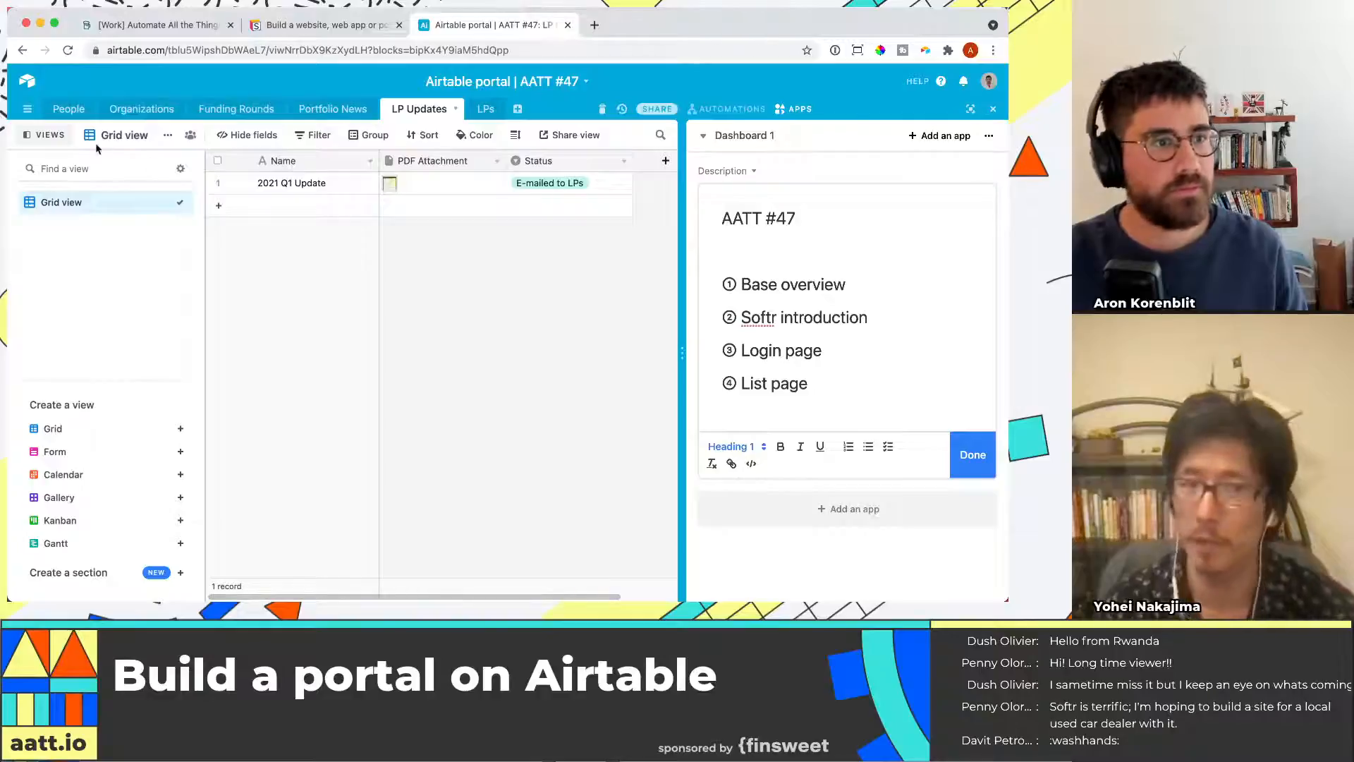
# Collapse the views sidebar and browse the People, Organizations and Funding Rounds tables of the base
pyautogui.click(41, 135)
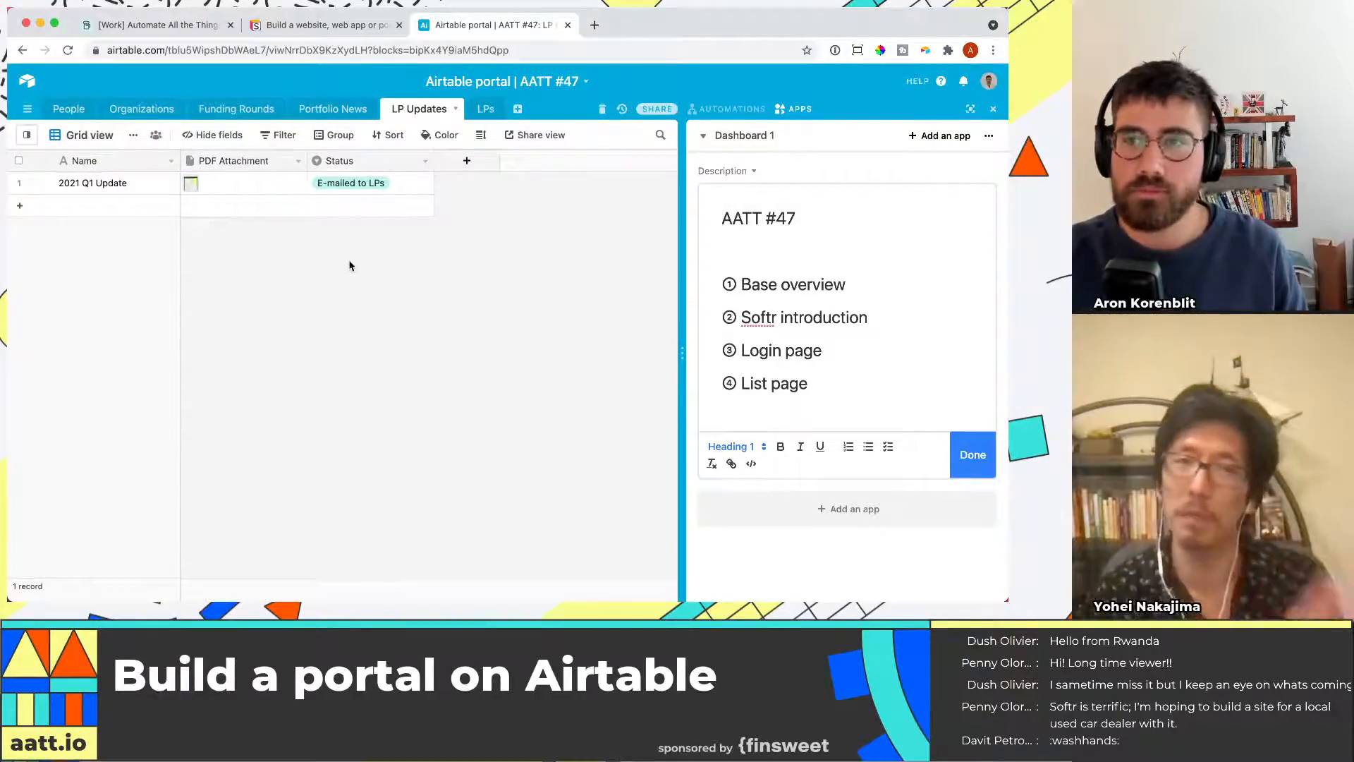
pyautogui.click(68, 109)
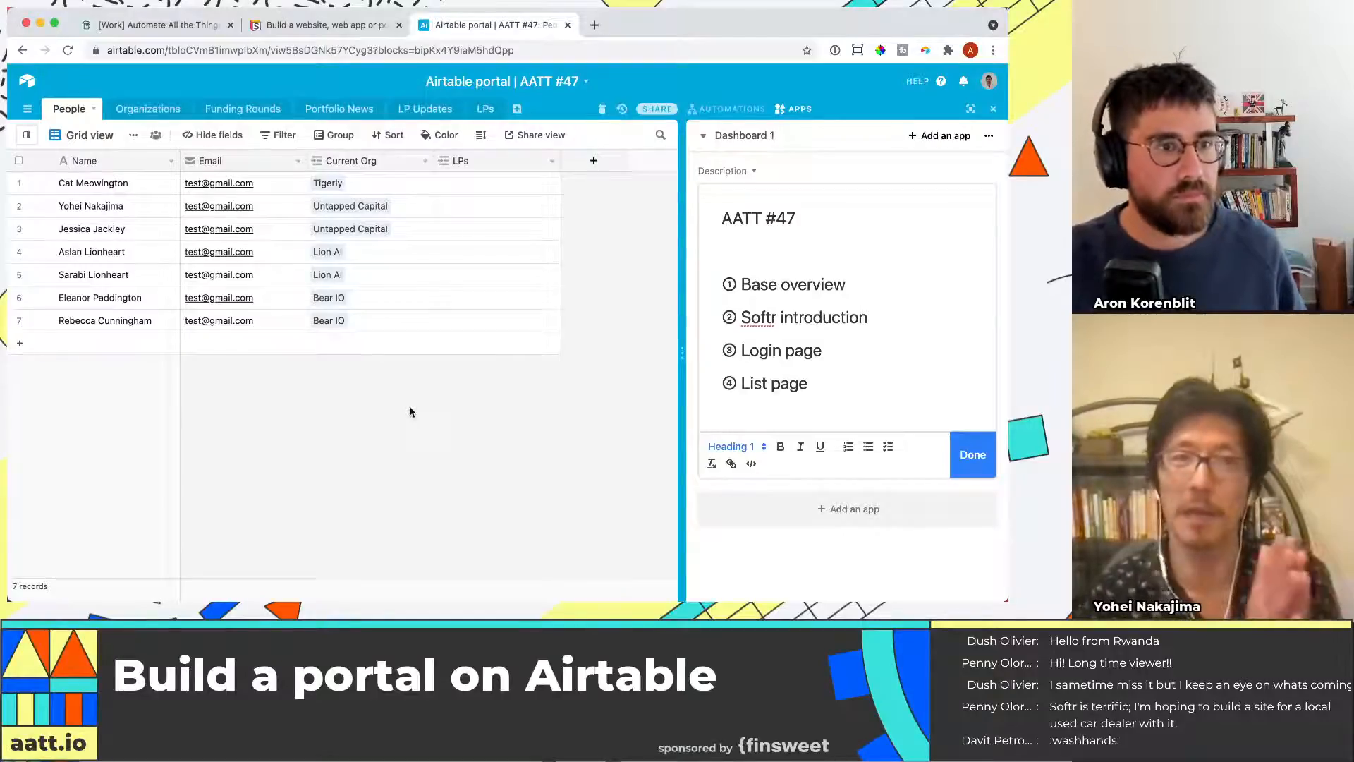
pyautogui.click(127, 113)
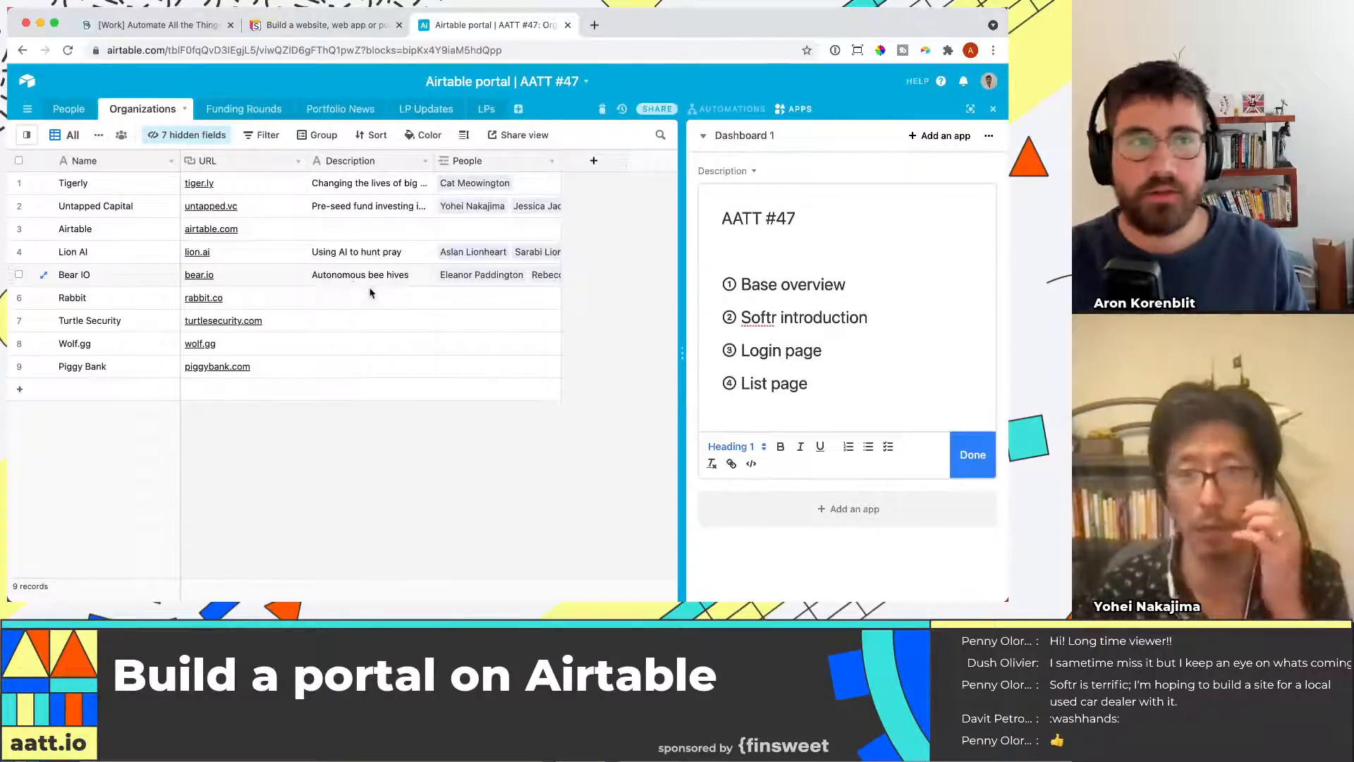
pyautogui.click(247, 107)
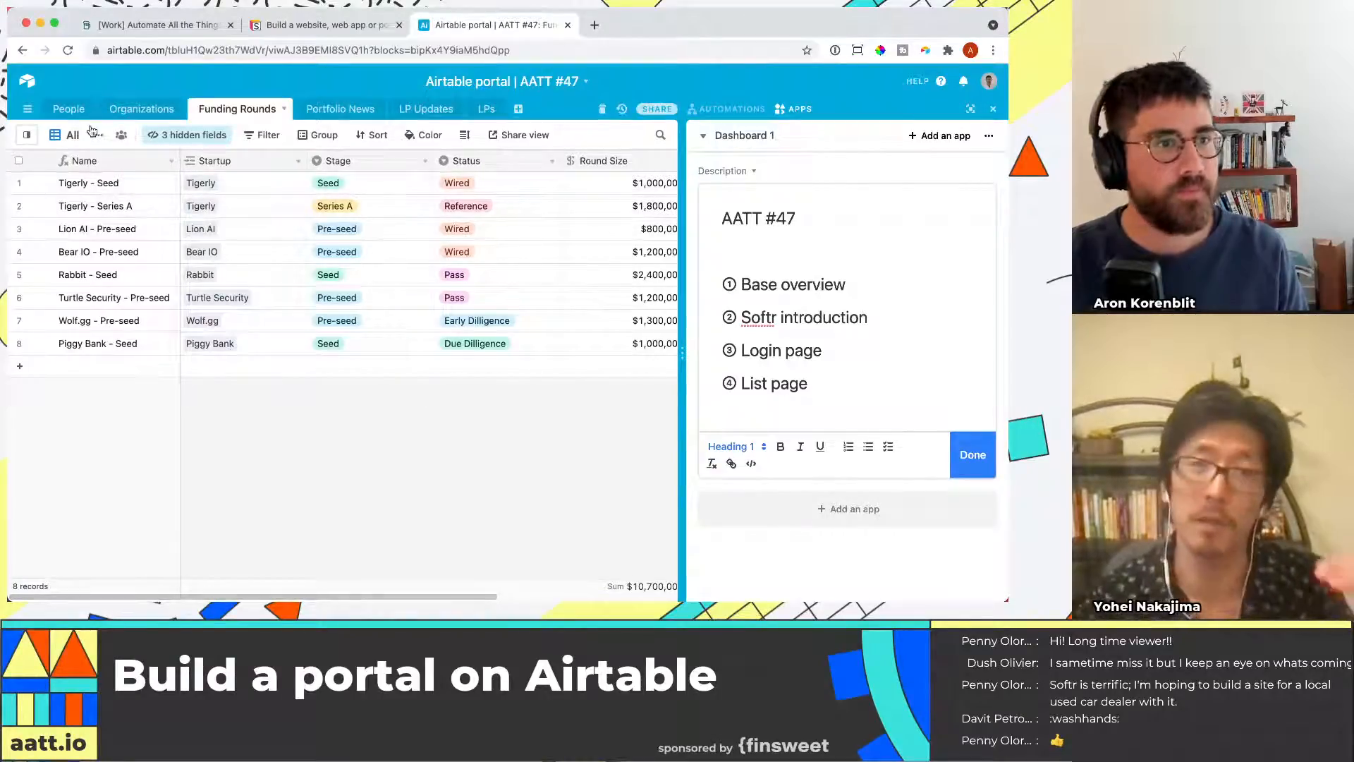
# Hide the dashboard panel and look through the Portfolio News and LP Updates tables before returning to Funding Rounds
pyautogui.moveTo(29, 137)
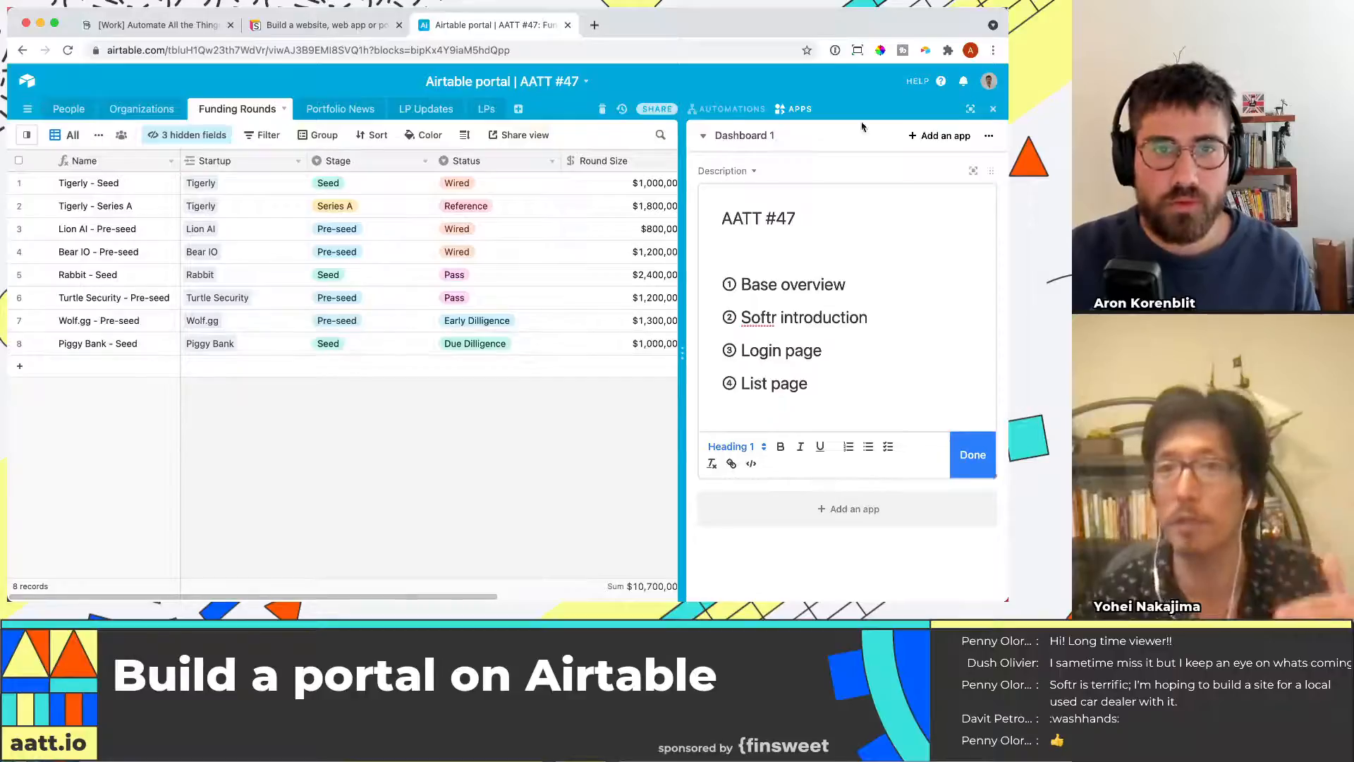
pyautogui.click(993, 108)
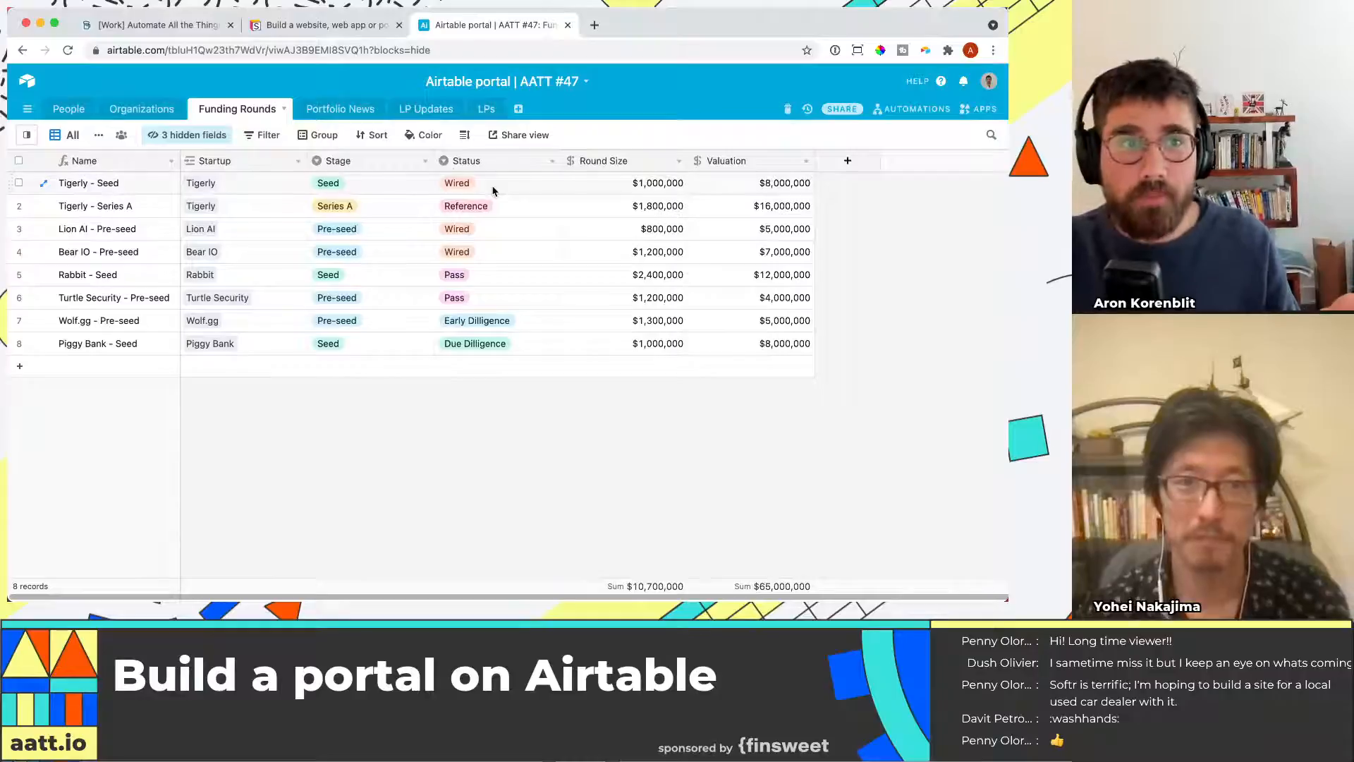
pyautogui.click(338, 115)
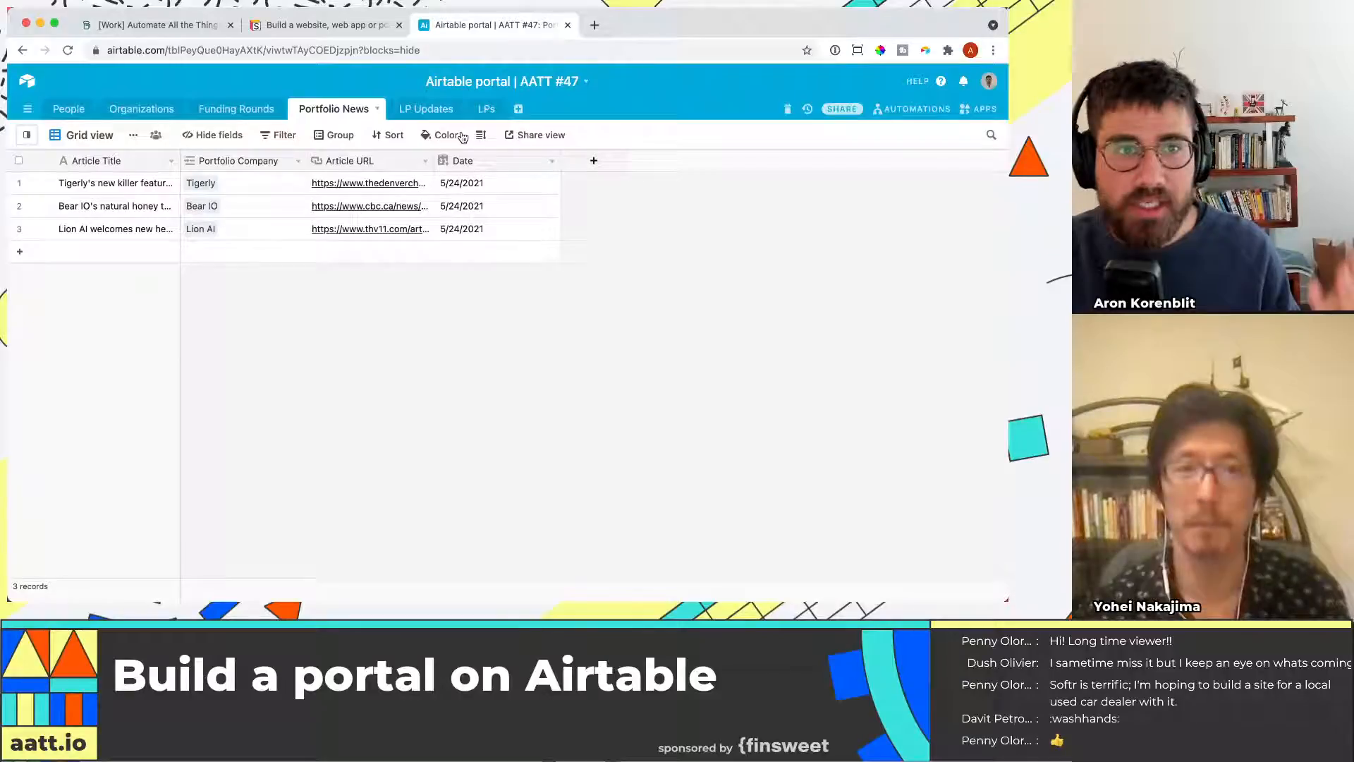
pyautogui.click(426, 109)
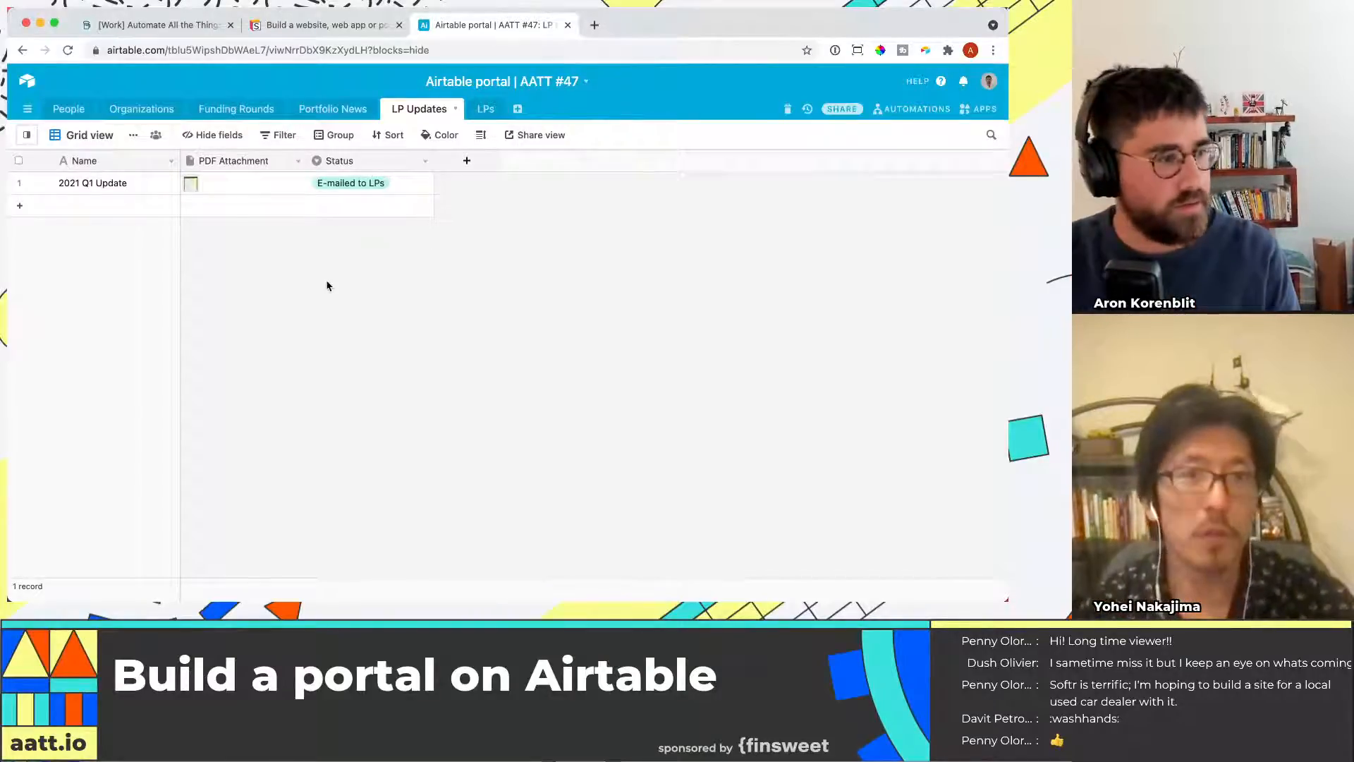
pyautogui.click(243, 108)
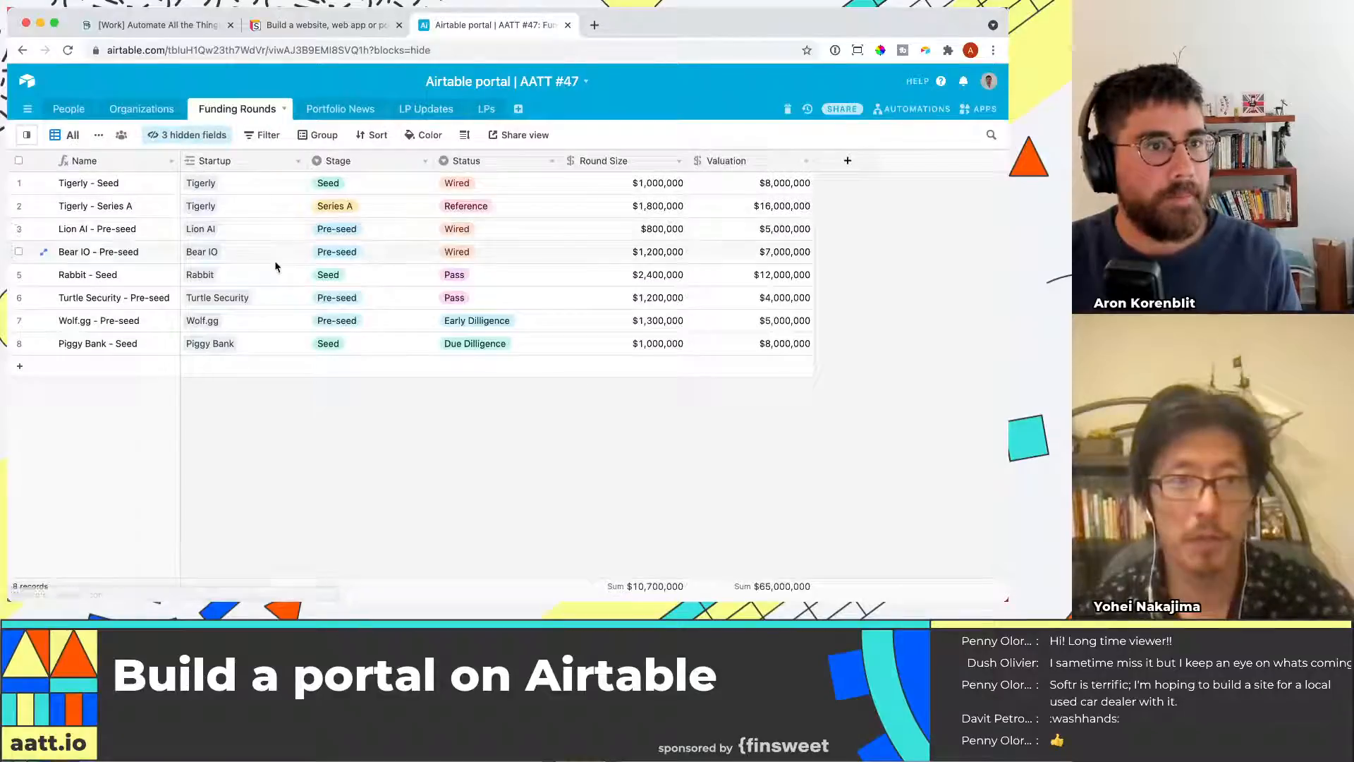
# Switch Funding Rounds to the Portfolio view and widen the Investment Amount column slightly
pyautogui.click(26, 135)
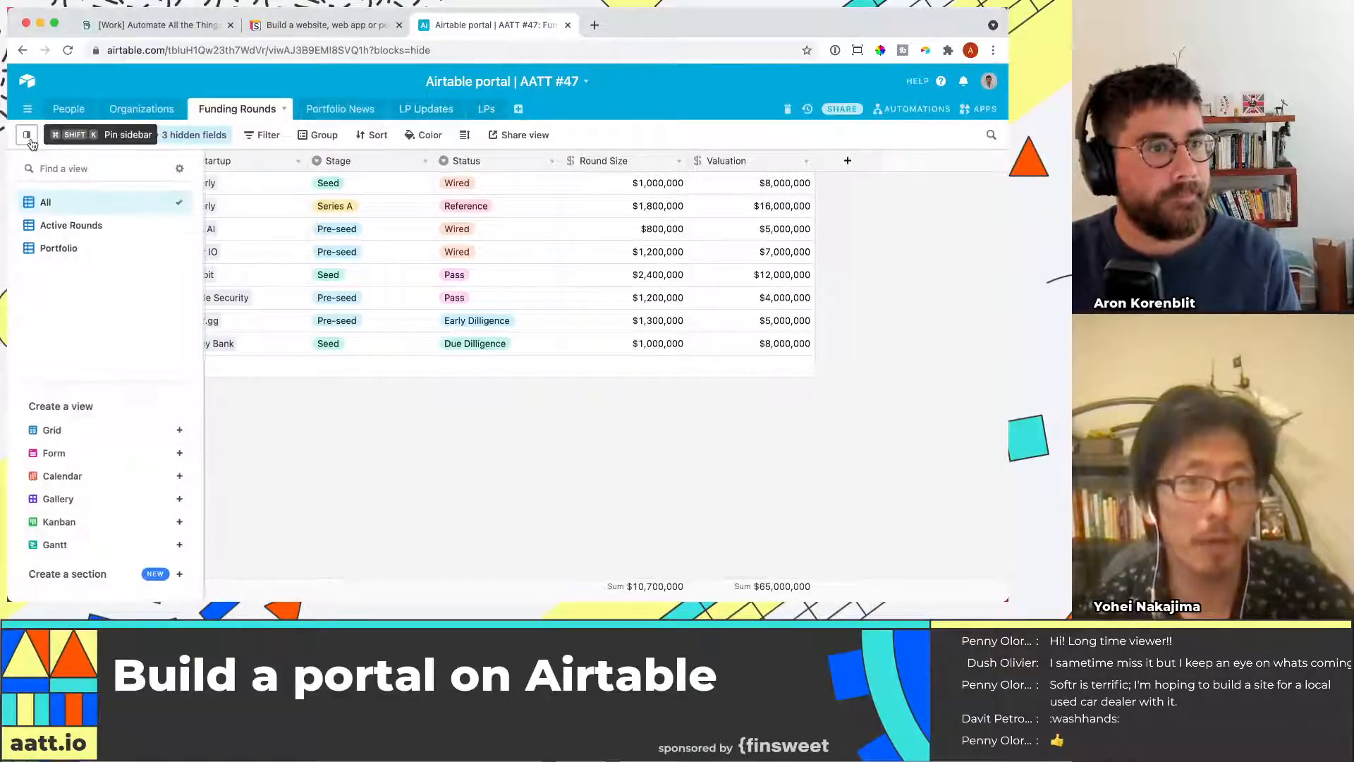
pyautogui.click(71, 247)
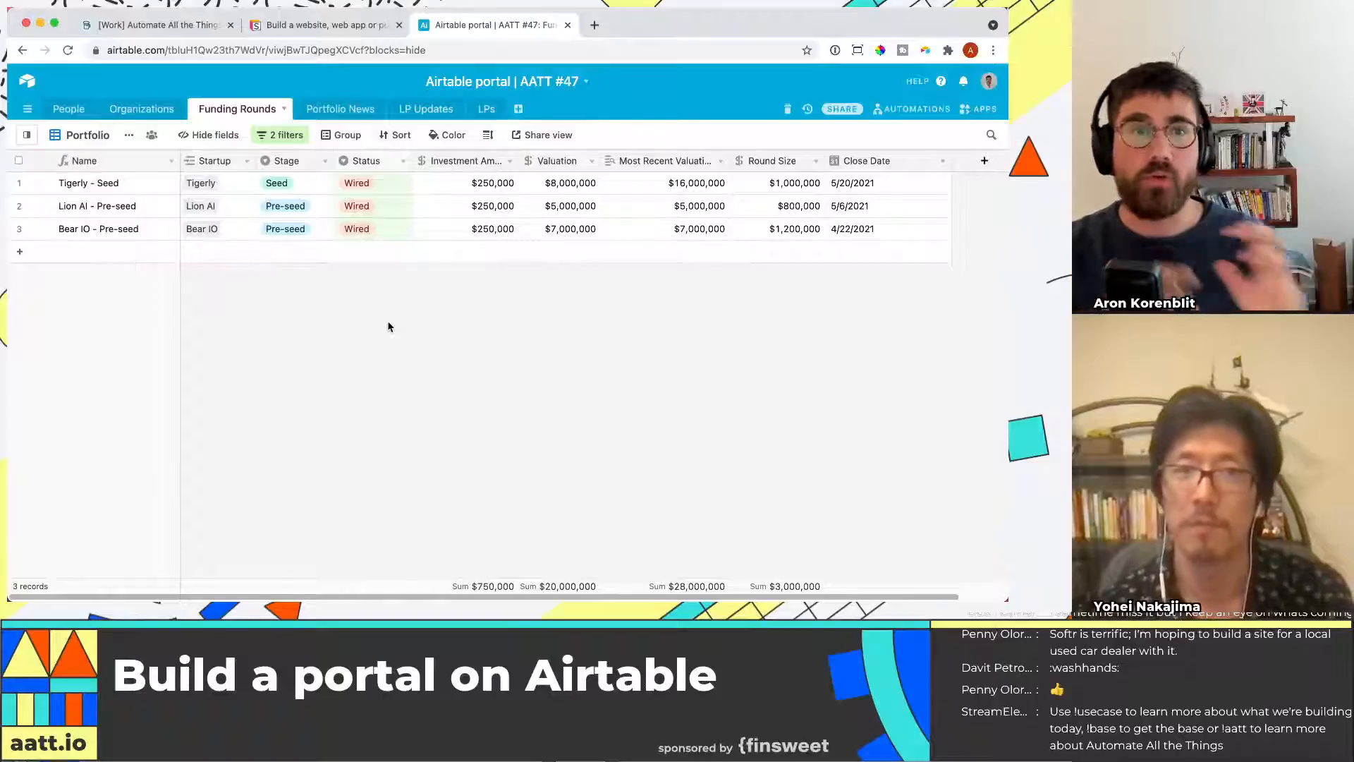
pyautogui.click(496, 189)
pyautogui.moveTo(519, 161); pyautogui.dragTo(560, 162)
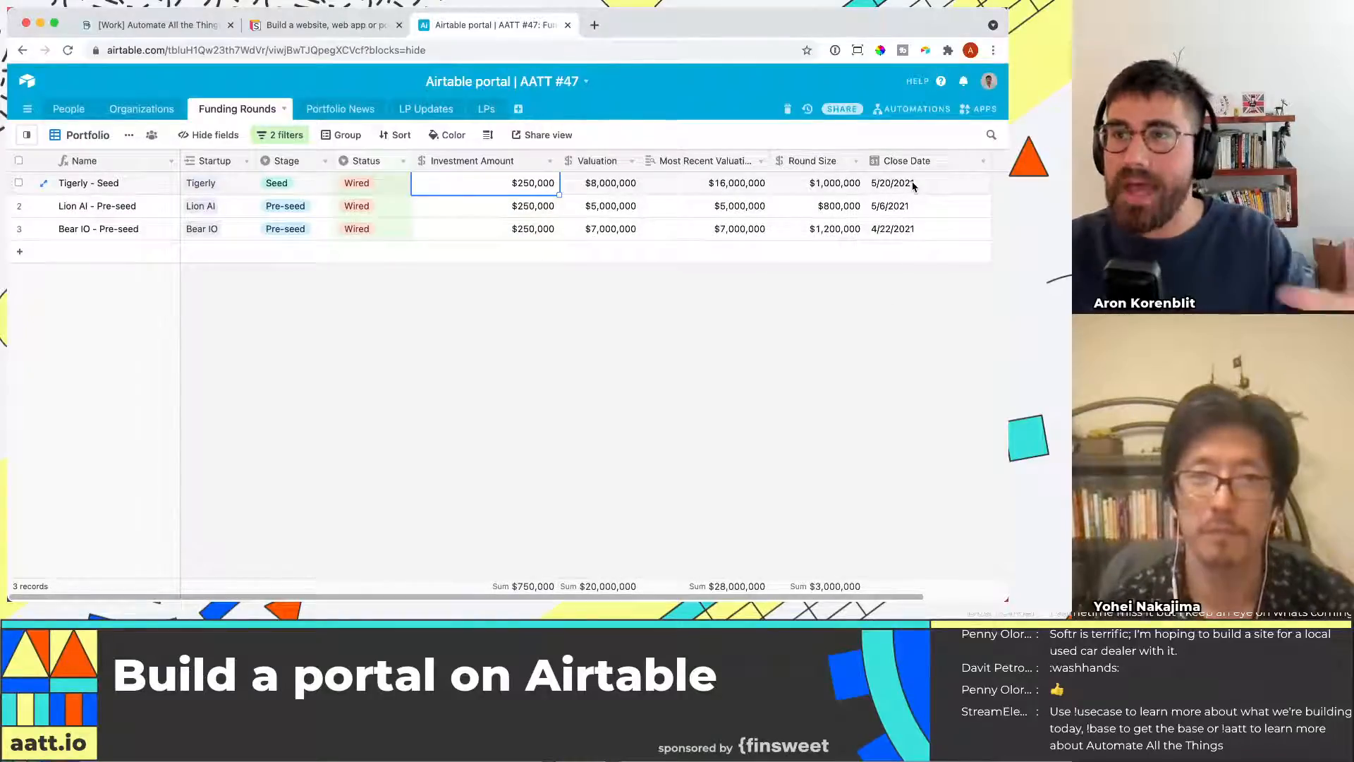
pyautogui.moveTo(561, 160); pyautogui.dragTo(541, 161)
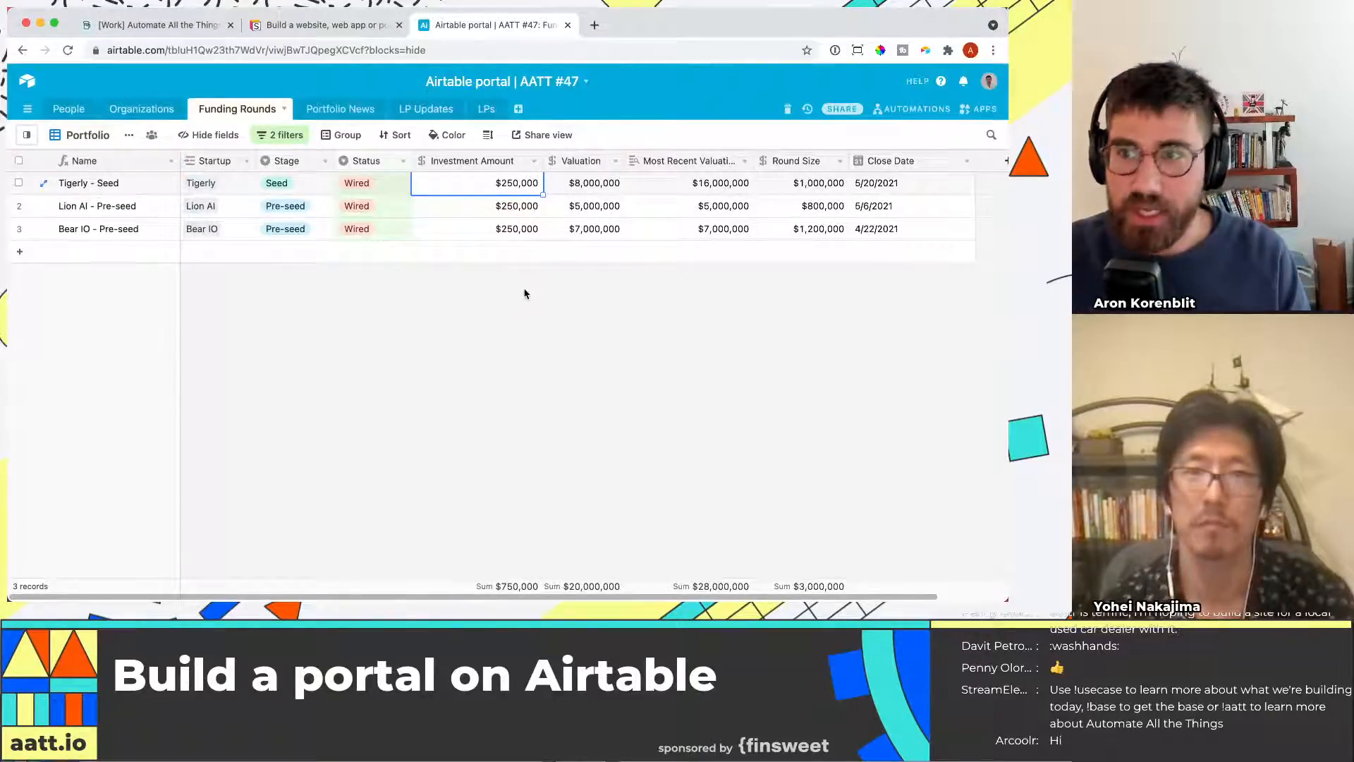
# Reopen the dashboard panel and go over the Base overview and Softr introduction agenda items
pyautogui.click(977, 108)
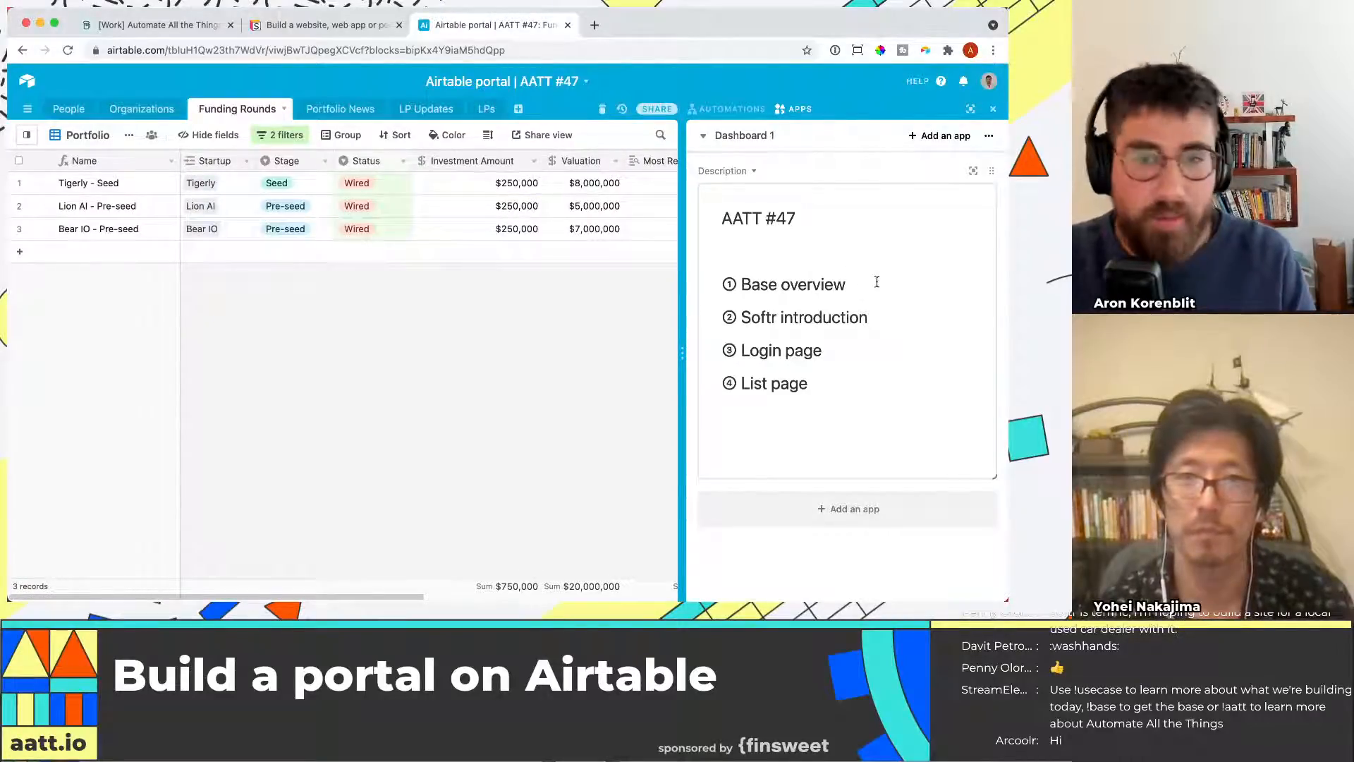
pyautogui.moveTo(874, 283); pyautogui.dragTo(701, 275)
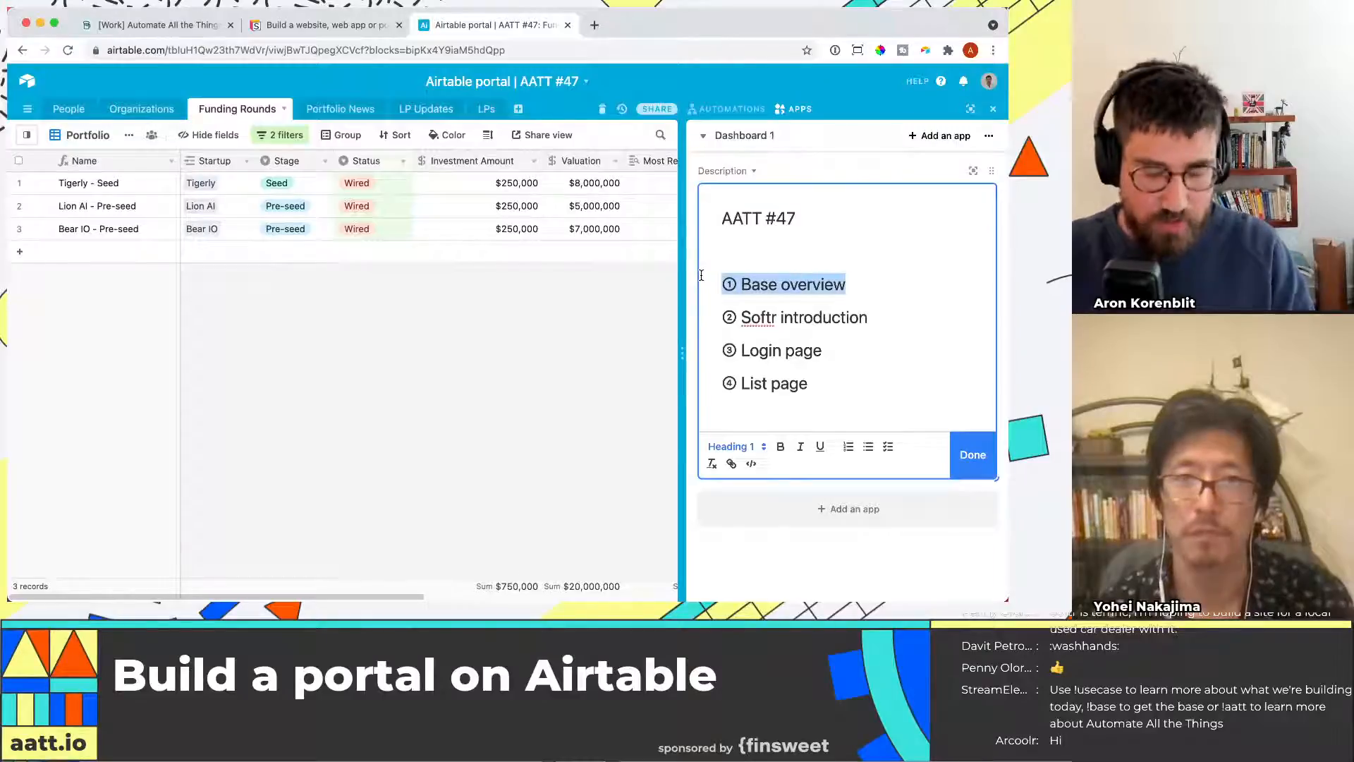
pyautogui.click(890, 317)
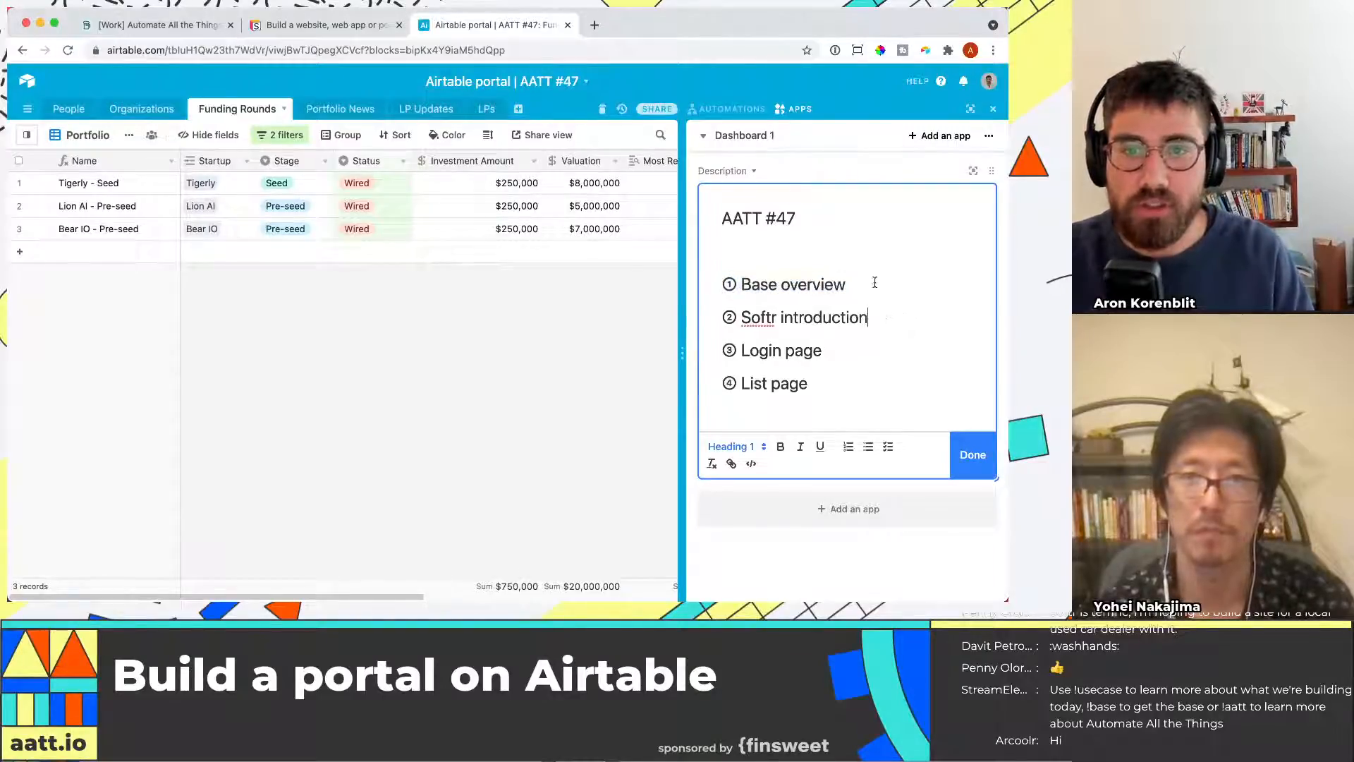
# Switch to the Softr tab and review the Softr homepage
pyautogui.click(355, 26)
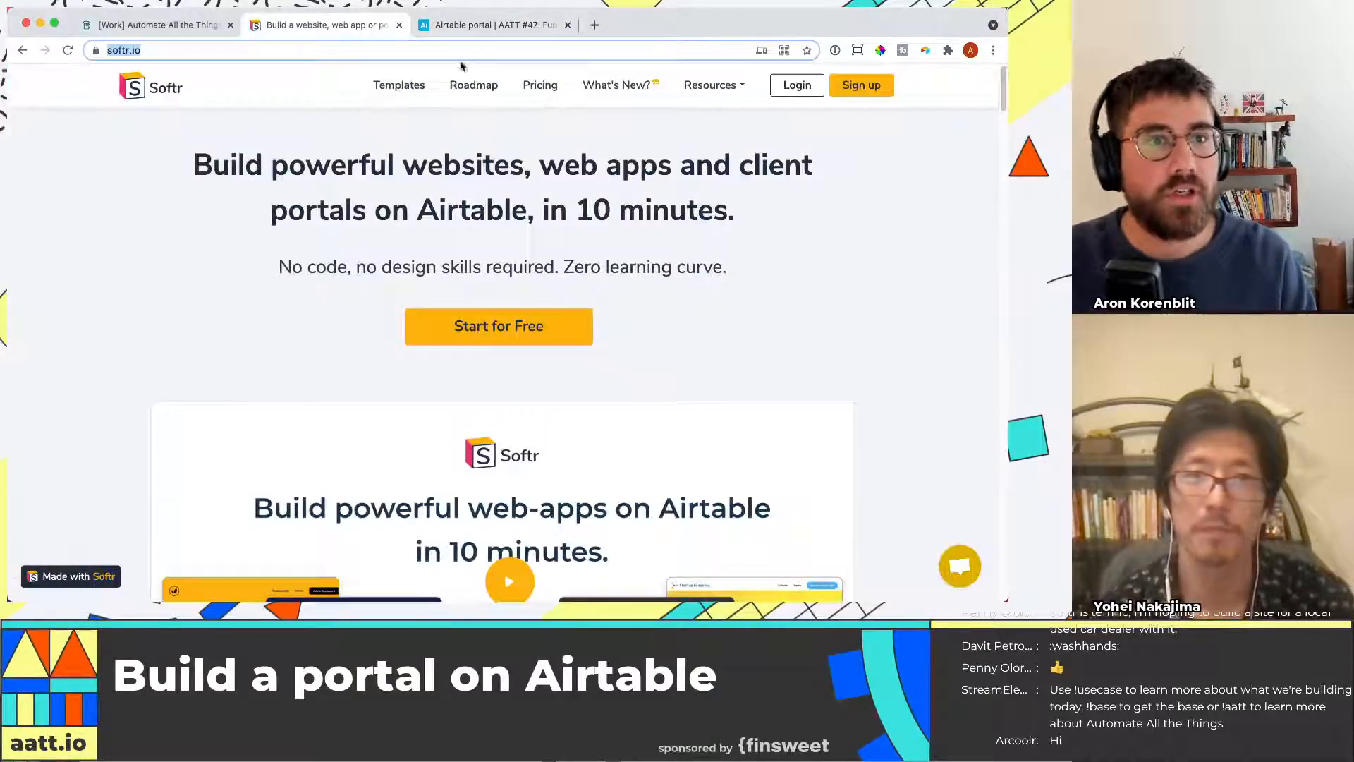
pyautogui.click(224, 49)
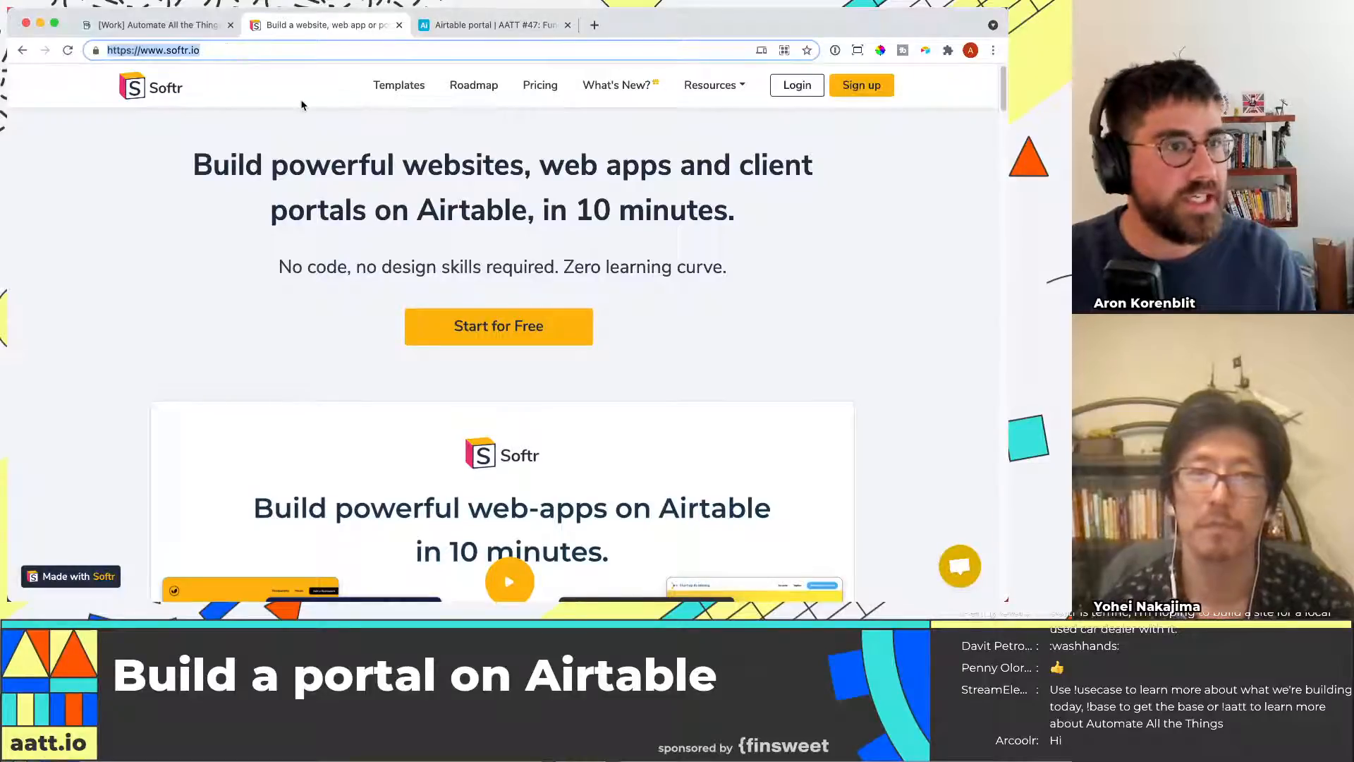
pyautogui.press('super+Tab')
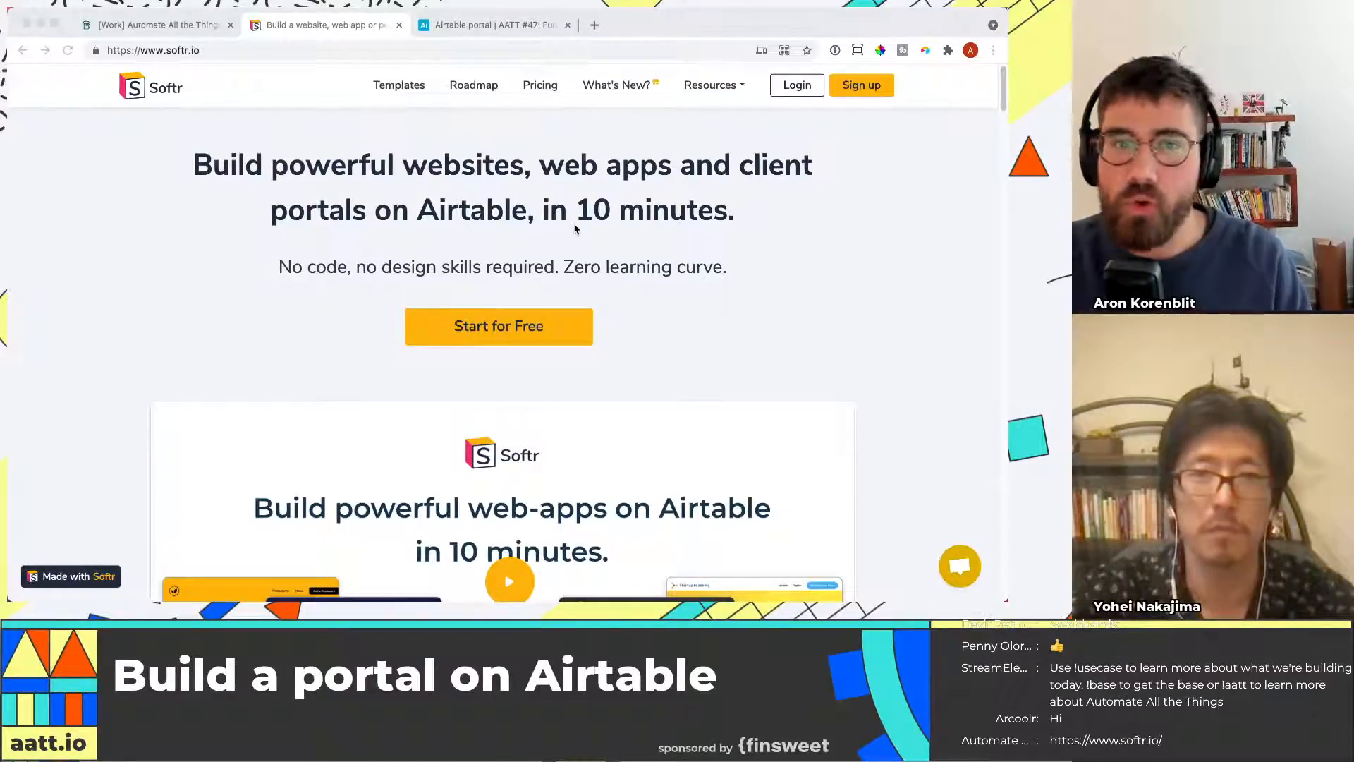
pyautogui.press('super+l')
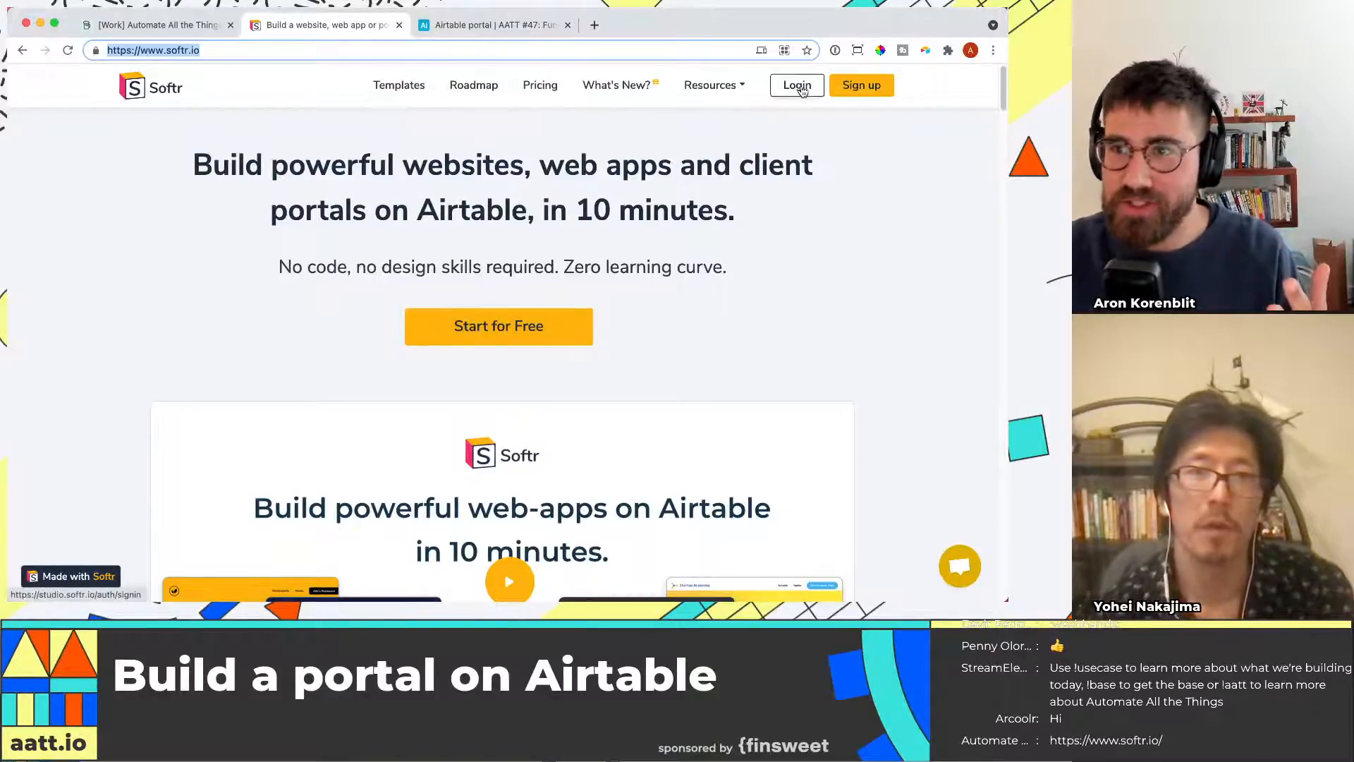
pyautogui.scroll(-1, 799, 223)
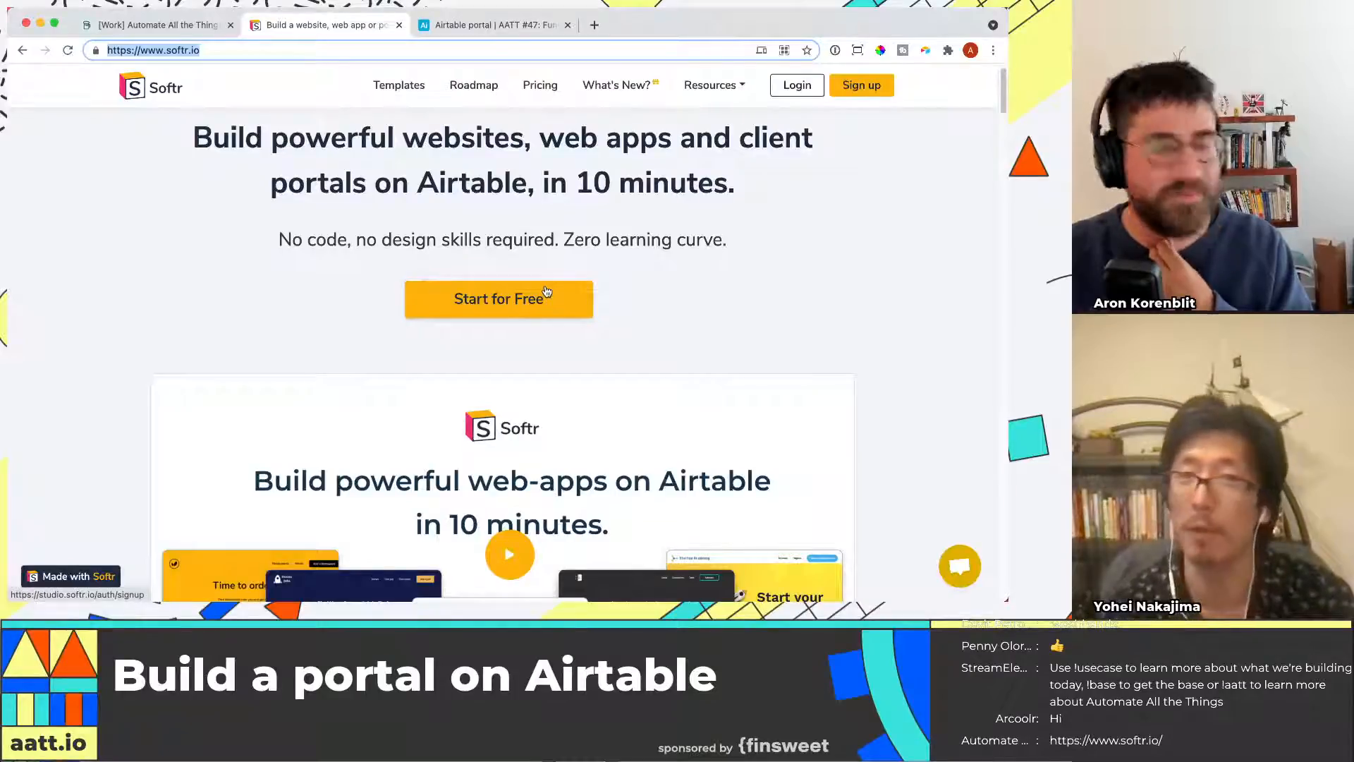
pyautogui.click(730, 278)
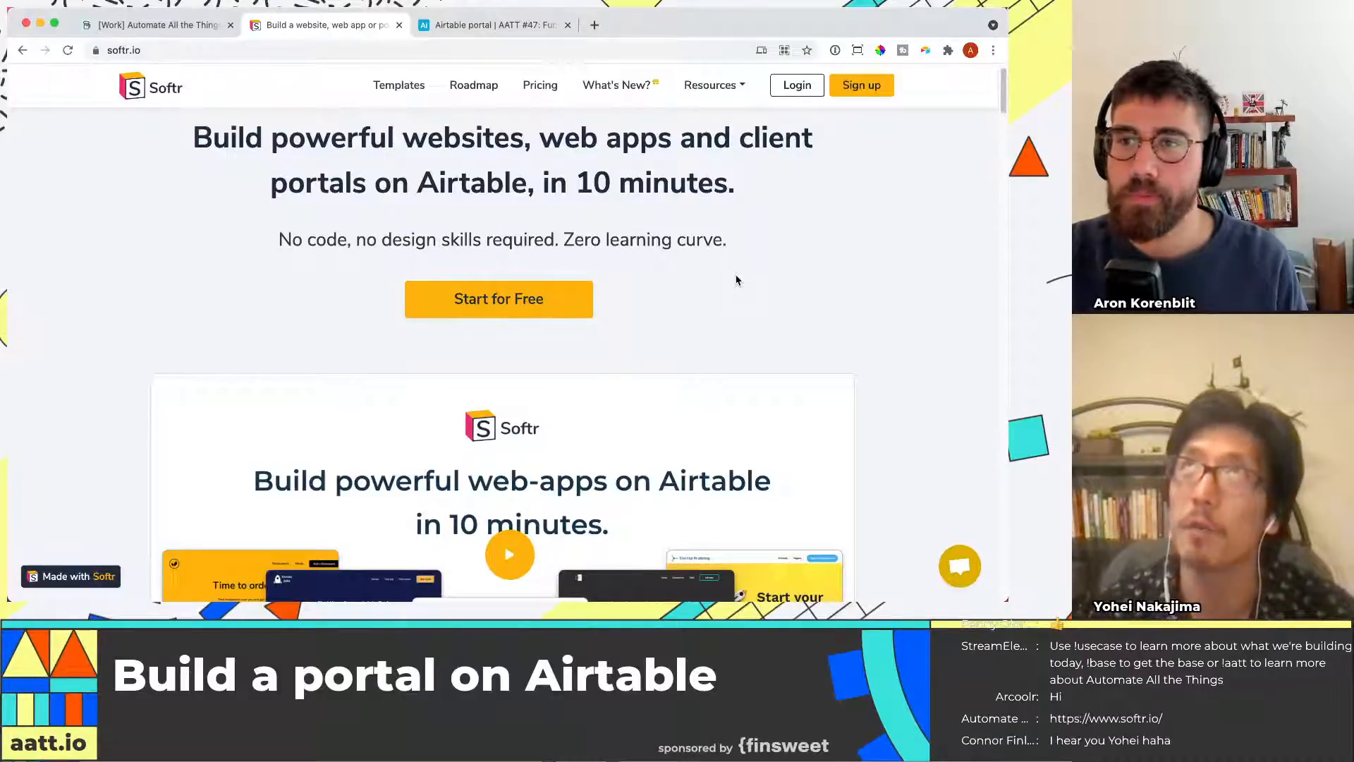
pyautogui.scroll(1, 735, 280)
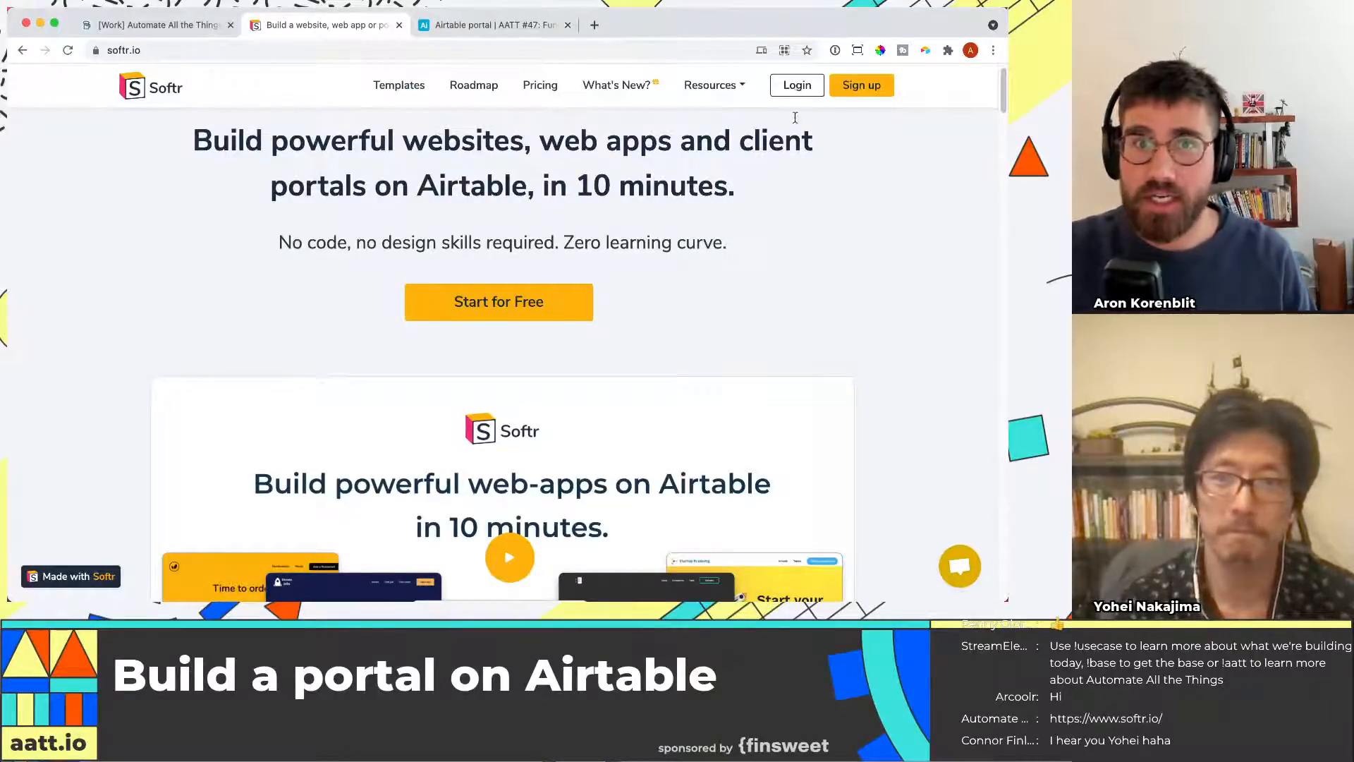
# Log in to Softr Studio and start a new web app from the Blank starting point
pyautogui.click(803, 91)
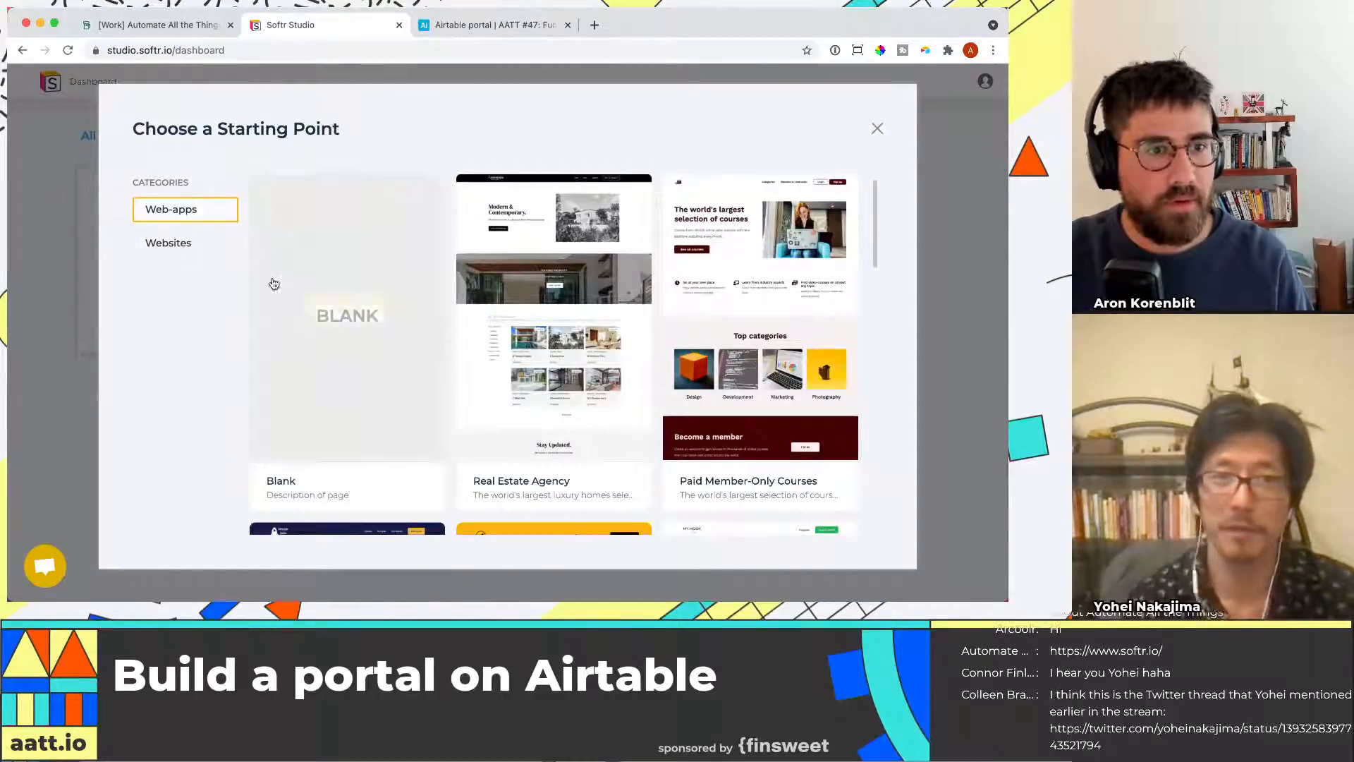
pyautogui.click(377, 306)
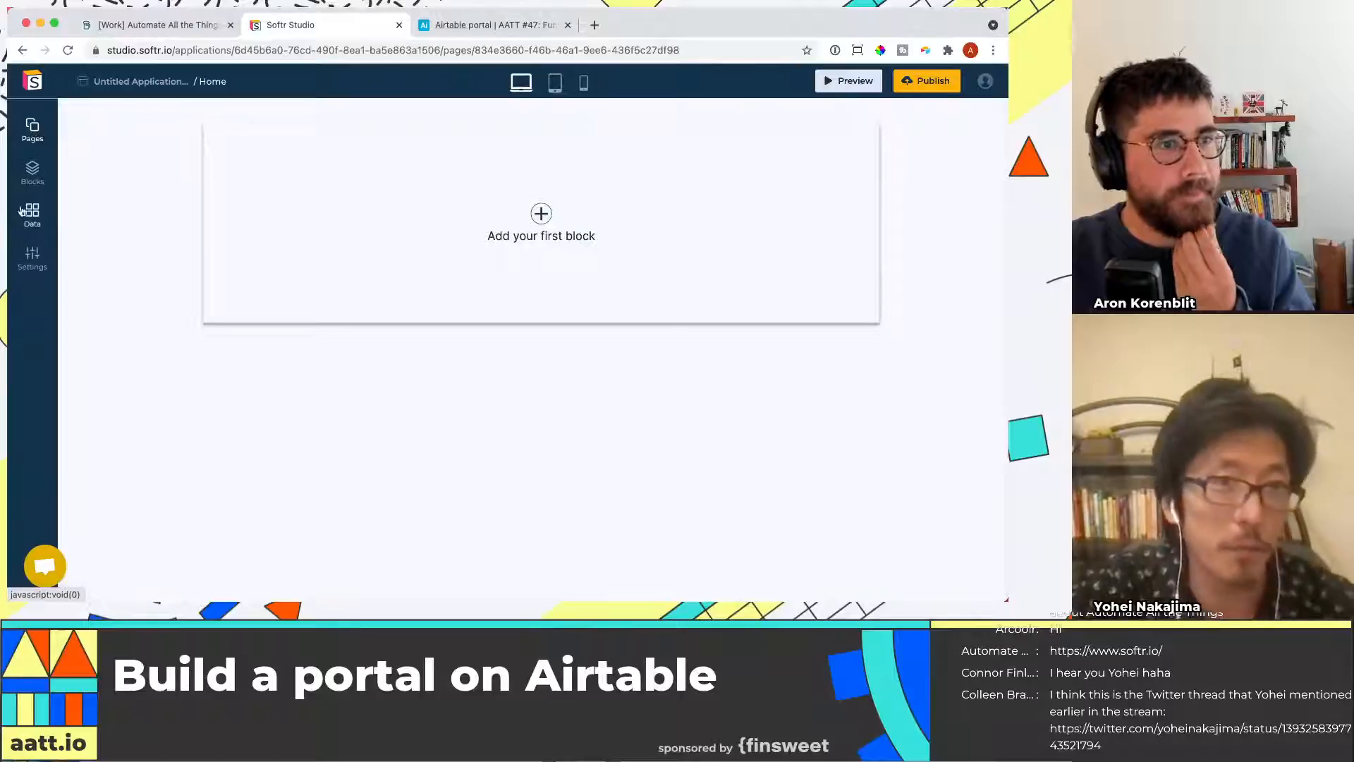
# Browse the Blocks library, the Users data collection and the Pages list, then return to the Home page
pyautogui.click(32, 171)
pyautogui.scroll(-1, 193, 401)
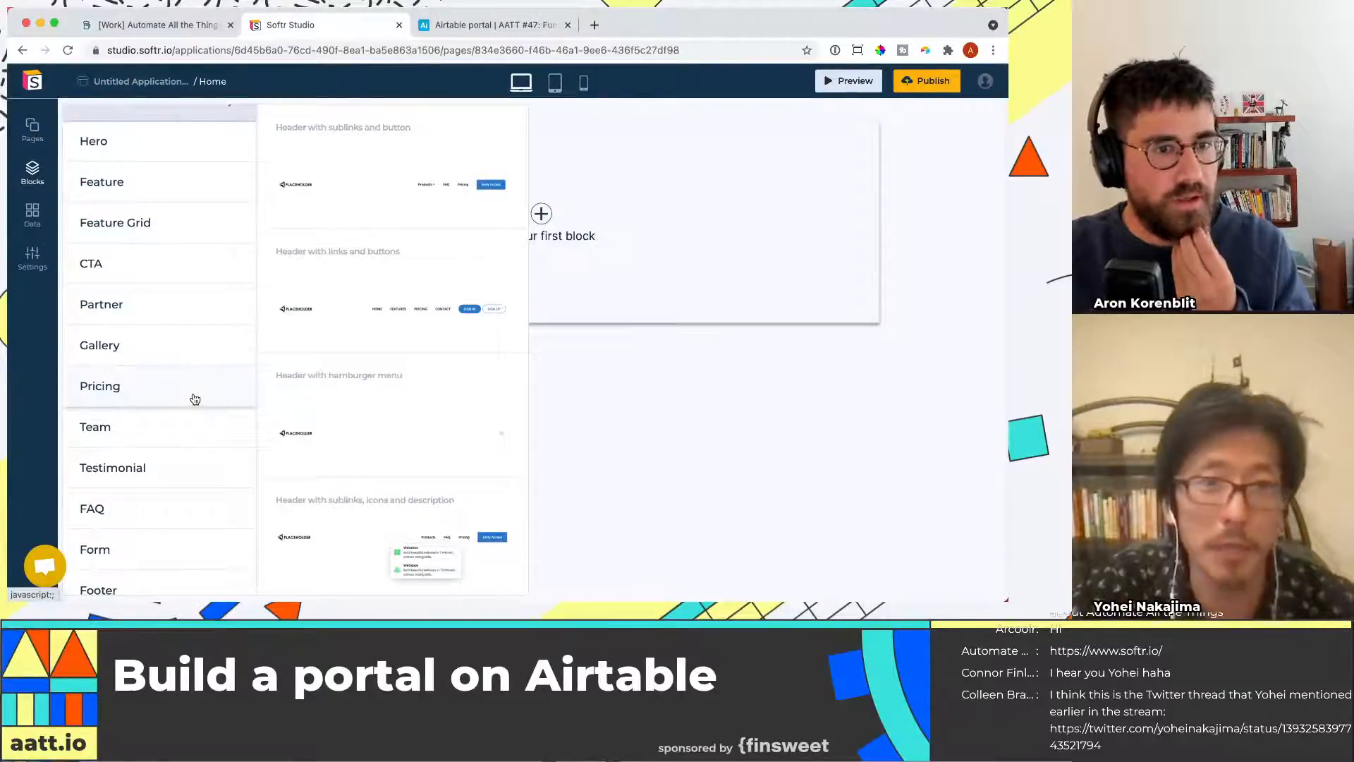
pyautogui.click(33, 215)
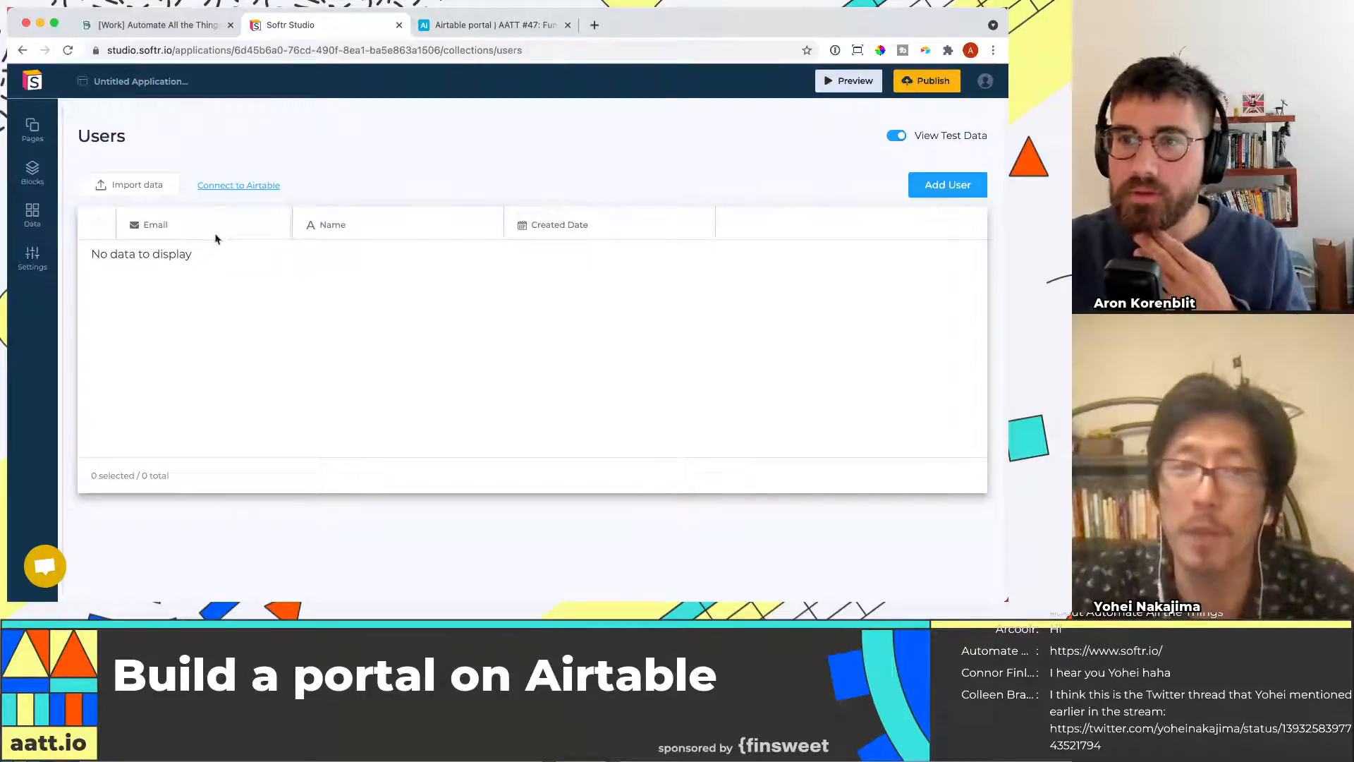
pyautogui.click(31, 129)
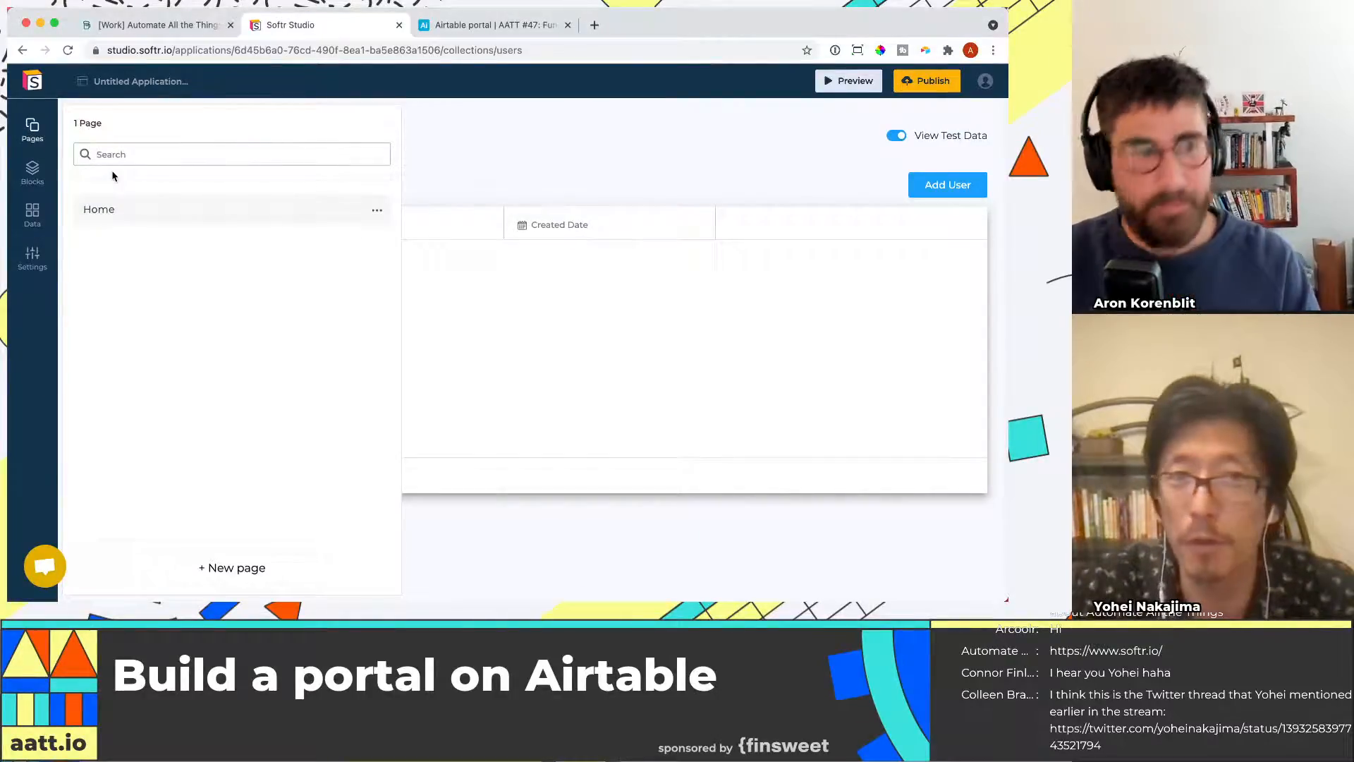
pyautogui.click(92, 213)
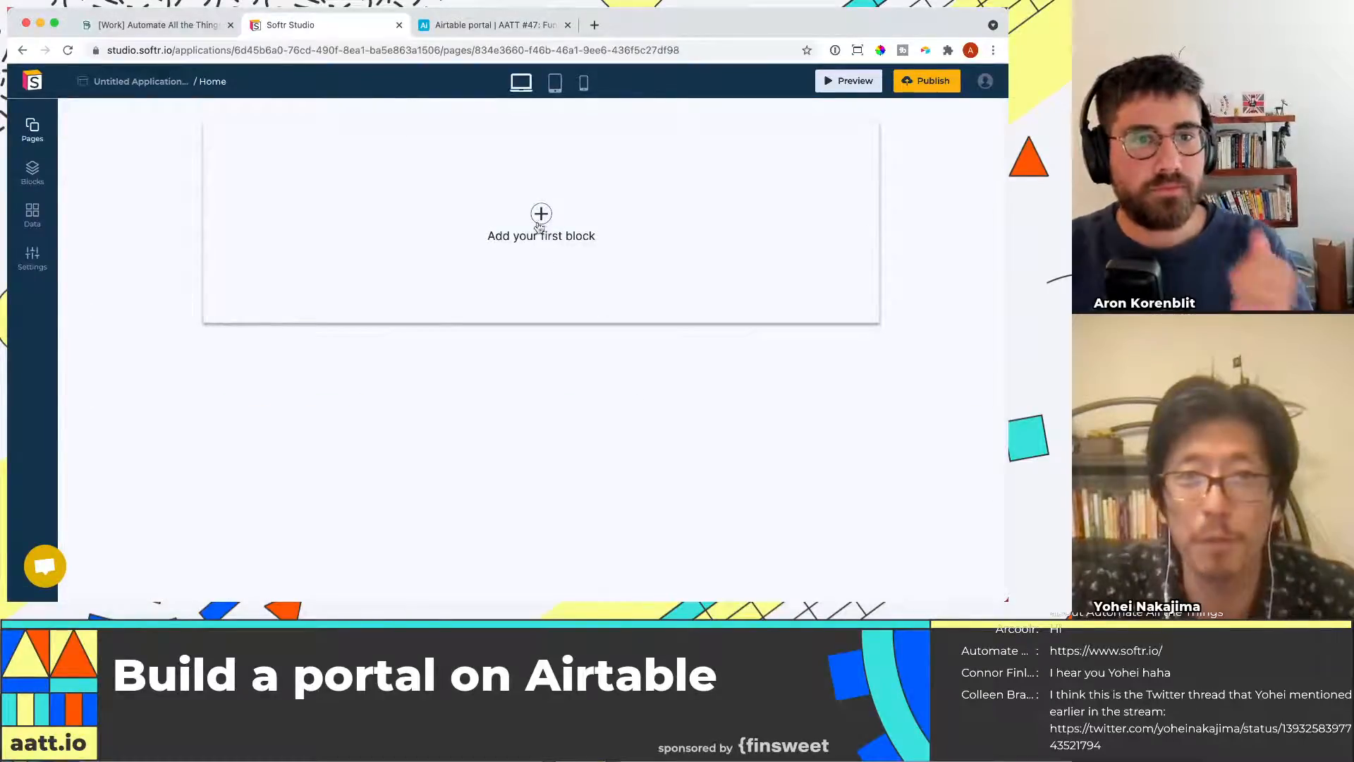
# Add a Header with sublinks and button block as the first block on the Home page
pyautogui.click(541, 213)
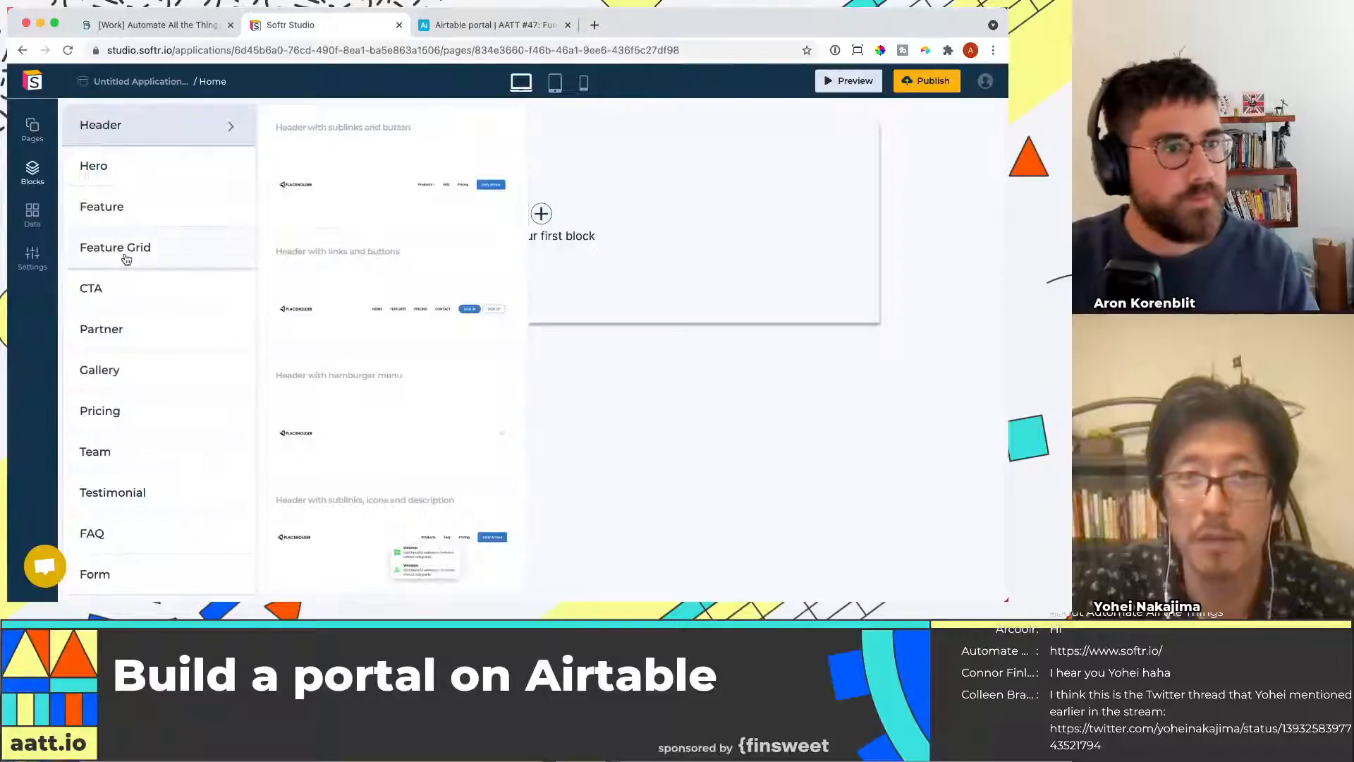
pyautogui.scroll(-3, 151, 311)
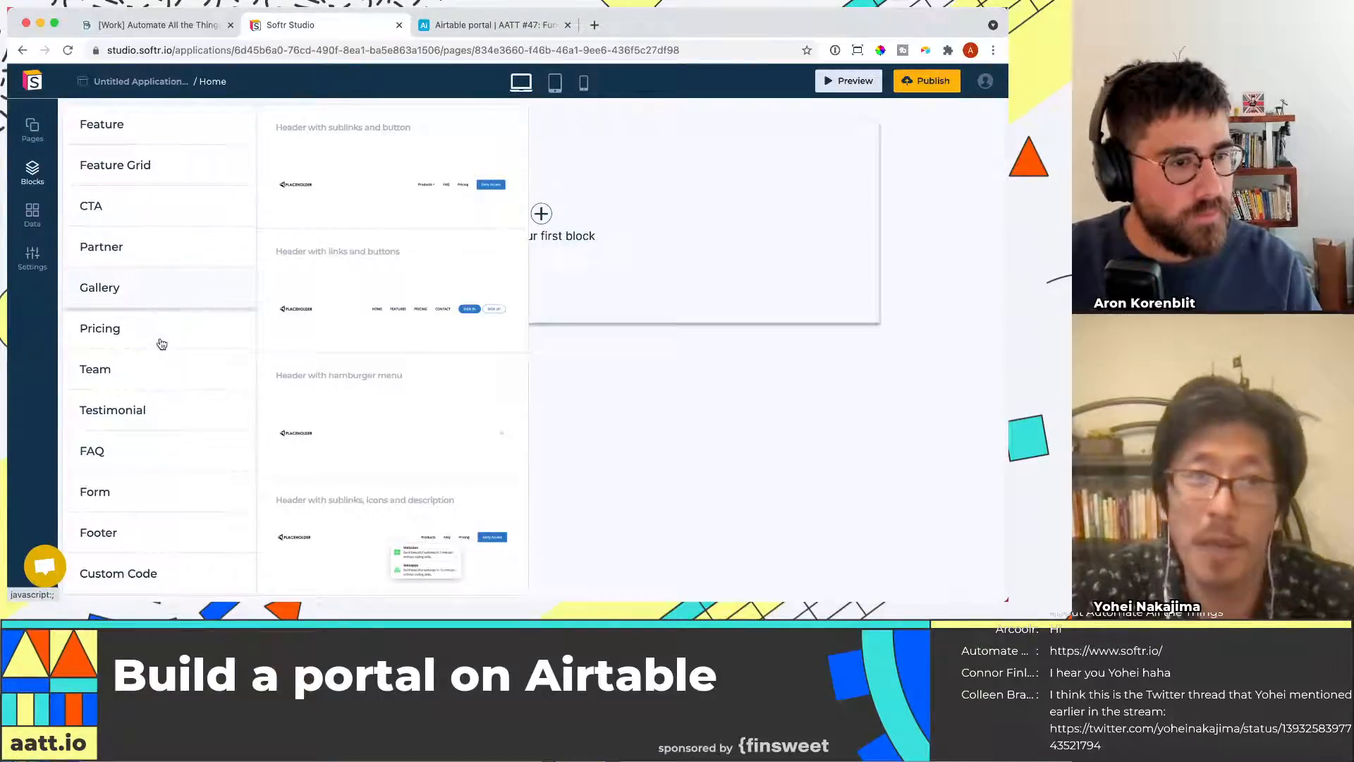
pyautogui.scroll(3, 164, 331)
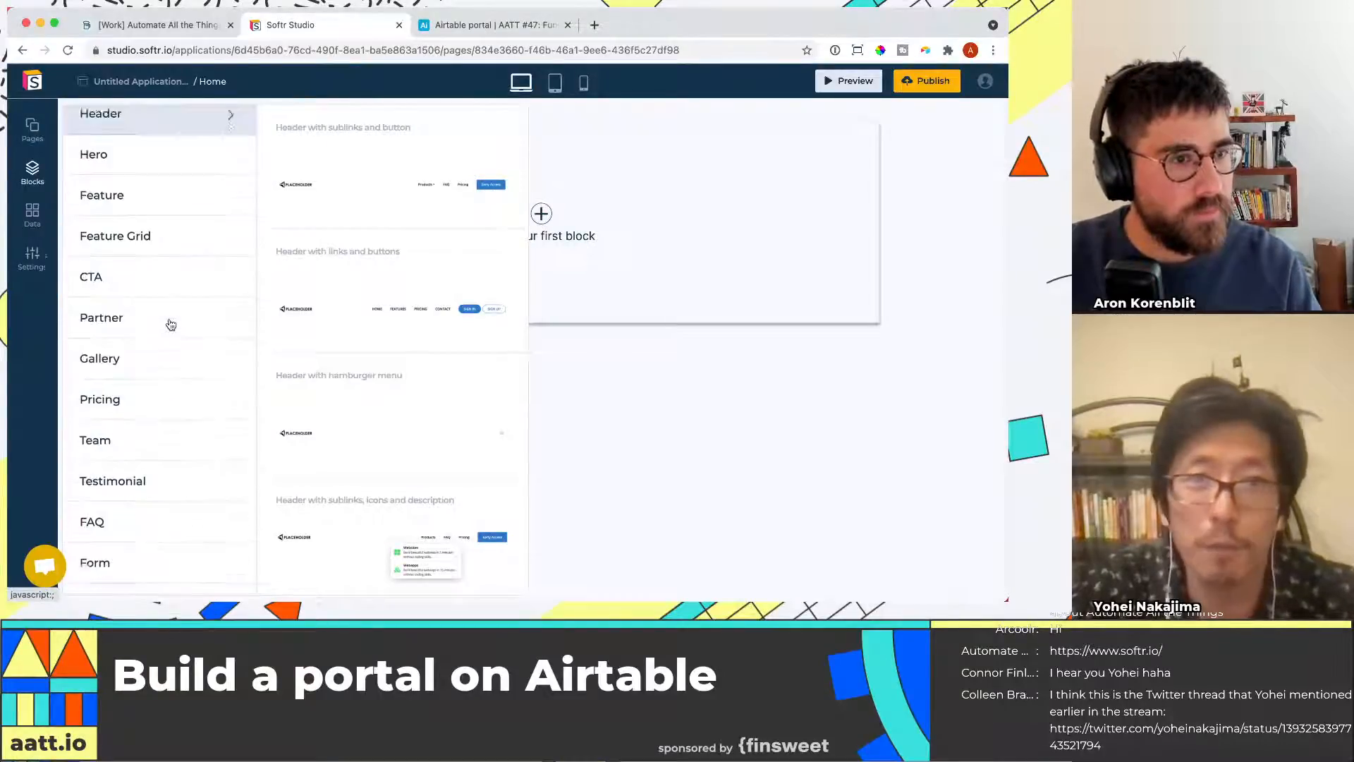
pyautogui.click(419, 199)
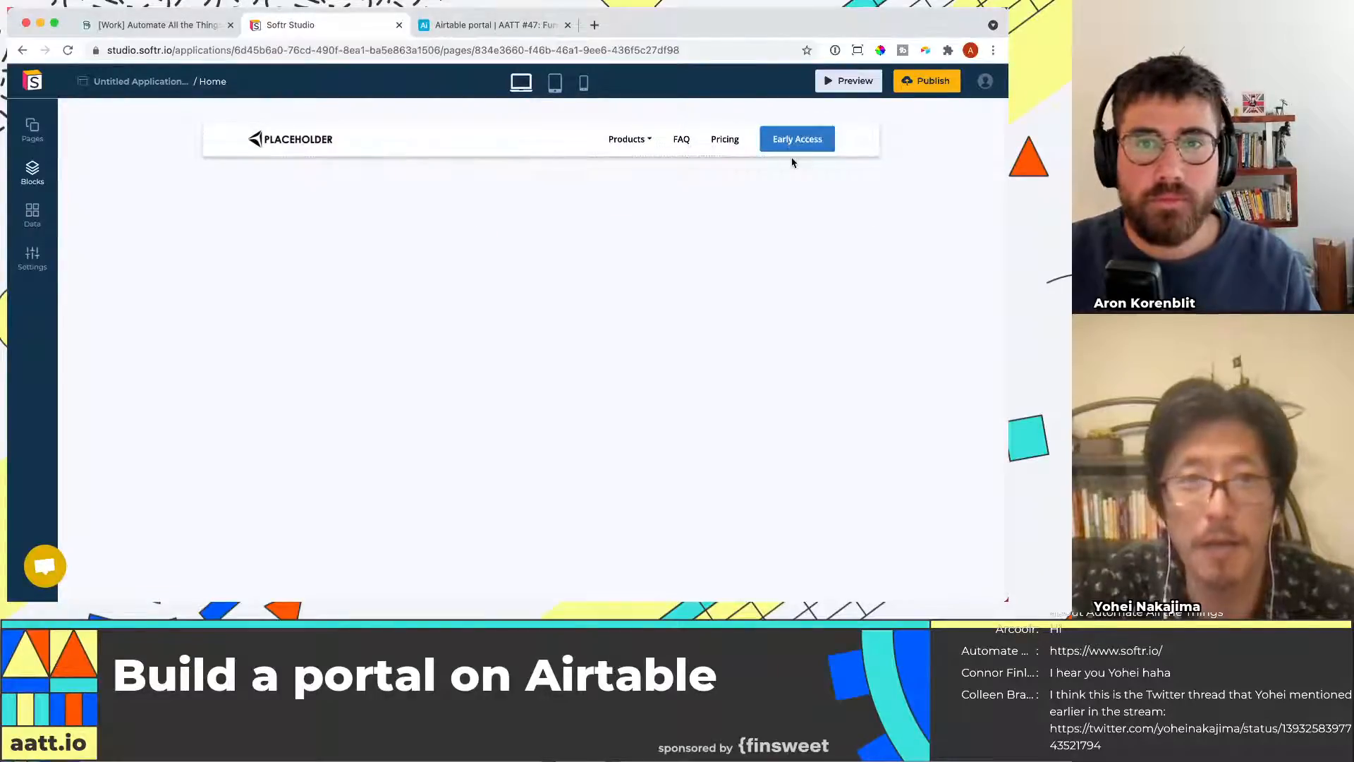
# Remove all navigation links from the Home page header, leaving only the button
pyautogui.click(624, 149)
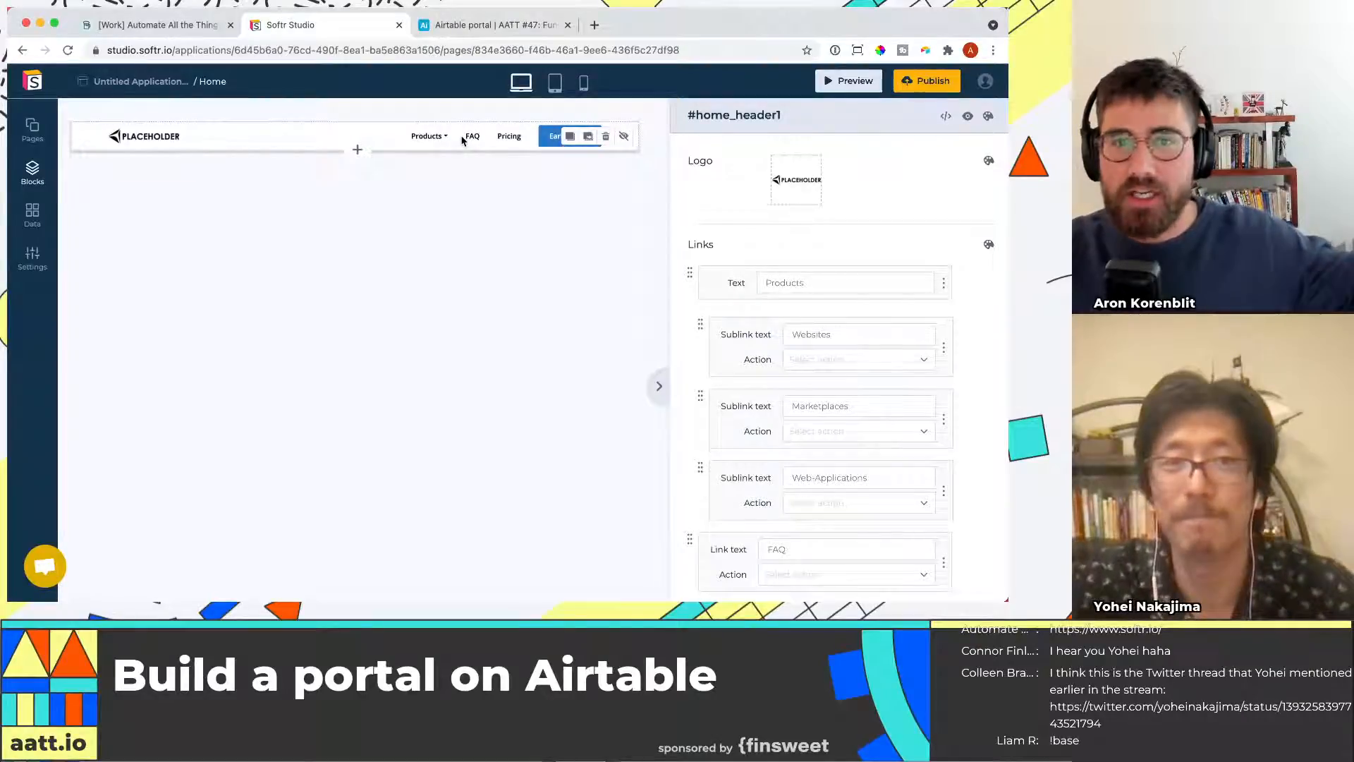
pyautogui.click(855, 286)
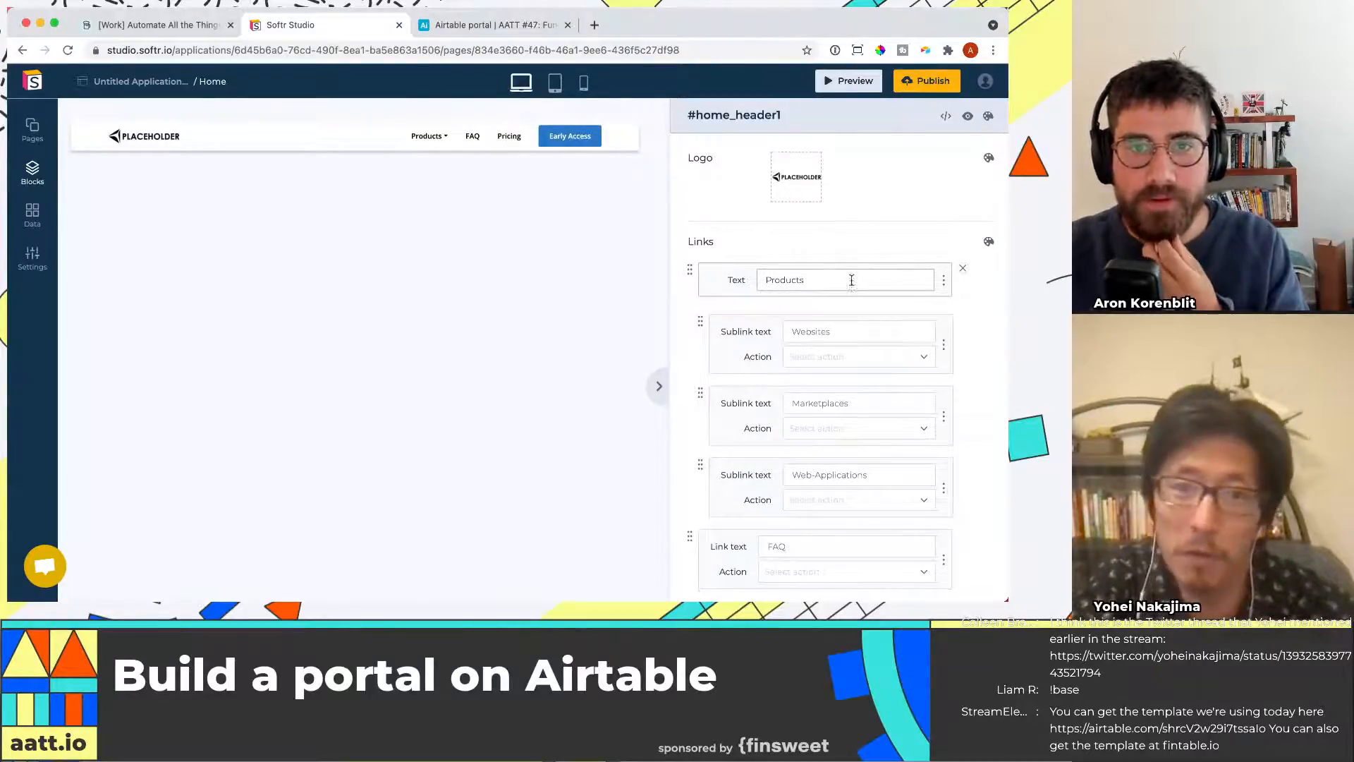
pyautogui.click(962, 274)
pyautogui.click(962, 273)
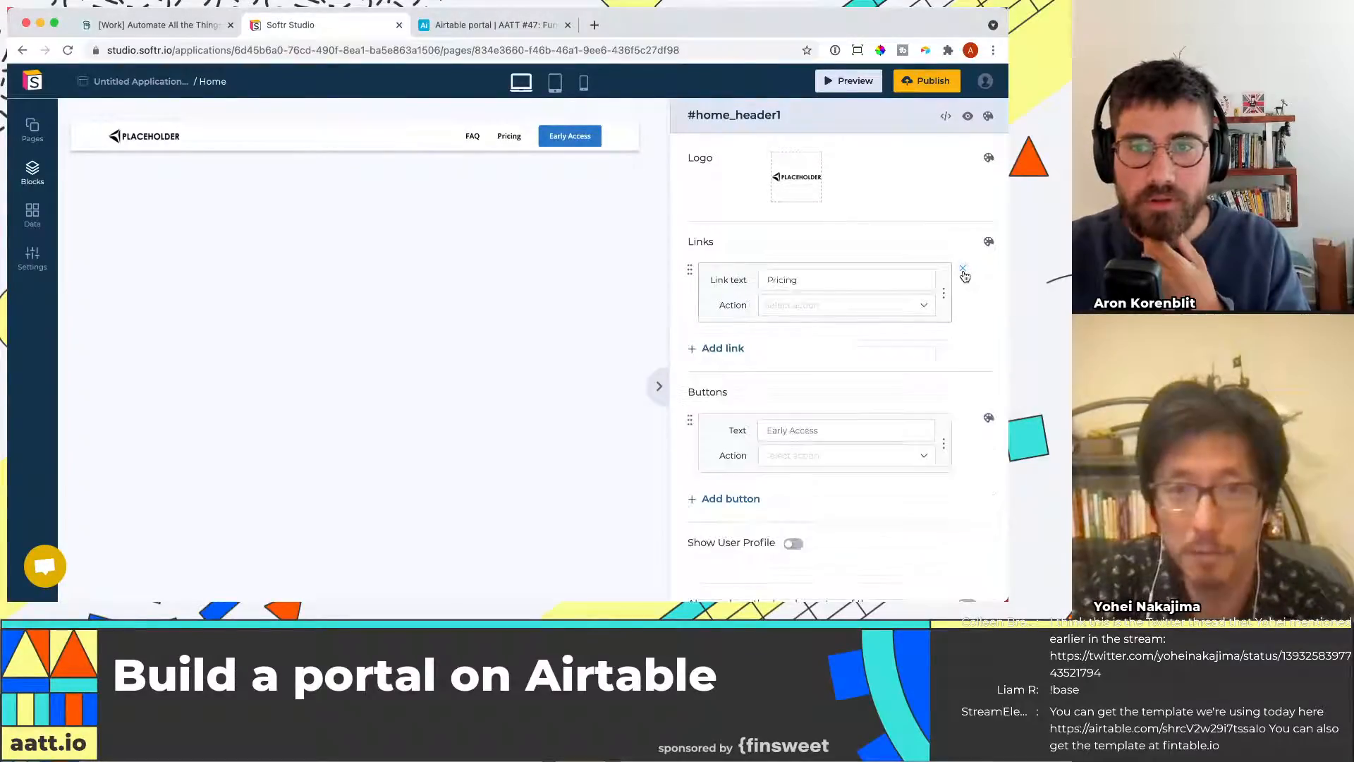
pyautogui.click(962, 273)
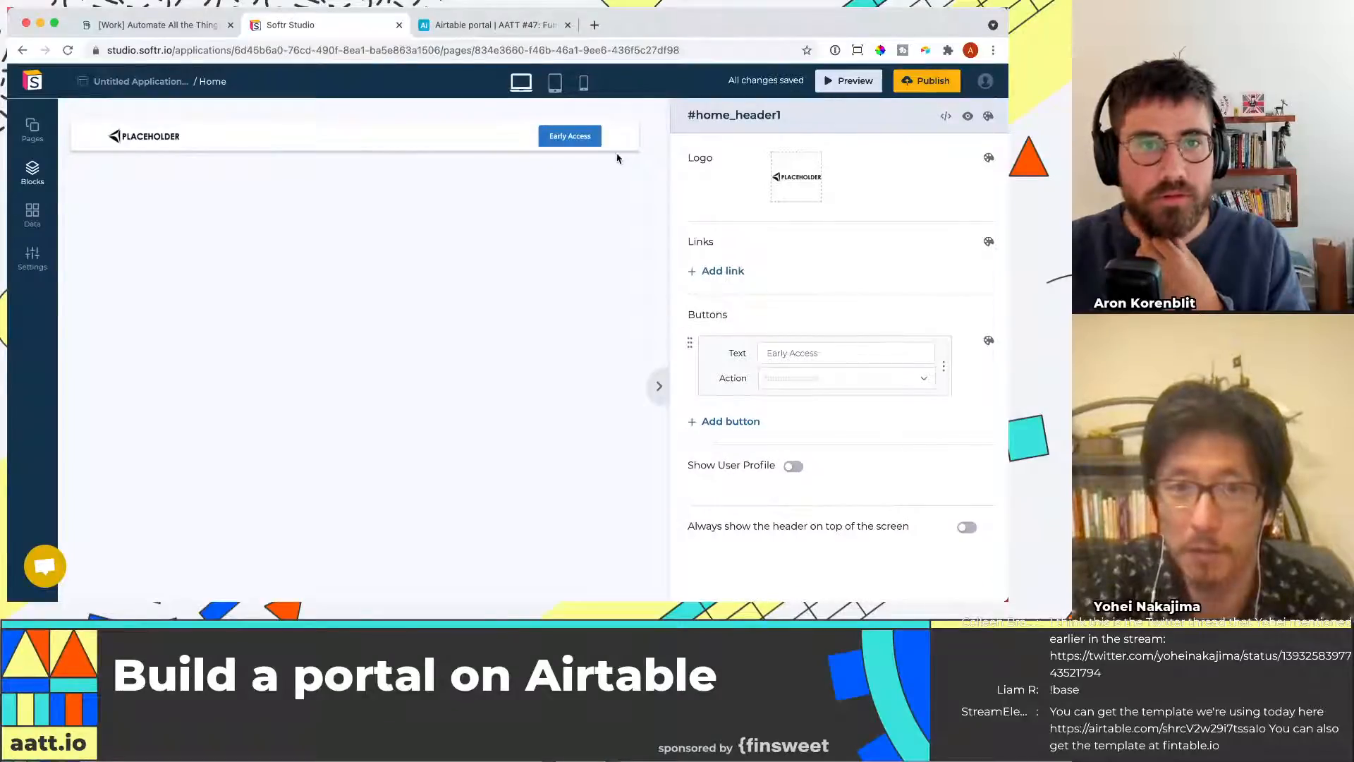
# Rename the header button to Login
pyautogui.moveTo(764, 353); pyautogui.dragTo(809, 359)
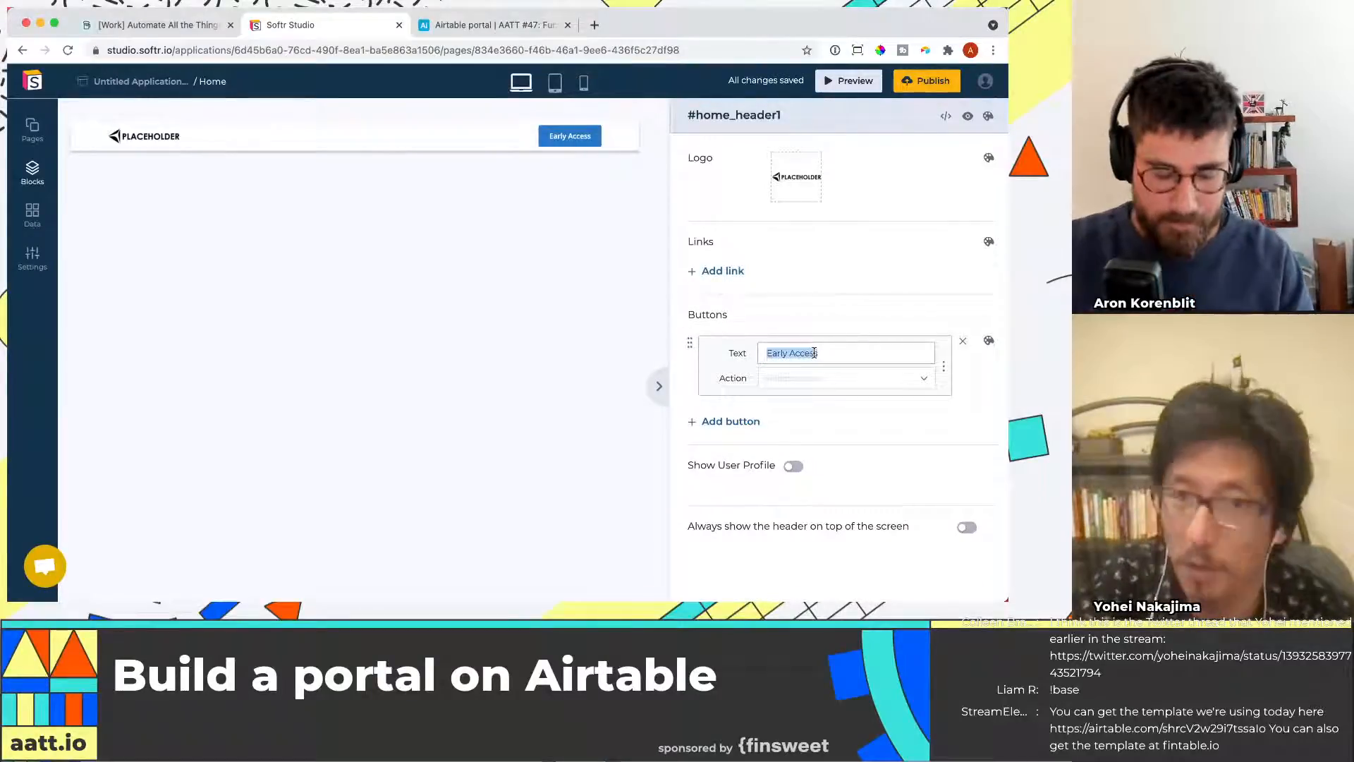
pyautogui.write('Lpgomn')
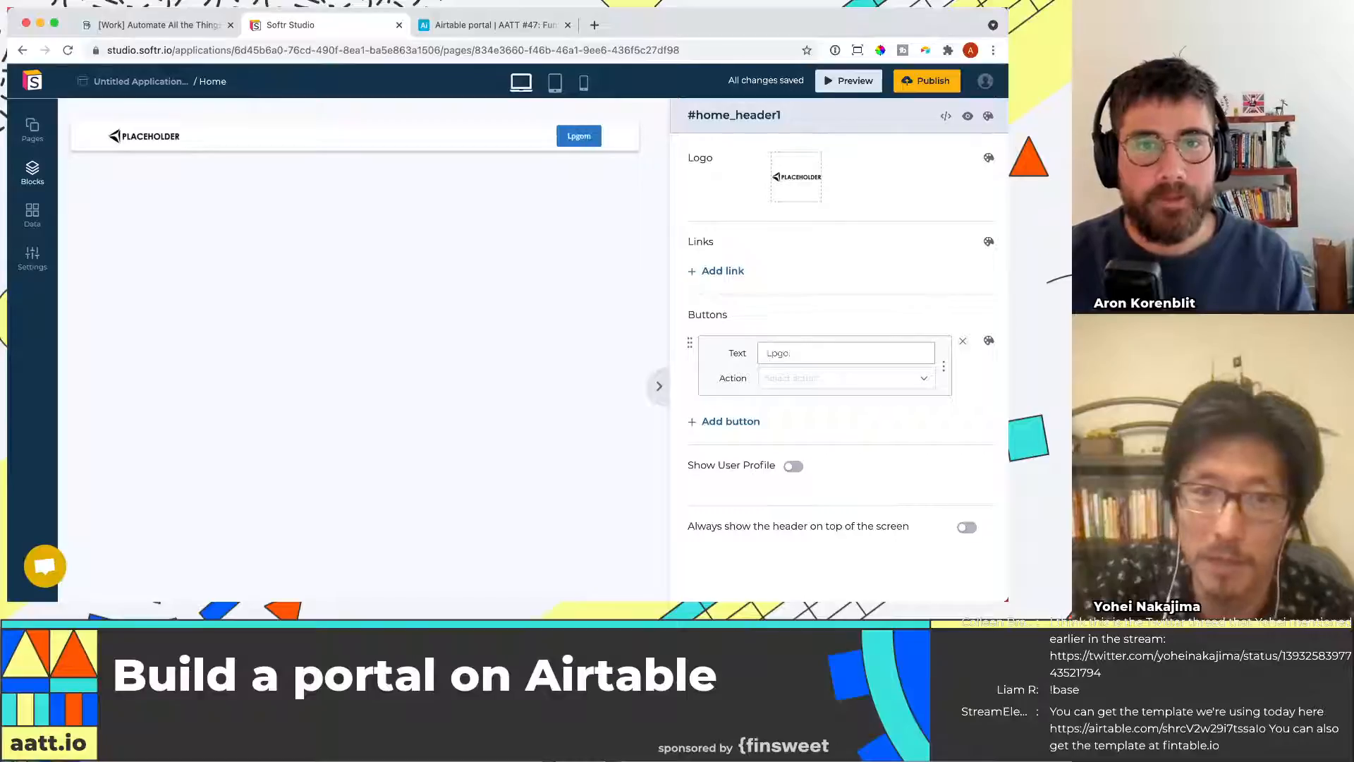
pyautogui.press('BackSpace')
pyautogui.press('BackSpace')
pyautogui.press('BackSpace')
pyautogui.press('BackSpace')
pyautogui.press('BackSpace')
pyautogui.write('ogin')
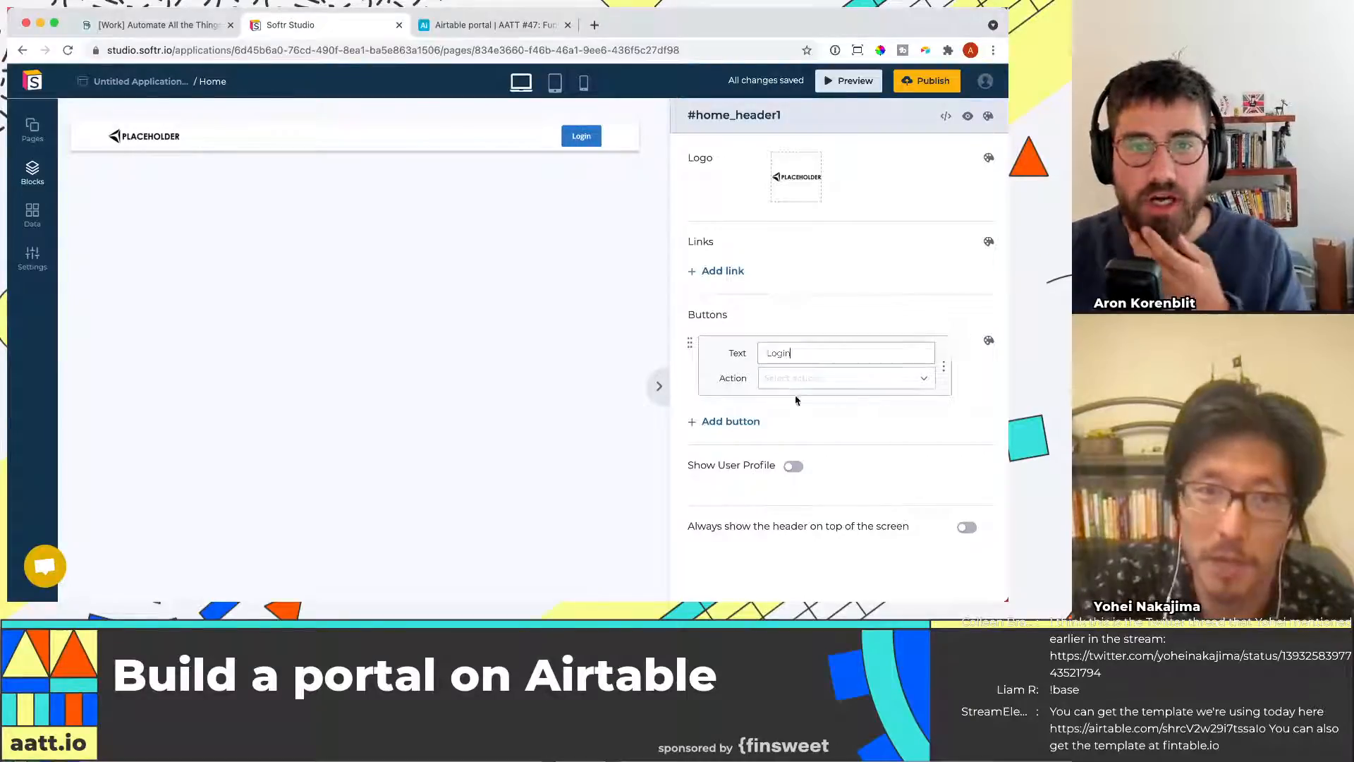
pyautogui.click(819, 384)
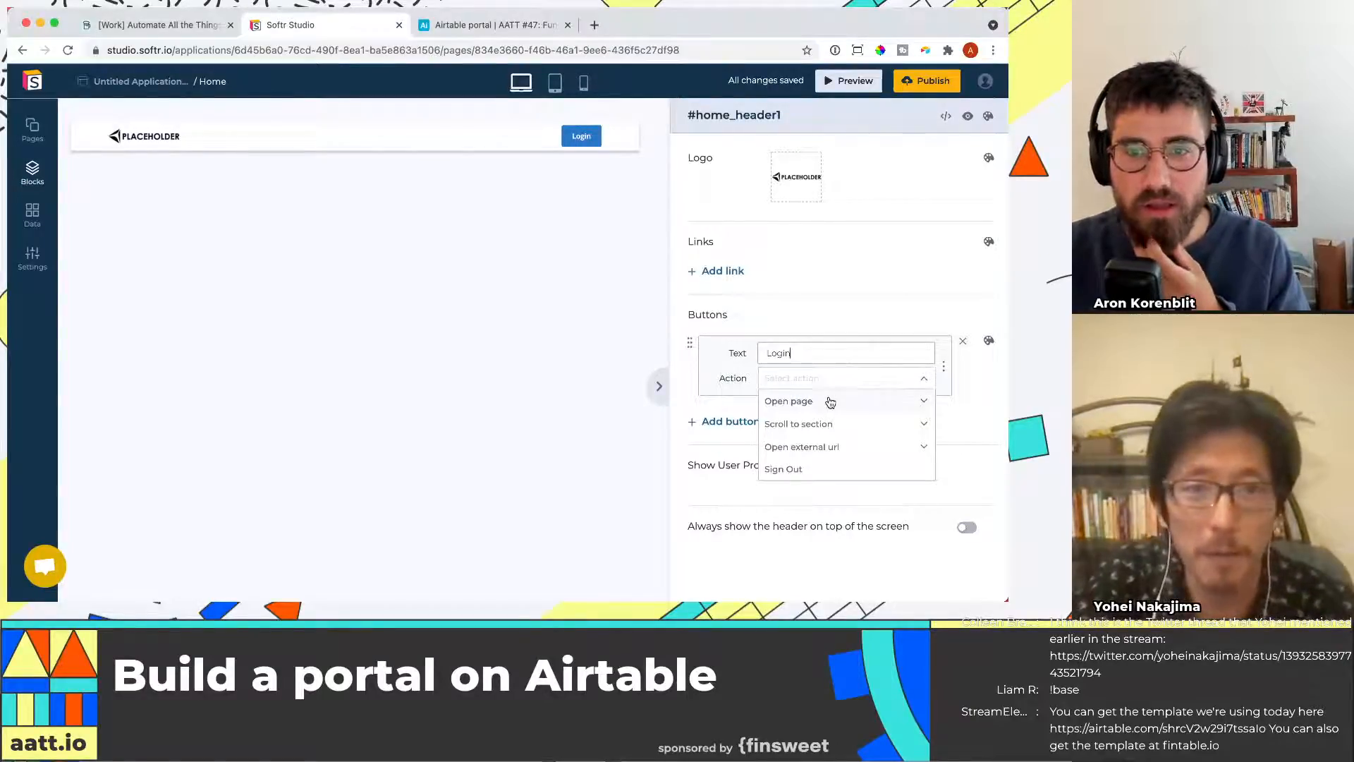
pyautogui.click(831, 402)
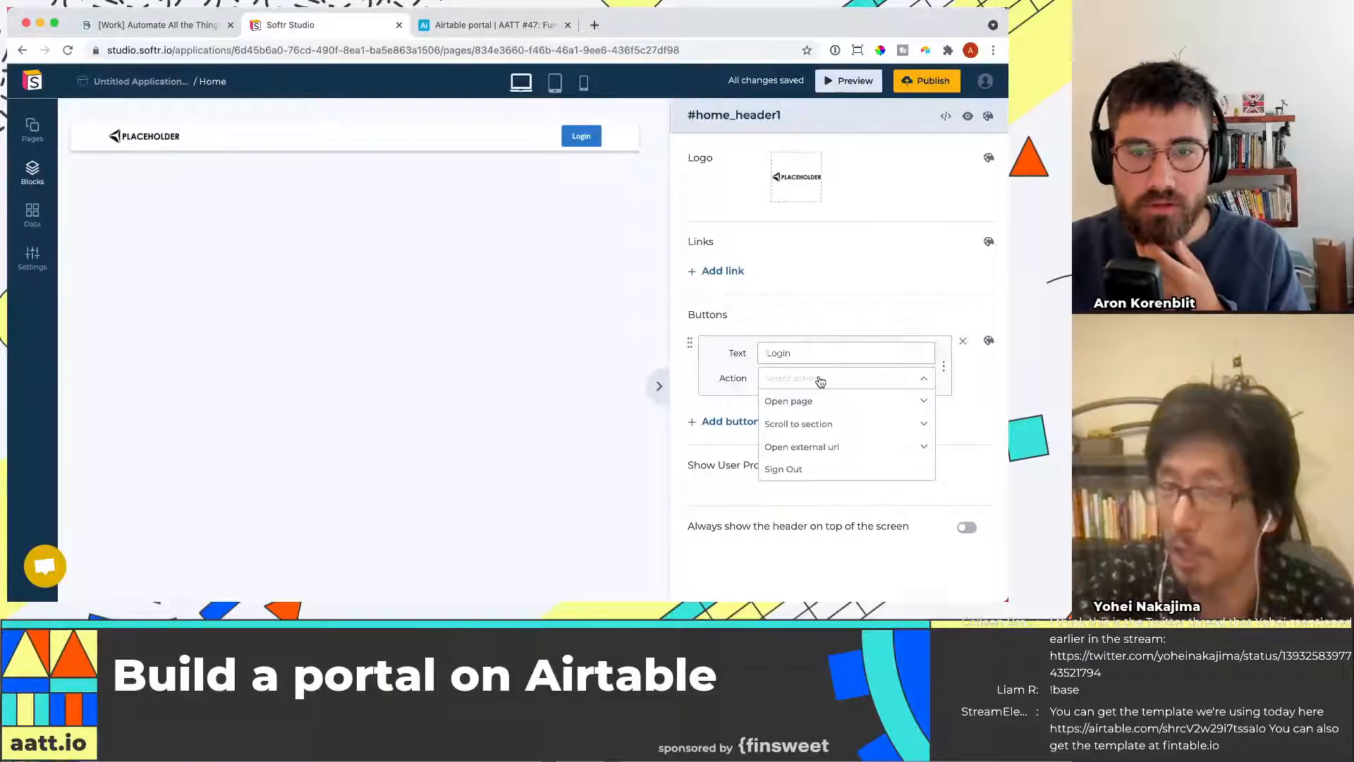
pyautogui.click(818, 381)
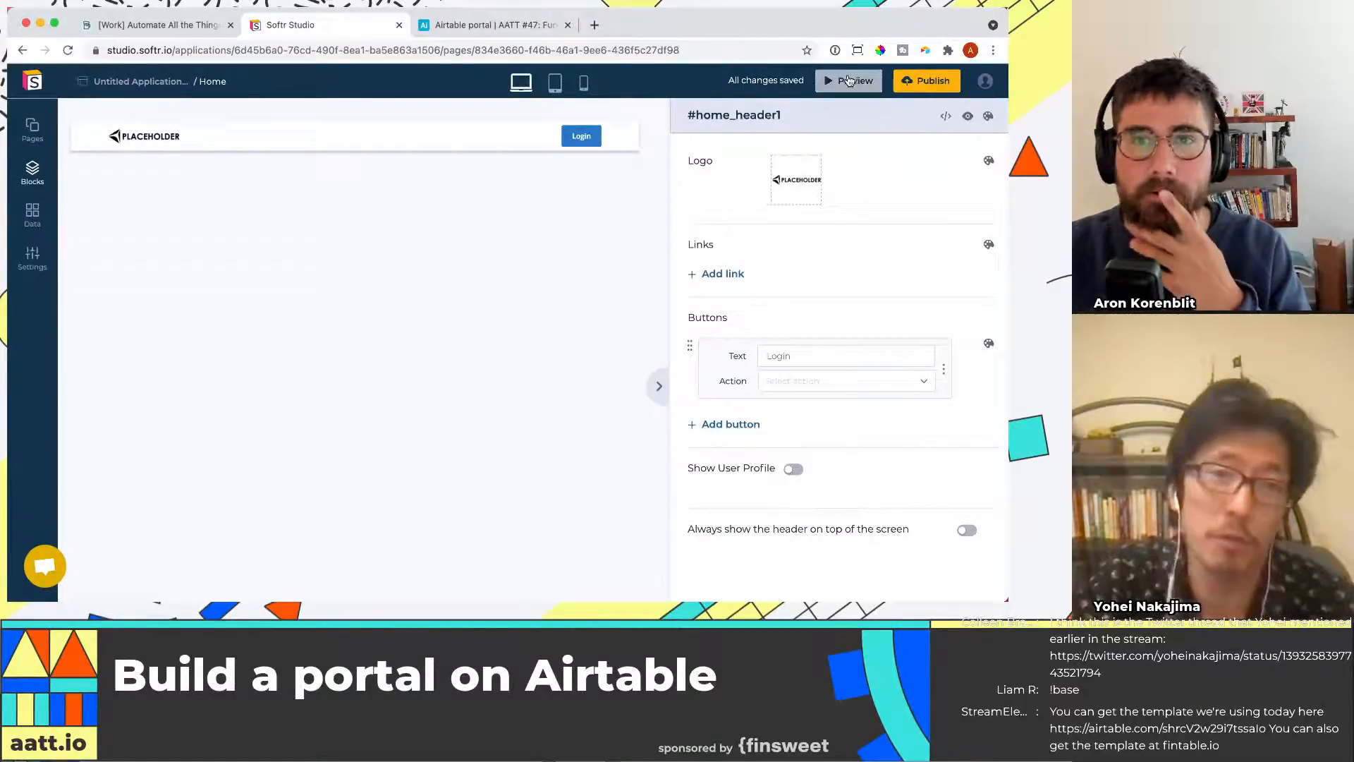
# Create a new page named Login
pyautogui.click(33, 139)
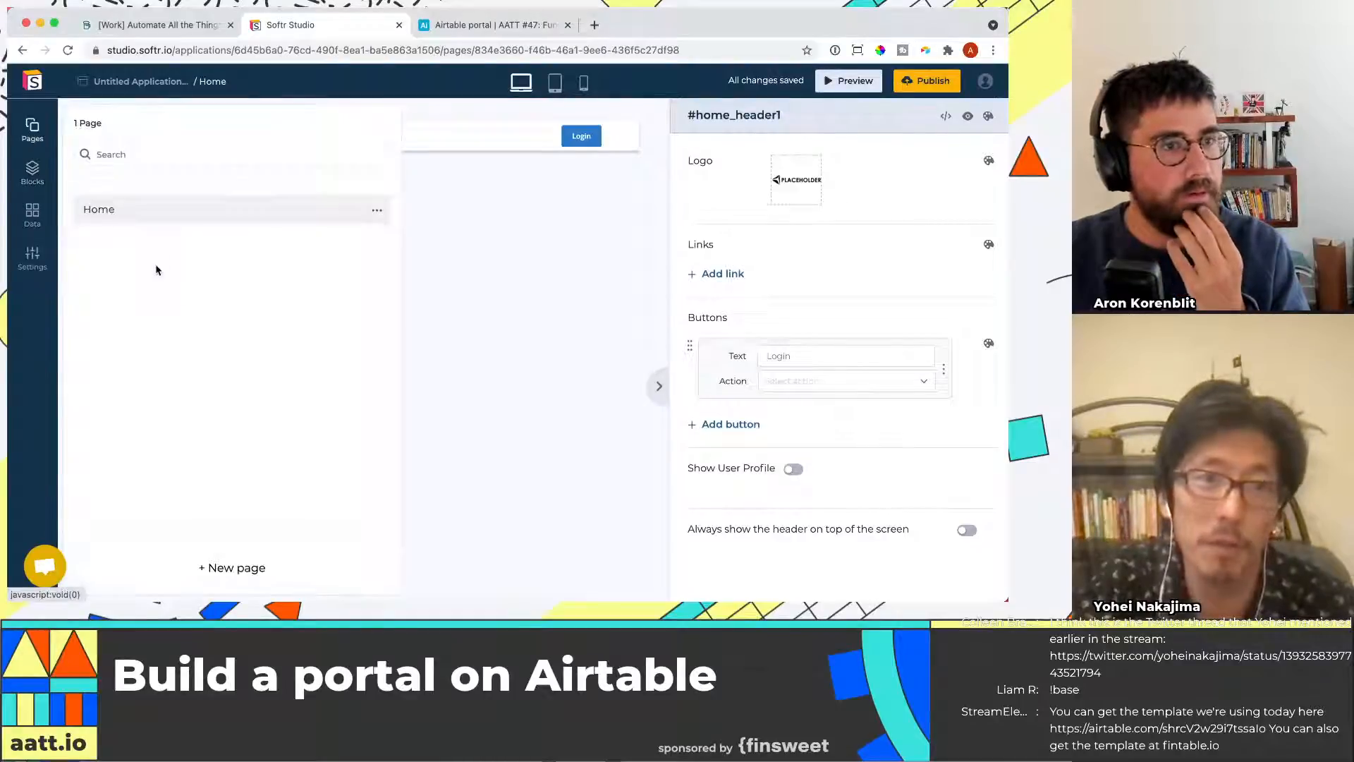
pyautogui.click(226, 566)
pyautogui.click(162, 197)
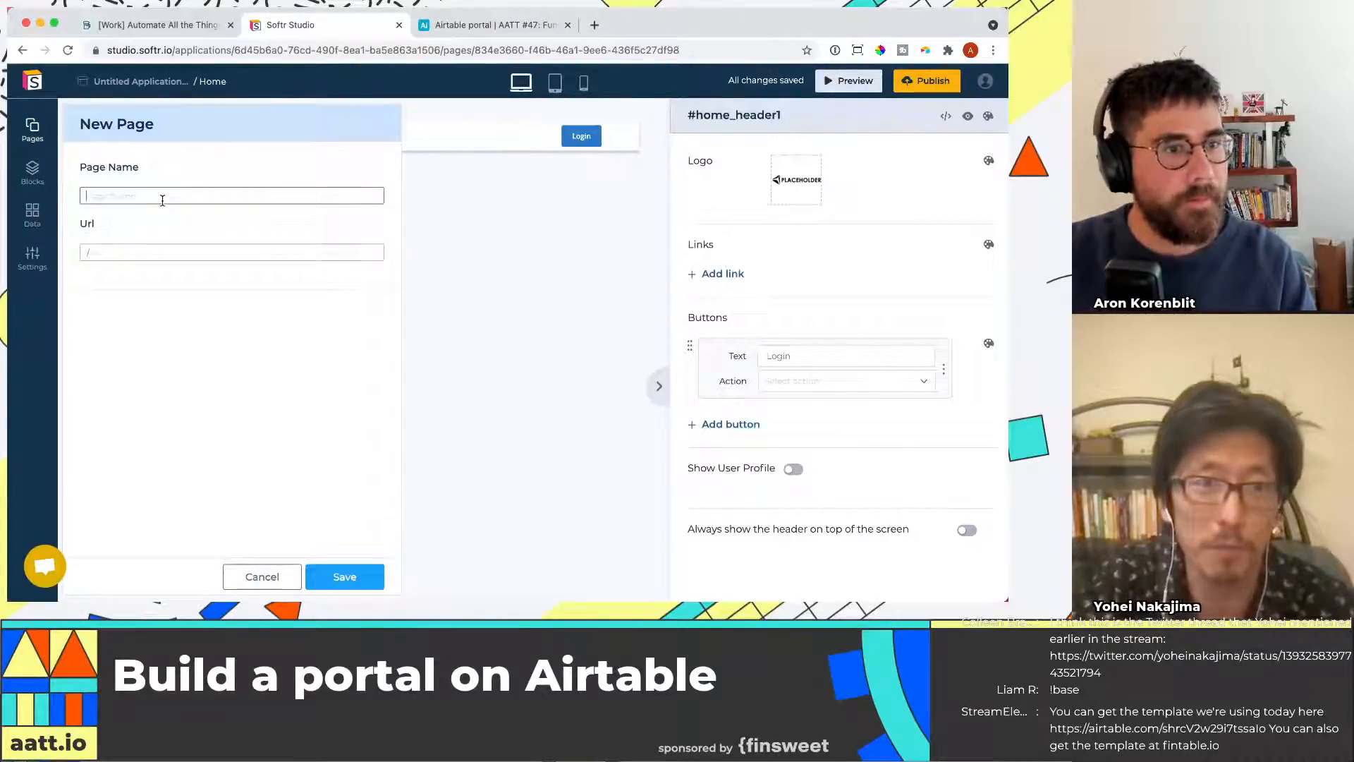
pyautogui.write('Login')
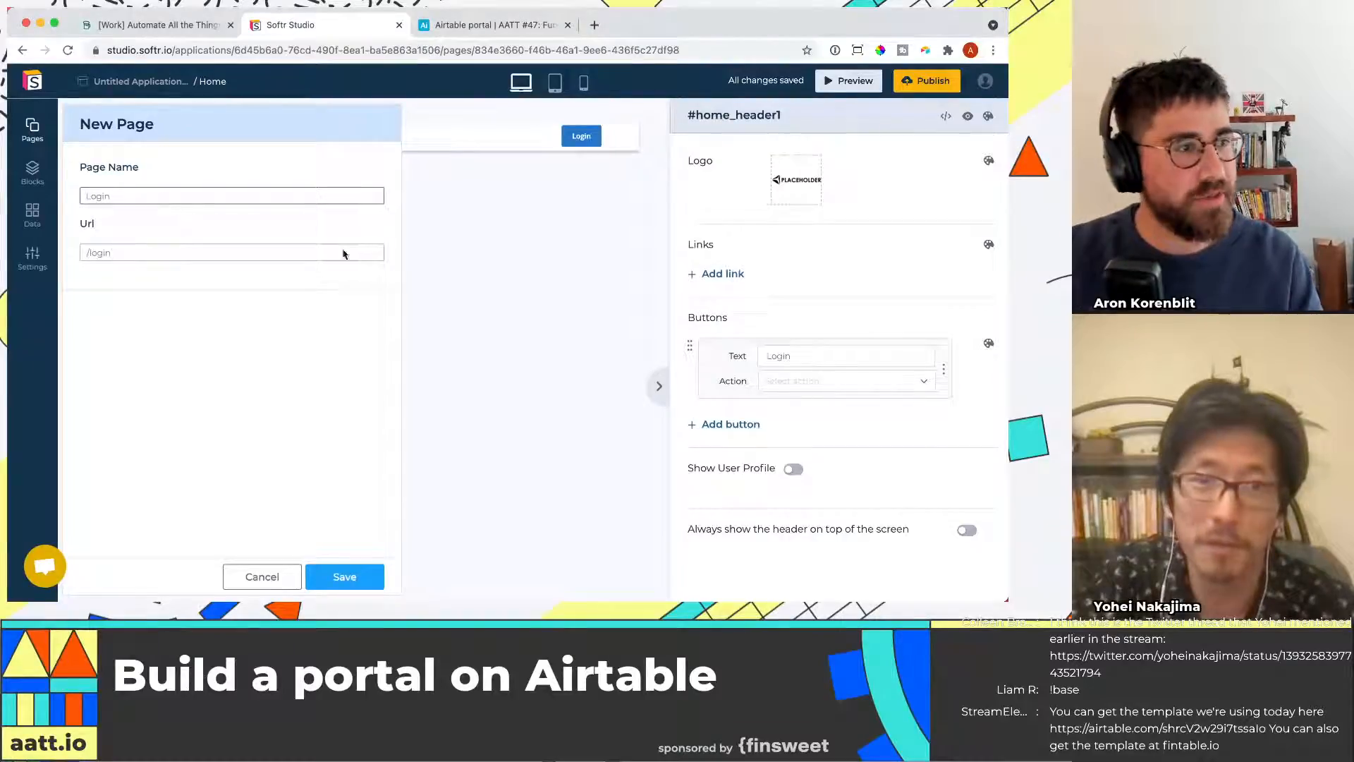
pyautogui.click(344, 579)
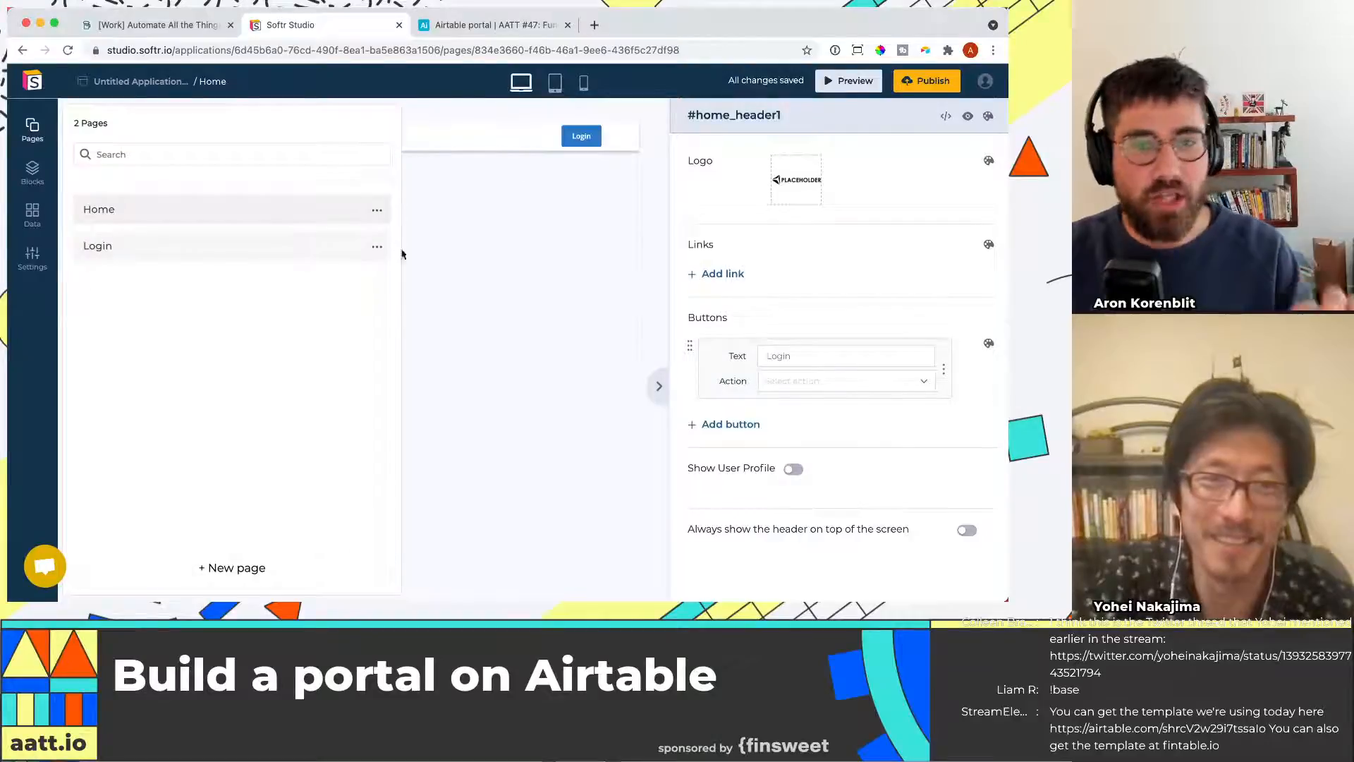
# Set the header Login button's action to open the Login page
pyautogui.click(857, 388)
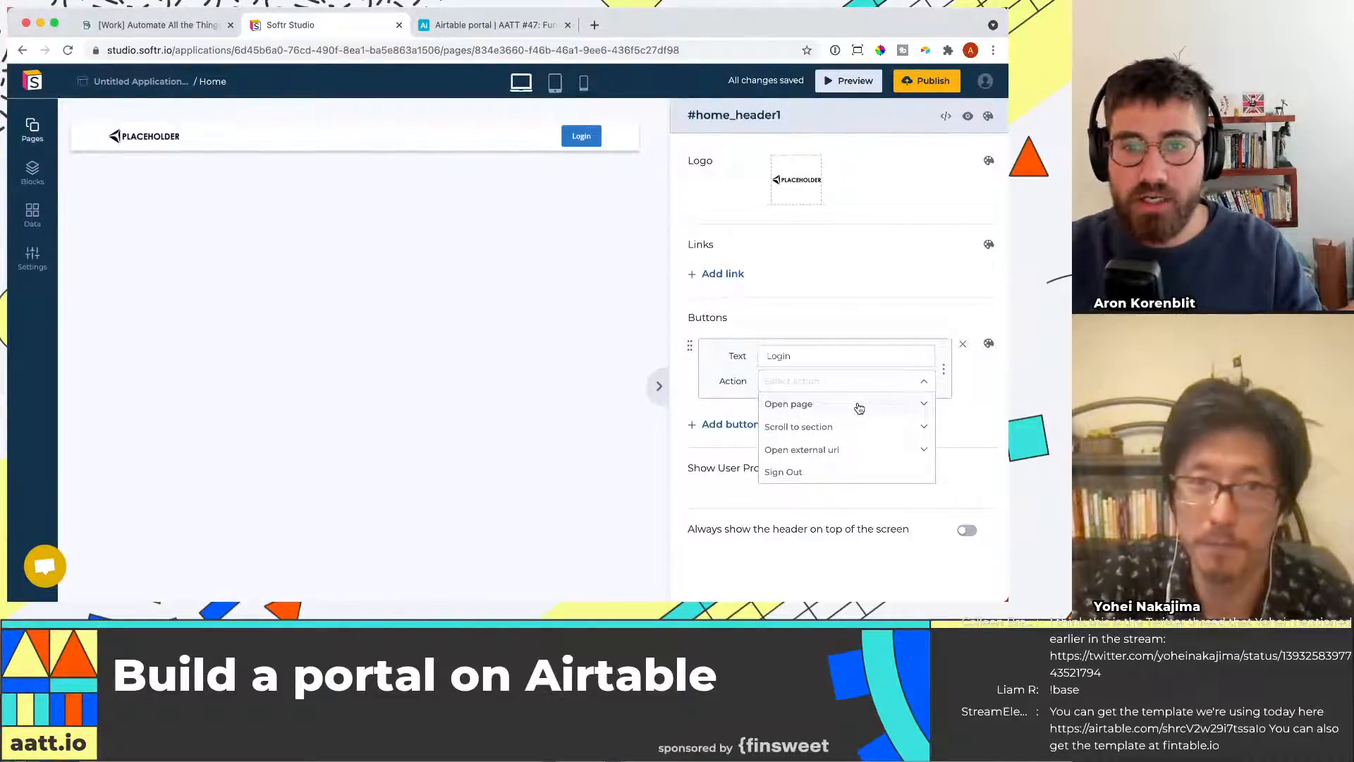
pyautogui.click(859, 408)
pyautogui.click(842, 452)
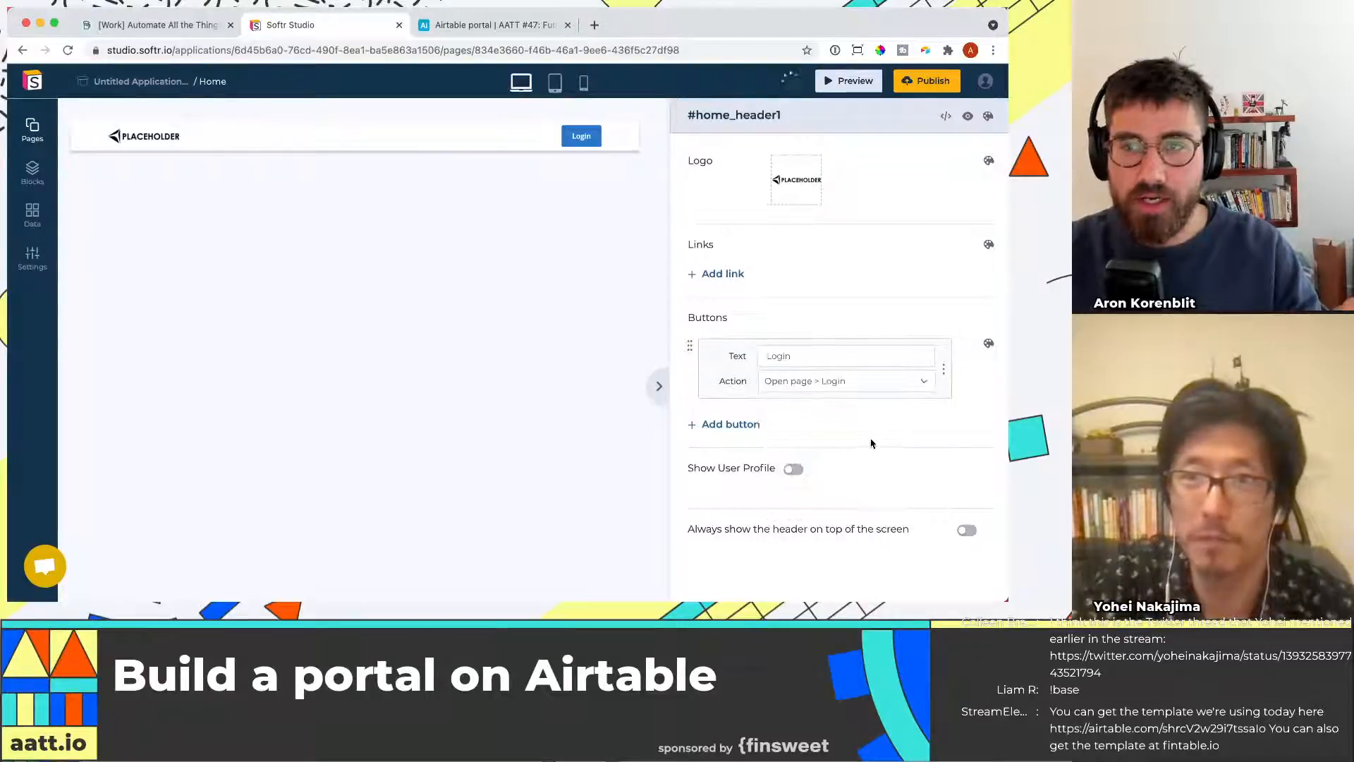
# Open the Login page in the editor
pyautogui.scroll(-2, 847, 465)
pyautogui.scroll(2, 925, 474)
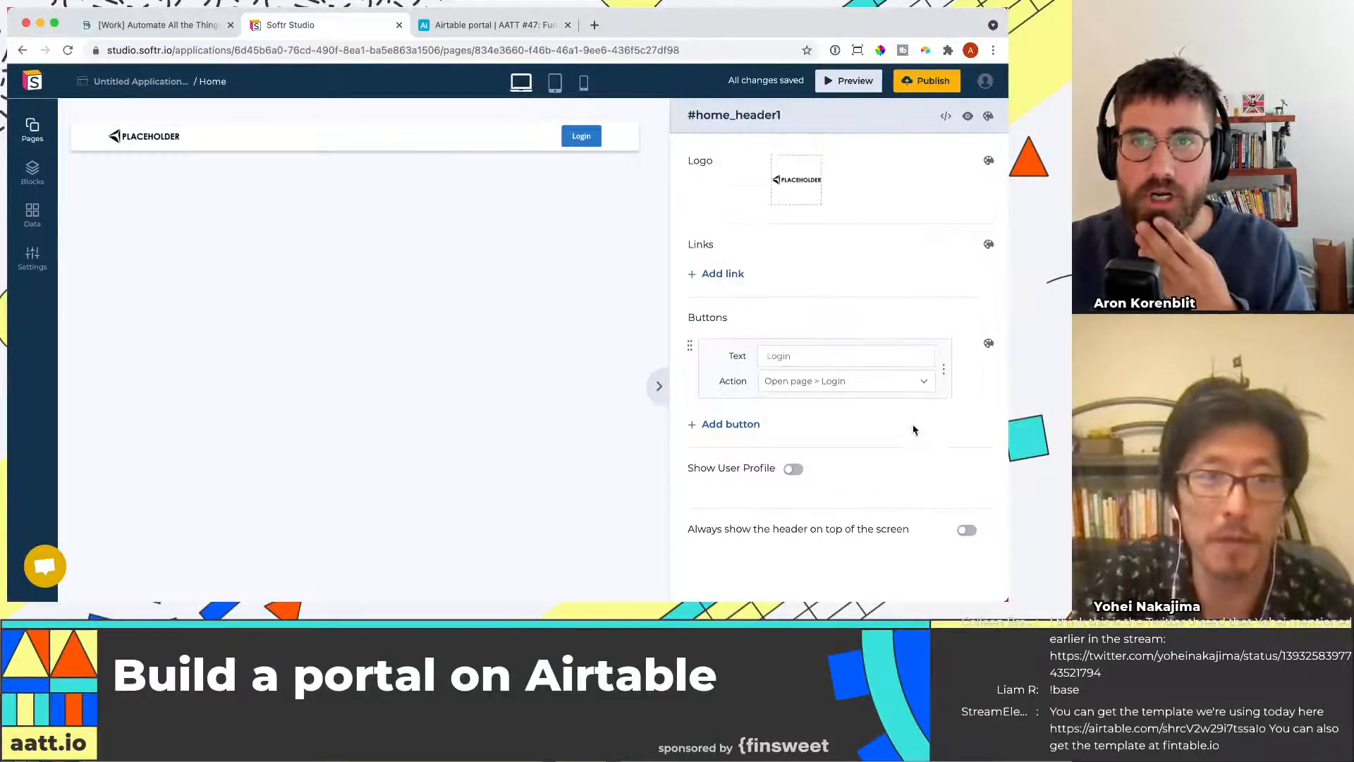
pyautogui.click(32, 171)
pyautogui.click(32, 172)
pyautogui.click(41, 139)
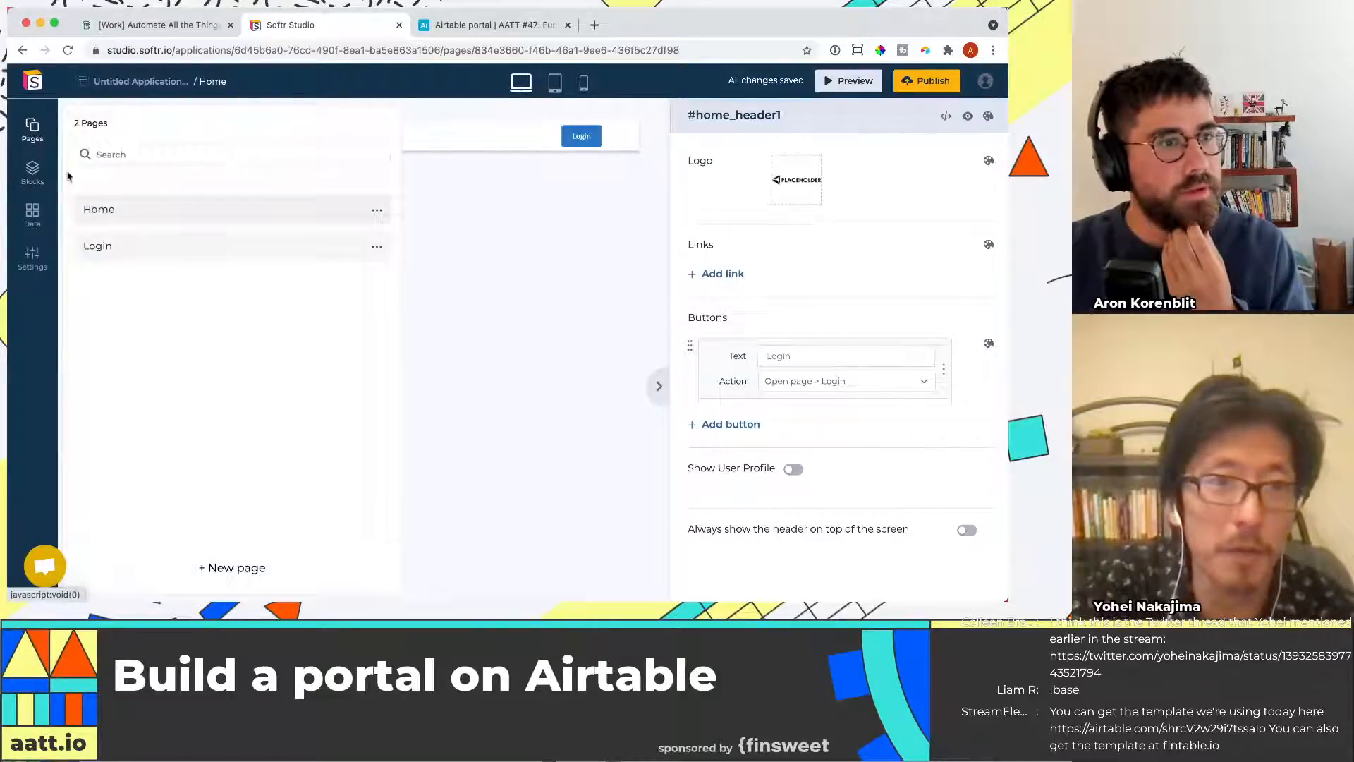
pyautogui.click(621, 303)
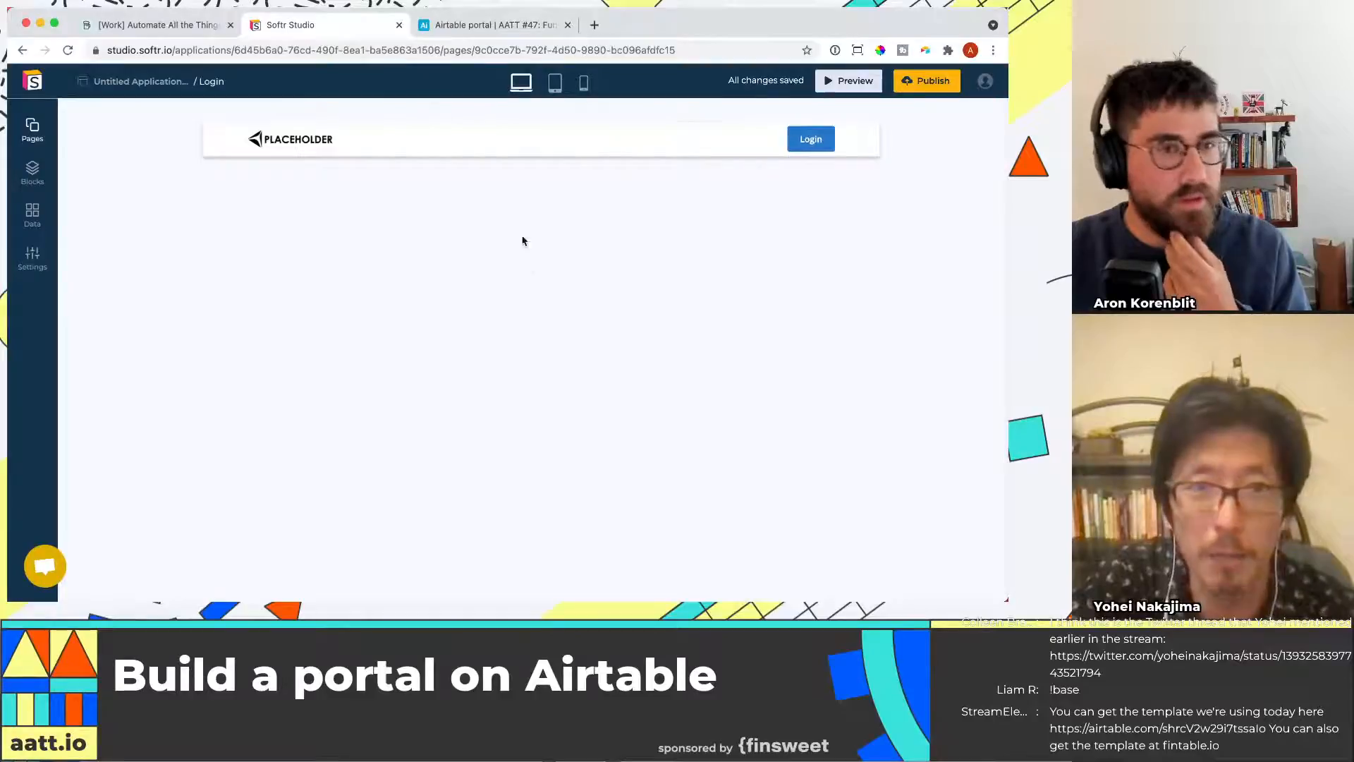
# Add a Sign in form block from the User Accounts category below the header on the Login page
pyautogui.click(32, 172)
pyautogui.click(627, 195)
pyautogui.click(545, 155)
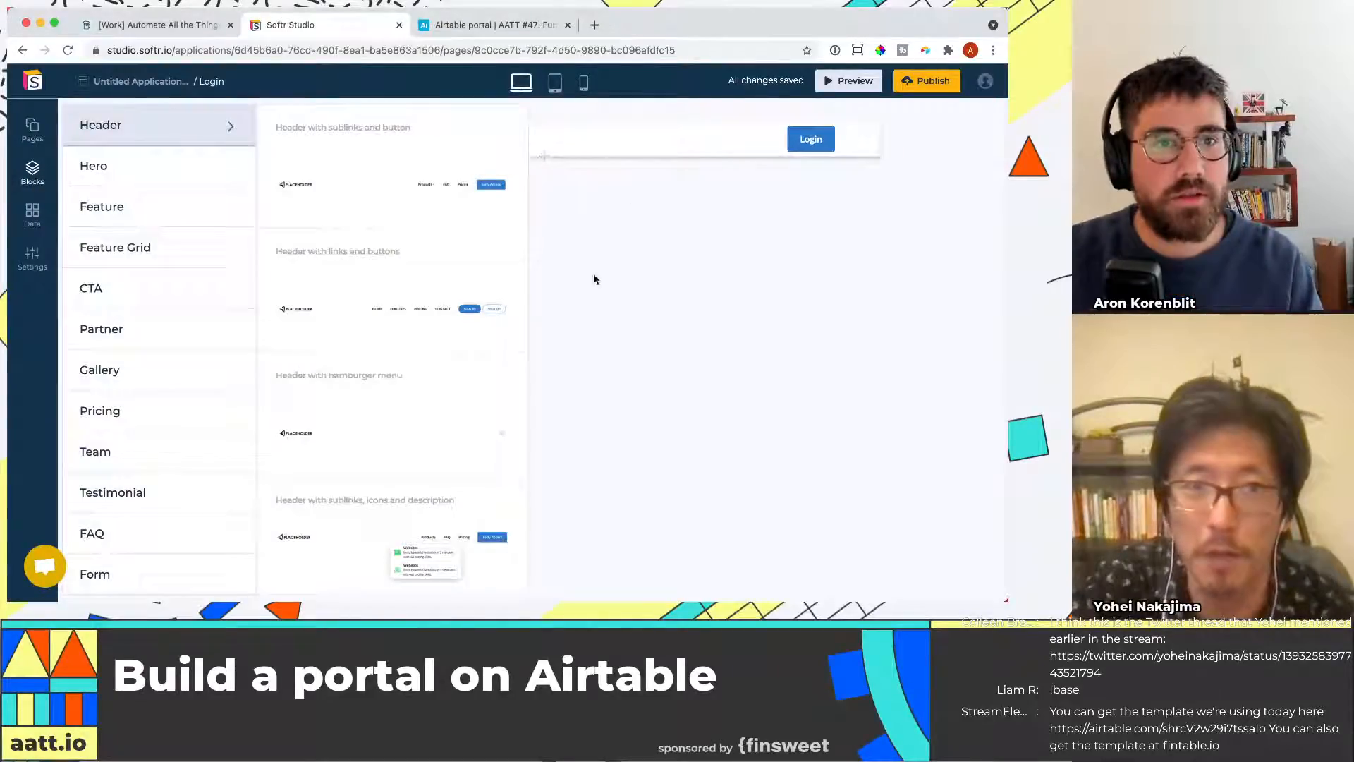
pyautogui.scroll(-5, 176, 283)
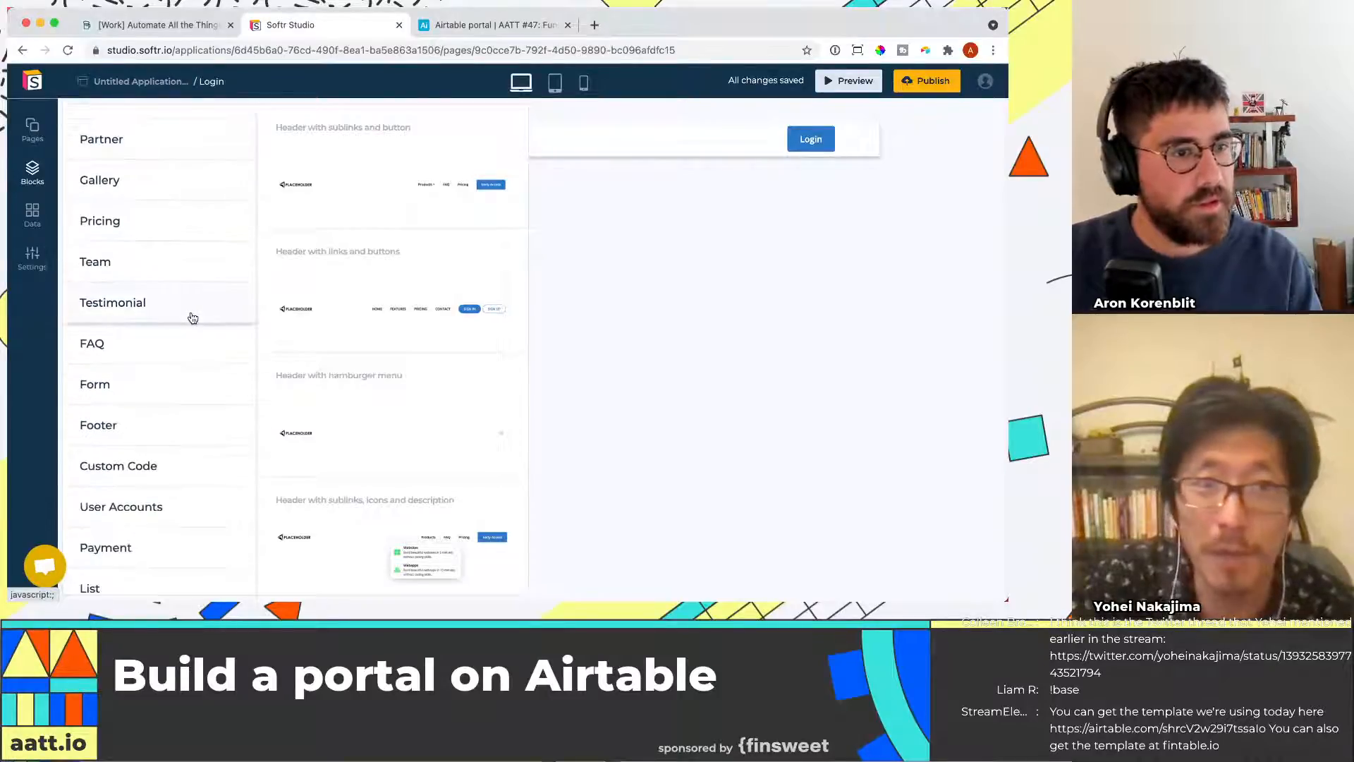
pyautogui.scroll(-1, 190, 323)
pyautogui.scroll(3, 197, 335)
pyautogui.scroll(1, 197, 335)
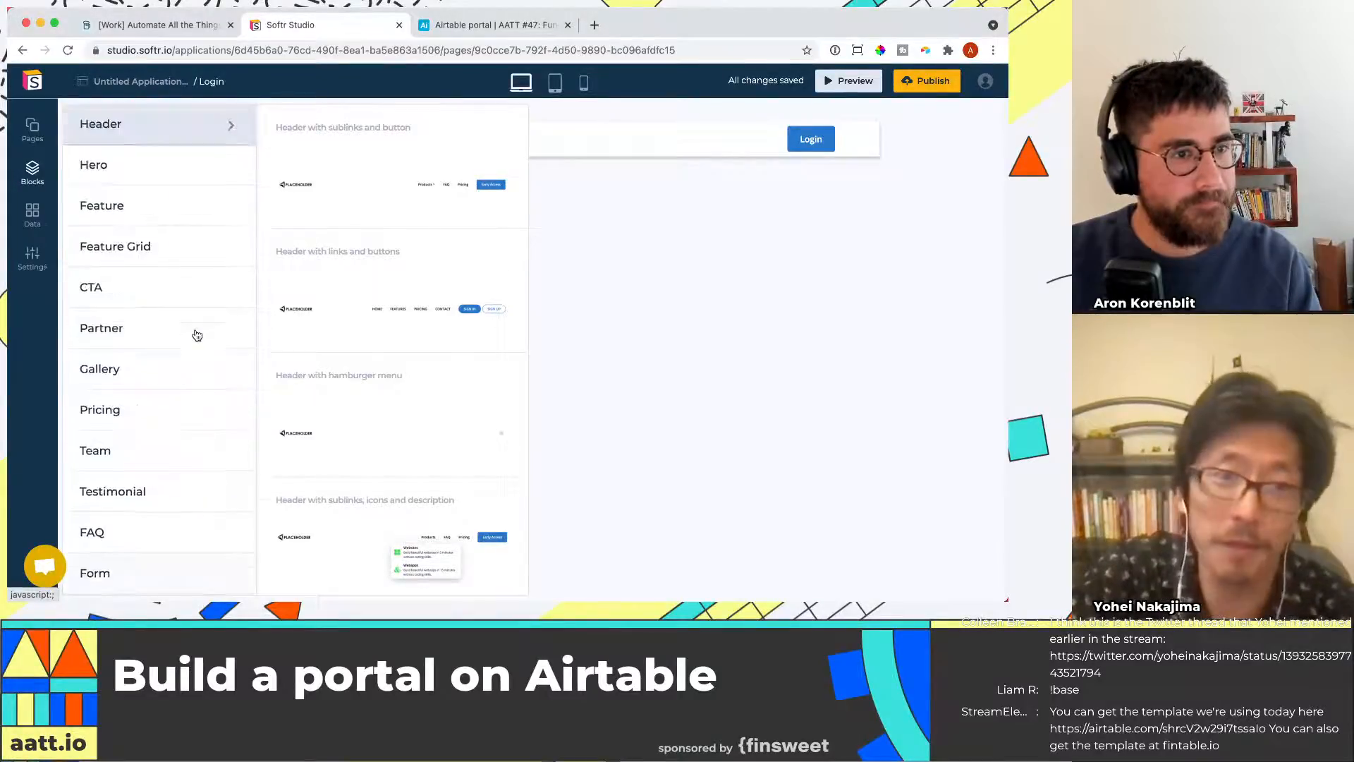
pyautogui.scroll(-2, 198, 324)
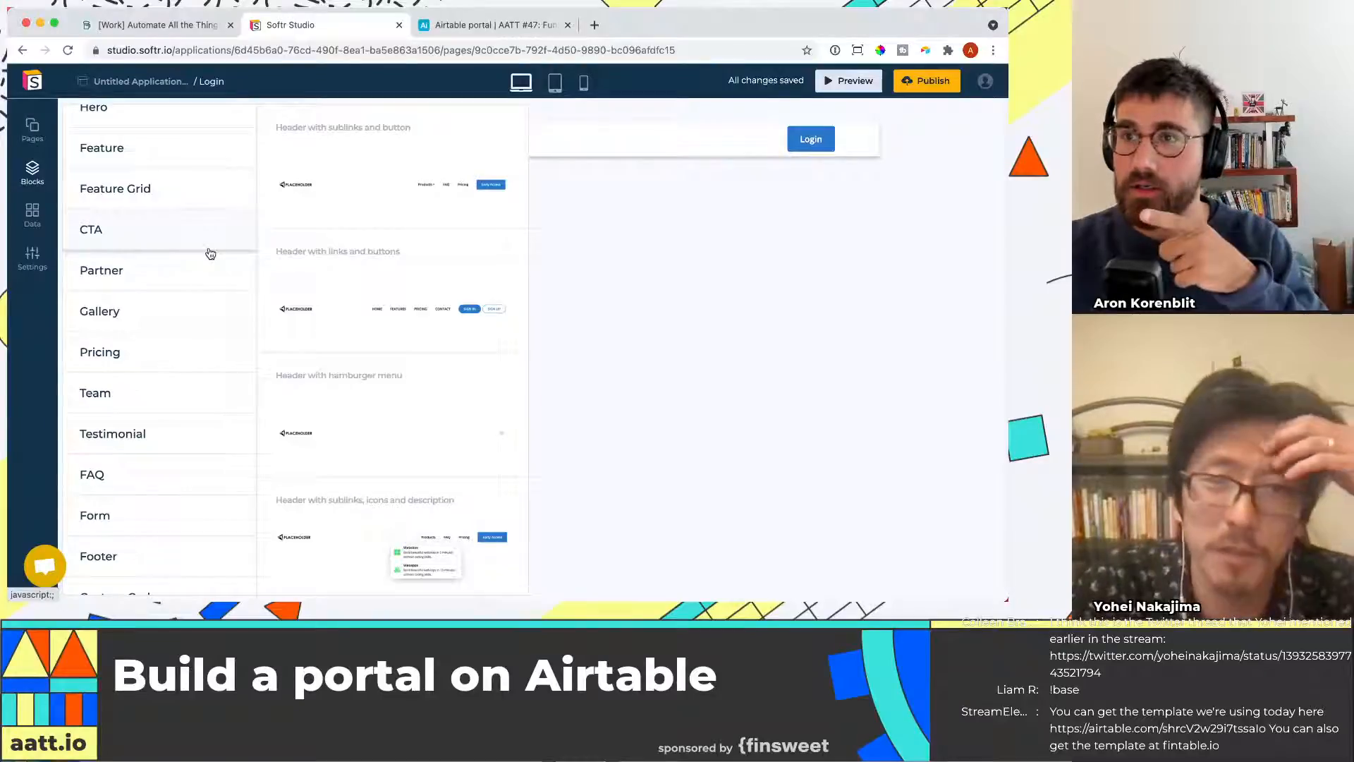
pyautogui.scroll(-5, 203, 359)
pyautogui.scroll(-1, 203, 362)
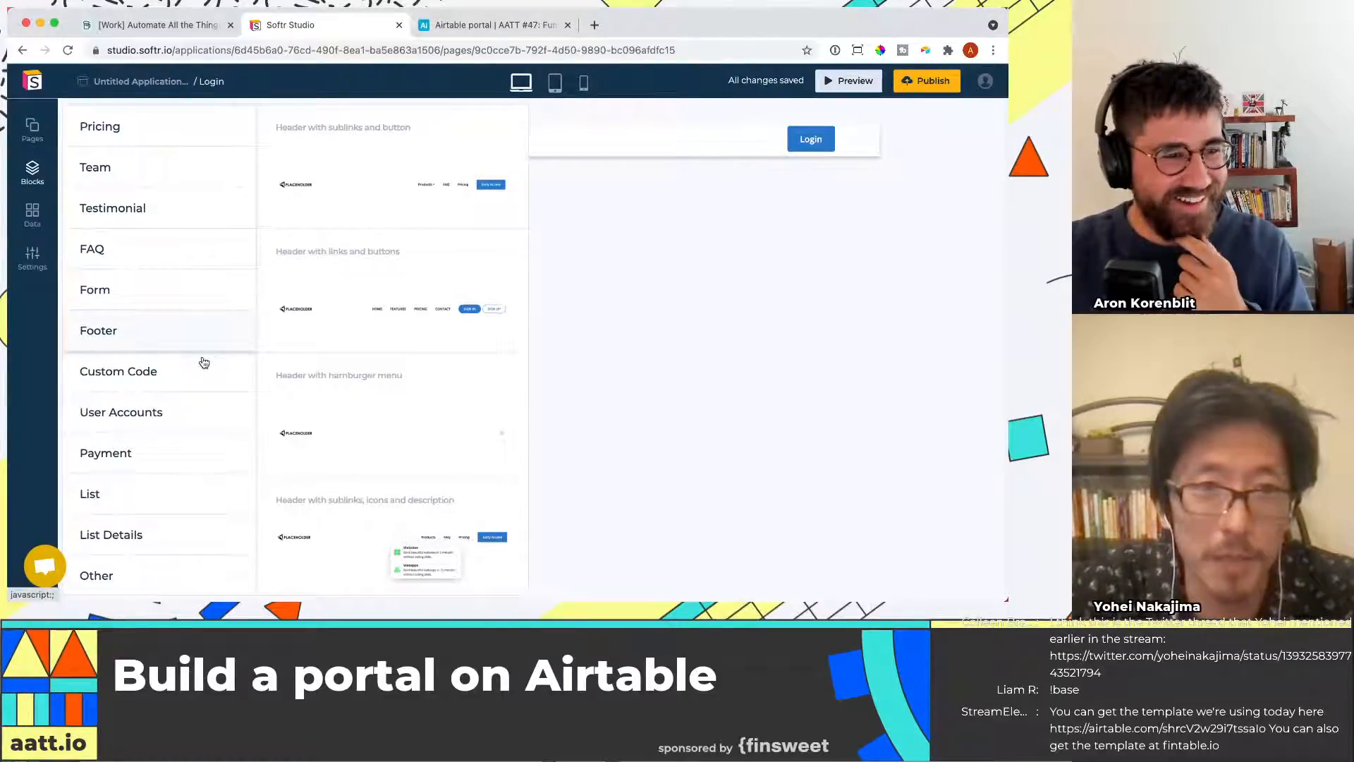
pyautogui.scroll(8, 203, 362)
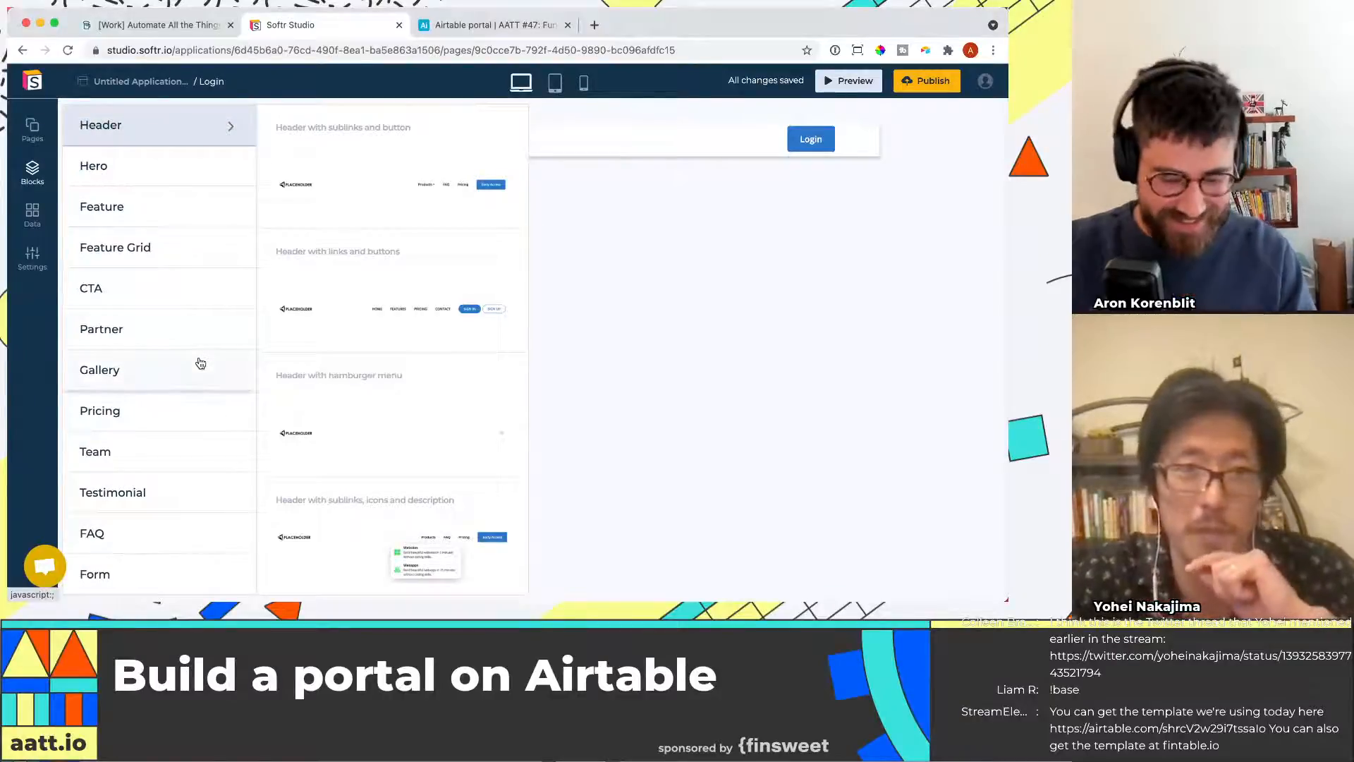
pyautogui.scroll(-8, 200, 363)
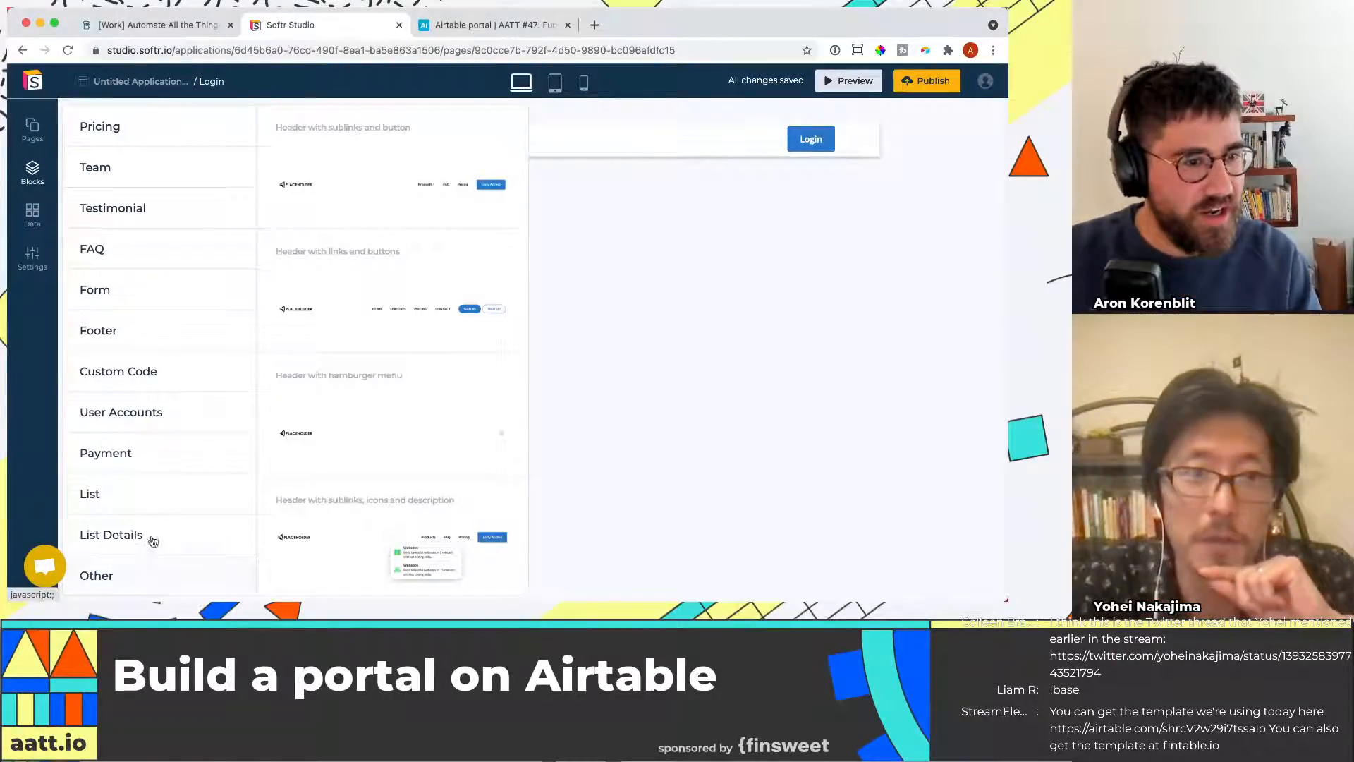
pyautogui.click(143, 423)
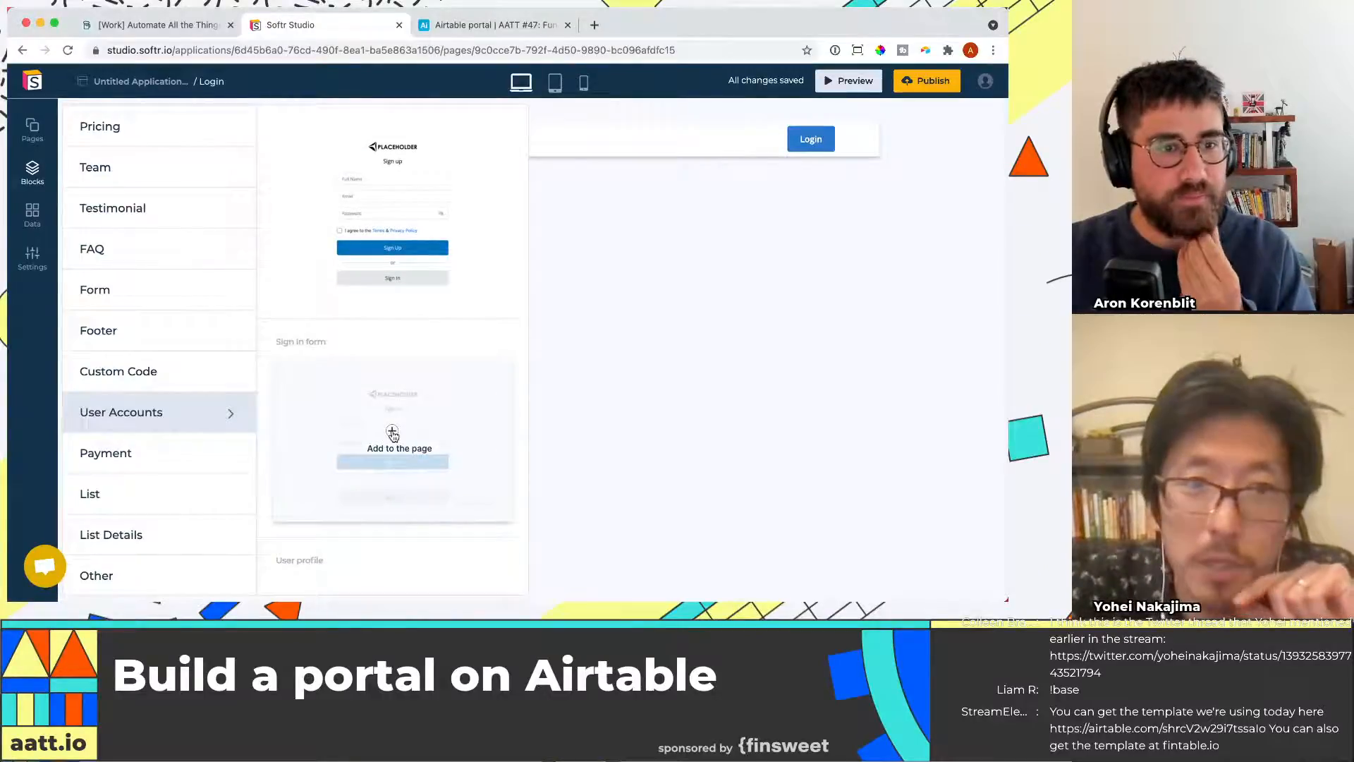
pyautogui.click(392, 432)
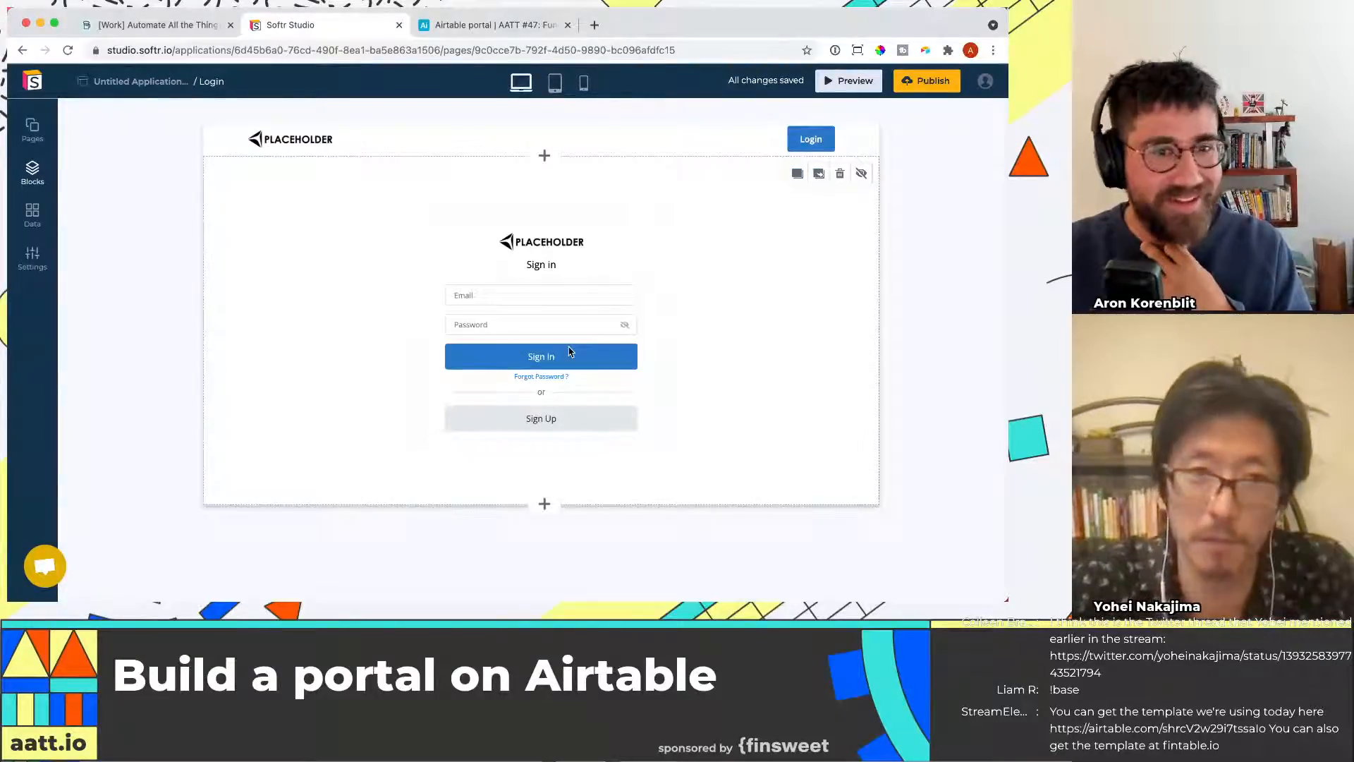
# Review the sign-in block's settings, including the page shown after sign in
pyautogui.click(735, 222)
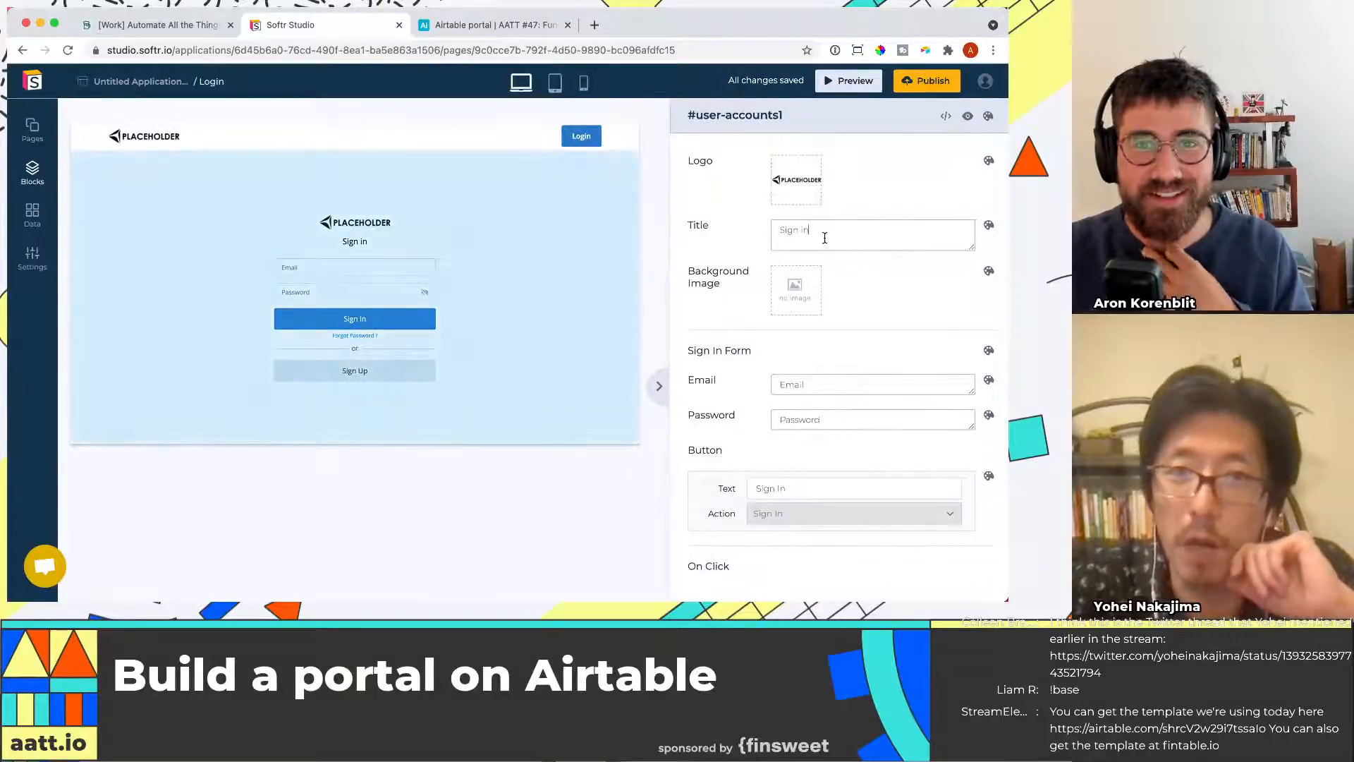
pyautogui.scroll(-2, 804, 388)
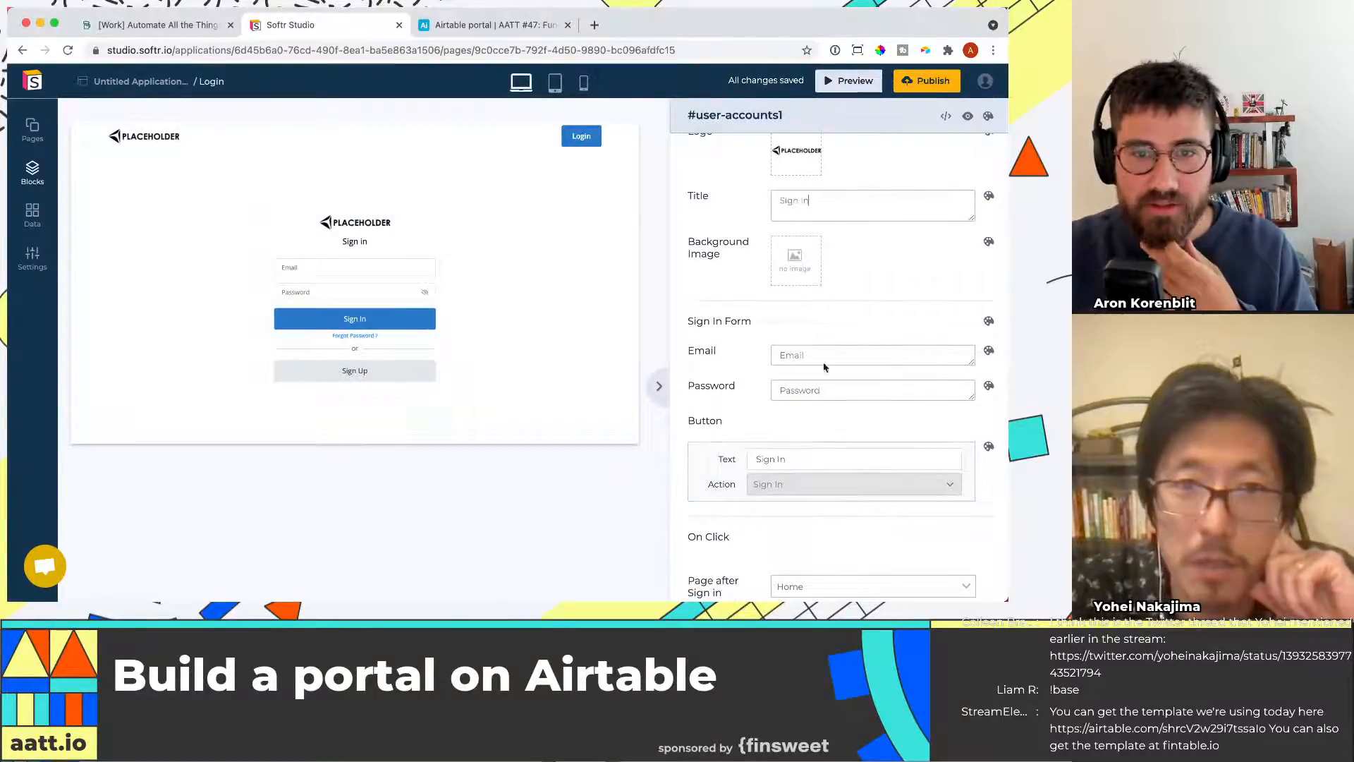
pyautogui.scroll(-5, 850, 493)
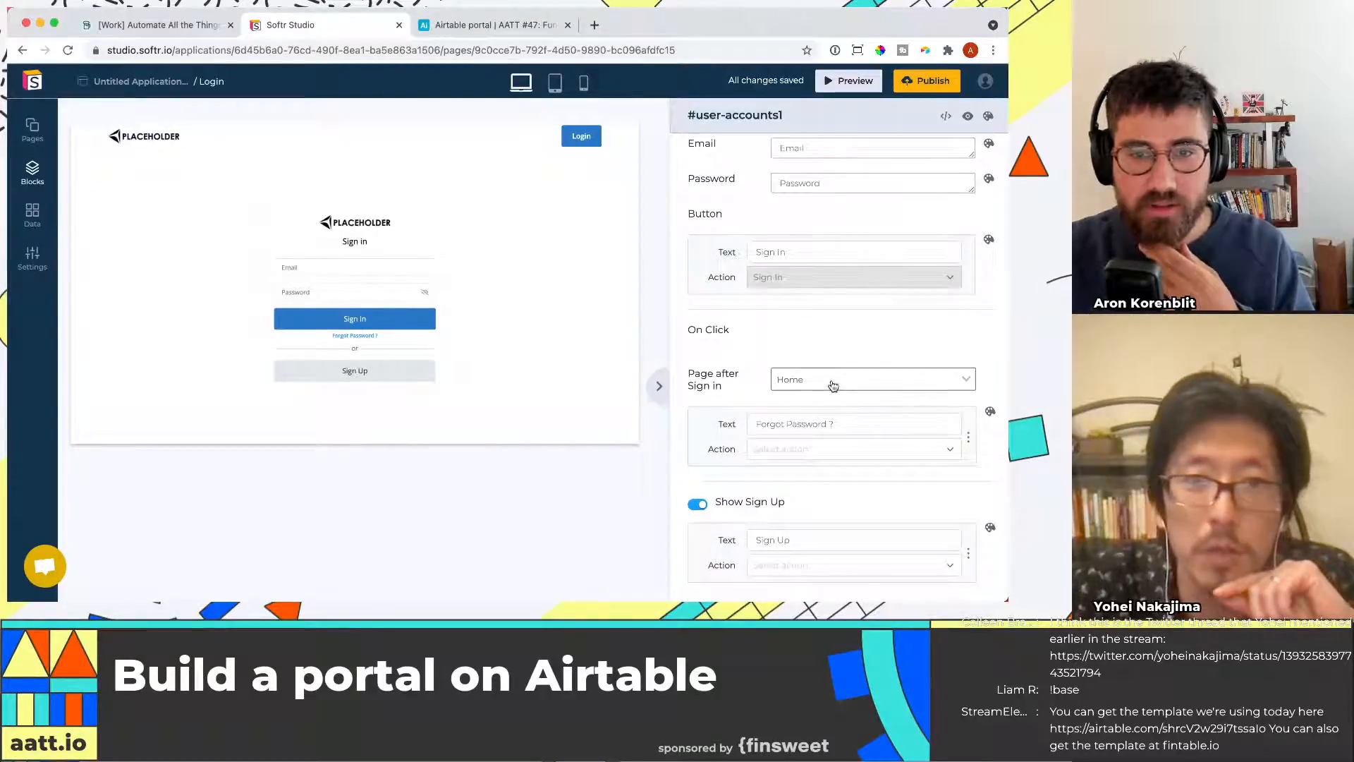
pyautogui.scroll(-1, 833, 385)
pyautogui.scroll(2, 741, 268)
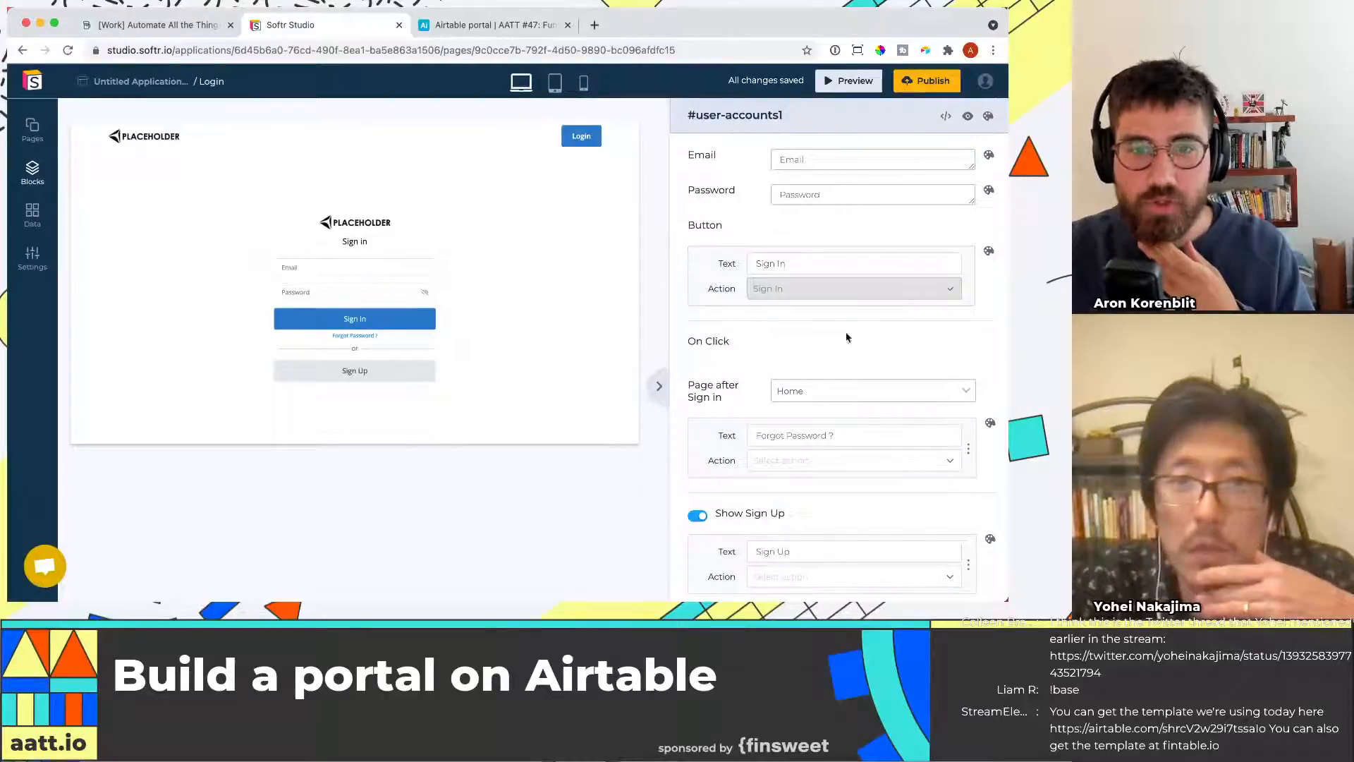
pyautogui.scroll(-1, 816, 372)
pyautogui.click(822, 390)
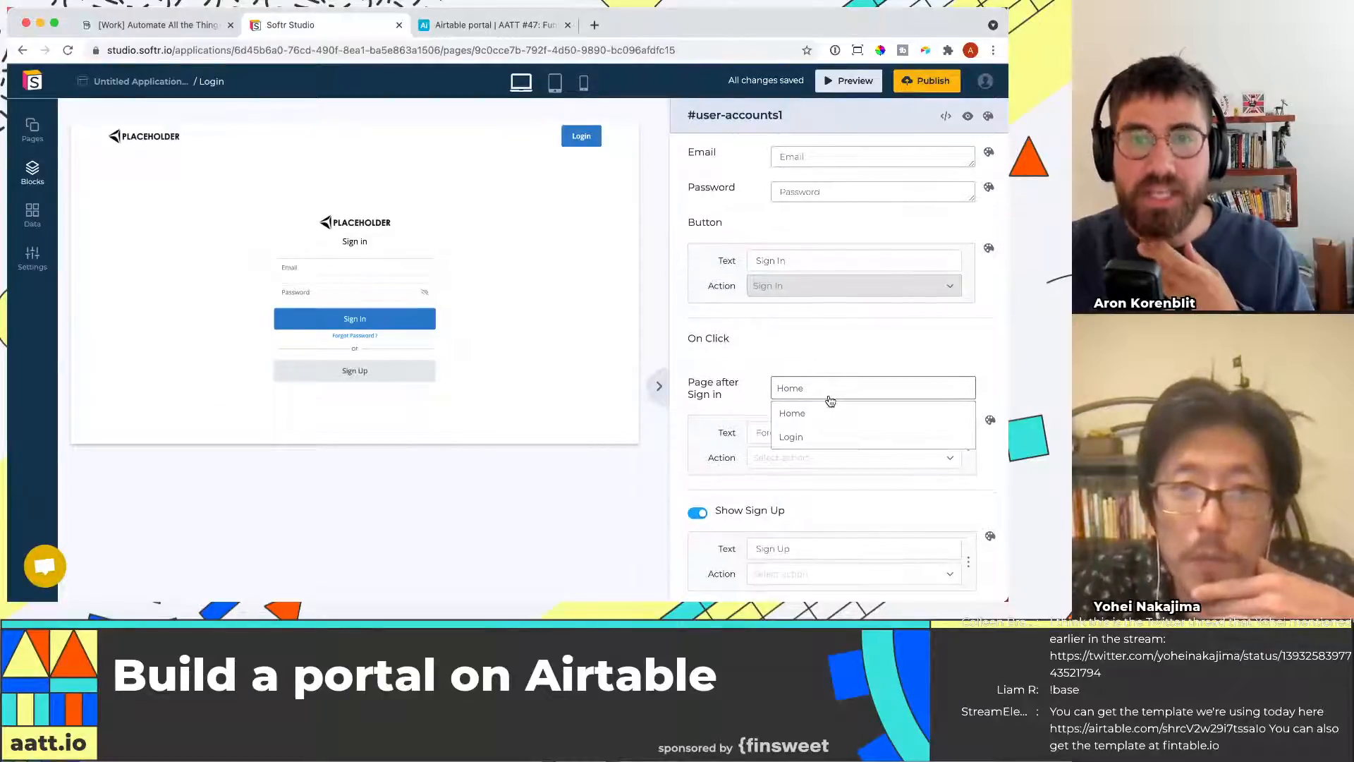
pyautogui.click(803, 325)
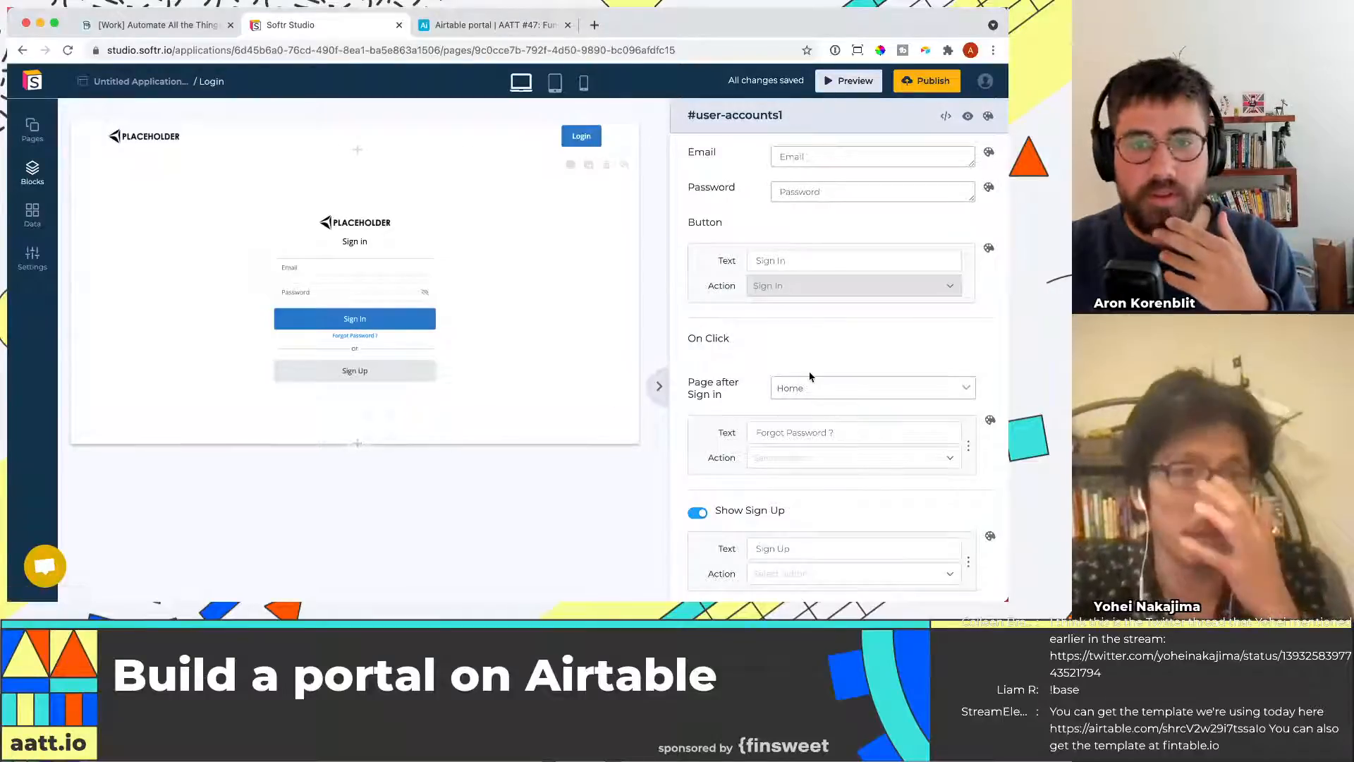
# Create a new page named portal home and choose it as the page shown after sign in
pyautogui.click(32, 128)
pyautogui.click(248, 567)
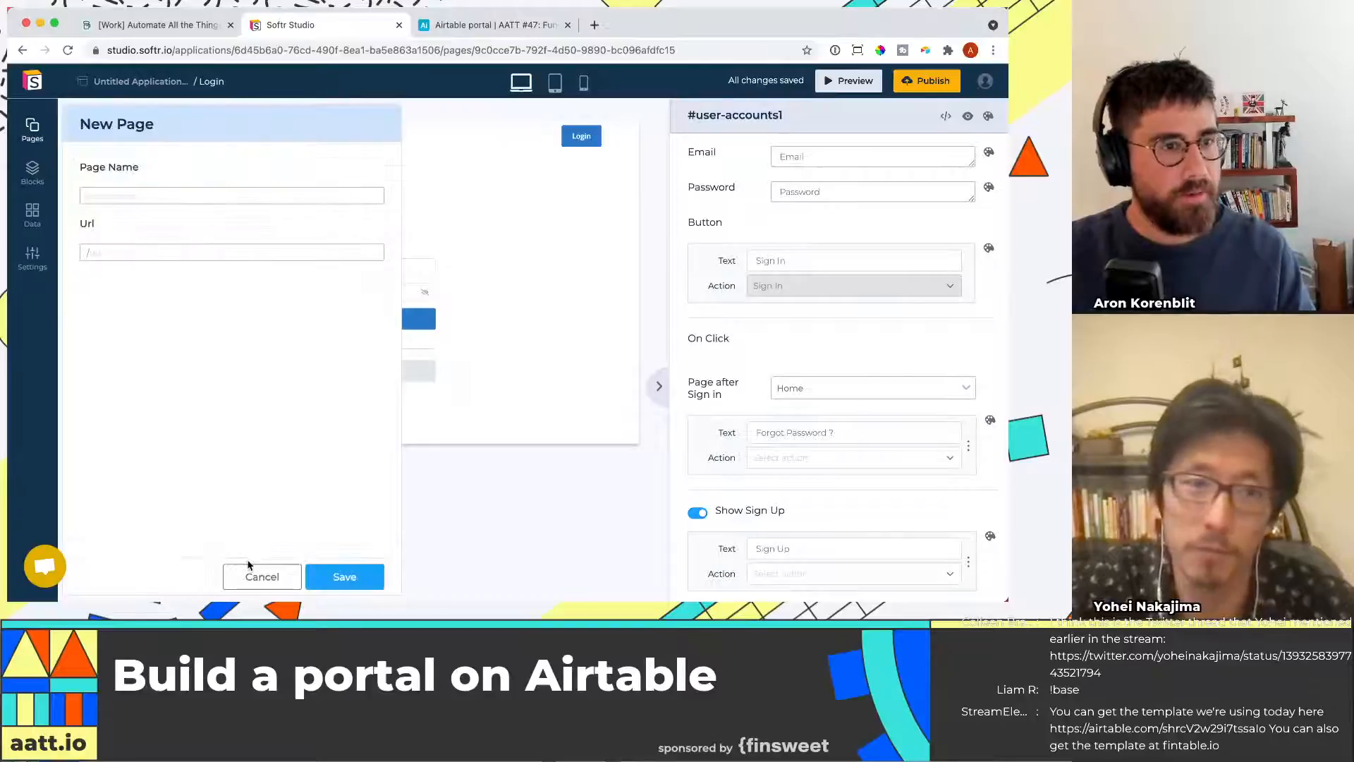
pyautogui.click(207, 197)
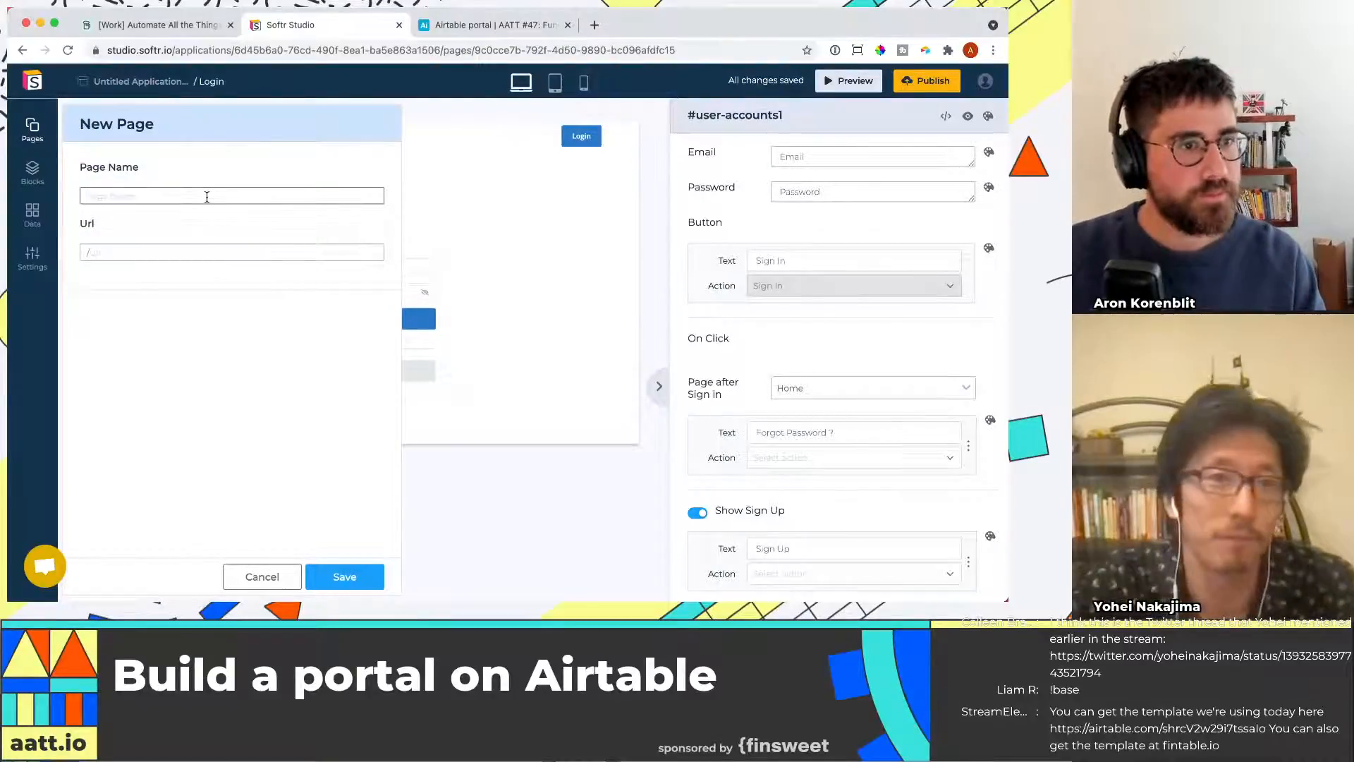
pyautogui.write('portal home')
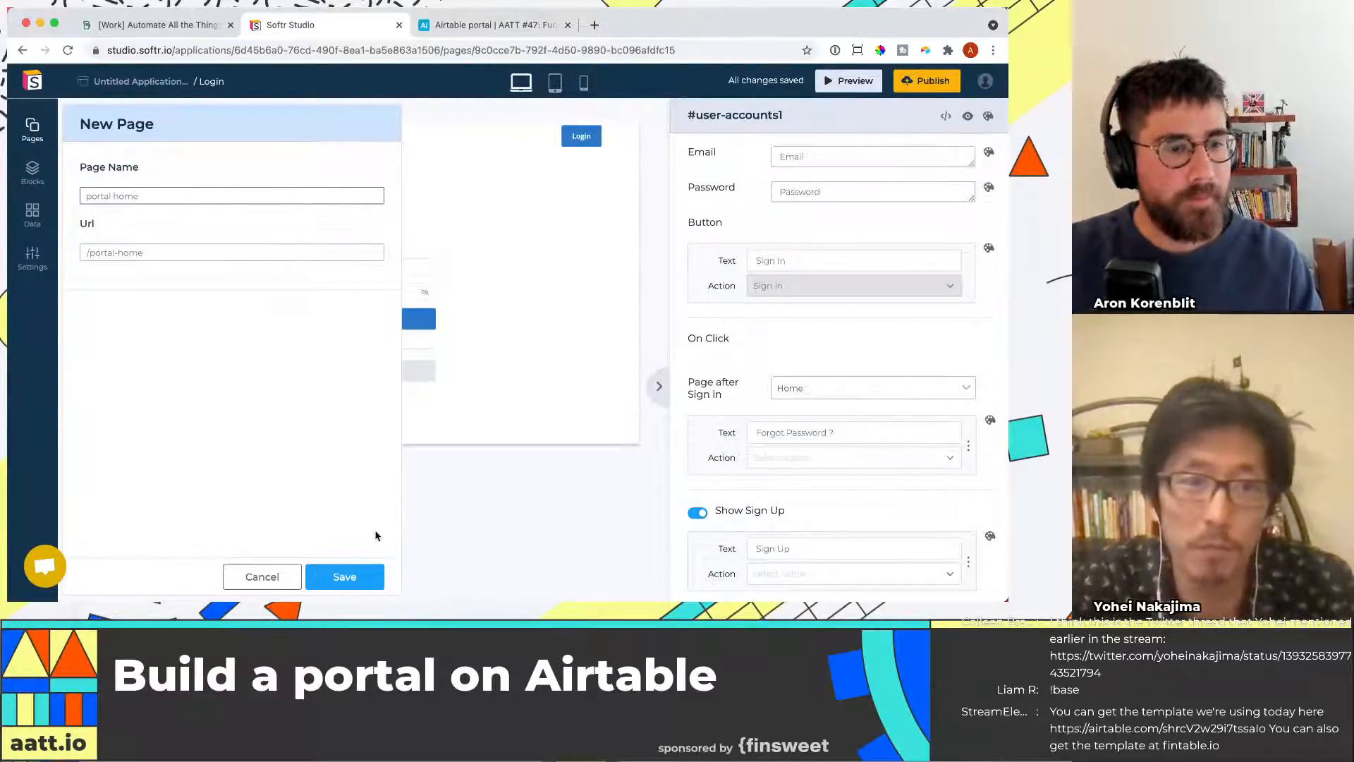
pyautogui.click(339, 577)
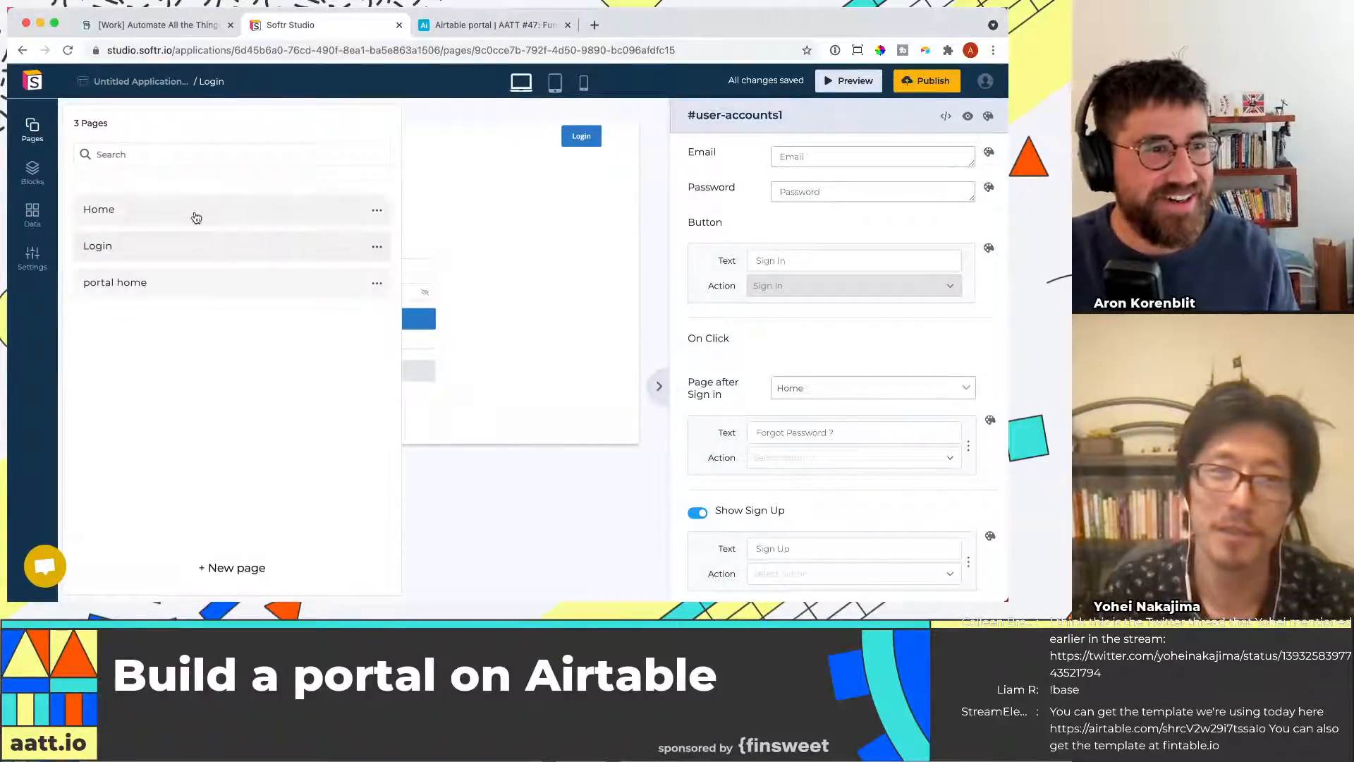
pyautogui.click(827, 392)
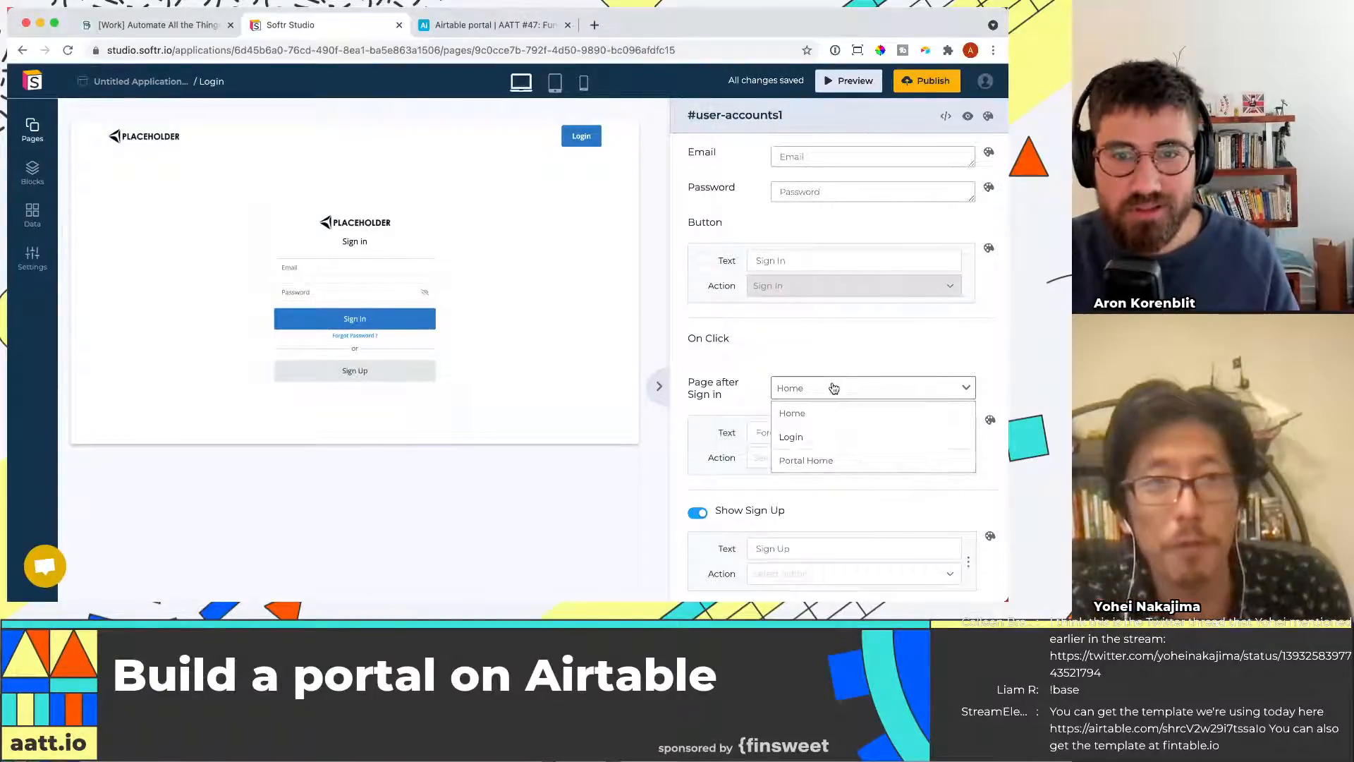
pyautogui.click(816, 464)
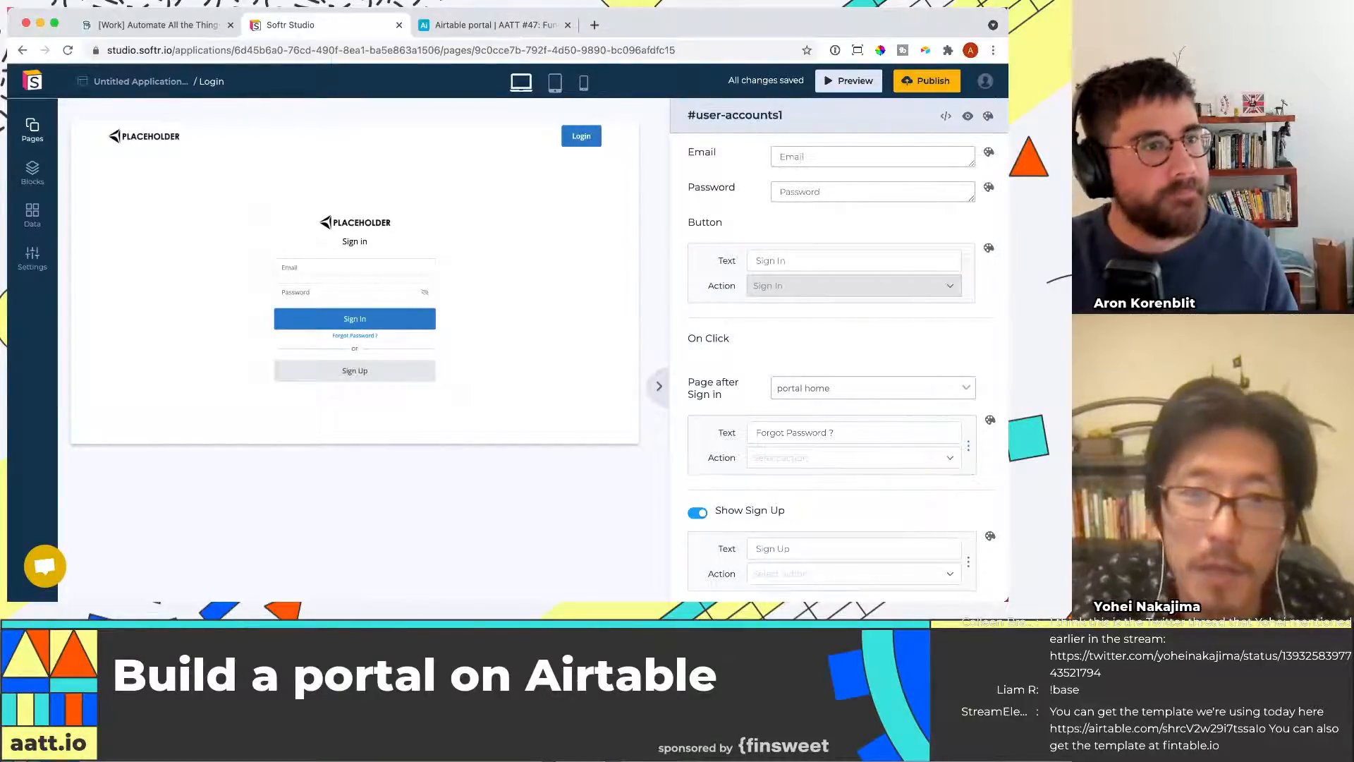
# Restrict the portal home page's visibility to logged in users
pyautogui.click(29, 143)
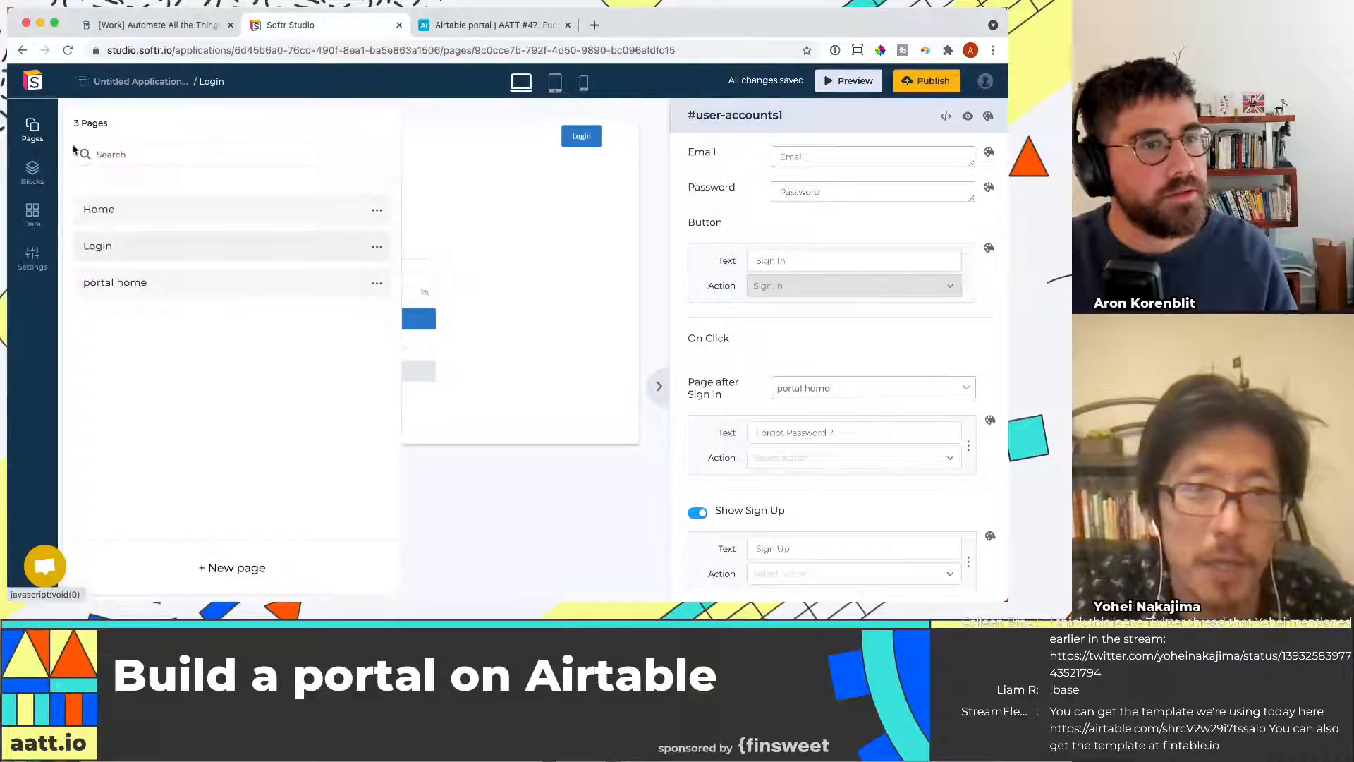
pyautogui.click(377, 284)
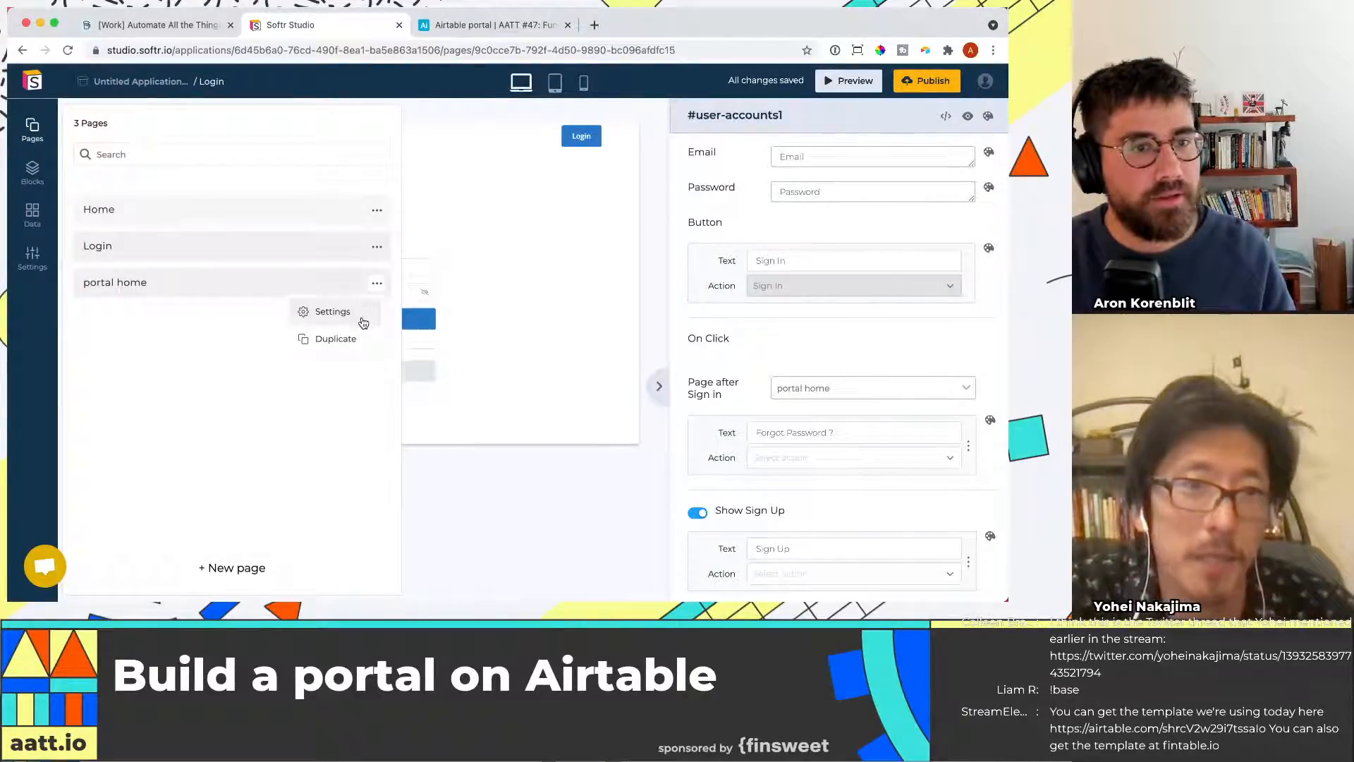
pyautogui.click(363, 323)
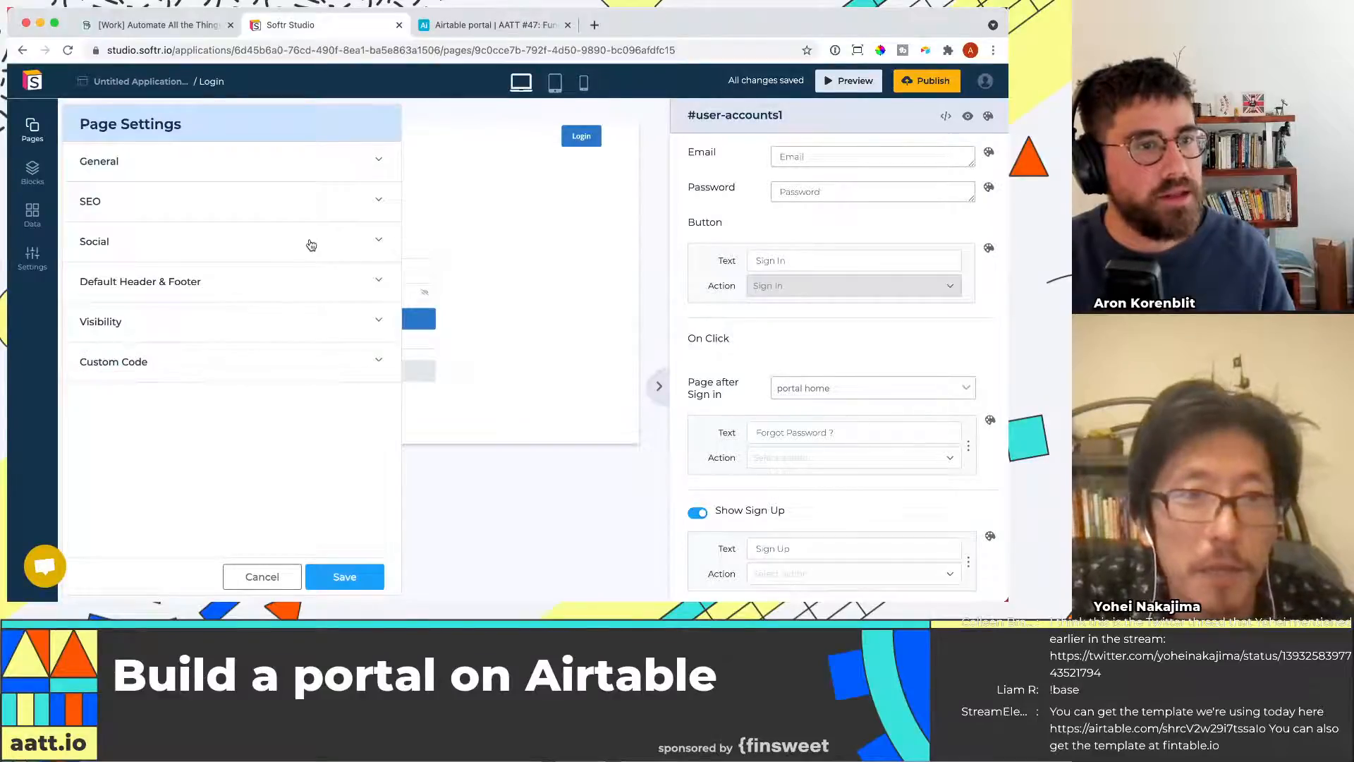
pyautogui.click(276, 323)
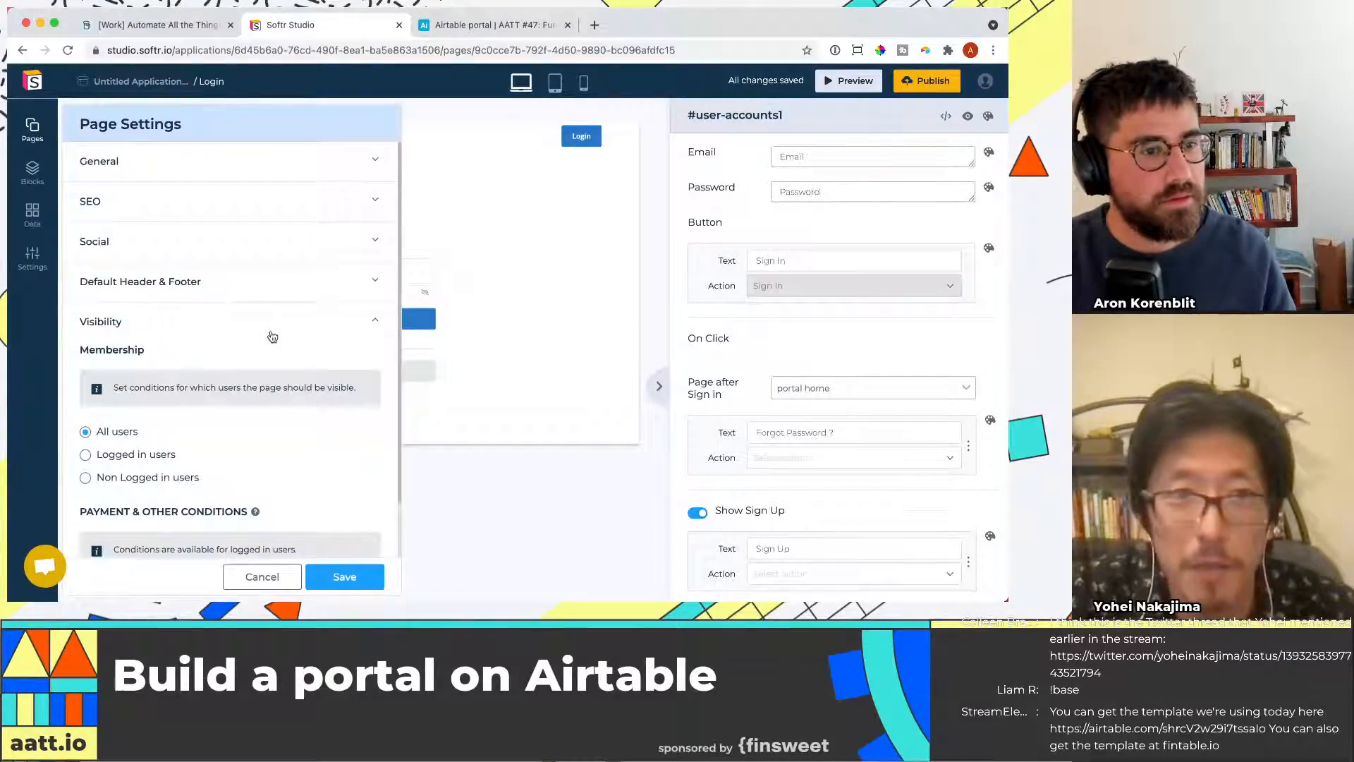
pyautogui.scroll(-1, 266, 345)
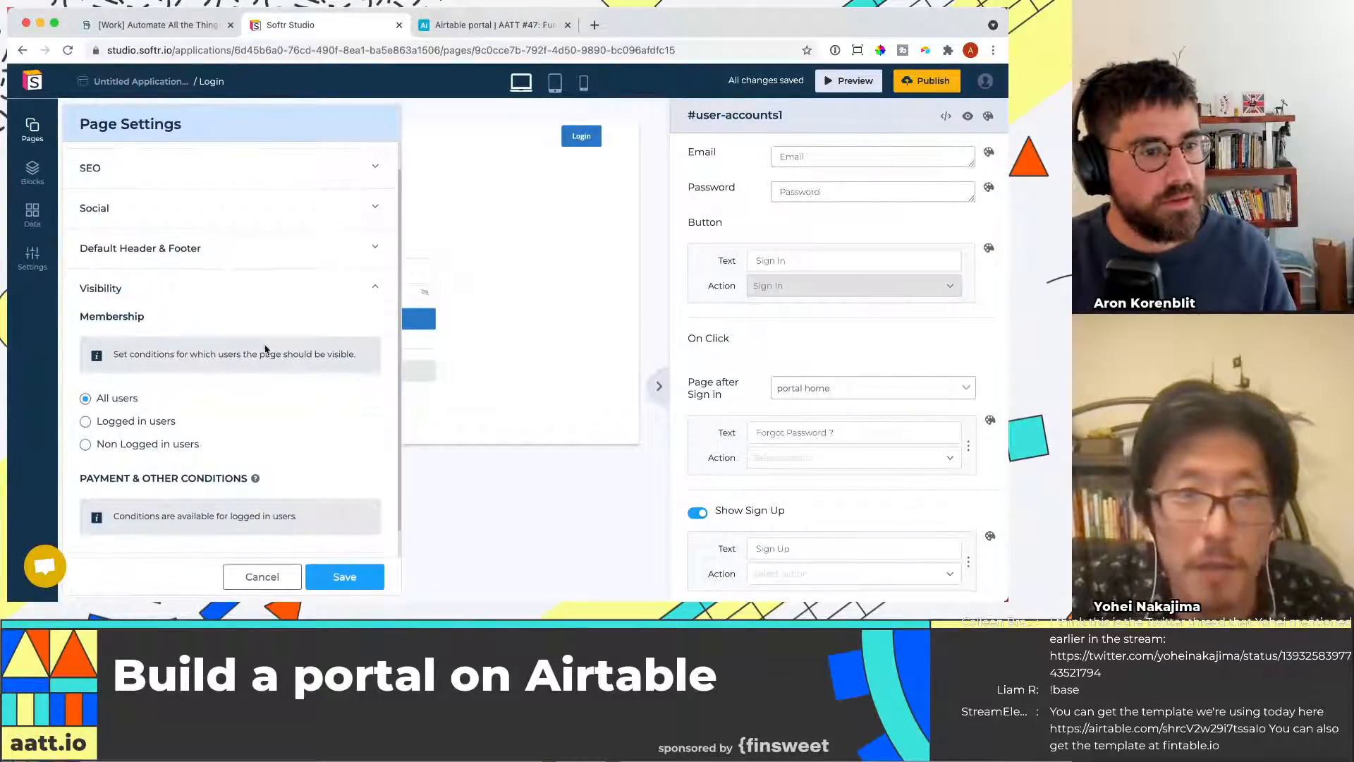
pyautogui.click(84, 421)
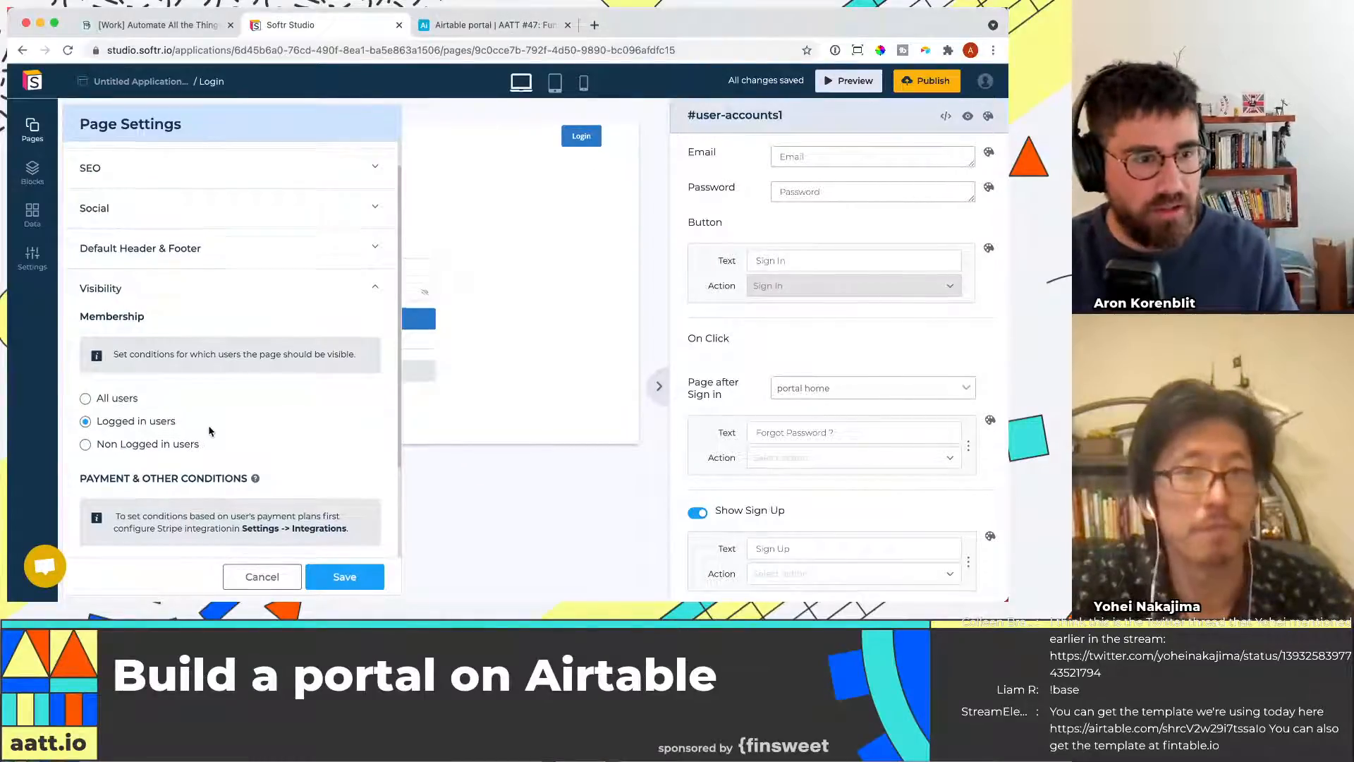
pyautogui.scroll(-3, 210, 431)
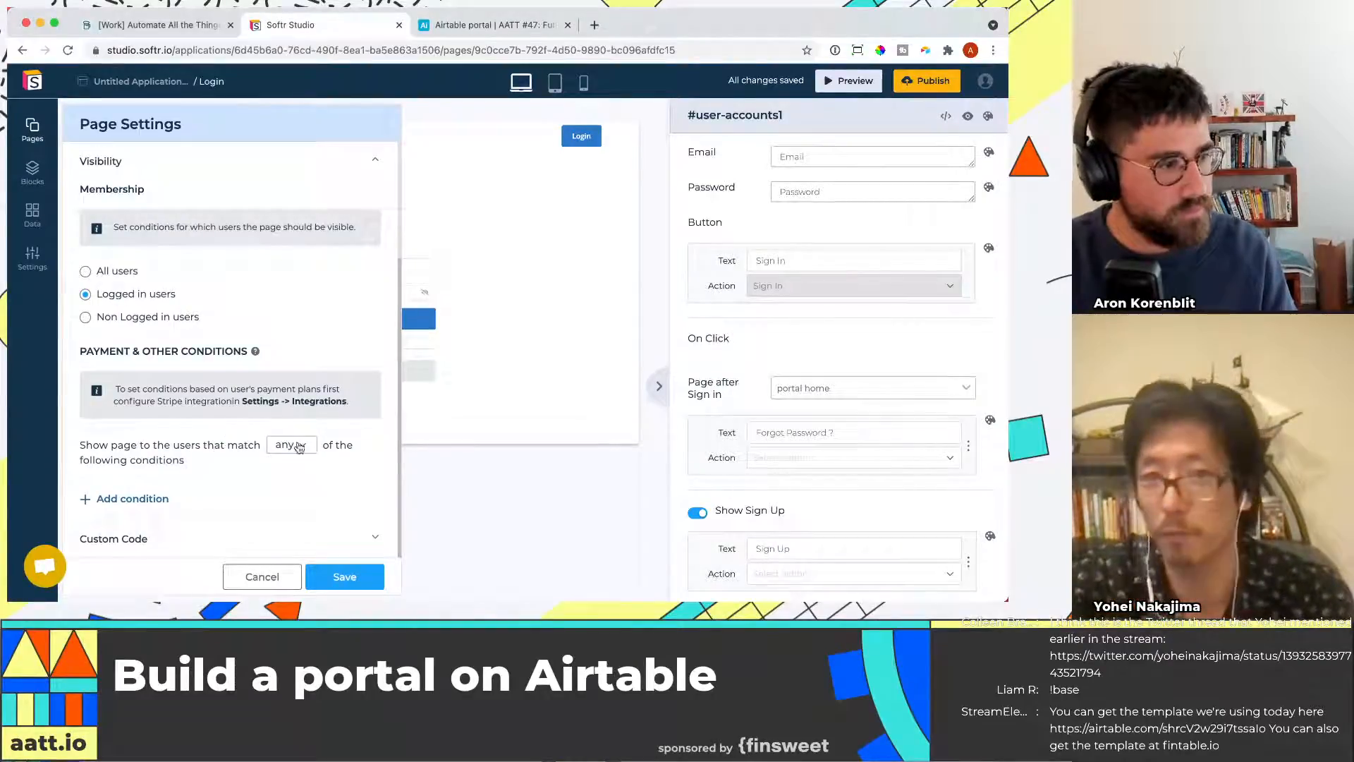
pyautogui.click(339, 579)
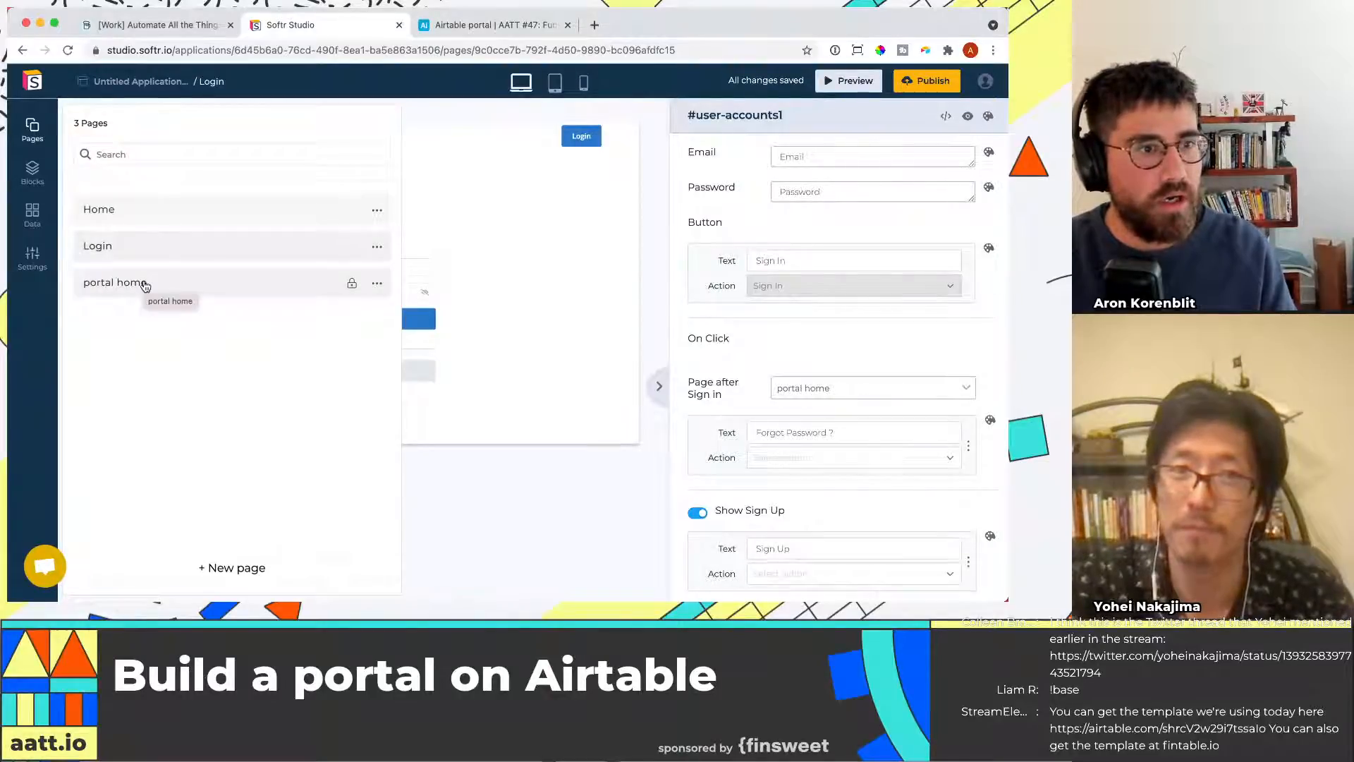
# Open the portal home page in the editor
pyautogui.click(179, 220)
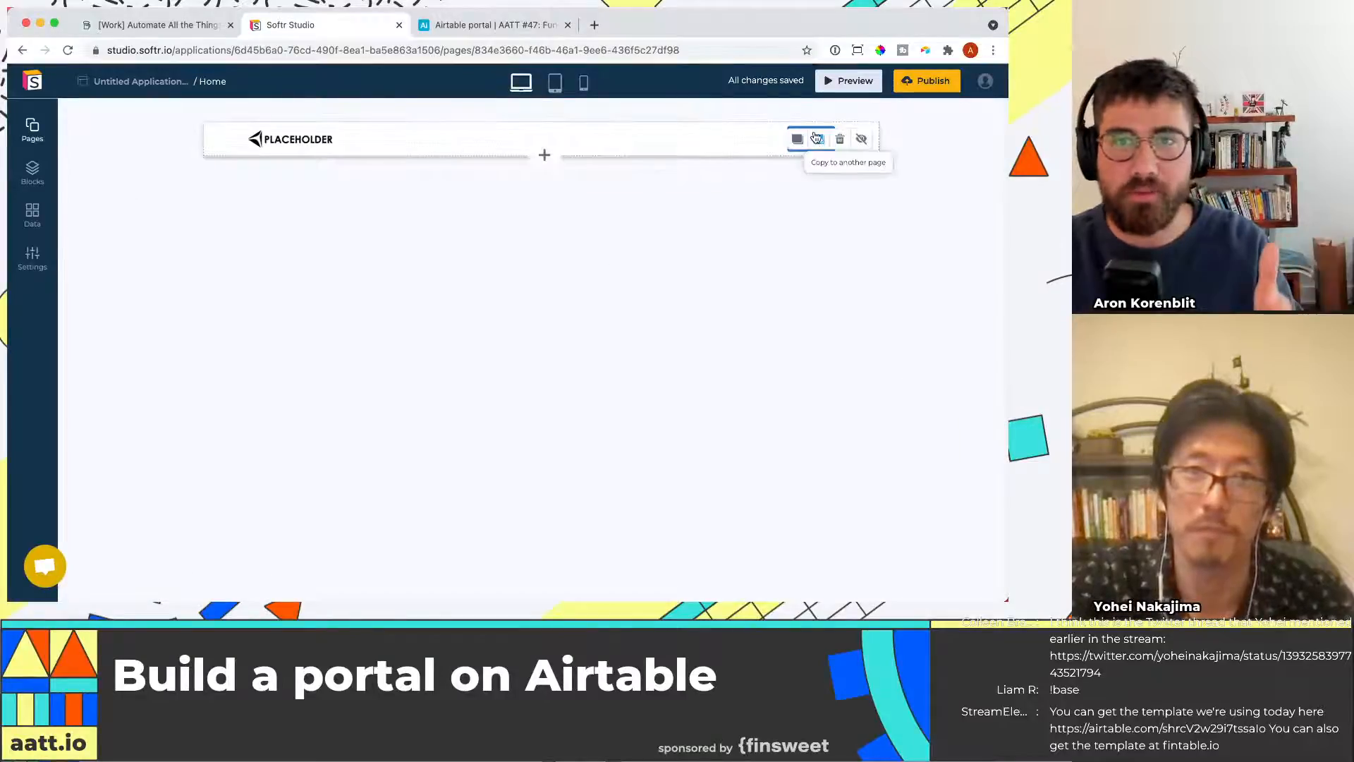
pyautogui.click(45, 167)
pyautogui.click(34, 133)
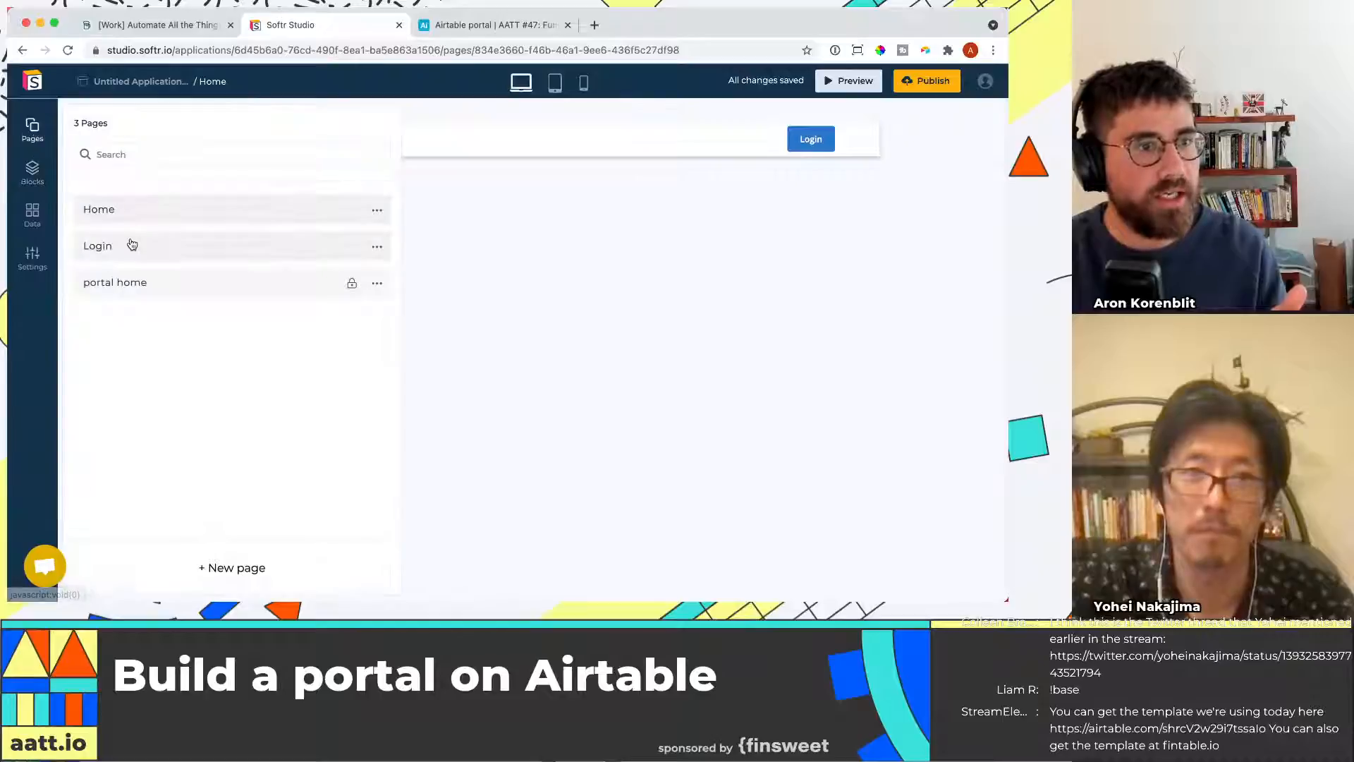
pyautogui.click(132, 246)
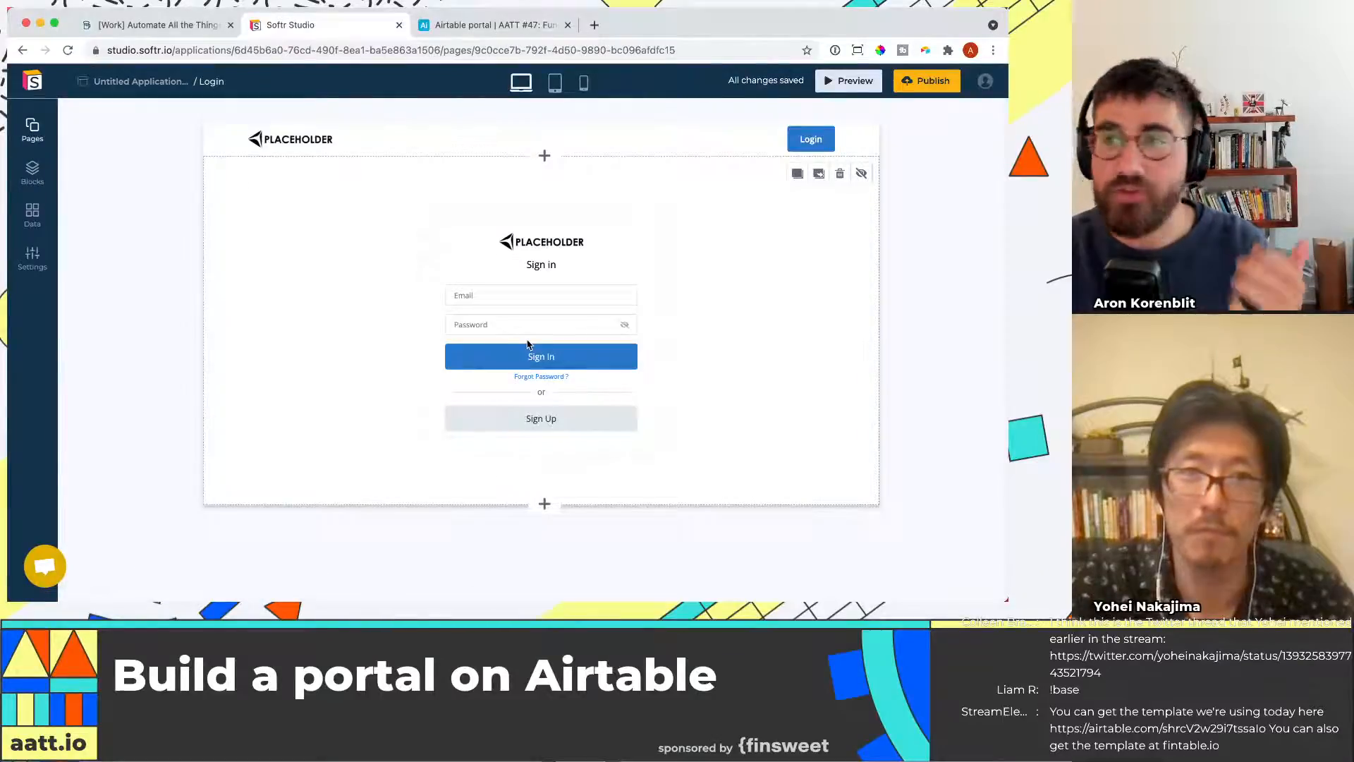
pyautogui.click(35, 178)
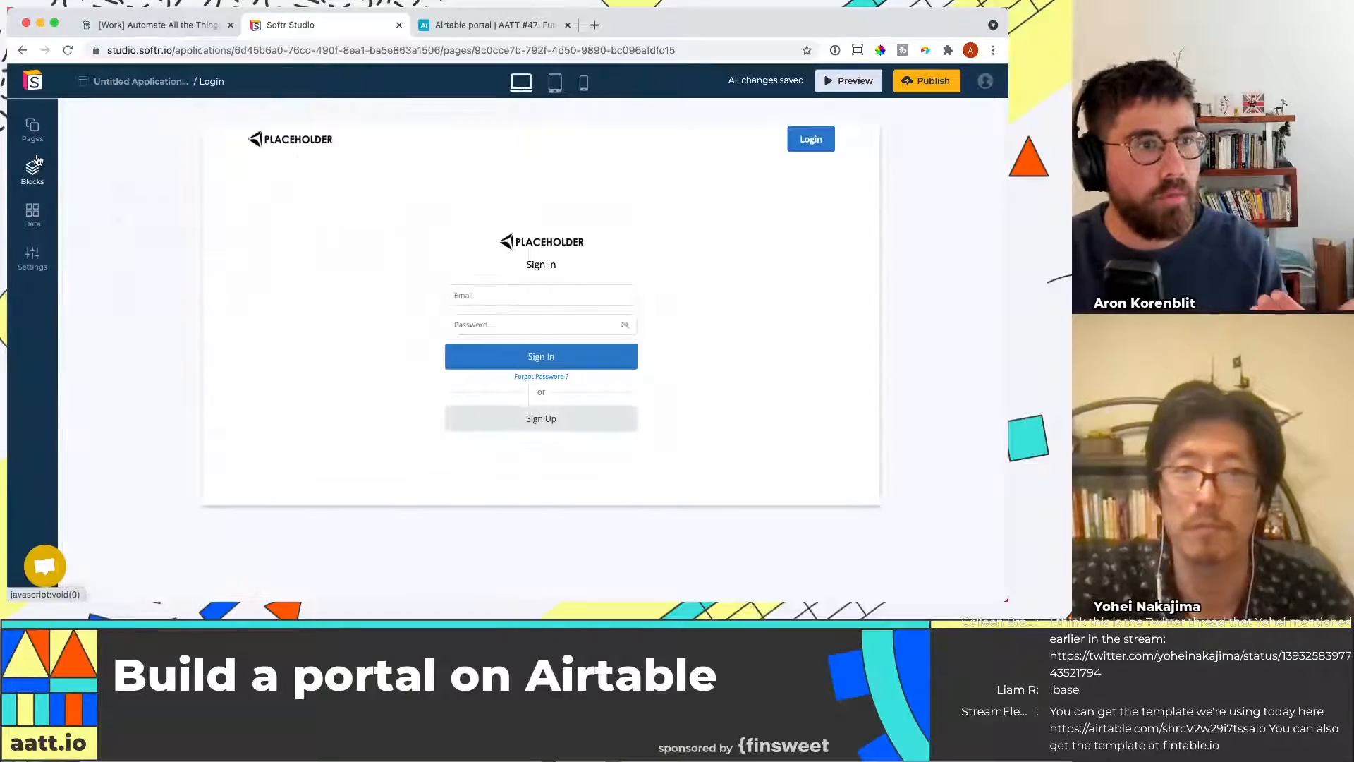
pyautogui.click(32, 130)
pyautogui.click(127, 281)
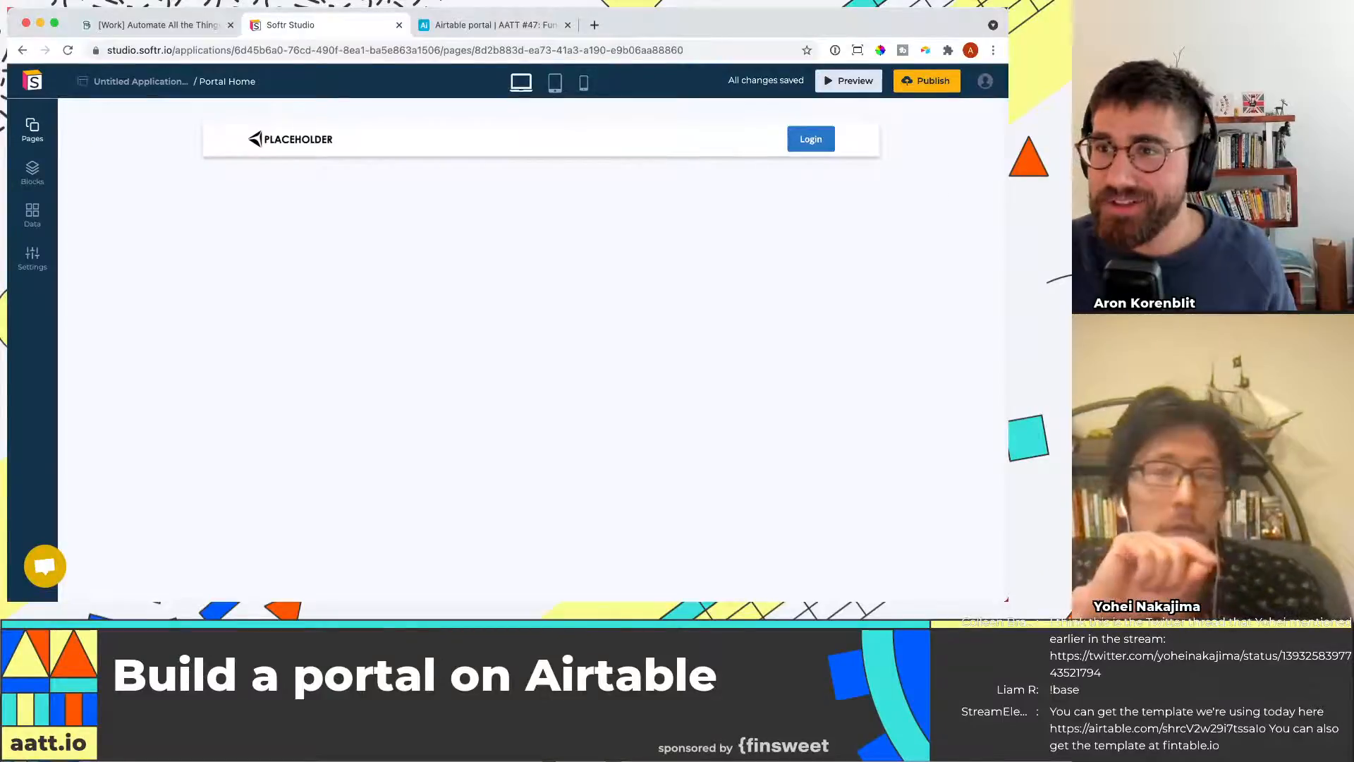
pyautogui.click(32, 172)
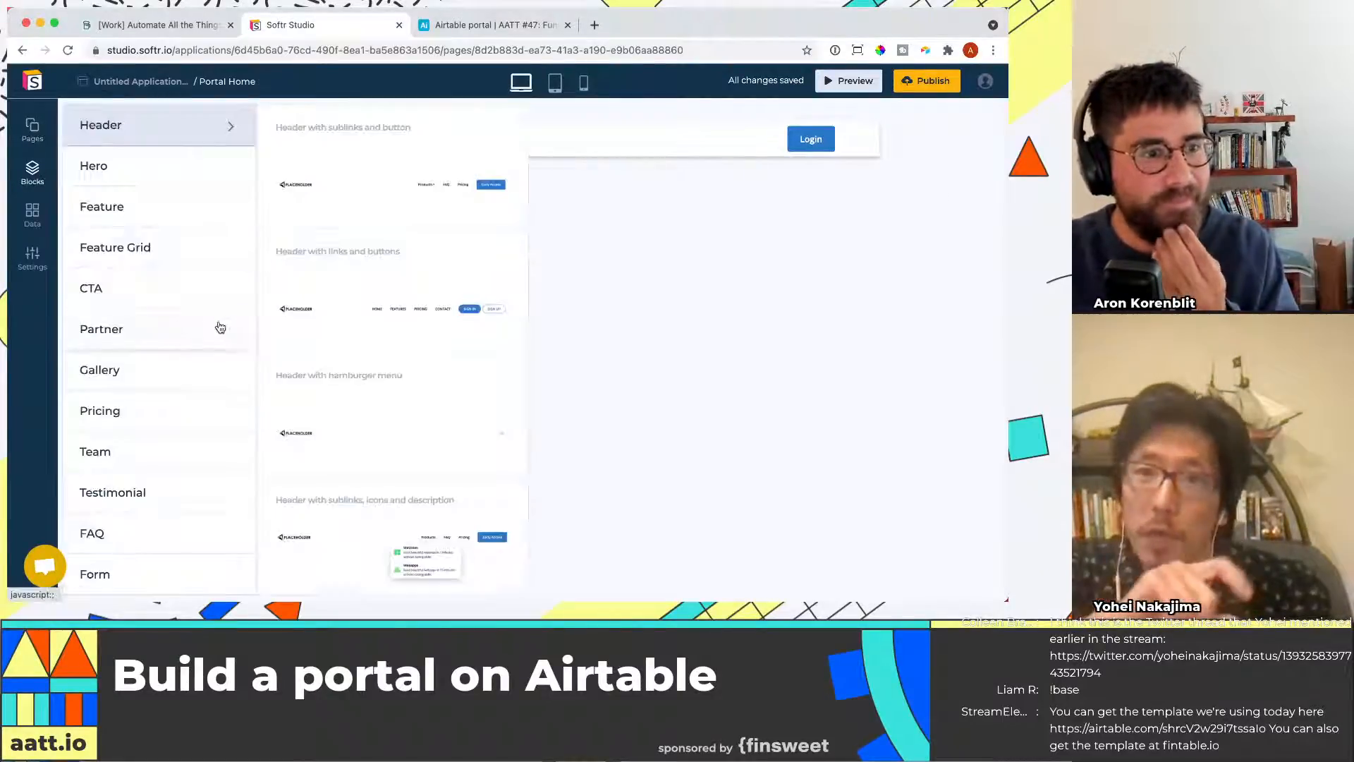
pyautogui.scroll(-1, 221, 326)
pyautogui.click(33, 131)
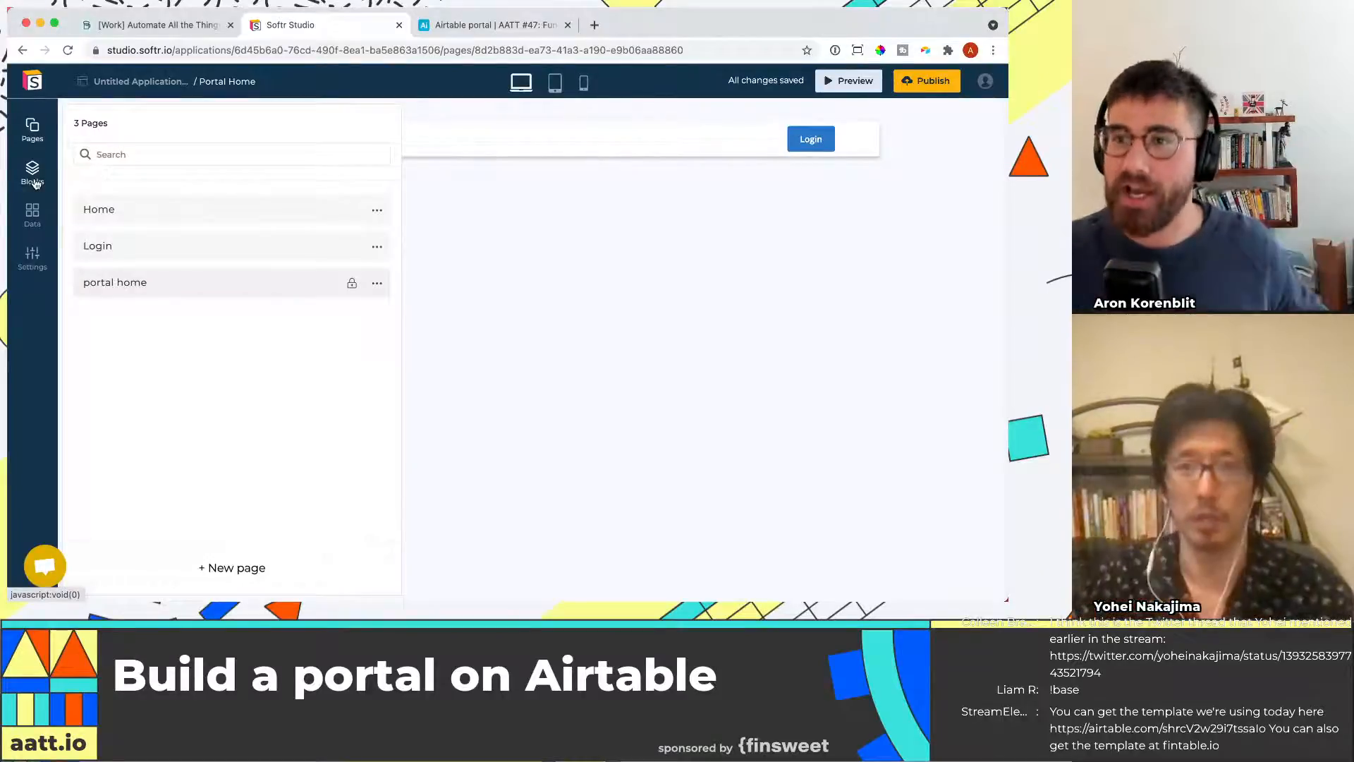
pyautogui.click(131, 285)
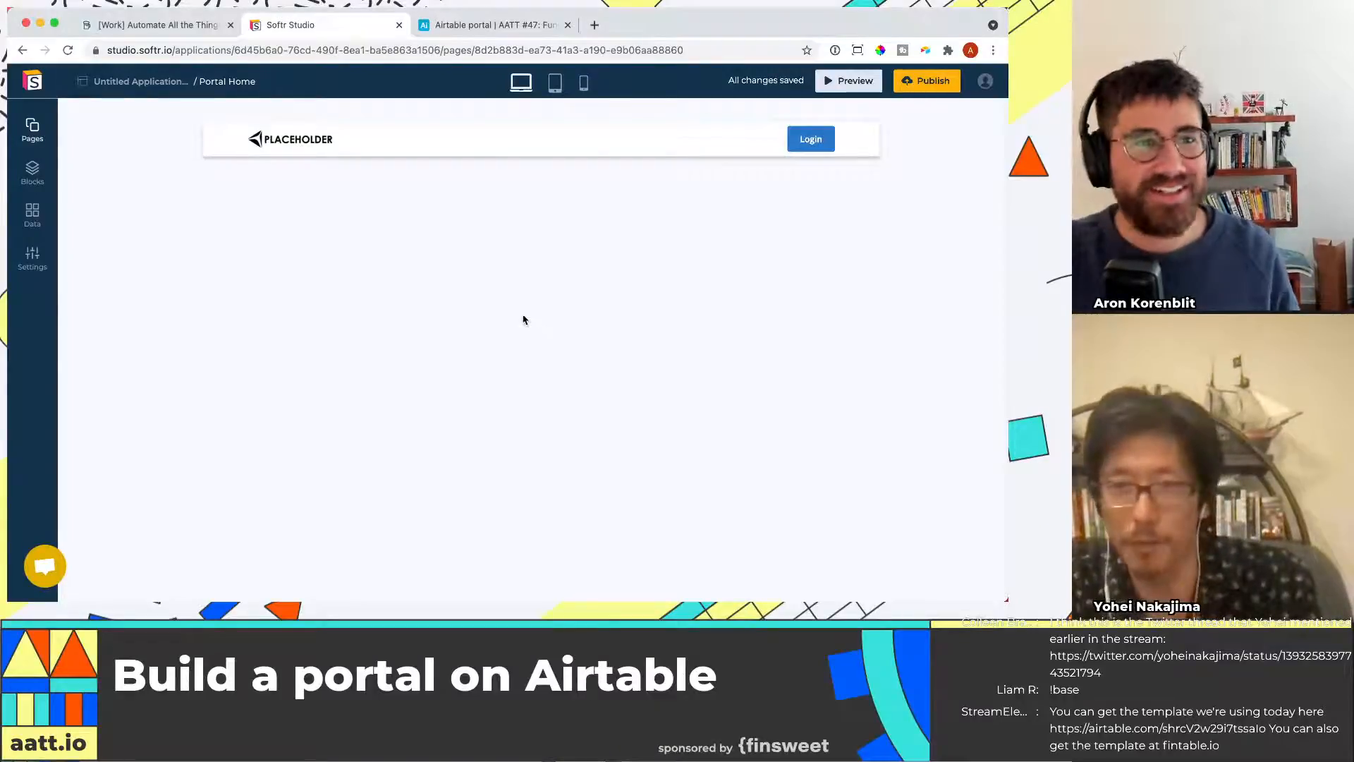
pyautogui.click(36, 178)
pyautogui.click(33, 182)
pyautogui.click(39, 136)
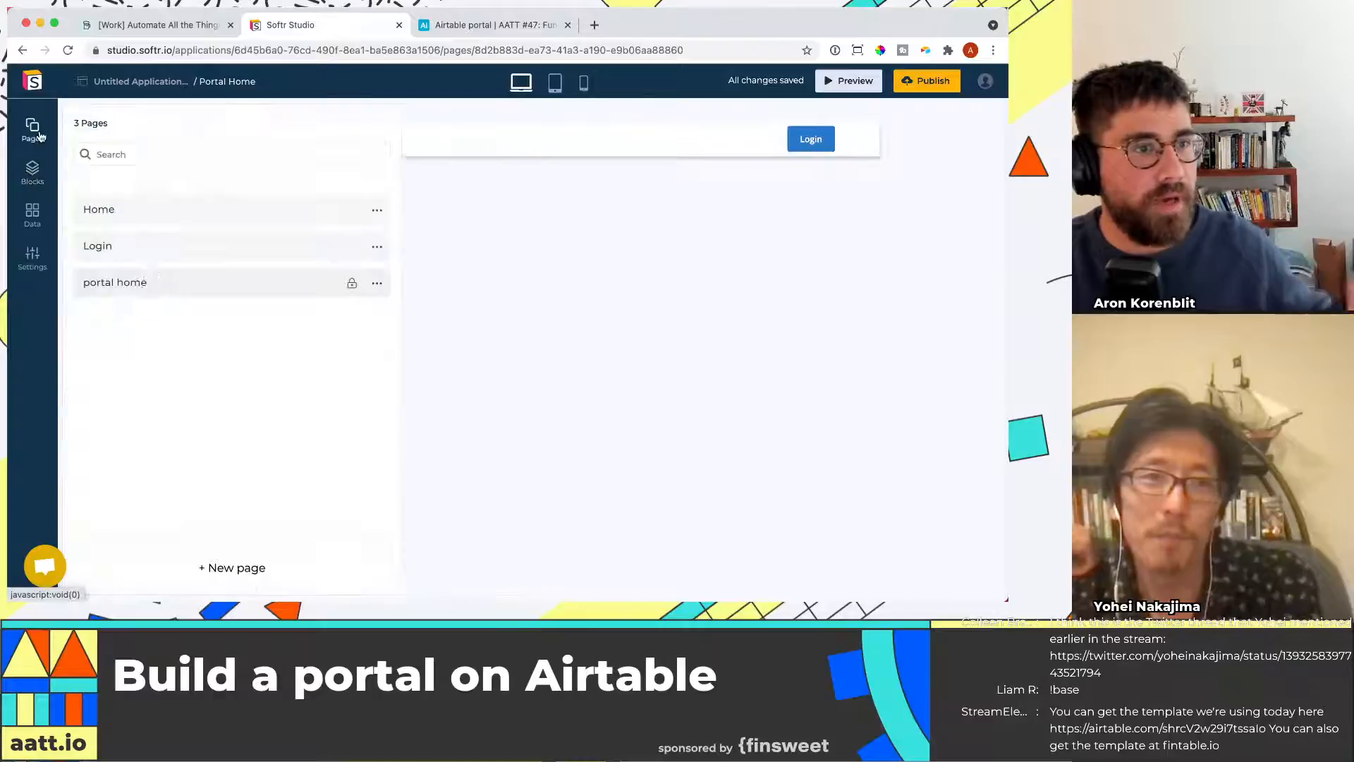
pyautogui.click(166, 290)
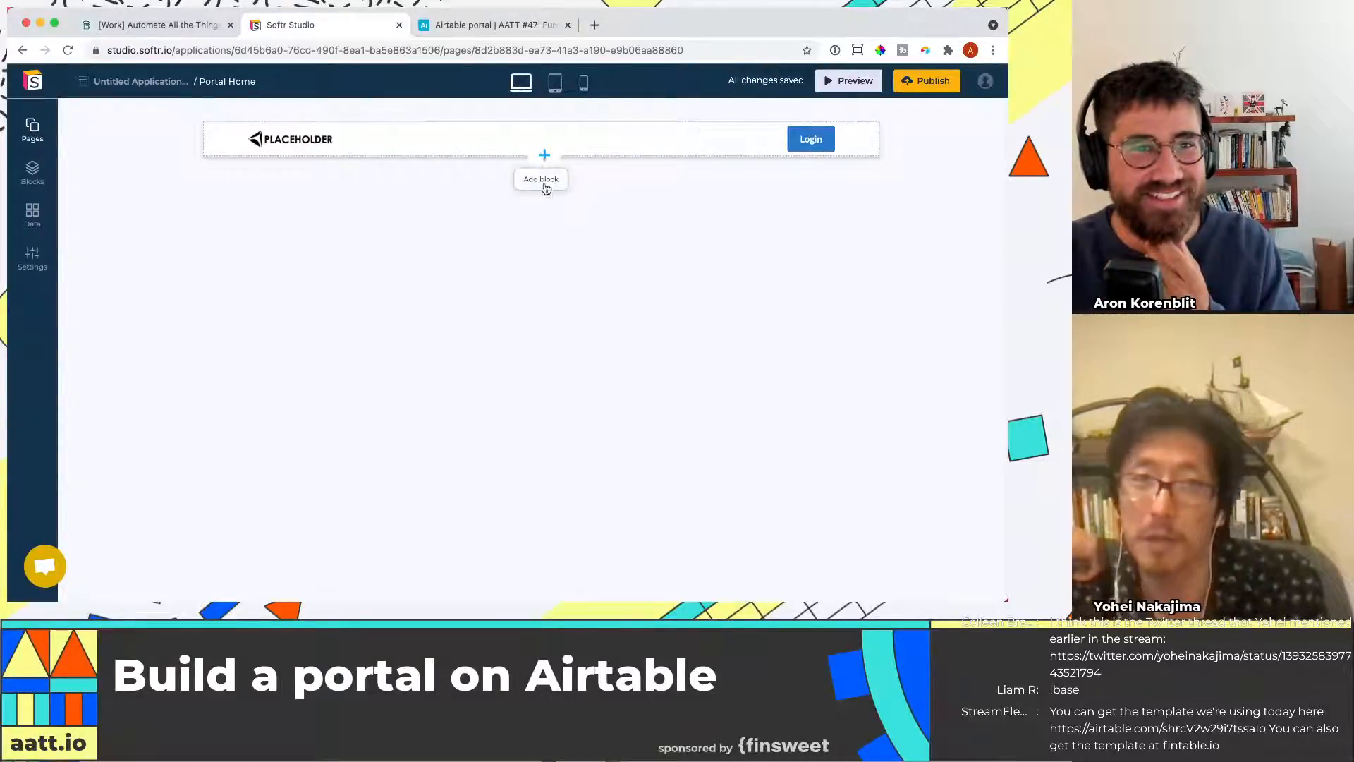
# Add a List block with horizontal cards, tags and buttons below the header on the portal home page
pyautogui.click(544, 156)
pyautogui.scroll(-1, 210, 285)
pyautogui.scroll(-5, 210, 284)
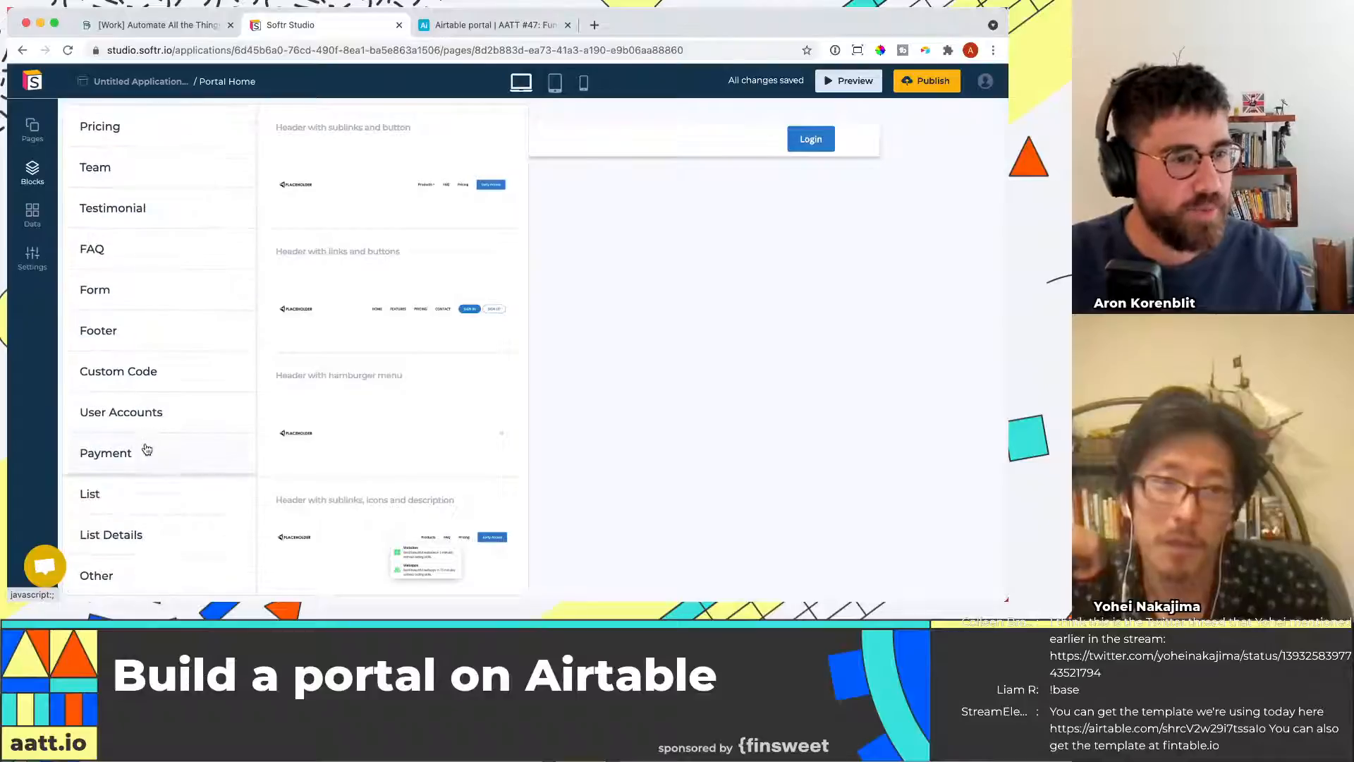
pyautogui.click(136, 502)
pyautogui.scroll(-8, 468, 357)
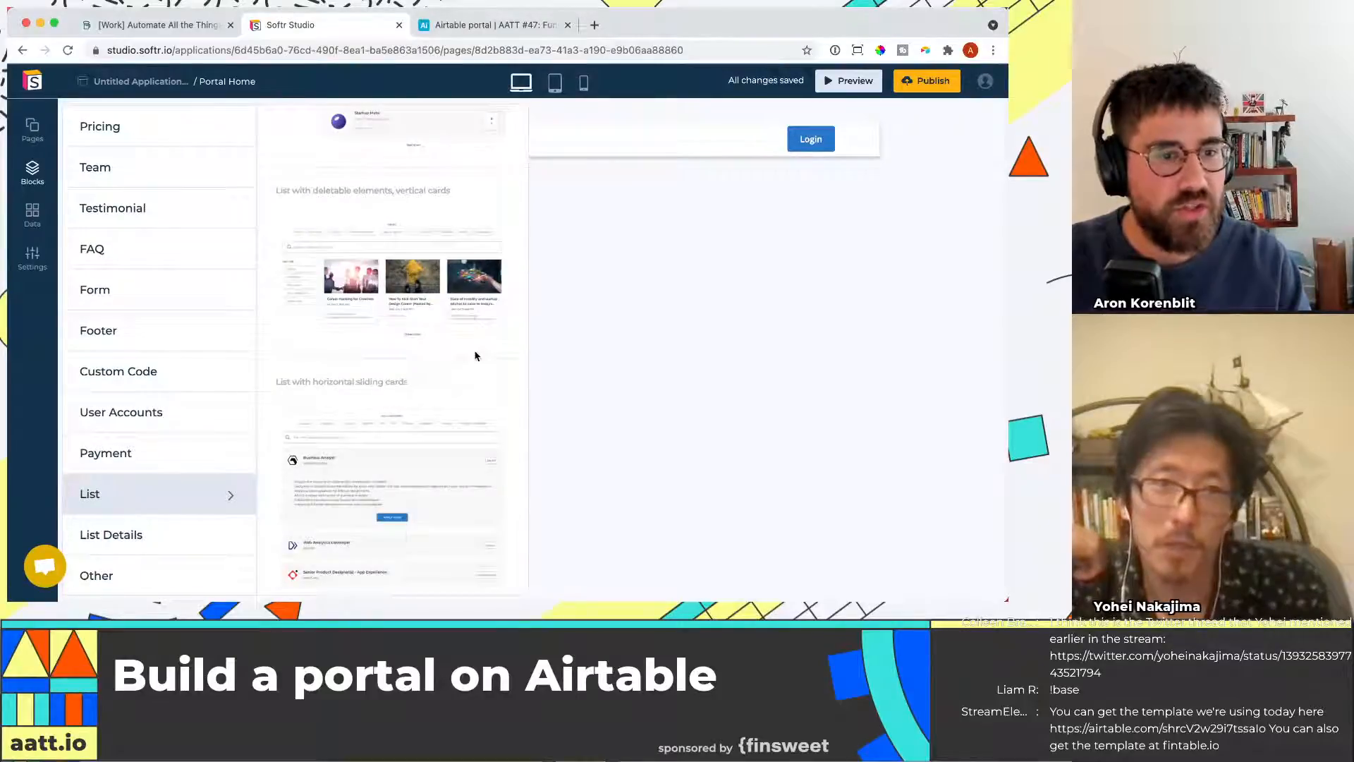
pyautogui.scroll(-10, 474, 356)
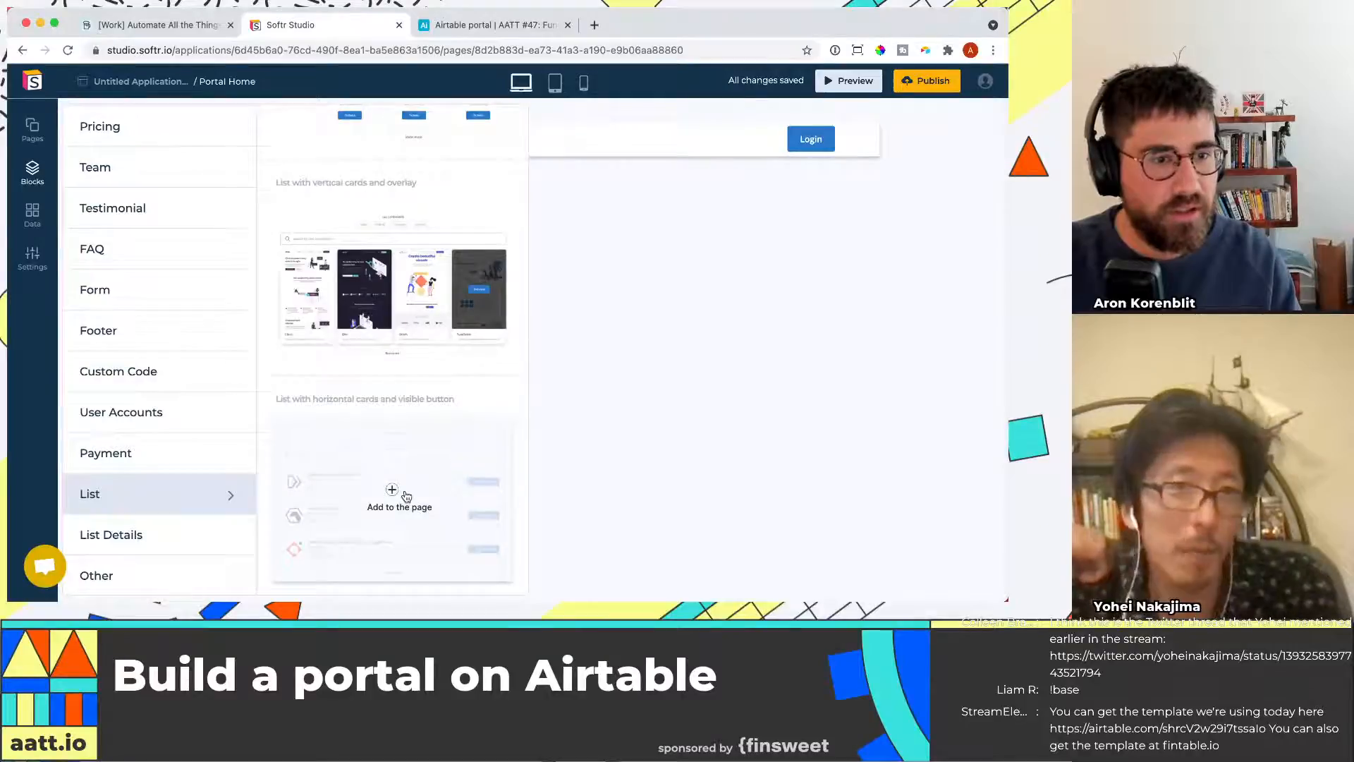
pyautogui.scroll(1, 437, 388)
pyautogui.scroll(5, 446, 334)
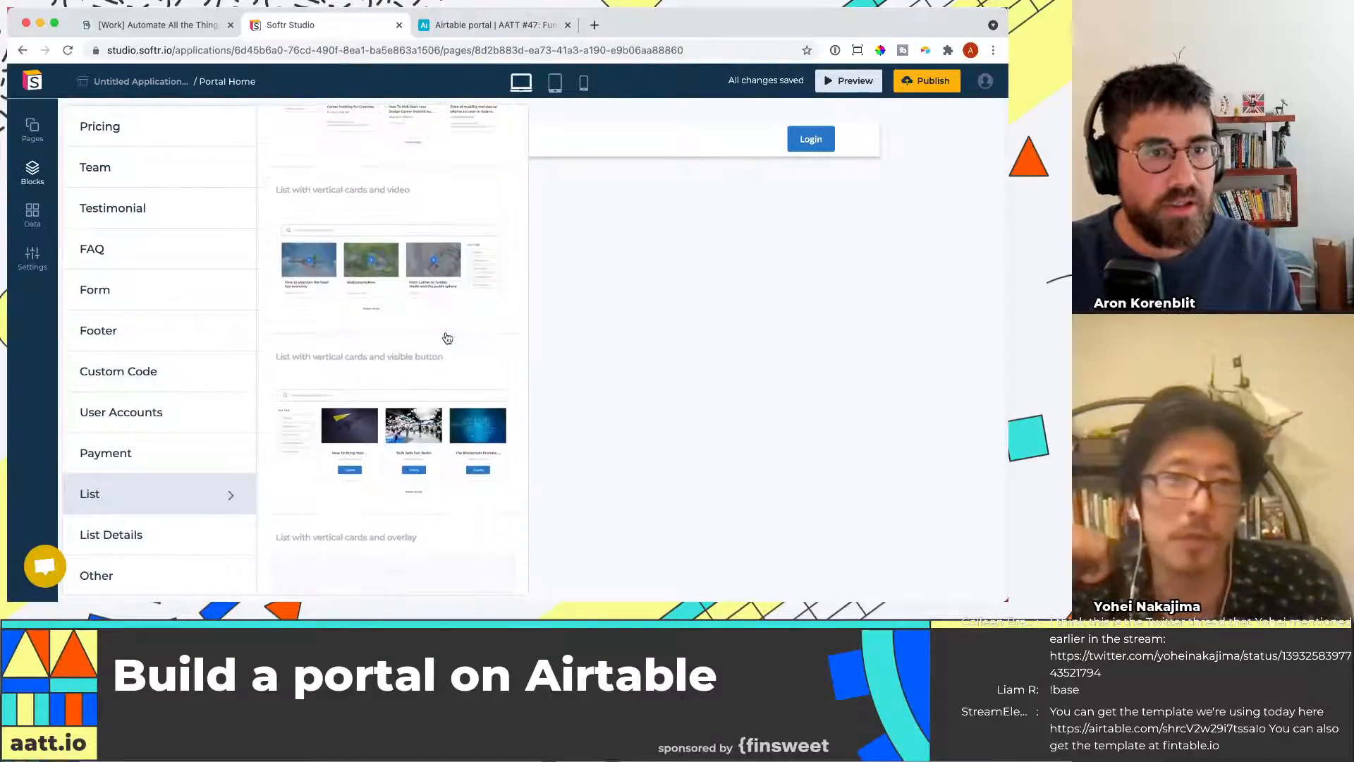
pyautogui.scroll(1, 457, 410)
pyautogui.scroll(-6, 455, 395)
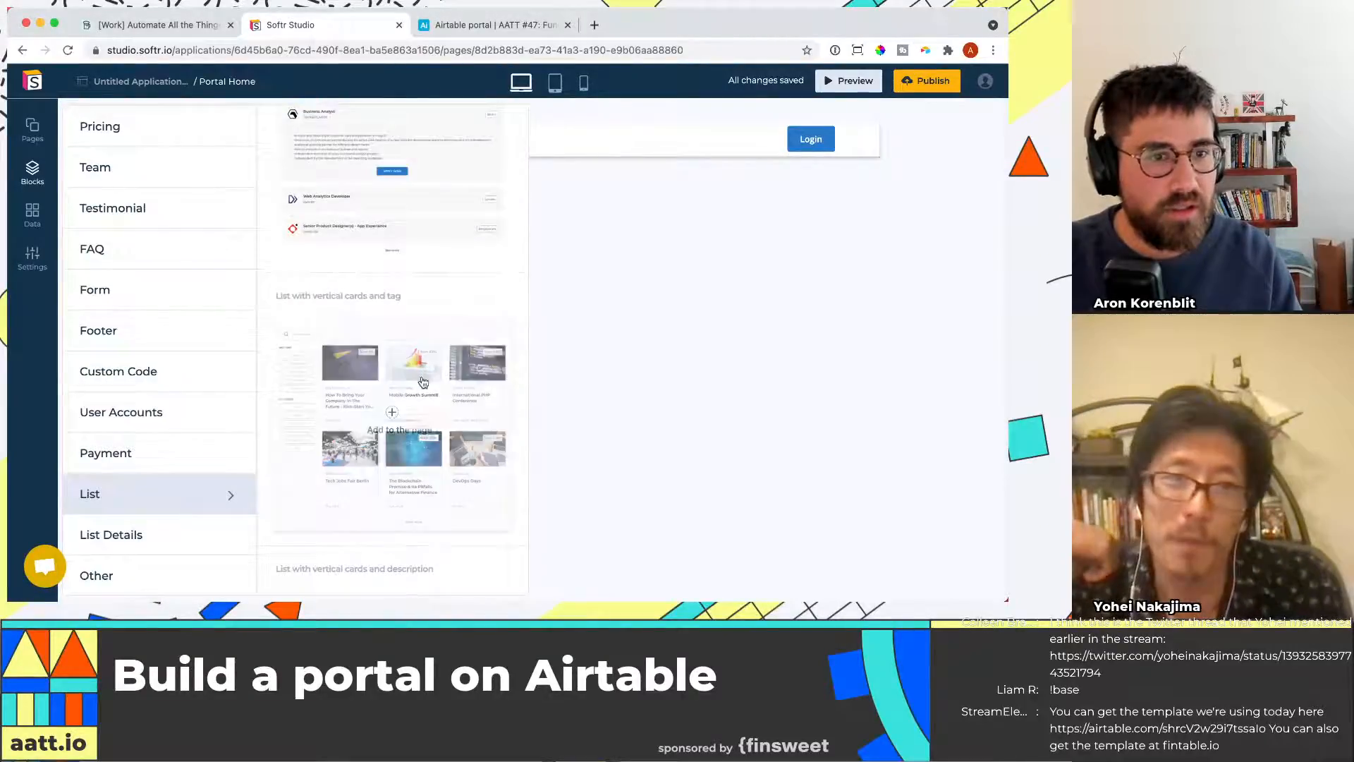
pyautogui.scroll(5, 437, 324)
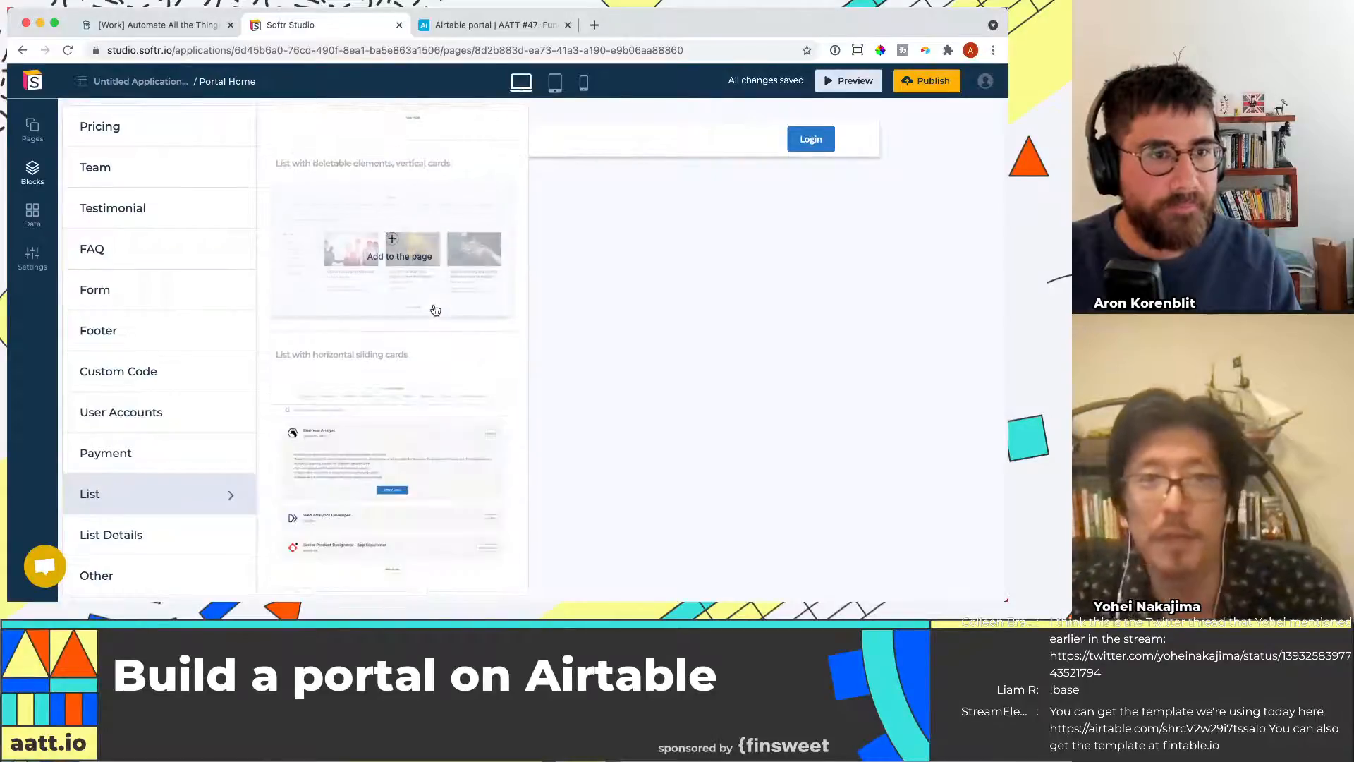
pyautogui.moveTo(420, 212)
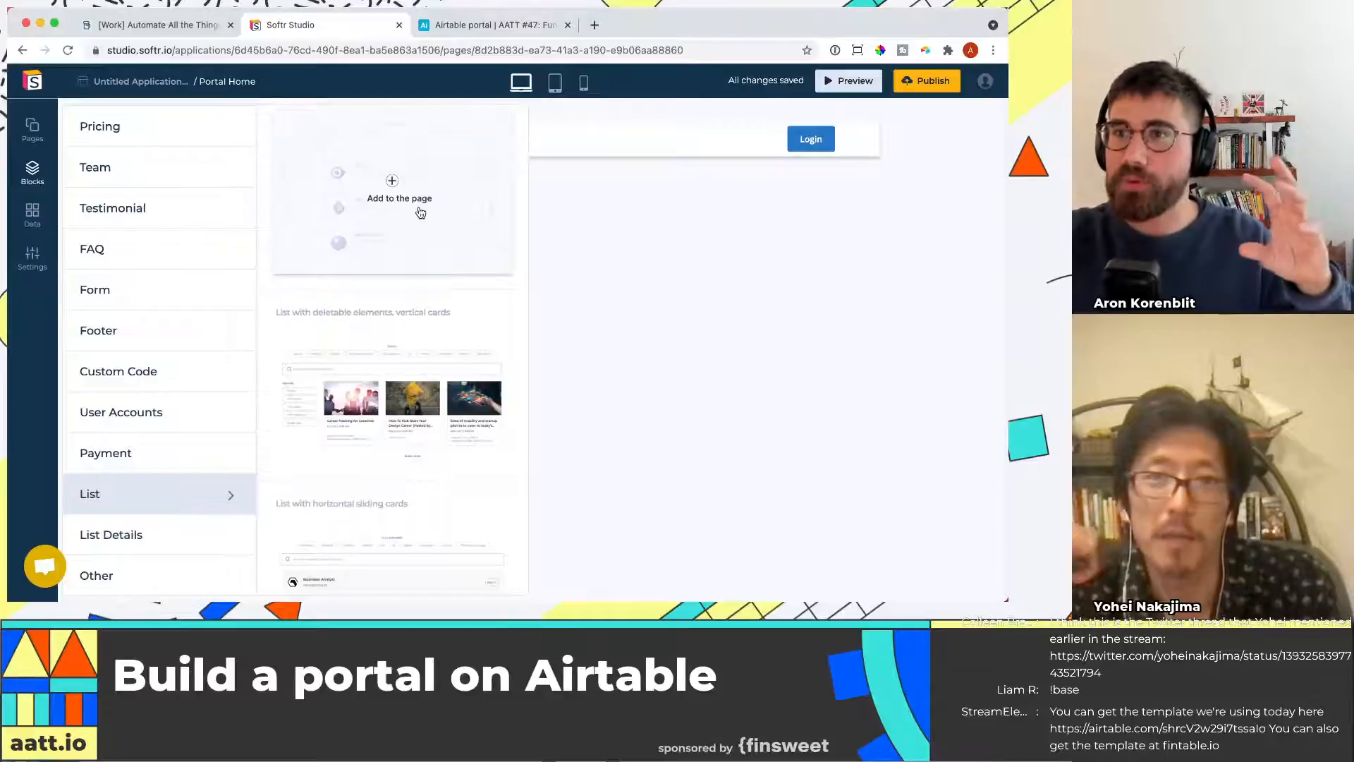
pyautogui.scroll(-3, 423, 327)
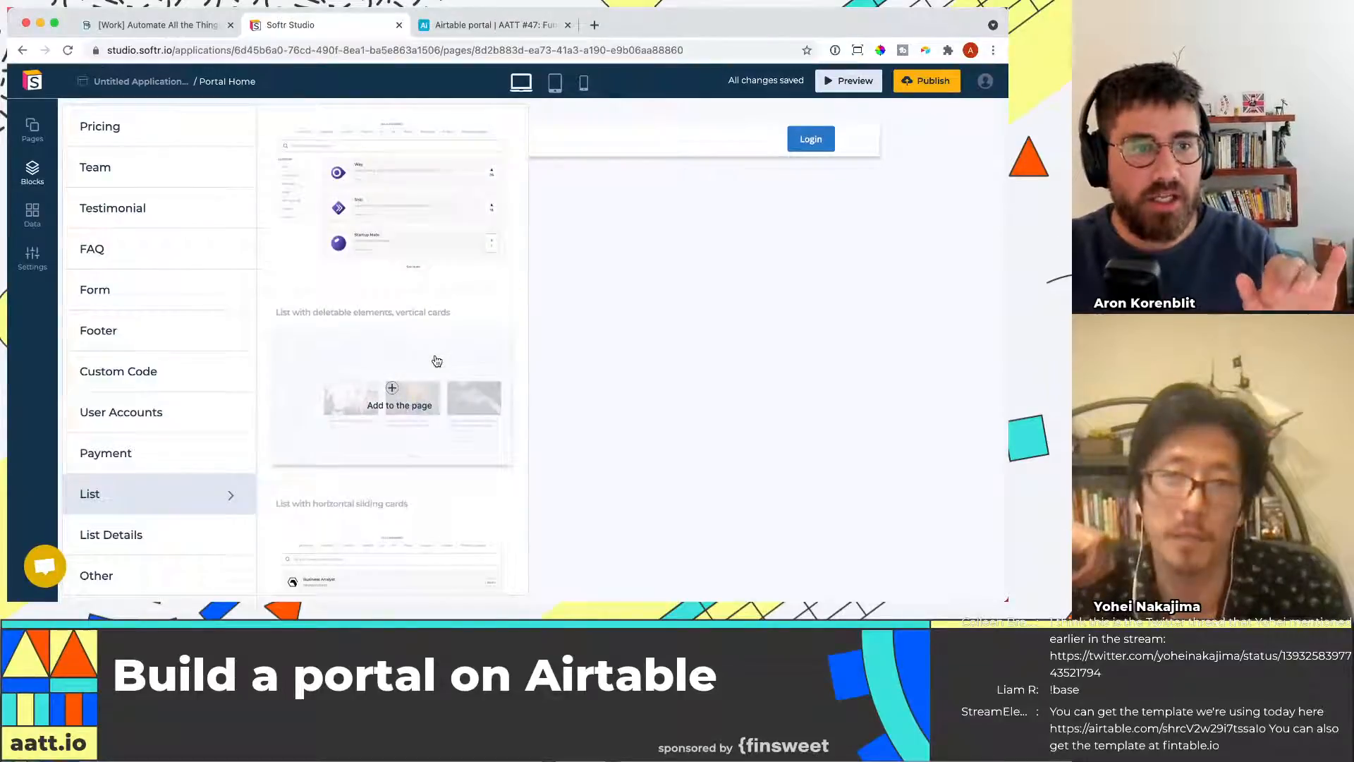
pyautogui.scroll(-3, 418, 424)
pyautogui.click(387, 490)
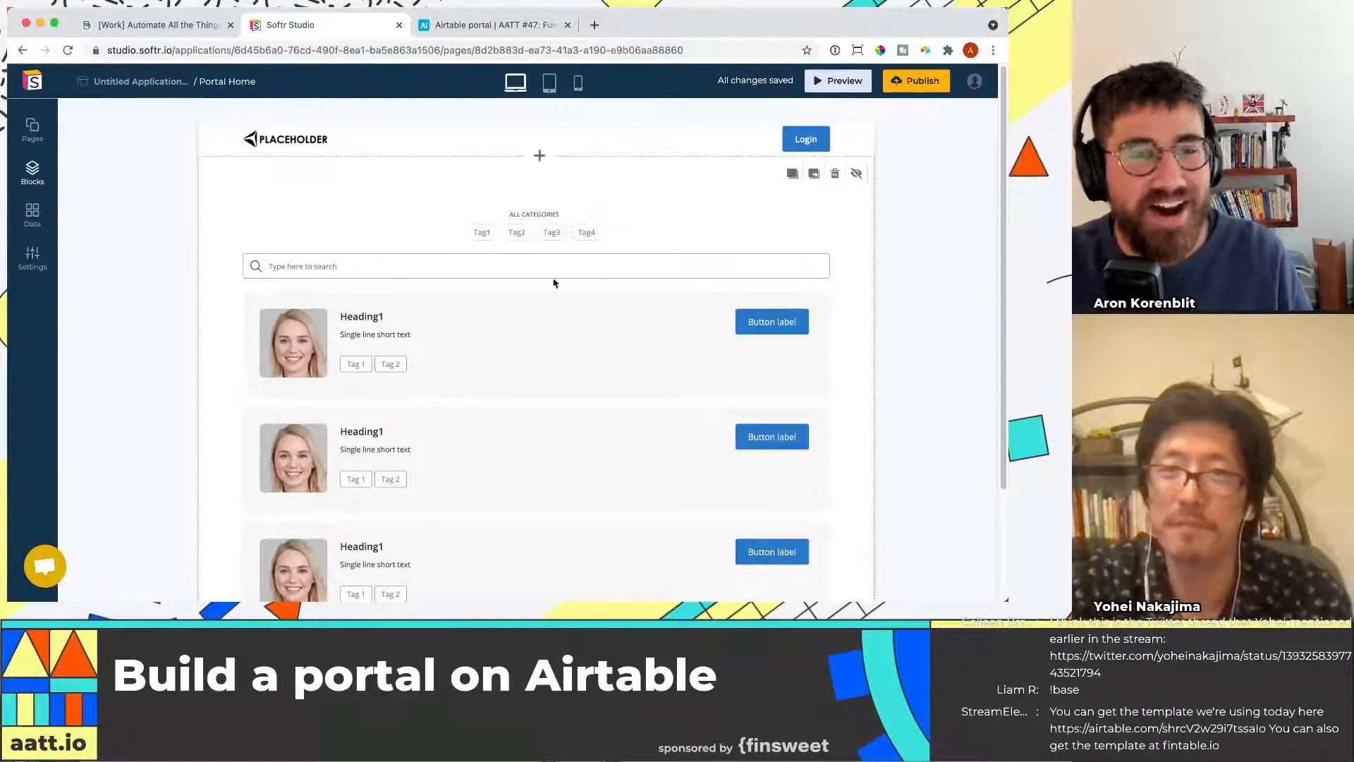
# Select the list block and paste the Airtable API key into the Airtable integration settings
pyautogui.click(364, 320)
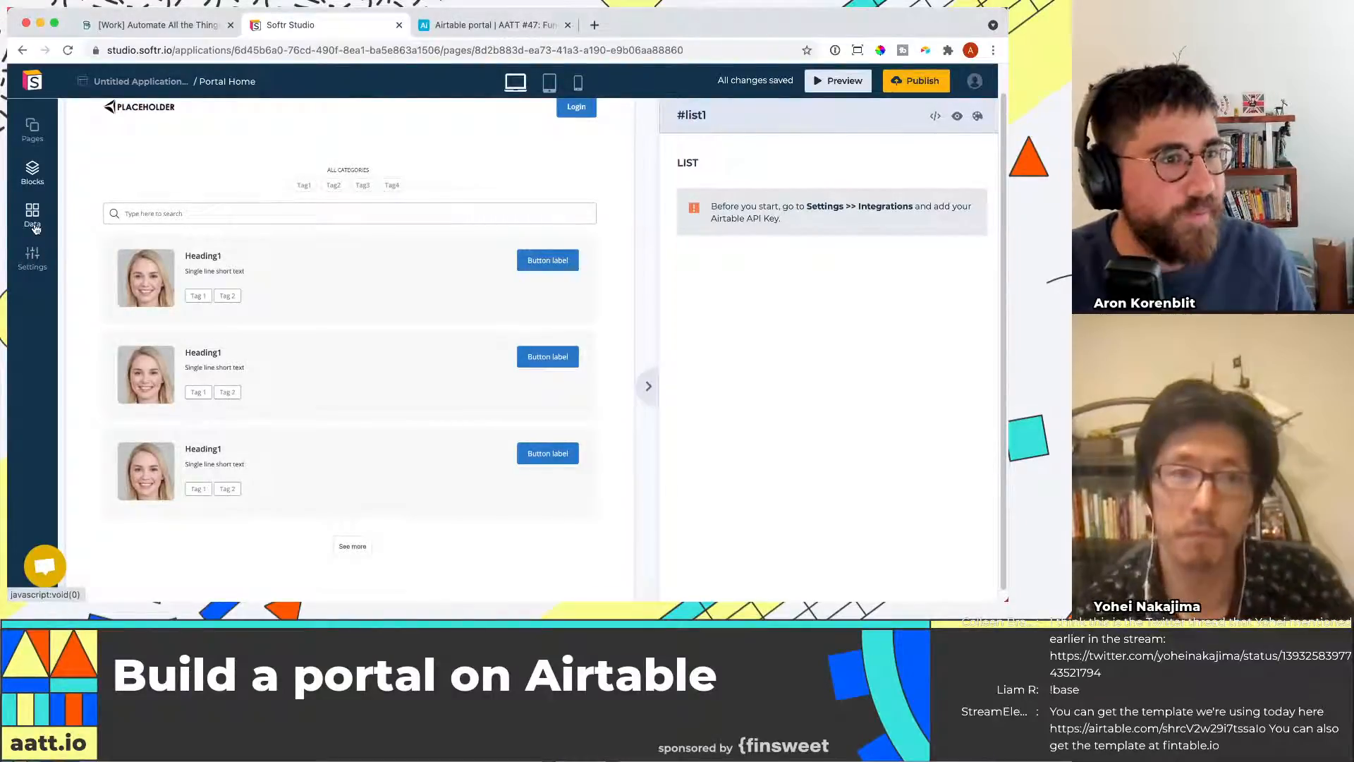
pyautogui.click(33, 266)
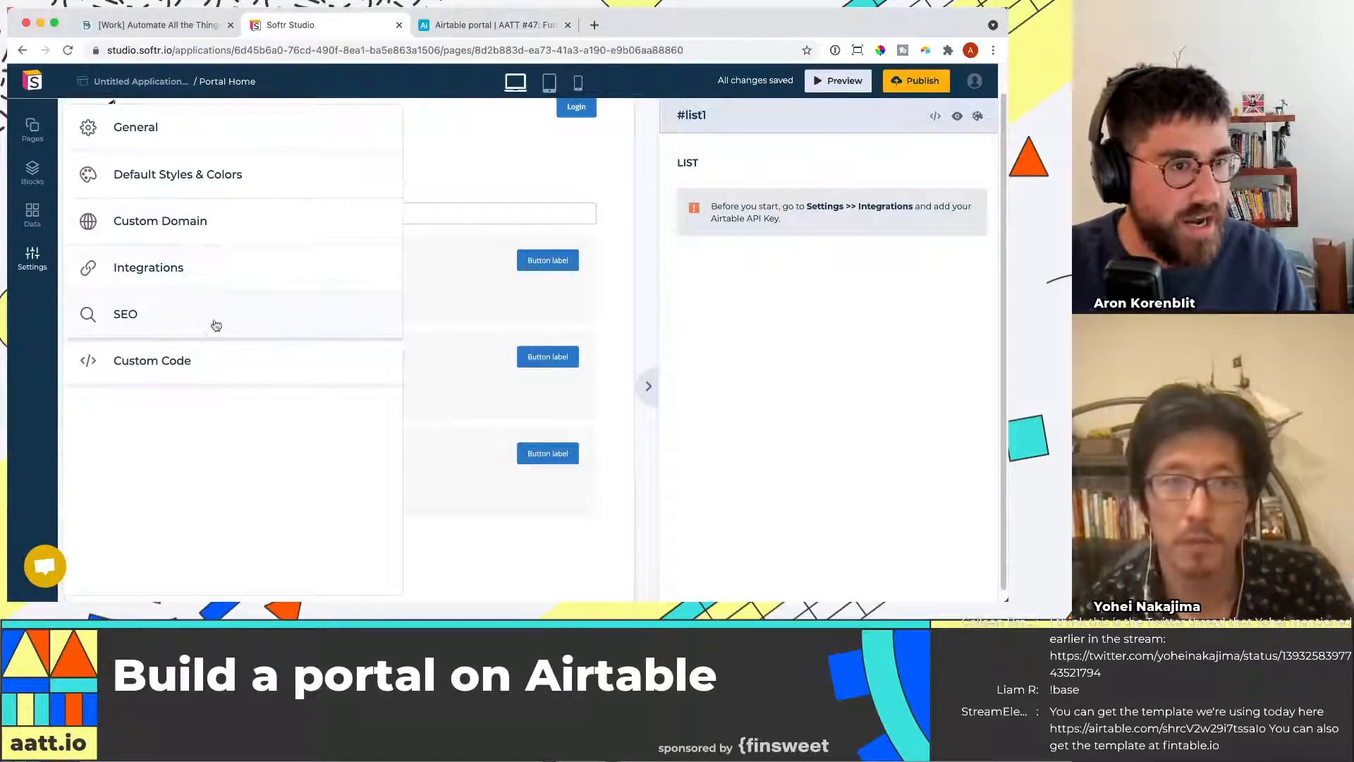
pyautogui.click(225, 269)
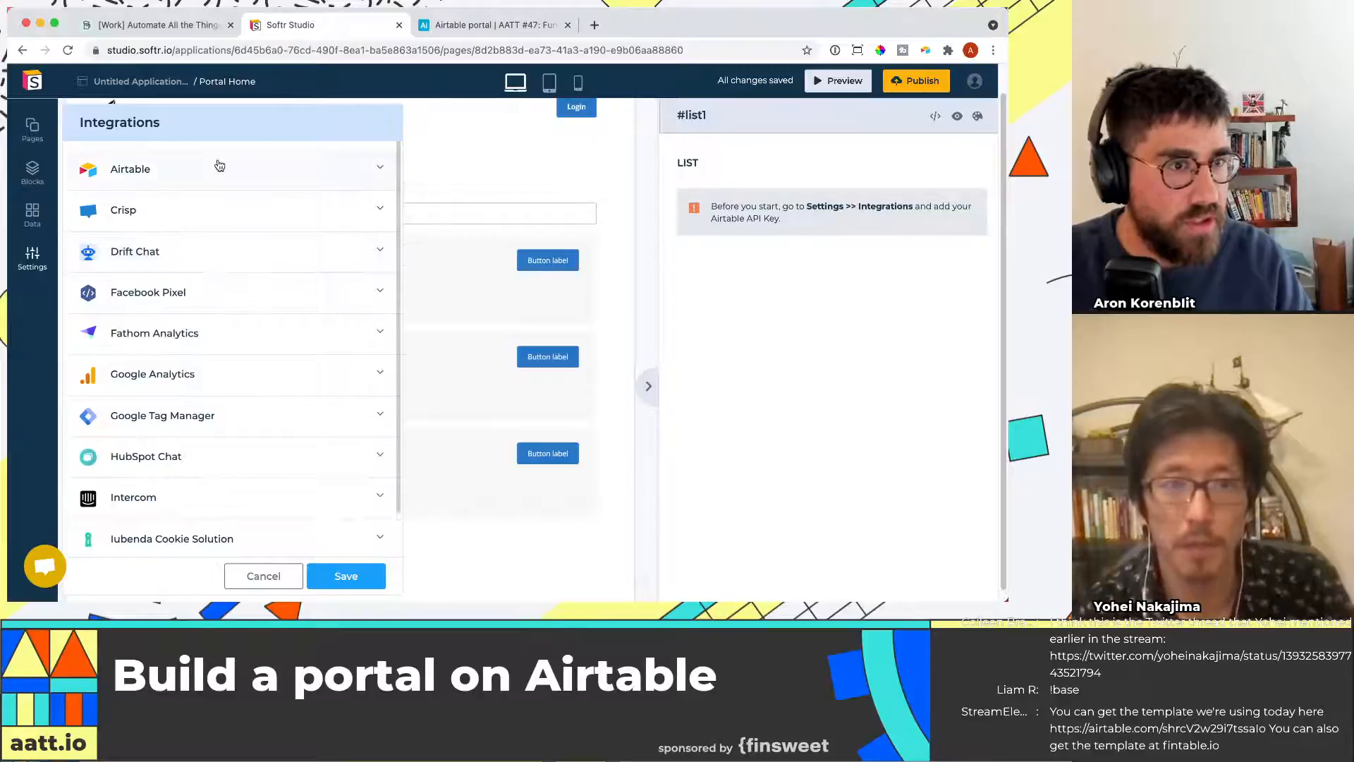
pyautogui.scroll(-3, 201, 311)
pyautogui.scroll(-2, 224, 322)
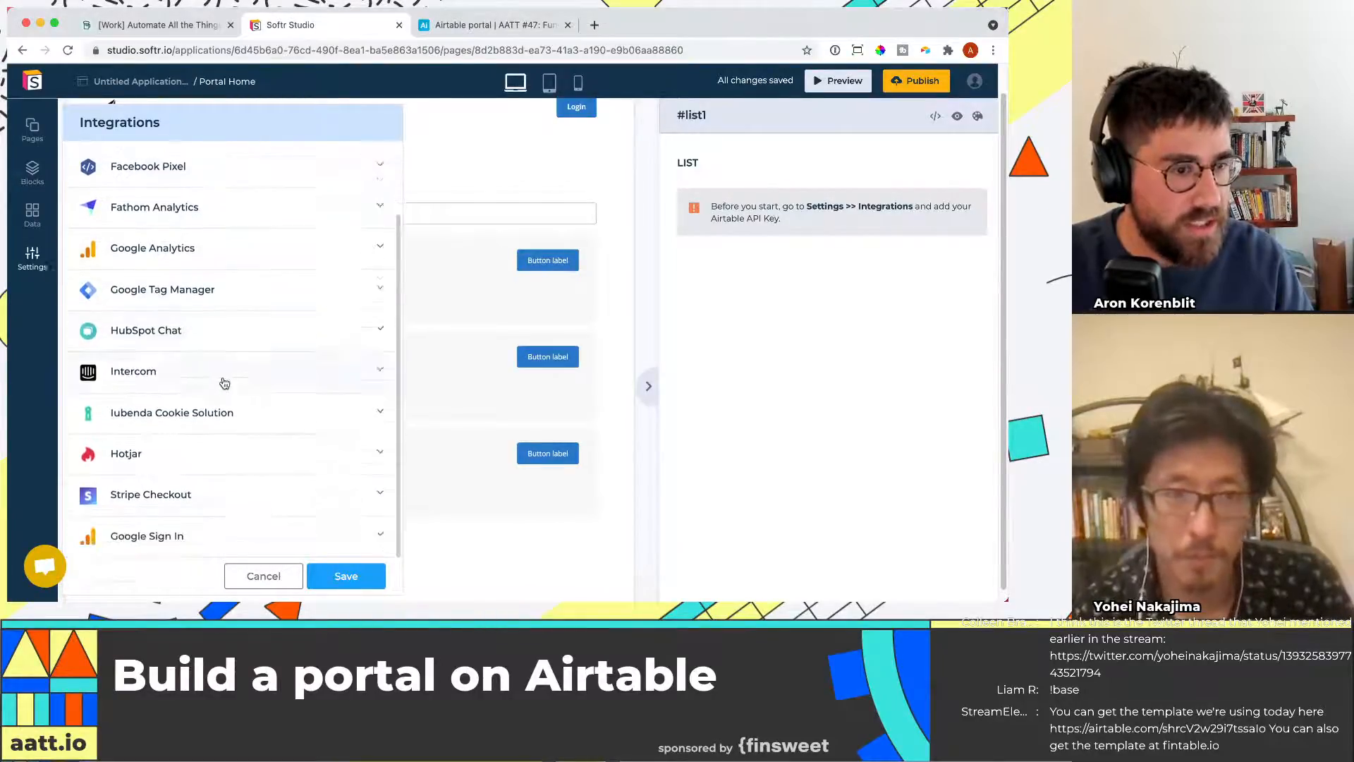
pyautogui.scroll(1, 251, 351)
pyautogui.scroll(4, 253, 351)
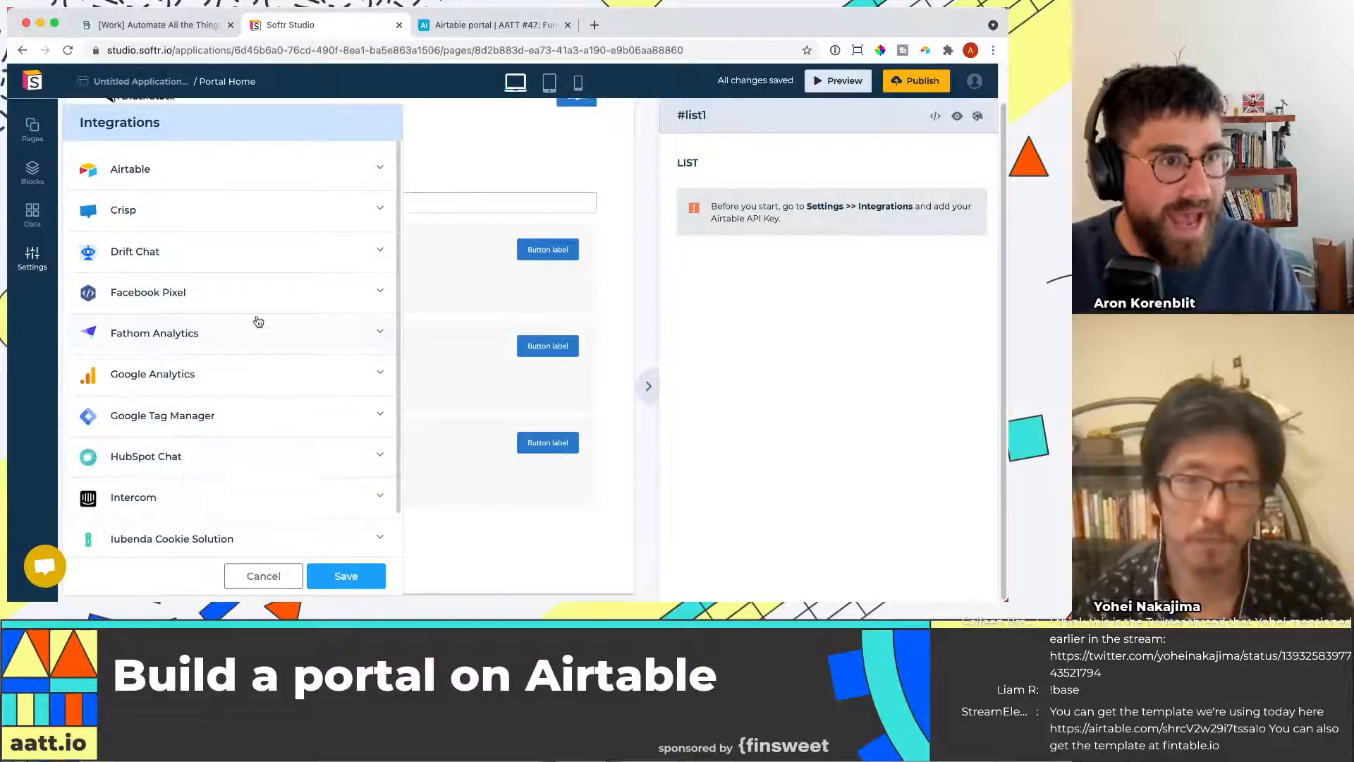
pyautogui.click(184, 179)
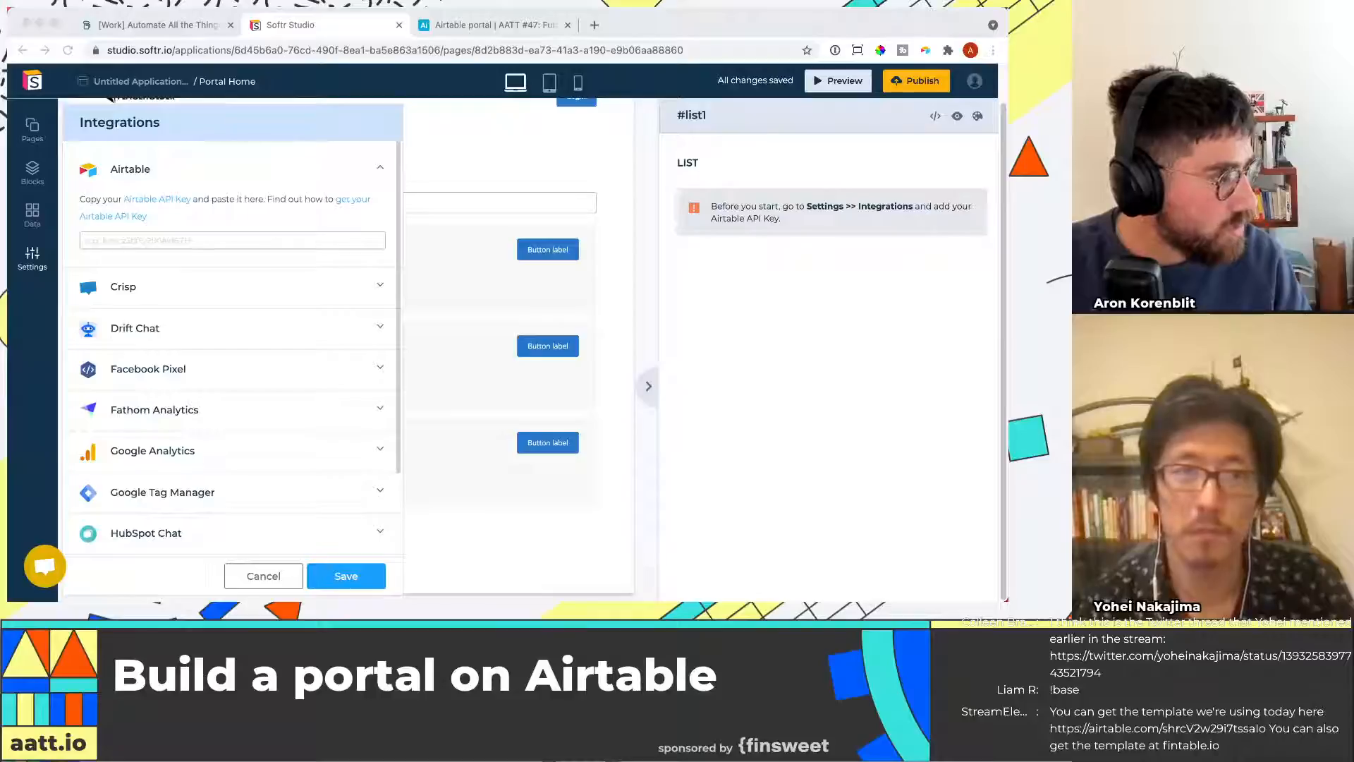
pyautogui.press('super+v')
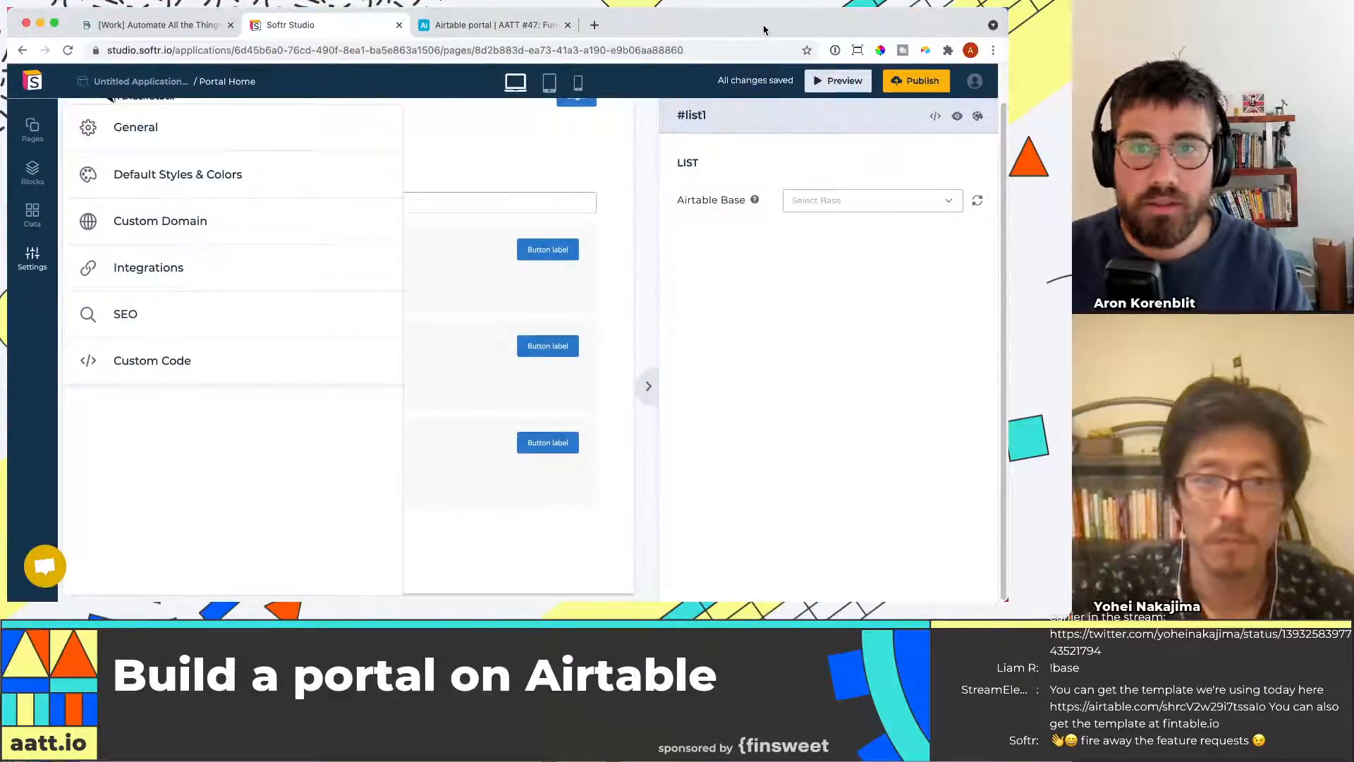
# Choose the Airtable portal | AATT #47 base as the list block's Airtable base
pyautogui.click(876, 203)
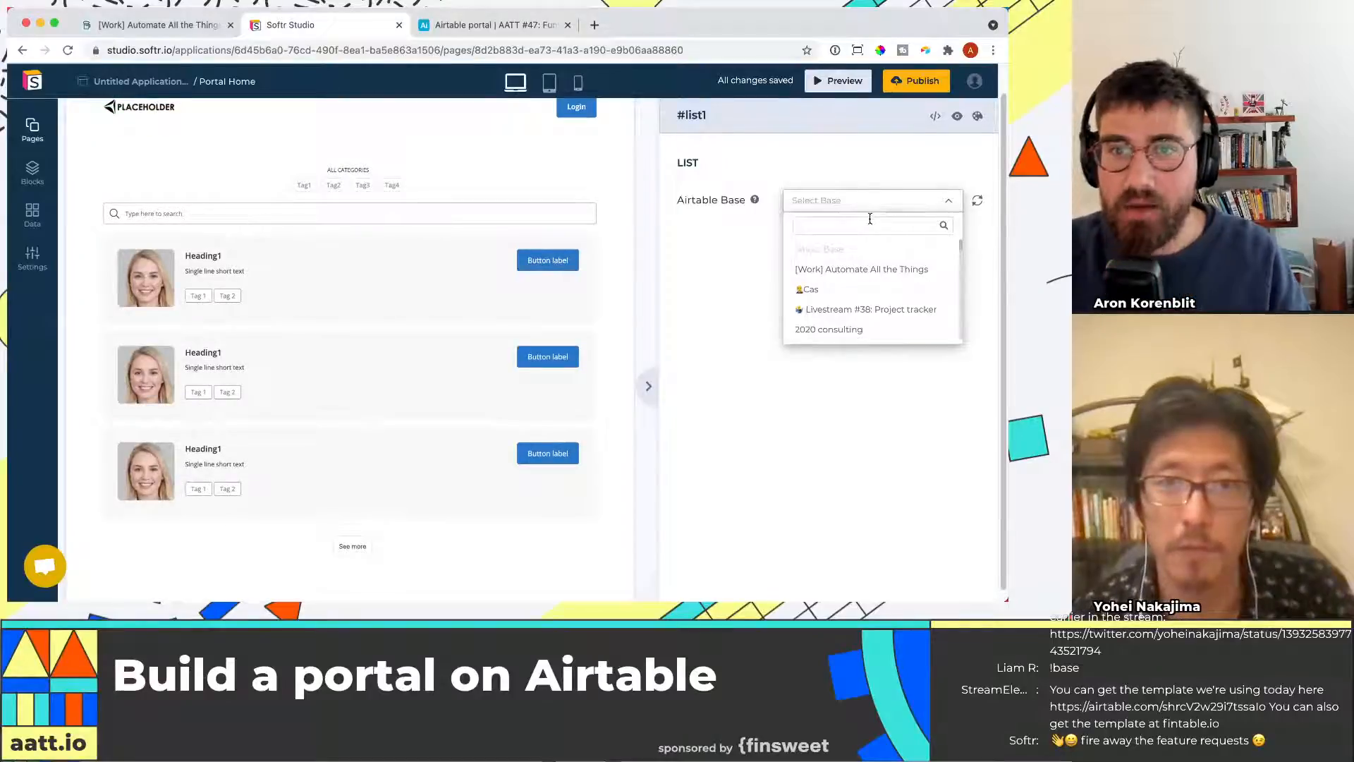
pyautogui.write('aor')
pyautogui.press('BackSpace')
pyautogui.press('BackSpace')
pyautogui.write('airtable por')
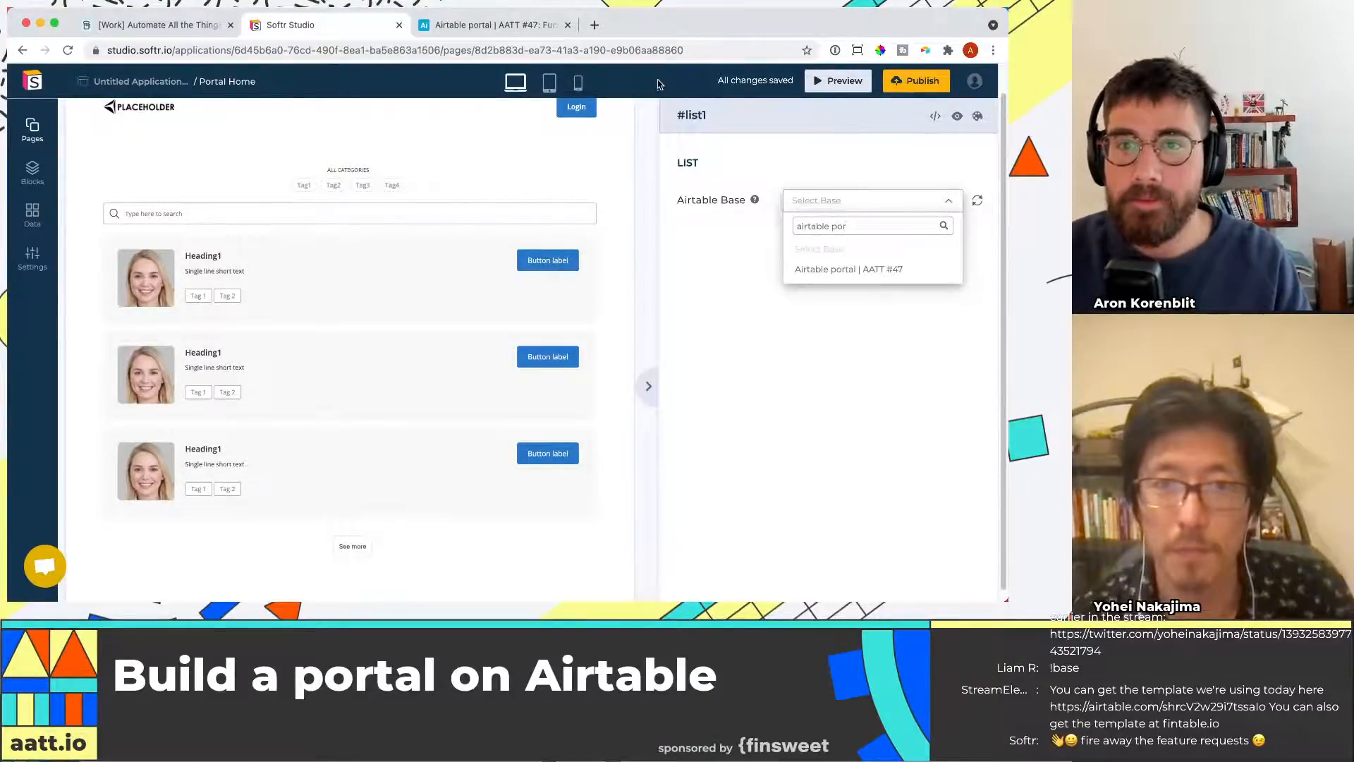
pyautogui.click(856, 275)
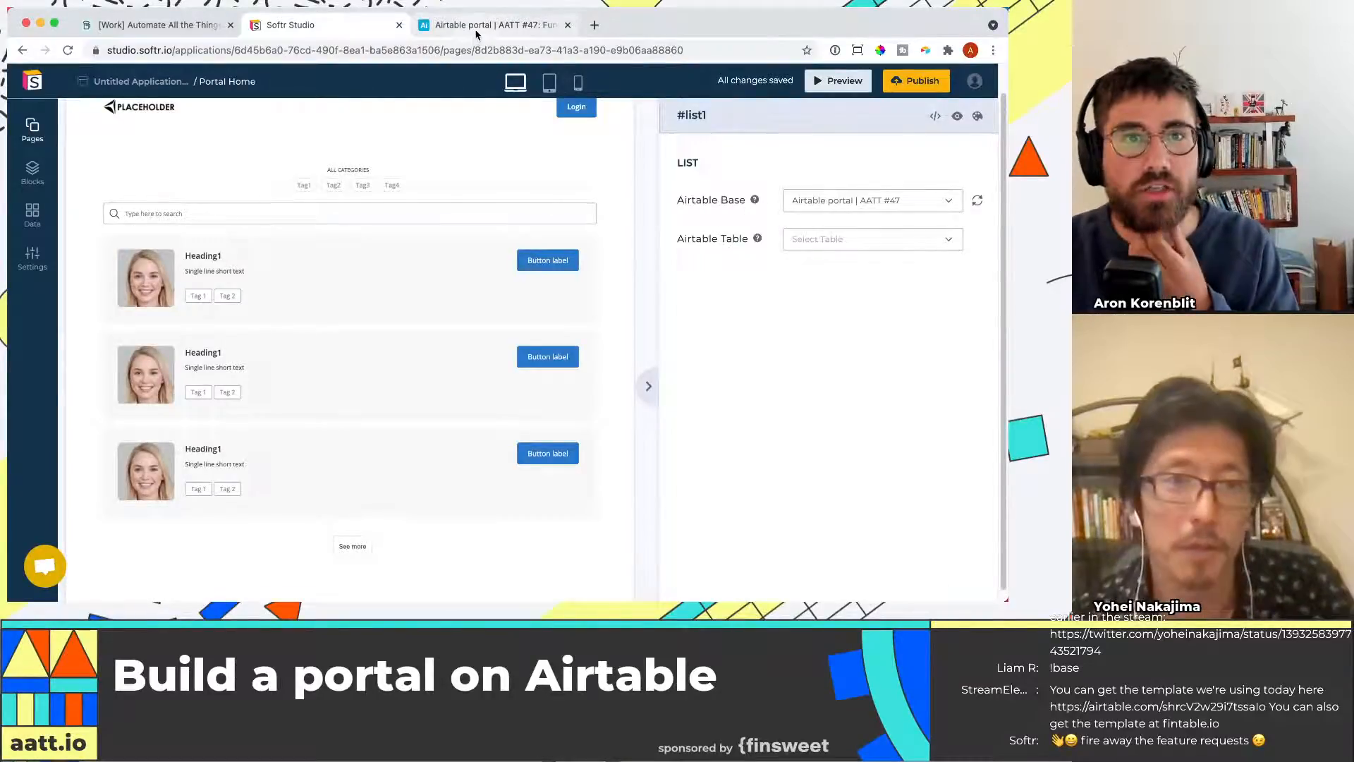
# Set the list block's Airtable table to Funding Rounds
pyautogui.click(477, 28)
pyautogui.click(283, 24)
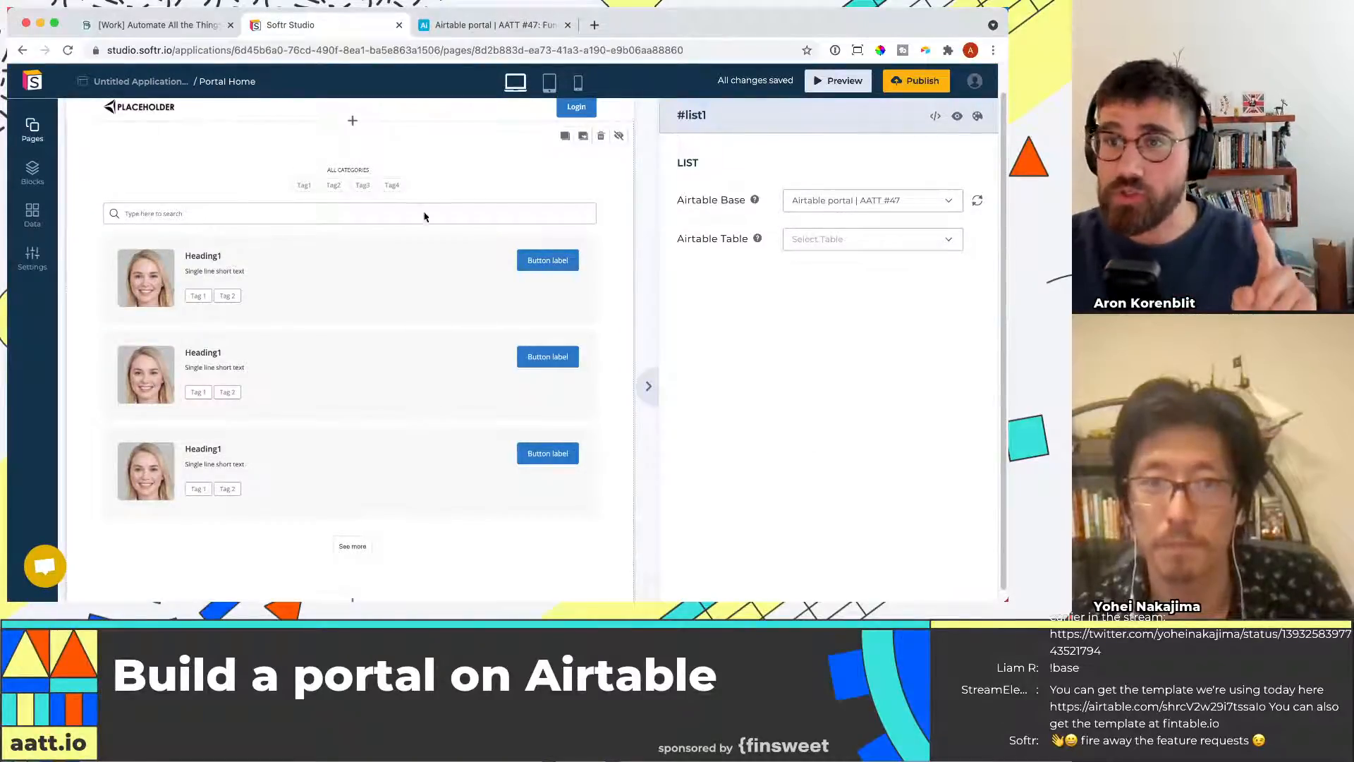
pyautogui.click(494, 25)
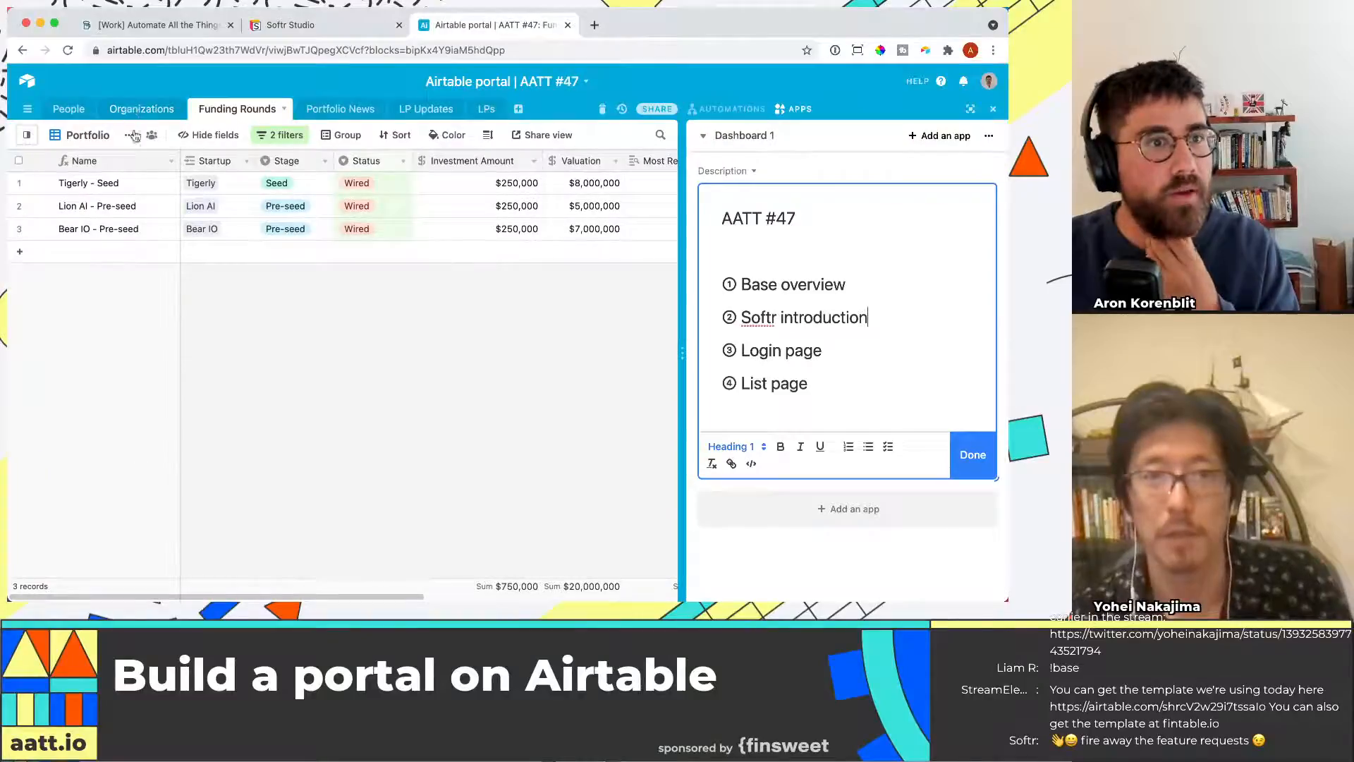
pyautogui.click(295, 25)
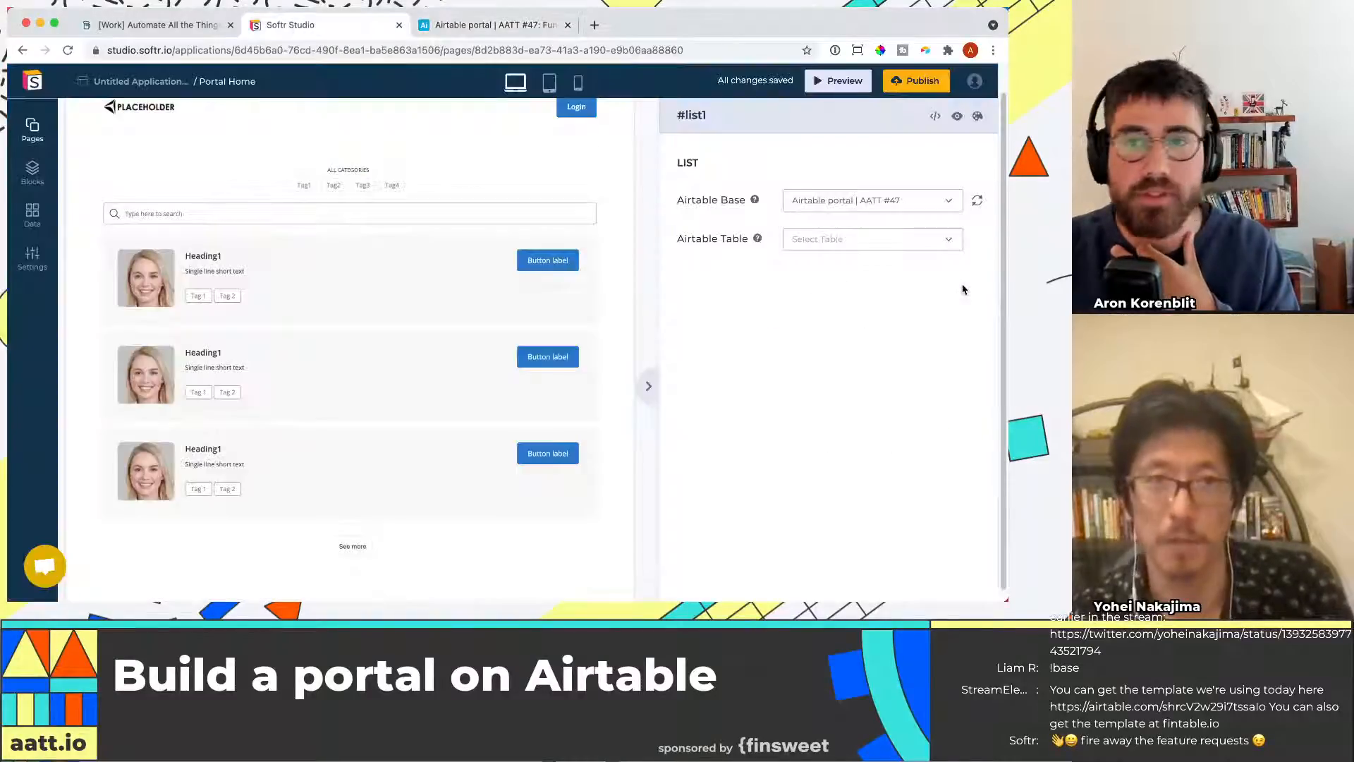
pyautogui.click(917, 239)
pyautogui.click(832, 286)
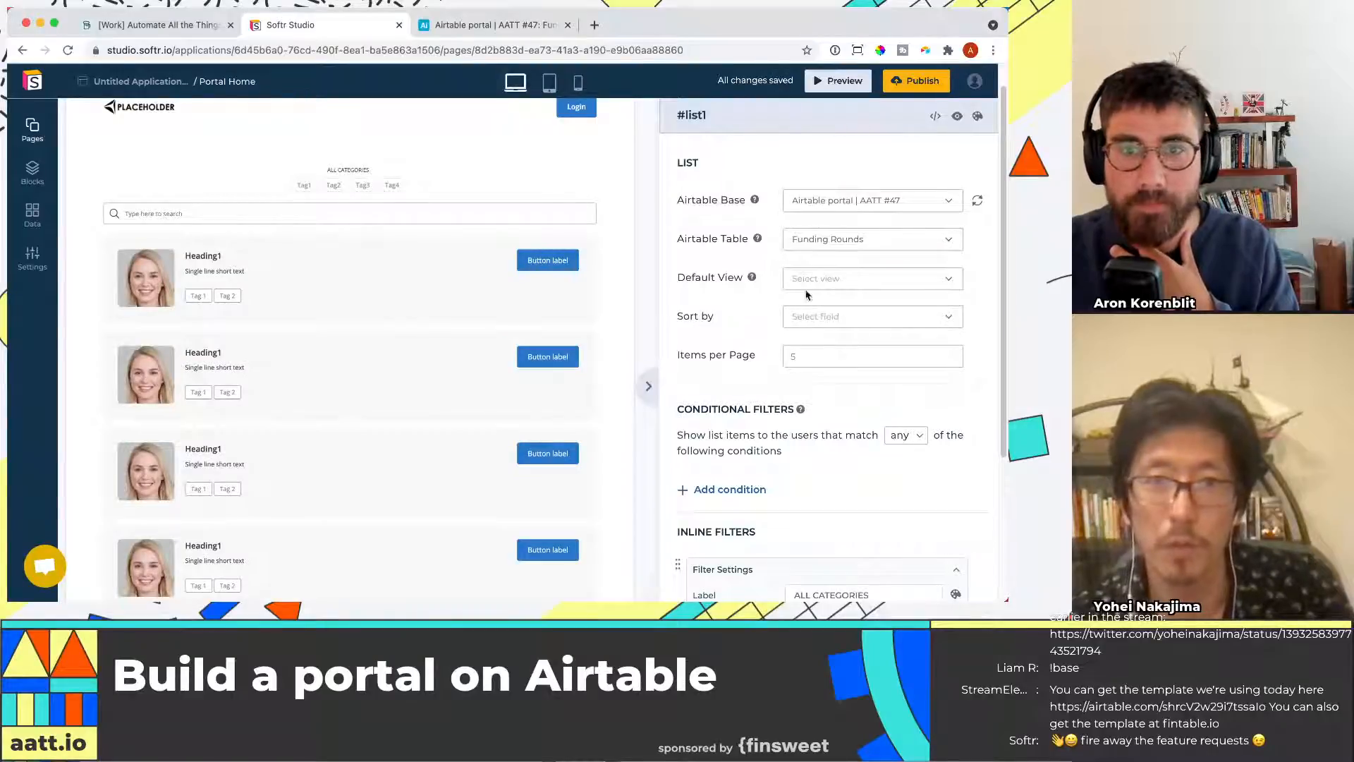
# Set the list's default view to Portfolio and sort it by Close Date, Z to A
pyautogui.click(851, 281)
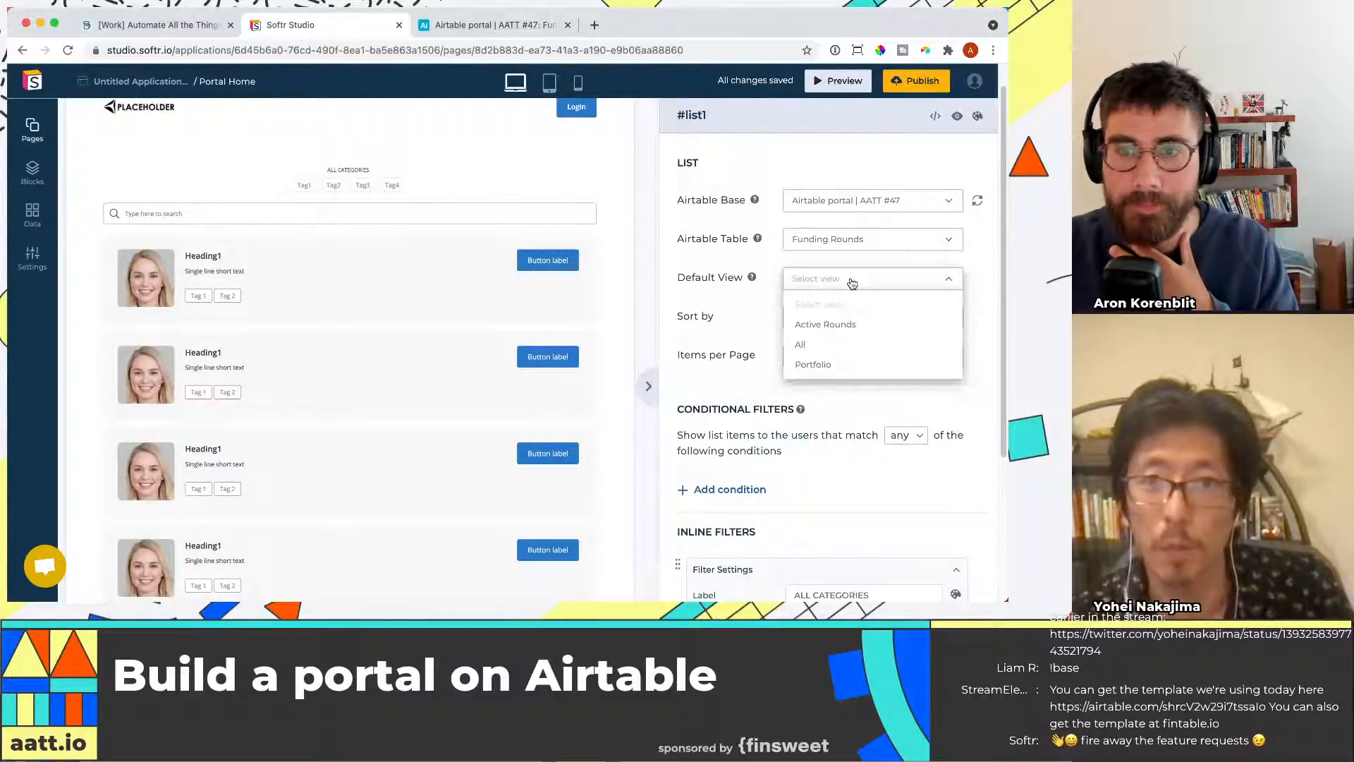
pyautogui.click(852, 365)
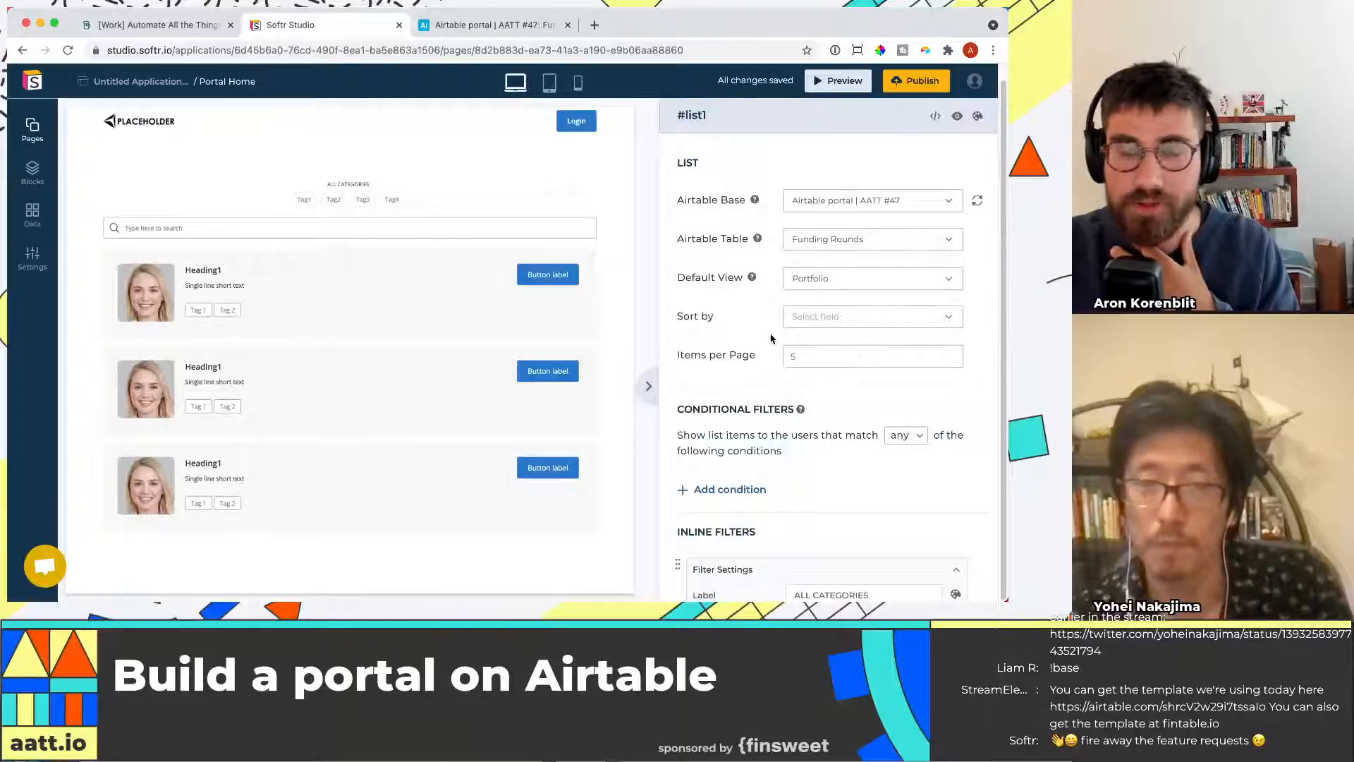
pyautogui.scroll(-1, 740, 326)
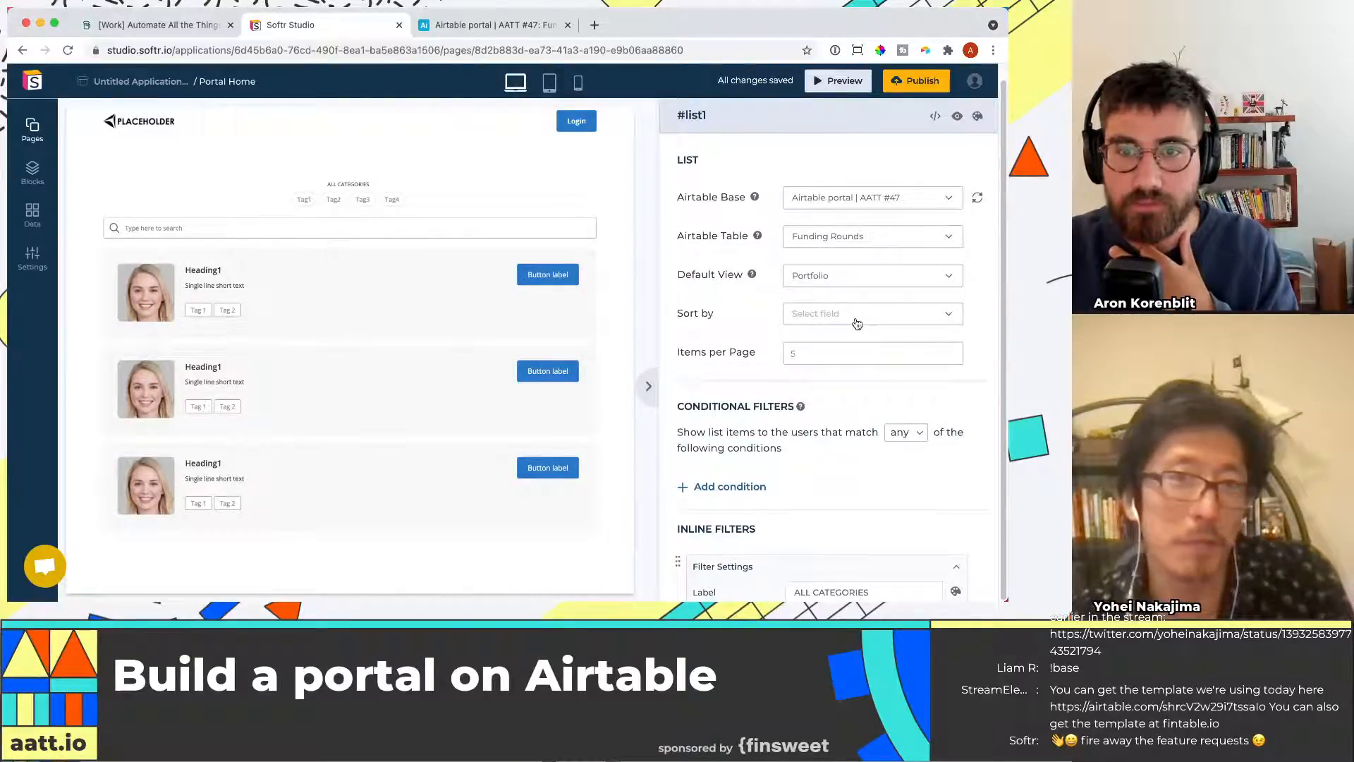
pyautogui.scroll(-1, 840, 325)
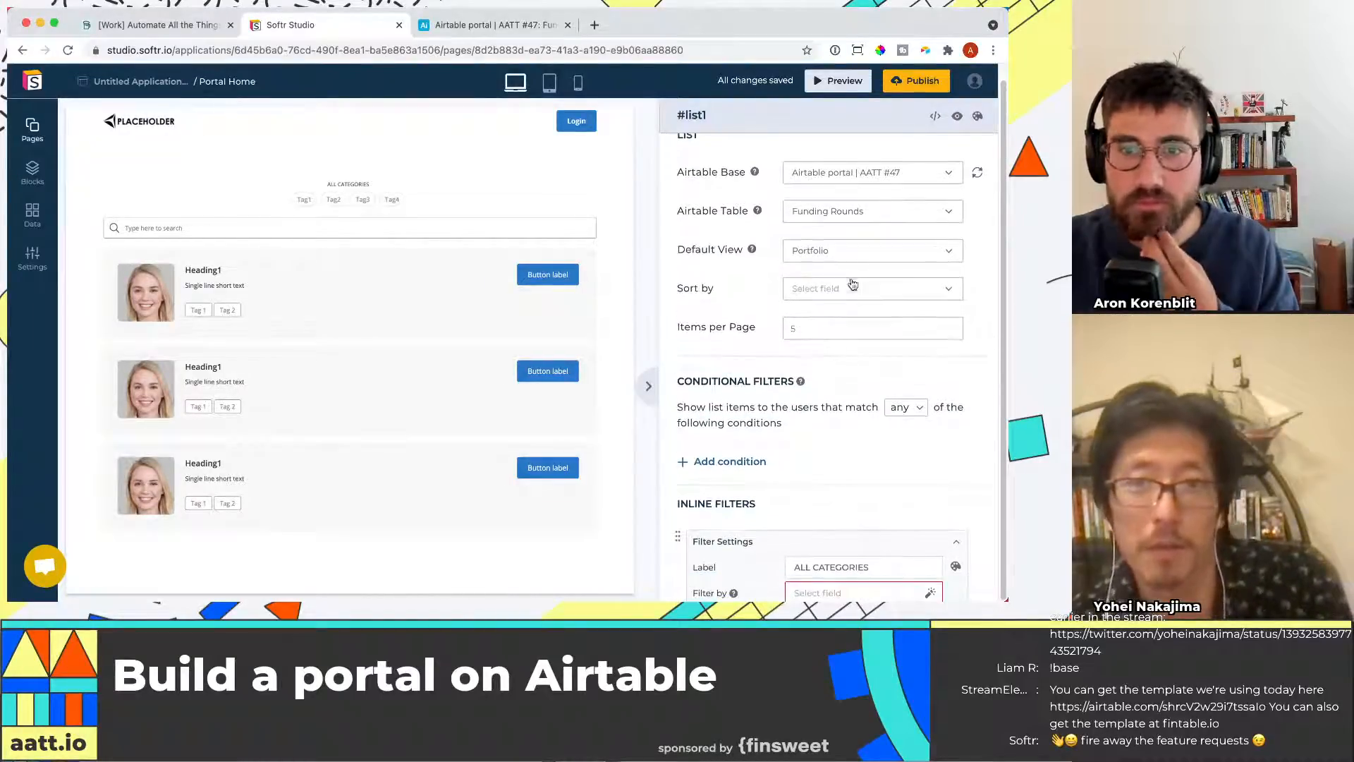
pyautogui.click(854, 295)
pyautogui.click(868, 295)
pyautogui.click(868, 296)
pyautogui.scroll(-5, 872, 388)
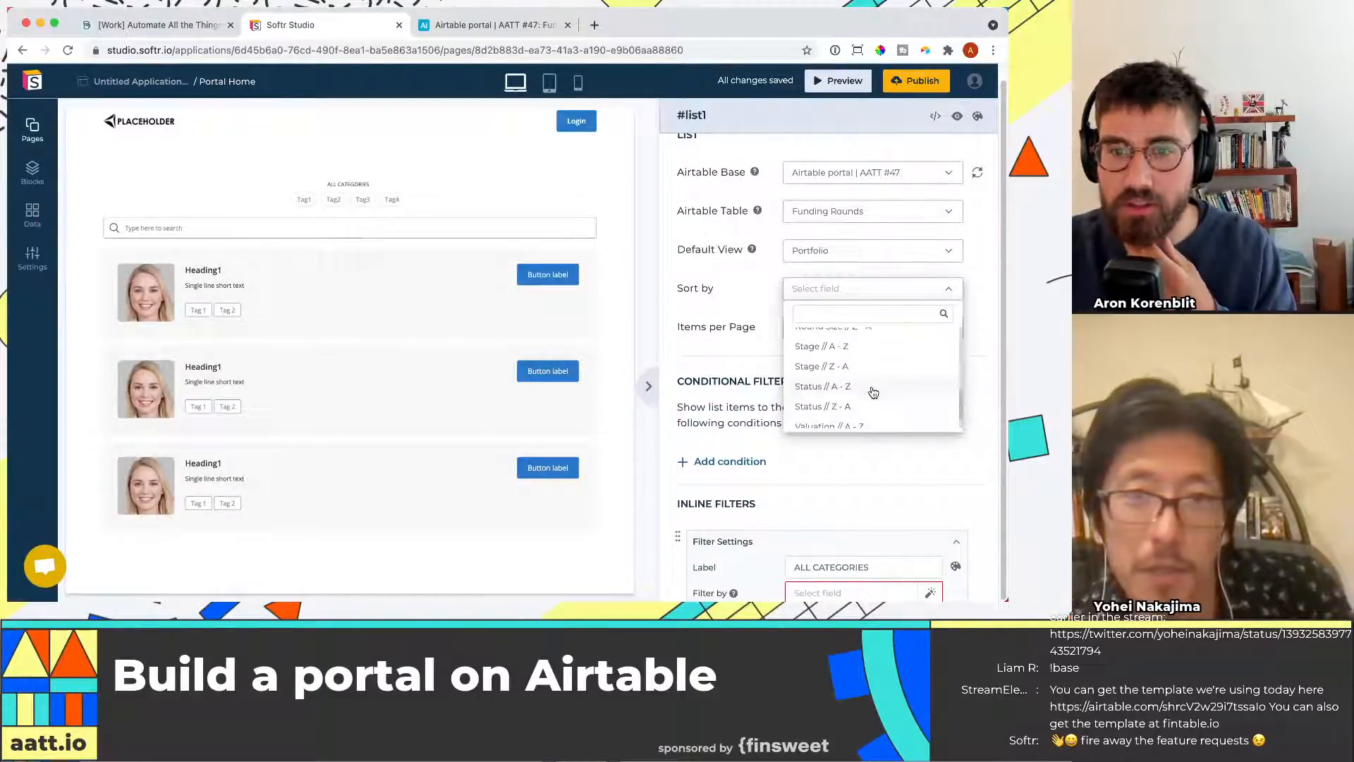
pyautogui.click(857, 313)
pyautogui.write('date')
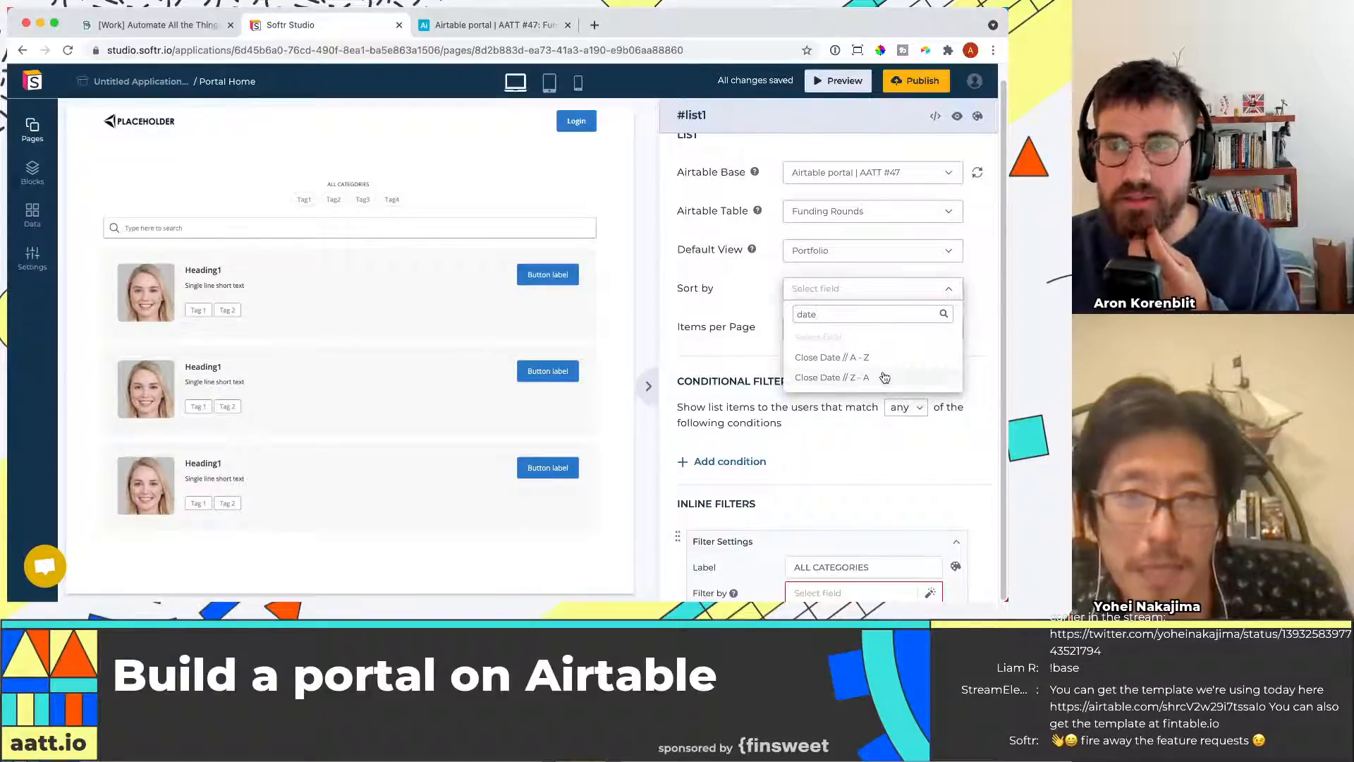
pyautogui.click(883, 377)
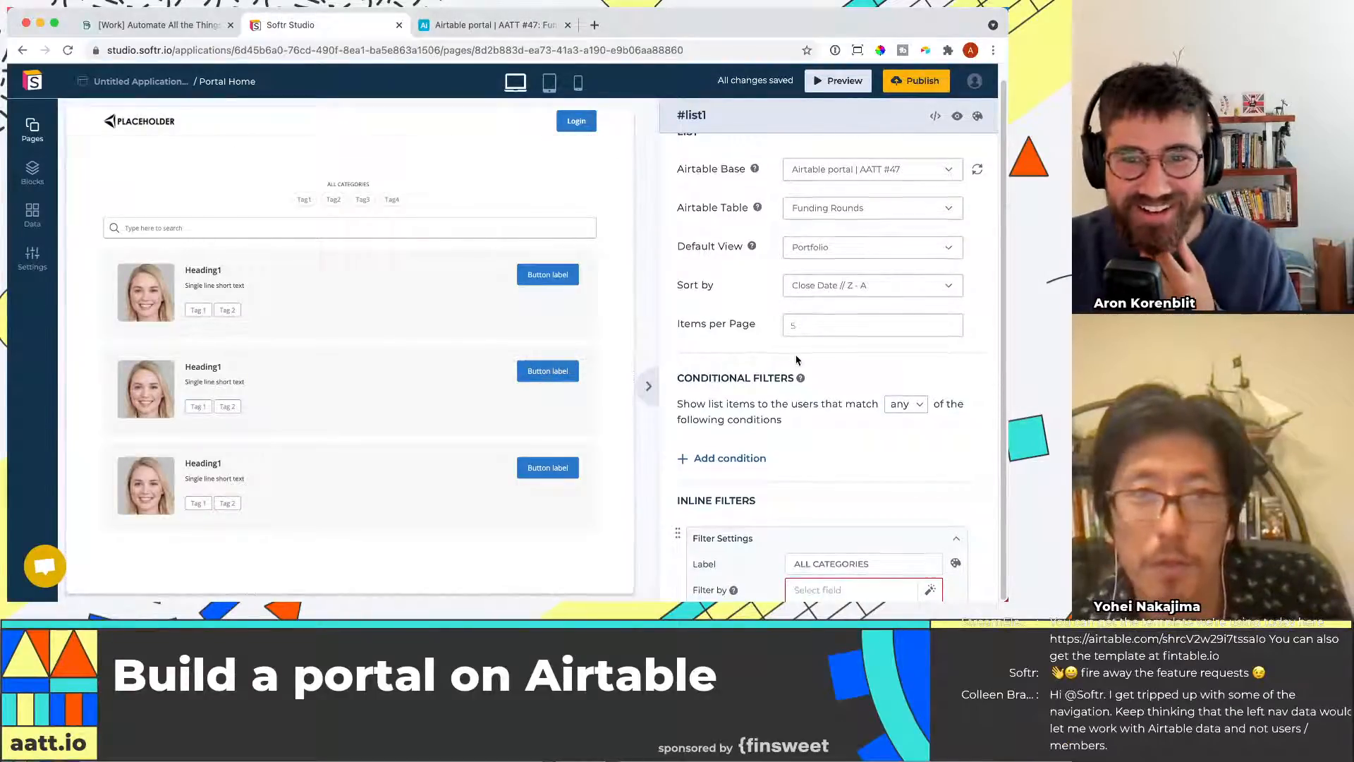
# Set the list's inline filter to filter by the Stage field
pyautogui.scroll(-3, 798, 364)
pyautogui.scroll(-5, 797, 364)
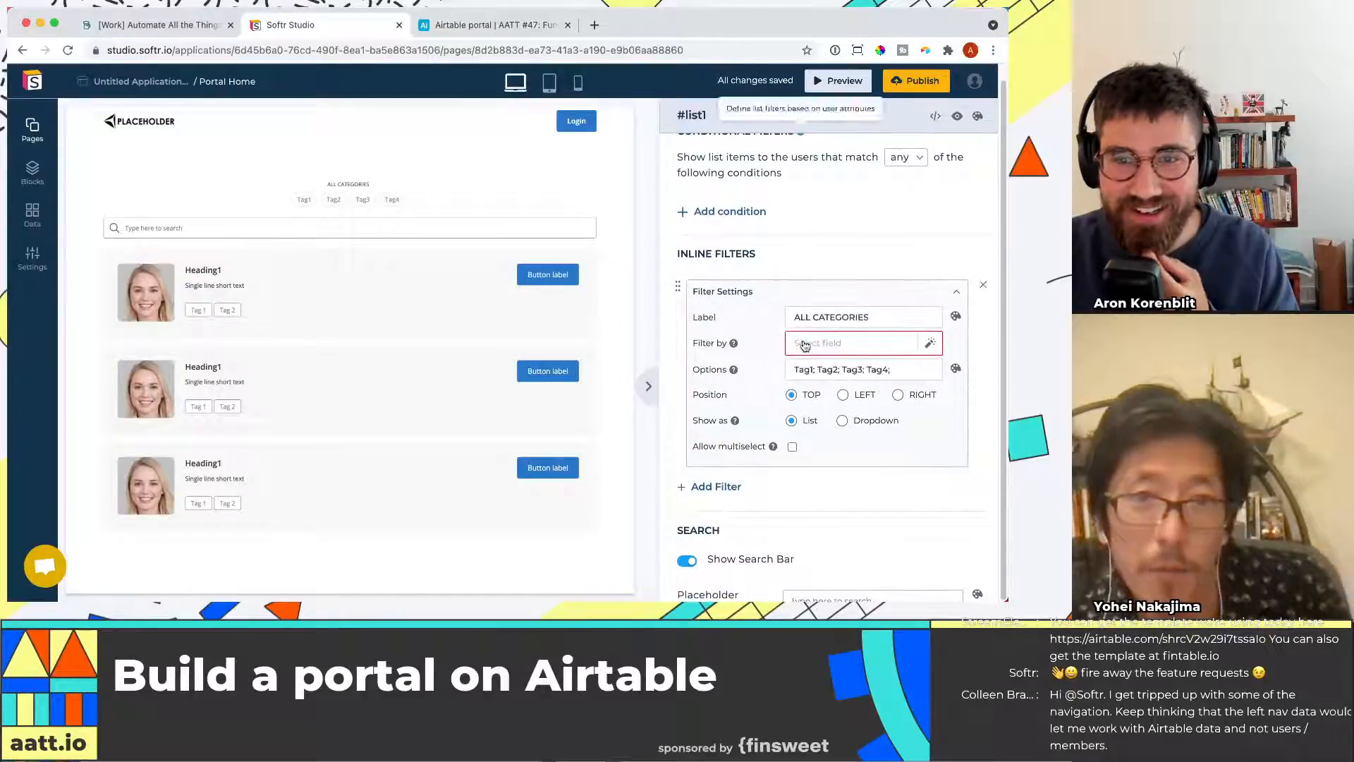
pyautogui.scroll(3, 800, 332)
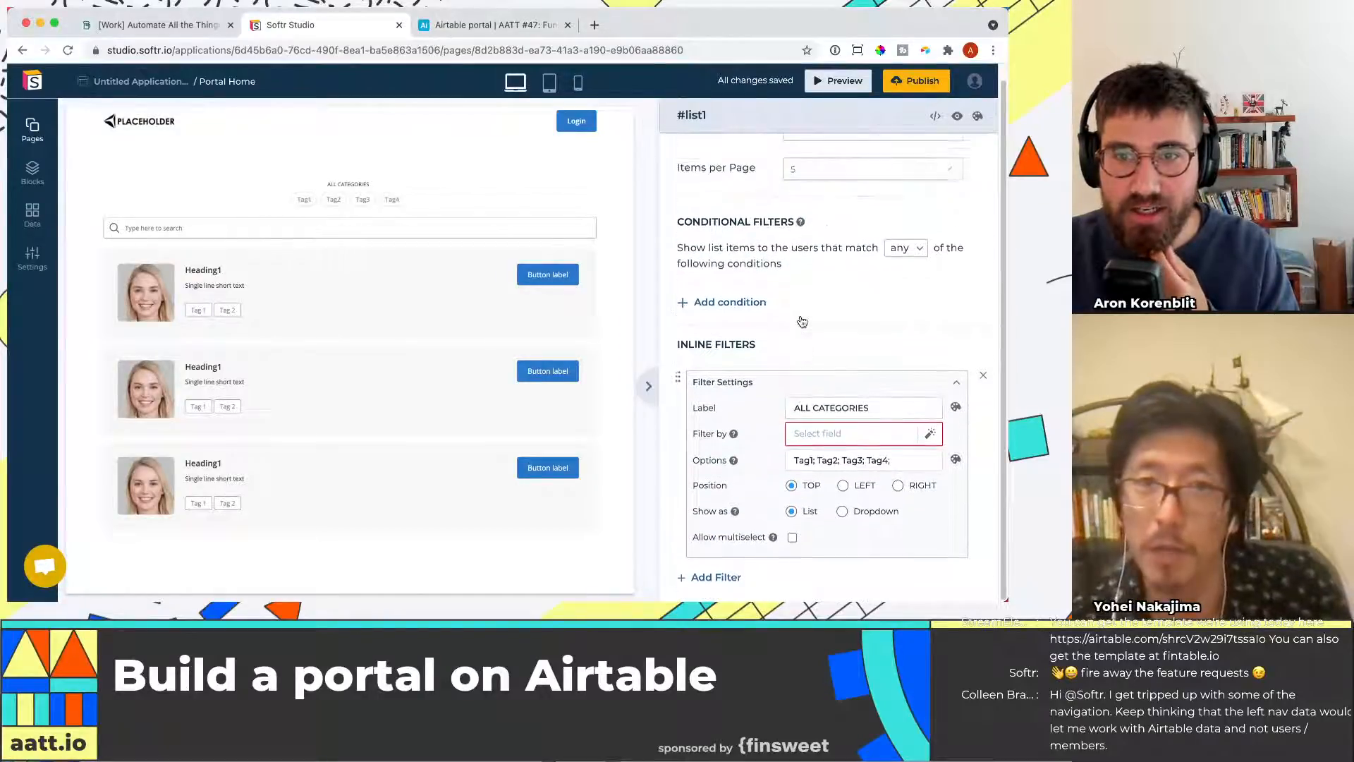
pyautogui.scroll(-5, 874, 321)
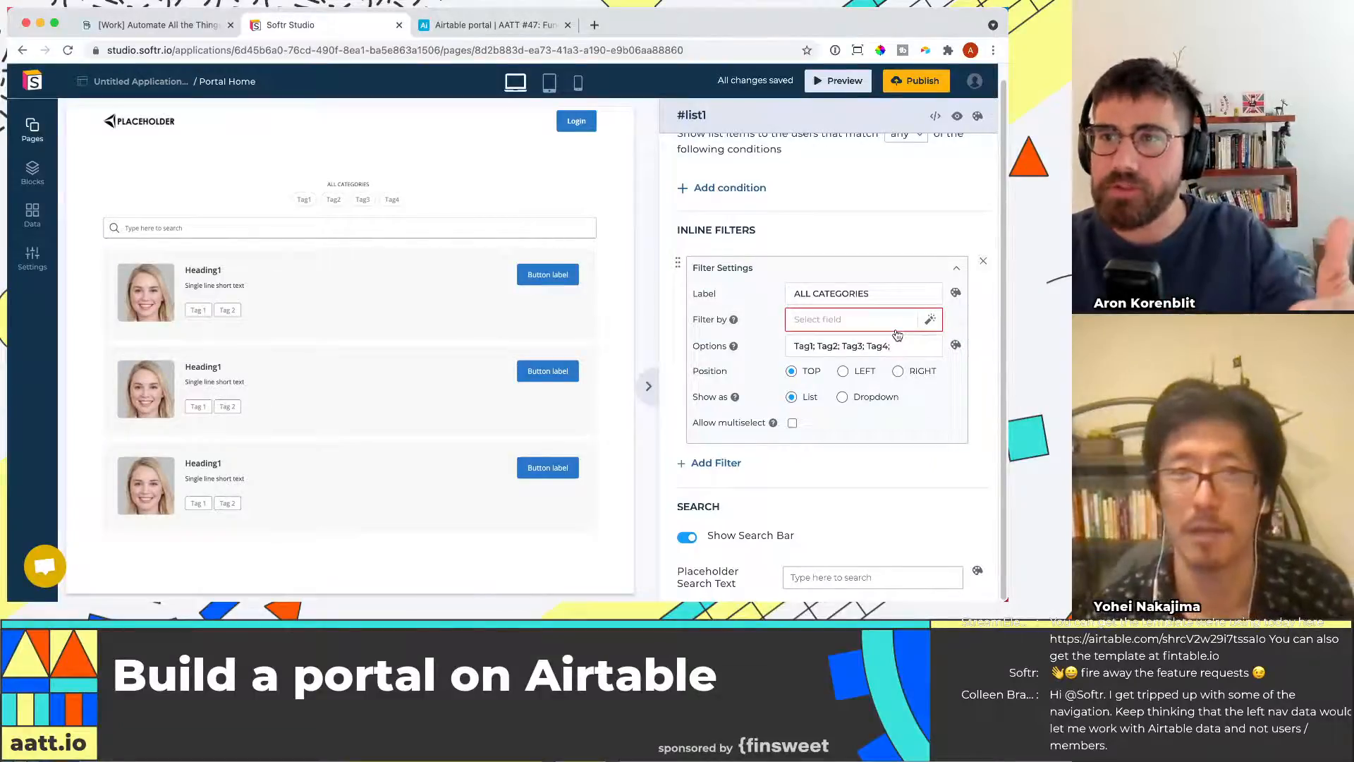
pyautogui.click(526, 26)
pyautogui.click(325, 25)
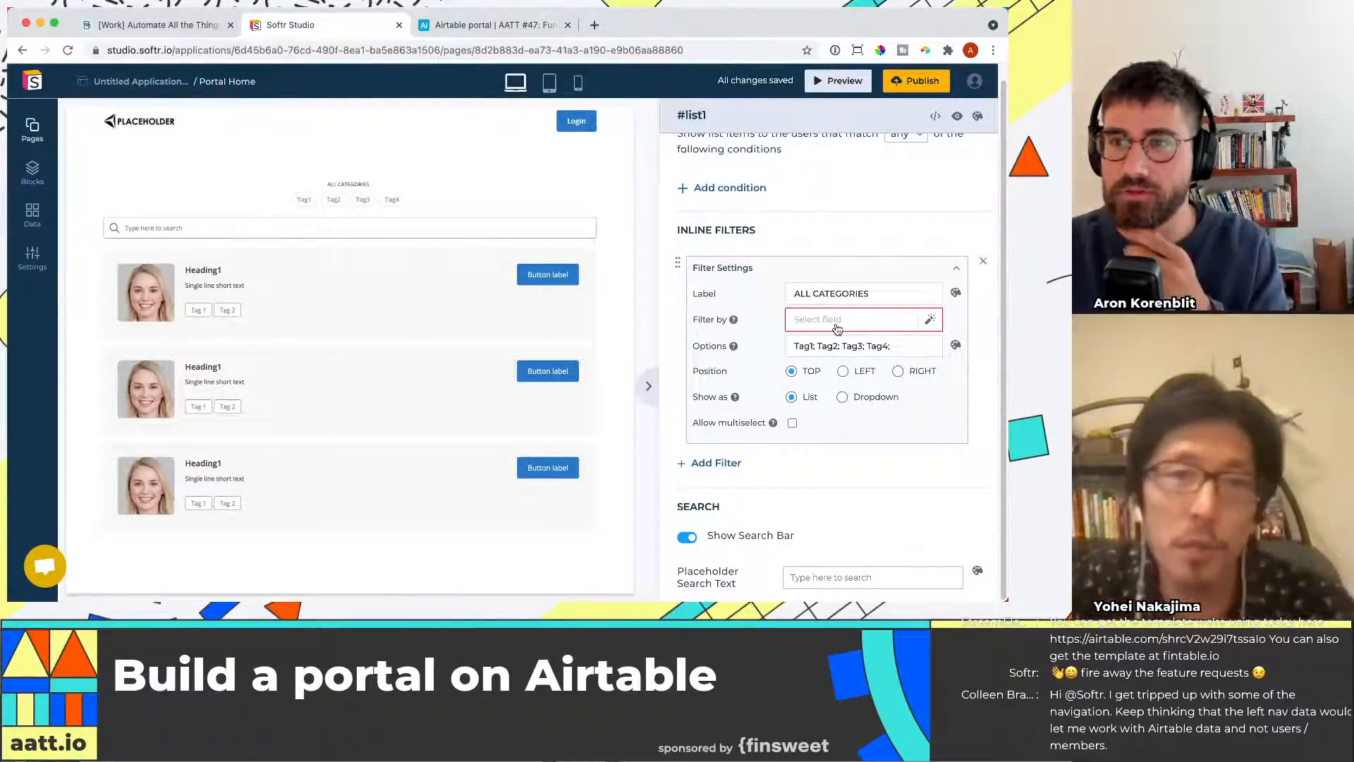
pyautogui.click(907, 323)
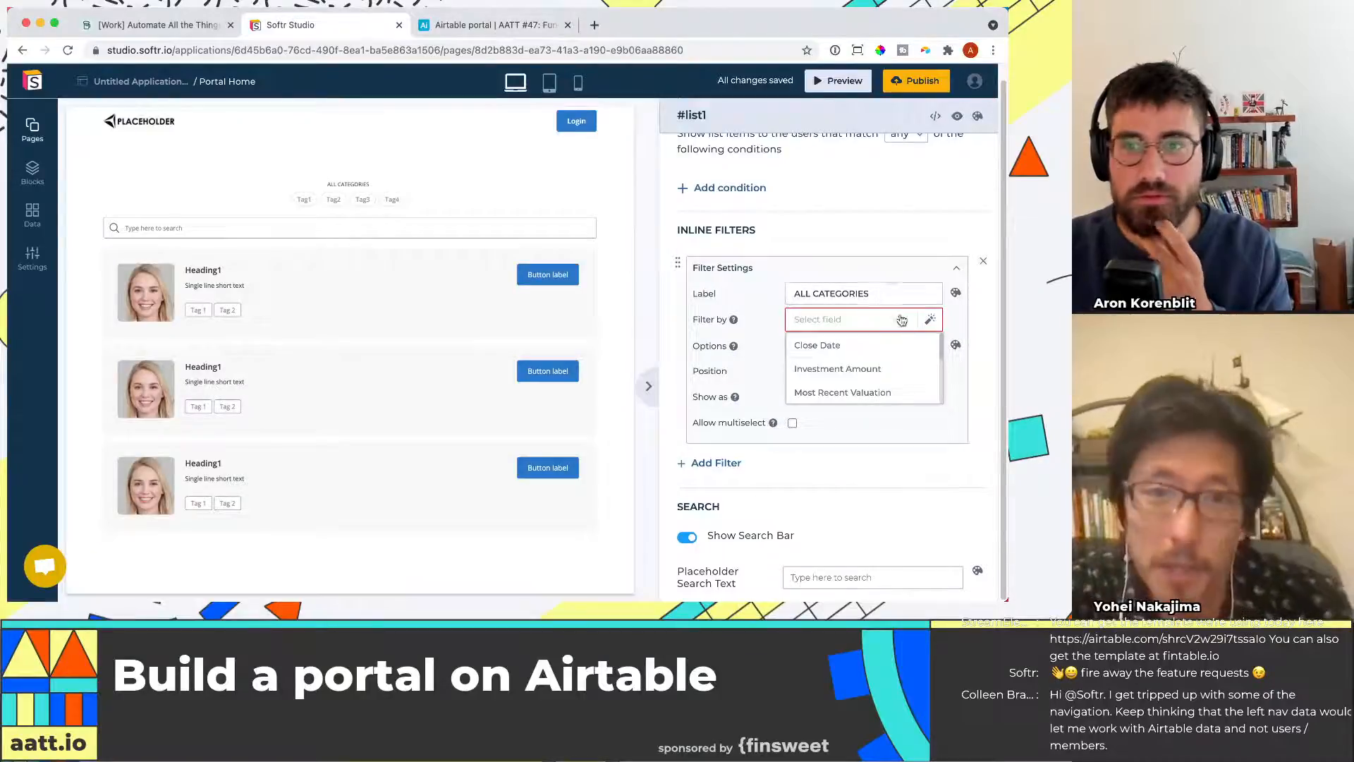
pyautogui.scroll(-1, 889, 357)
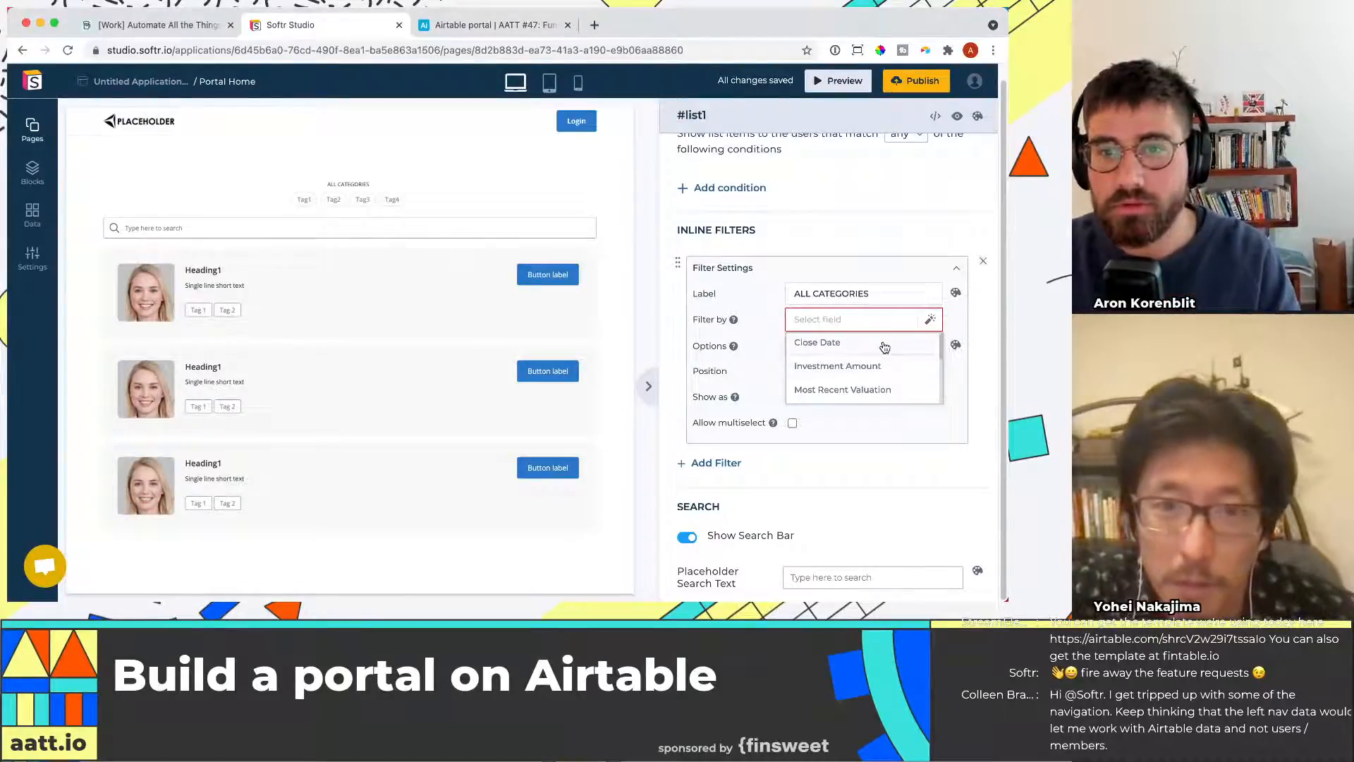
pyautogui.click(496, 25)
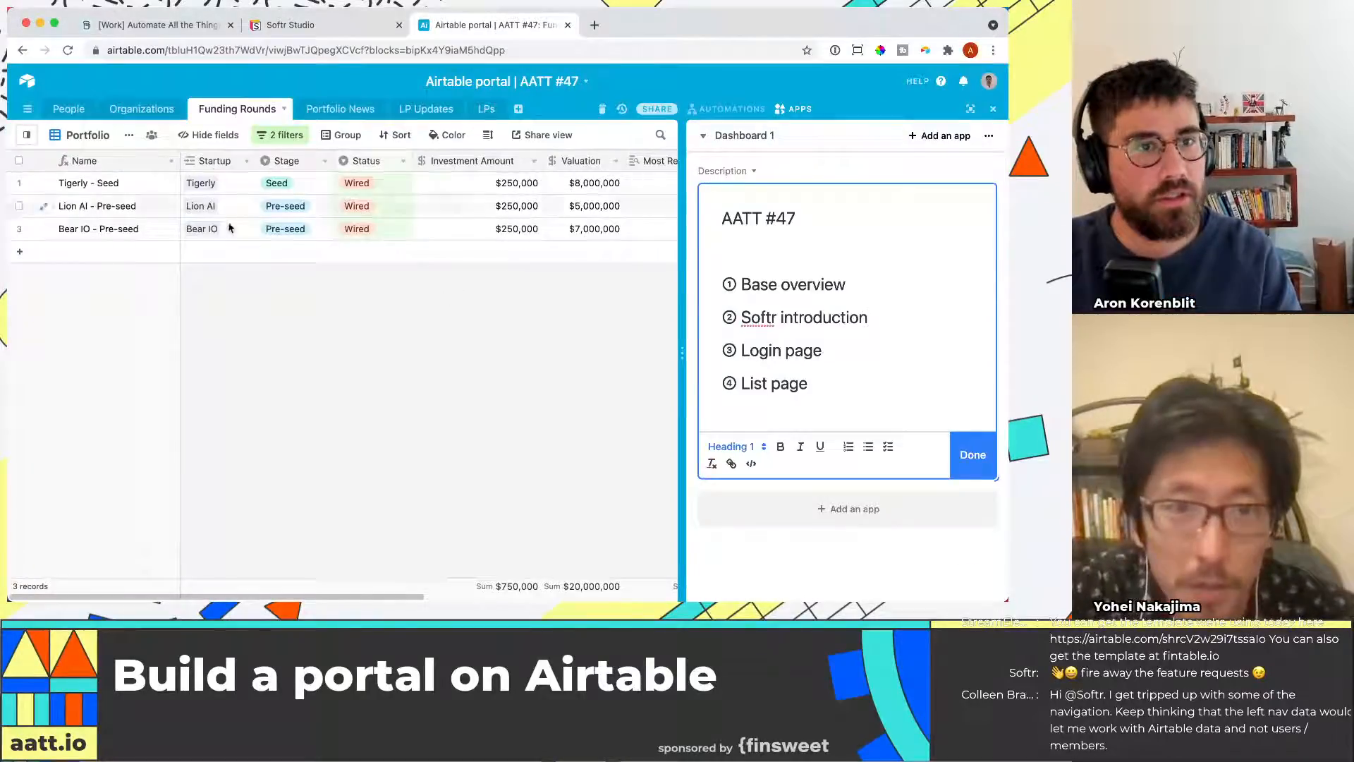
pyautogui.click(321, 26)
pyautogui.click(817, 324)
pyautogui.click(844, 327)
pyautogui.scroll(-3, 859, 387)
pyautogui.click(850, 353)
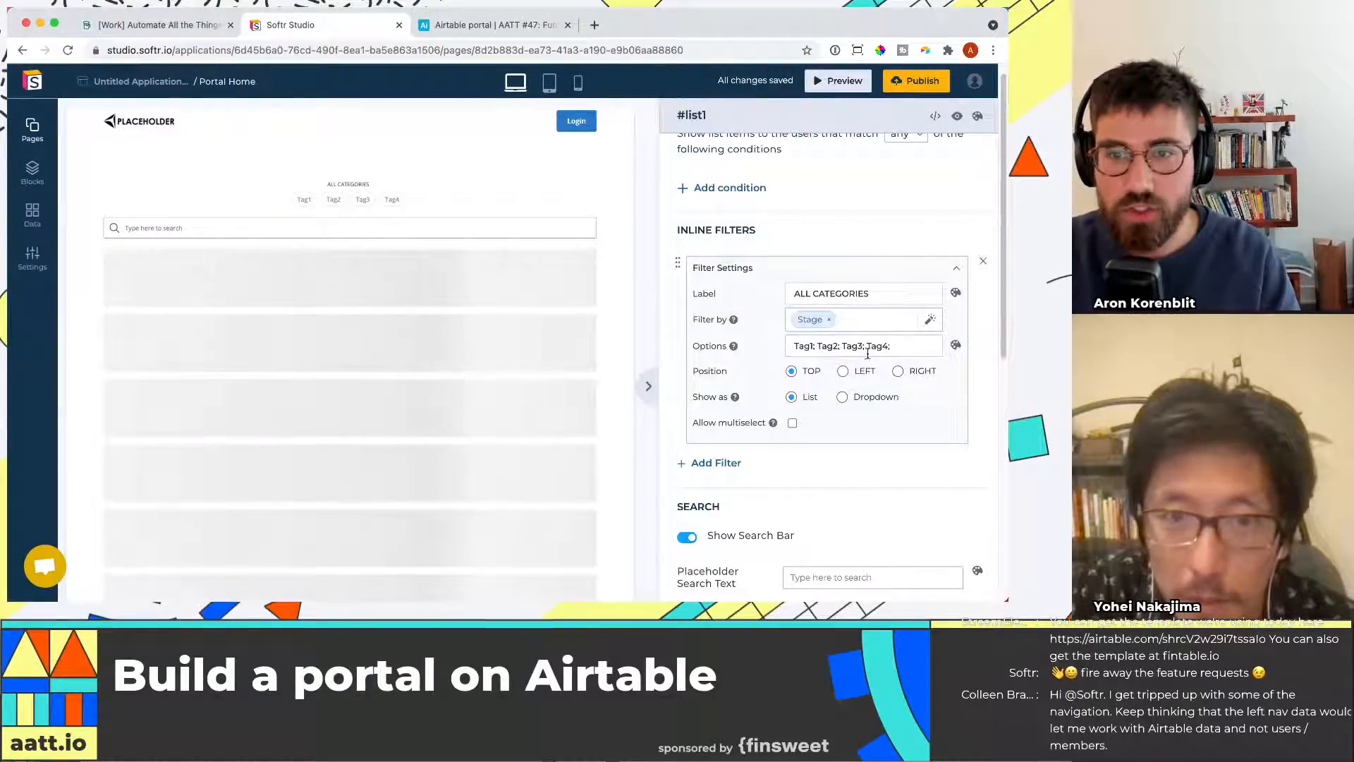
# Set the inline filter's options to Seed;Pre-Seed
pyautogui.moveTo(896, 348); pyautogui.dragTo(791, 347)
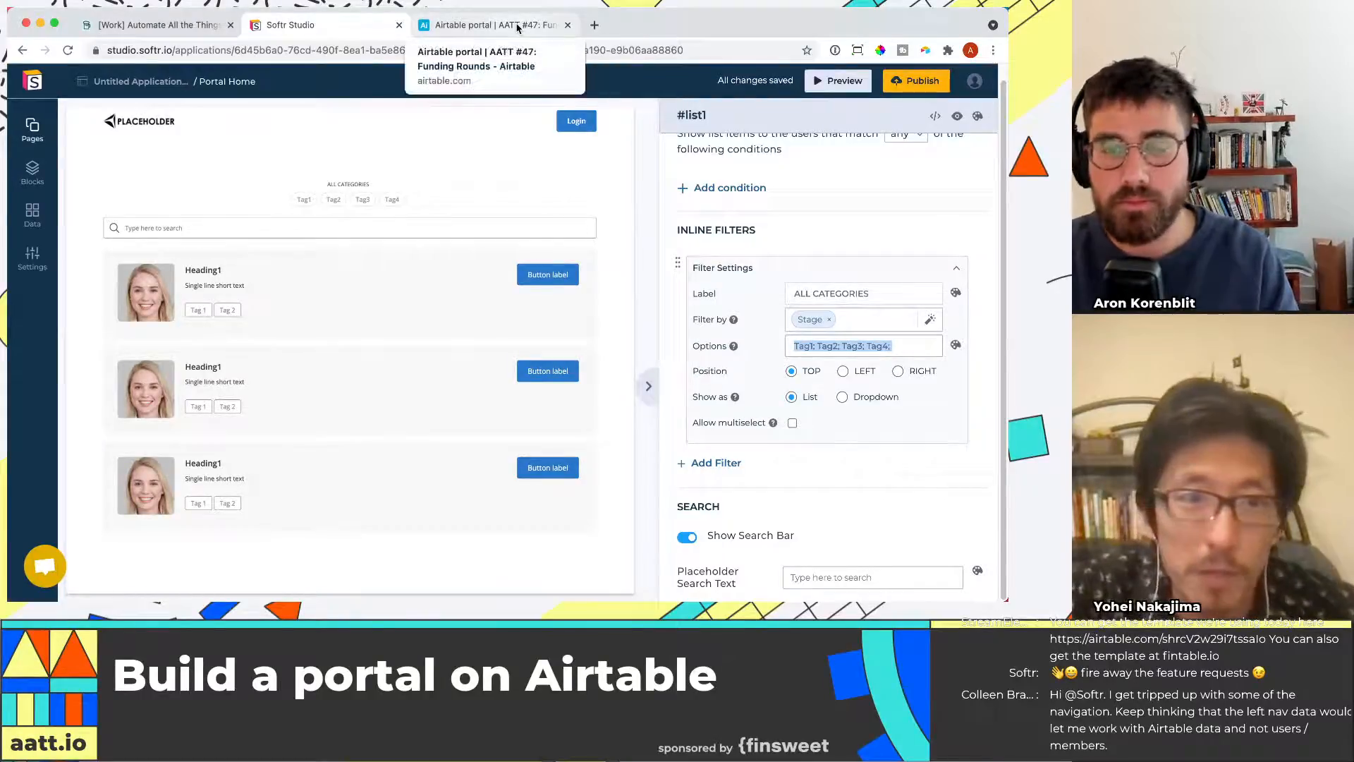
pyautogui.write('Seed')
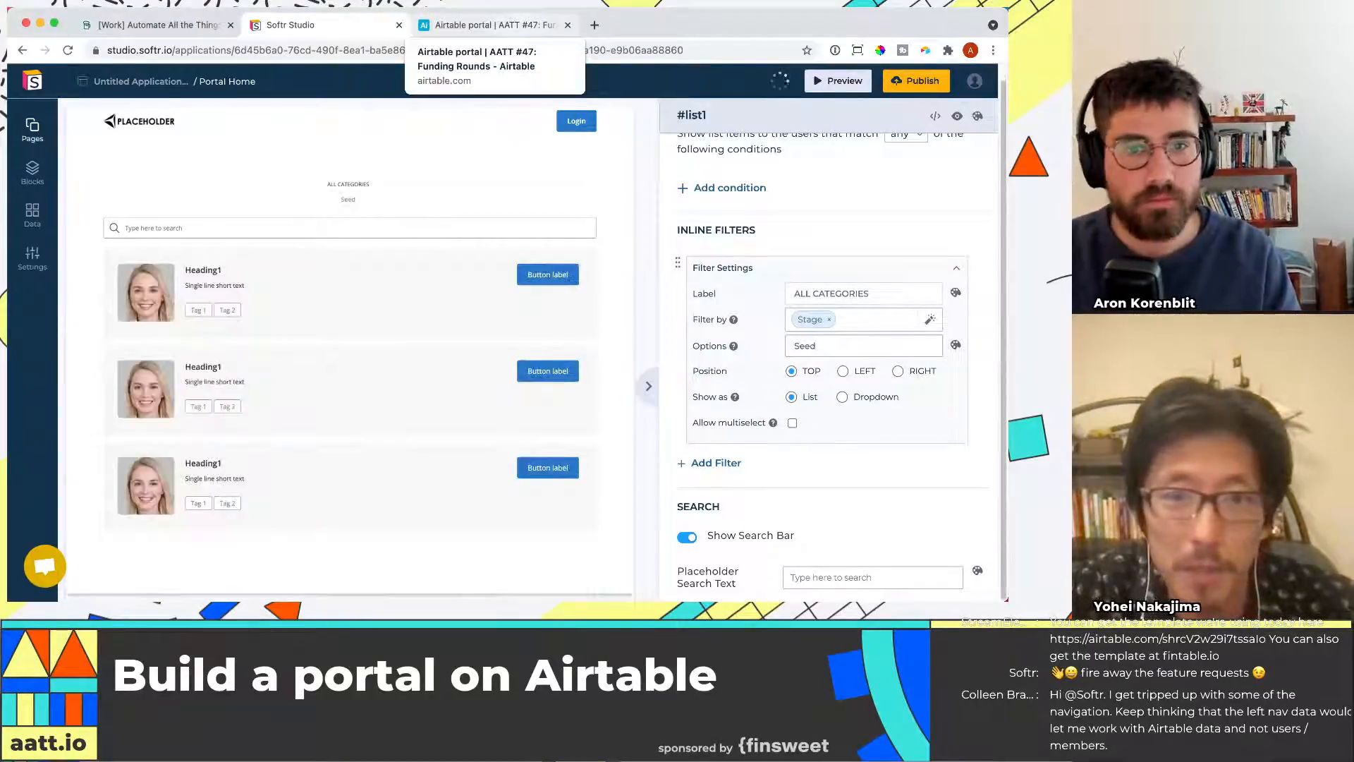
pyautogui.click(520, 28)
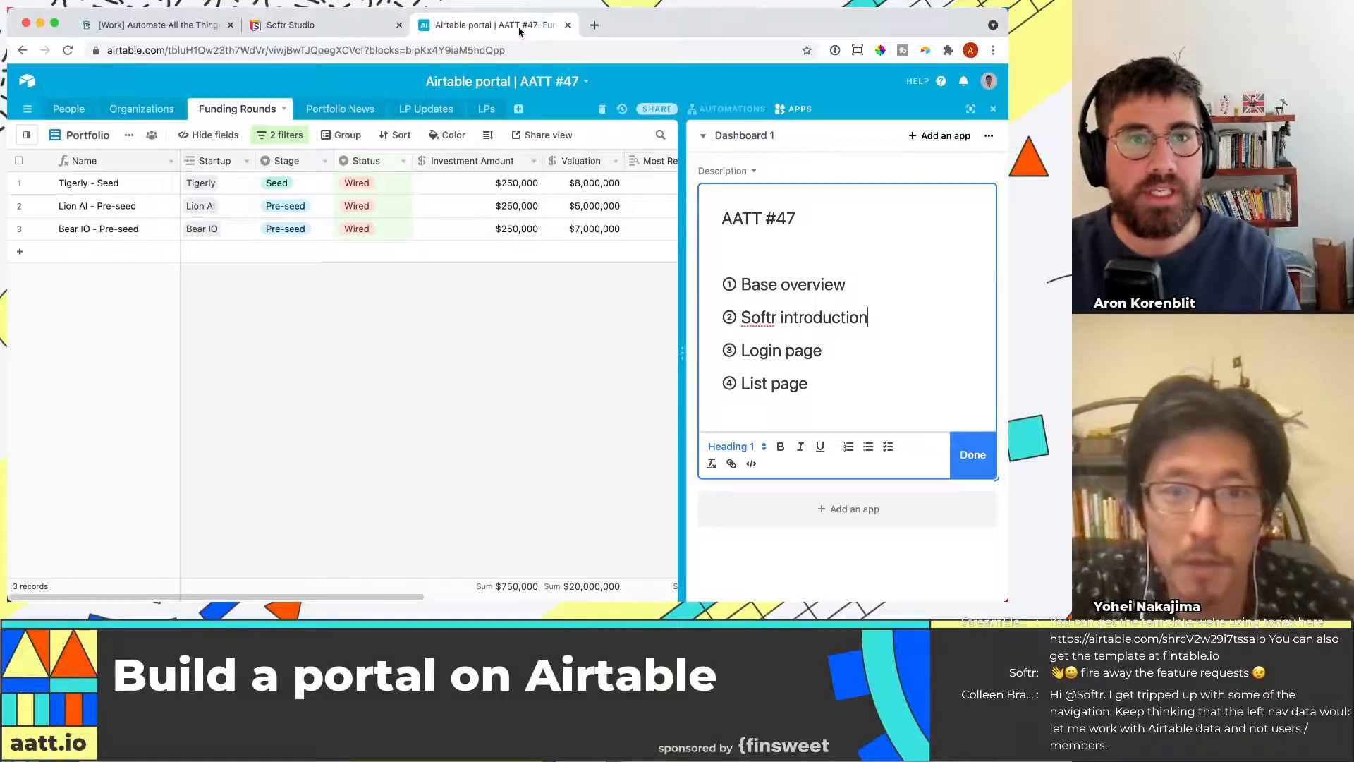
pyautogui.click(299, 29)
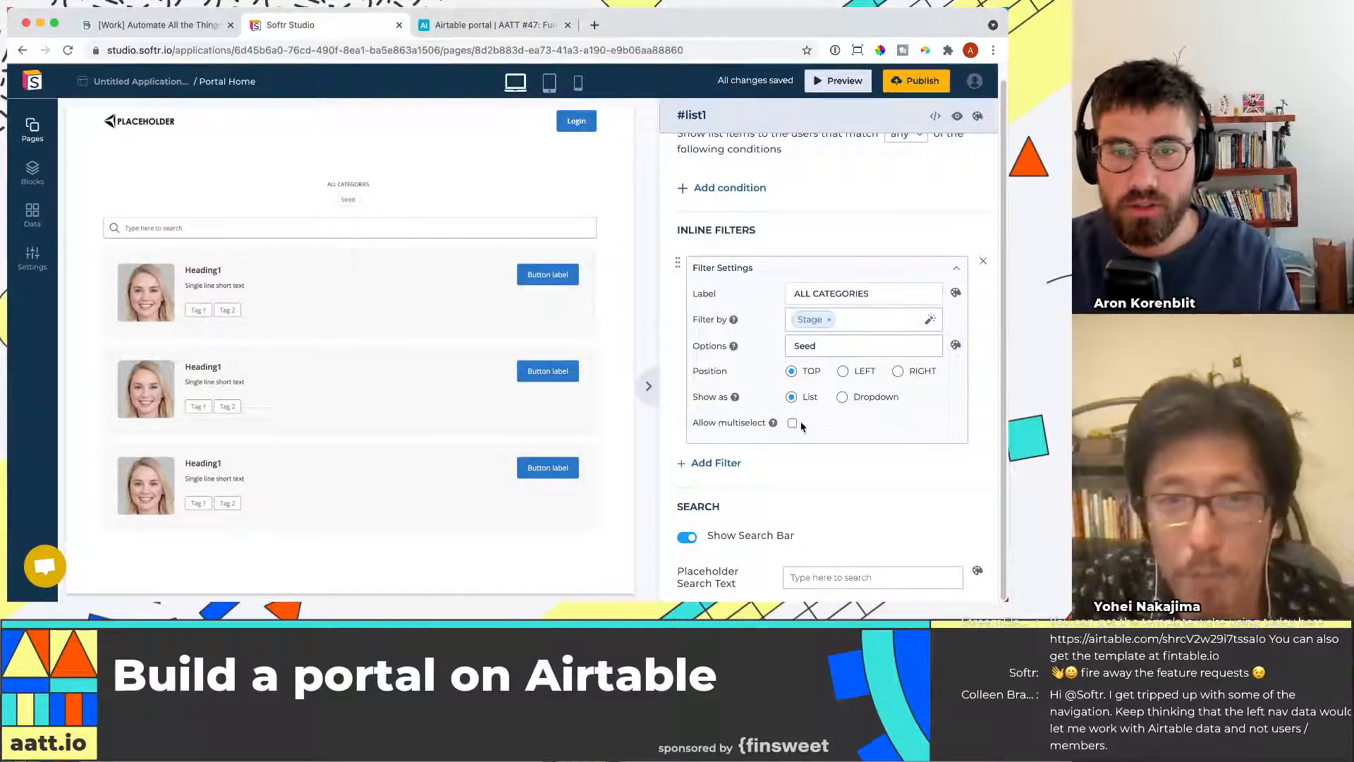
pyautogui.click(875, 345)
pyautogui.write(';')
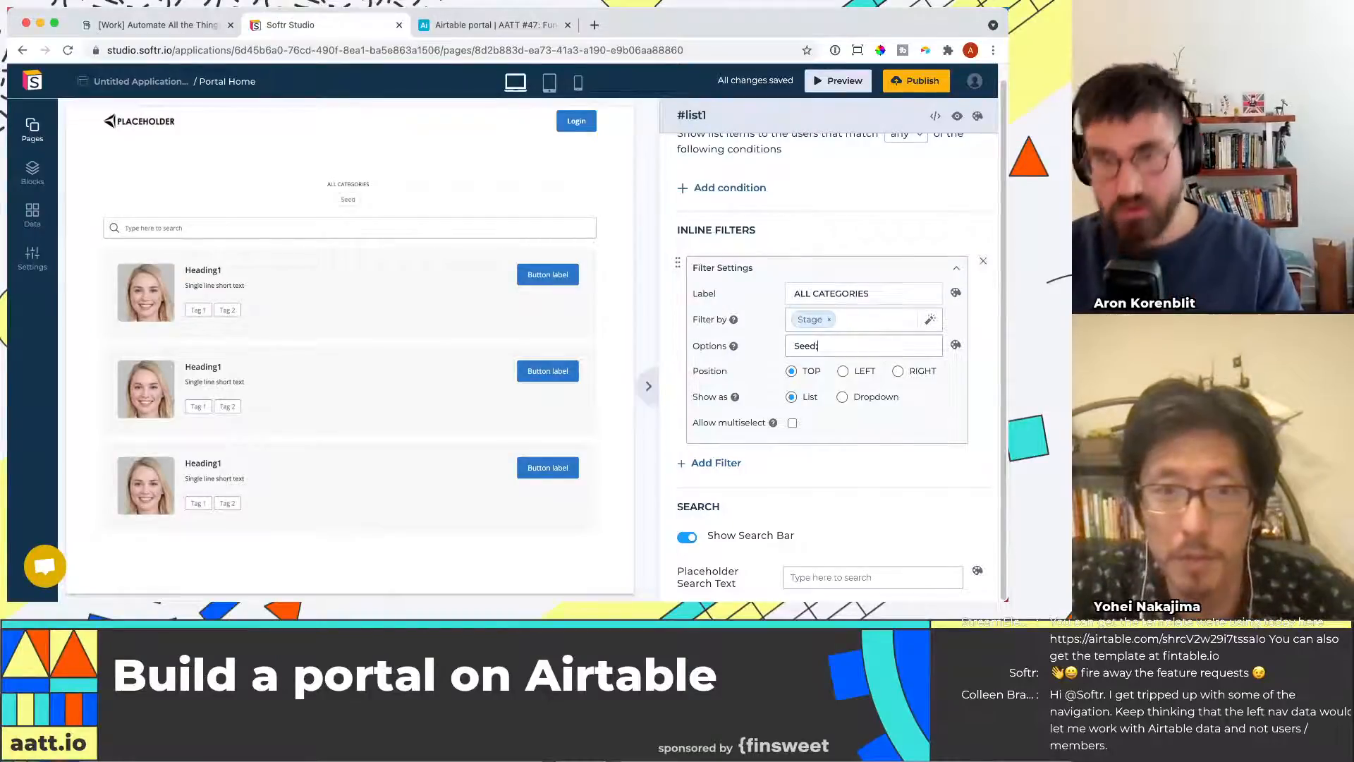
pyautogui.write('Pre-')
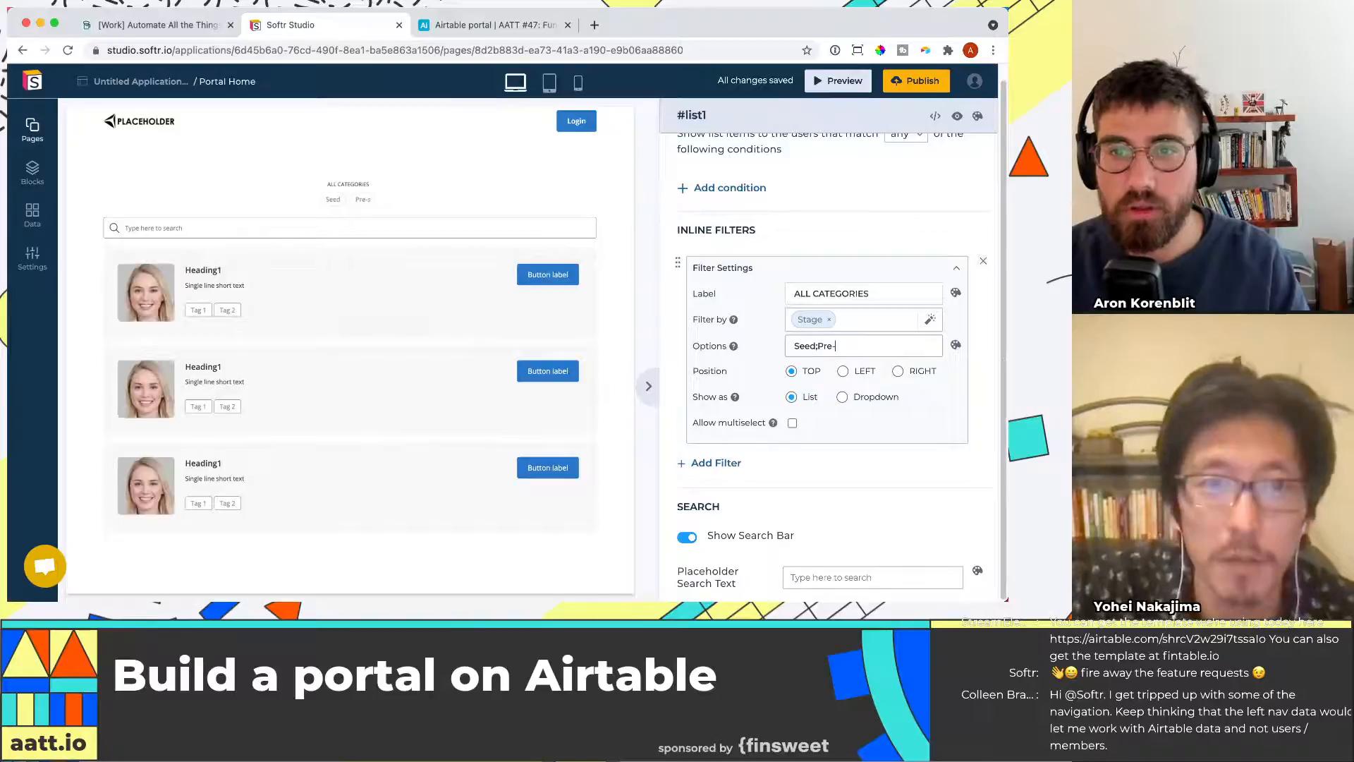
pyautogui.write('Seed')
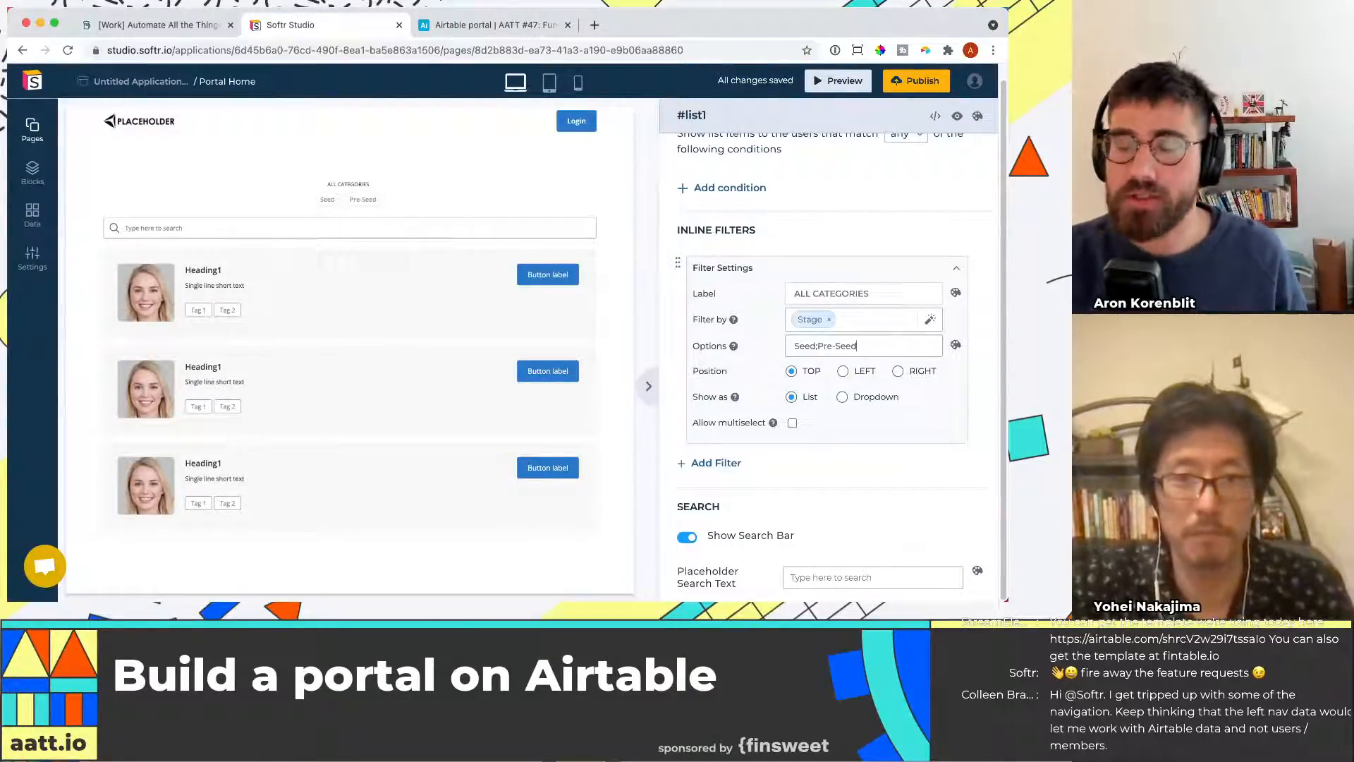
# Position the inline filter to the left of the list
pyautogui.scroll(-2, 744, 455)
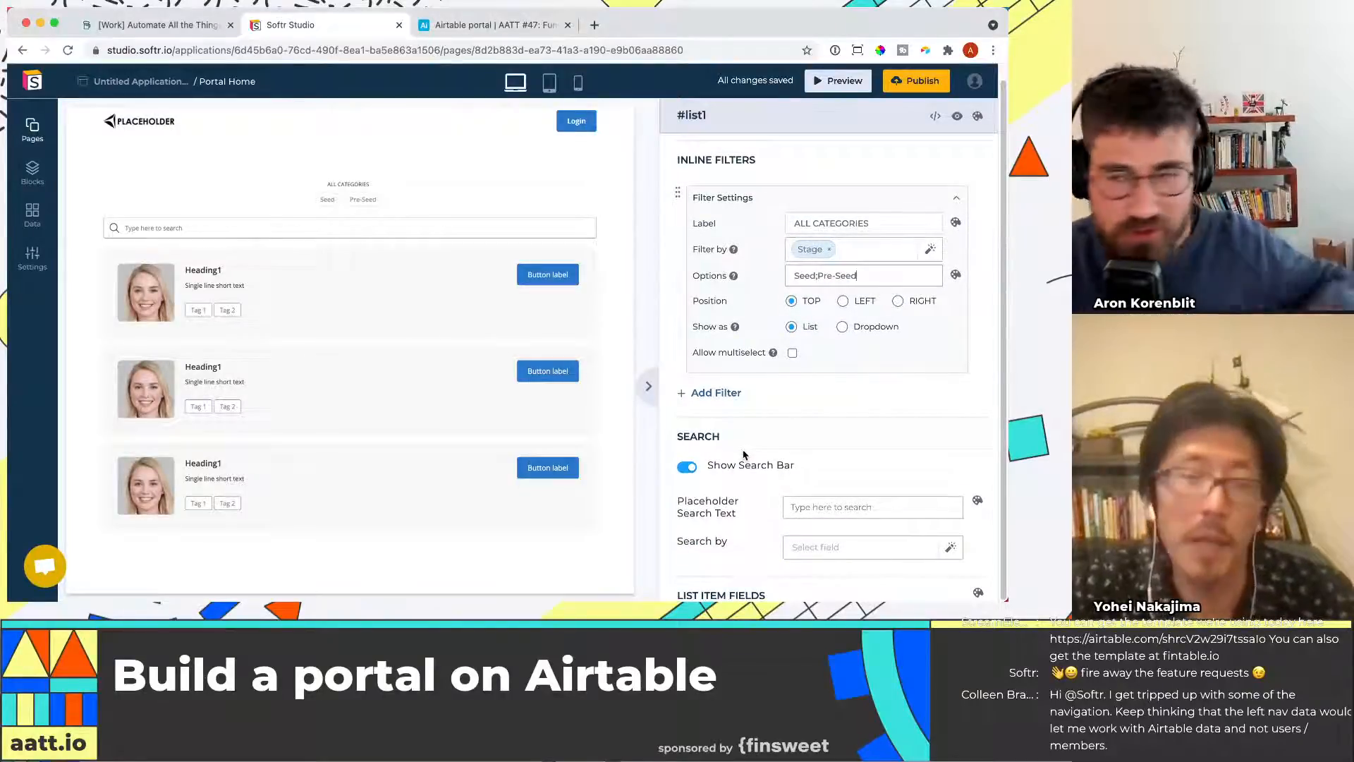
pyautogui.scroll(-1, 776, 487)
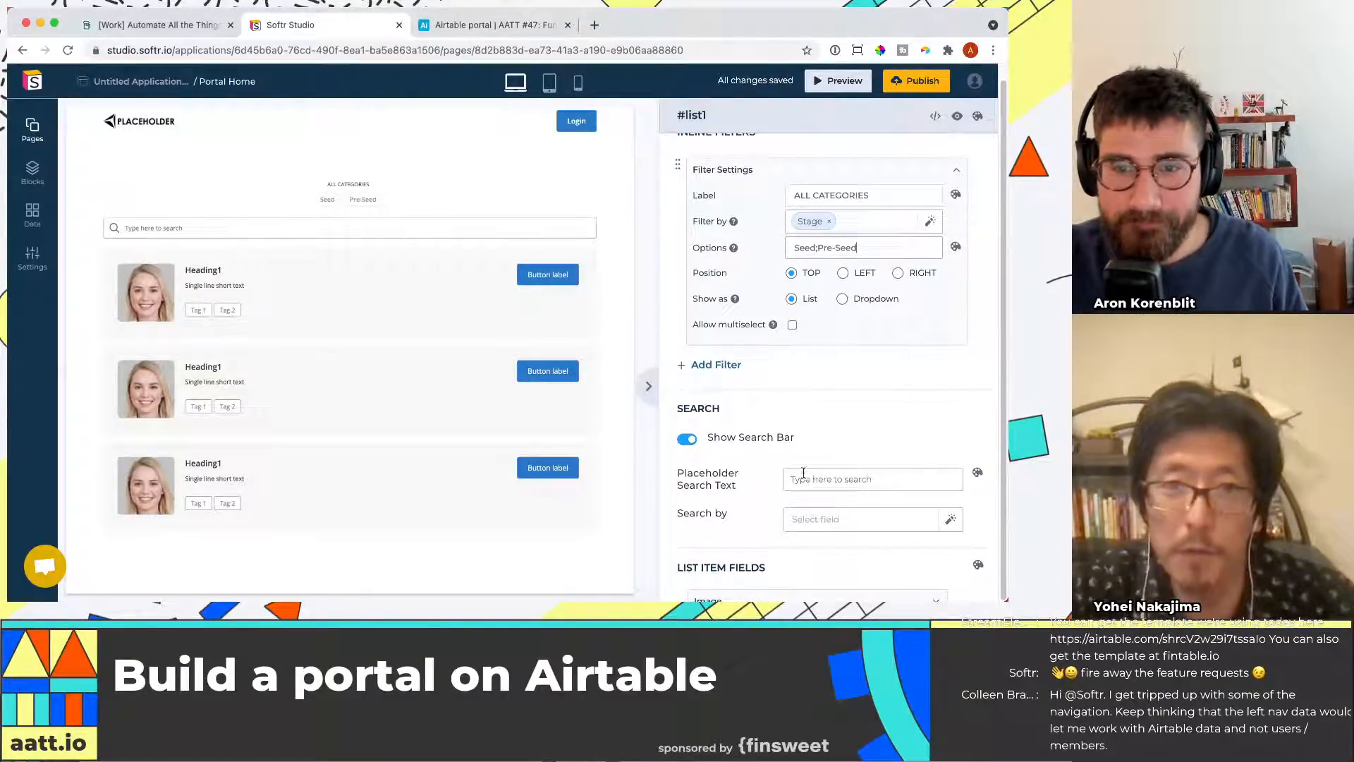
pyautogui.scroll(1, 819, 409)
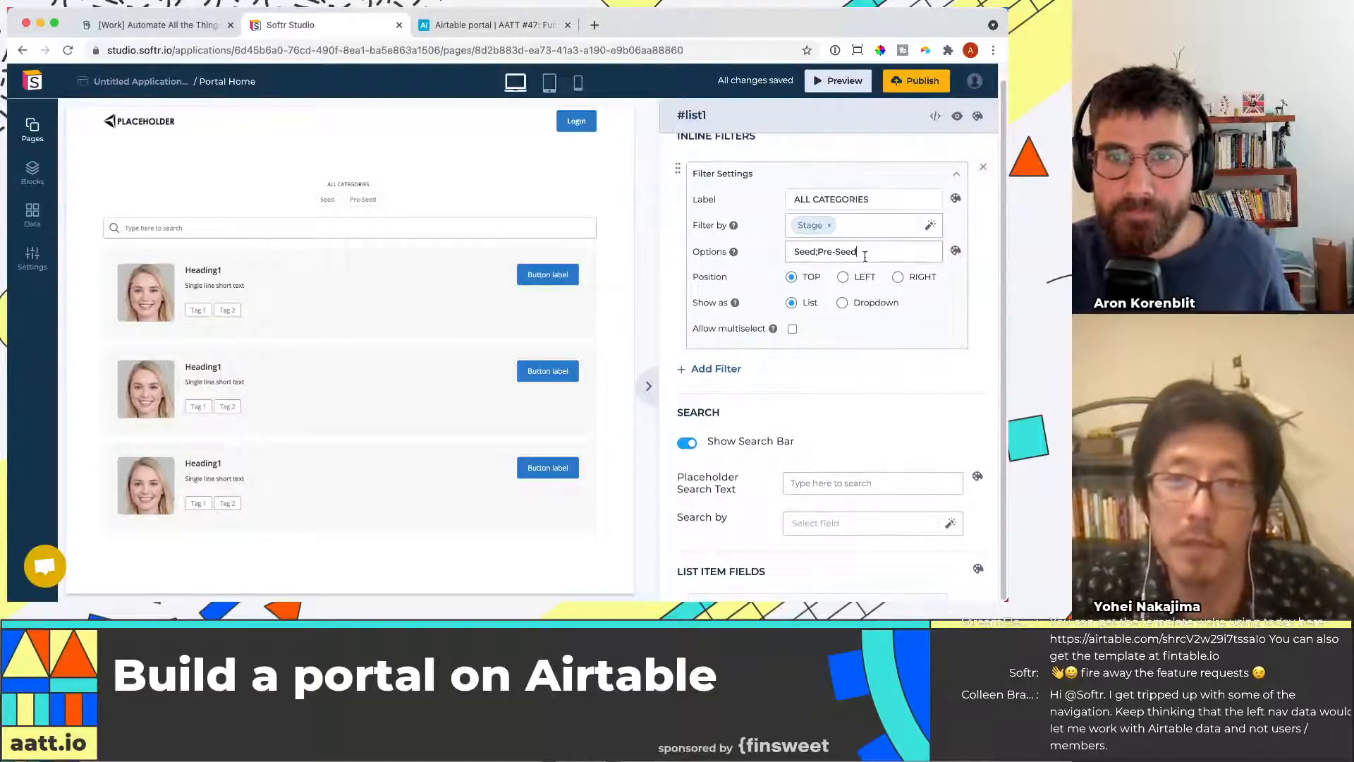
pyautogui.click(843, 277)
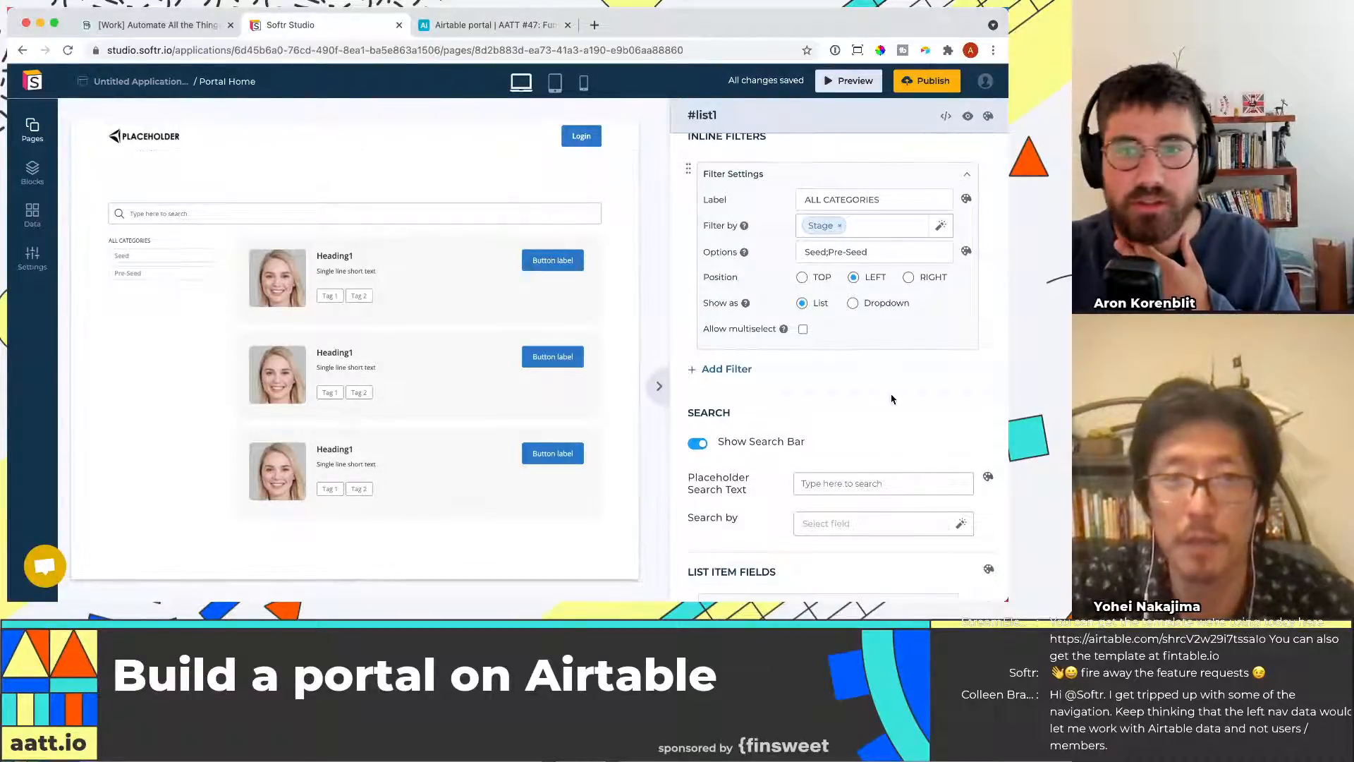
# Review the list settings and the Funding Rounds table's fields in Airtable
pyautogui.scroll(1, 892, 399)
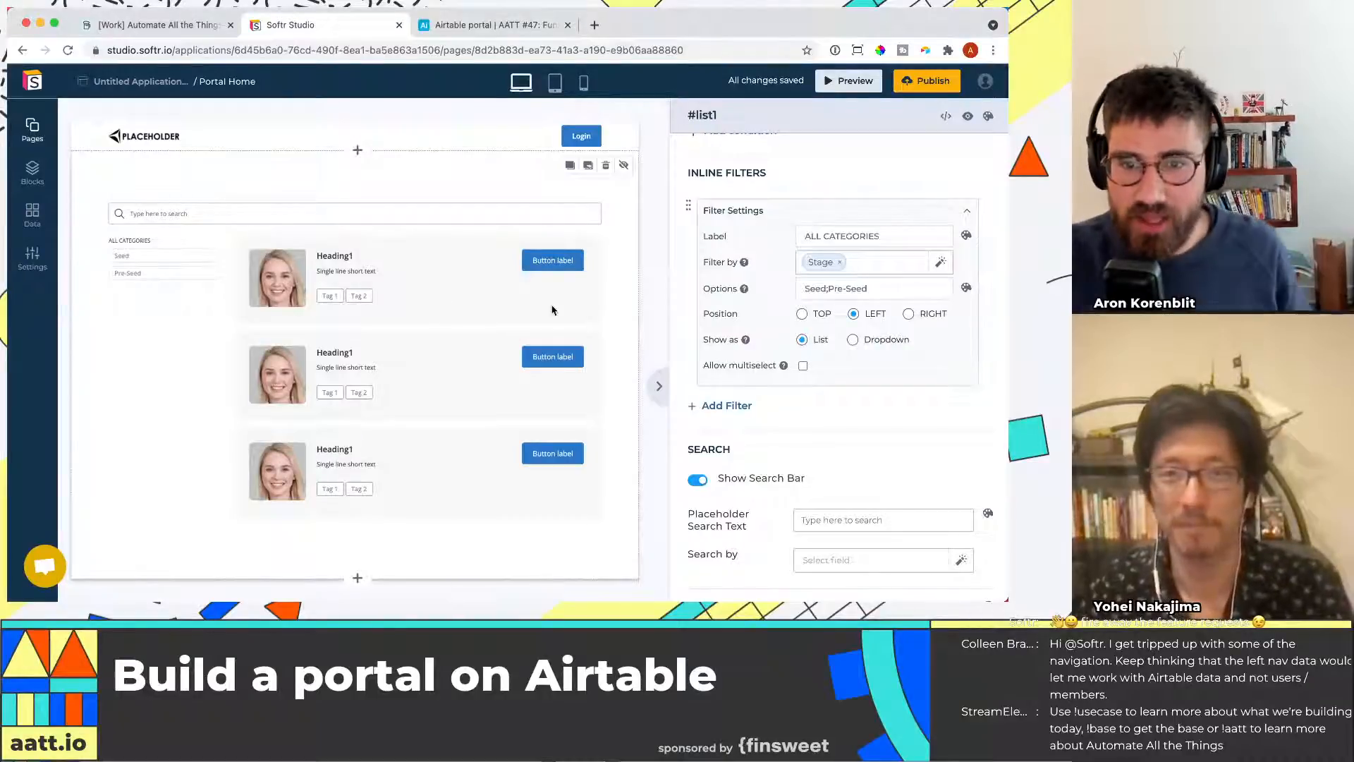
pyautogui.scroll(-3, 814, 420)
pyautogui.scroll(-1, 815, 420)
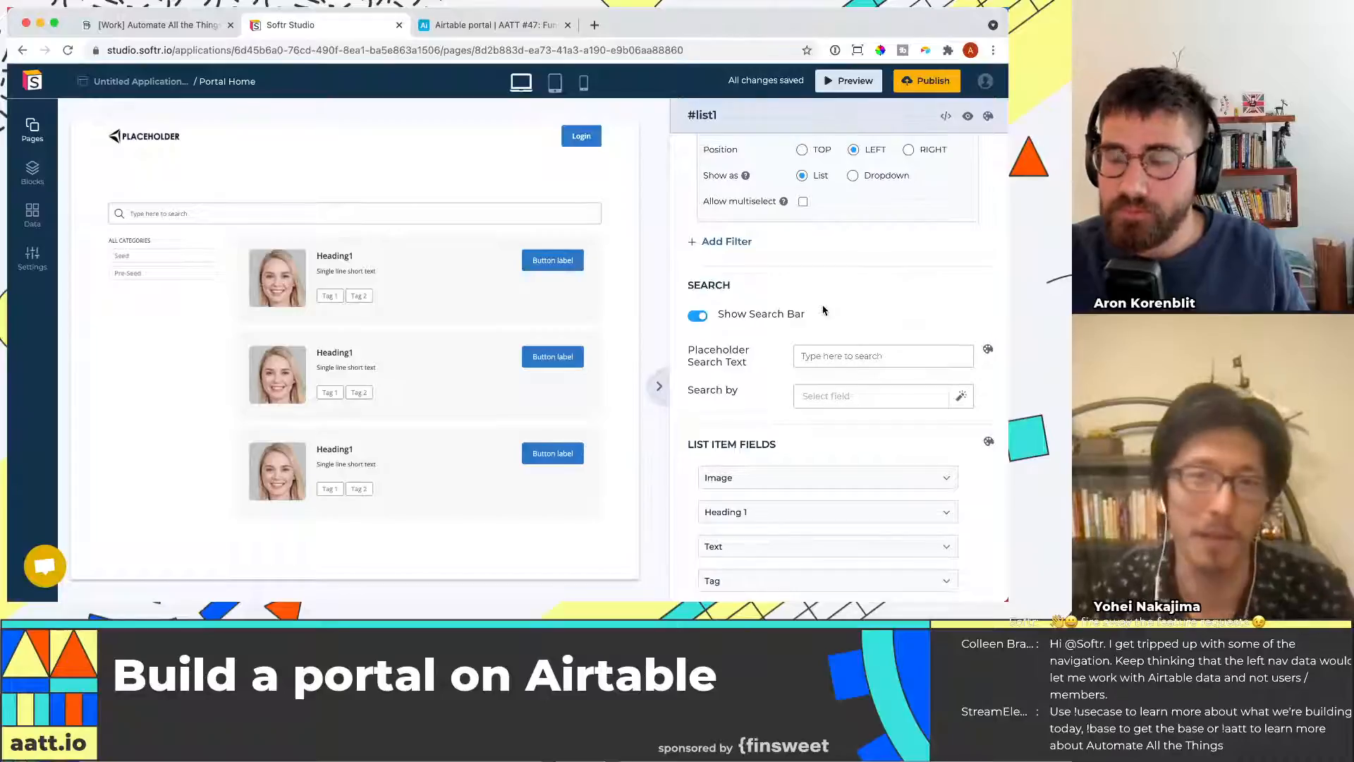
pyautogui.scroll(-1, 782, 344)
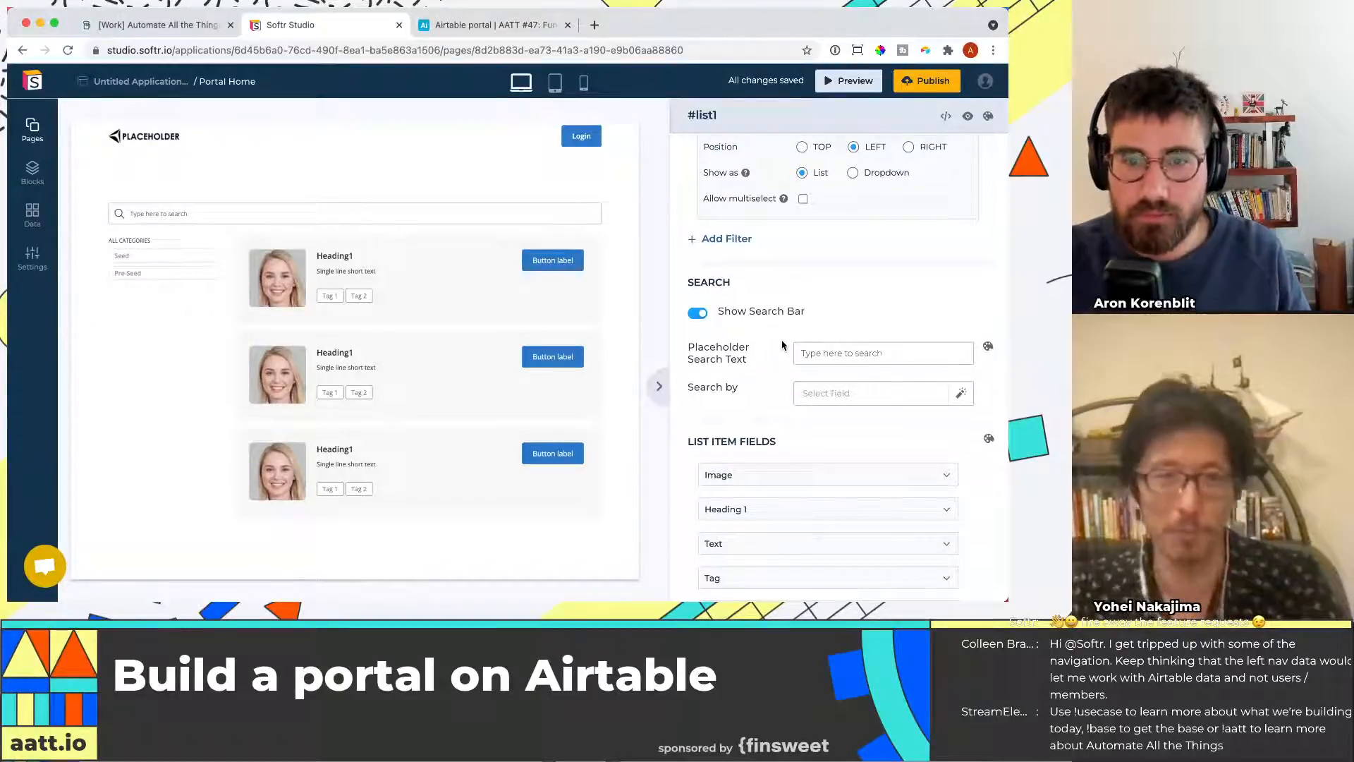
pyautogui.scroll(-3, 782, 345)
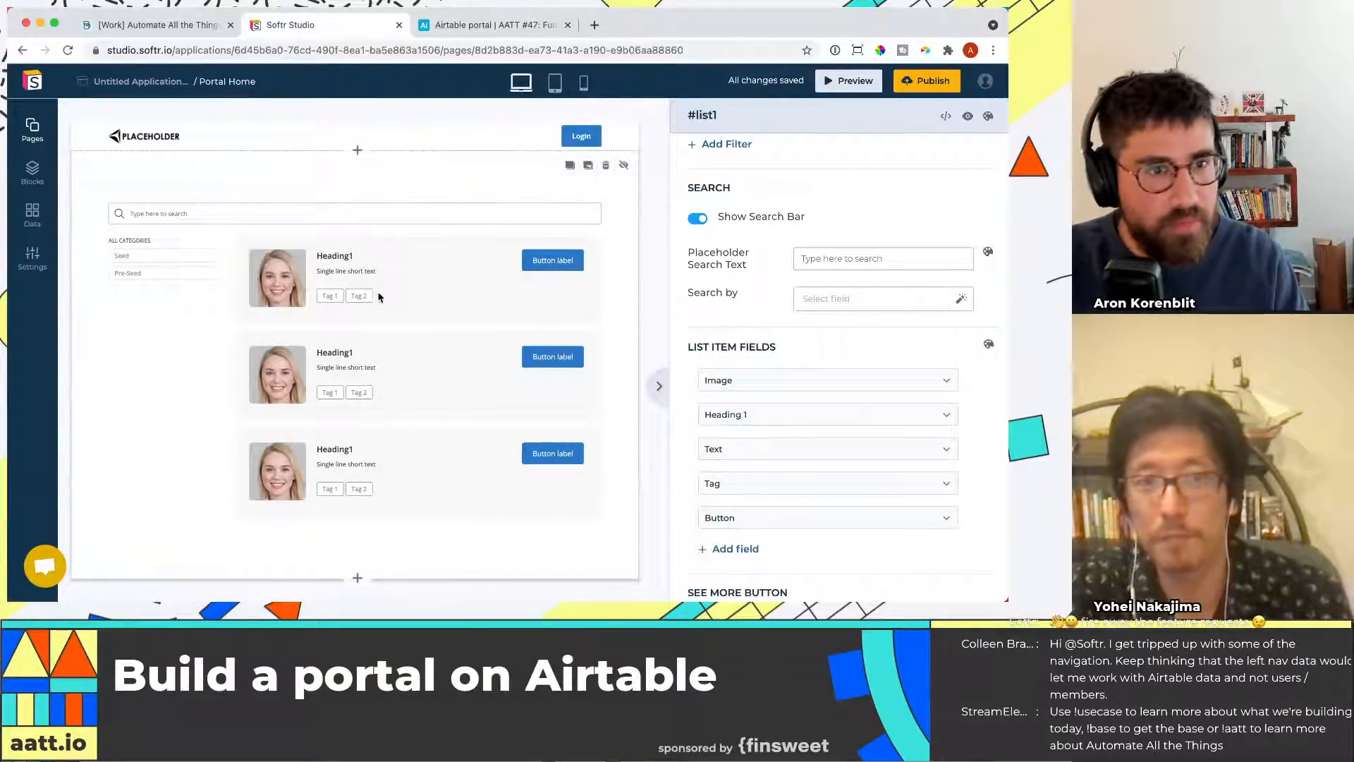
pyautogui.click(494, 24)
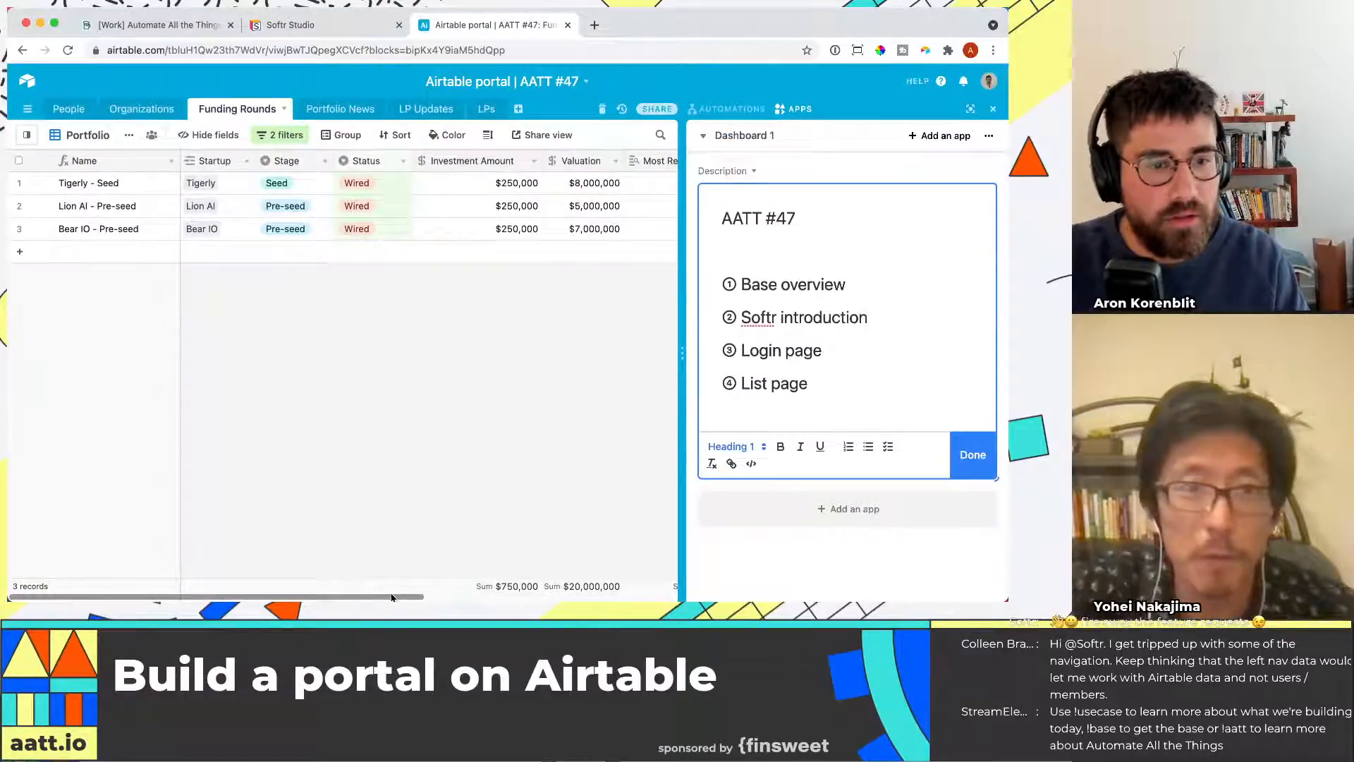
pyautogui.hscroll(5, 395, 589)
pyautogui.hscroll(6, 419, 598)
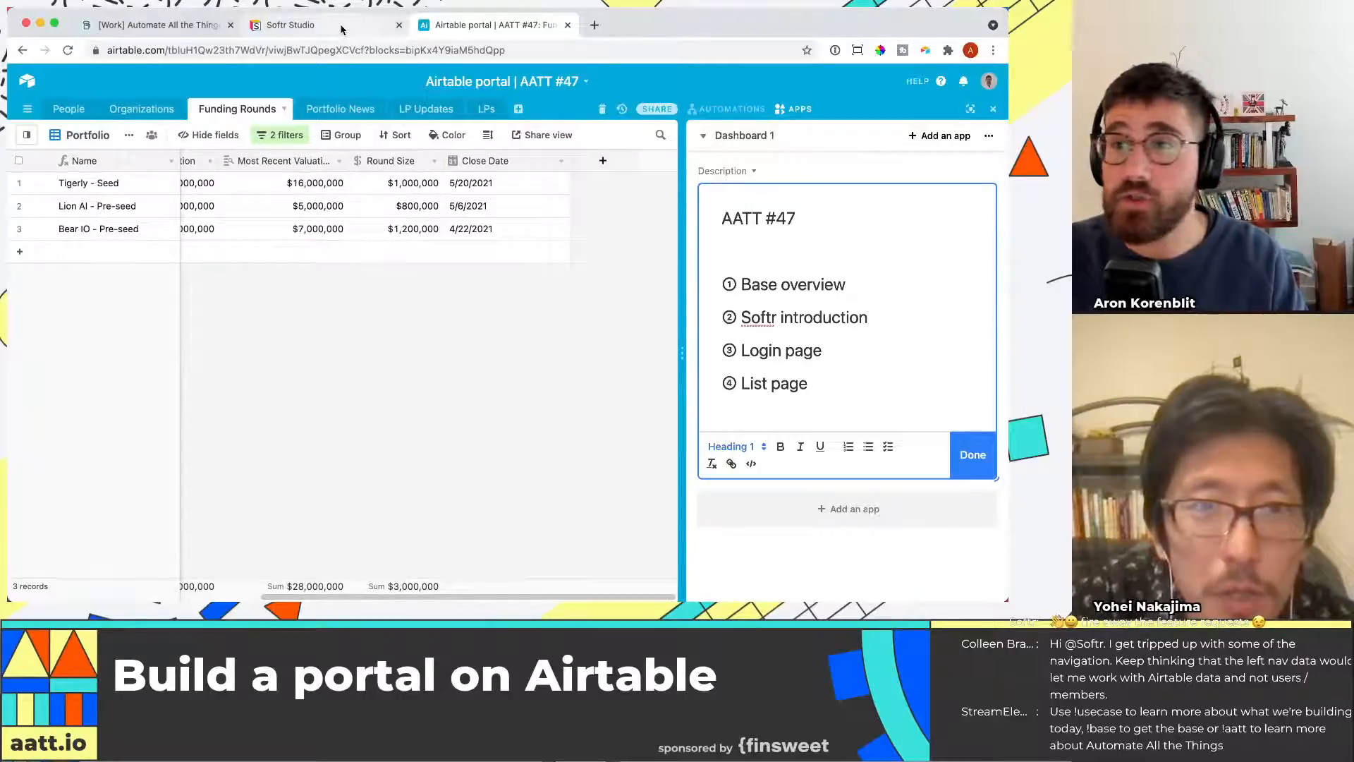
pyautogui.click(304, 25)
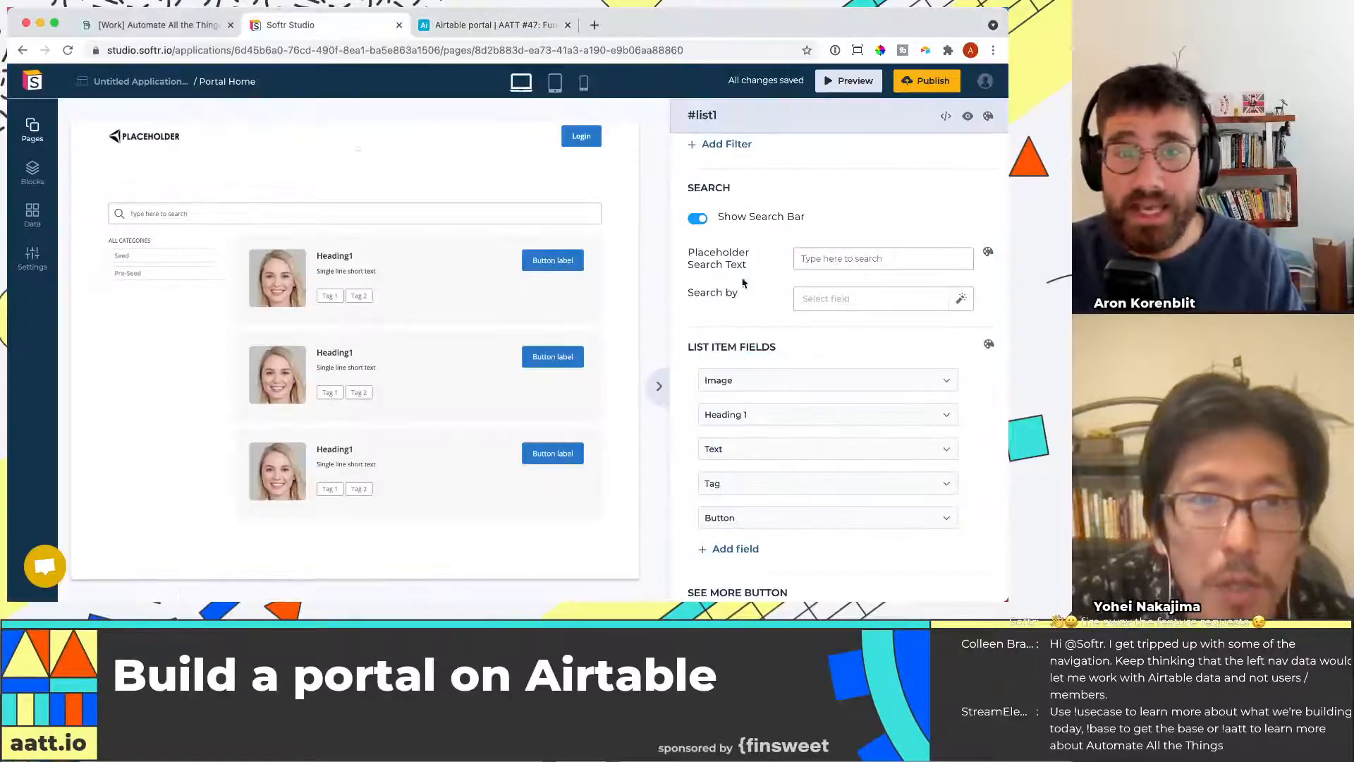
# Turn off the Image field in the list item fields
pyautogui.click(804, 416)
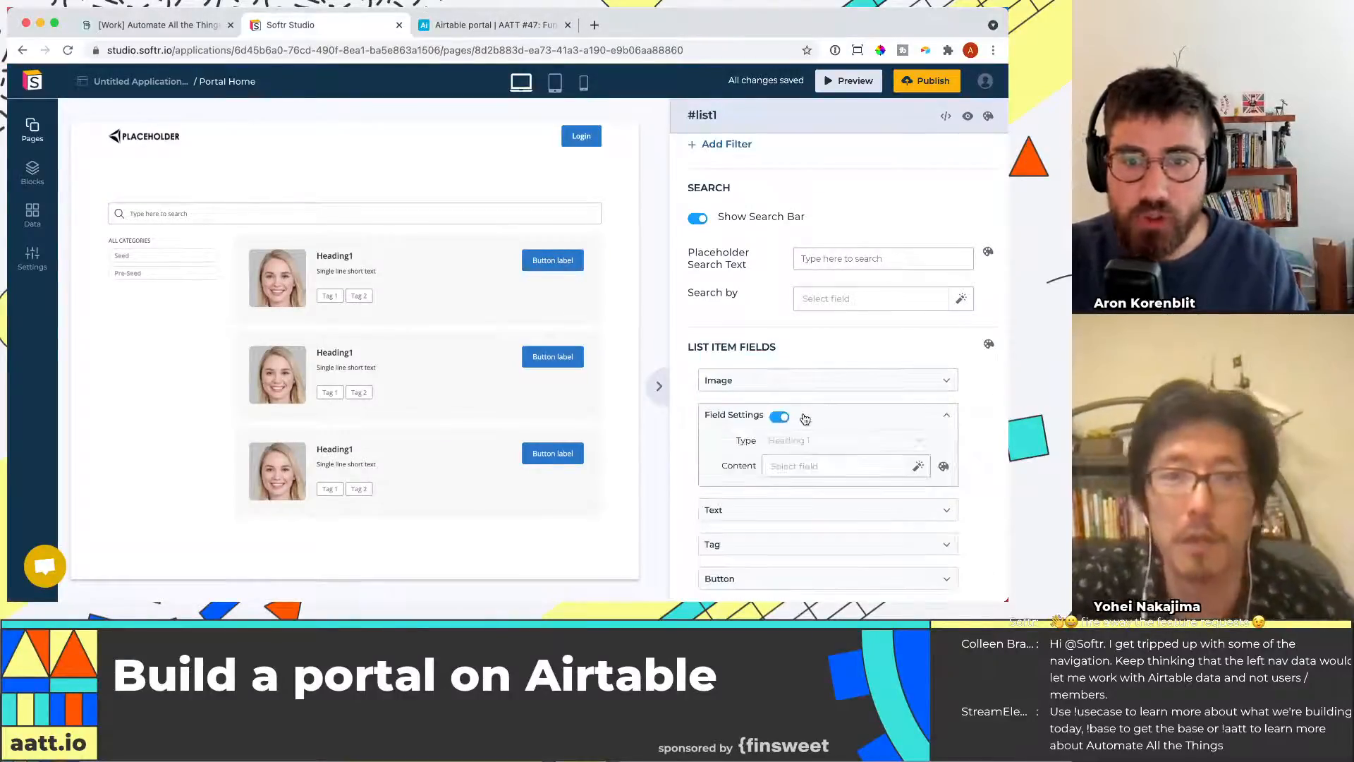
pyautogui.click(773, 383)
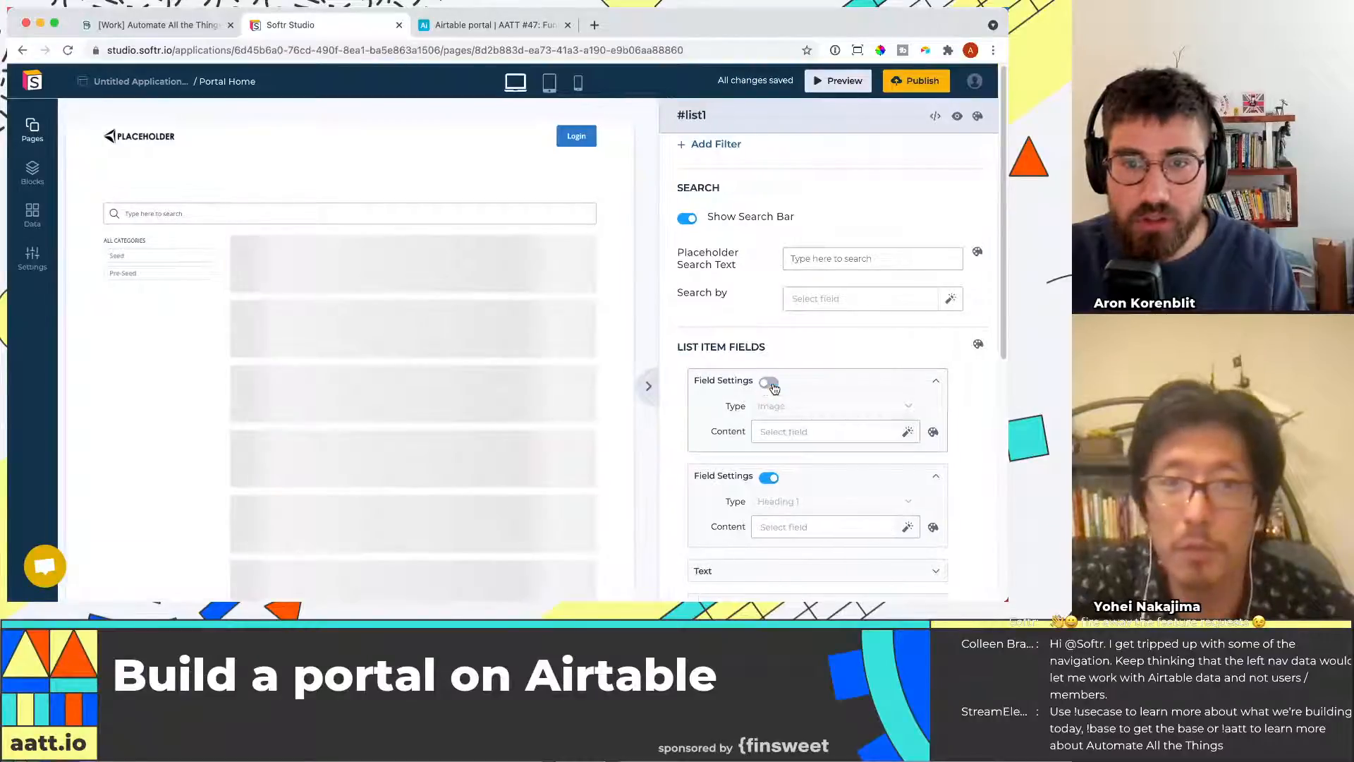
pyautogui.click(777, 382)
# Set the Heading 1 list item field's content to Name
pyautogui.scroll(-2, 826, 434)
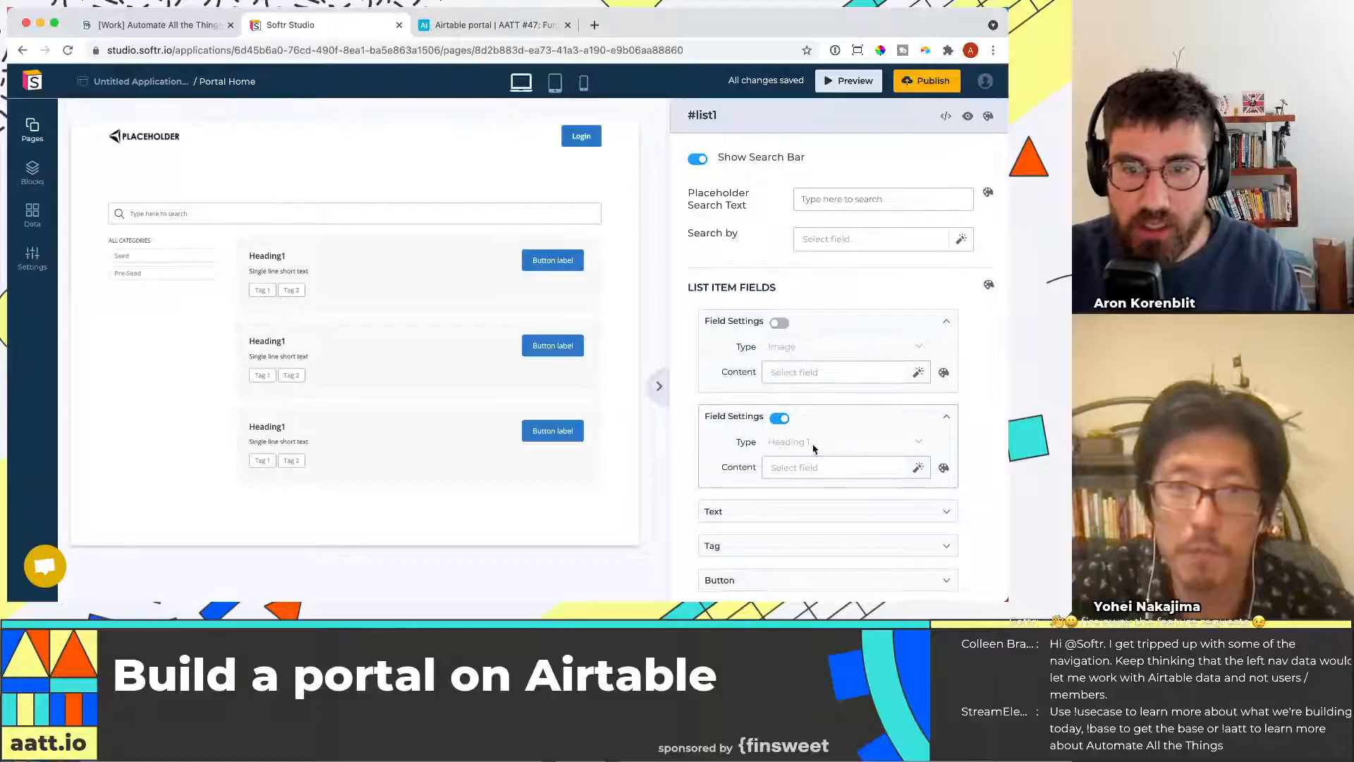
pyautogui.click(799, 469)
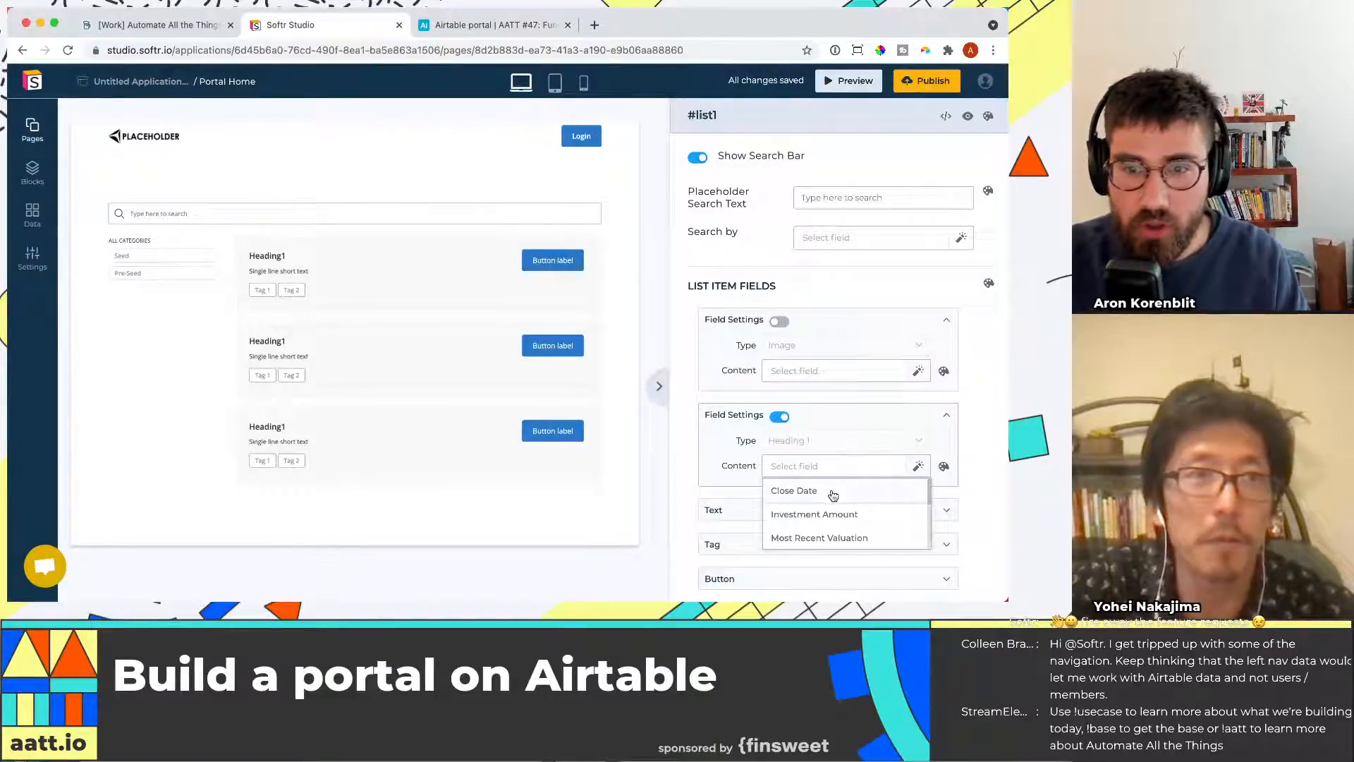
pyautogui.scroll(-3, 846, 508)
pyautogui.click(845, 498)
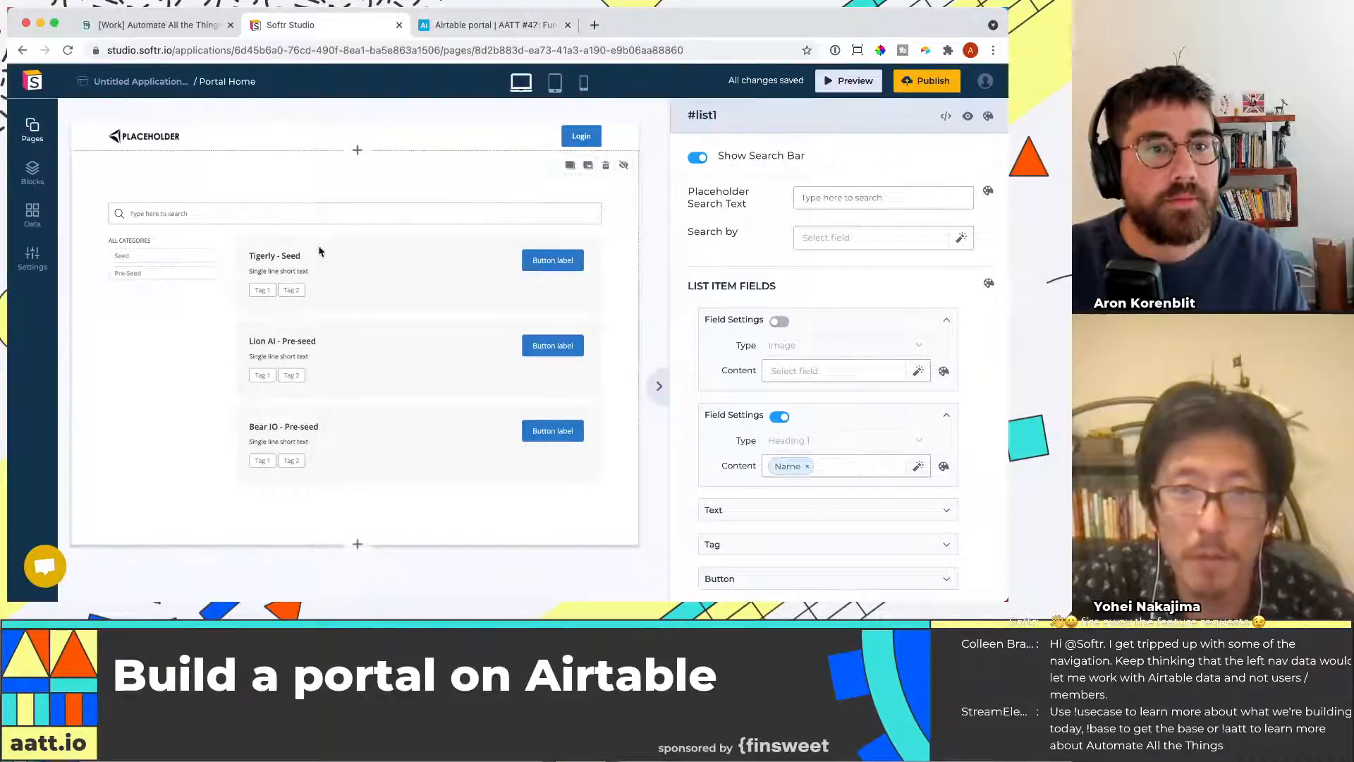
# Inspect the funding round records and their columns in the Airtable base
pyautogui.scroll(-2, 811, 479)
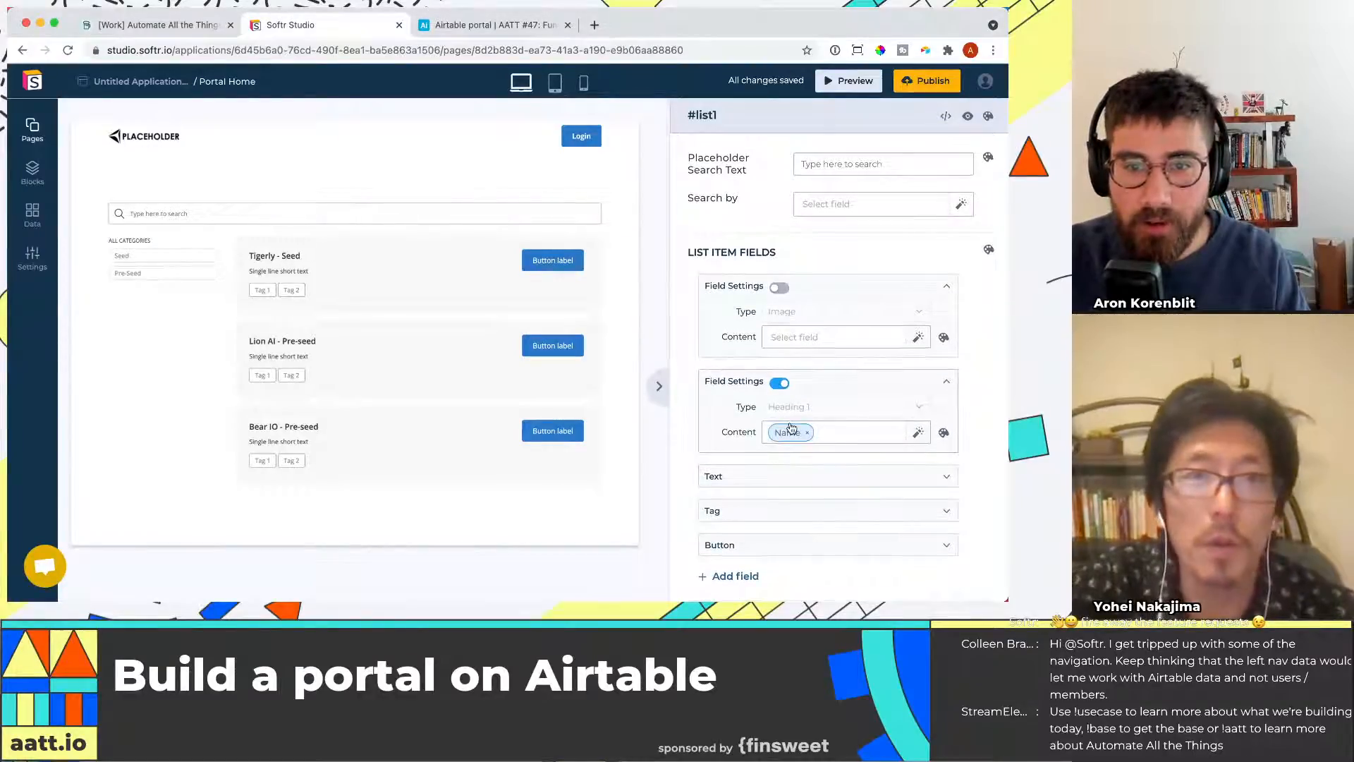
pyautogui.click(487, 25)
pyautogui.click(317, 209)
pyautogui.press('Left')
pyautogui.press('Left')
pyautogui.press('Left')
pyautogui.press('Left')
pyautogui.press('Left')
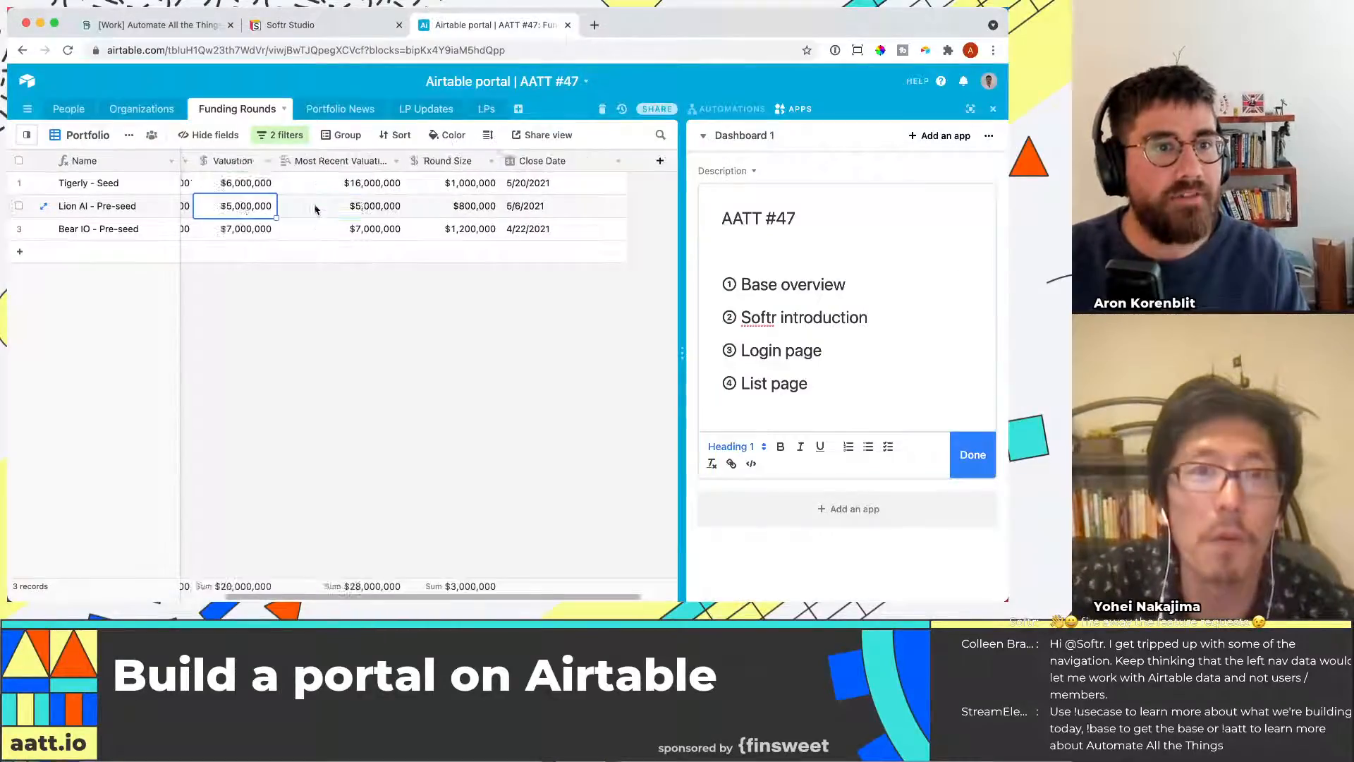
pyautogui.click(355, 27)
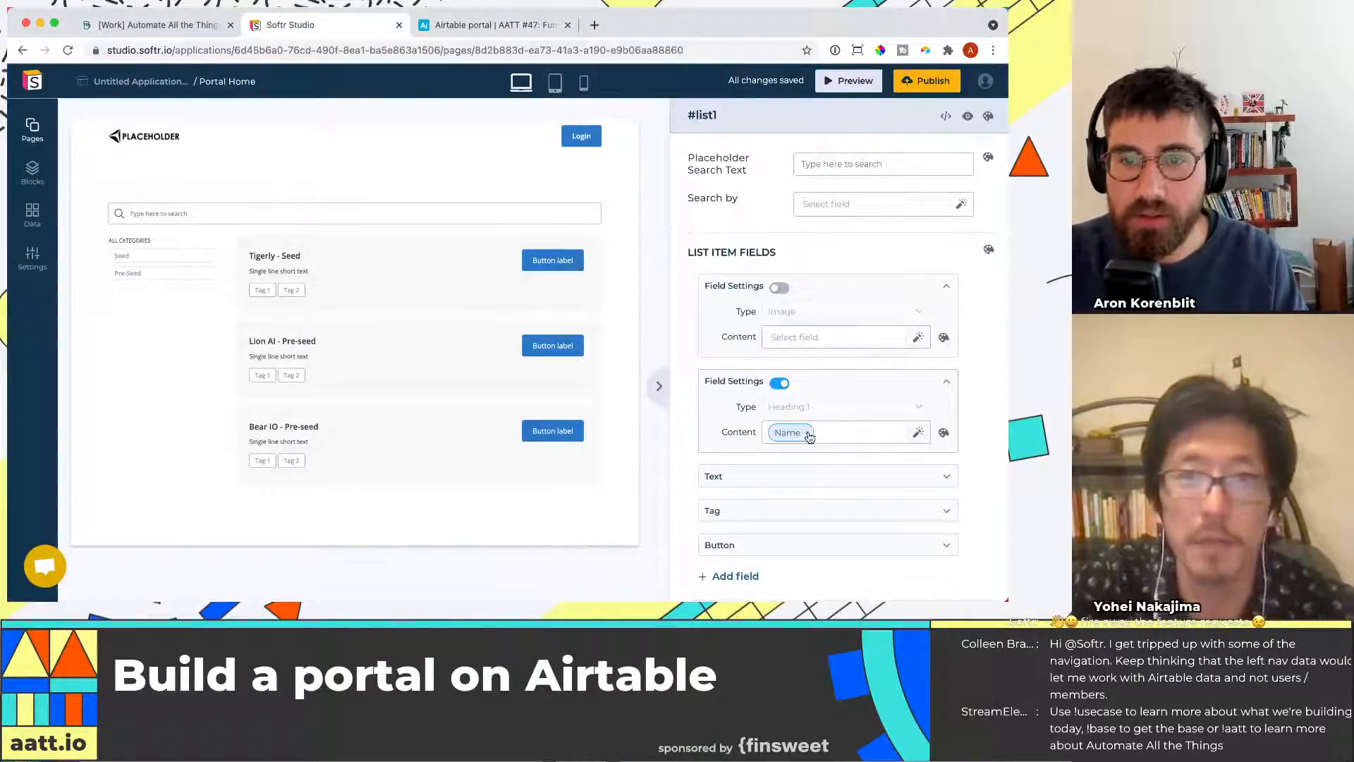
# Remove Name from the Heading 1 field's content and browse the available fields
pyautogui.click(807, 432)
pyautogui.click(841, 436)
pyautogui.scroll(-2, 857, 508)
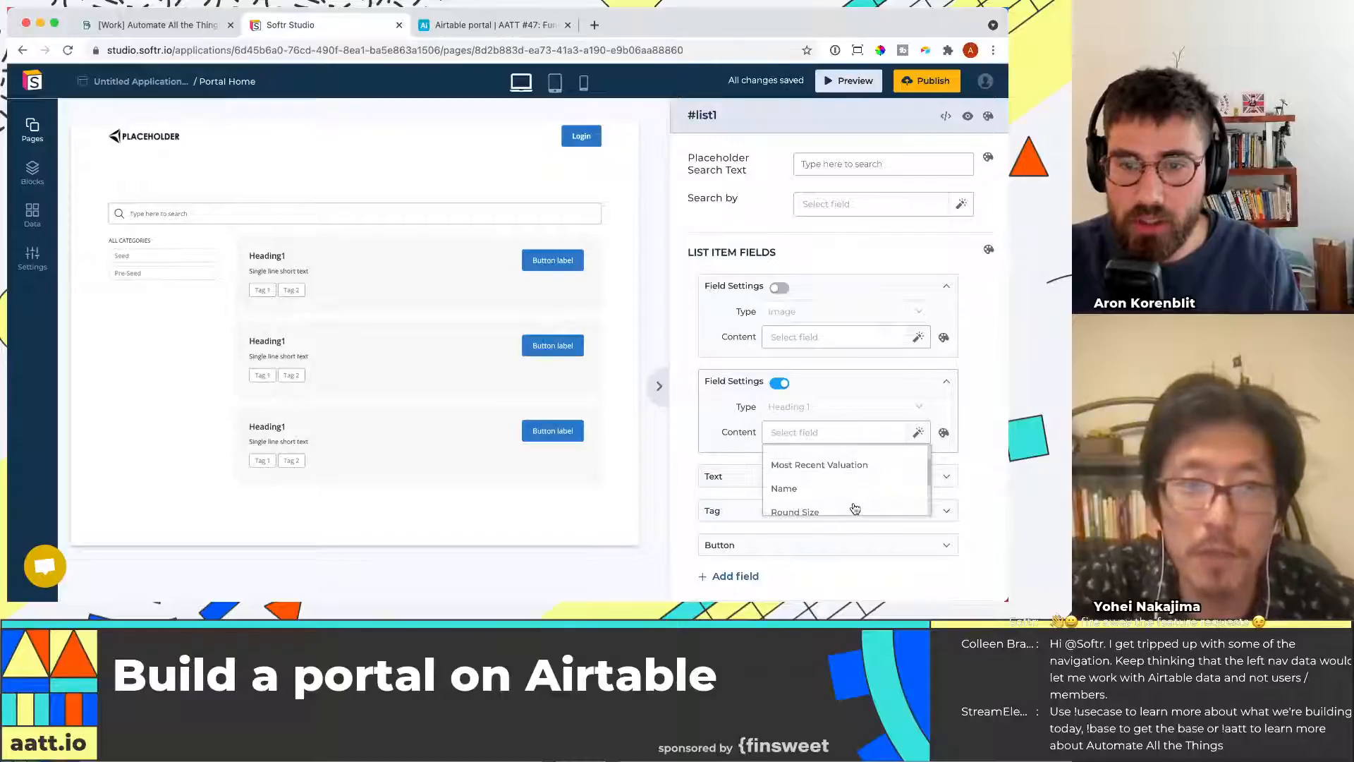
pyautogui.click(813, 433)
pyautogui.click(839, 434)
pyautogui.scroll(-5, 832, 487)
pyautogui.scroll(-2, 829, 501)
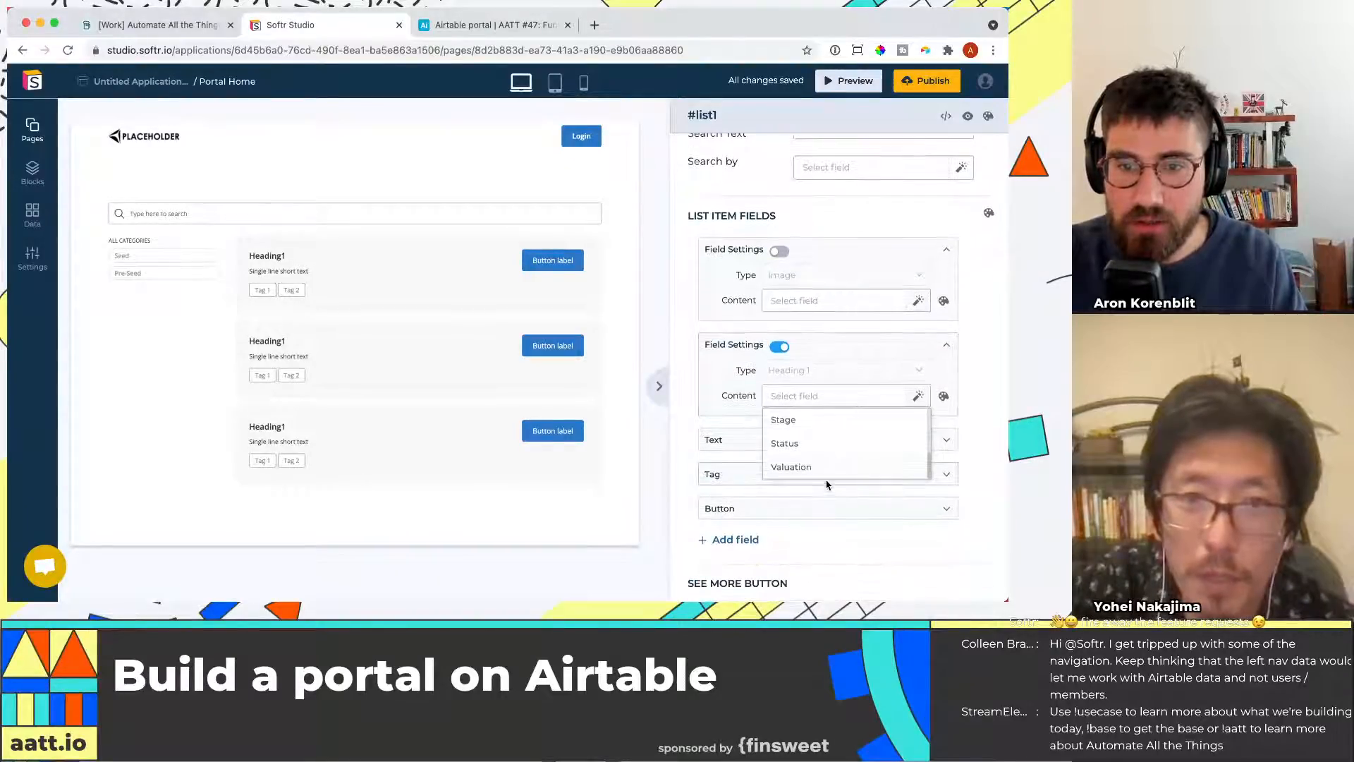
pyautogui.scroll(3, 823, 472)
pyautogui.scroll(2, 825, 467)
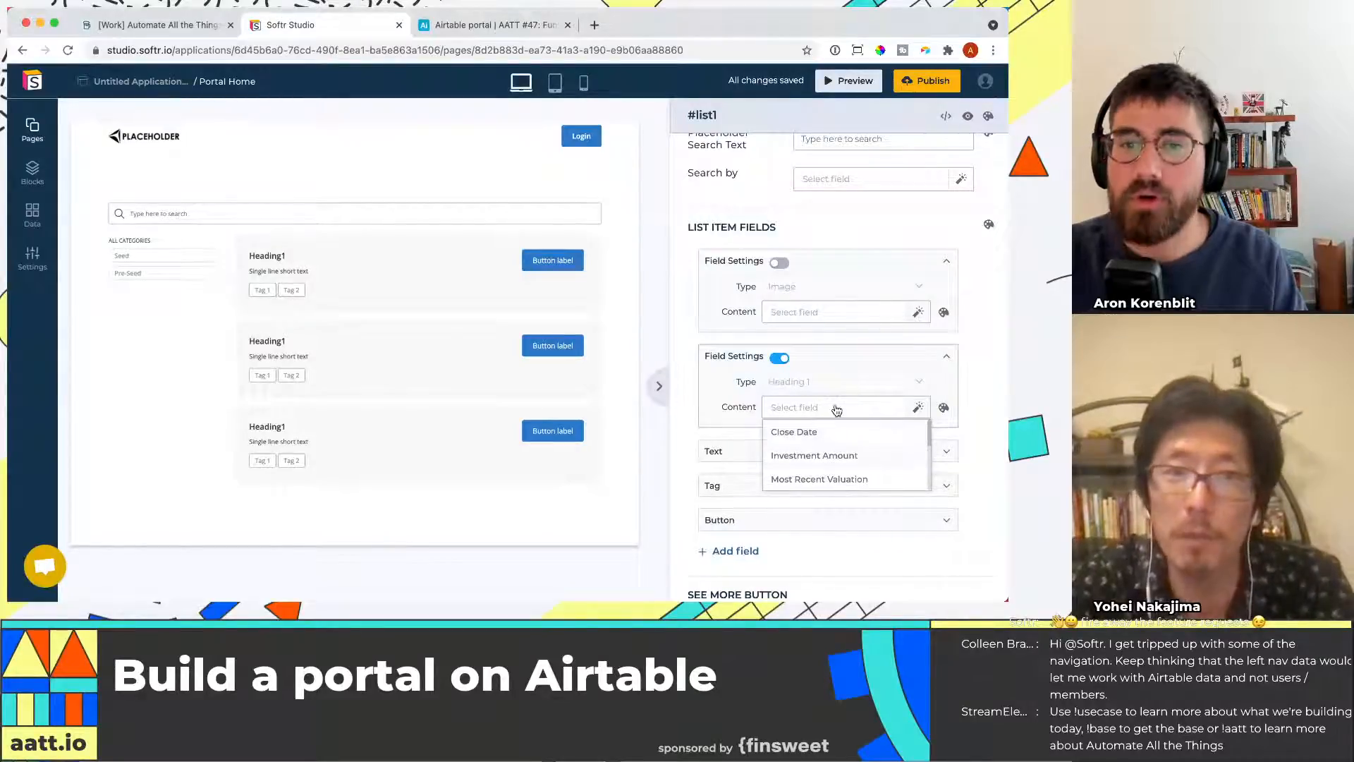
# Examine the Startup and other columns of the Funding Rounds table and hide the apps dashboard
pyautogui.click(452, 28)
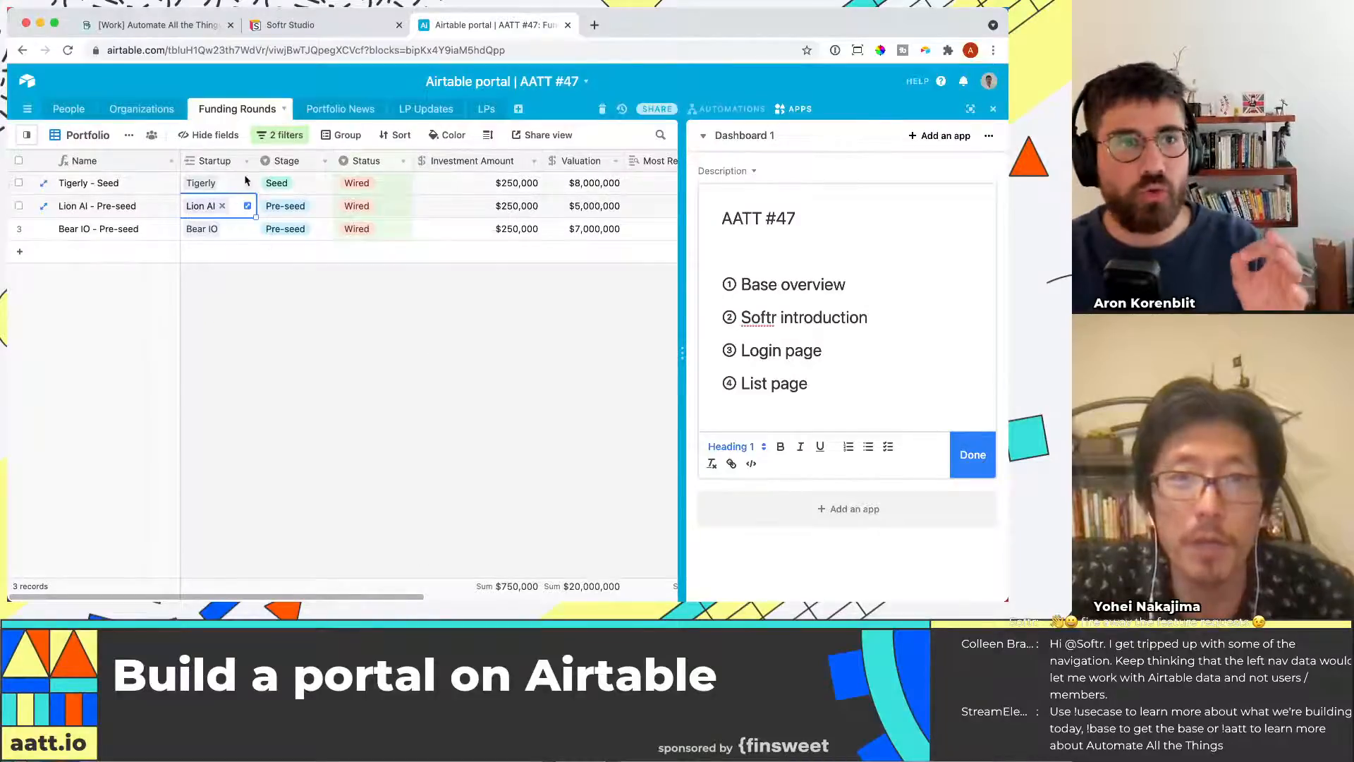
pyautogui.moveTo(237, 185); pyautogui.dragTo(233, 230)
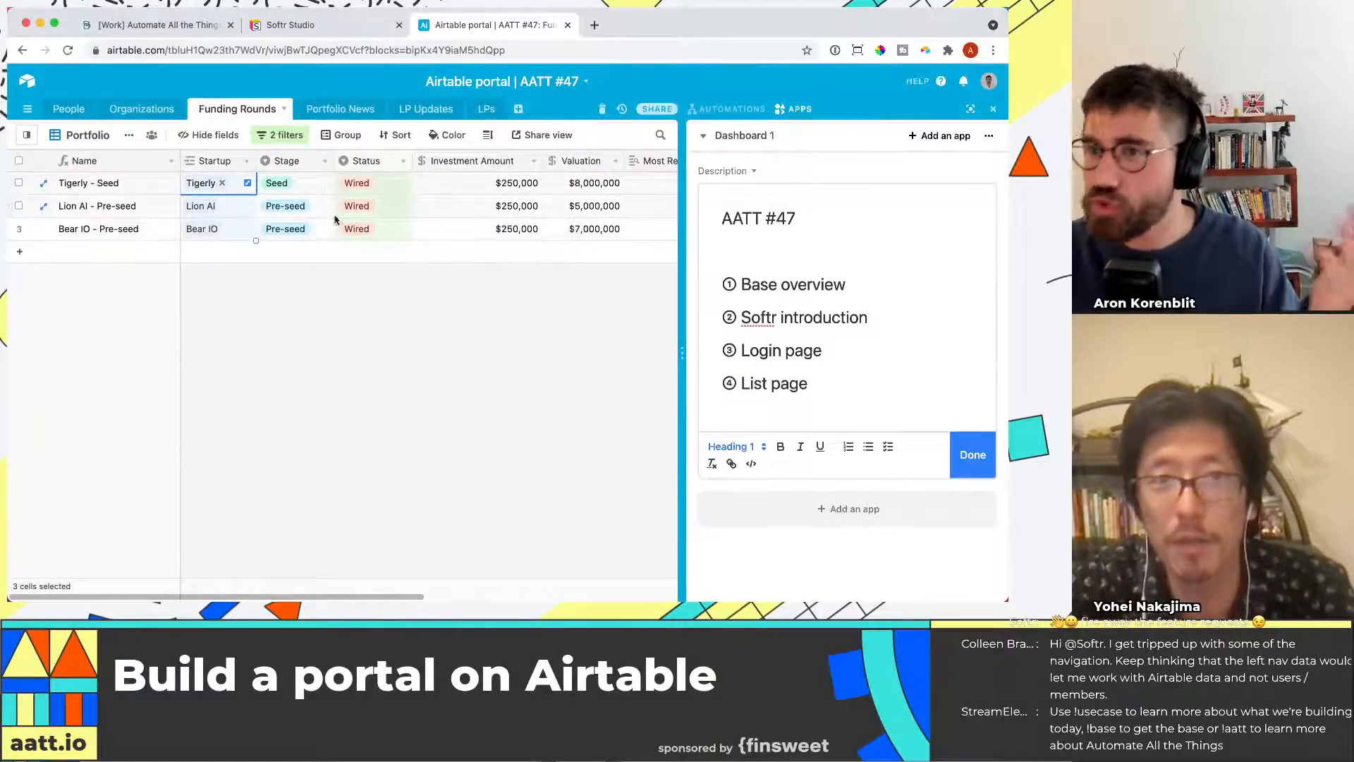
pyautogui.click(133, 191)
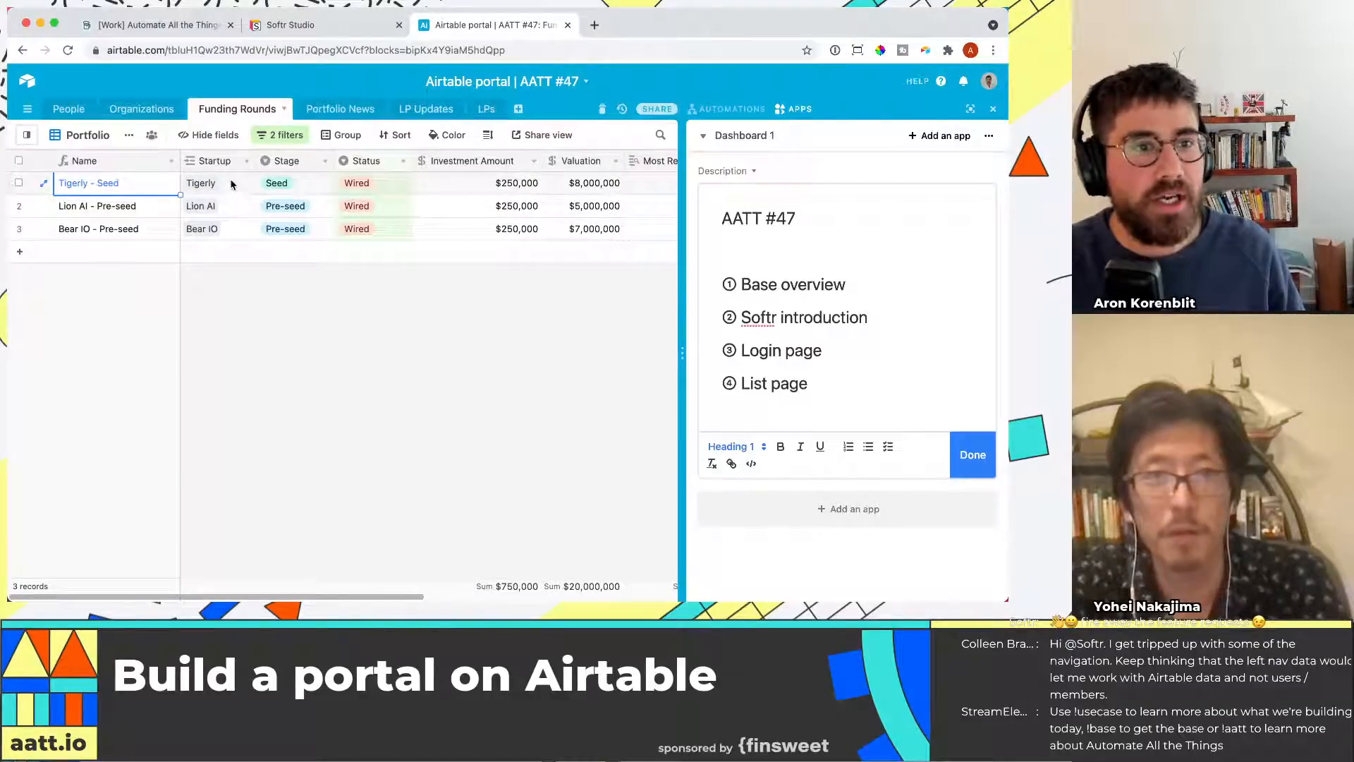
pyautogui.moveTo(224, 184); pyautogui.dragTo(216, 237)
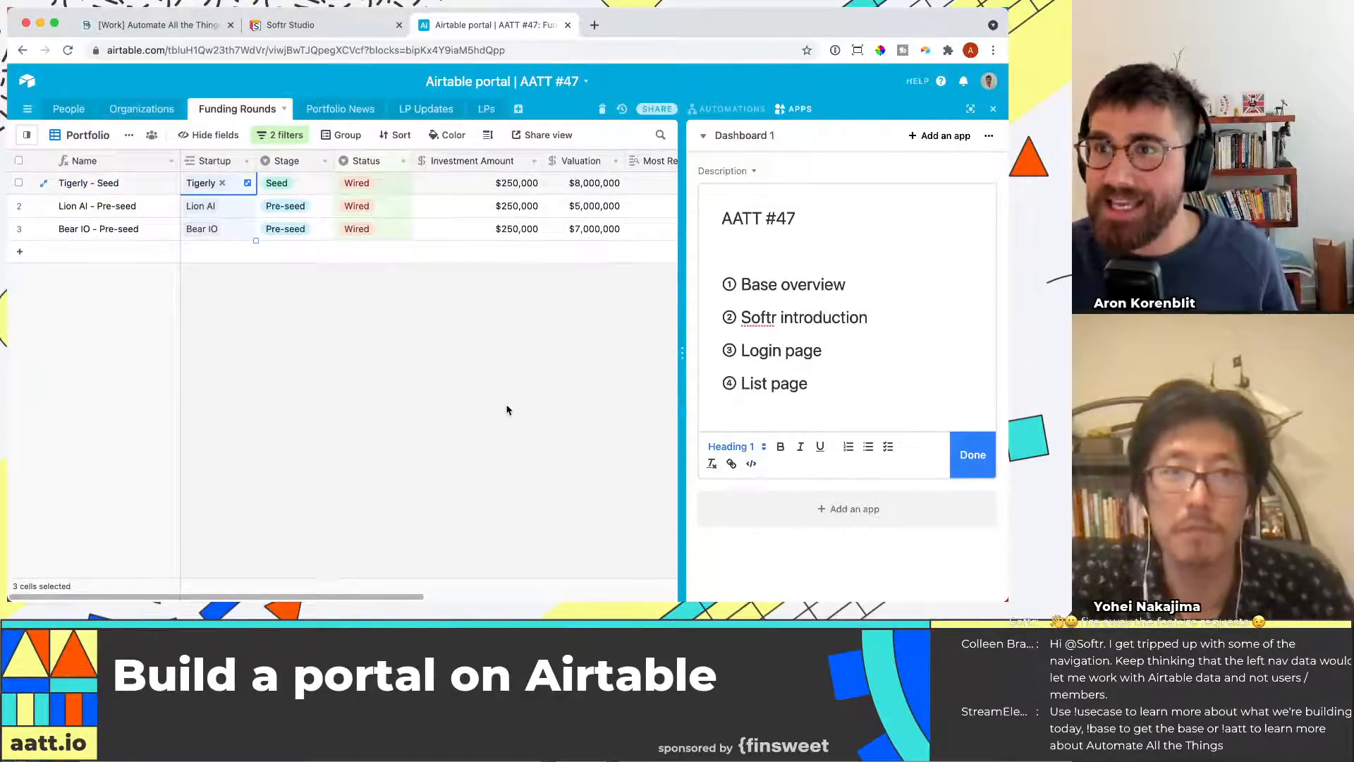
pyautogui.moveTo(415, 596); pyautogui.dragTo(573, 594)
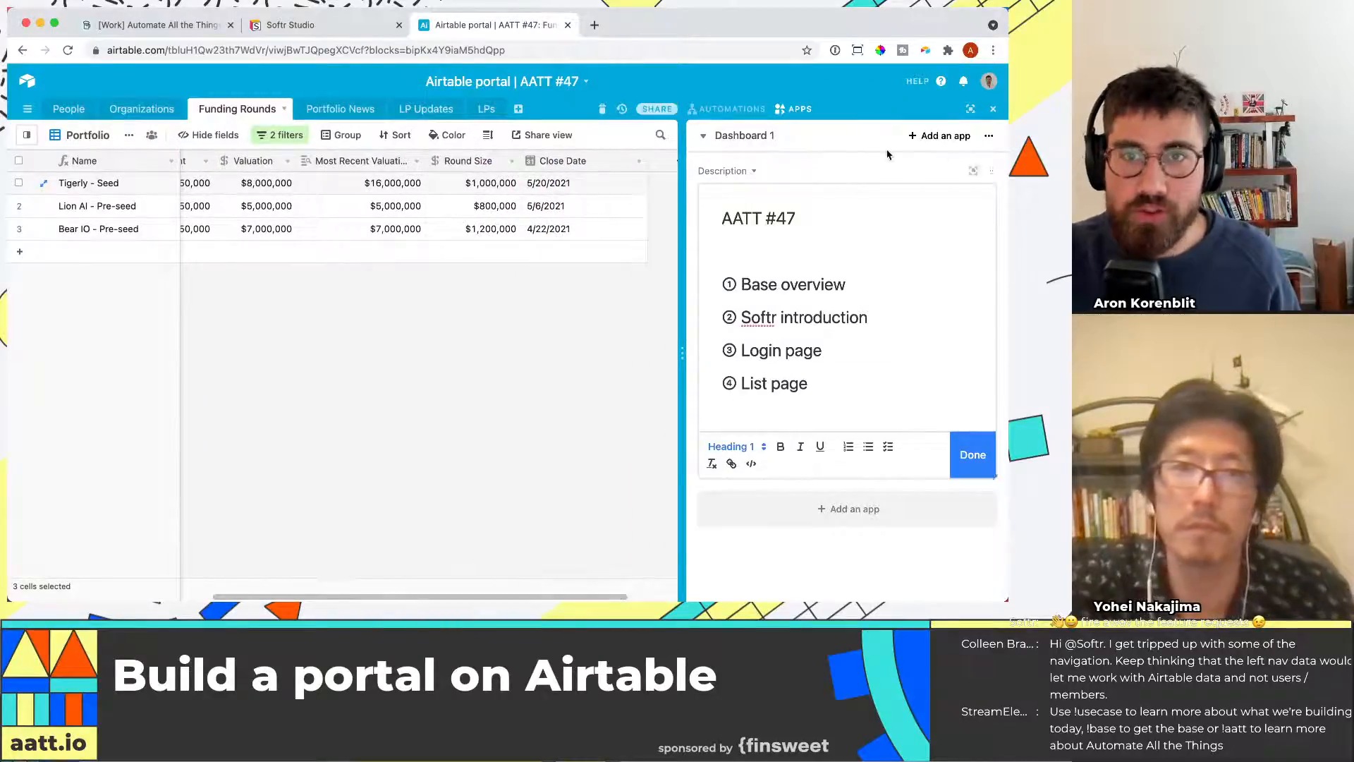
pyautogui.click(993, 109)
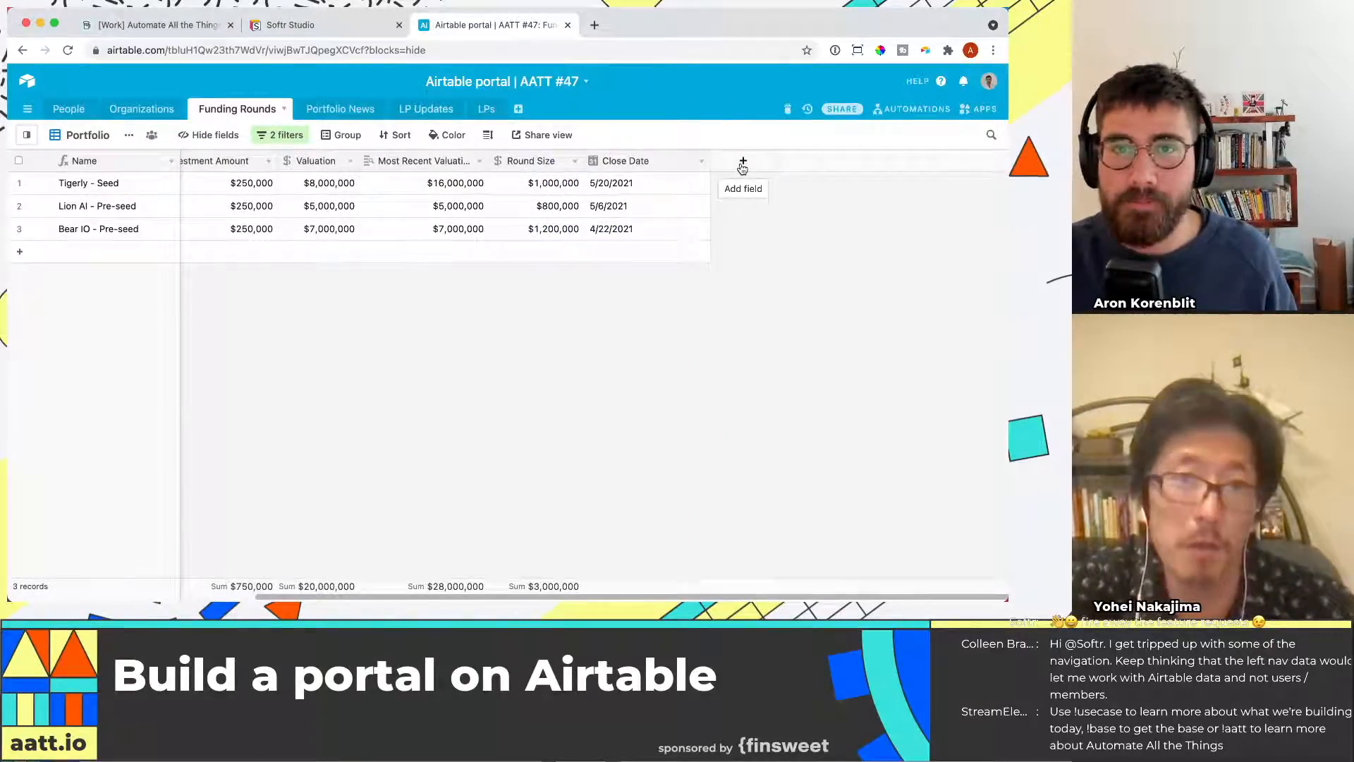
# Add a formula field named Company name to the Funding Rounds table that returns the Startup field
pyautogui.click(743, 161)
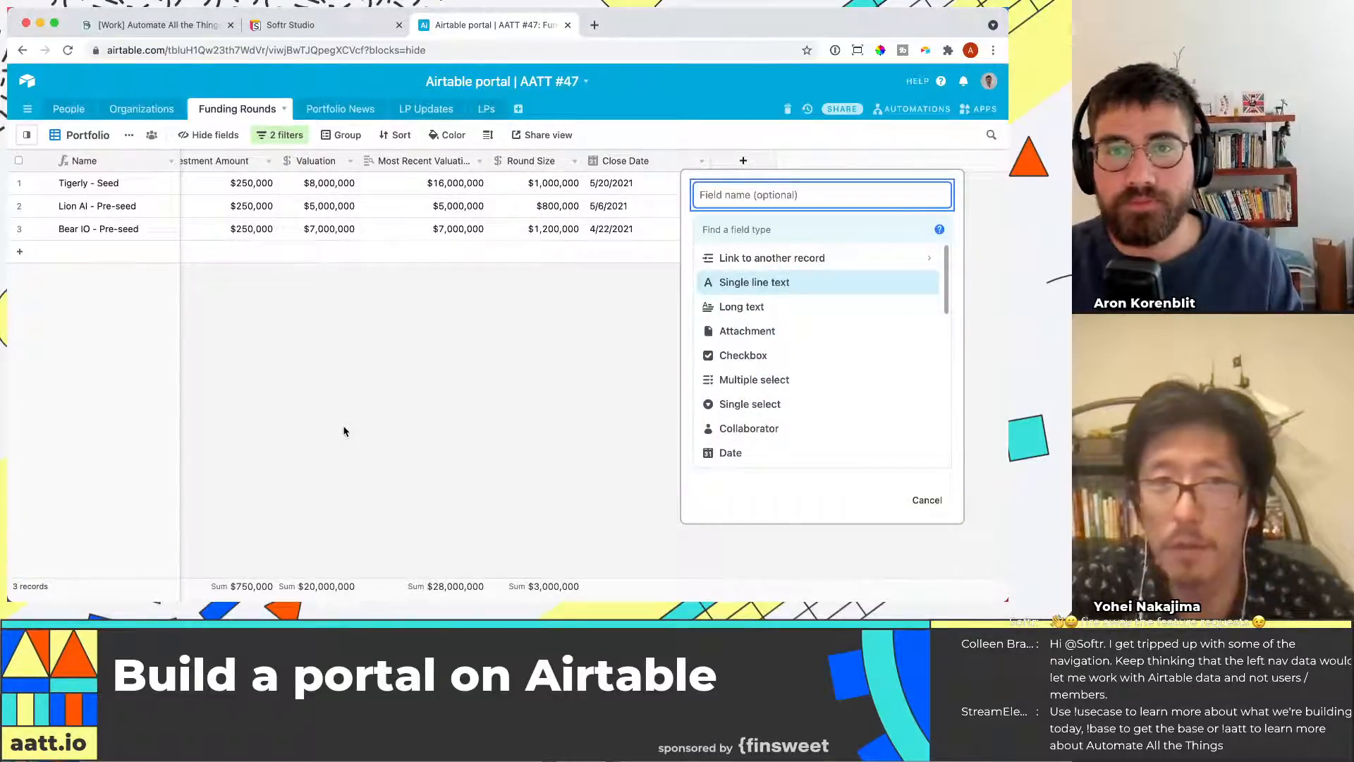
pyautogui.write('Company name')
pyautogui.click(885, 230)
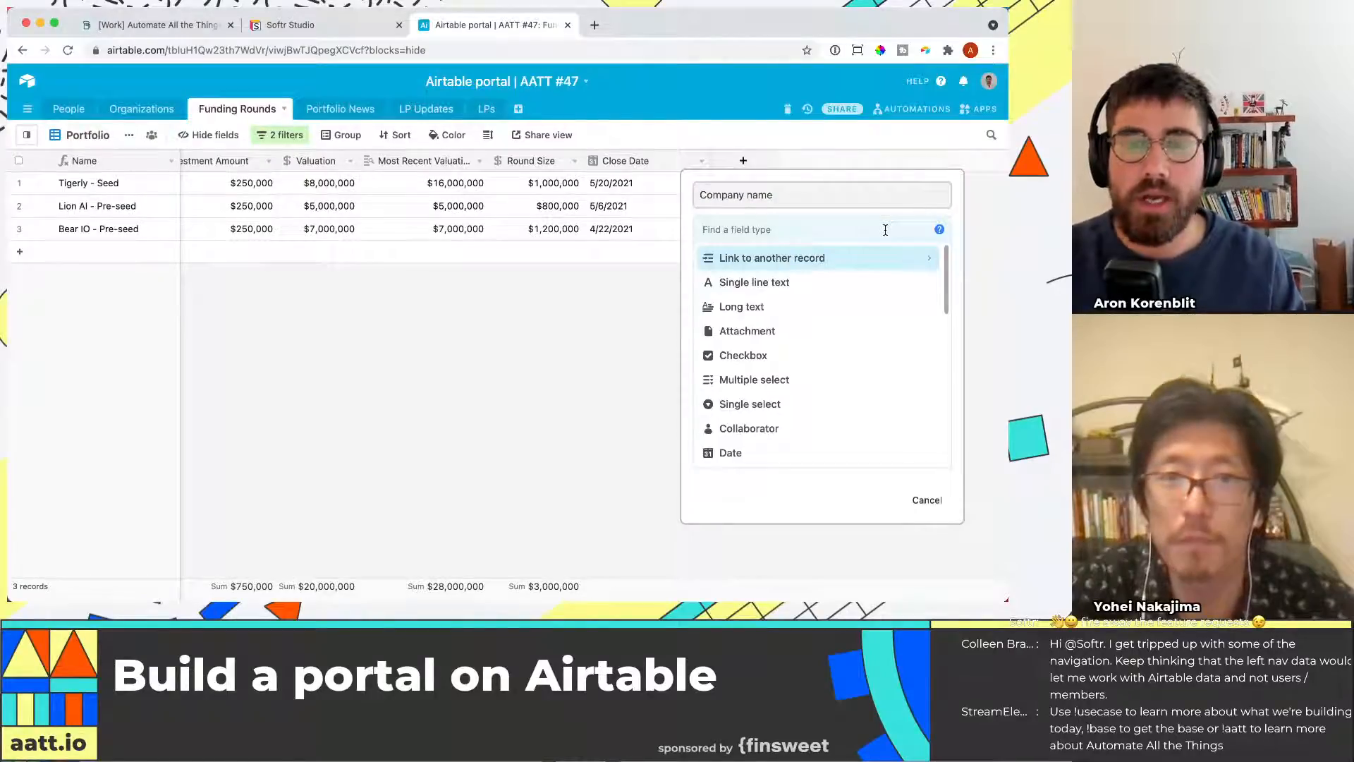
pyautogui.write('form')
pyautogui.press('Return')
pyautogui.click(883, 317)
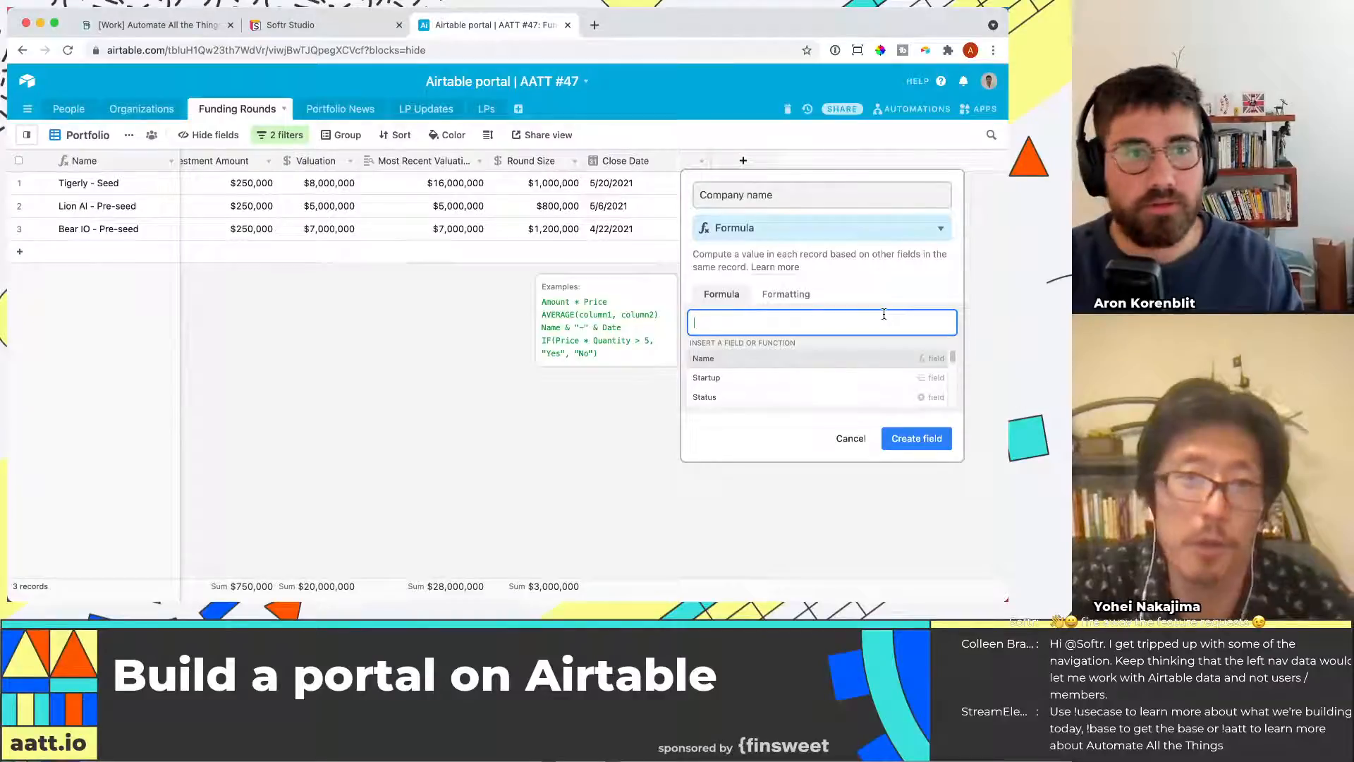
pyautogui.write('Startup')
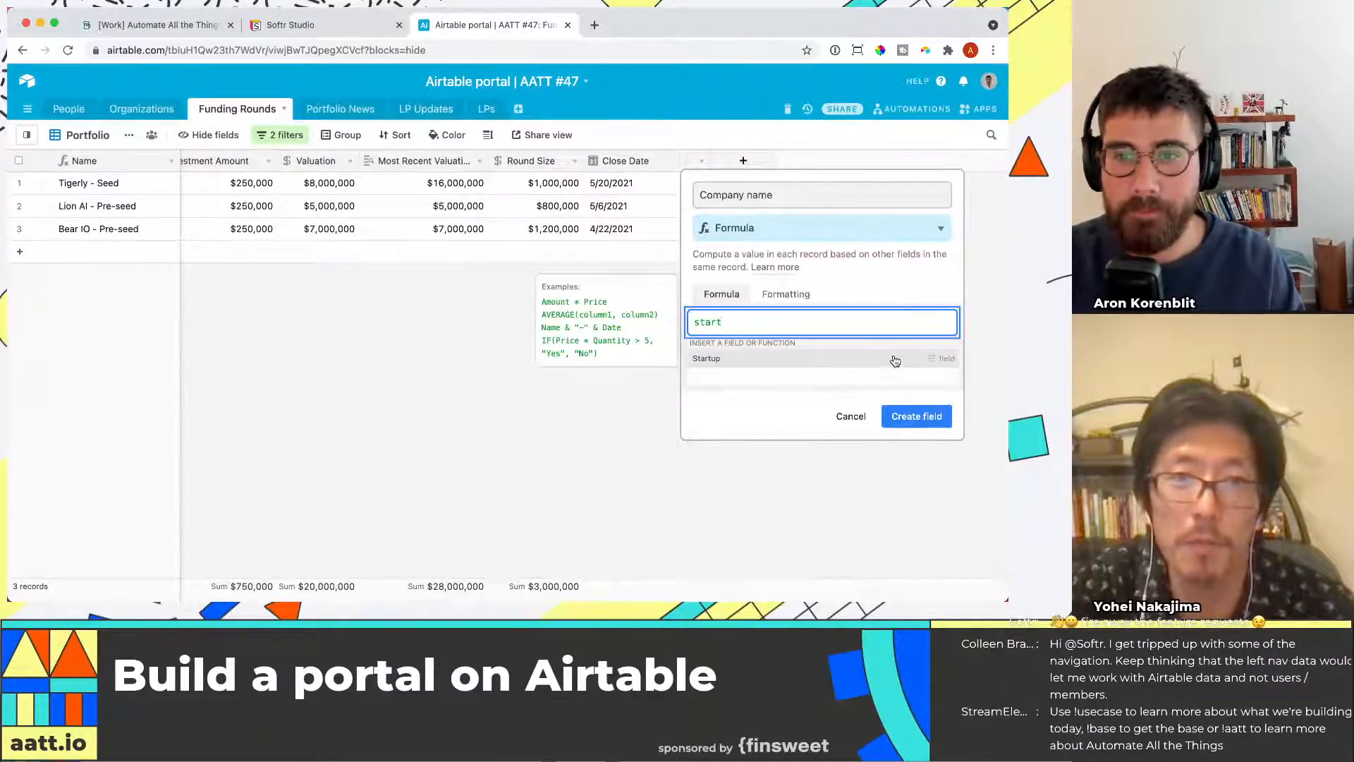
pyautogui.click(935, 370)
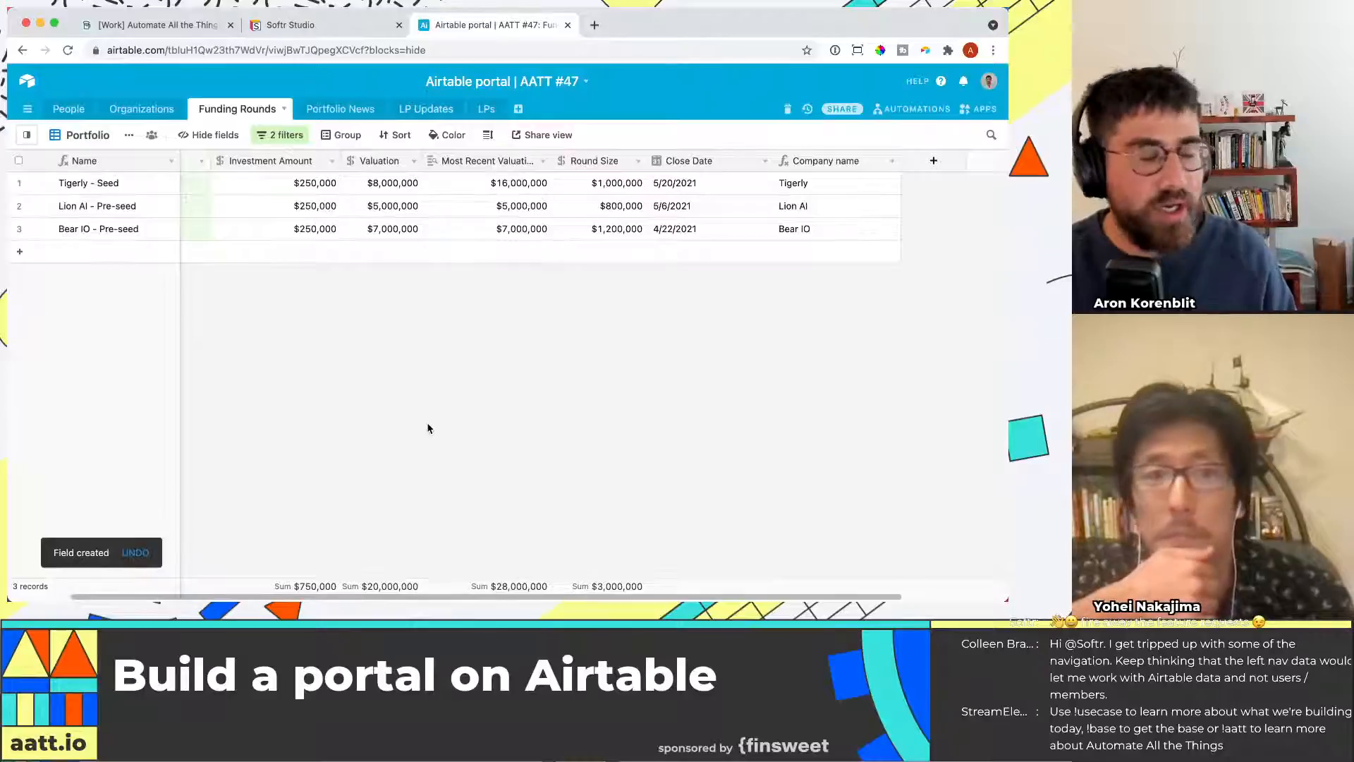
# Open the Tigerly startup's linked organization record to examine its fields
pyautogui.click(311, 206)
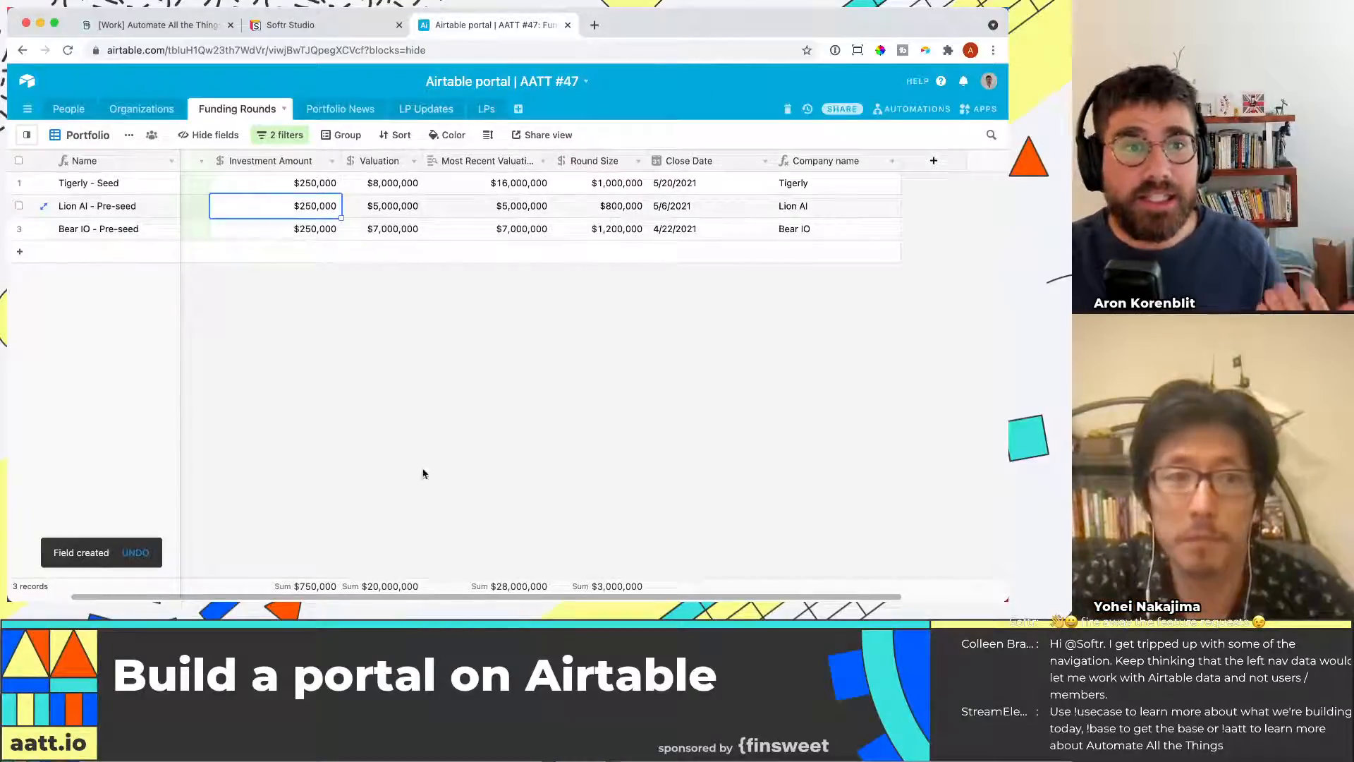
pyautogui.hscroll(-5, 446, 582)
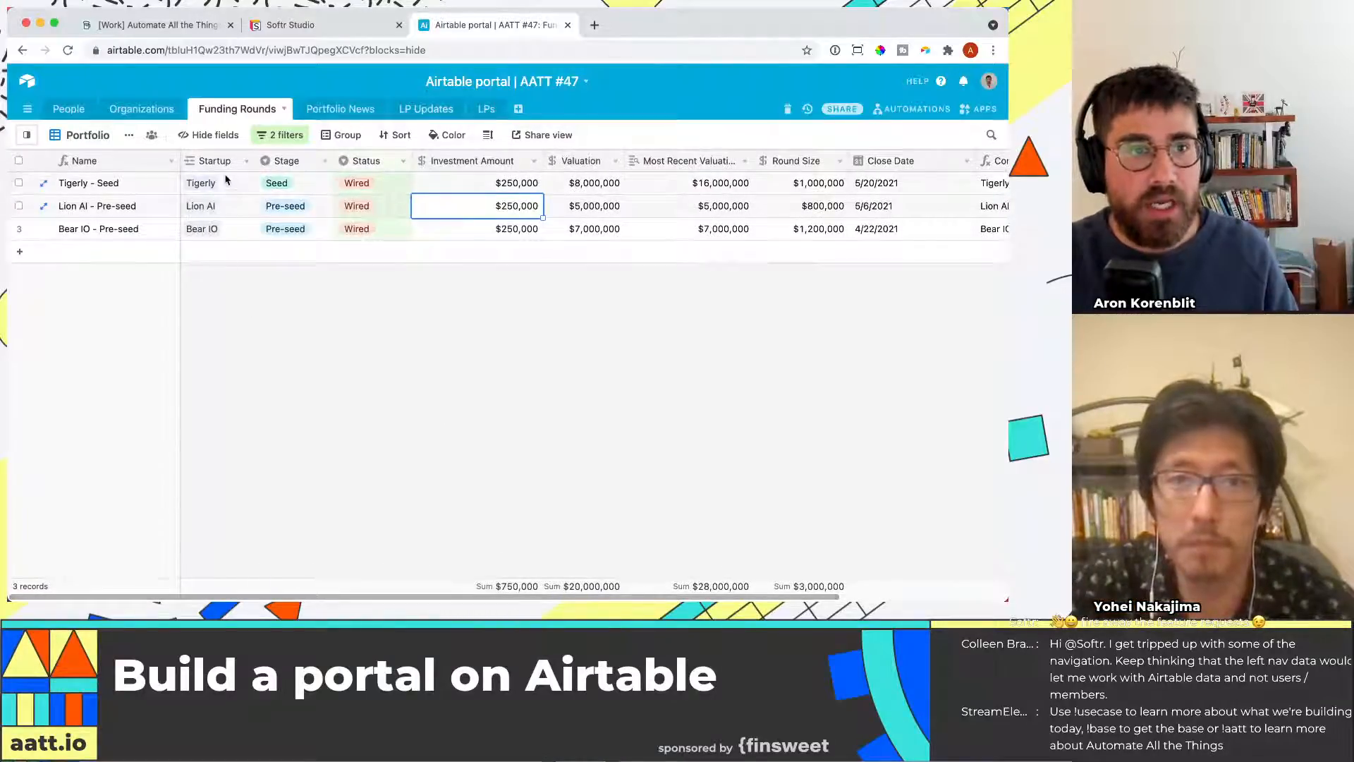
pyautogui.click(226, 185)
pyautogui.click(203, 185)
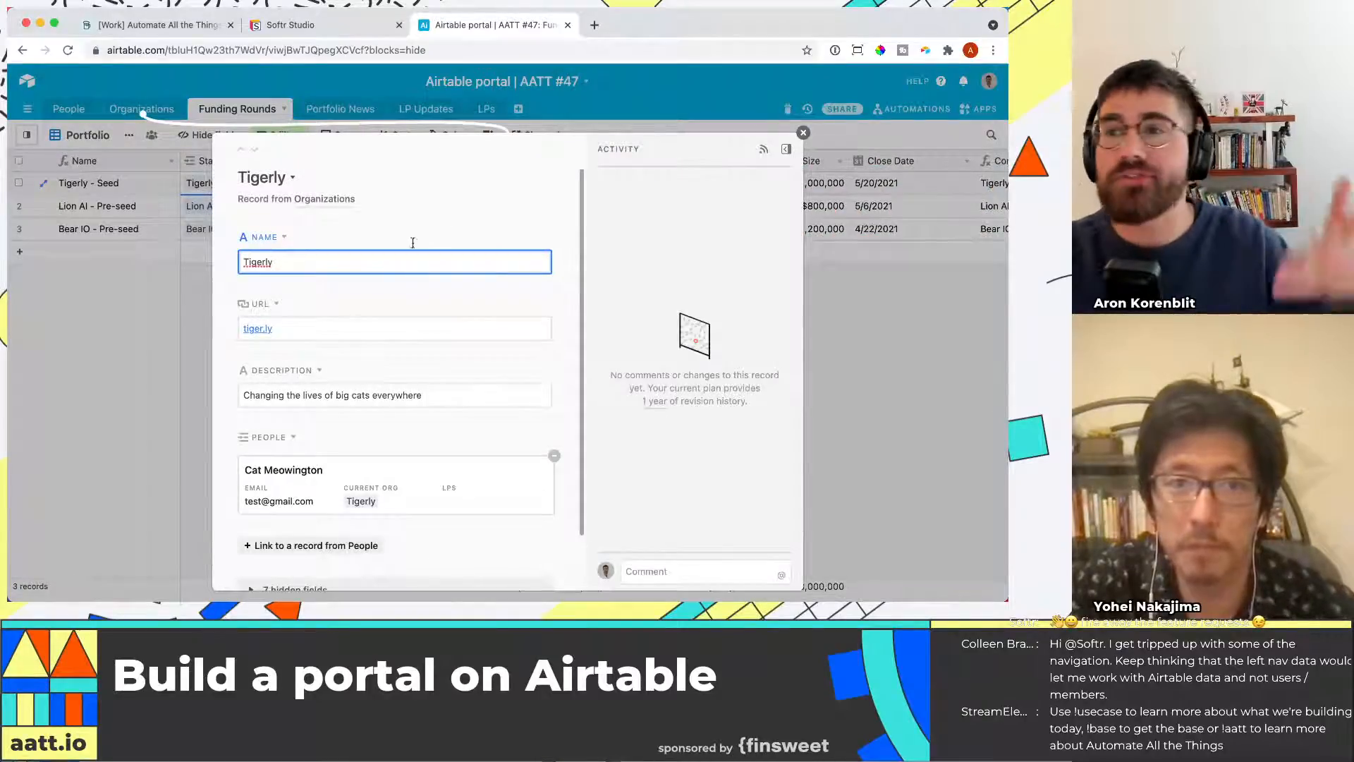
pyautogui.click(182, 303)
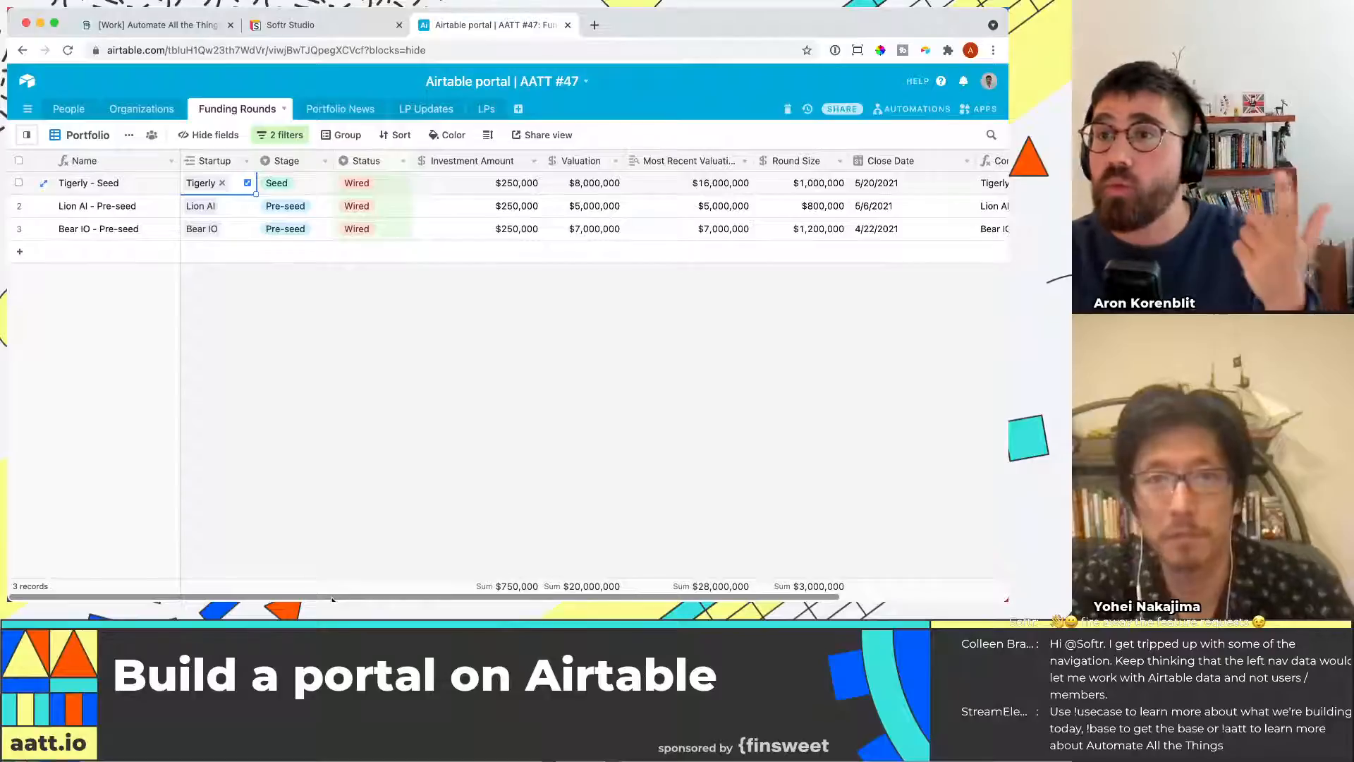
pyautogui.hscroll(5, 333, 598)
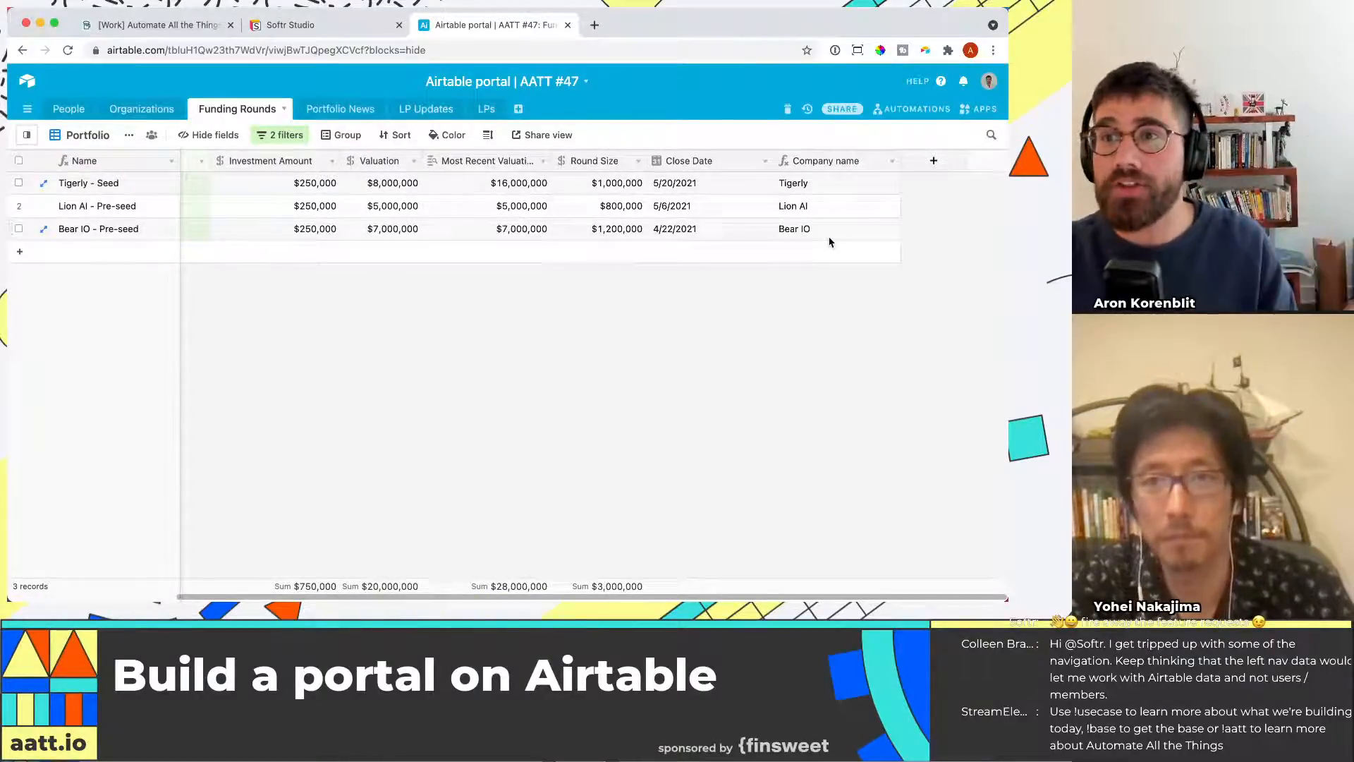
pyautogui.click(249, 186)
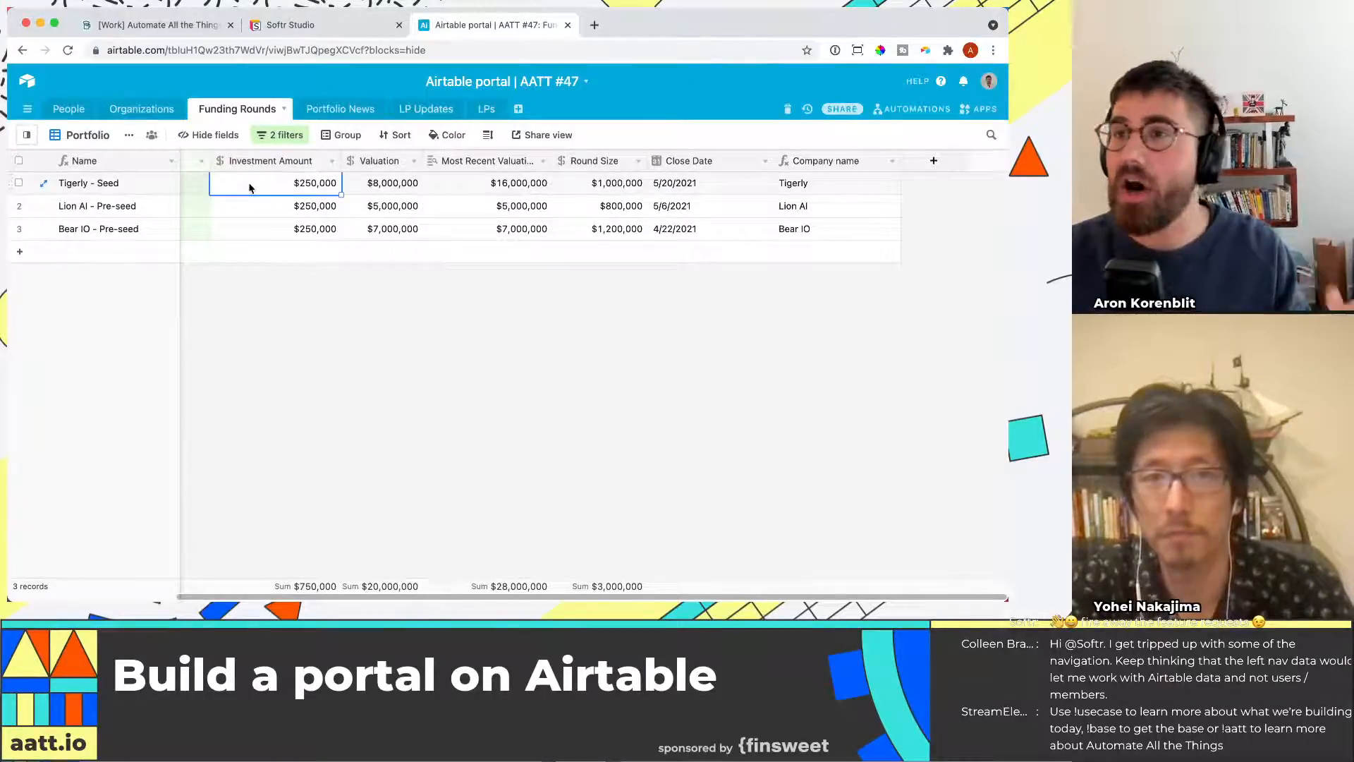
pyautogui.moveTo(250, 188); pyautogui.dragTo(263, 182)
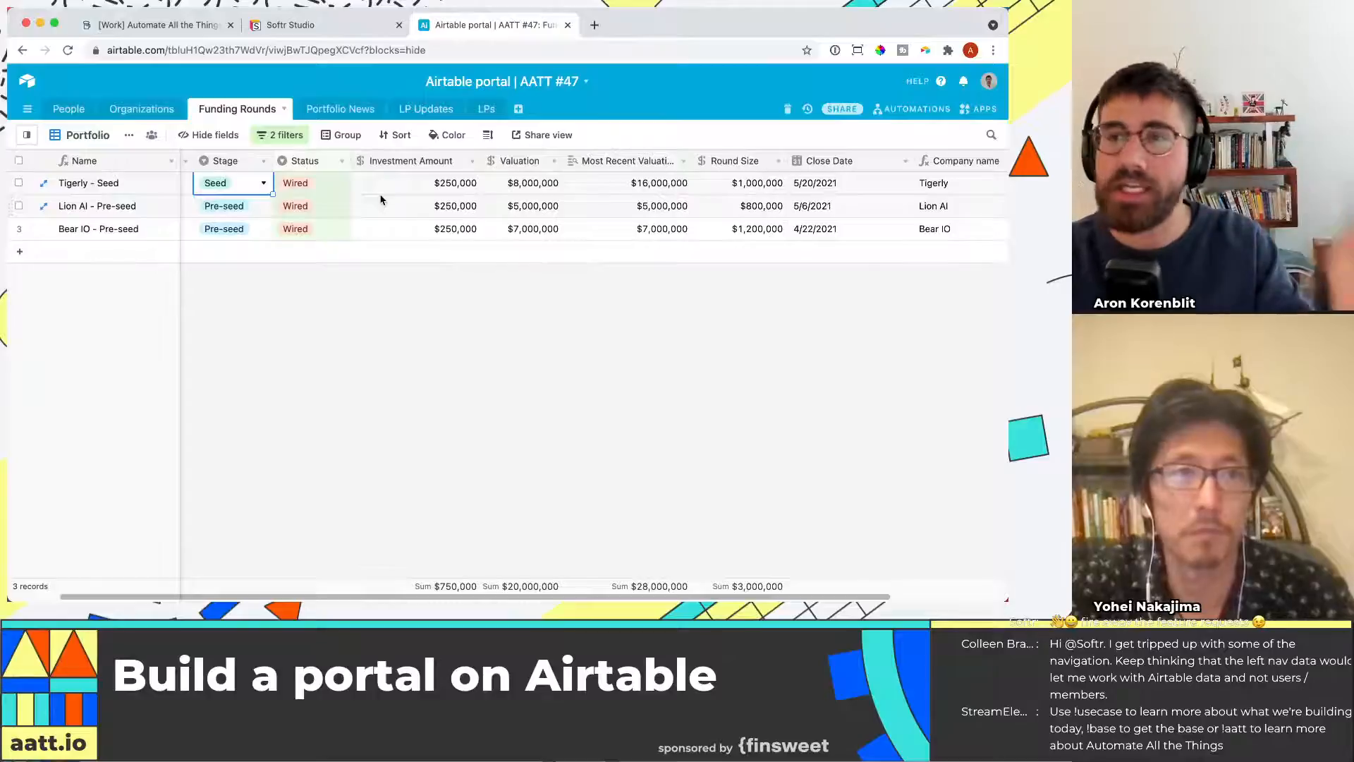
pyautogui.press('Left')
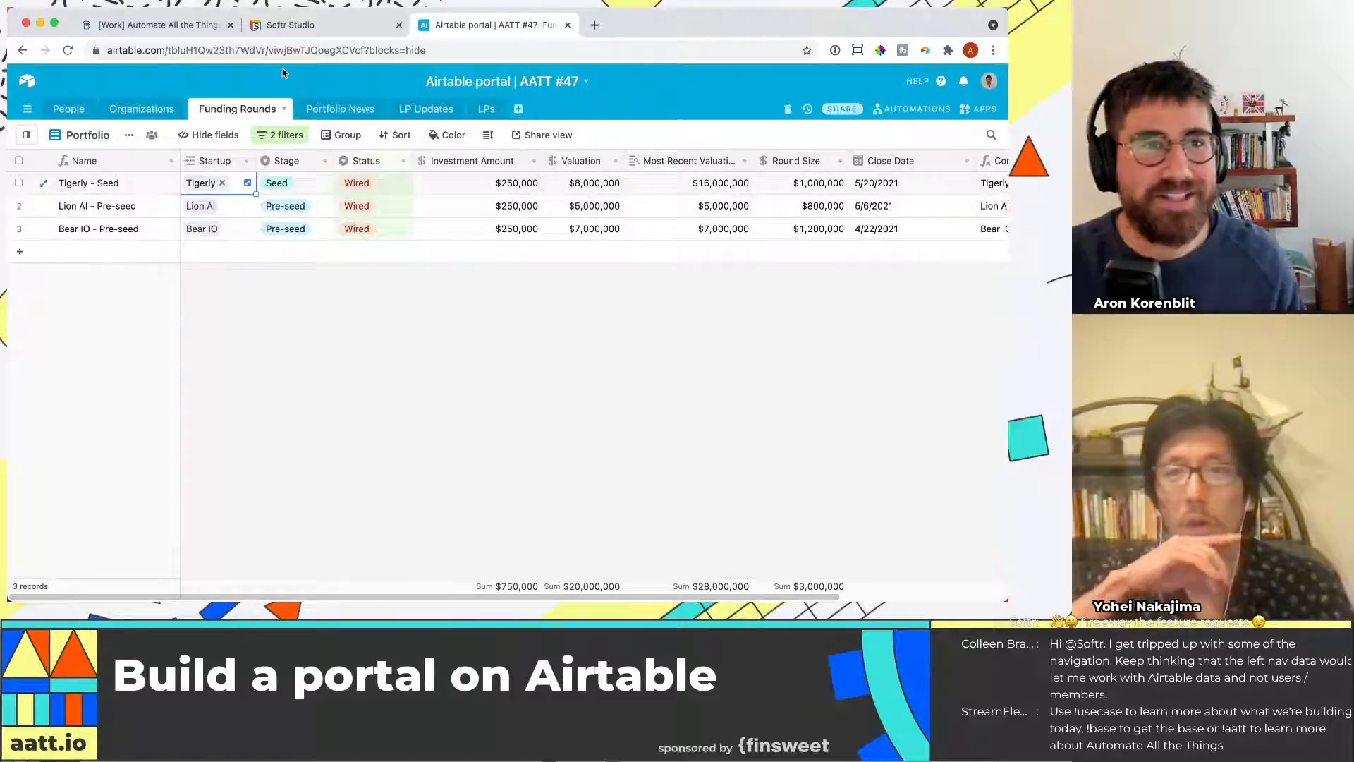
# Add a lookup field named Company description that pulls Description from the linked Startup organization
pyautogui.click(290, 25)
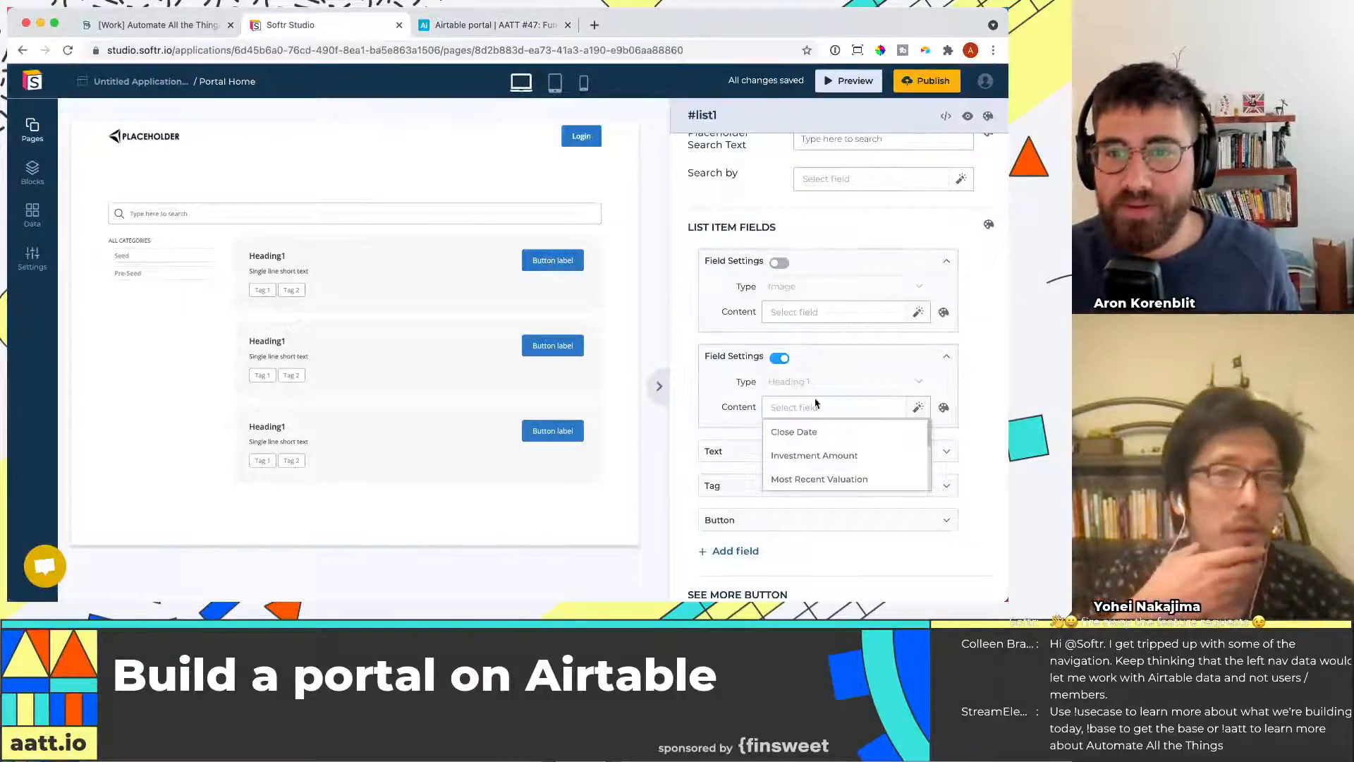
pyautogui.click(494, 25)
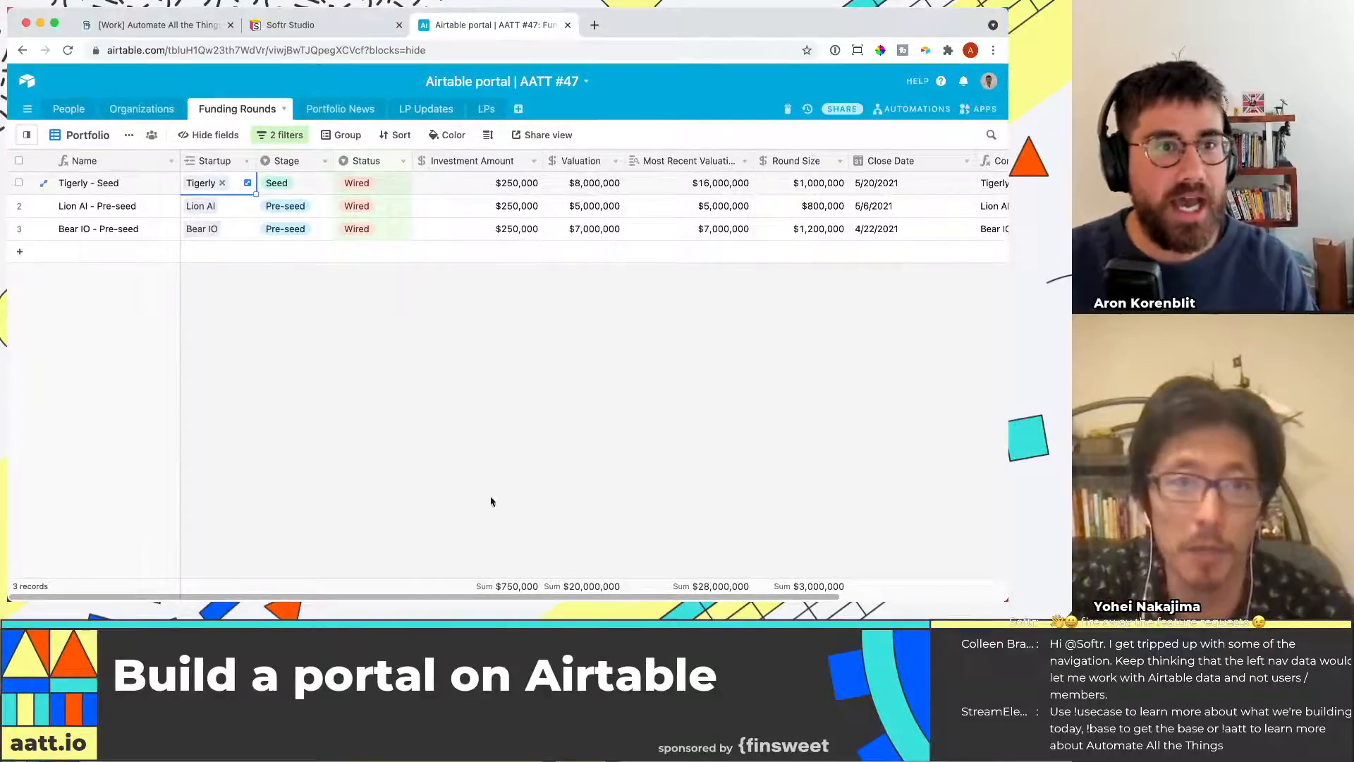
pyautogui.hscroll(5, 565, 585)
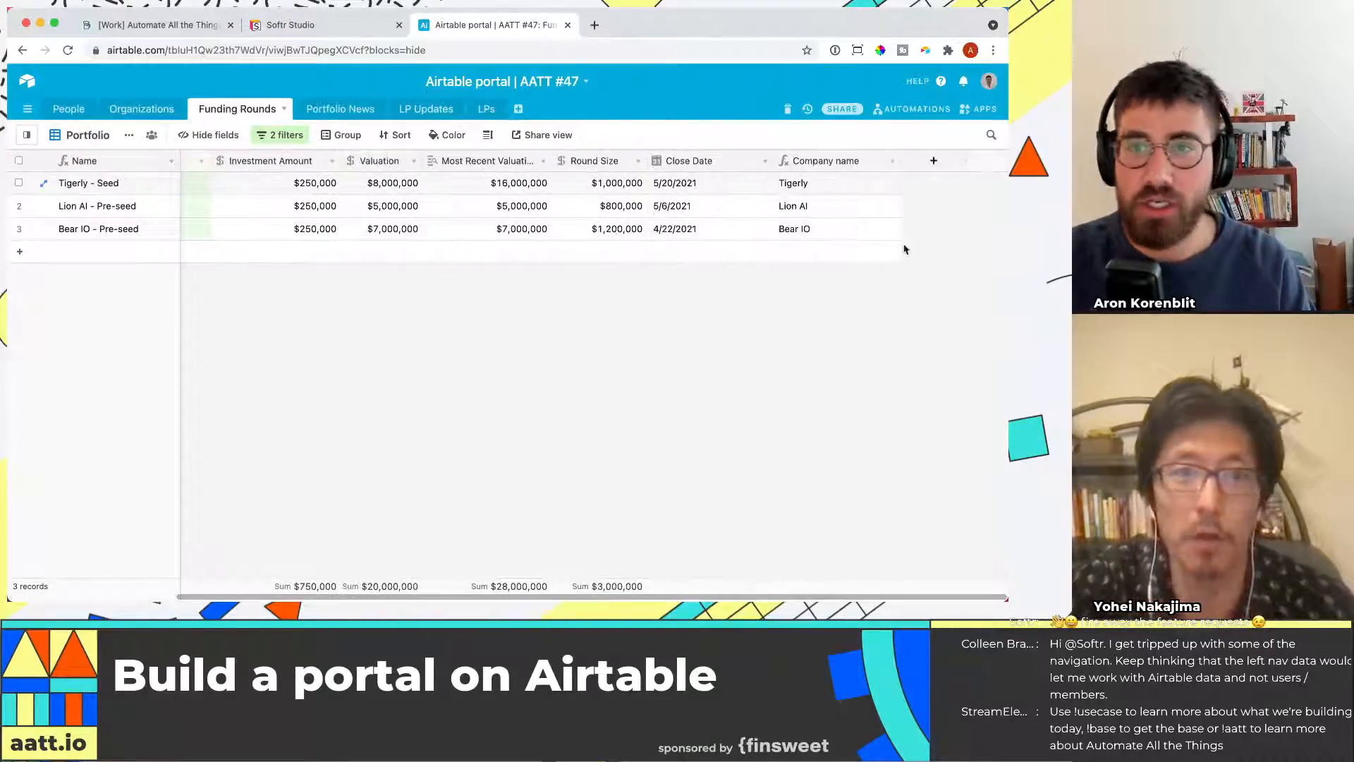
pyautogui.click(936, 161)
pyautogui.write('D')
pyautogui.write('ompany description')
pyautogui.press('Tab')
pyautogui.write('look')
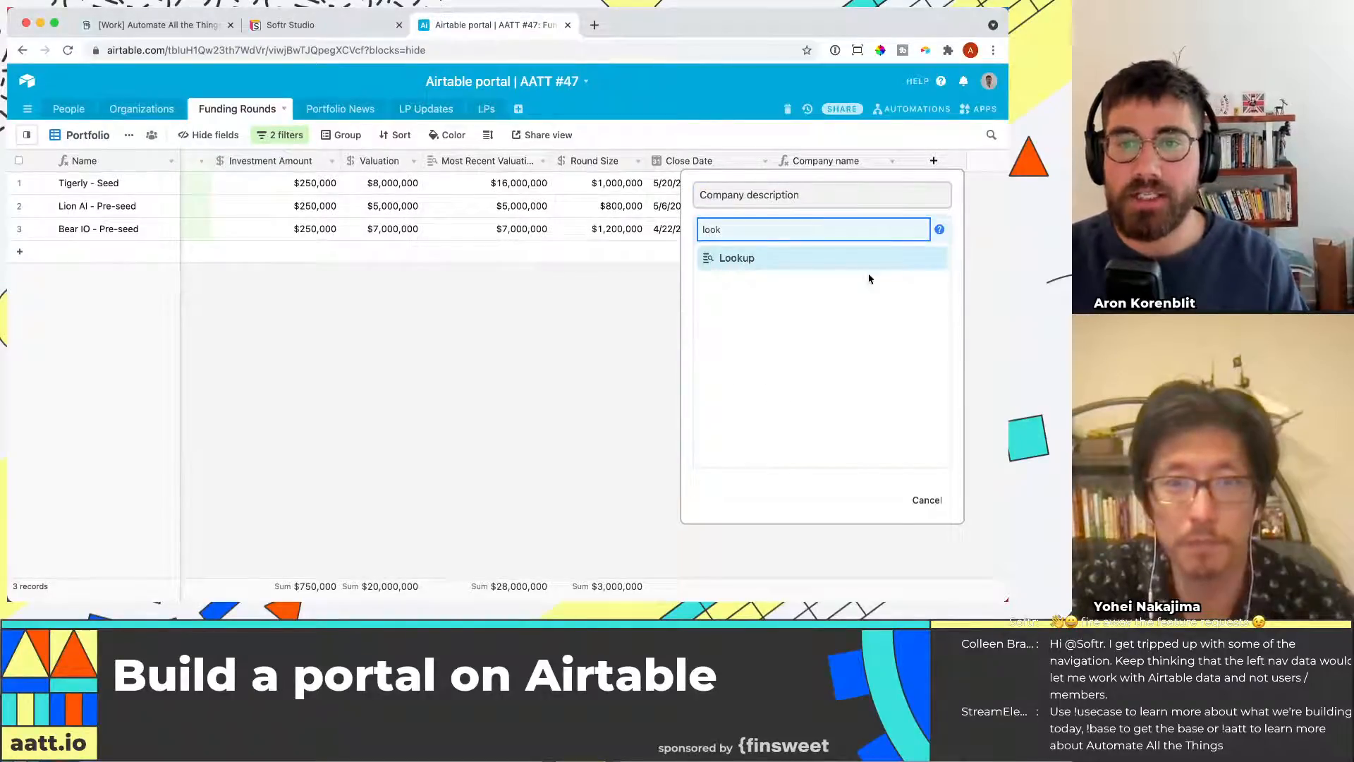
pyautogui.click(851, 264)
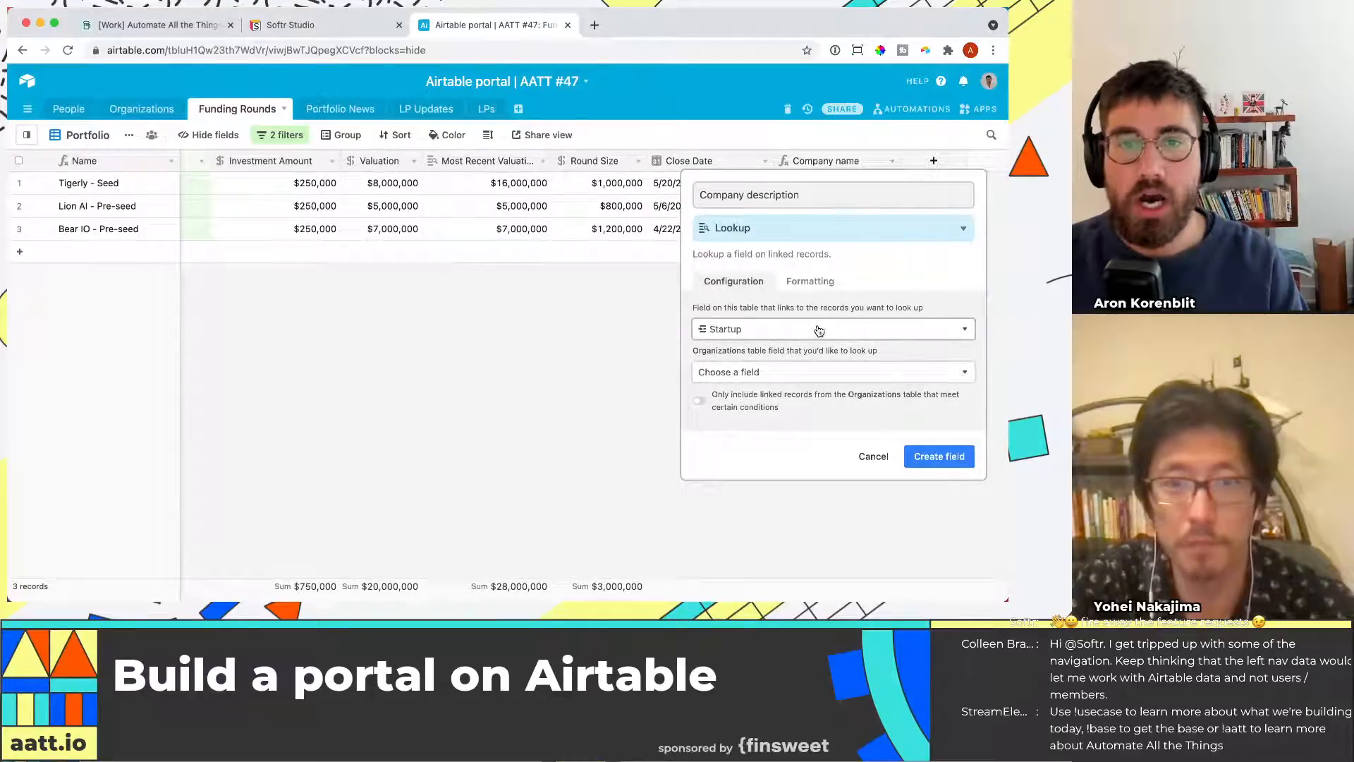
pyautogui.click(819, 331)
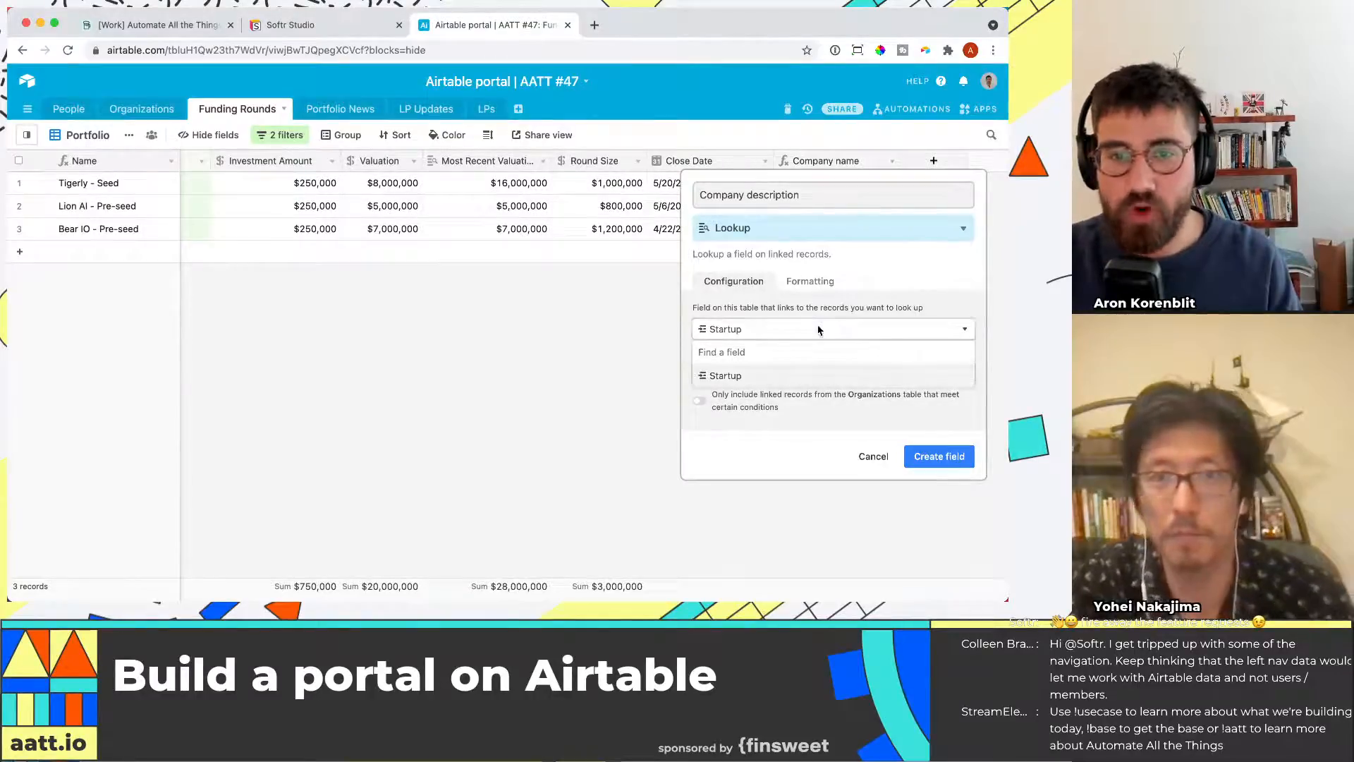
pyautogui.click(804, 376)
pyautogui.click(788, 370)
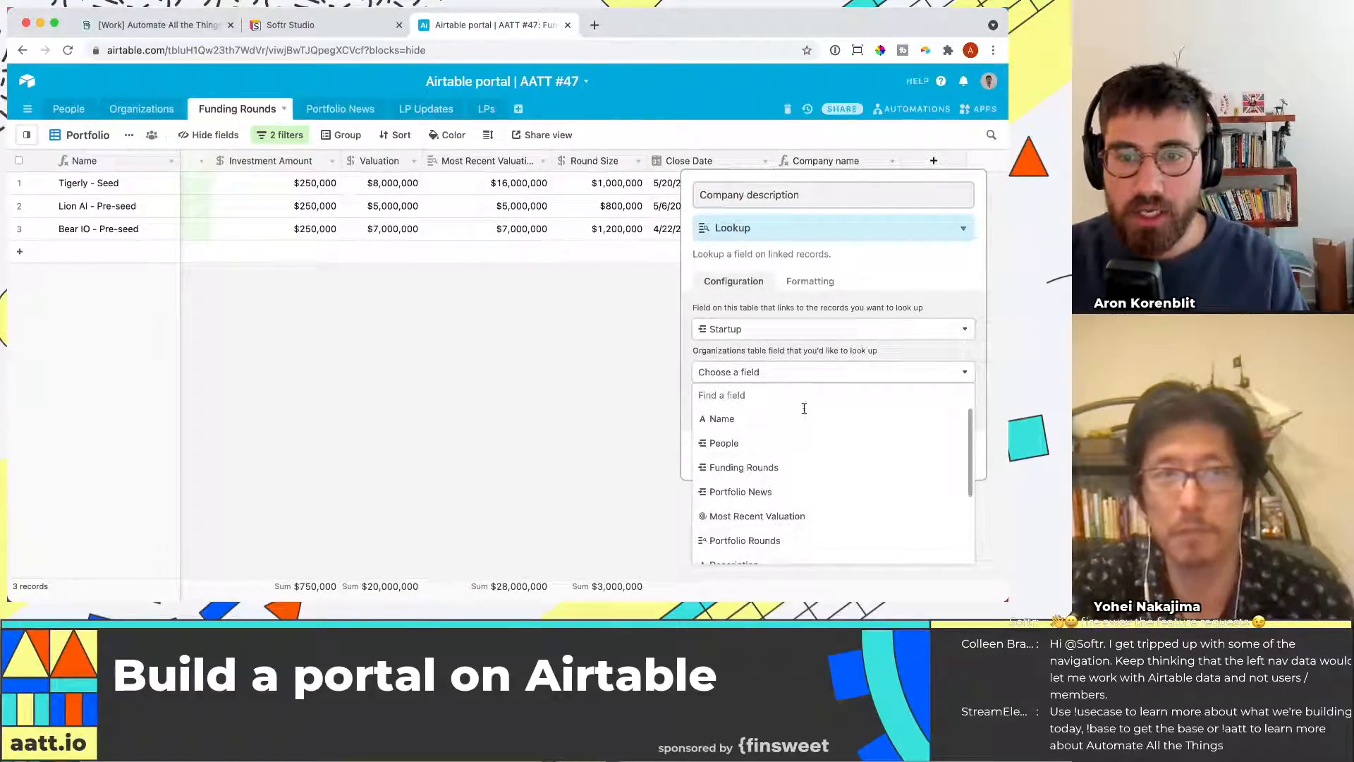
pyautogui.scroll(-2, 816, 472)
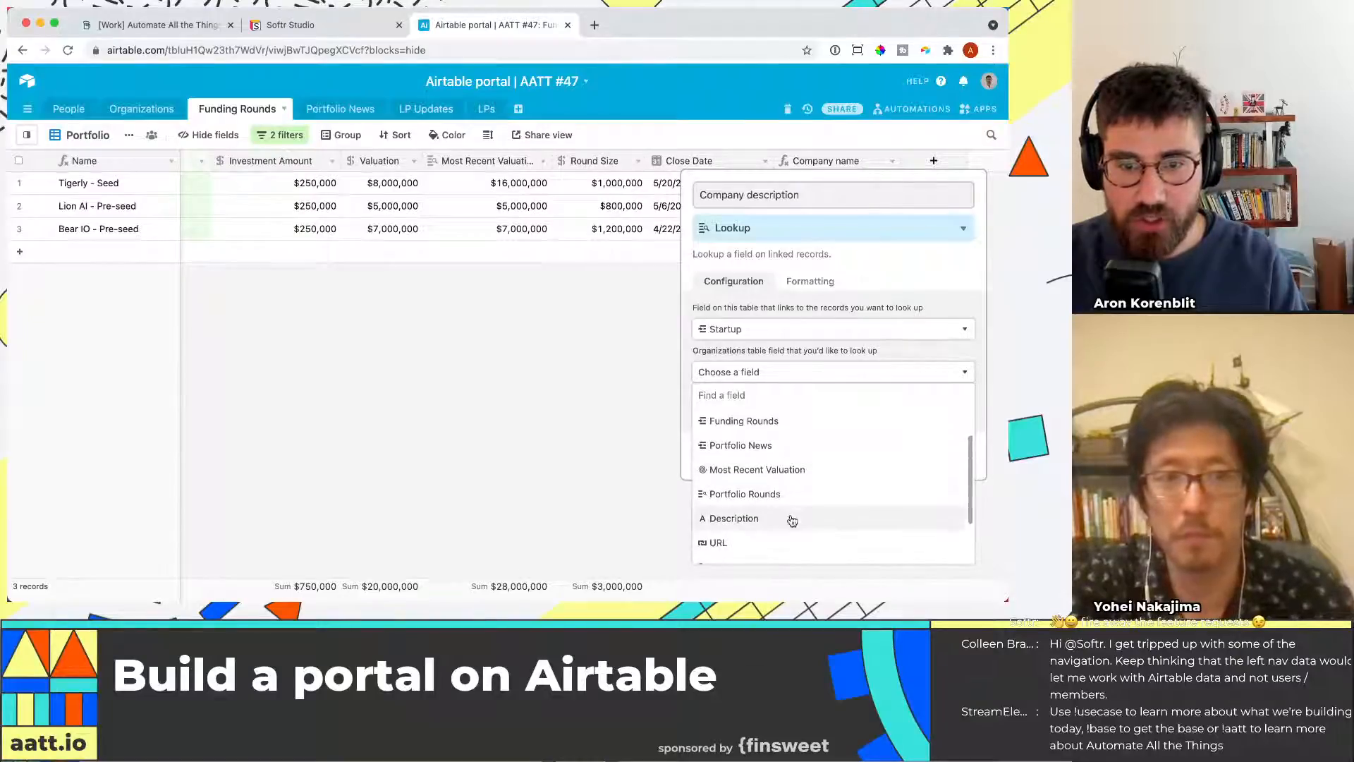
pyautogui.click(795, 515)
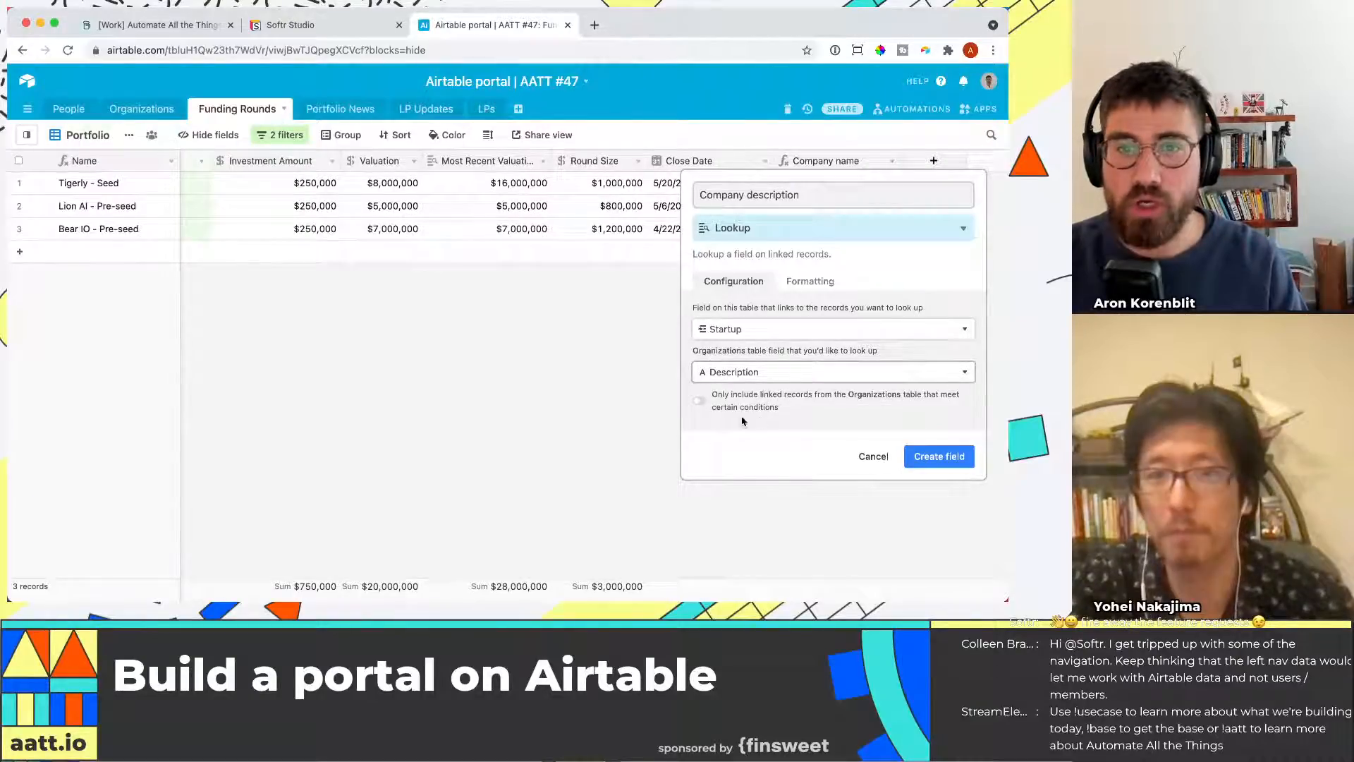
pyautogui.click(908, 460)
# Expand the Tigerly company description cell to read its full text
pyautogui.click(938, 182)
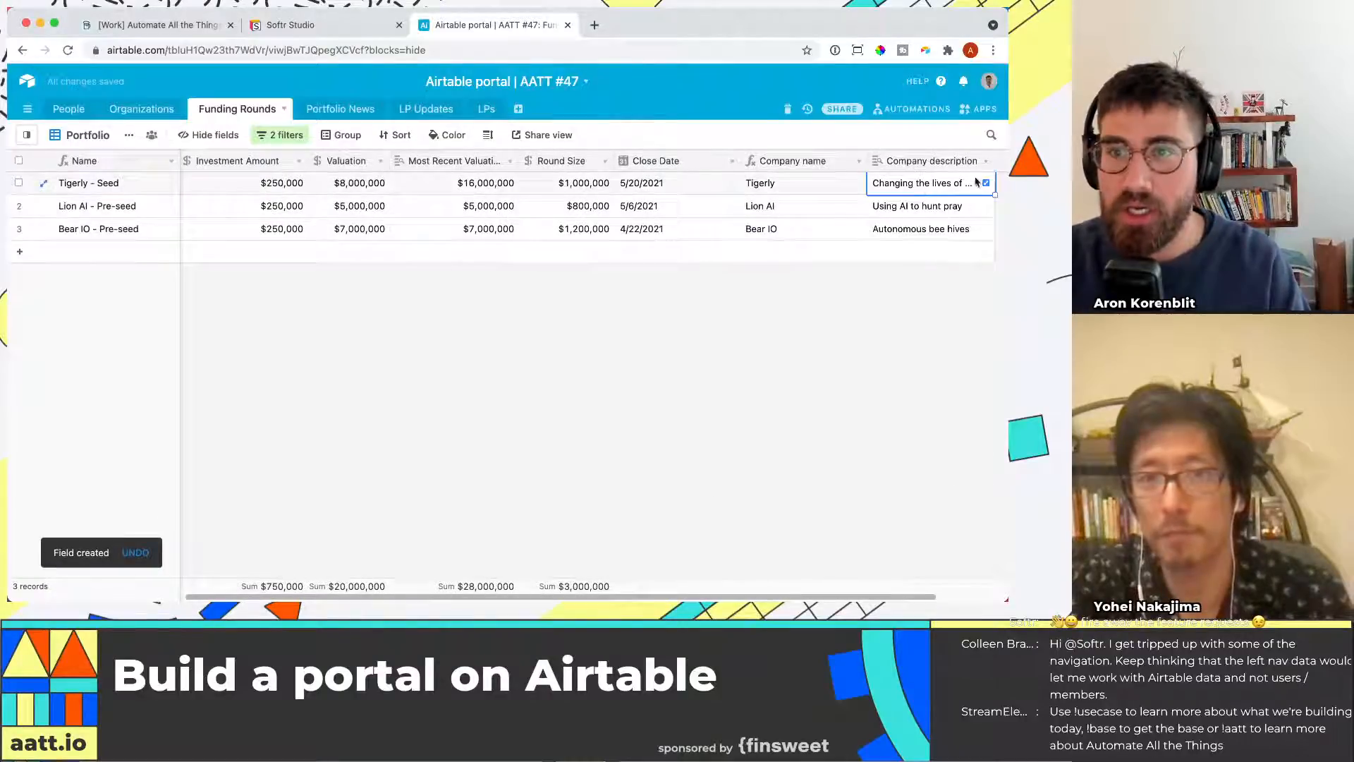
pyautogui.click(965, 183)
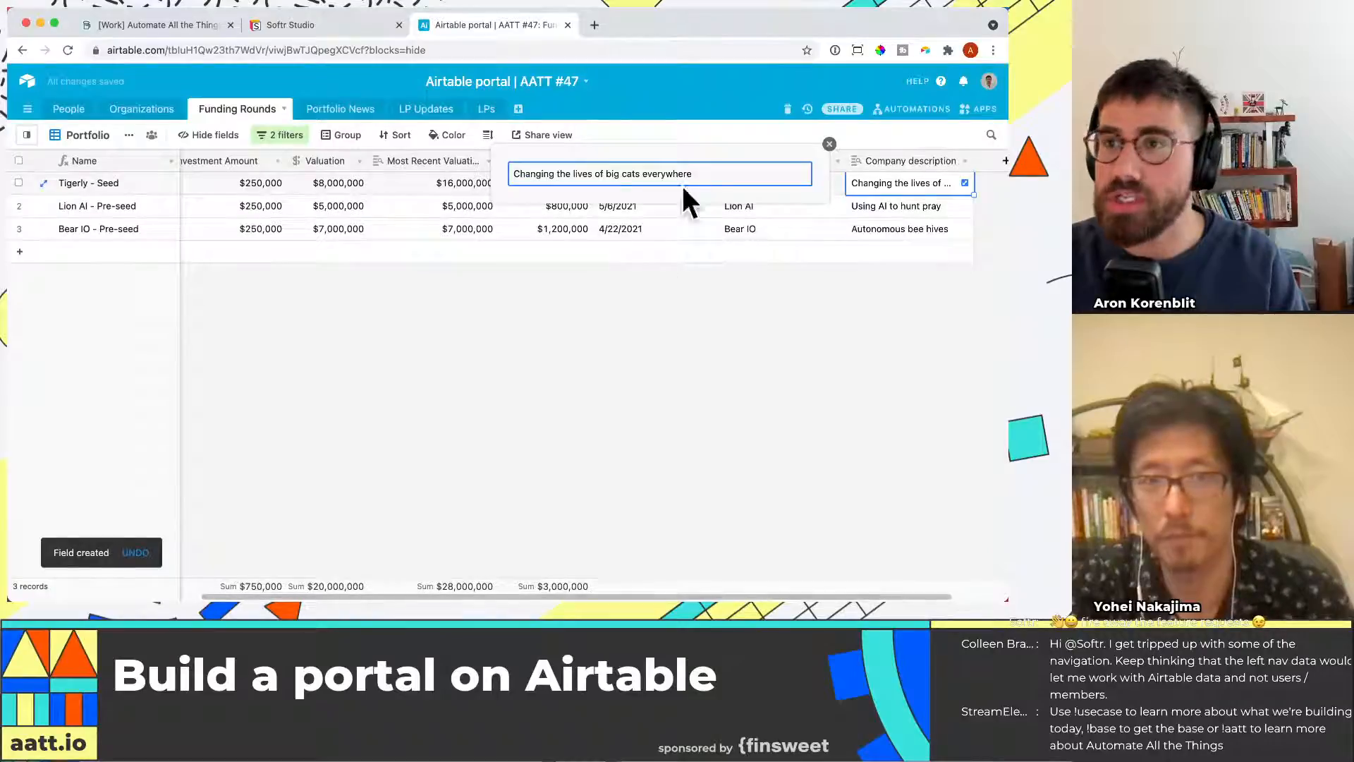
pyautogui.click(711, 339)
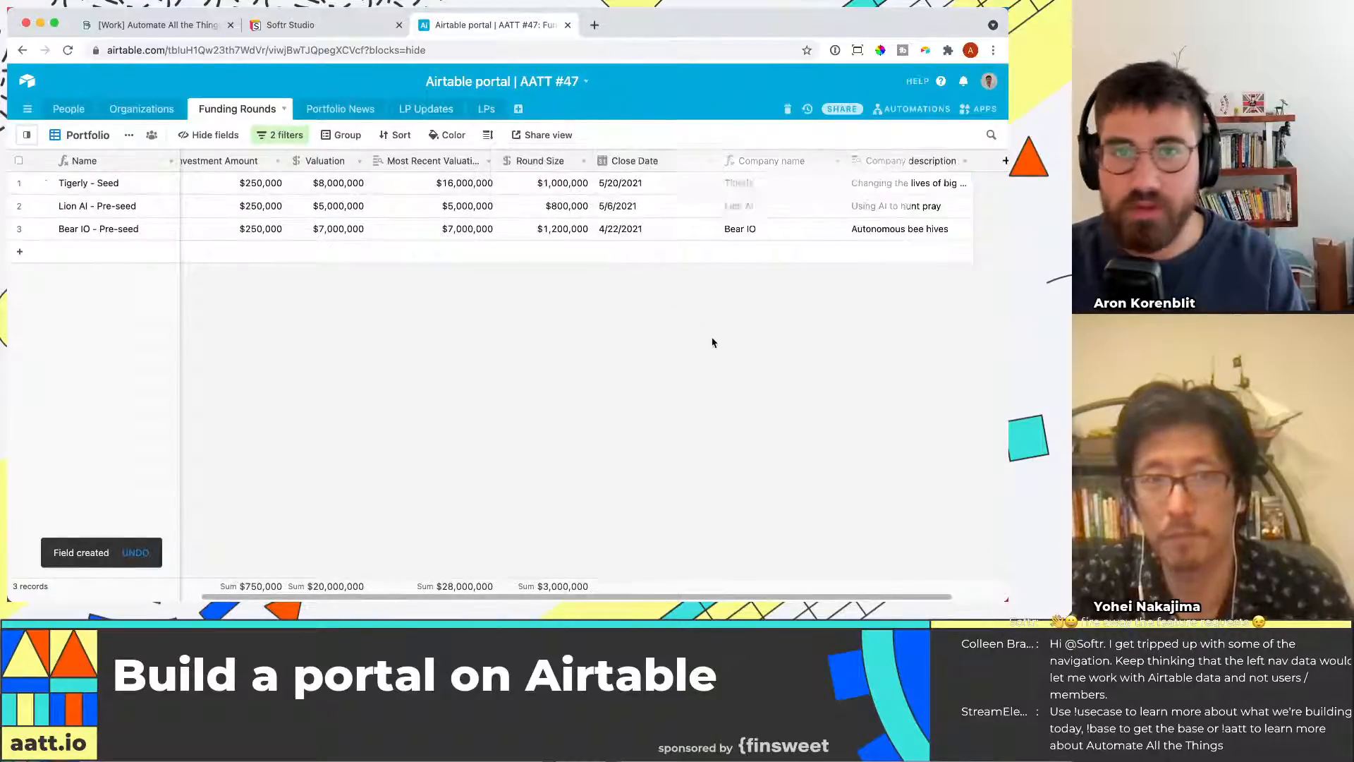
# Switch to the Softr portal page and refresh the list block's Airtable table so the new fields load
pyautogui.click(328, 27)
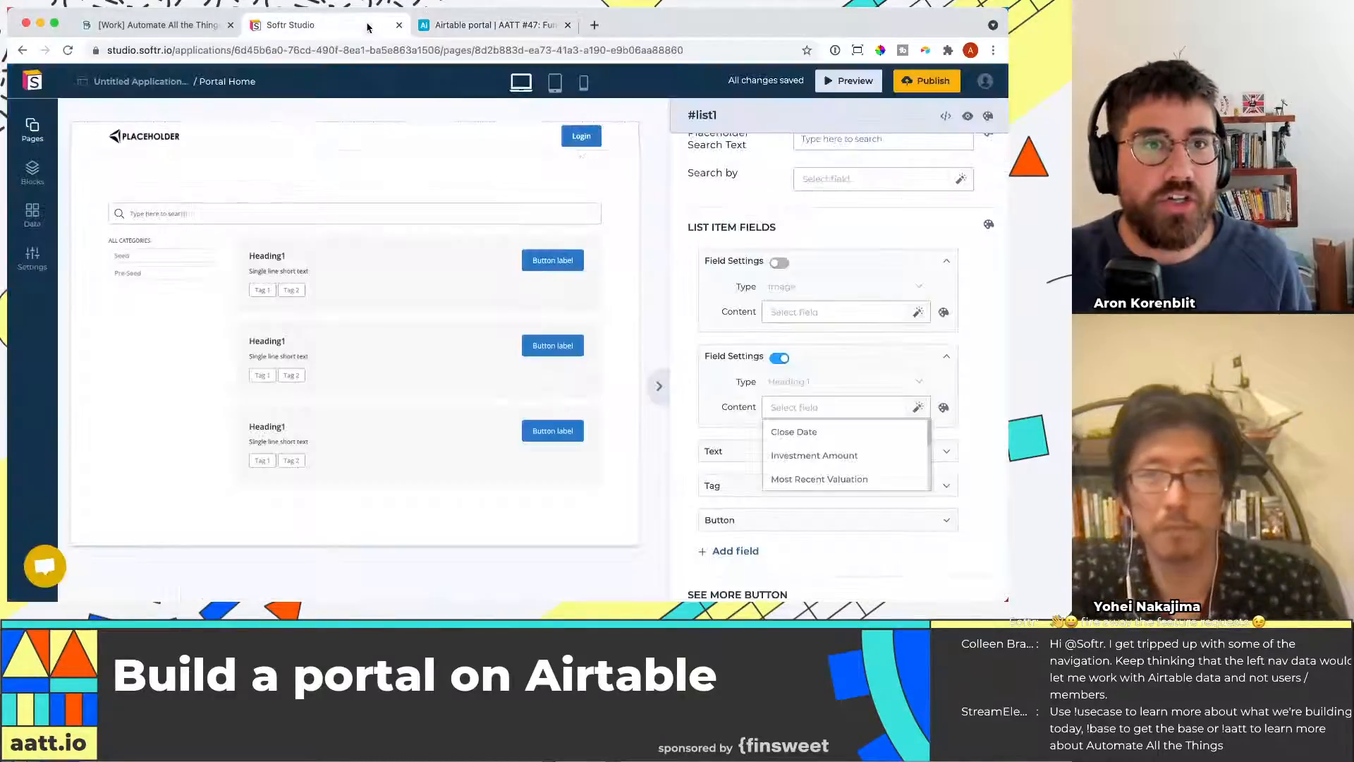
pyautogui.scroll(15, 749, 397)
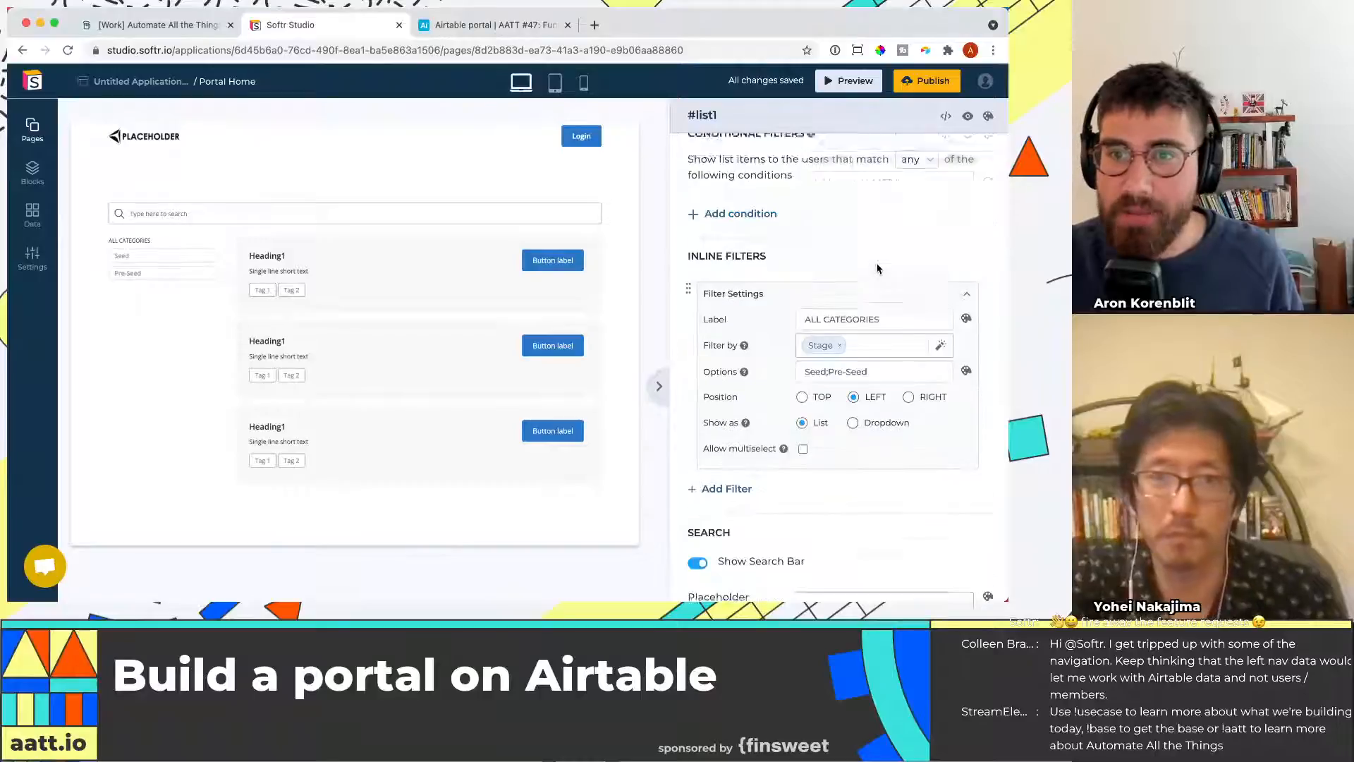
pyautogui.scroll(-8, 898, 324)
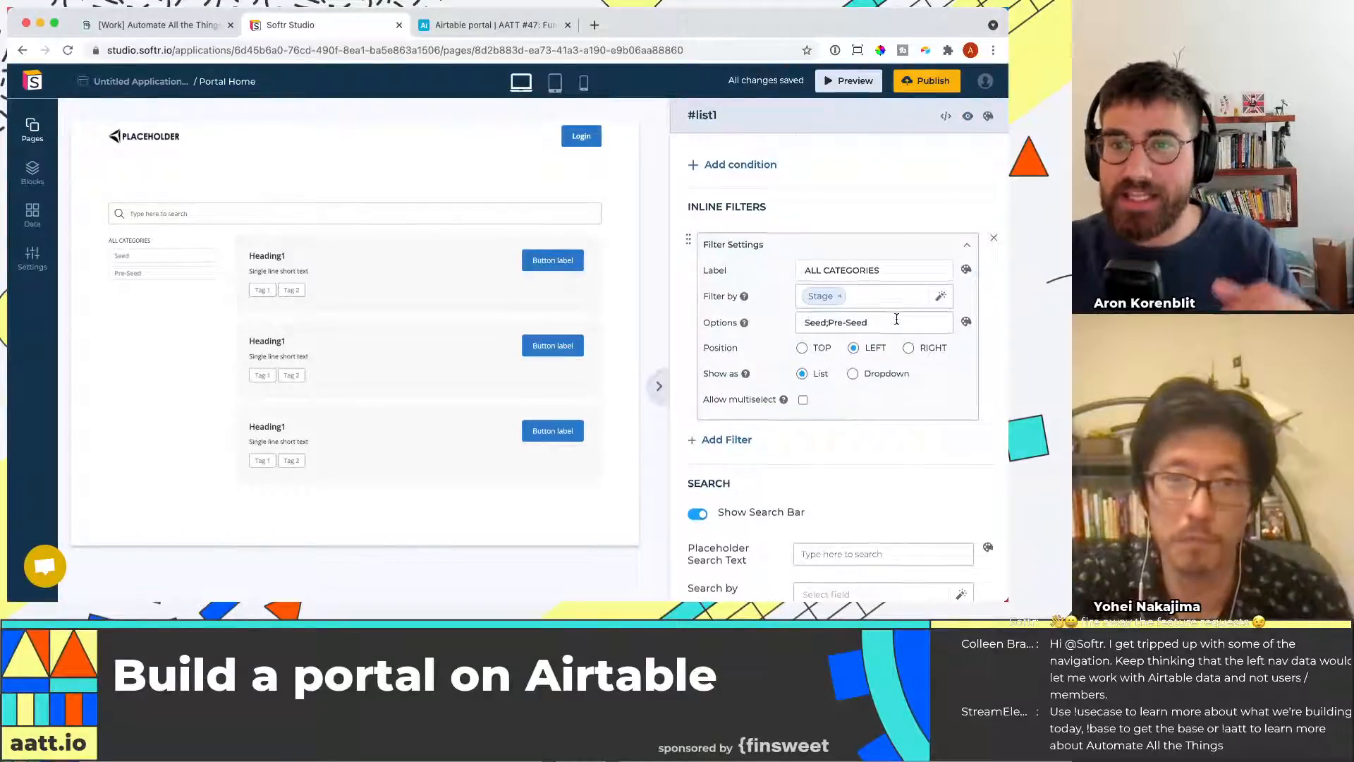
pyautogui.scroll(-4, 881, 395)
pyautogui.click(842, 424)
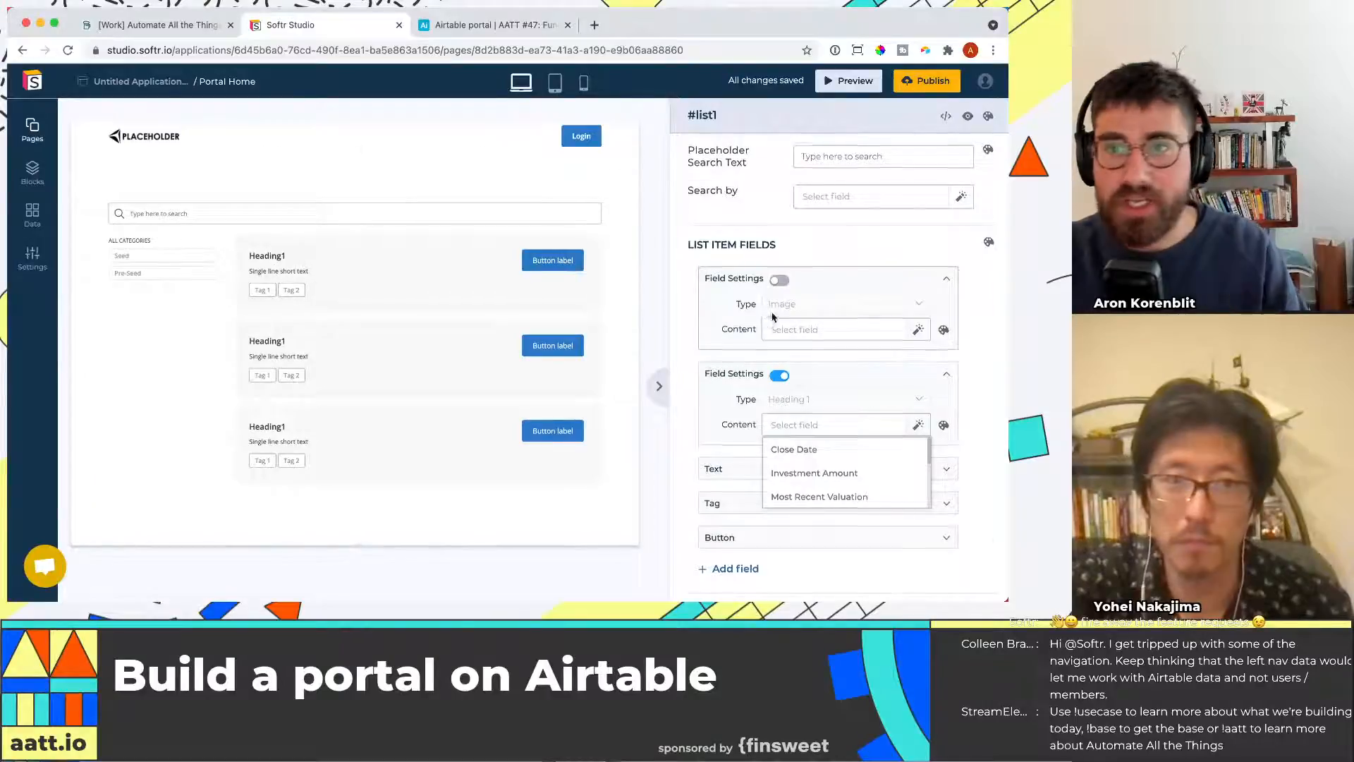
pyautogui.scroll(12, 861, 280)
pyautogui.click(989, 203)
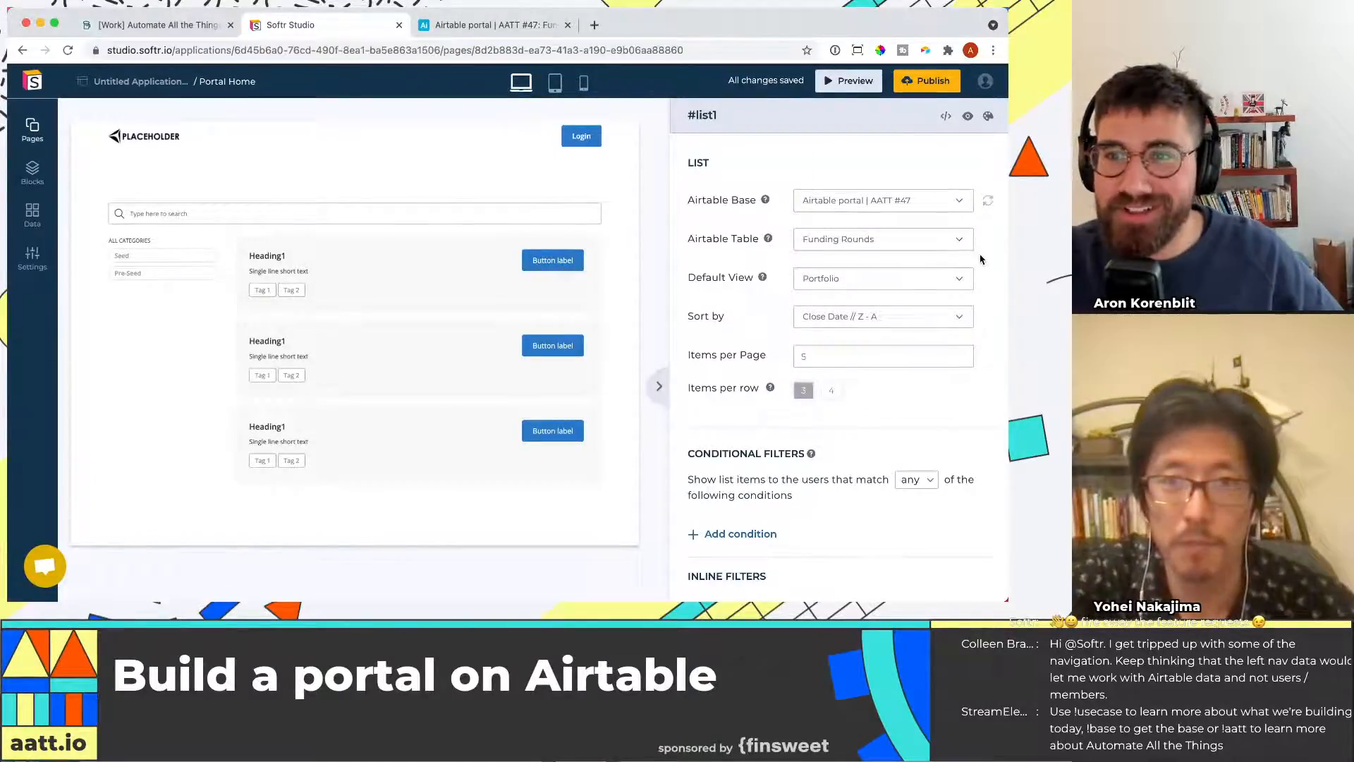
pyautogui.scroll(-6, 980, 261)
pyautogui.scroll(6, 979, 267)
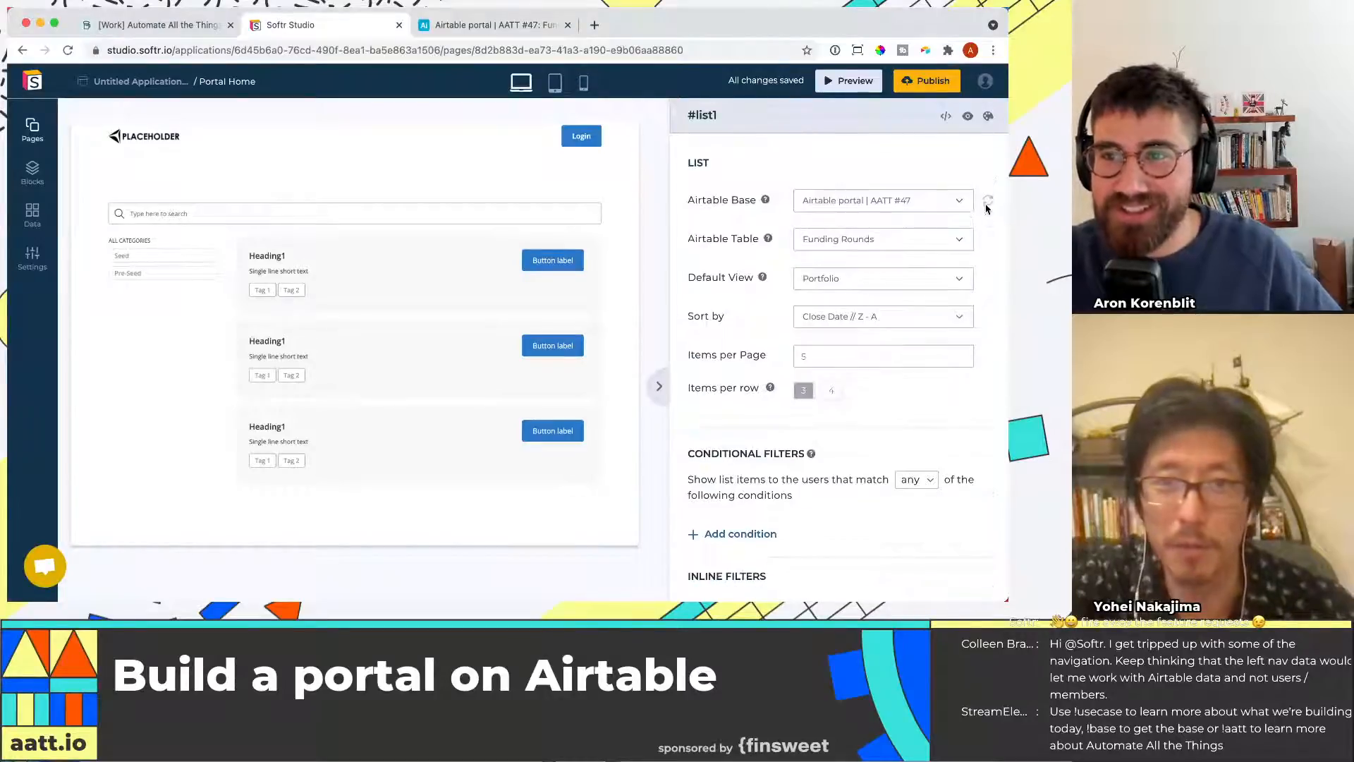
pyautogui.click(955, 239)
pyautogui.click(955, 239)
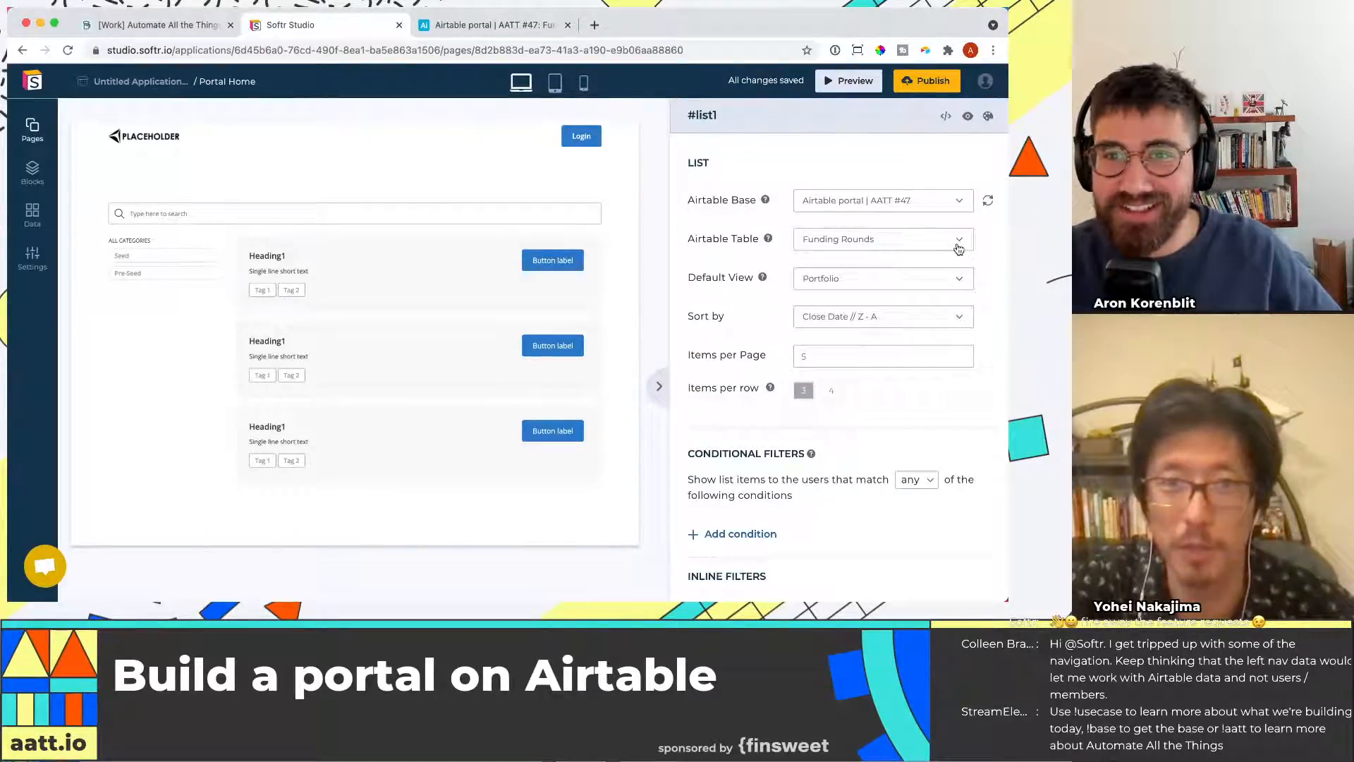
# Set the list item heading field's content to Company name
pyautogui.scroll(-6, 900, 355)
pyautogui.scroll(-5, 899, 354)
pyautogui.click(818, 423)
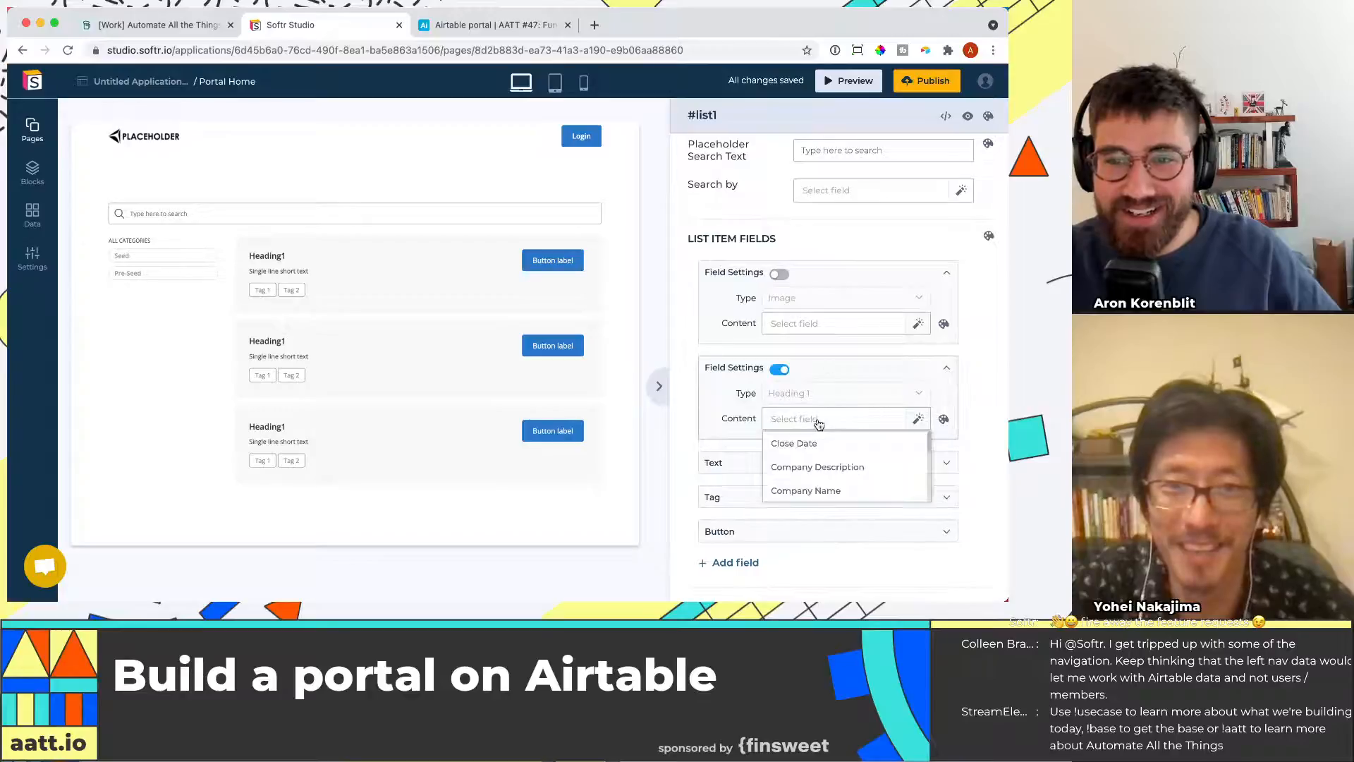
pyautogui.scroll(-1, 825, 419)
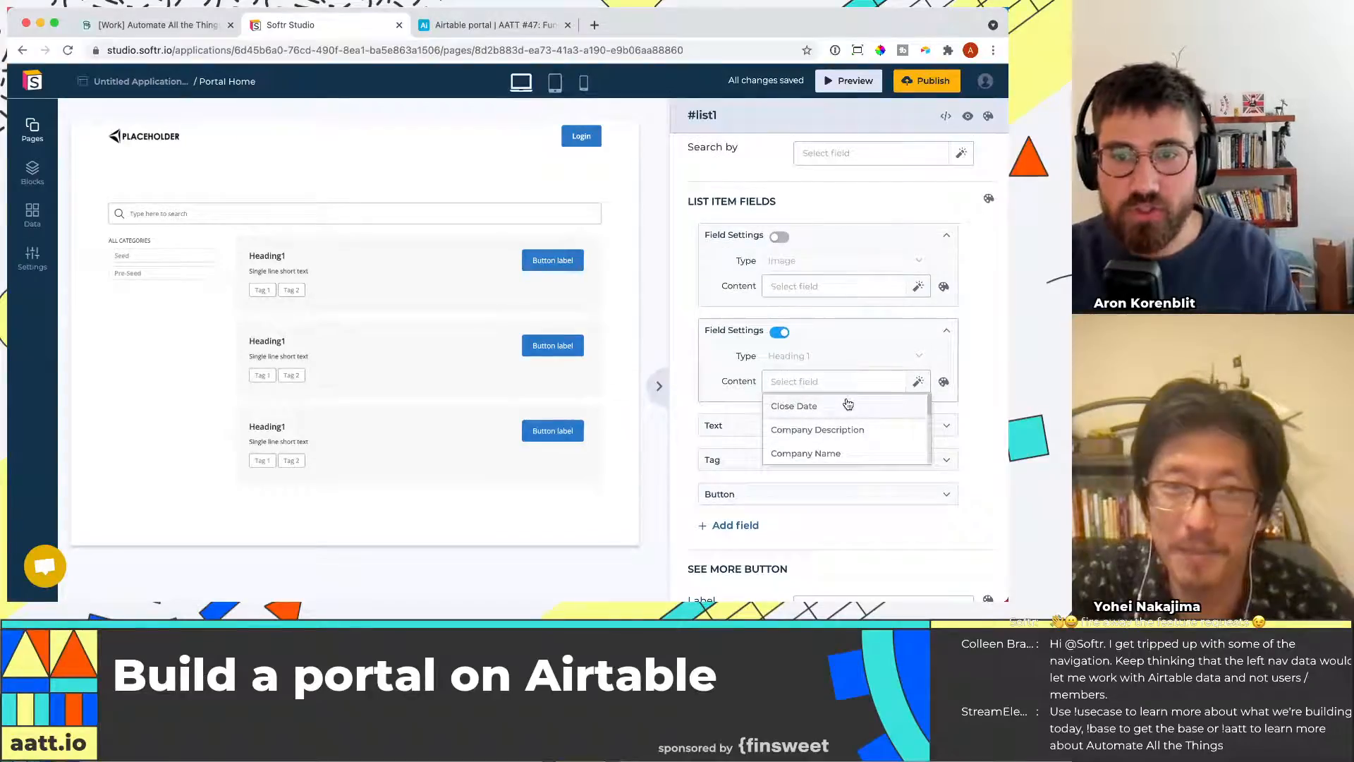
pyautogui.click(803, 383)
pyautogui.click(802, 382)
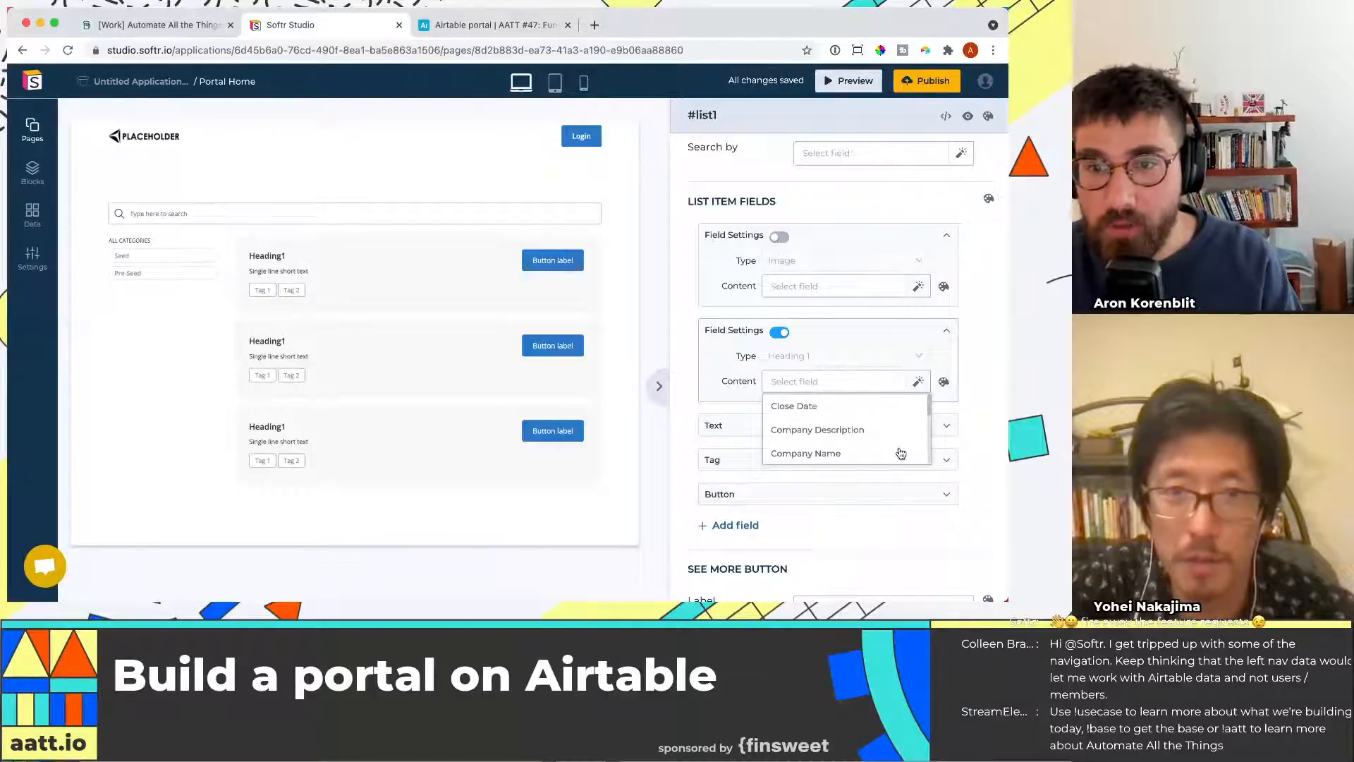
pyautogui.scroll(-3, 889, 440)
pyautogui.scroll(-5, 889, 440)
pyautogui.scroll(10, 841, 333)
pyautogui.scroll(4, 825, 500)
pyautogui.scroll(3, 823, 495)
pyautogui.click(838, 514)
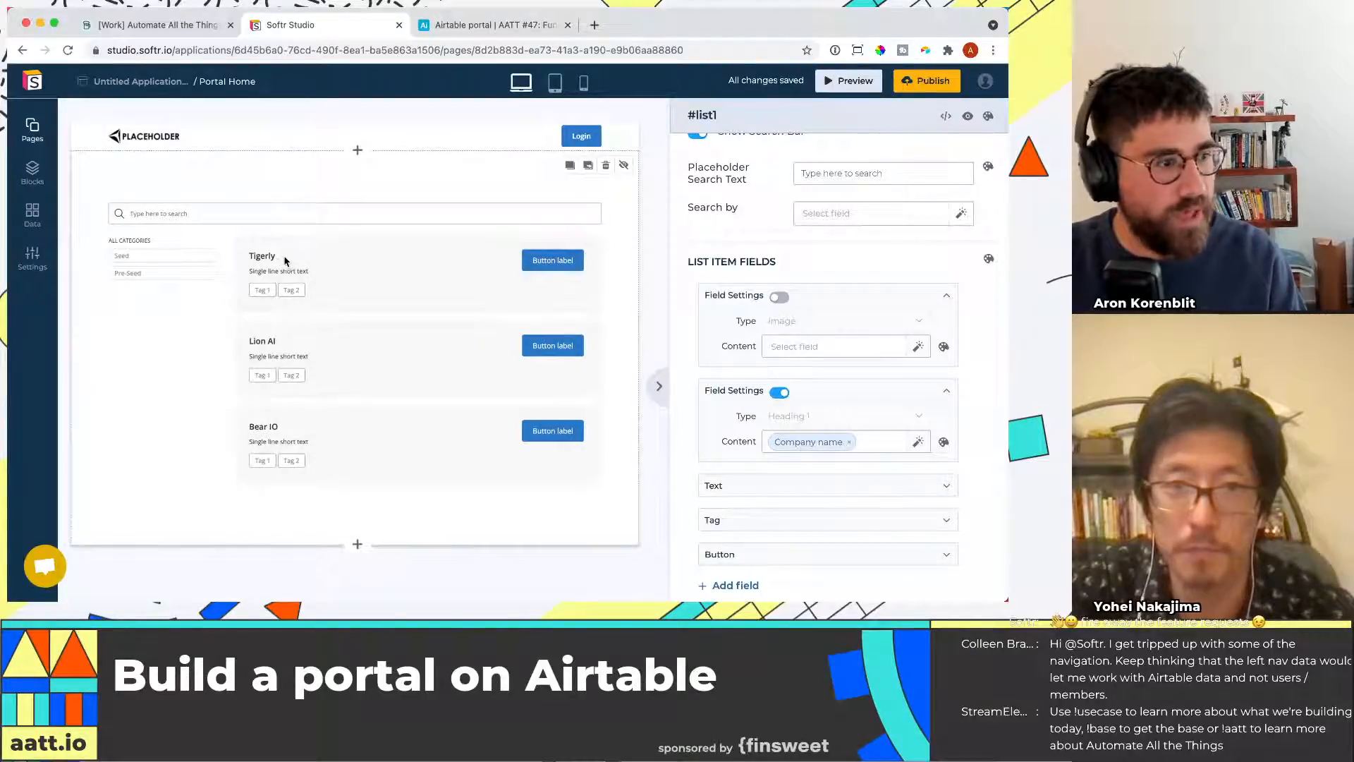
# Set the list item text field's content to Company description
pyautogui.scroll(-1, 789, 486)
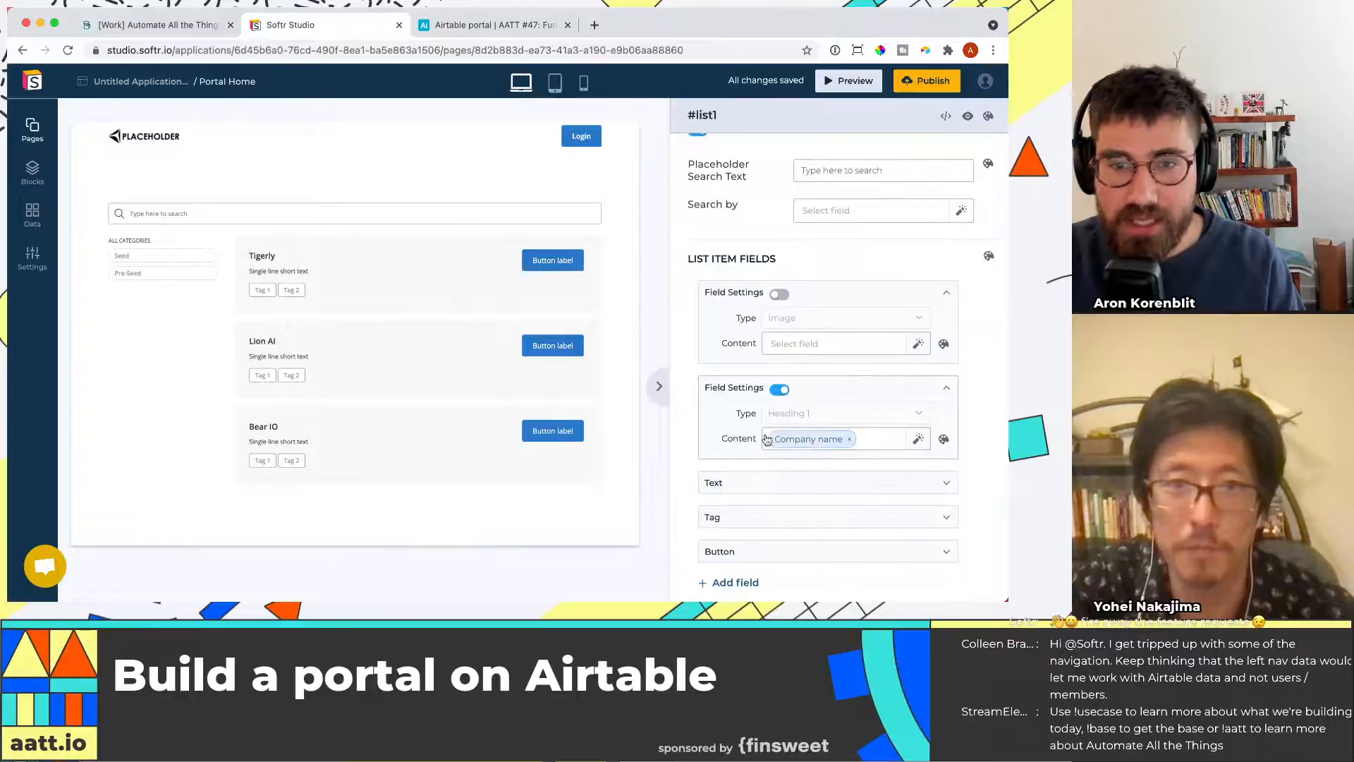
pyautogui.click(782, 483)
pyautogui.scroll(-2, 843, 452)
pyautogui.click(833, 512)
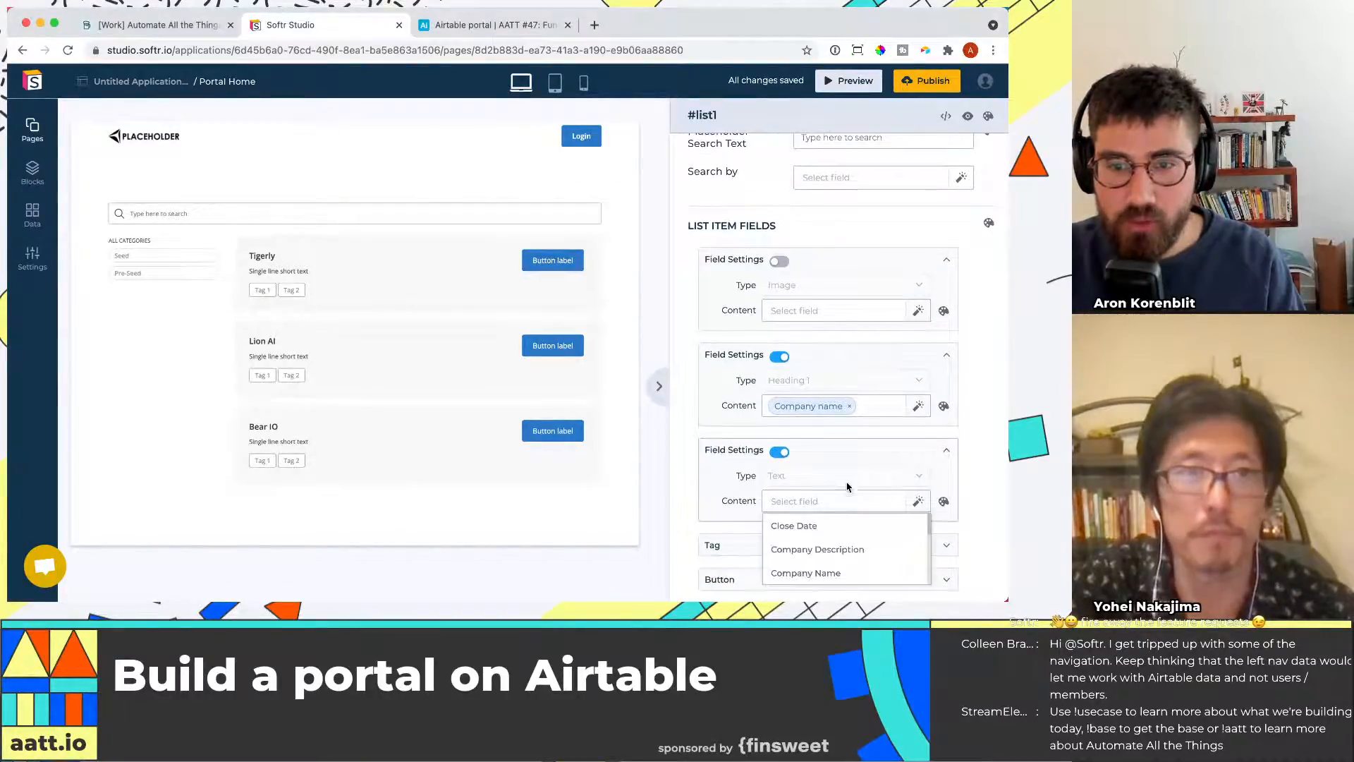
pyautogui.click(855, 540)
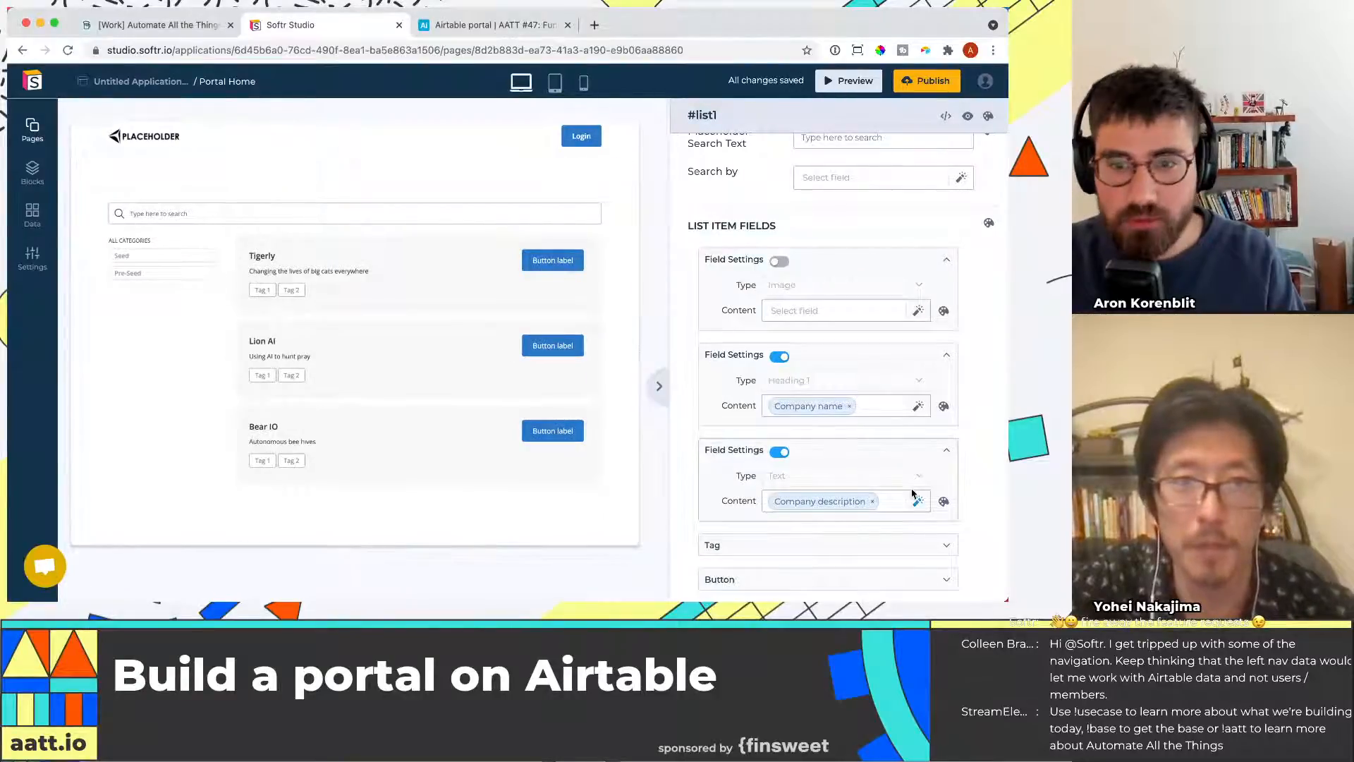
# Set the list item tag field's content to Stage and open the Button field settings
pyautogui.scroll(-2, 836, 511)
pyautogui.click(837, 496)
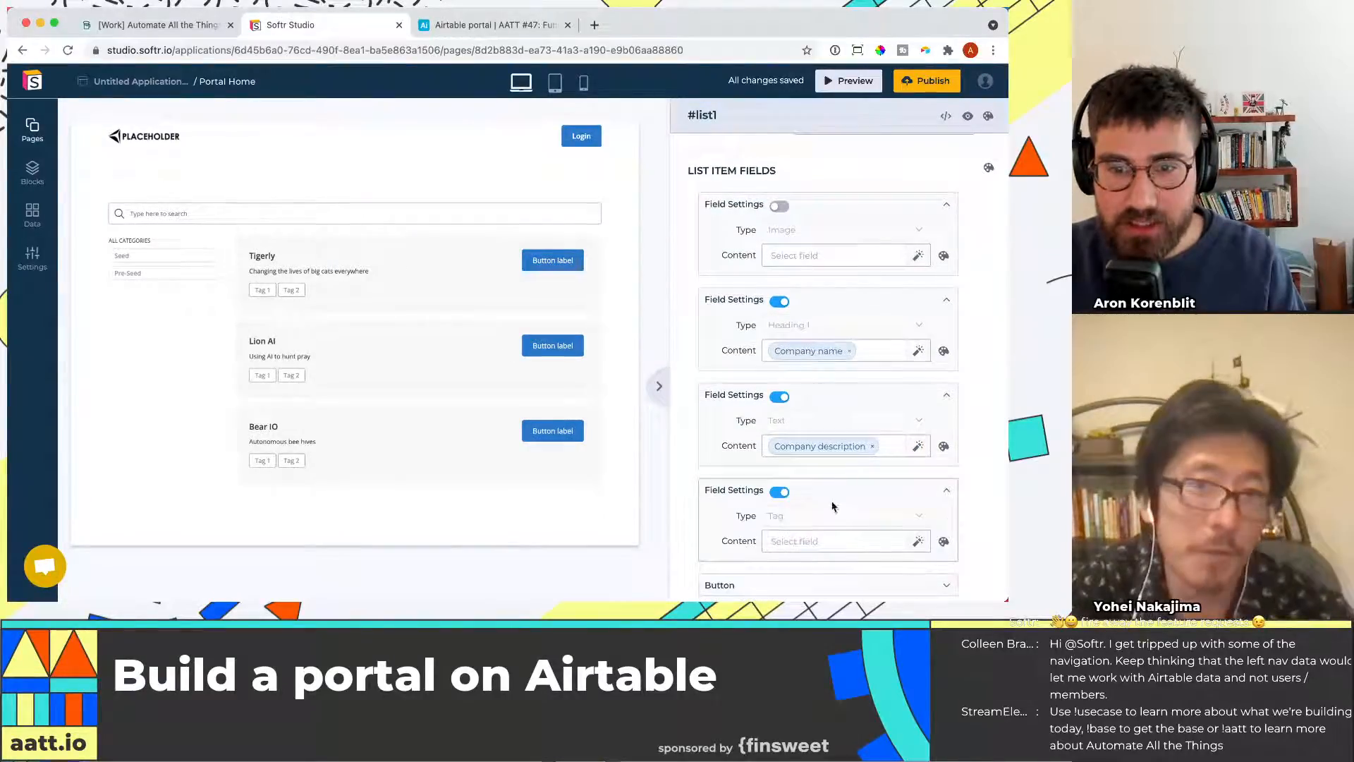
pyautogui.scroll(-1, 832, 522)
pyautogui.click(836, 519)
pyautogui.scroll(-2, 867, 520)
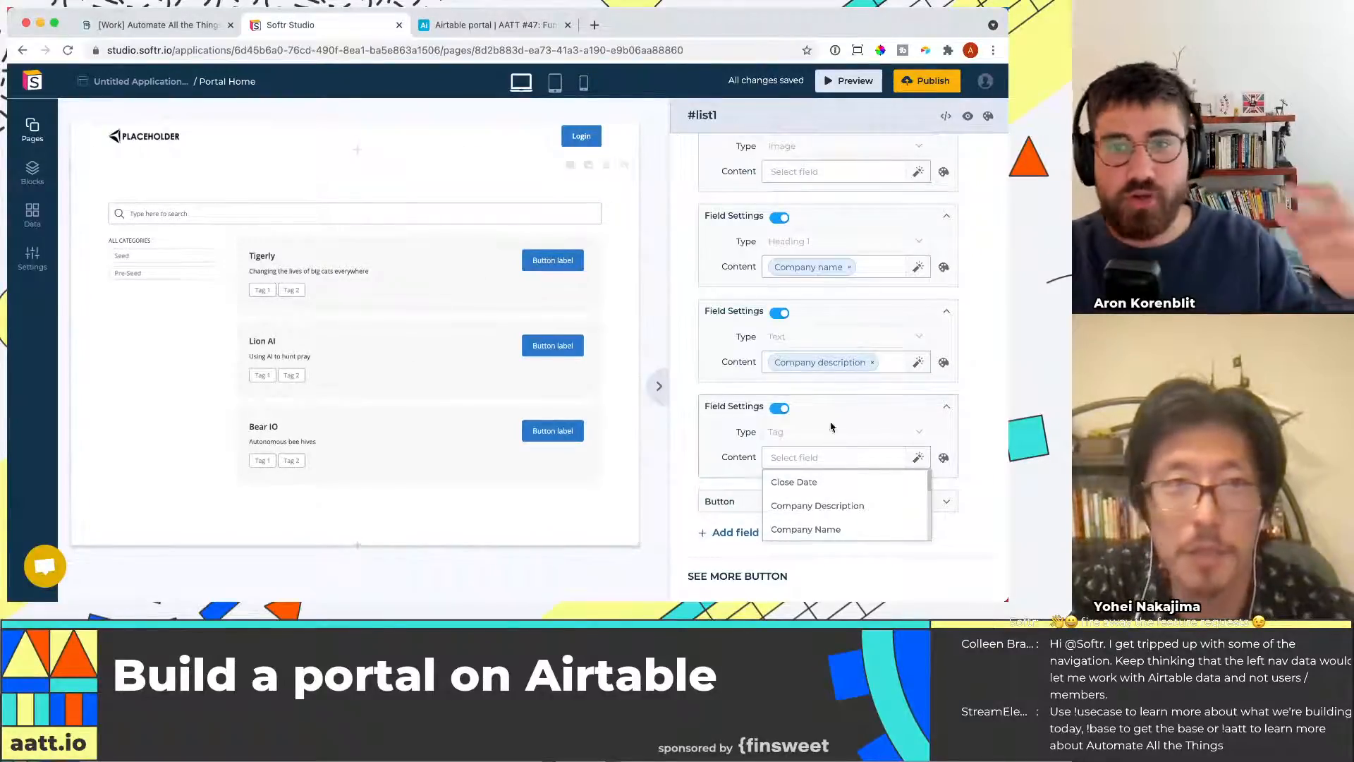
pyautogui.scroll(-1, 853, 469)
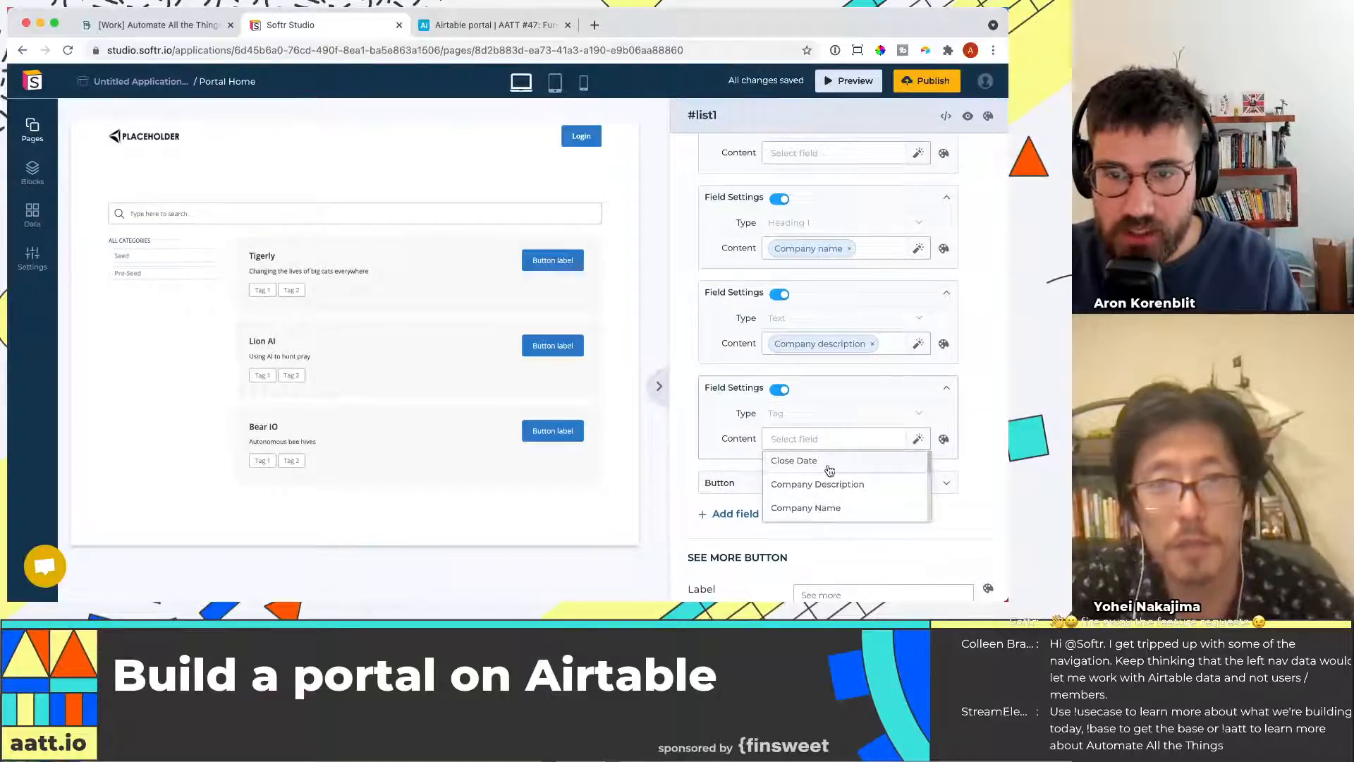
pyautogui.scroll(-2, 838, 474)
pyautogui.scroll(-3, 837, 475)
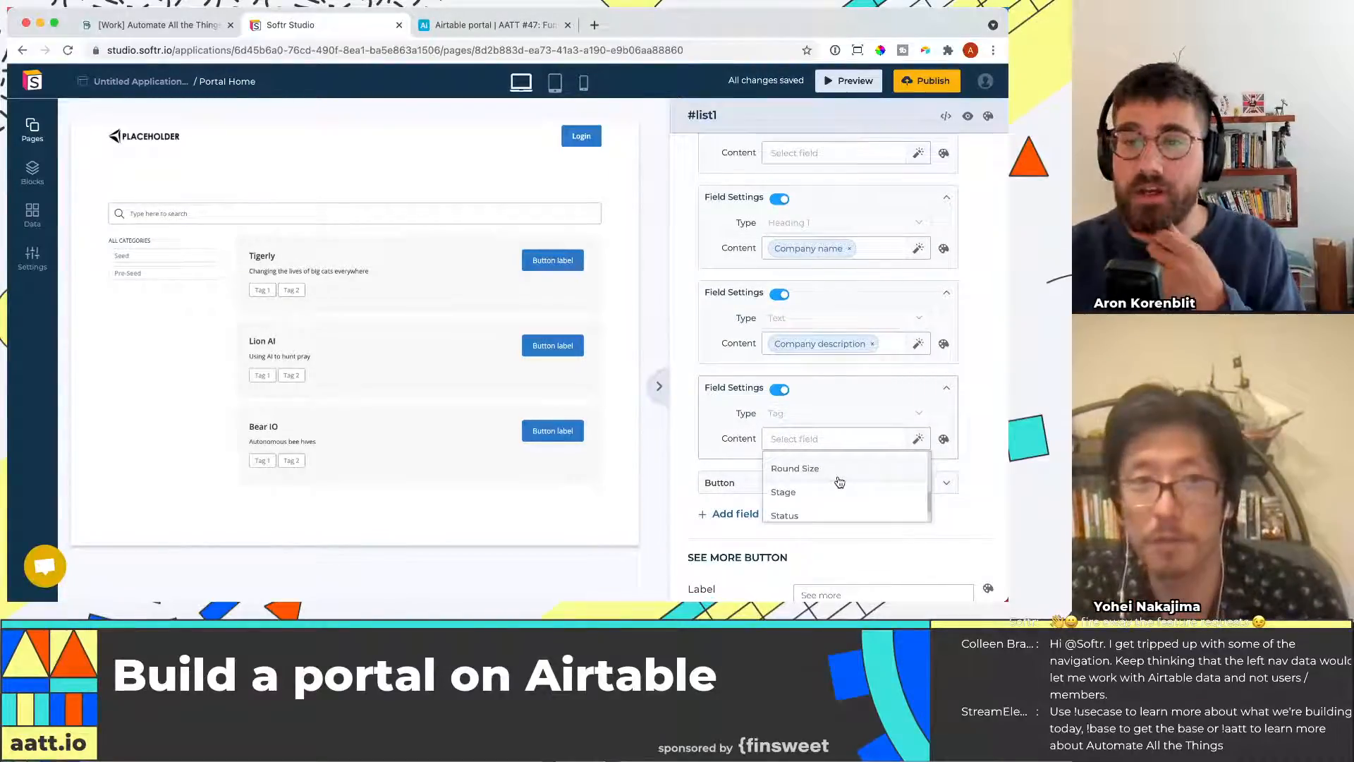
pyautogui.scroll(-1, 834, 485)
pyautogui.click(832, 473)
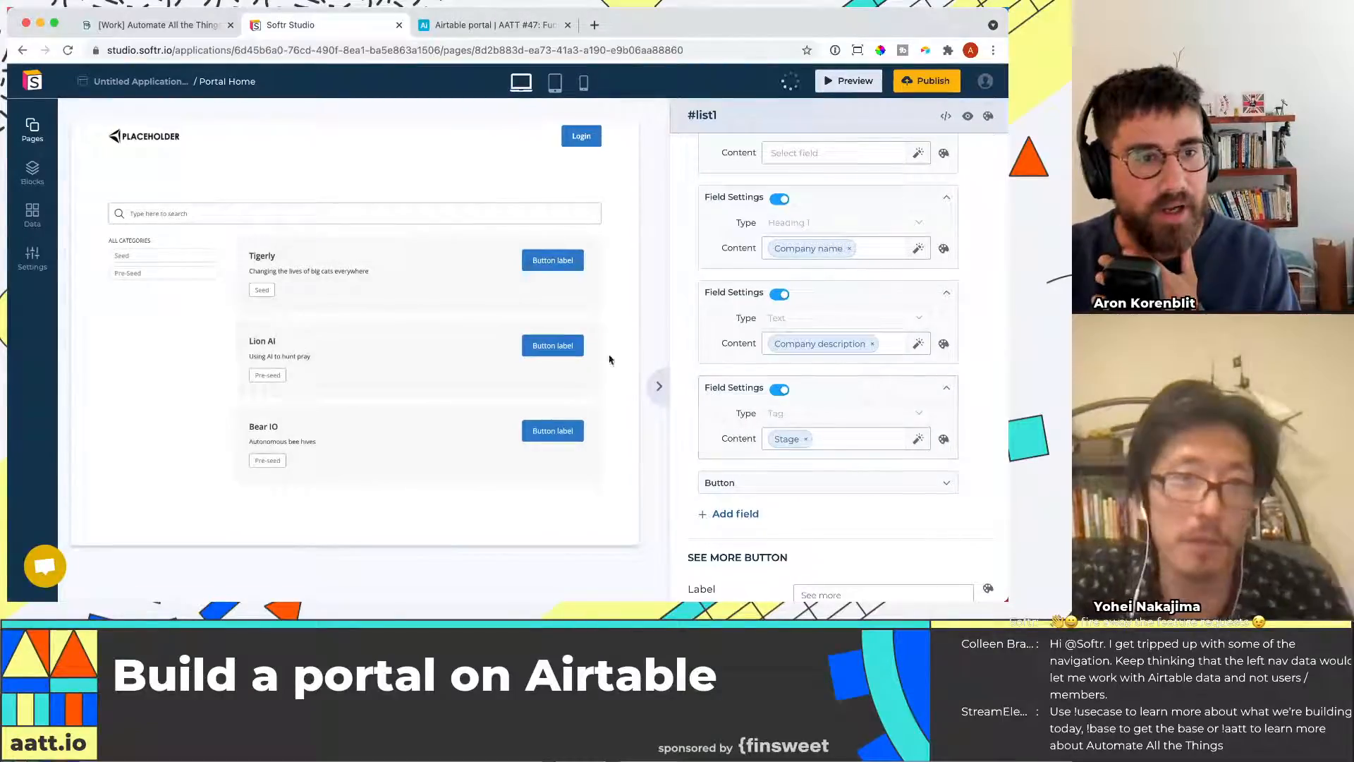
pyautogui.scroll(-1, 794, 455)
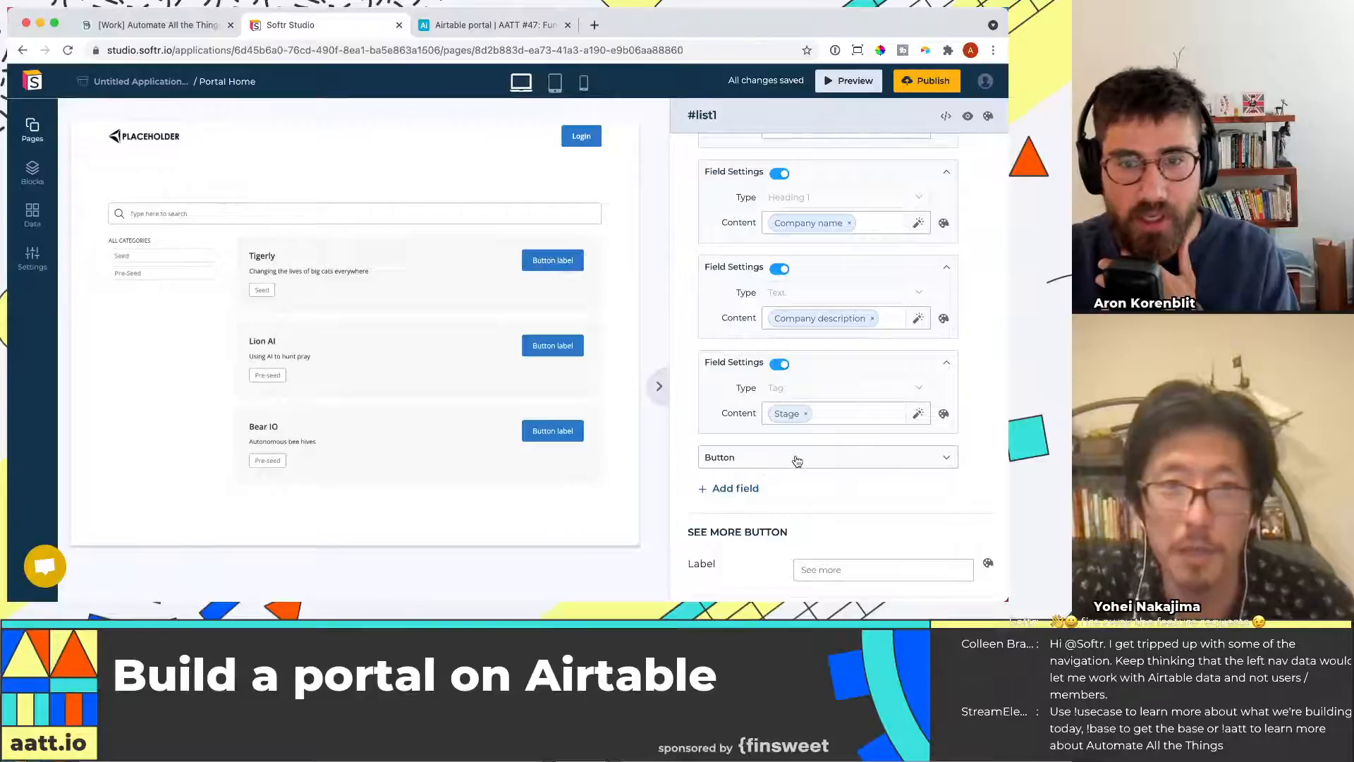
pyautogui.click(797, 461)
pyautogui.scroll(-1, 811, 469)
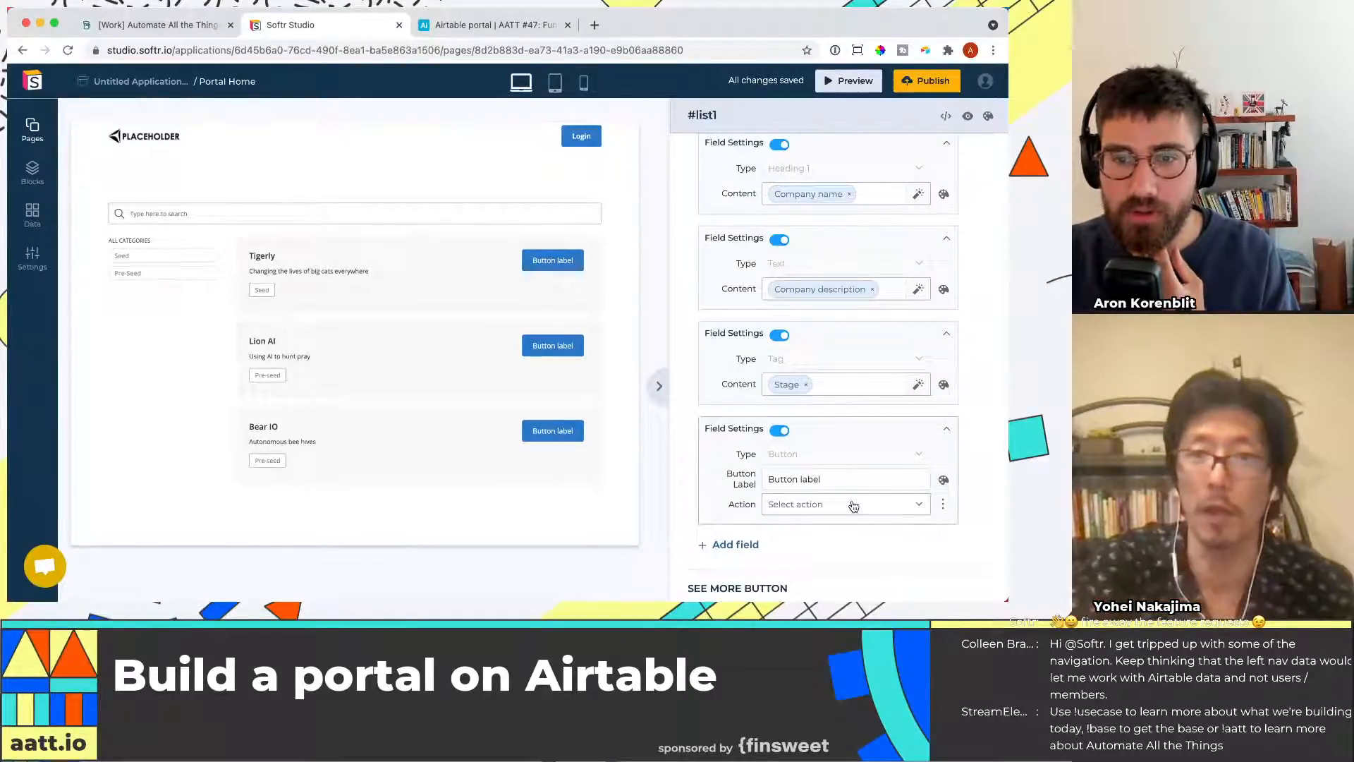
# Return to the Airtable base and examine the Organizations table fields alongside the Funding Rounds table
pyautogui.click(513, 26)
pyautogui.click(694, 223)
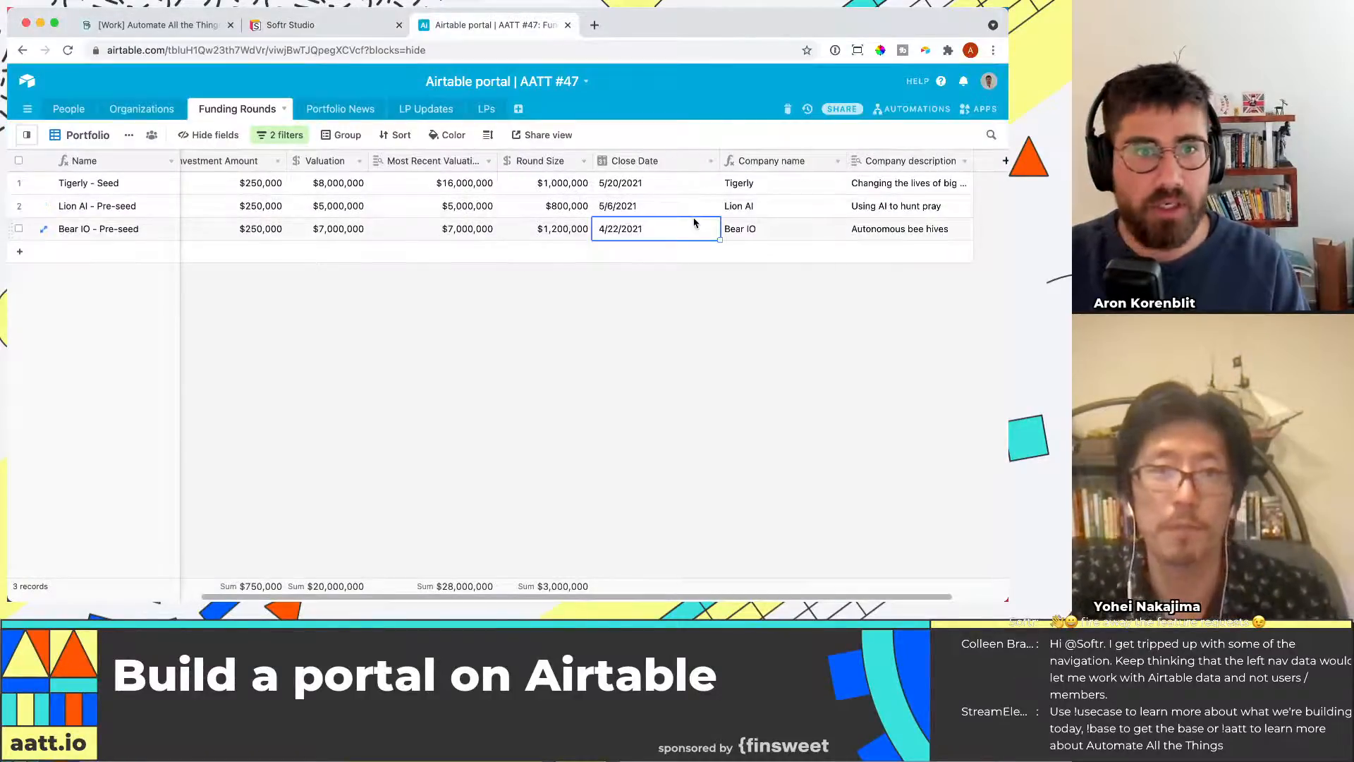
pyautogui.press('Left')
pyautogui.press('Left')
pyautogui.press('Left')
pyautogui.press('Left')
pyautogui.press('Left')
pyautogui.press('Left')
pyautogui.press('Left')
pyautogui.press('Left')
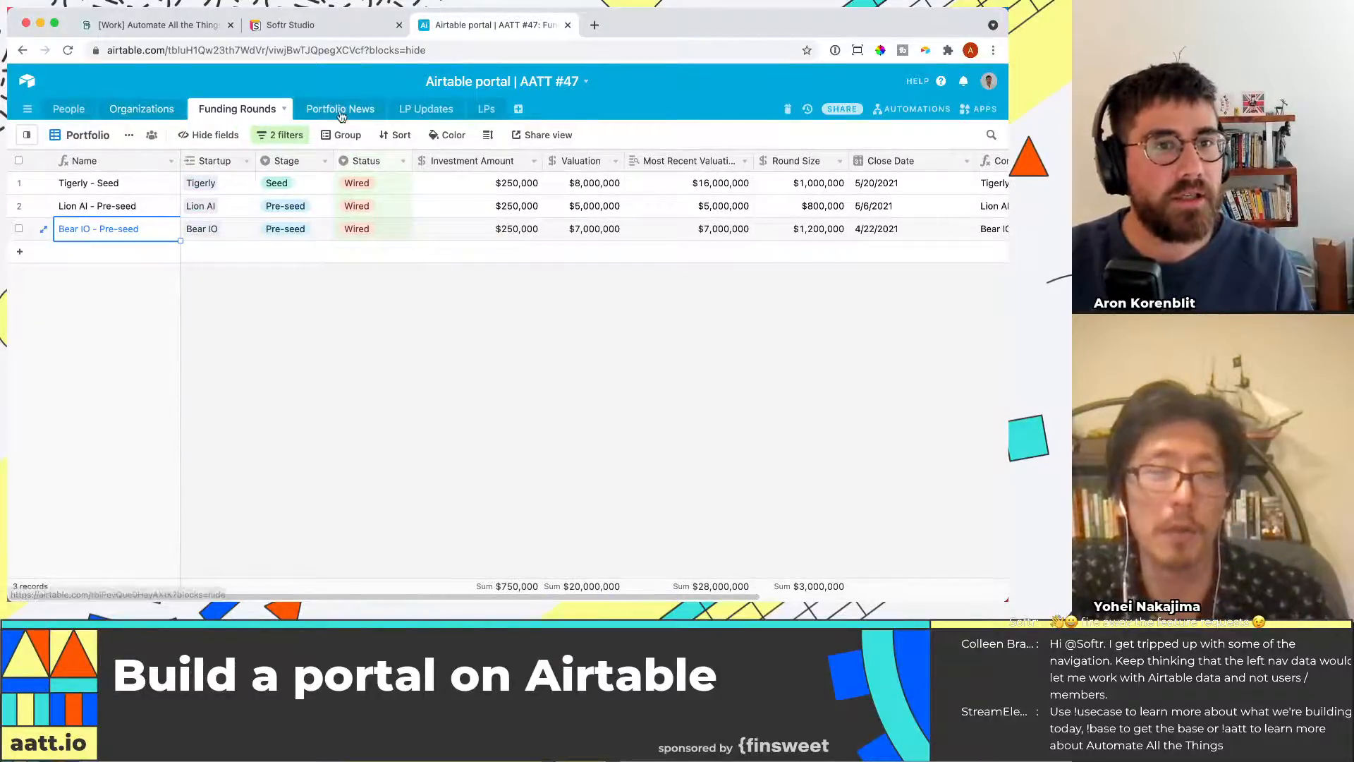
pyautogui.click(143, 110)
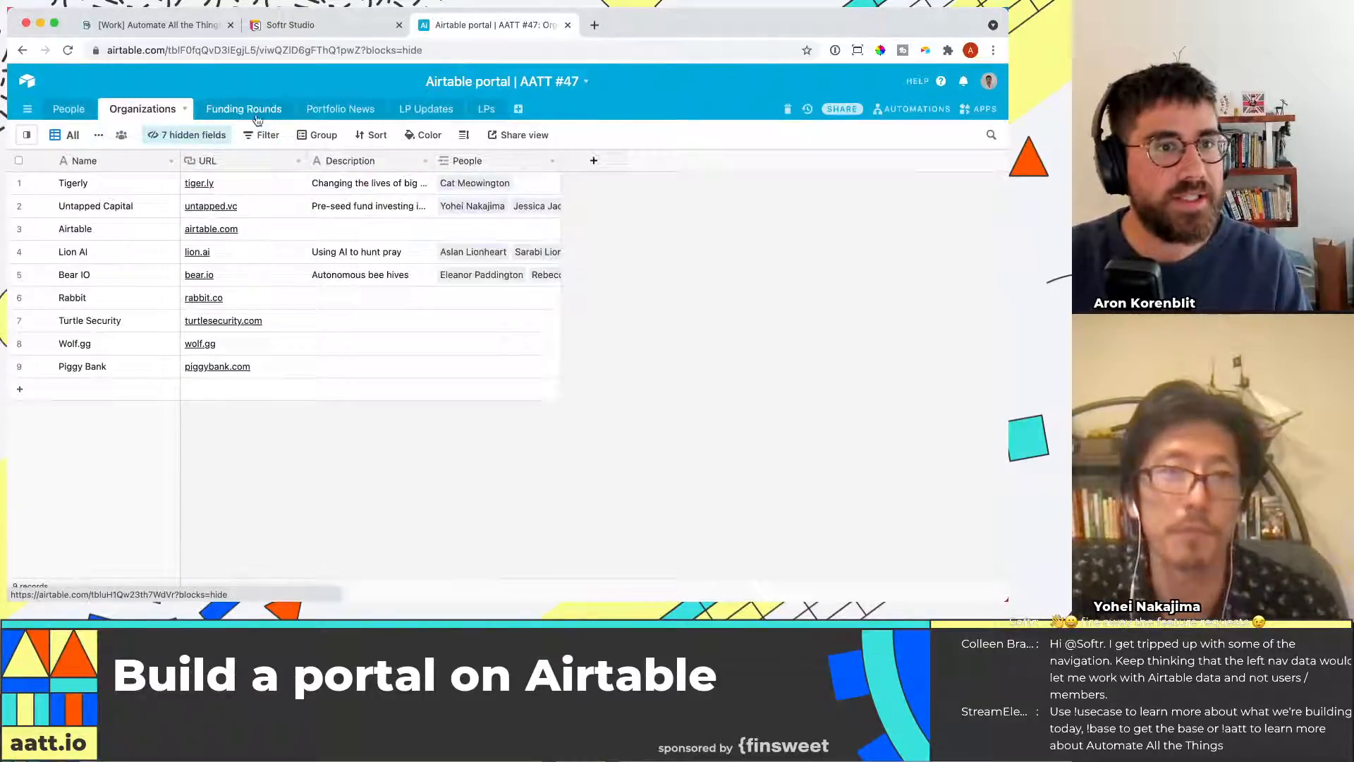
pyautogui.click(240, 110)
pyautogui.click(201, 184)
pyautogui.click(201, 184)
pyautogui.click(143, 111)
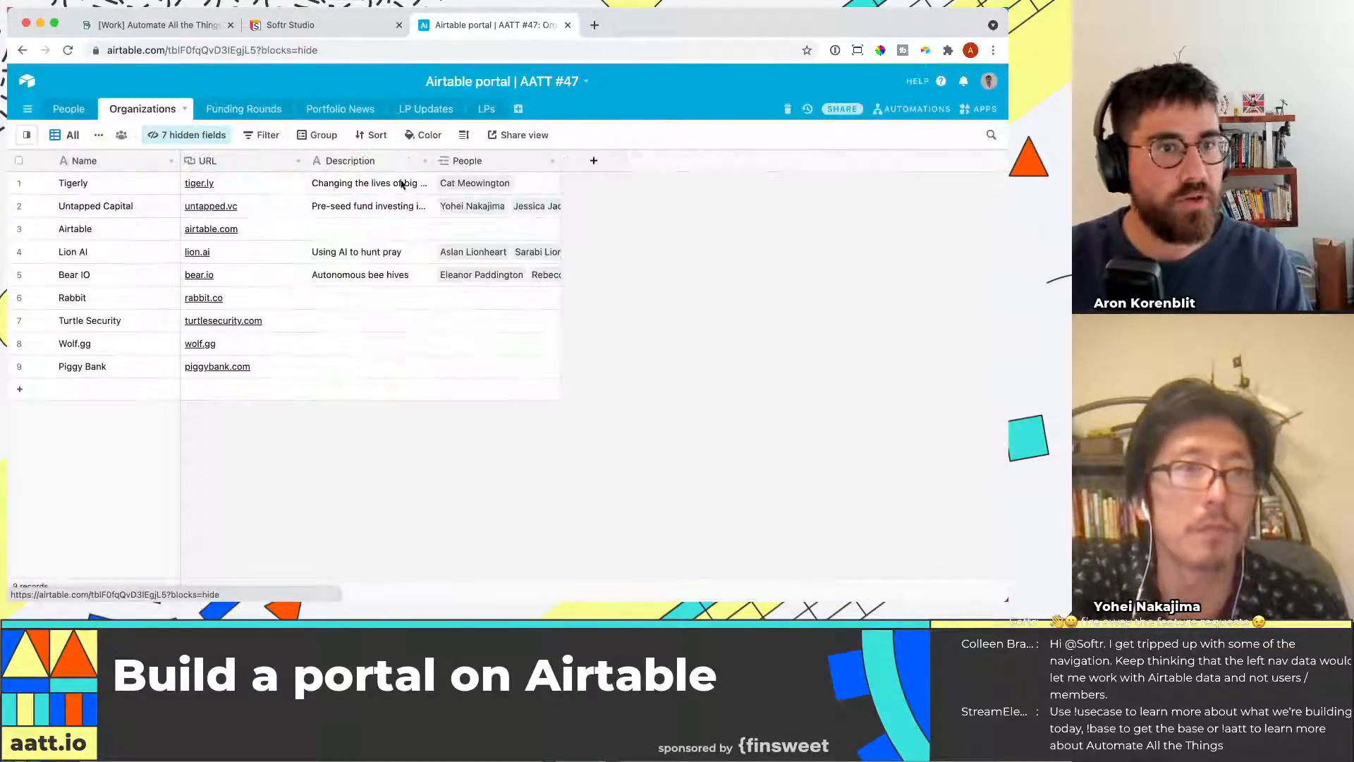
pyautogui.click(237, 110)
pyautogui.moveTo(457, 203); pyautogui.dragTo(450, 196)
pyautogui.press('super+Right')
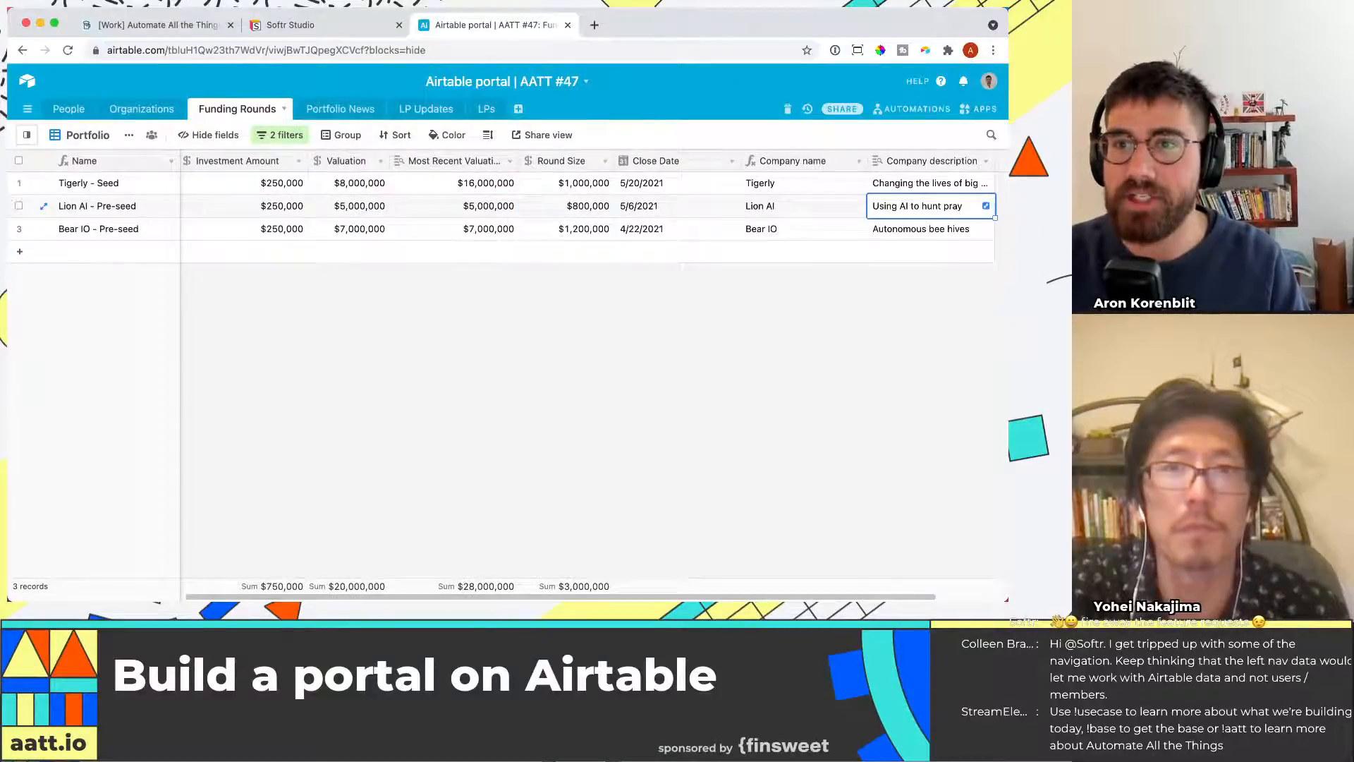
# Add a new Funding Rounds field named Company URL and set its type to Lookup
pyautogui.click(997, 165)
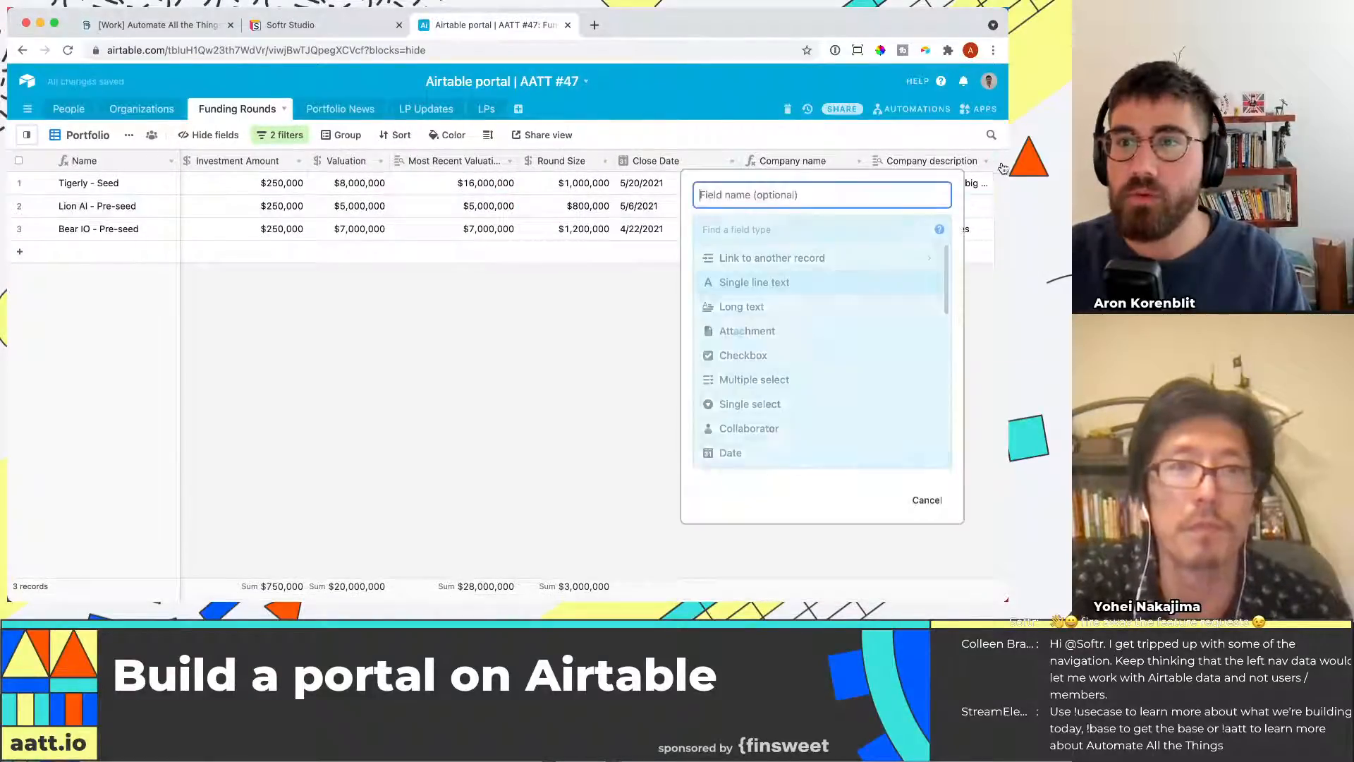
pyautogui.write('Company URL')
pyautogui.press('Tab')
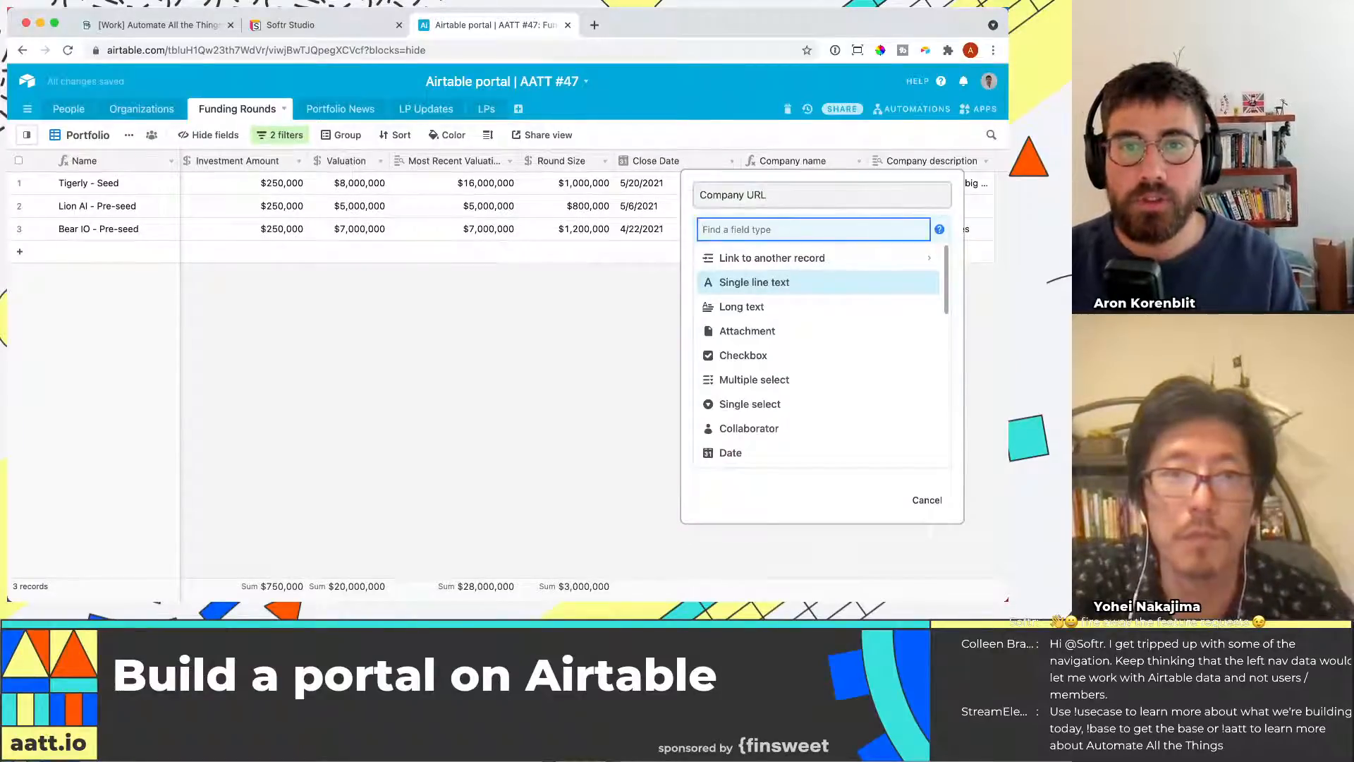
pyautogui.write('looku')
pyautogui.press('Return')
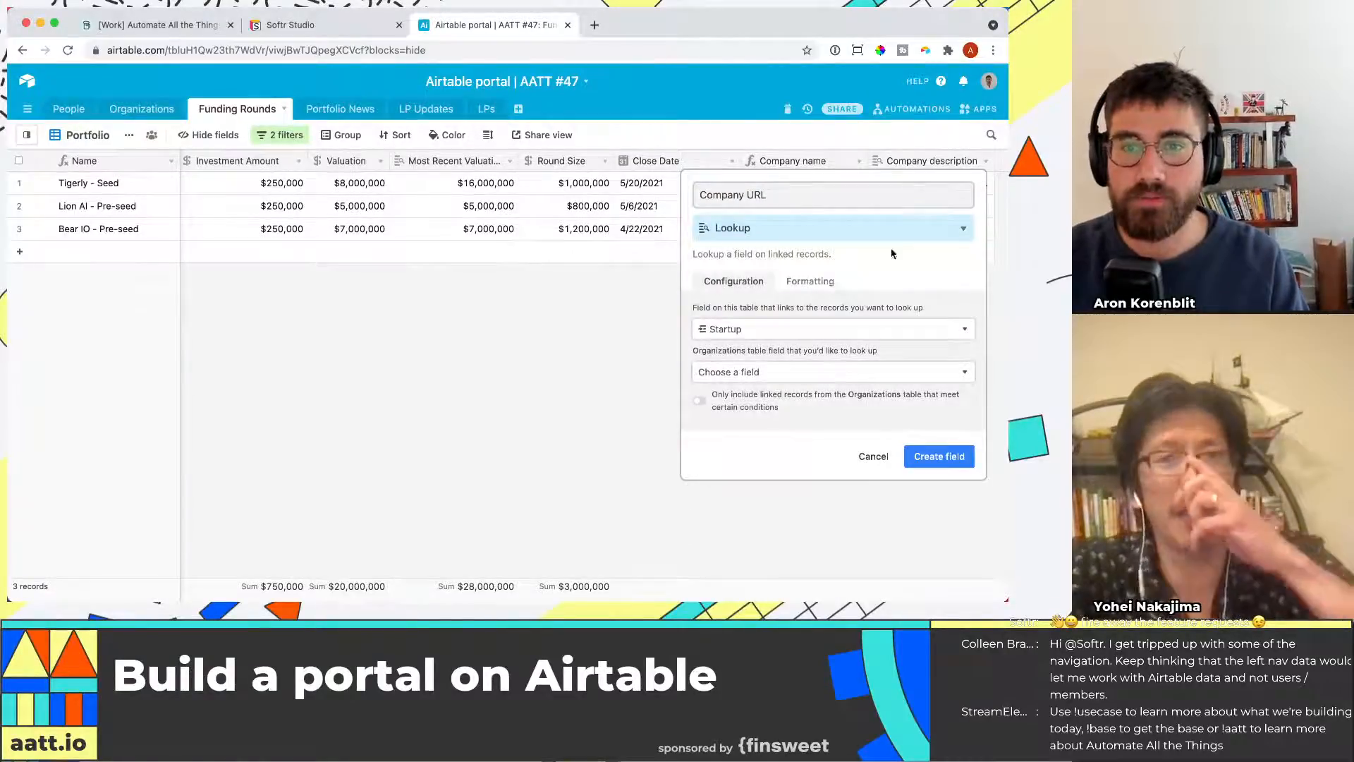
# Configure the lookup to pull URL from the linked Startup organization and create the field
pyautogui.click(850, 372)
pyautogui.write('o')
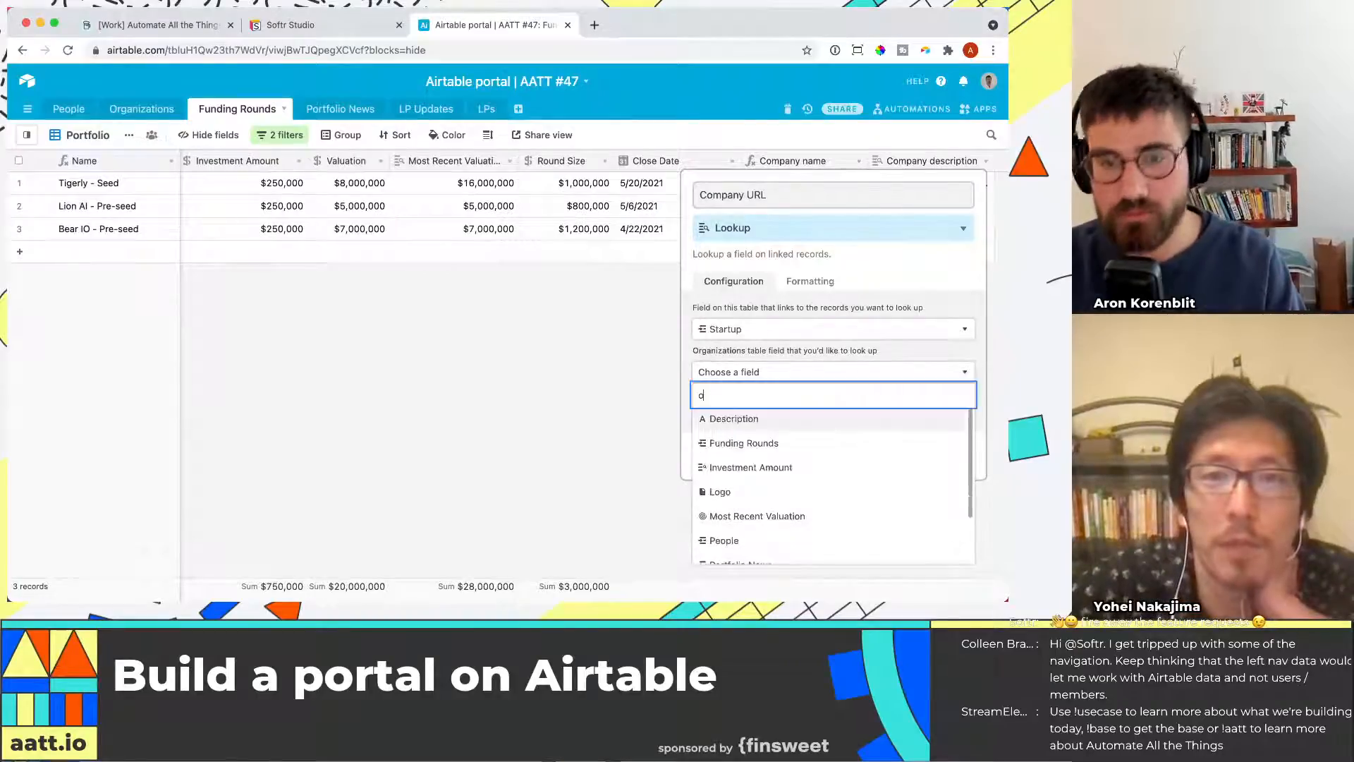
pyautogui.write('rg')
pyautogui.press('BackSpace')
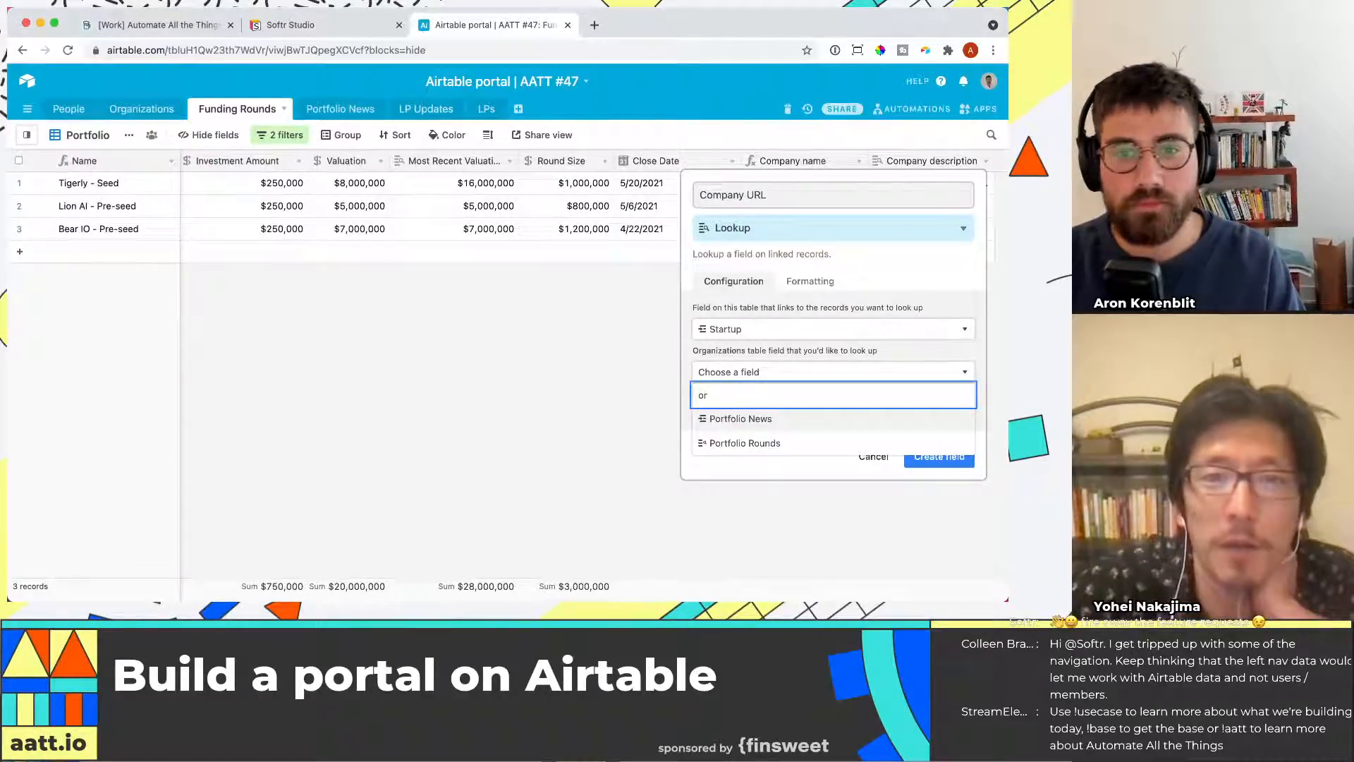
pyautogui.press('BackSpace')
pyautogui.press('BackSpace')
pyautogui.write('star')
pyautogui.press('BackSpace')
pyautogui.press('BackSpace')
pyautogui.press('BackSpace')
pyautogui.press('BackSpace')
pyautogui.write('u')
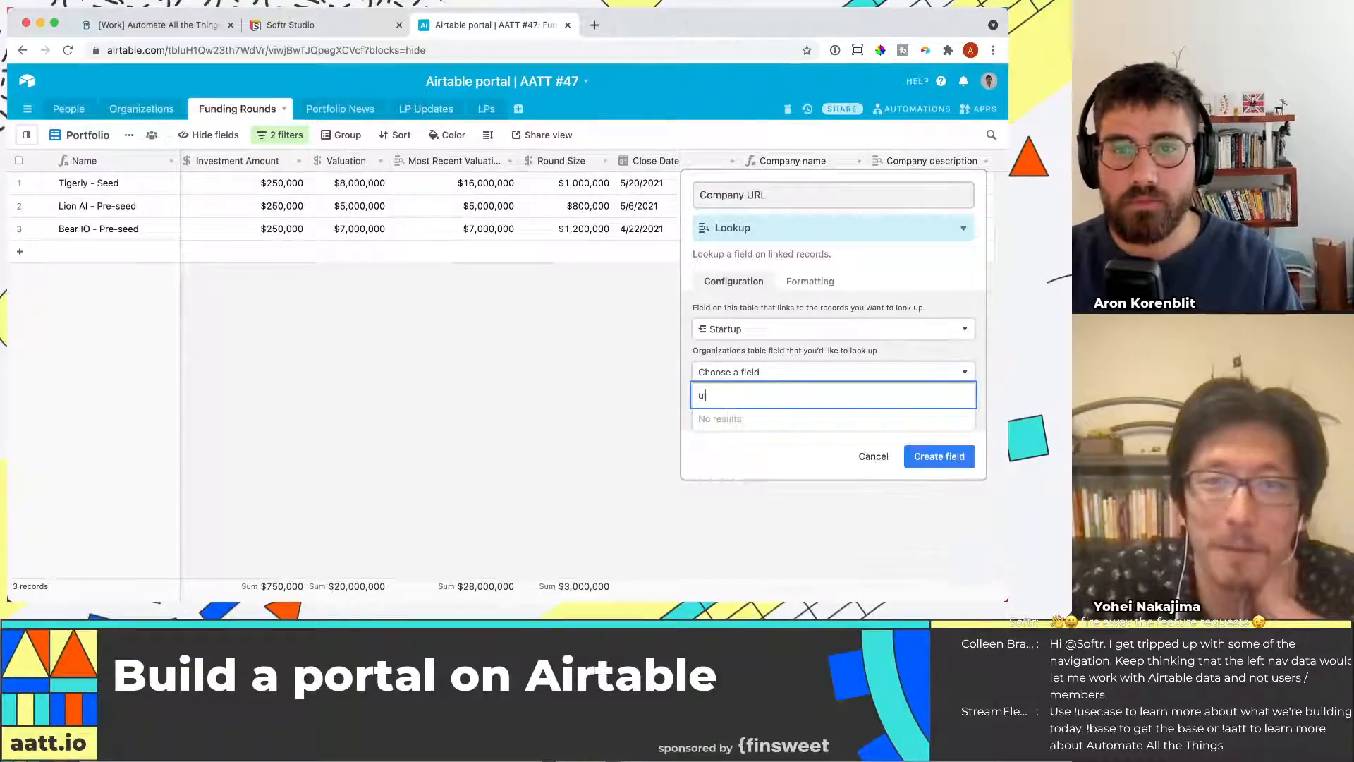
pyautogui.write('r')
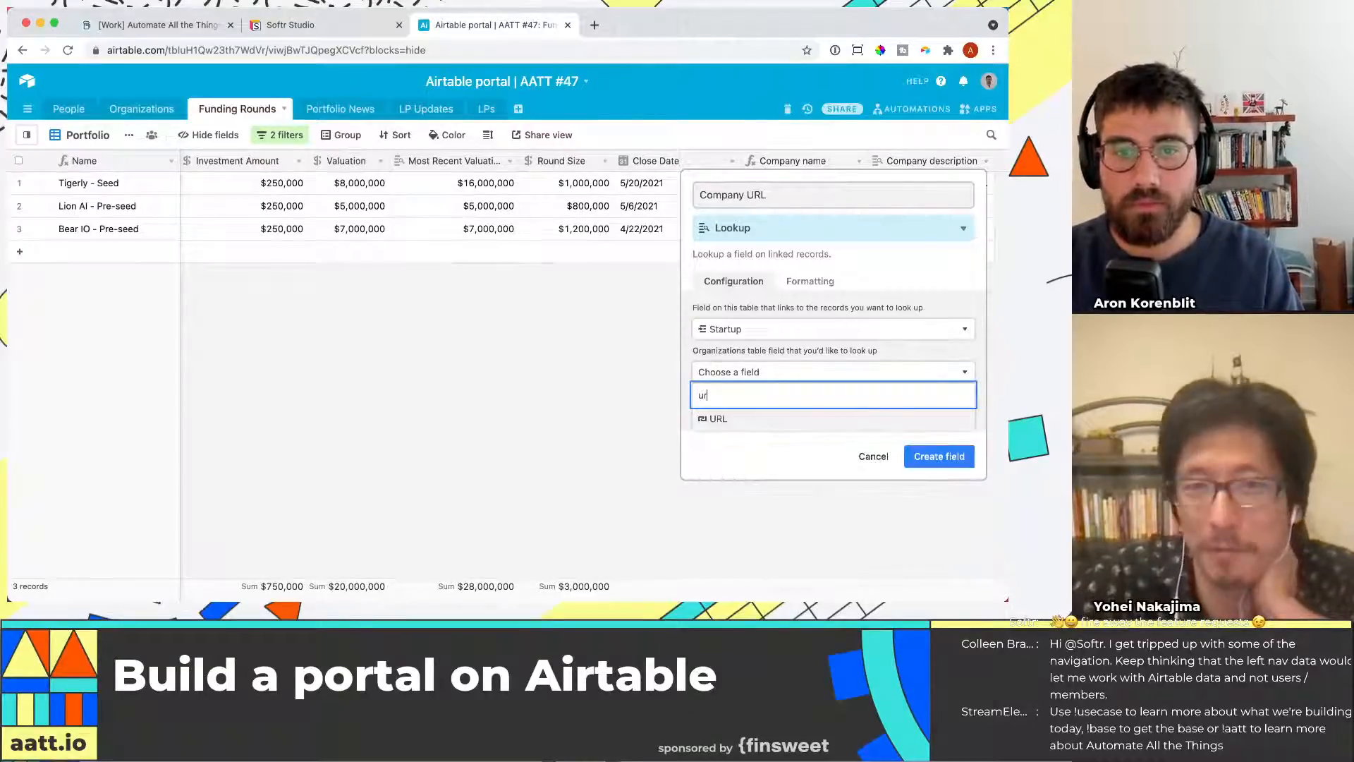
pyautogui.click(804, 419)
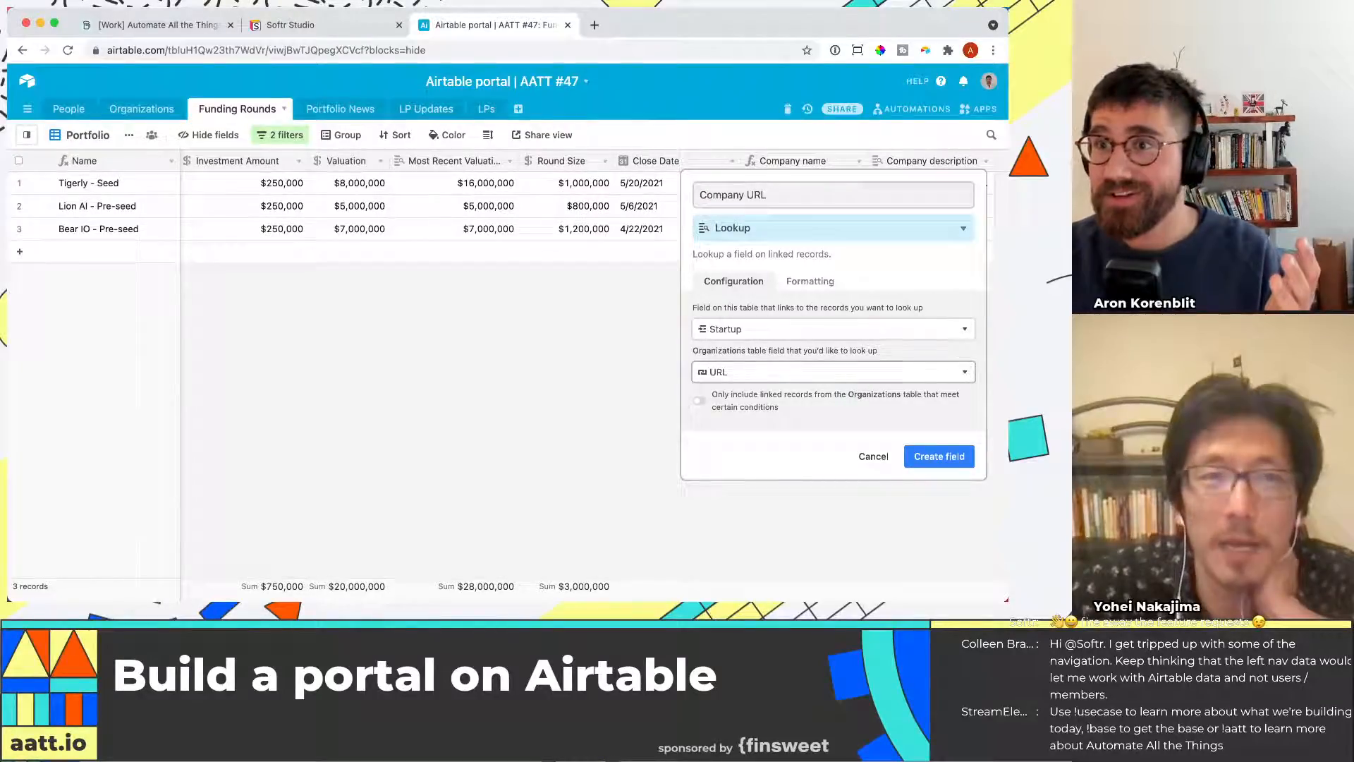
pyautogui.click(950, 457)
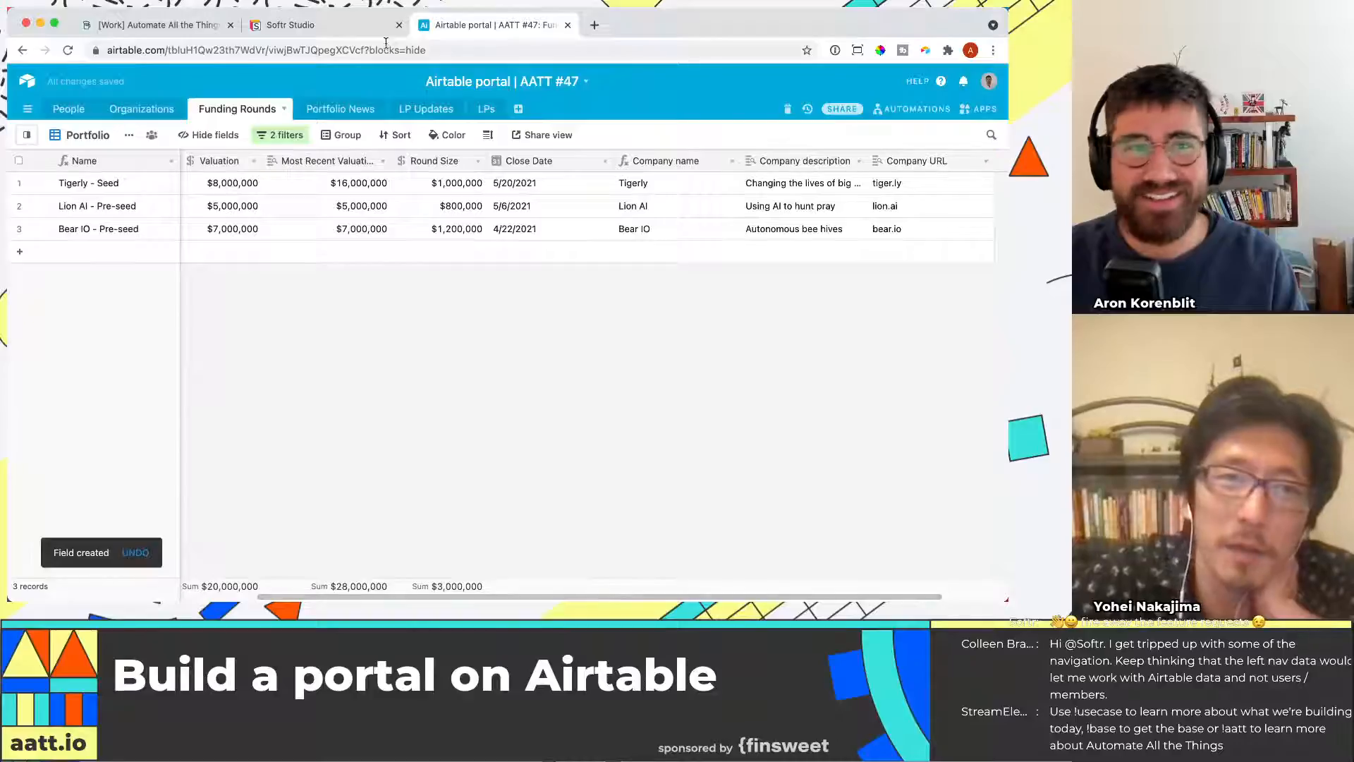
# Switch to the Airtable base and inspect the Company URL values in the Funding Rounds table
pyautogui.click(339, 33)
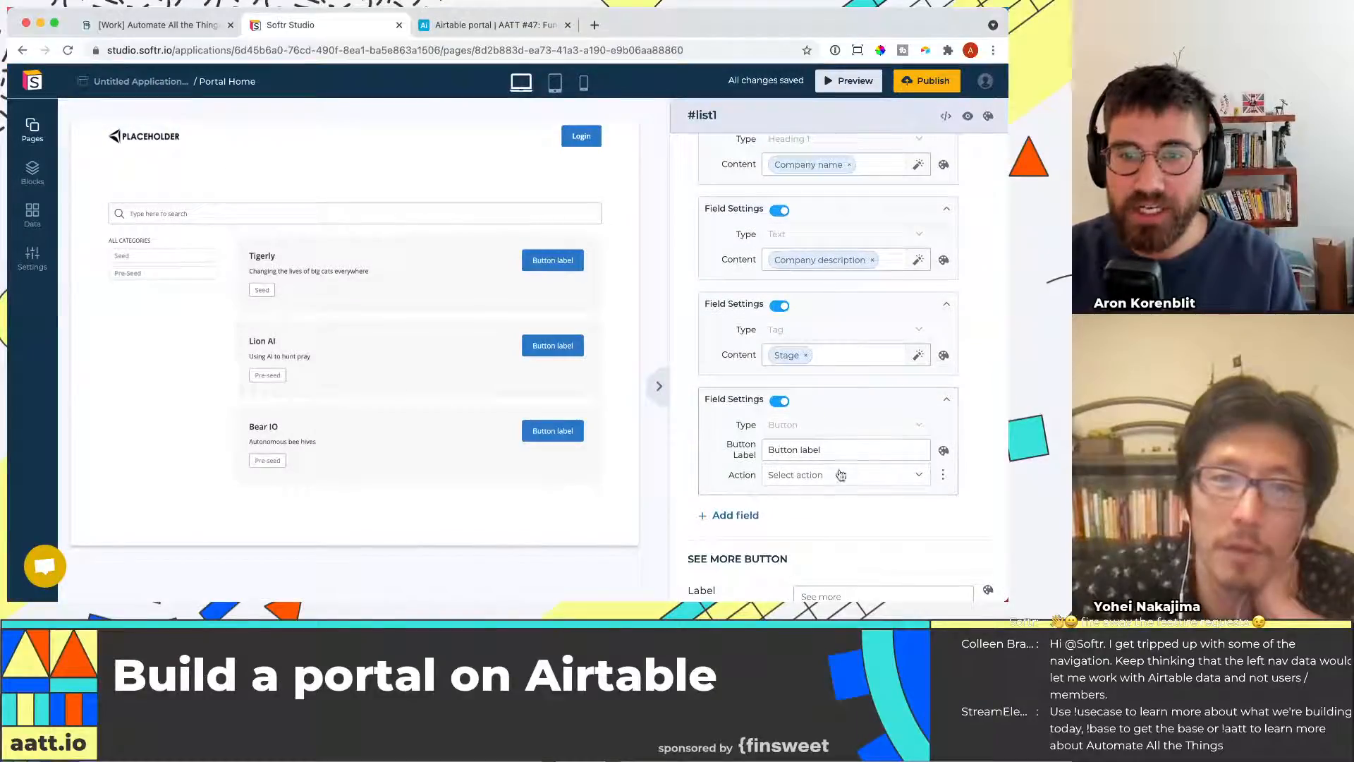
pyautogui.click(520, 24)
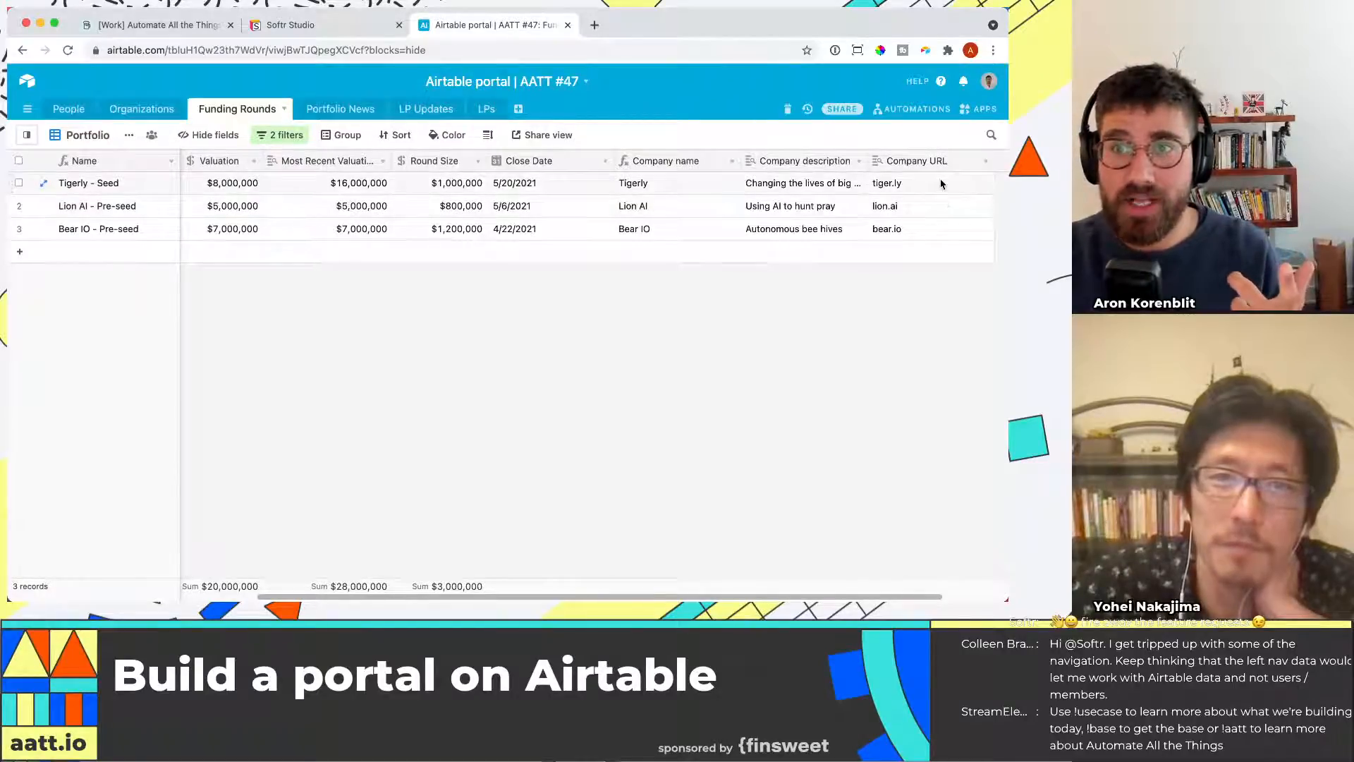
pyautogui.moveTo(940, 185); pyautogui.dragTo(932, 239)
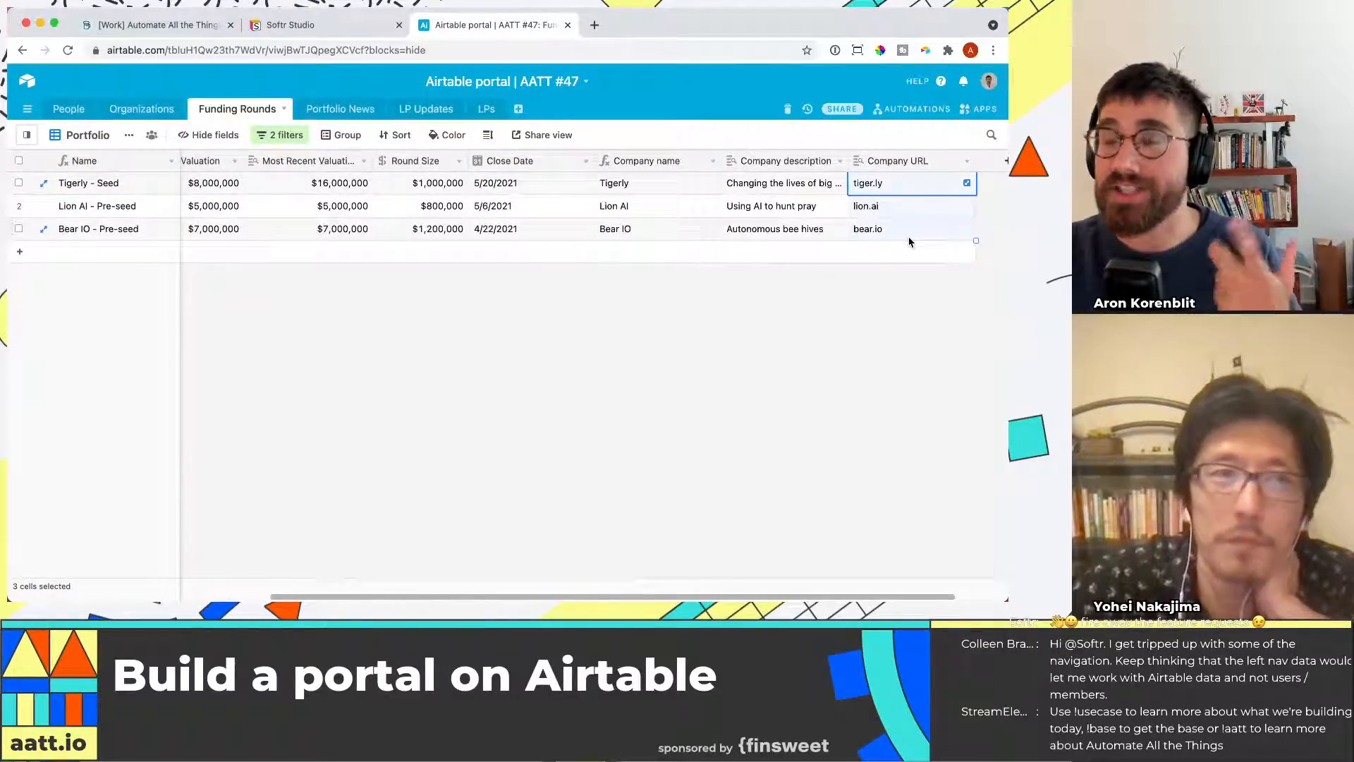
pyautogui.click(297, 25)
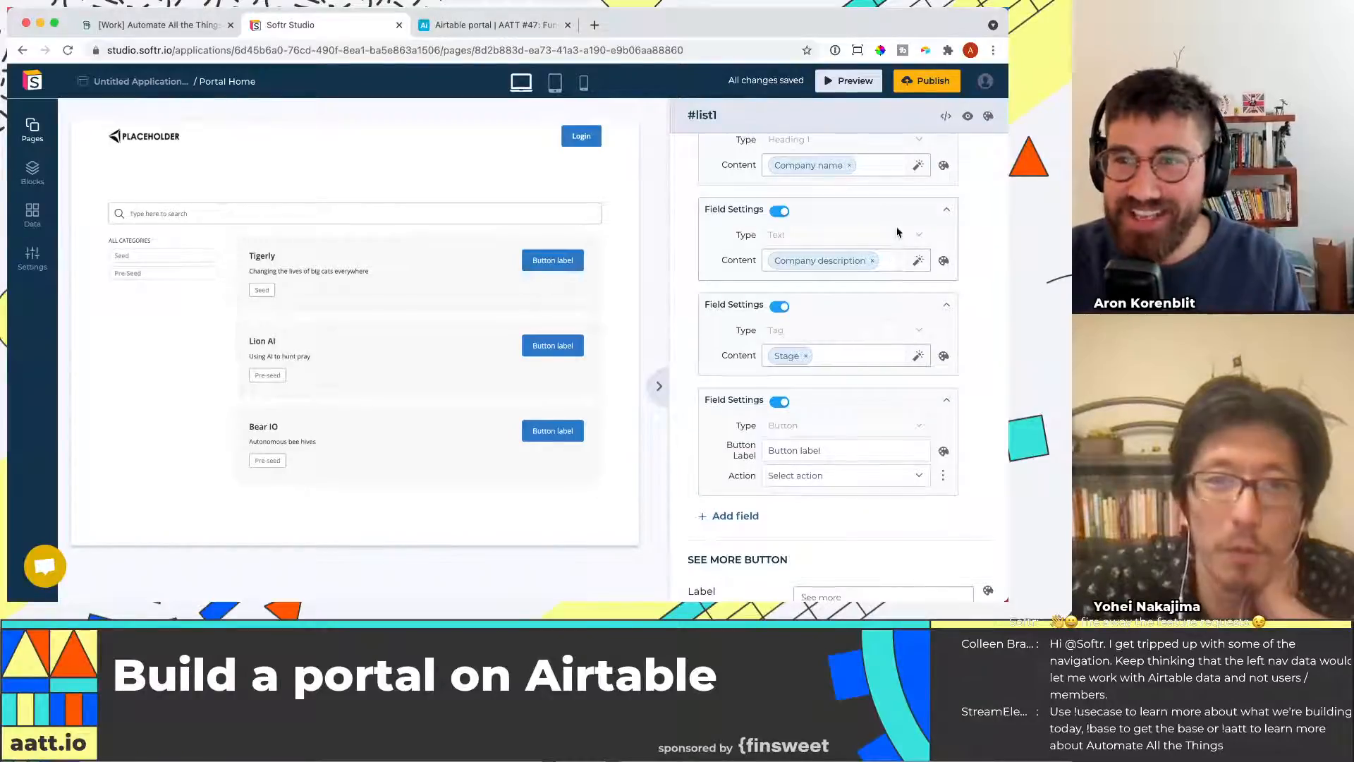
# Set the list item button label to Go to website
pyautogui.scroll(15, 981, 171)
pyautogui.scroll(-15, 920, 354)
pyautogui.scroll(3, 919, 354)
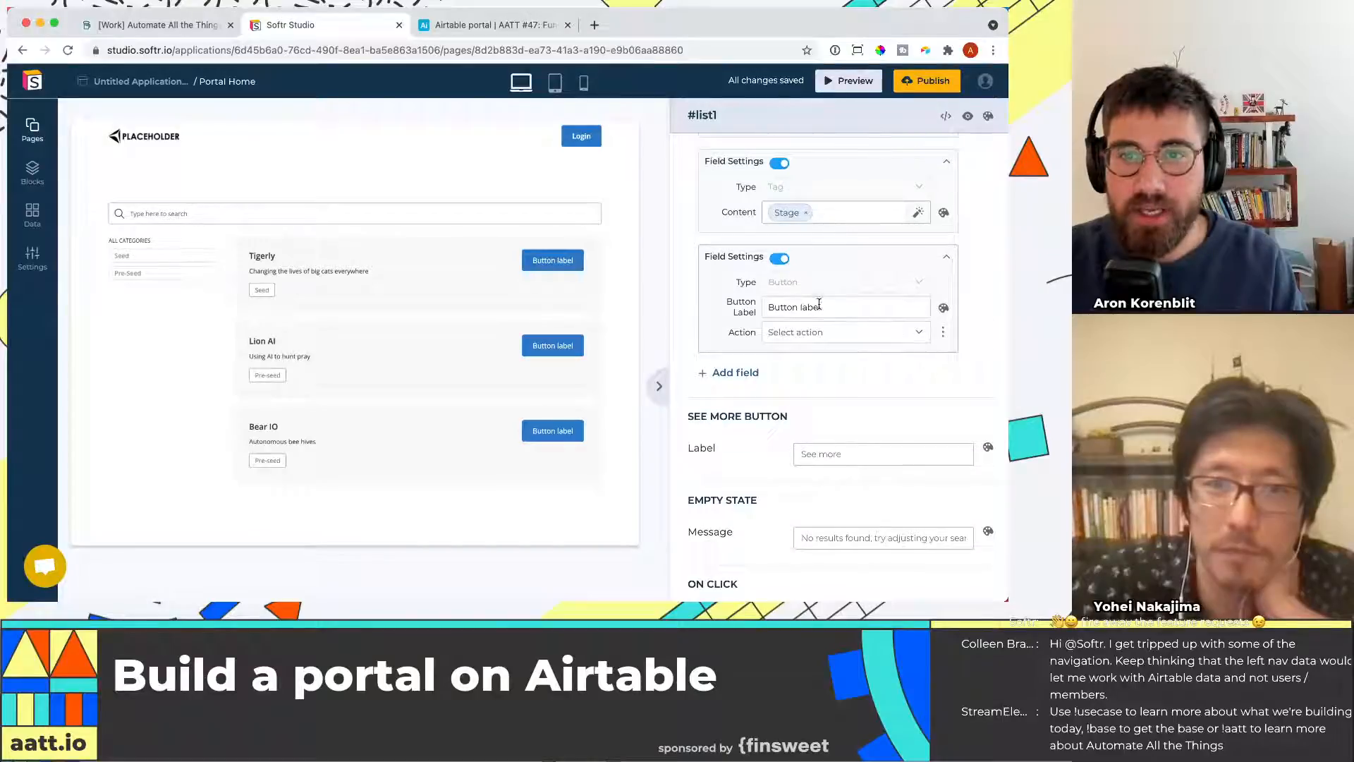
pyautogui.tripleClick(840, 305)
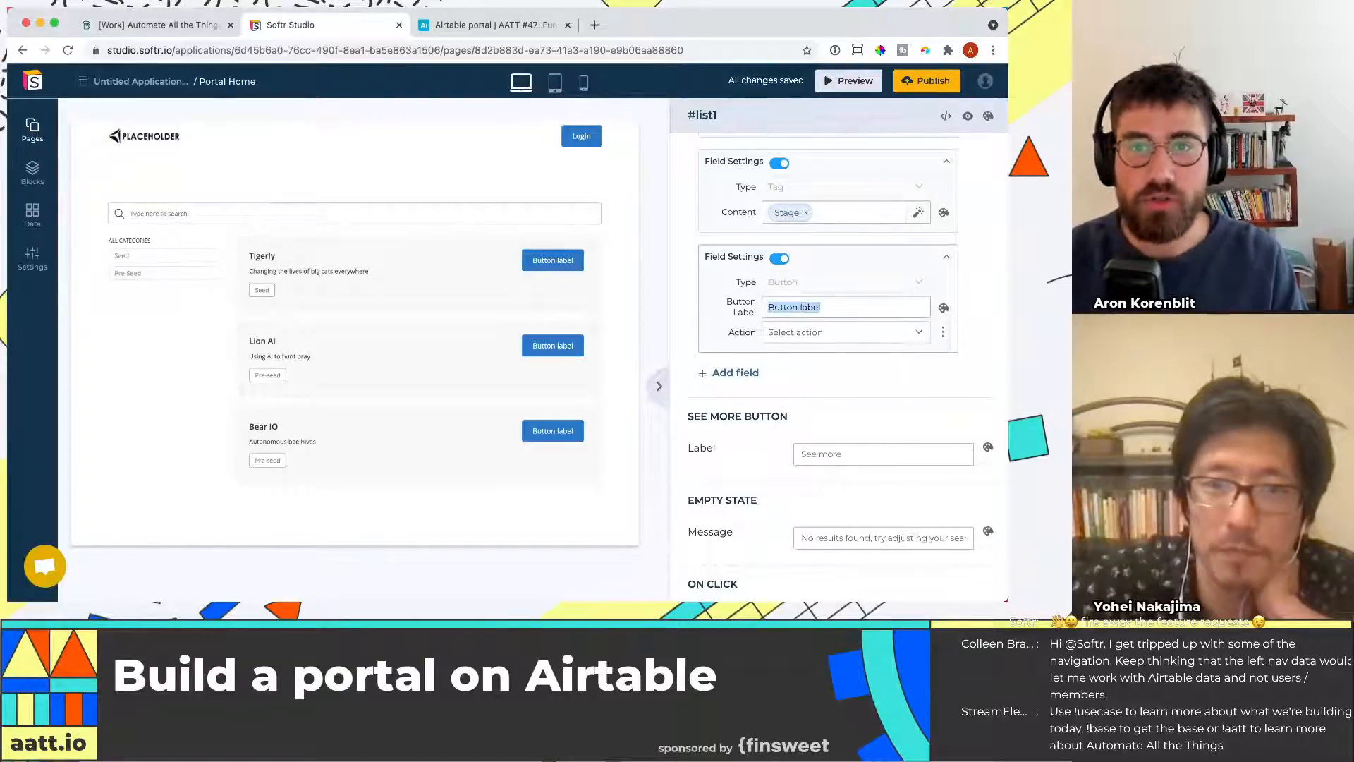
pyautogui.write('Go to website')
# Set the button action to open an external URL taken from the Company URL field
pyautogui.click(822, 335)
pyautogui.click(851, 362)
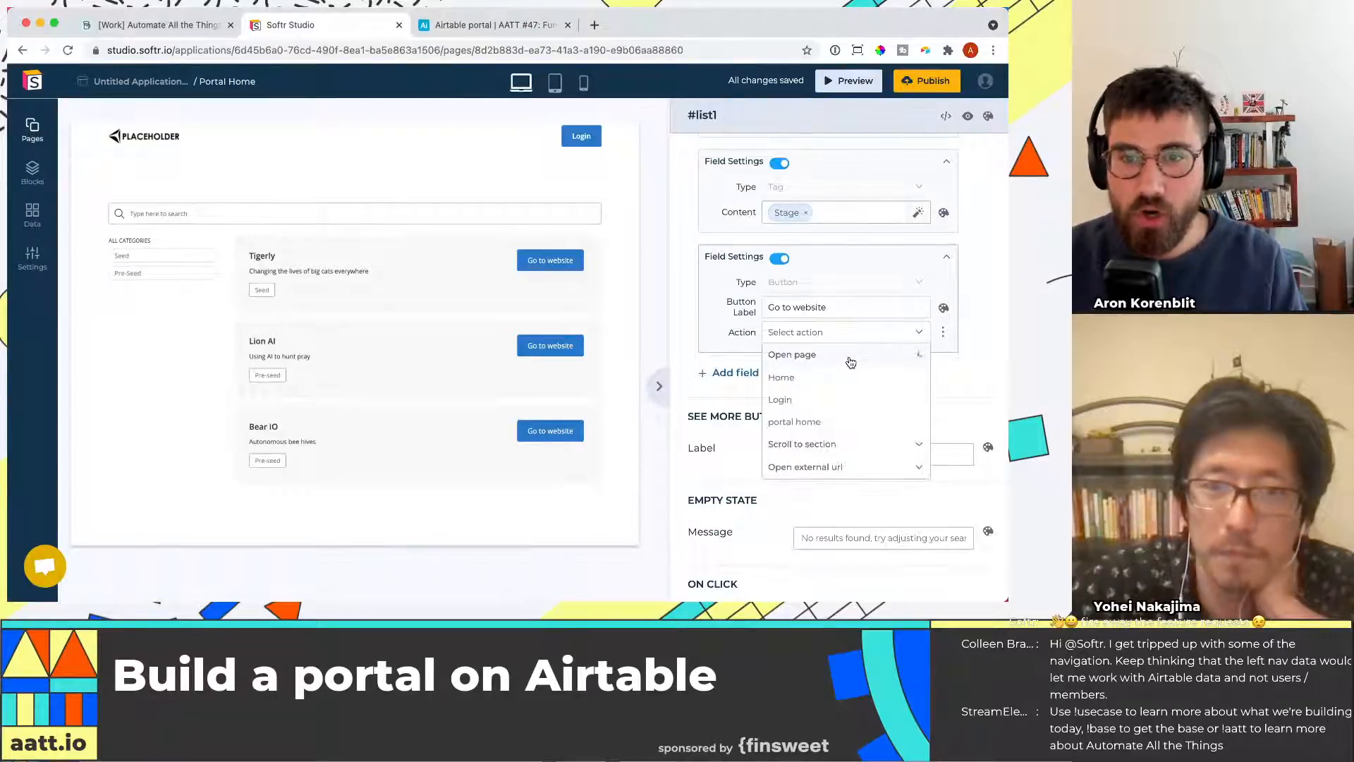
pyautogui.click(850, 356)
pyautogui.click(840, 400)
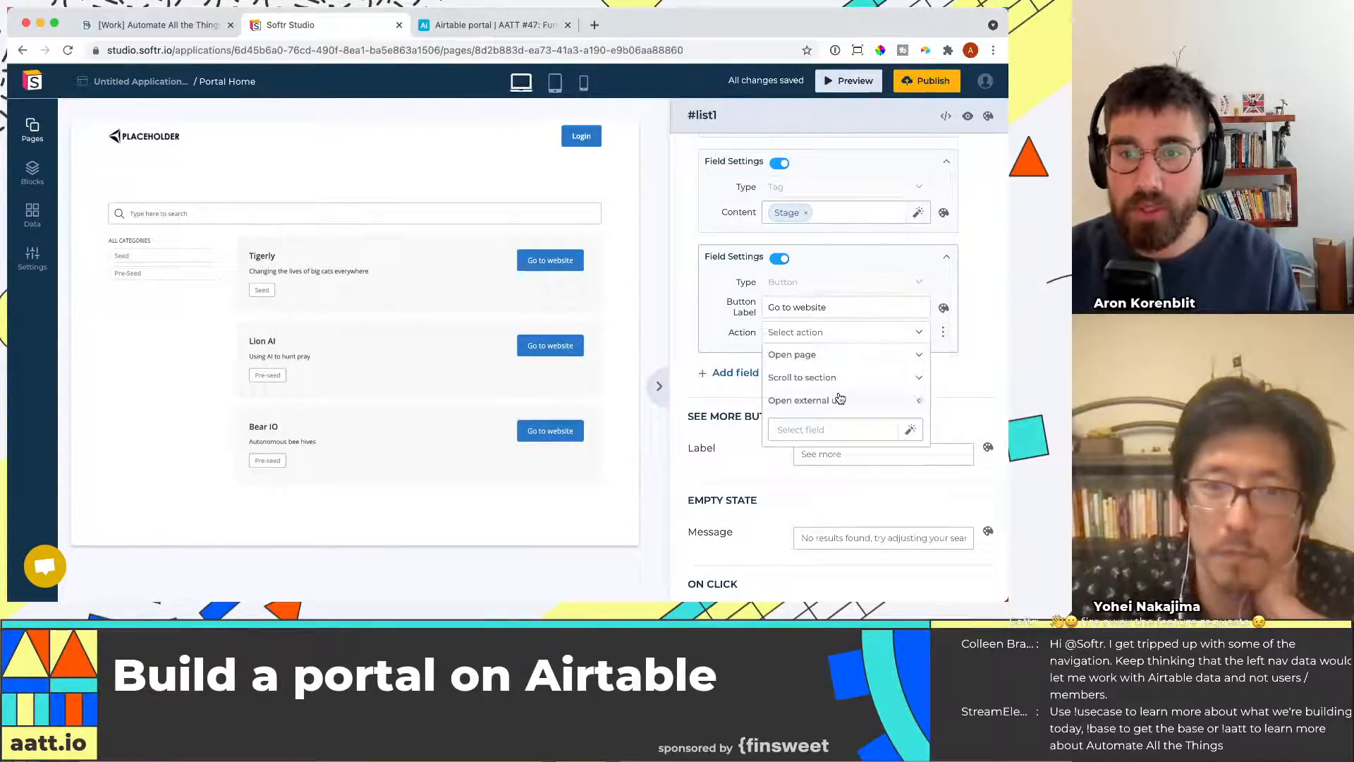
pyautogui.click(883, 430)
pyautogui.scroll(-3, 849, 487)
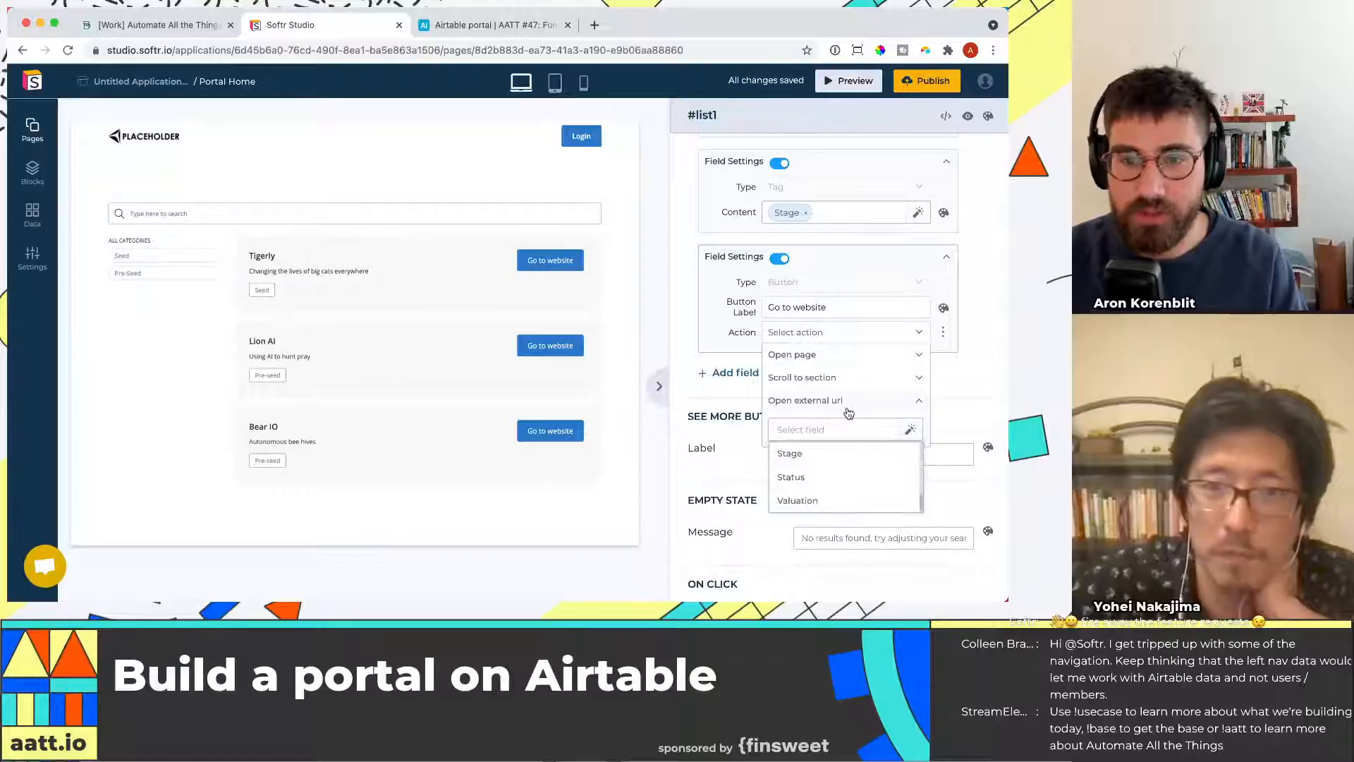
pyautogui.scroll(1, 848, 437)
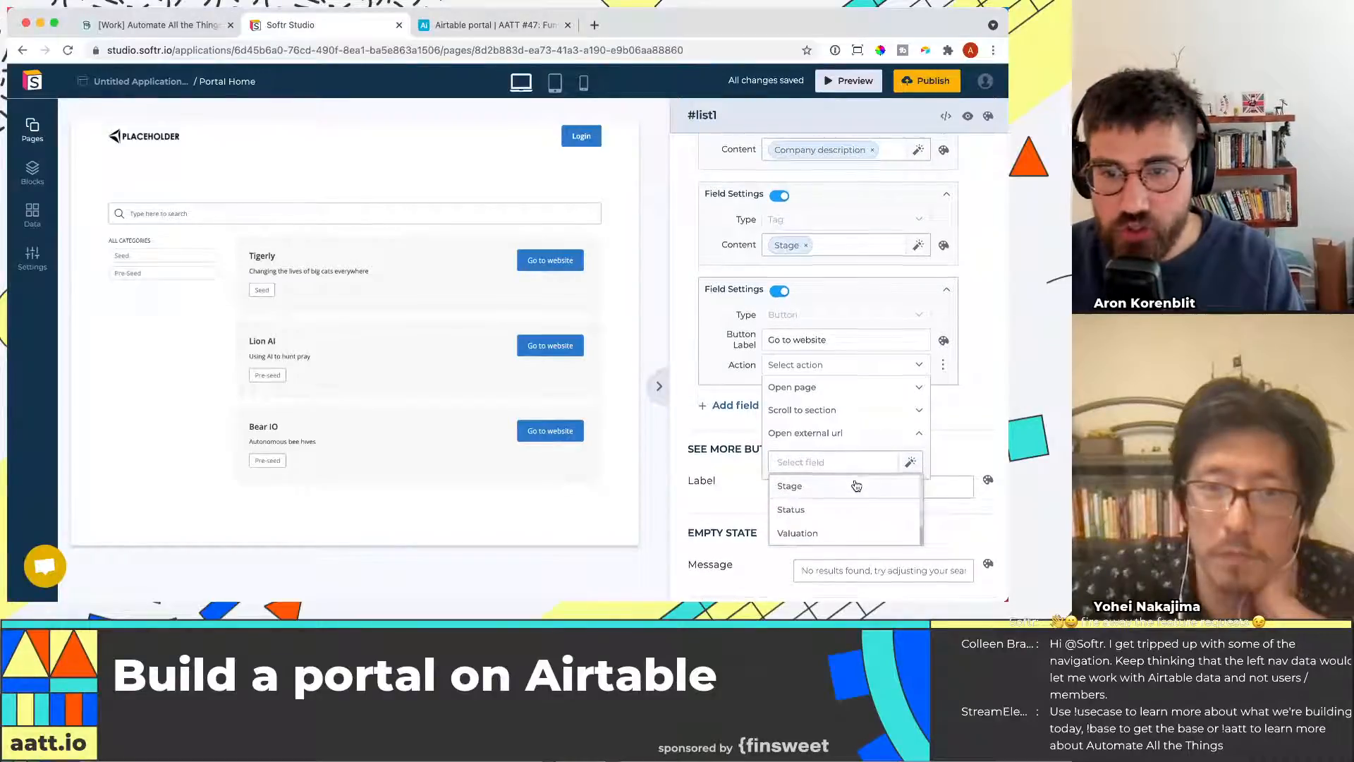
pyautogui.scroll(-5, 847, 438)
pyautogui.scroll(3, 843, 352)
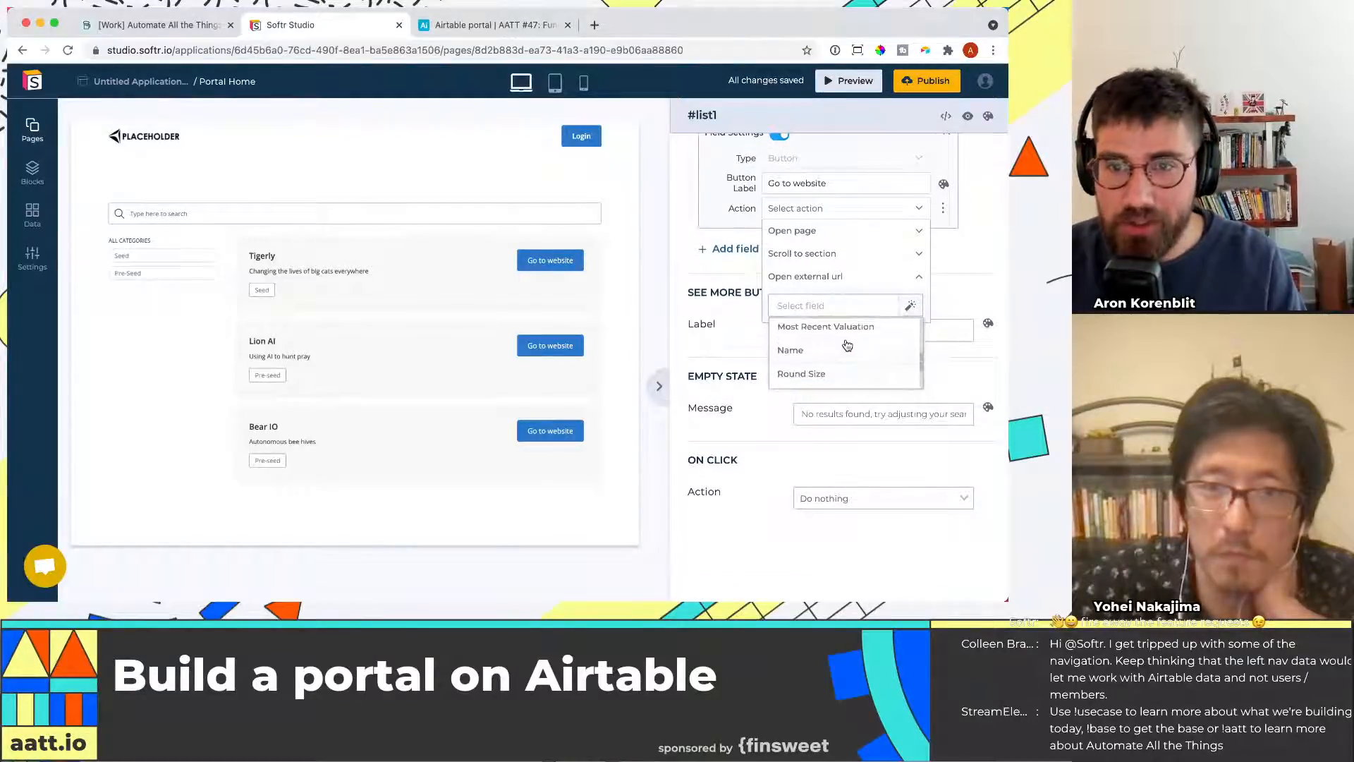
pyautogui.scroll(3, 846, 348)
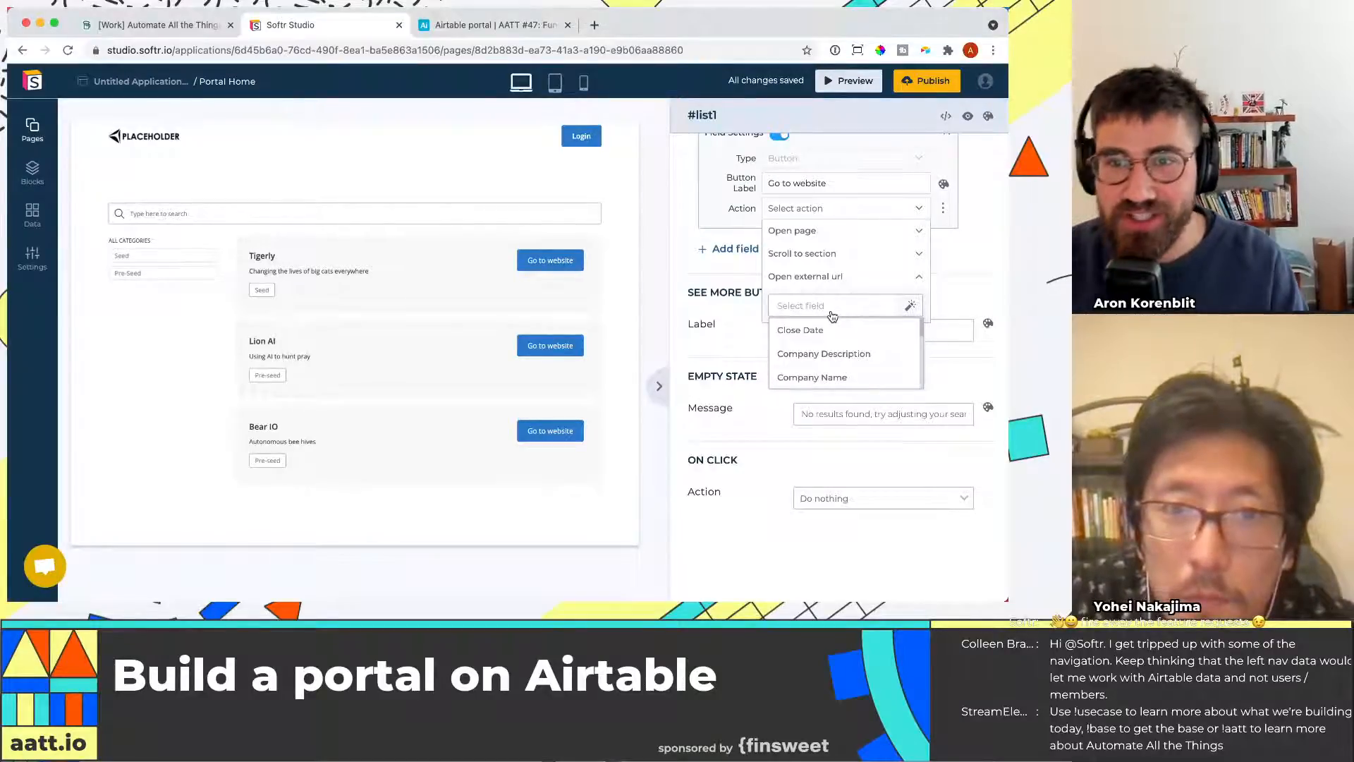
pyautogui.scroll(-3, 852, 356)
pyautogui.click(851, 345)
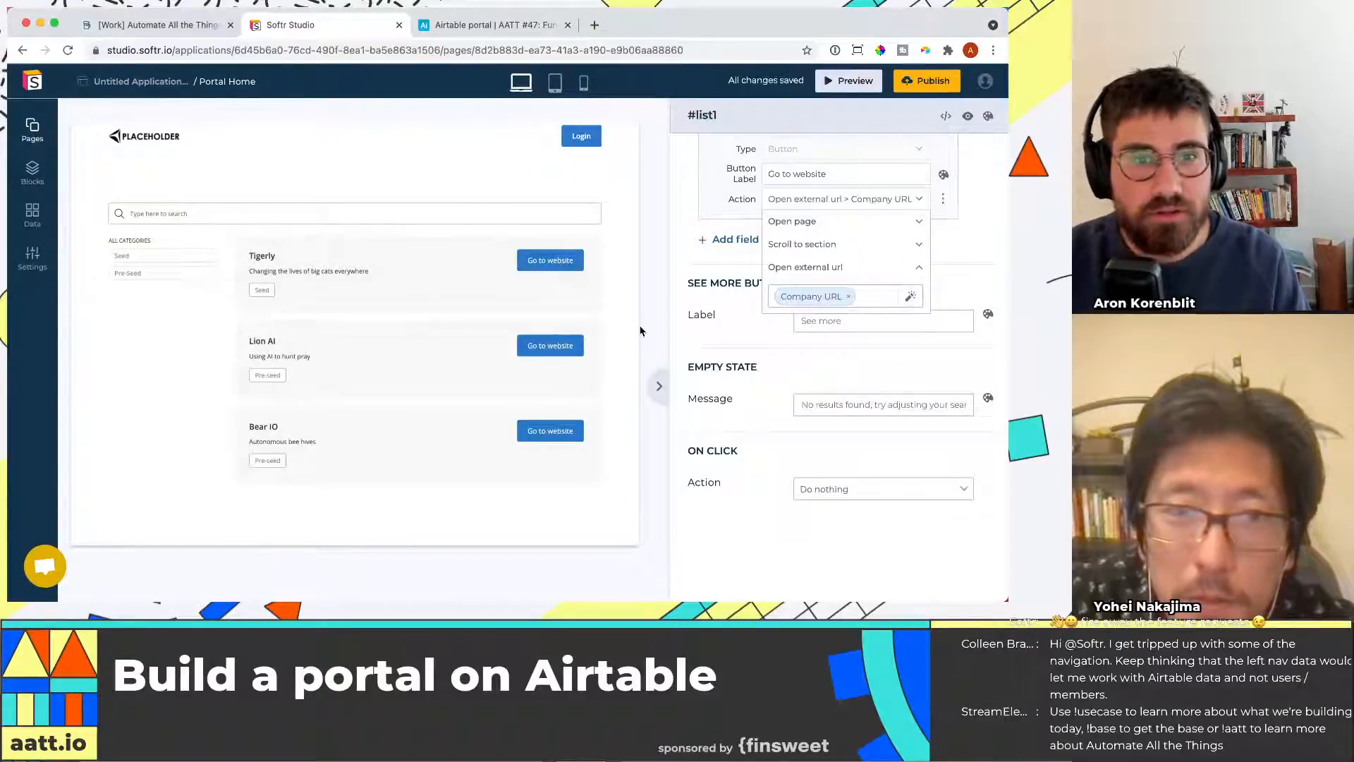
pyautogui.click(996, 259)
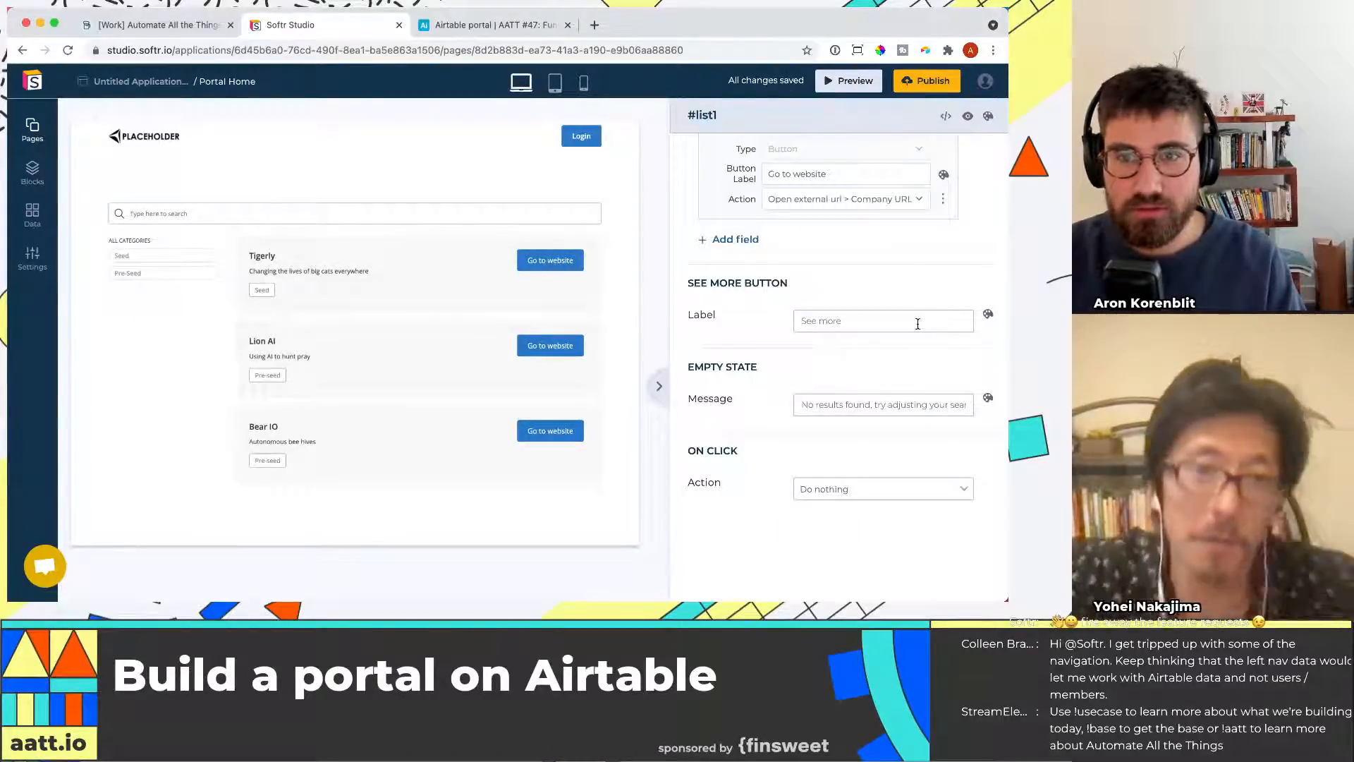
# Open the Users data and add a new user with the account name, e-mail and password
pyautogui.scroll(-1, 860, 442)
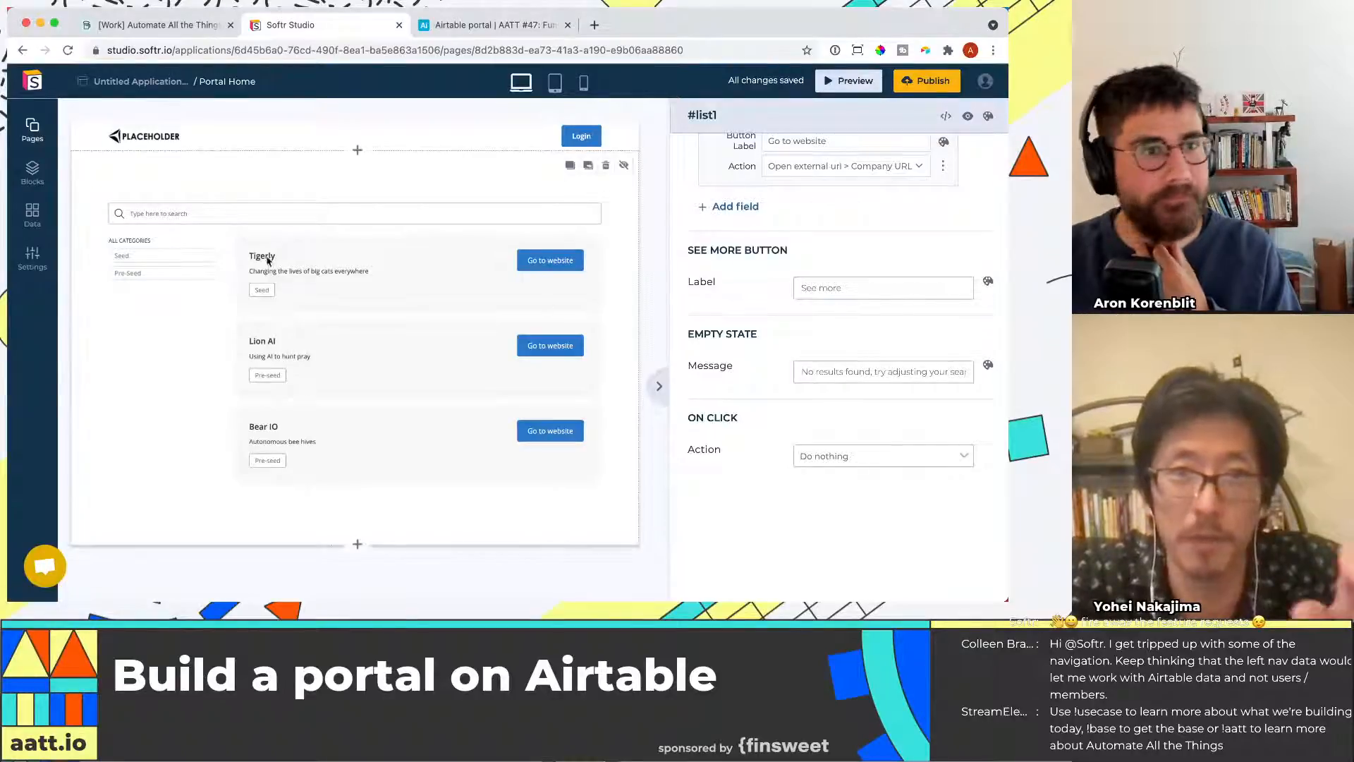
pyautogui.click(32, 213)
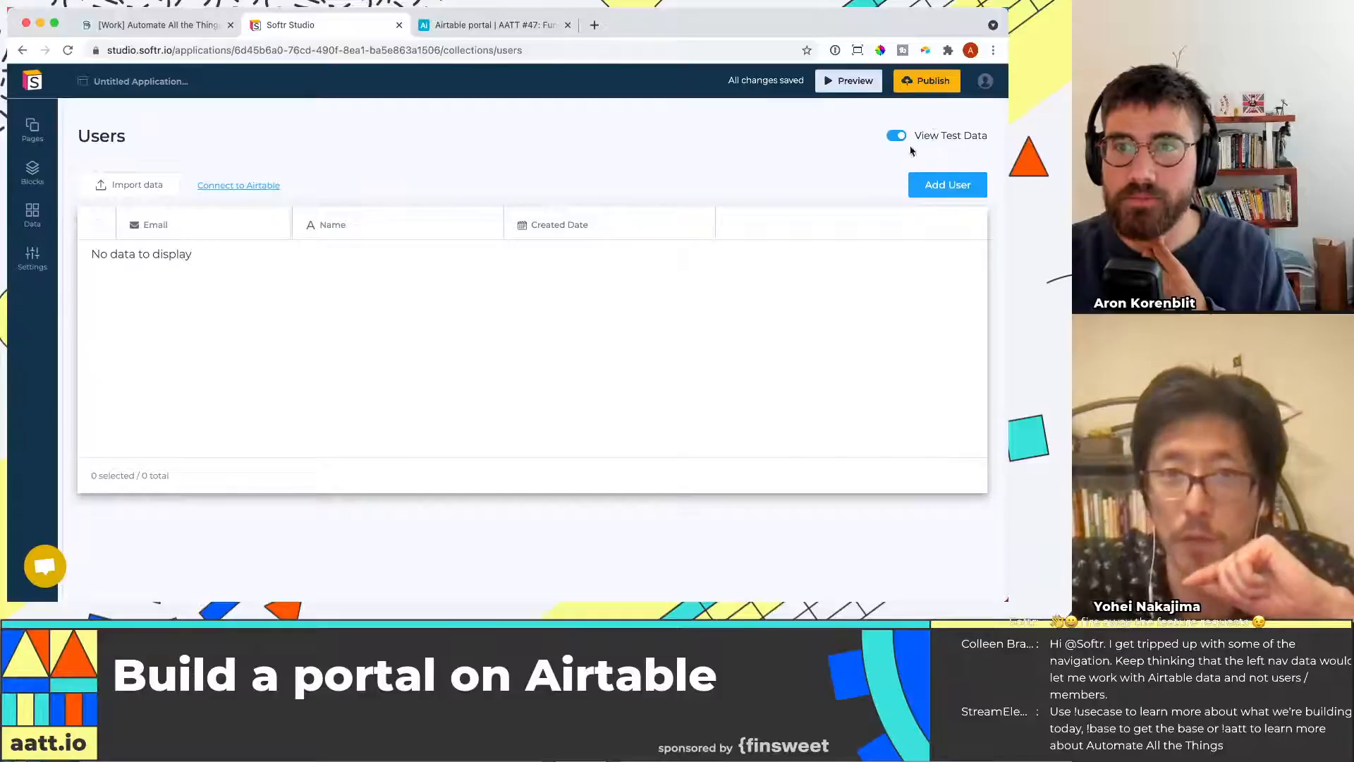
pyautogui.click(933, 194)
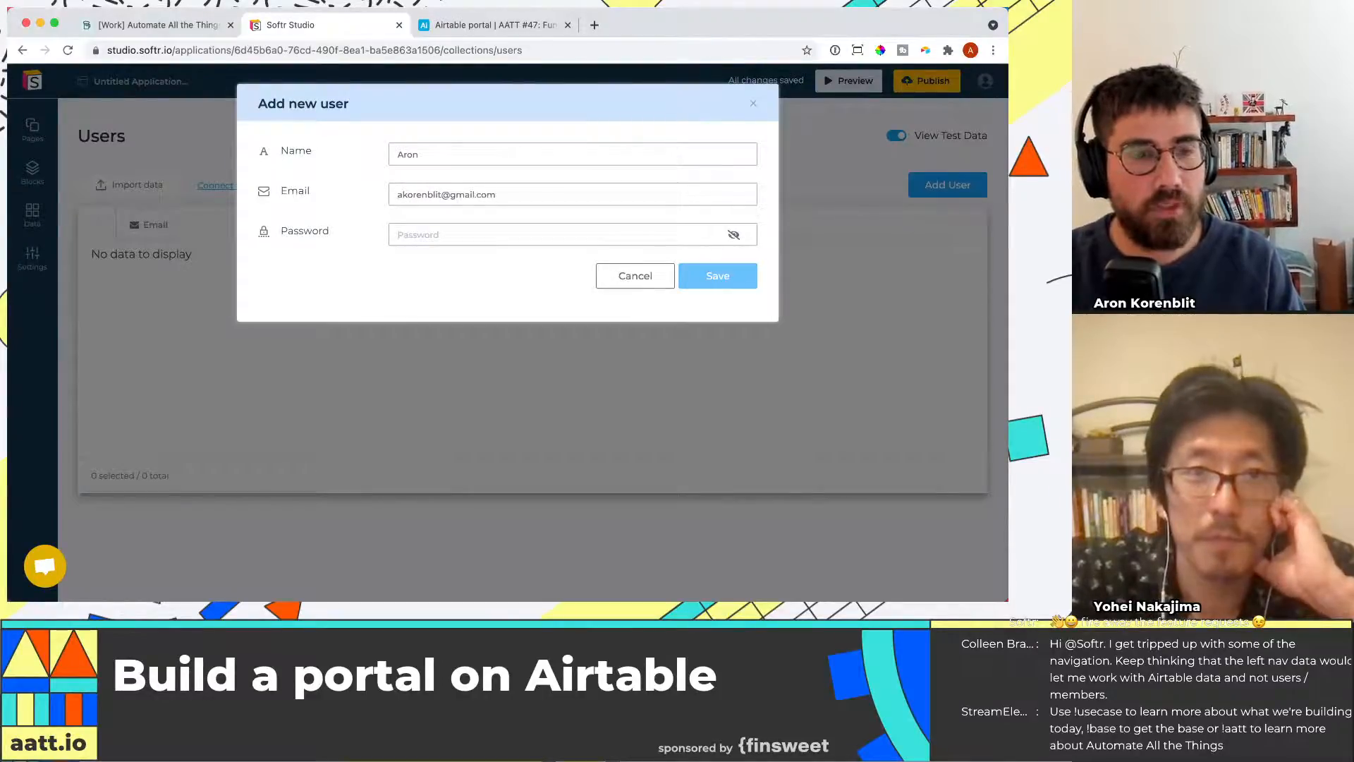
pyautogui.press('Tab')
pyautogui.write('******')
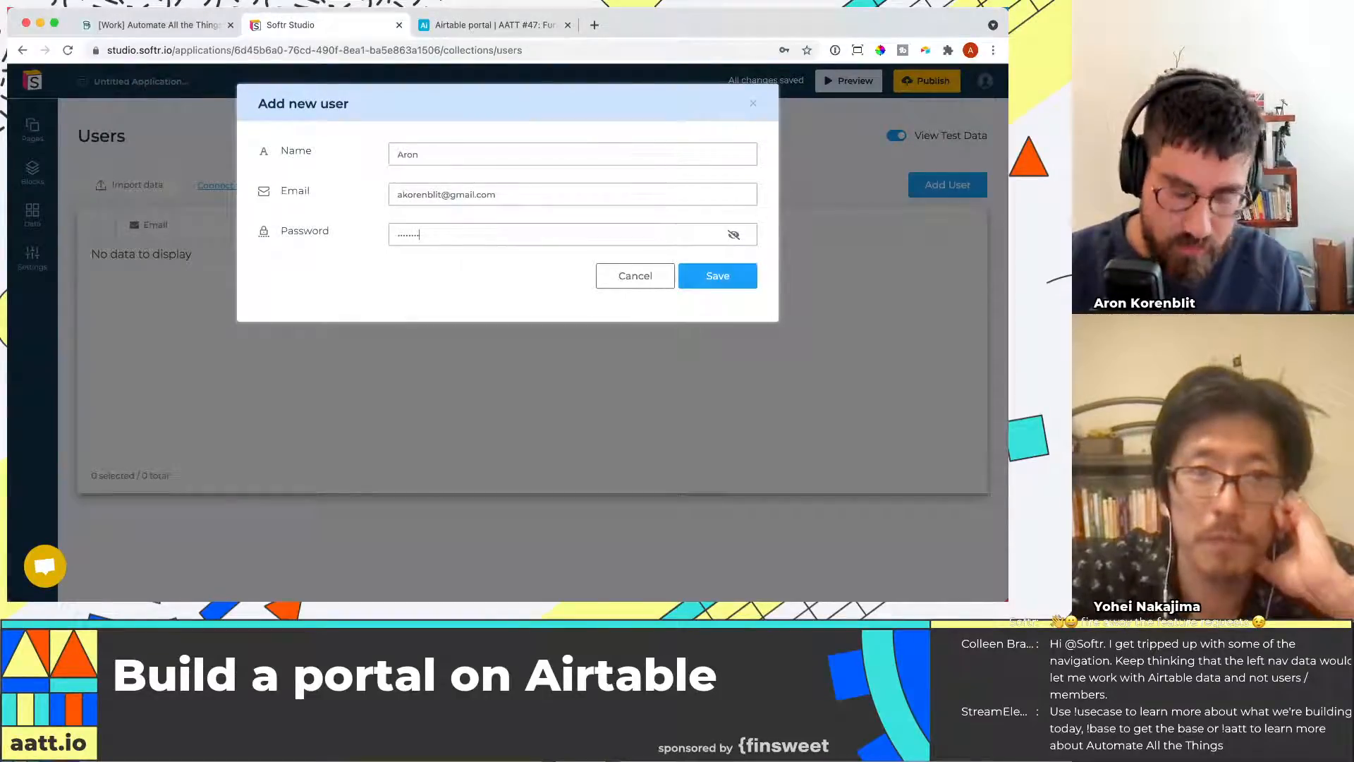
pyautogui.click(716, 282)
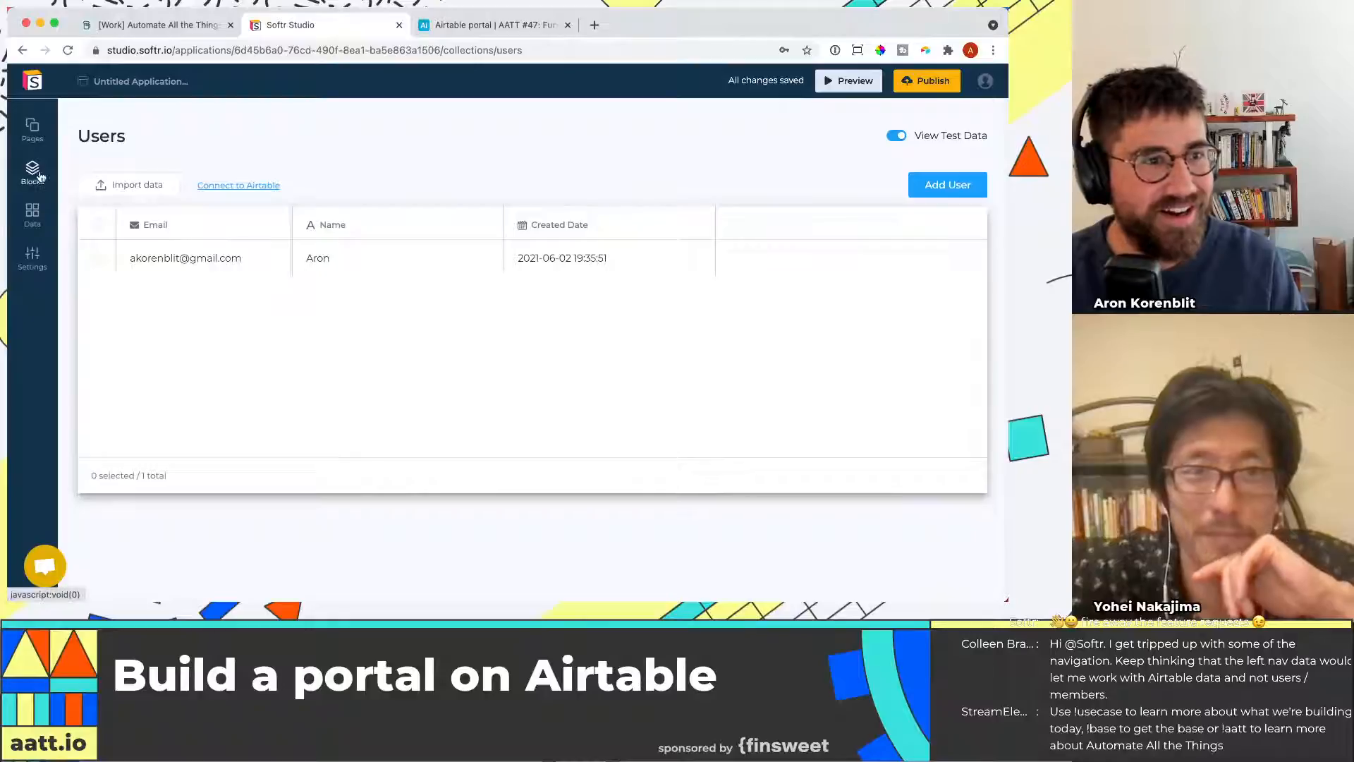
# Publish the application and dismiss the browser's save-password offer
pyautogui.click(914, 88)
pyautogui.click(885, 264)
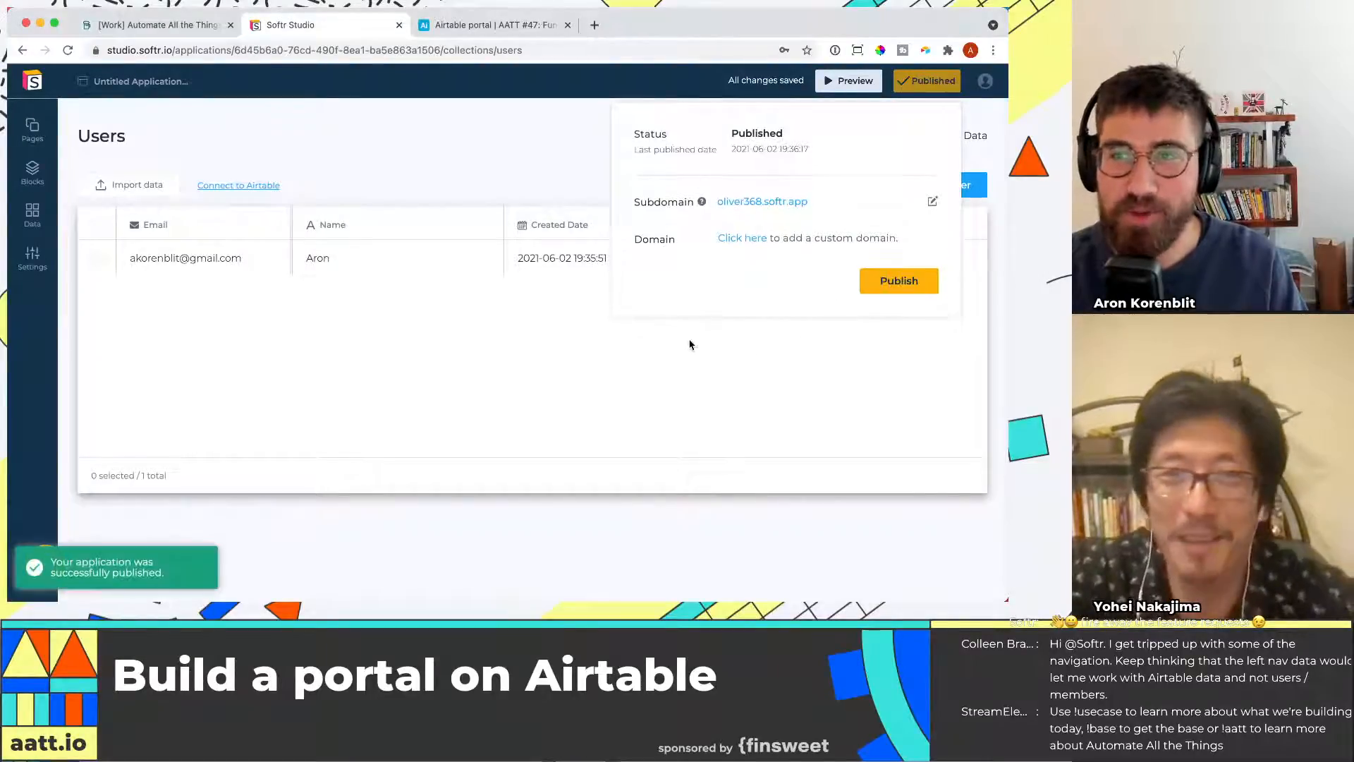
pyautogui.click(487, 365)
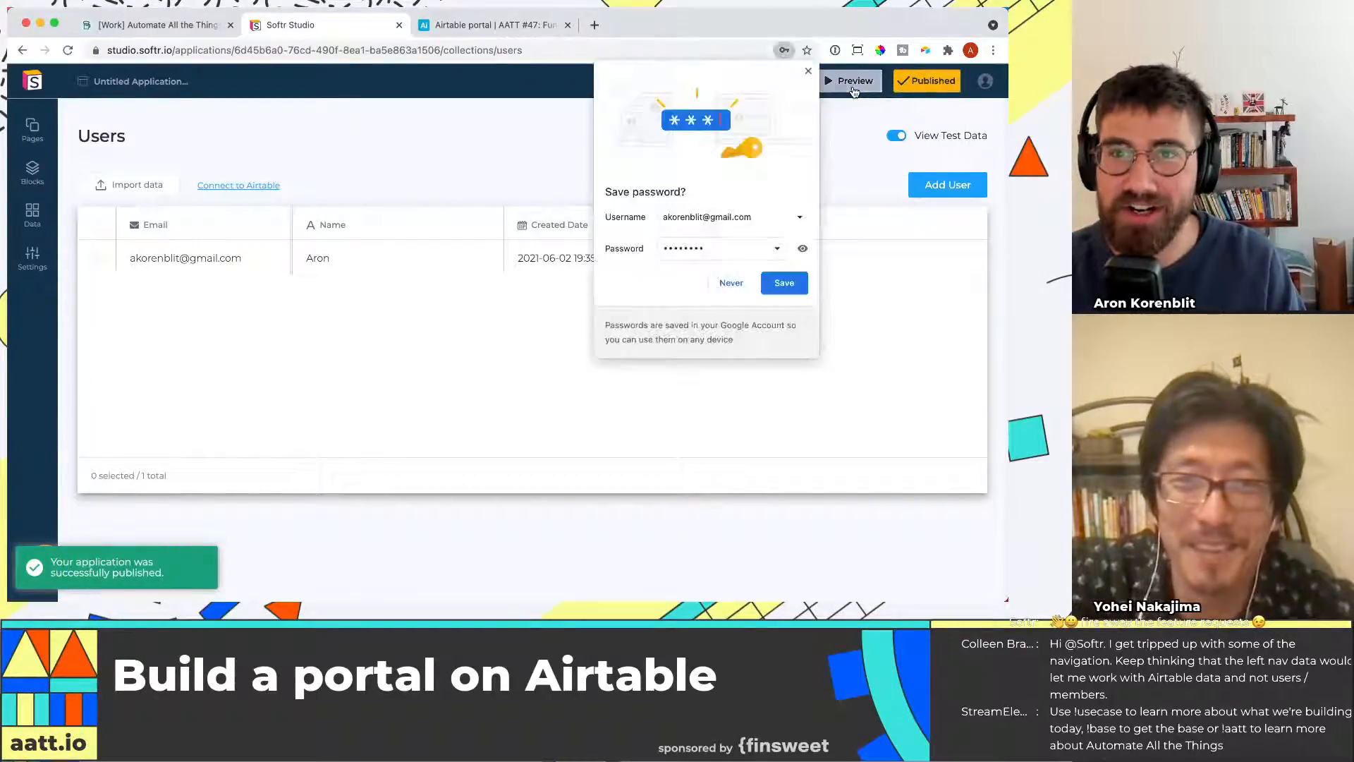
pyautogui.click(808, 74)
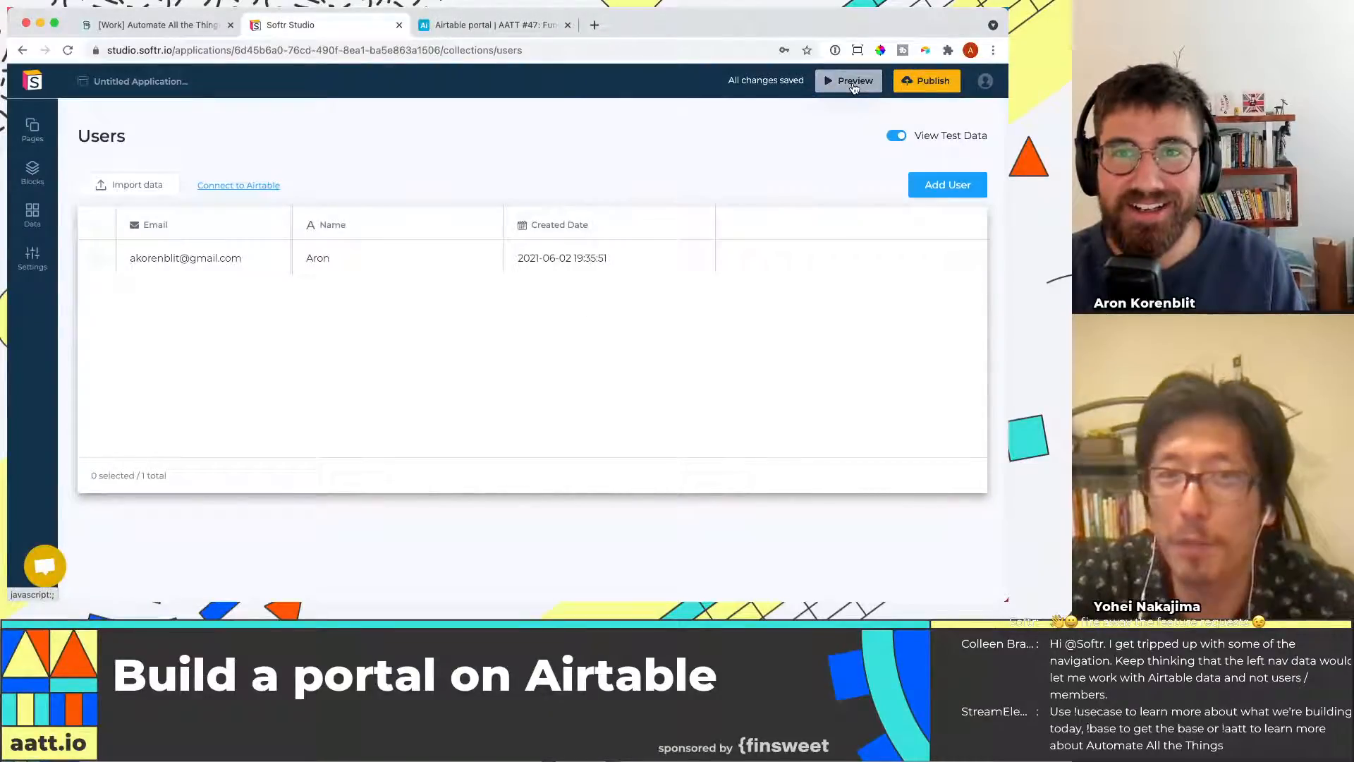
# Open the published app from its softr.app subdomain link
pyautogui.click(931, 80)
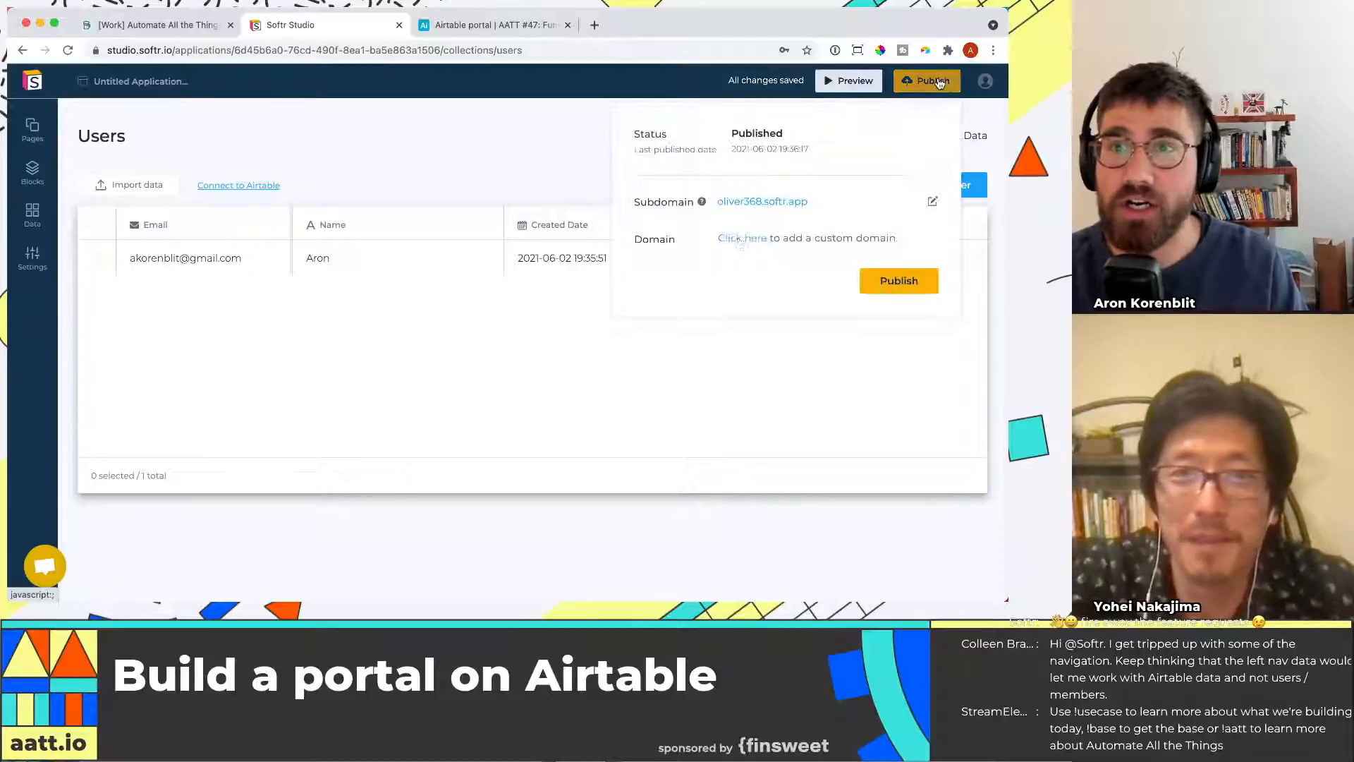
pyautogui.click(783, 209)
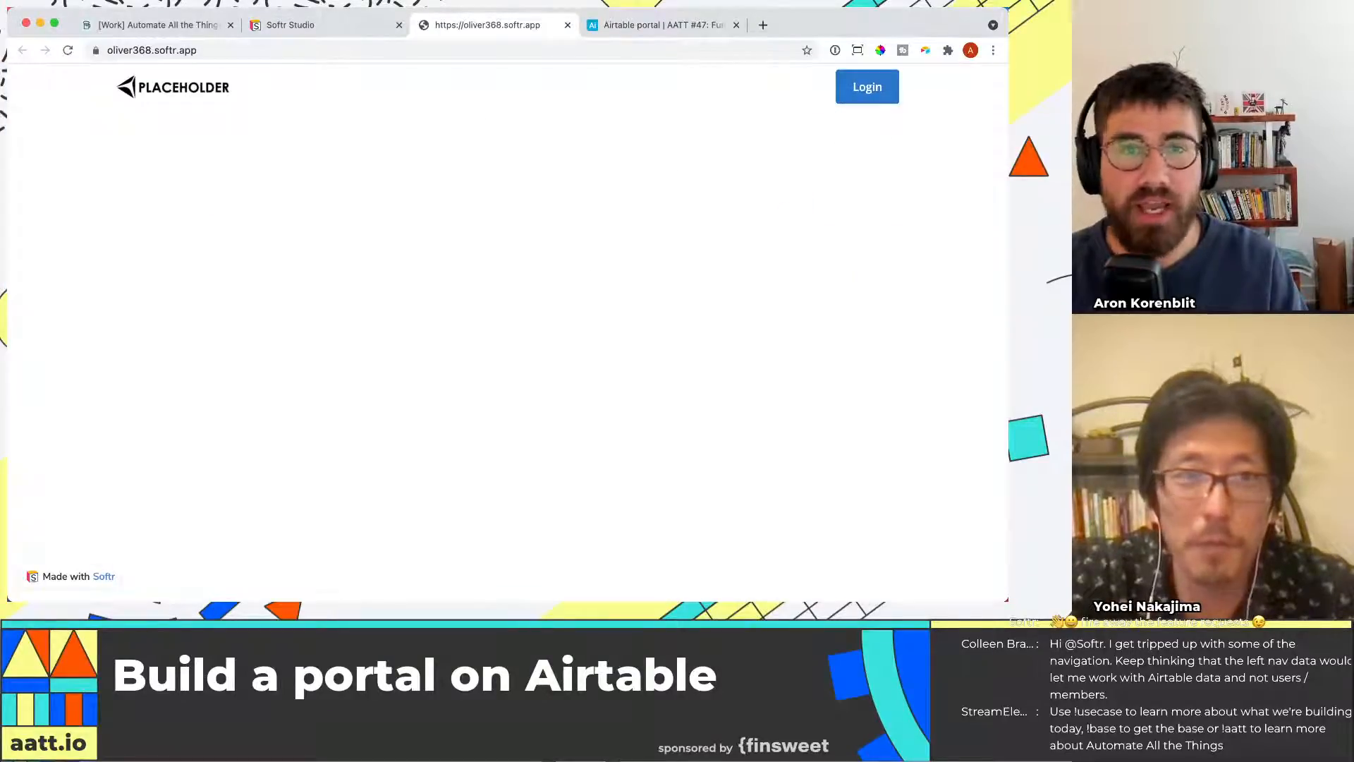
# Sign in to the published portal with the test user's e-mail and password
pyautogui.click(867, 86)
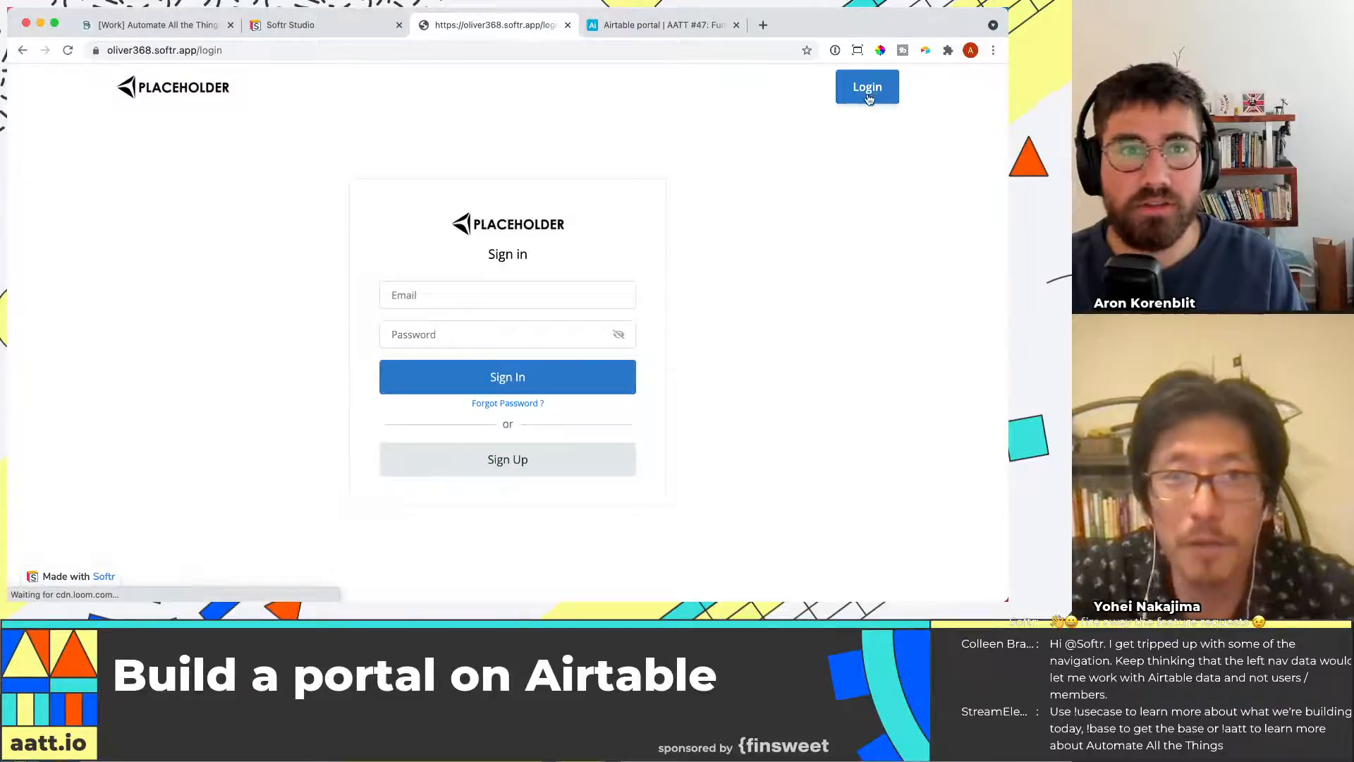
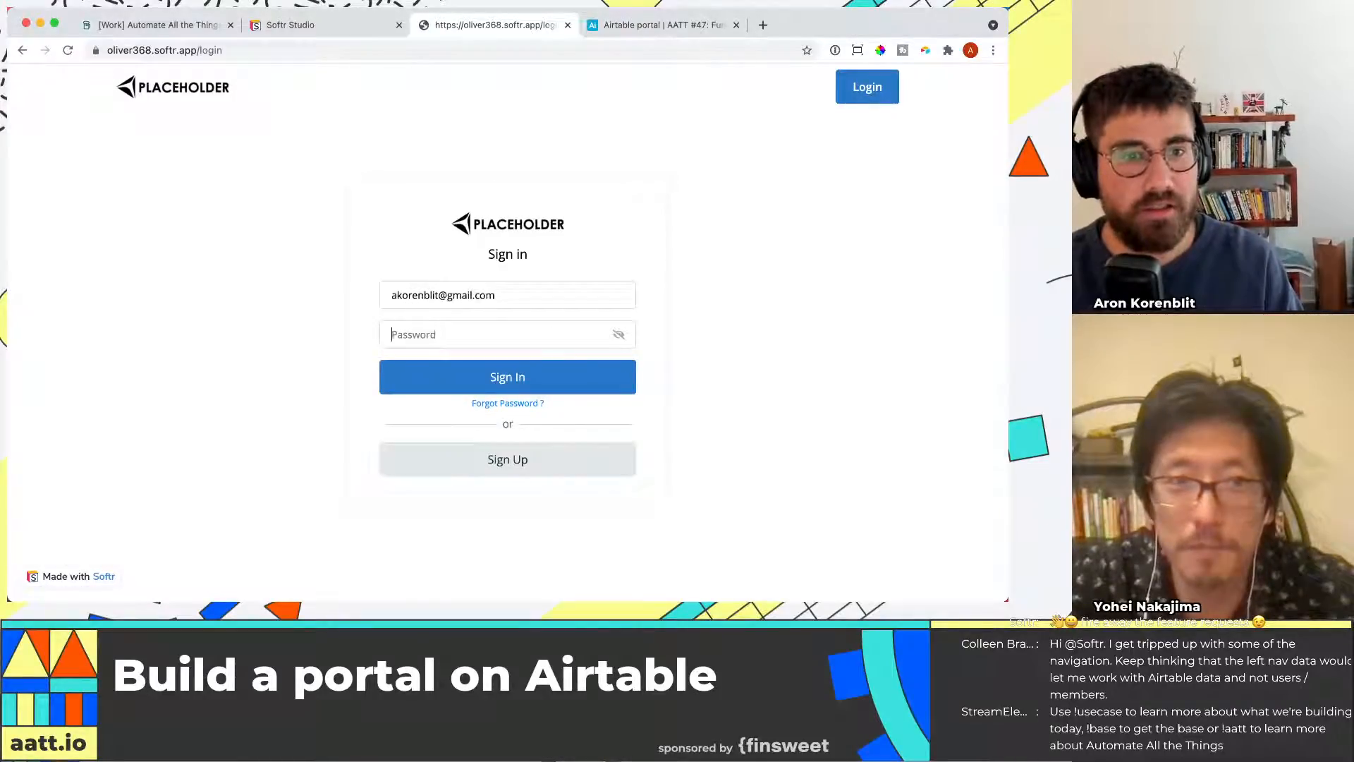
pyautogui.press('Tab')
pyautogui.write('••••••••')
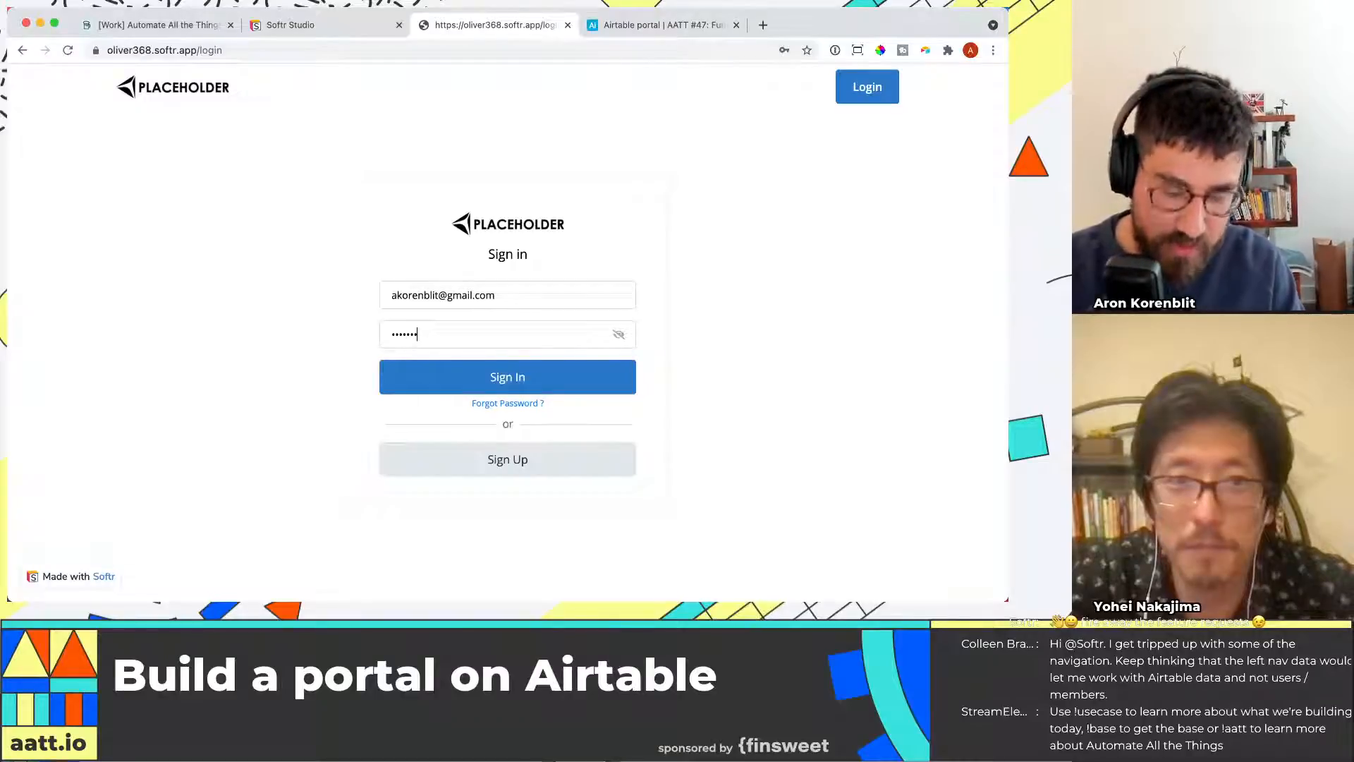
pyautogui.click(526, 377)
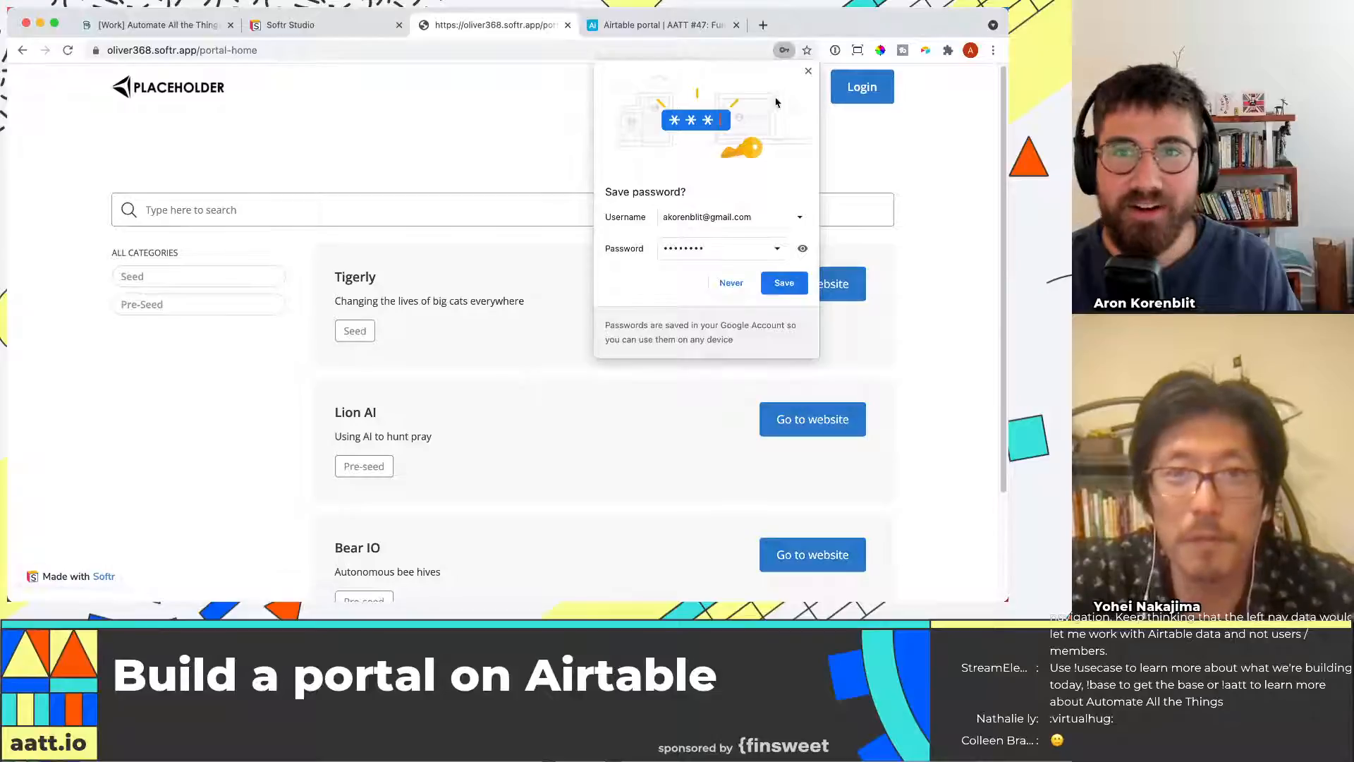
# Test the portal's search, the Seed and Pre-Seed category filters, and a Go to website button
pyautogui.click(807, 74)
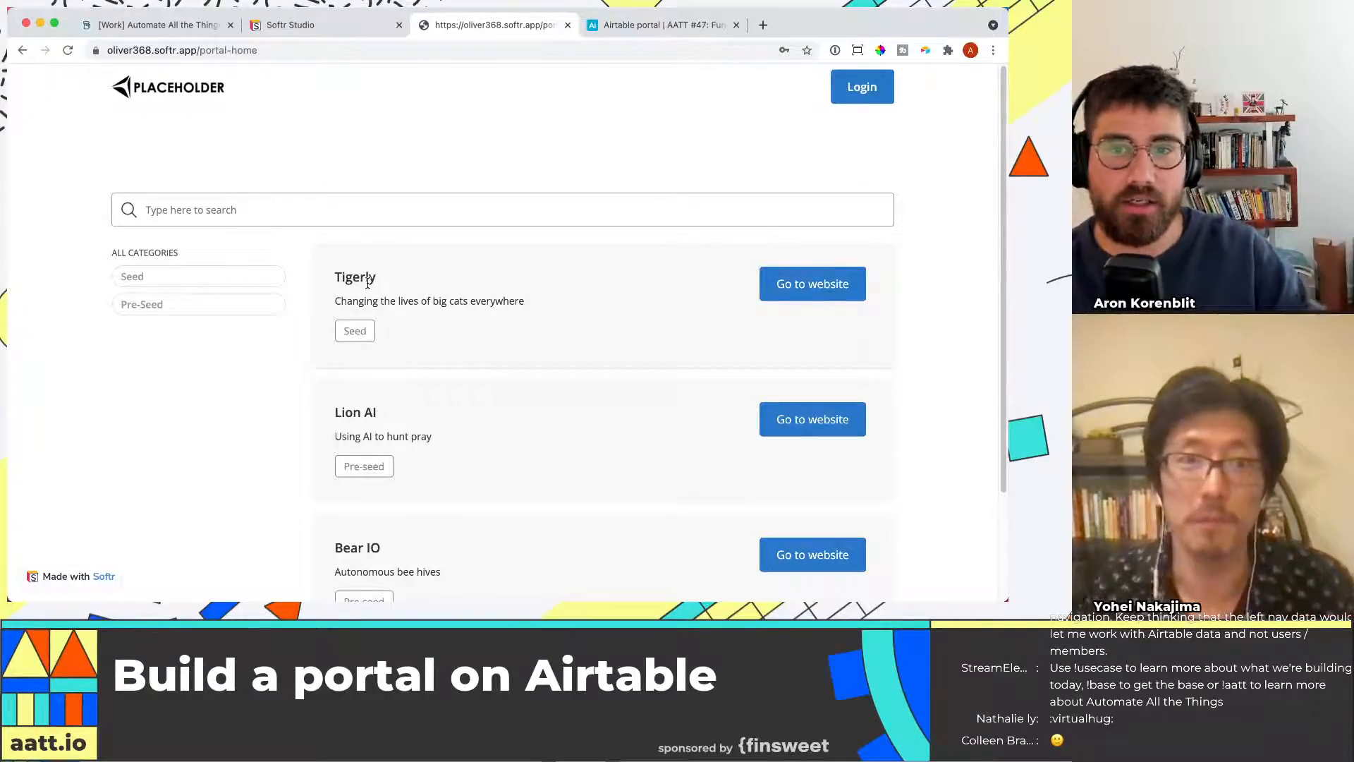
pyautogui.write('big cats')
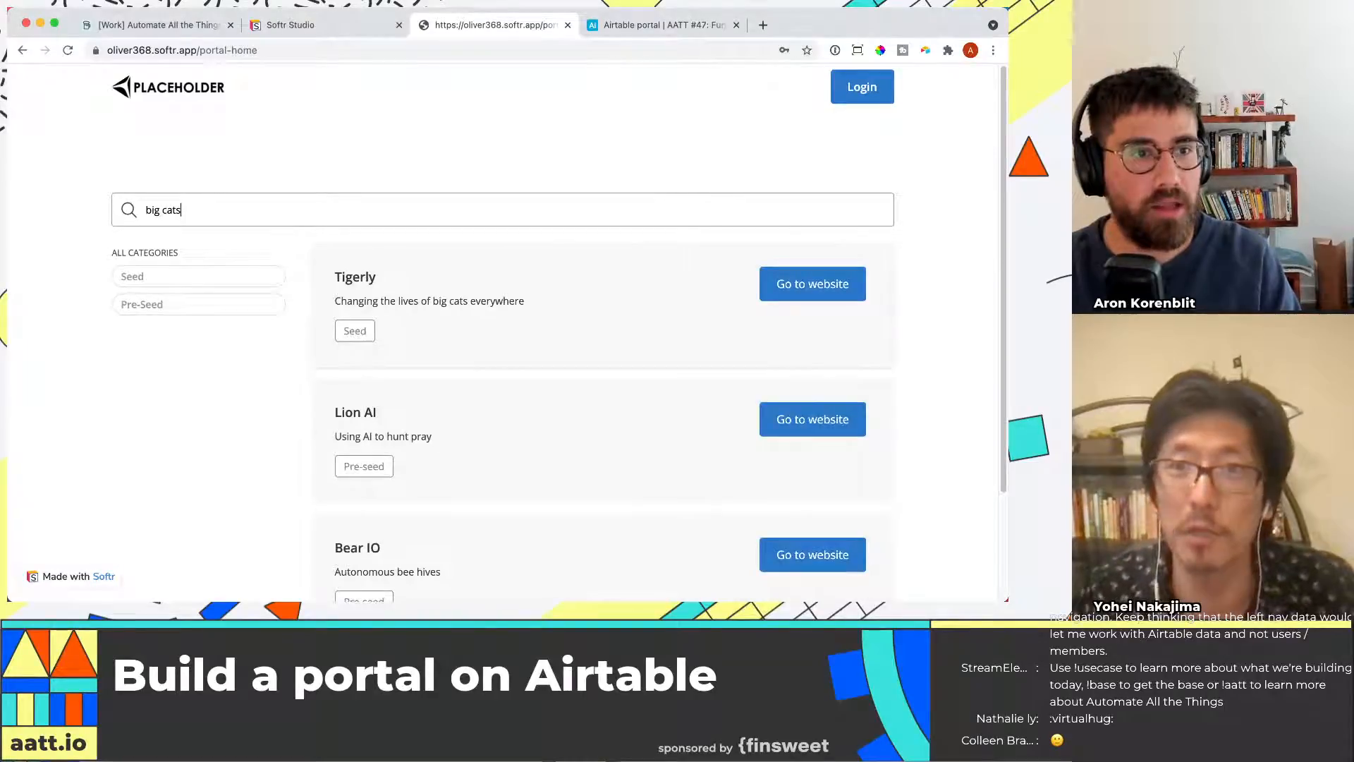
pyautogui.press('super+BackSpace')
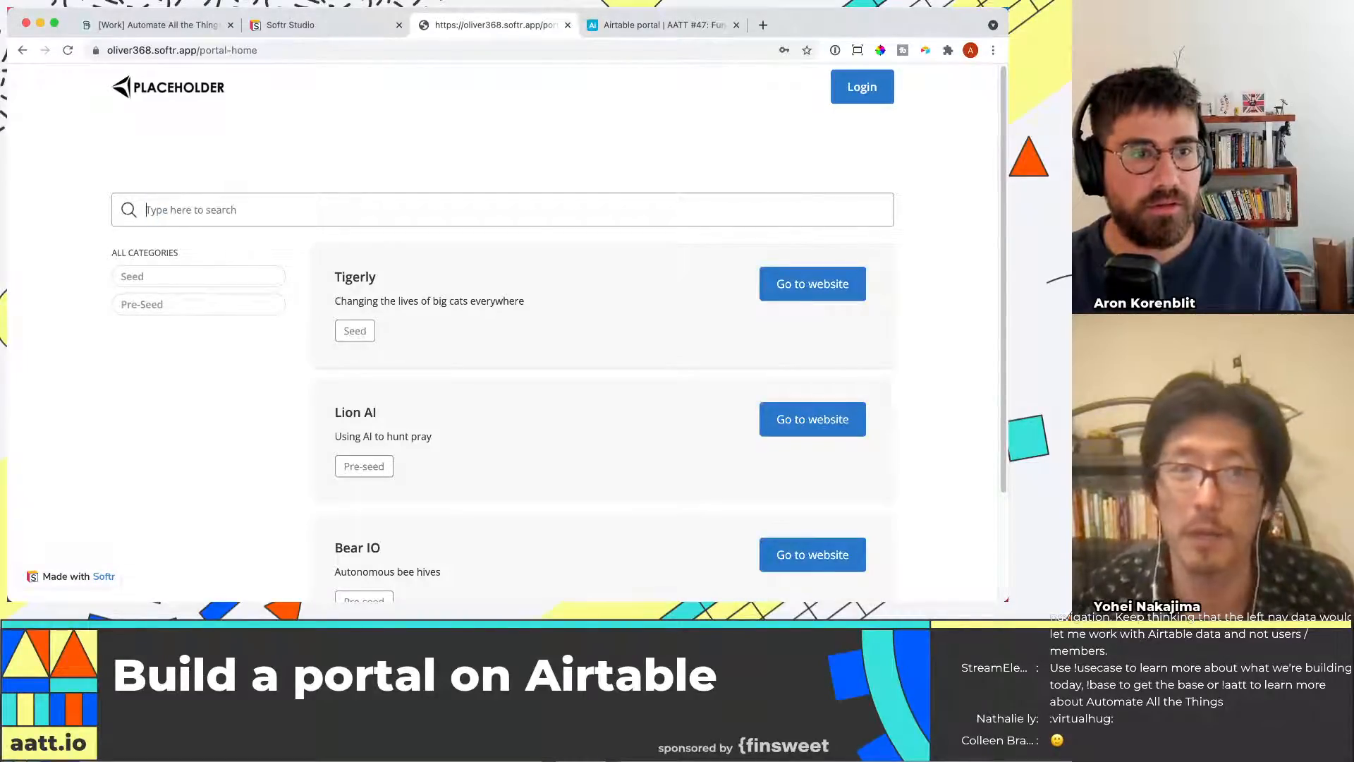
pyautogui.write('Tigerly')
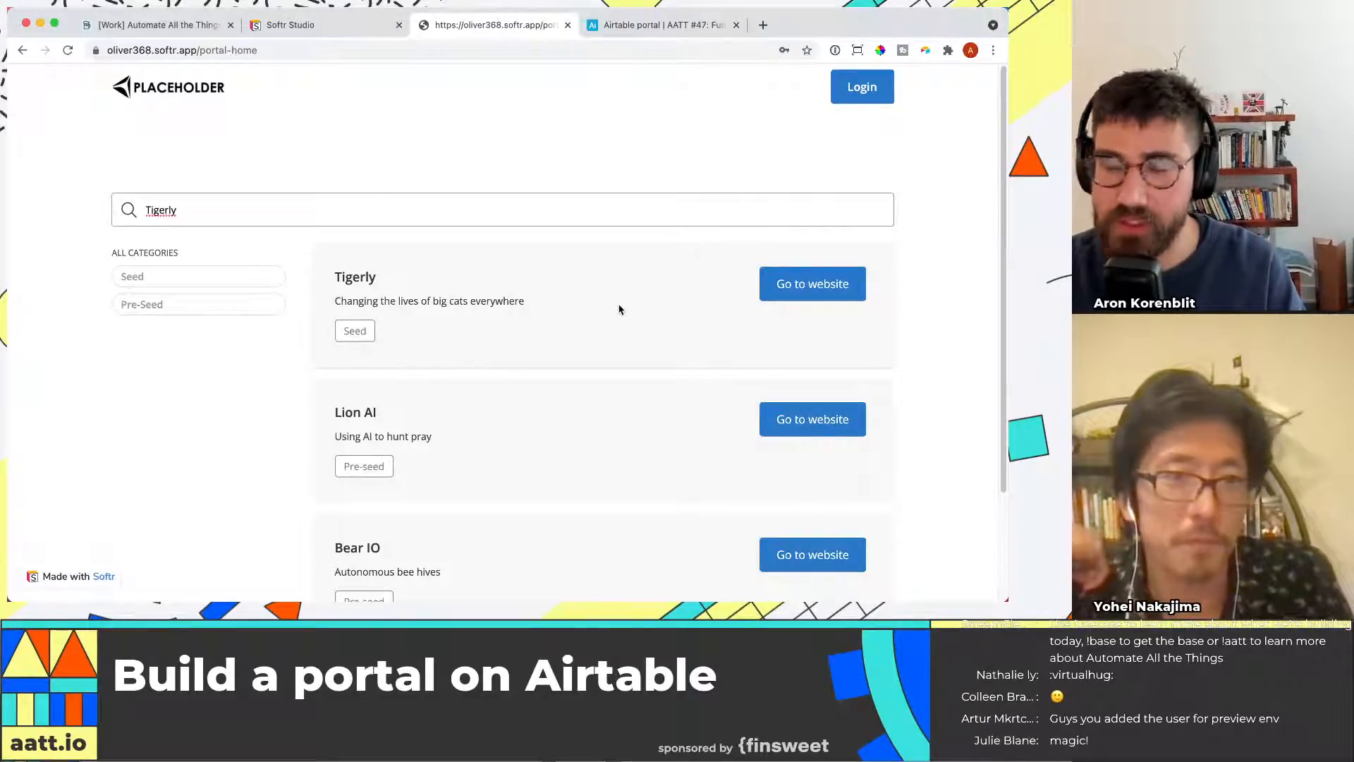
pyautogui.click(206, 273)
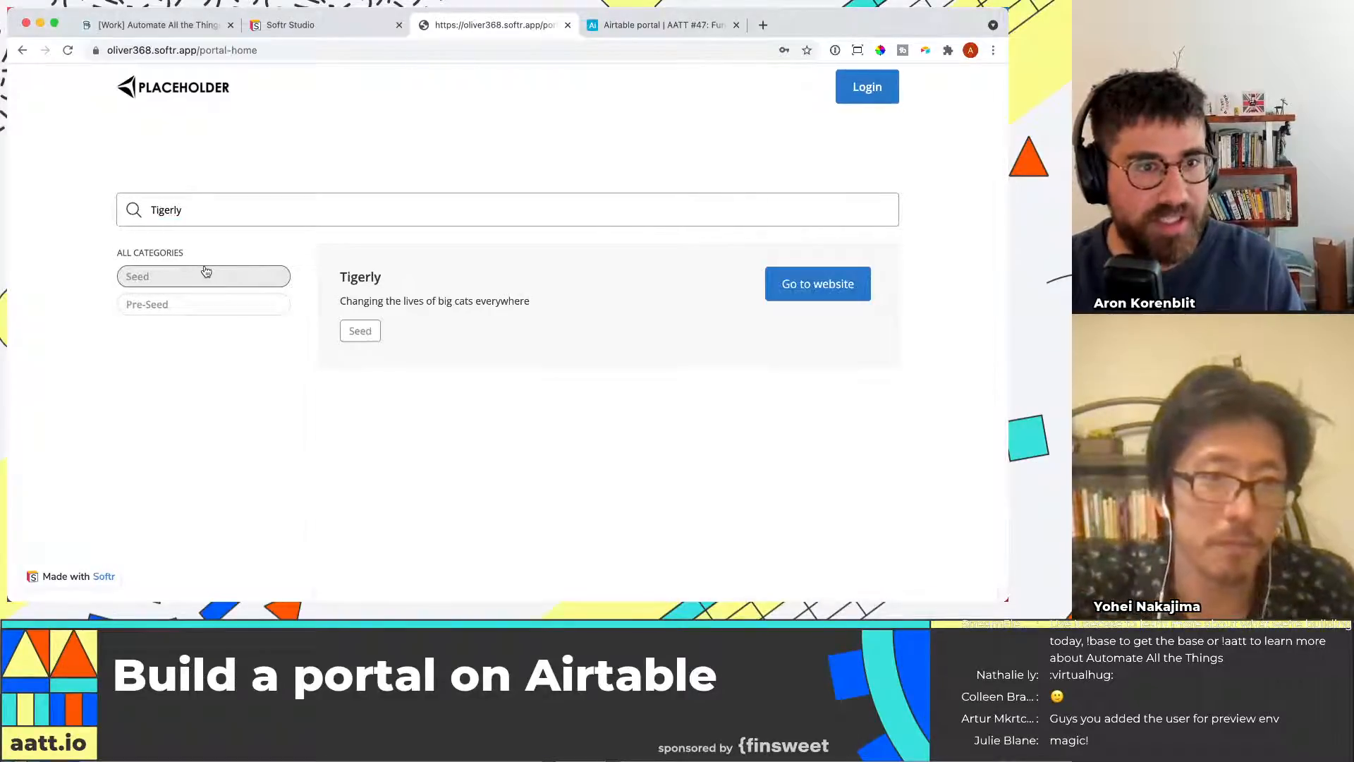
pyautogui.click(235, 302)
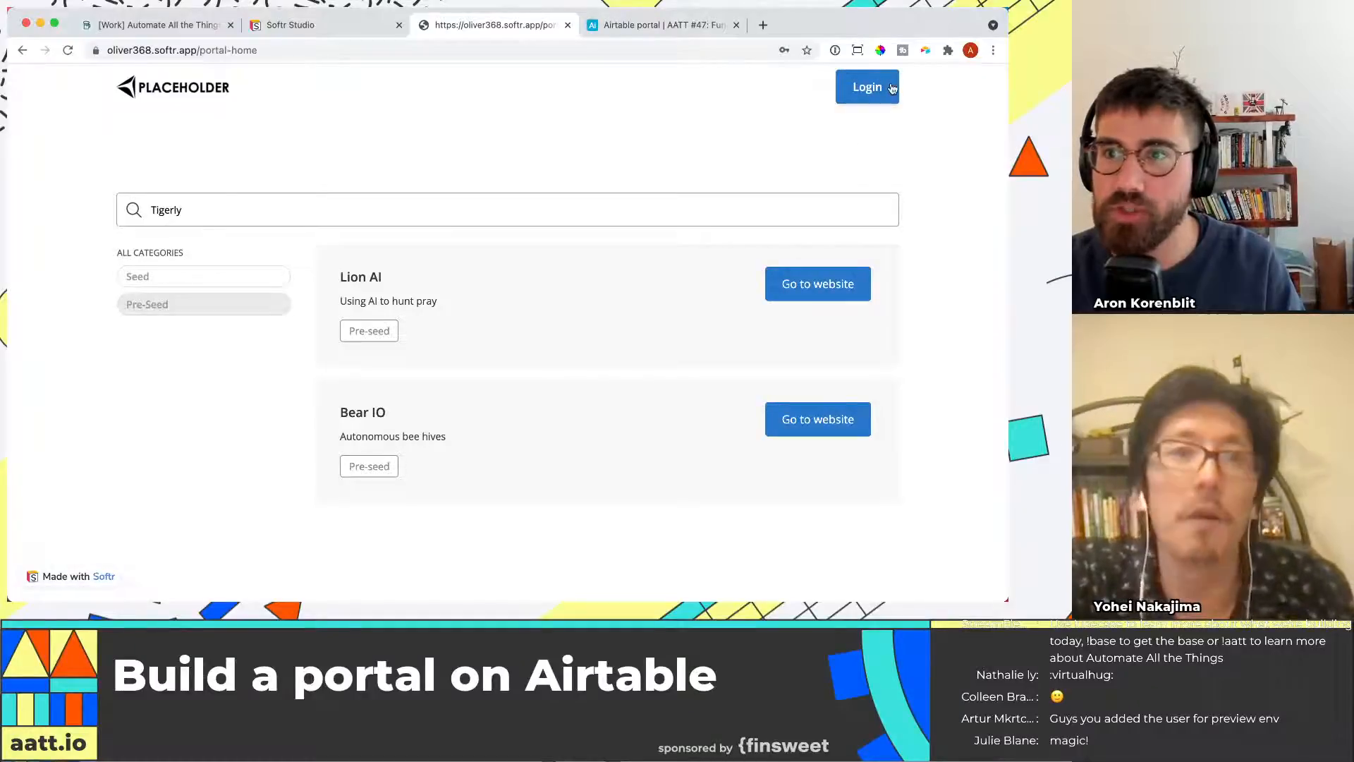
pyautogui.click(850, 289)
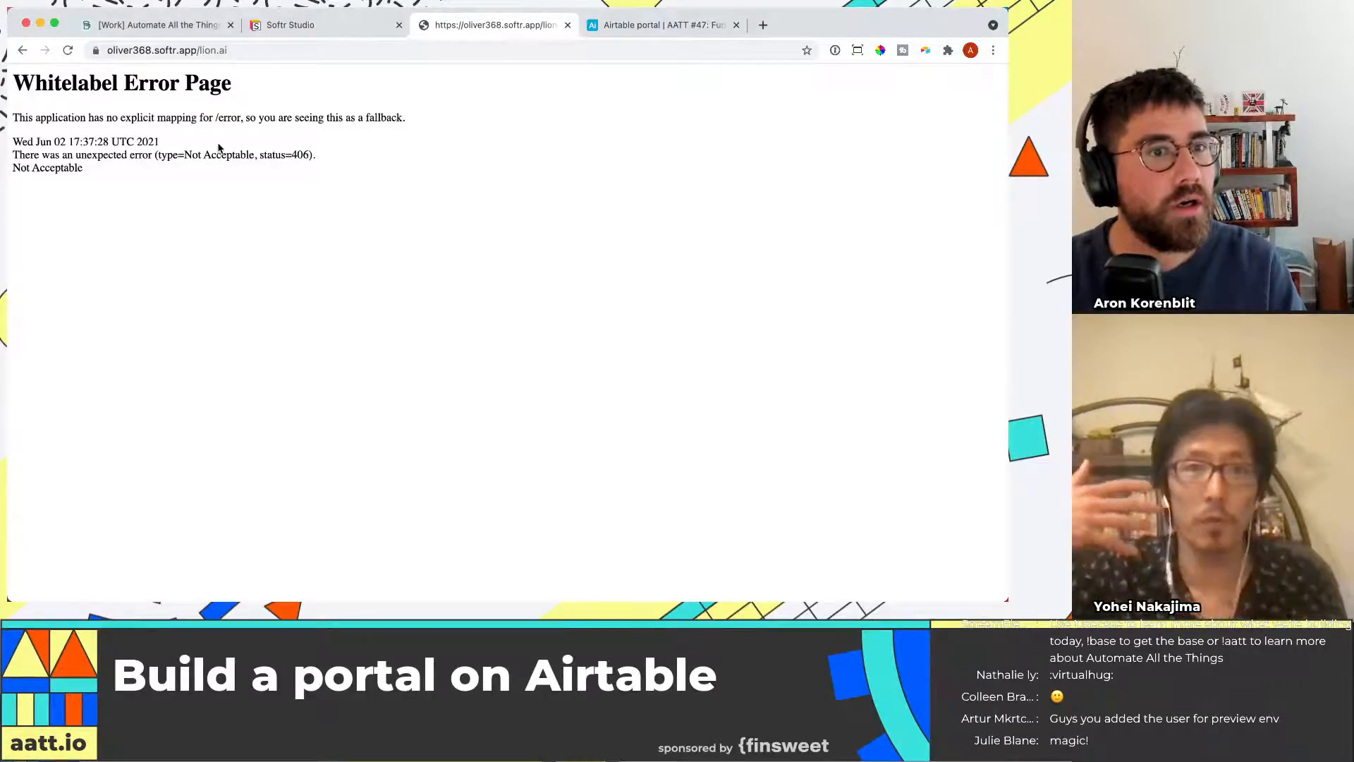
pyautogui.click(25, 54)
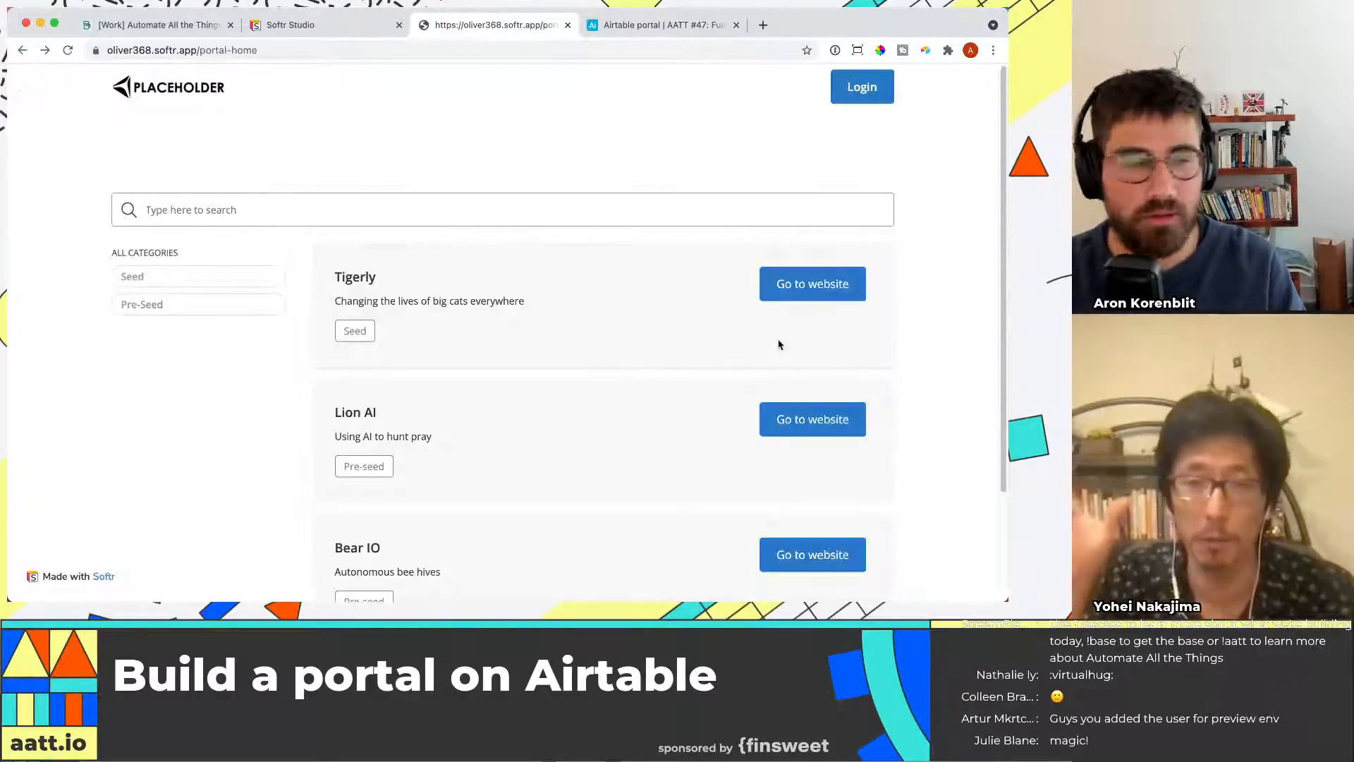
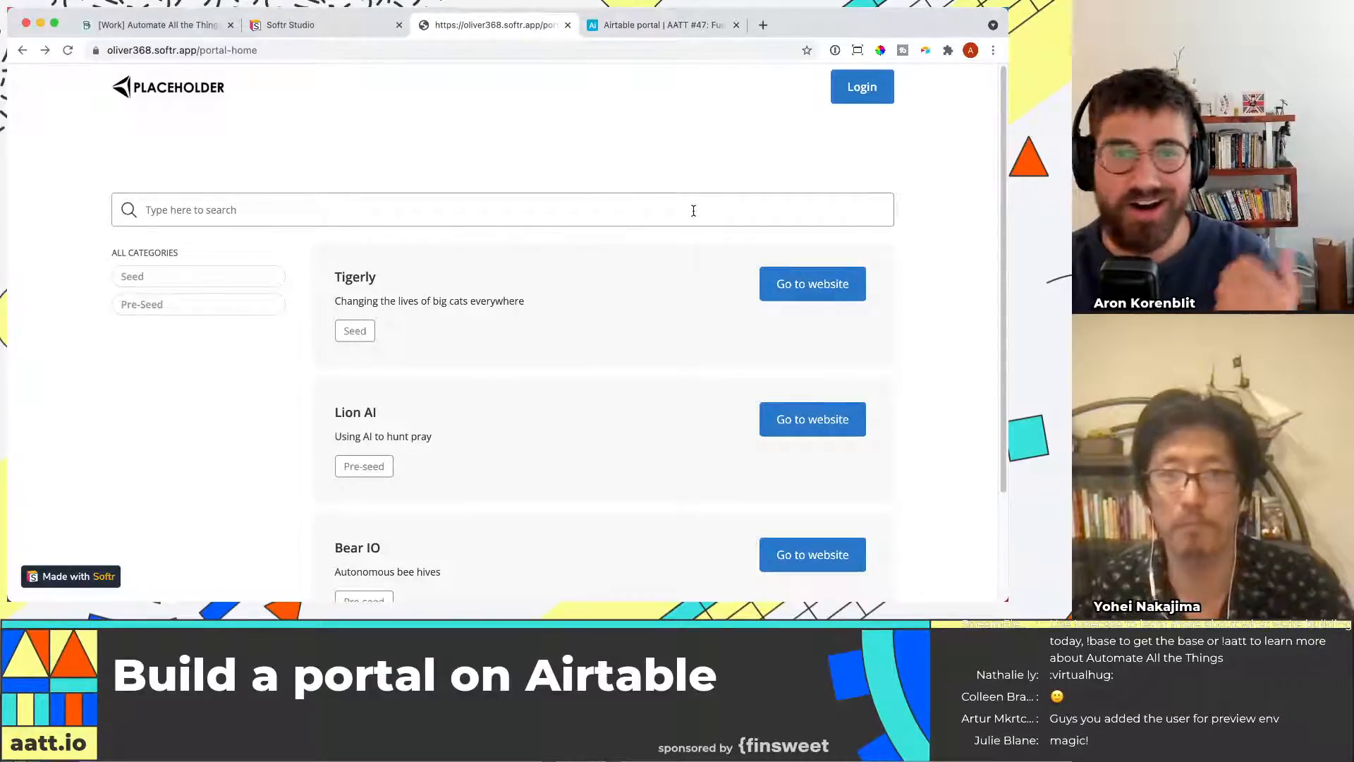
# Switch back to the studio and open the portal home page for editing
pyautogui.scroll(-1, 694, 210)
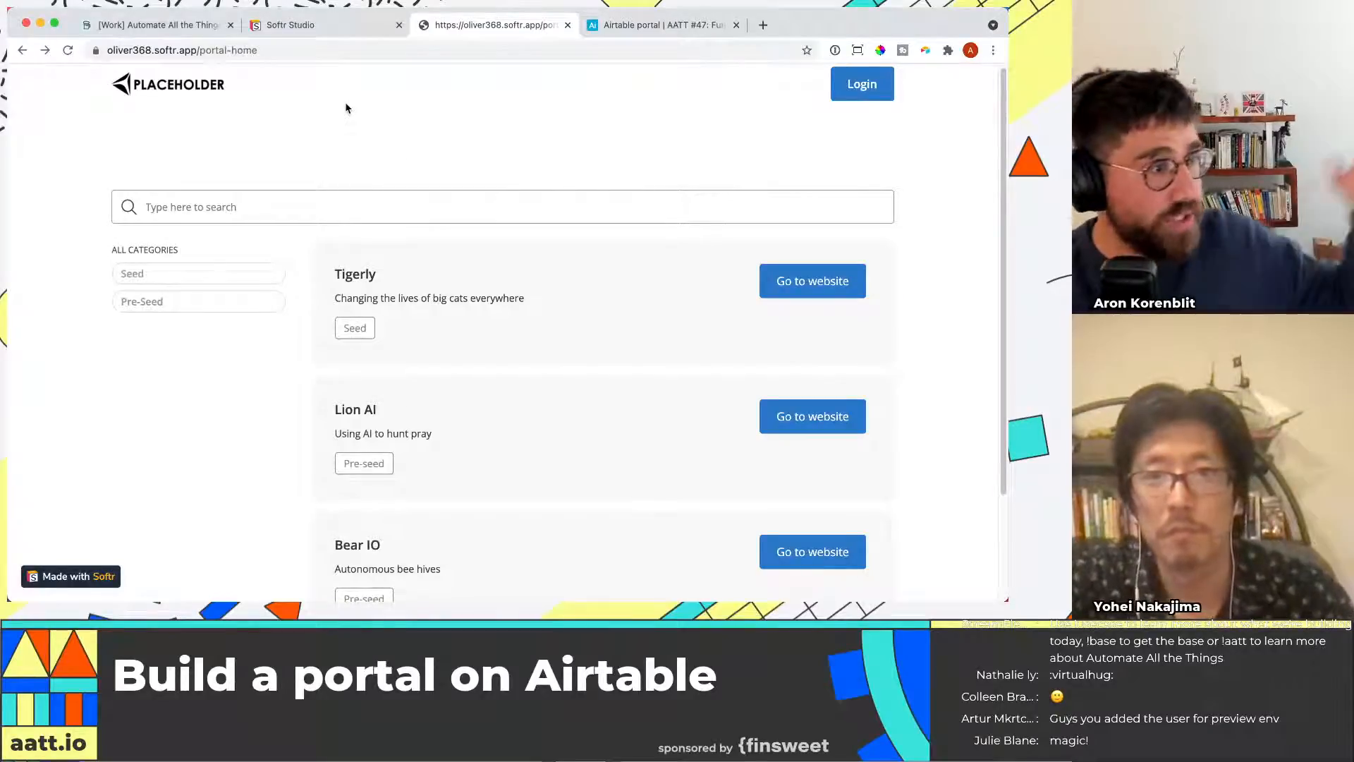
pyautogui.click(342, 30)
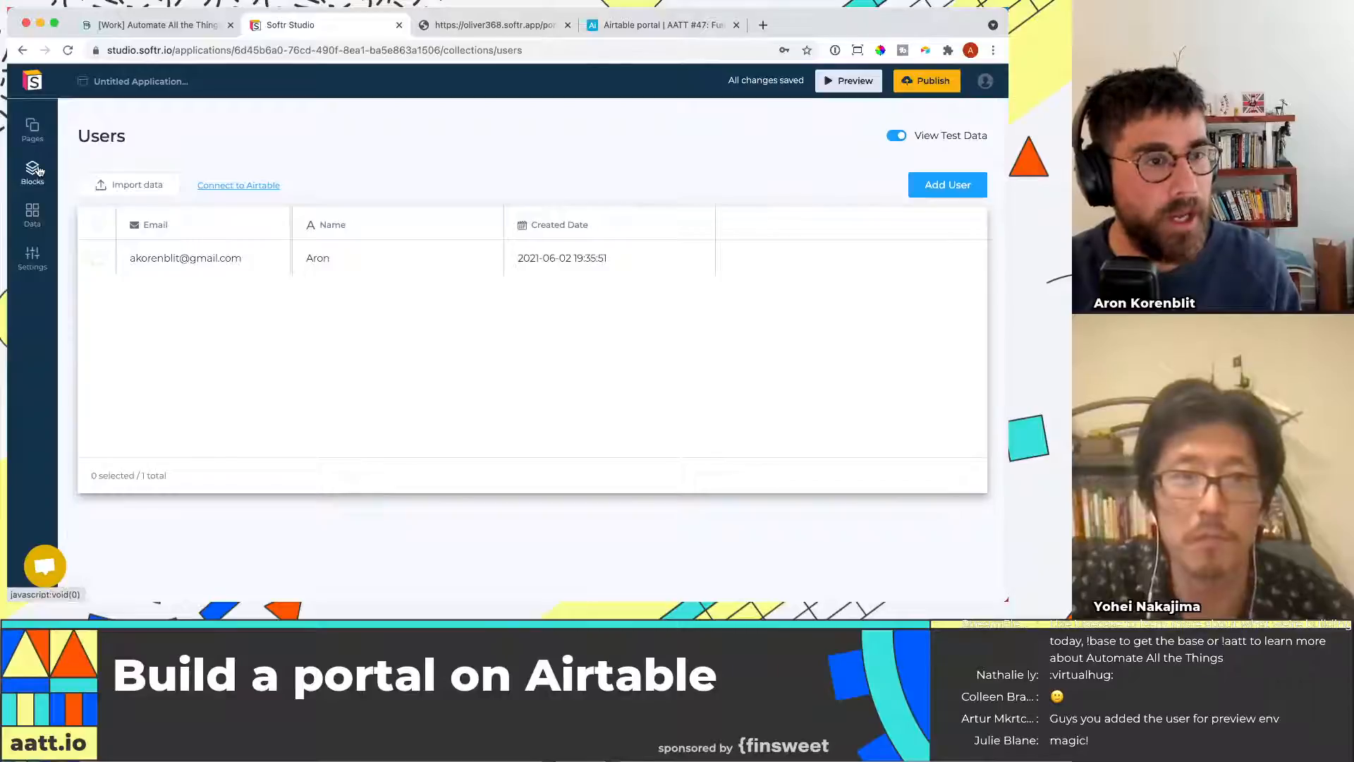
pyautogui.click(465, 27)
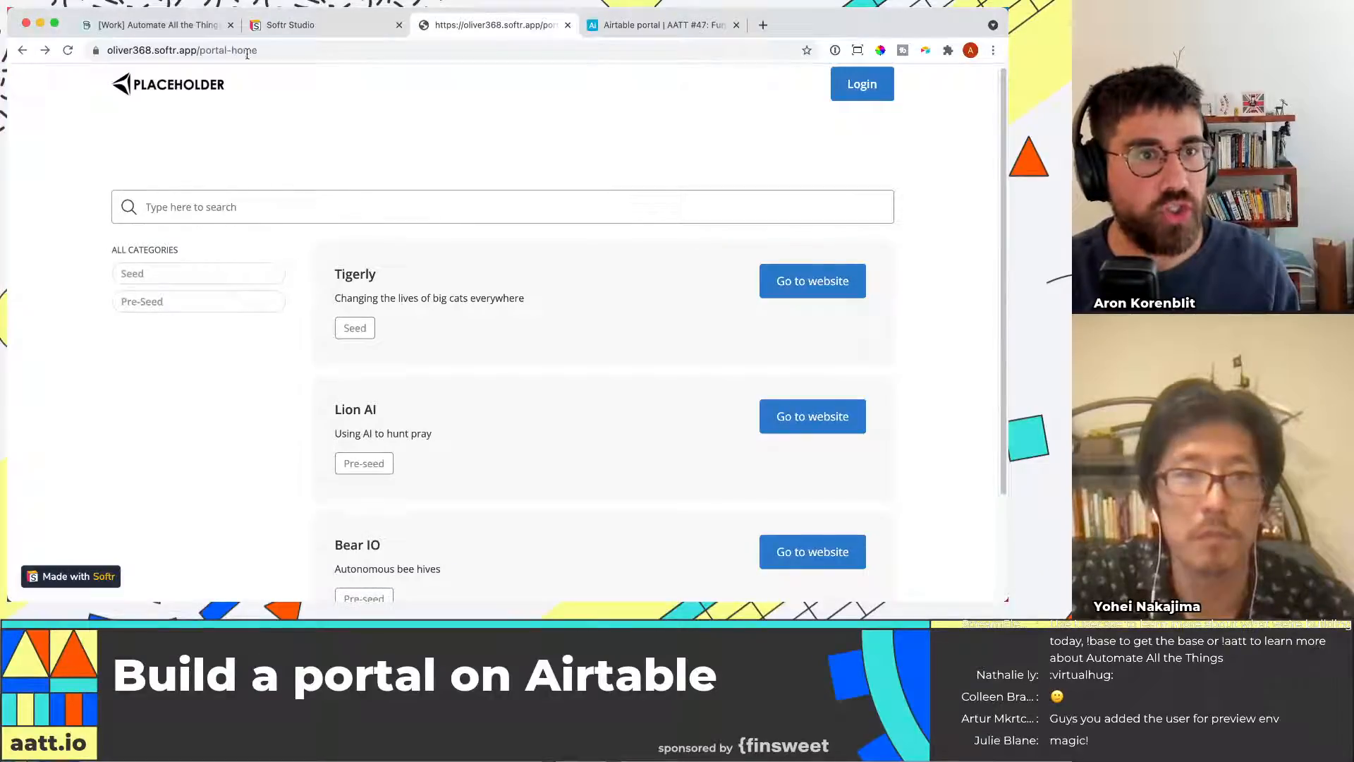
pyautogui.click(291, 25)
pyautogui.click(33, 172)
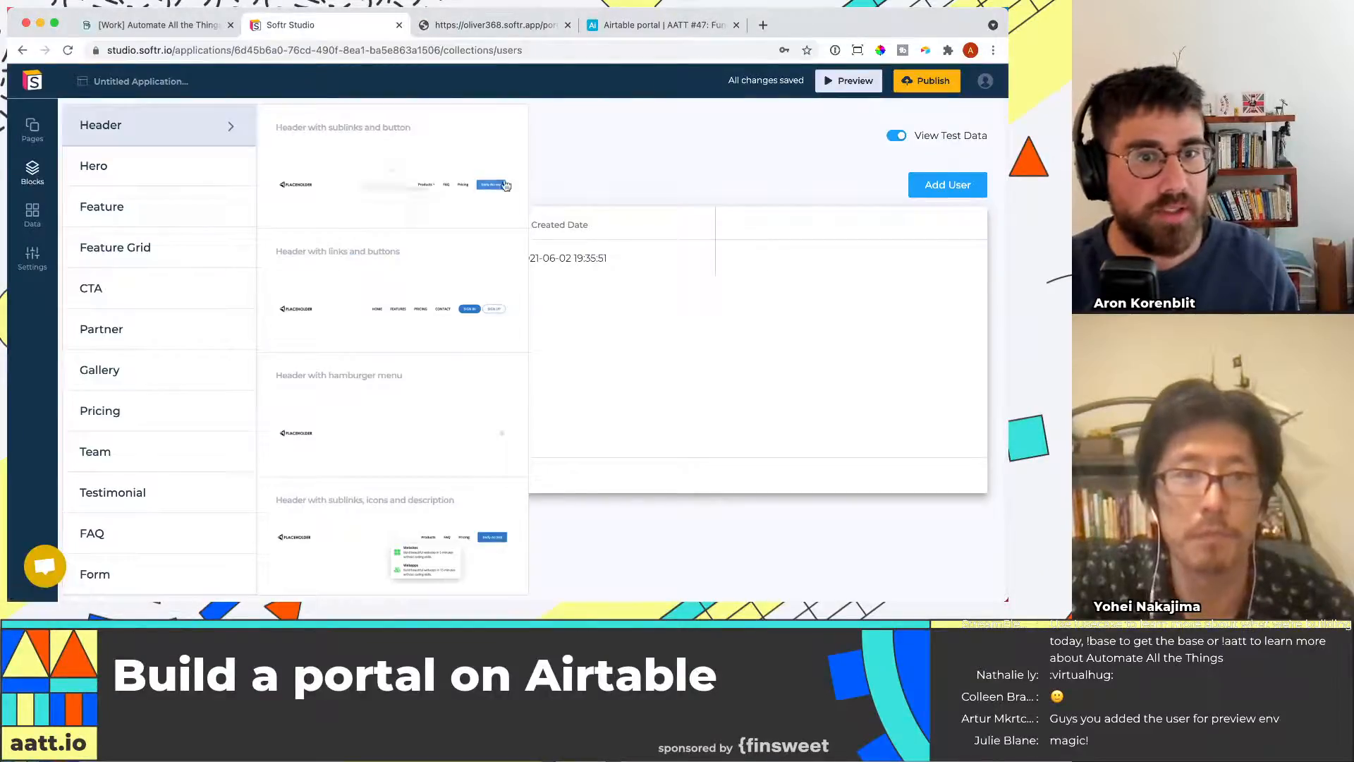
pyautogui.click(32, 130)
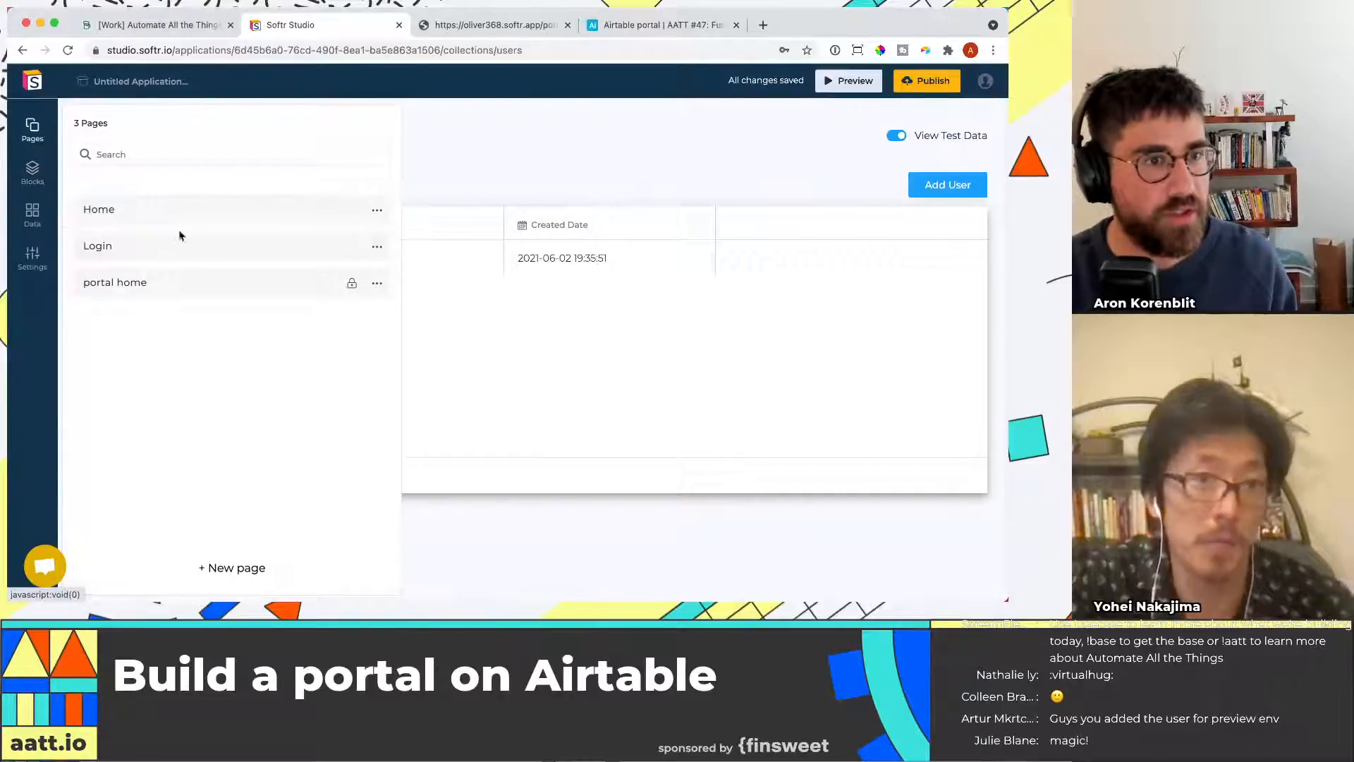
pyautogui.click(200, 284)
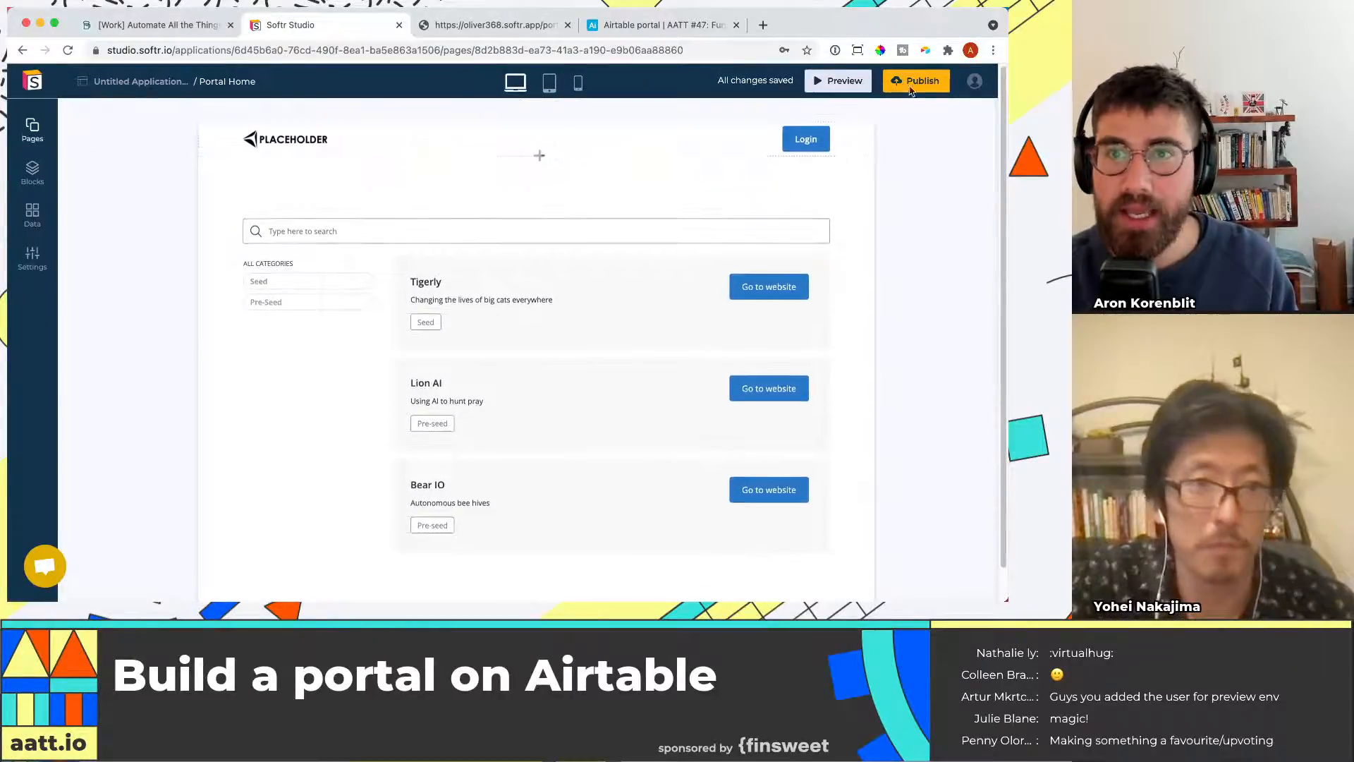
# Set the funding rounds list's search to look up by Company Name
pyautogui.click(568, 188)
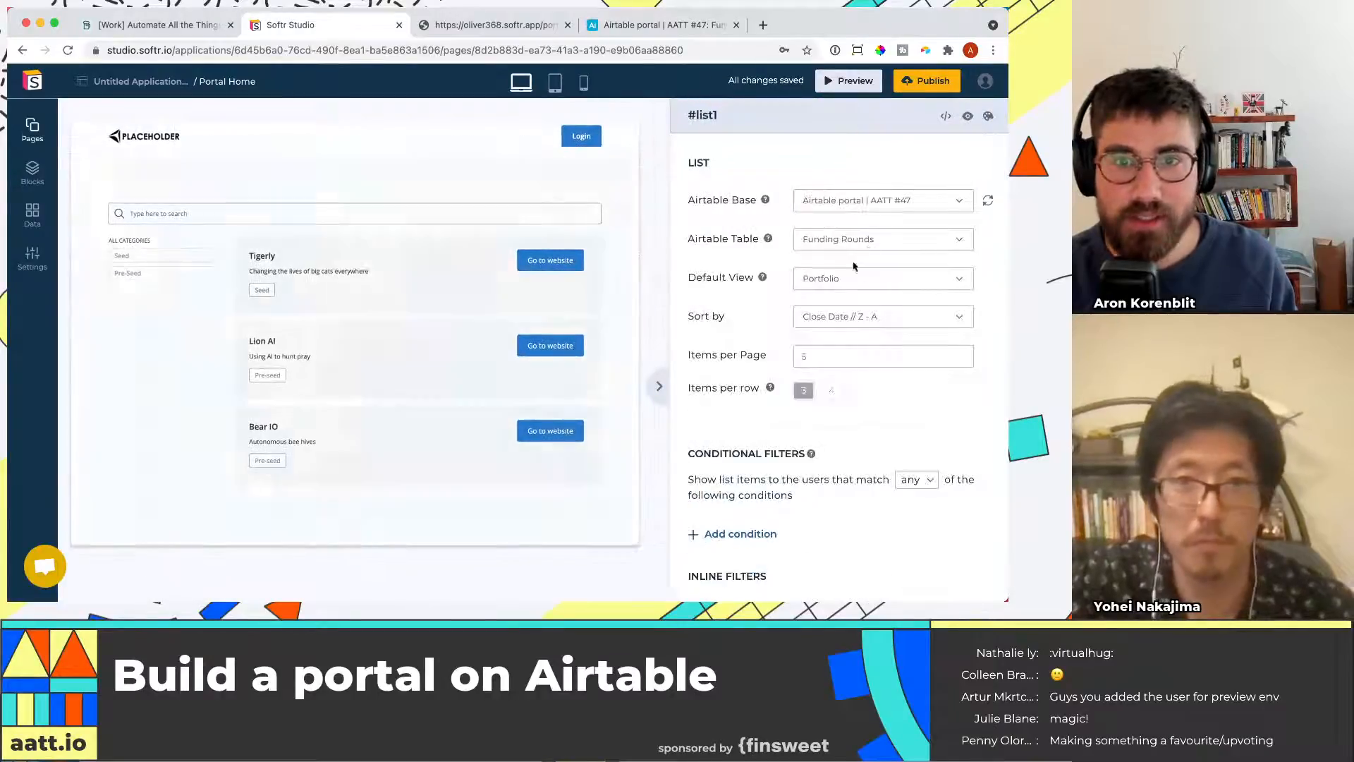
pyautogui.scroll(-10, 757, 274)
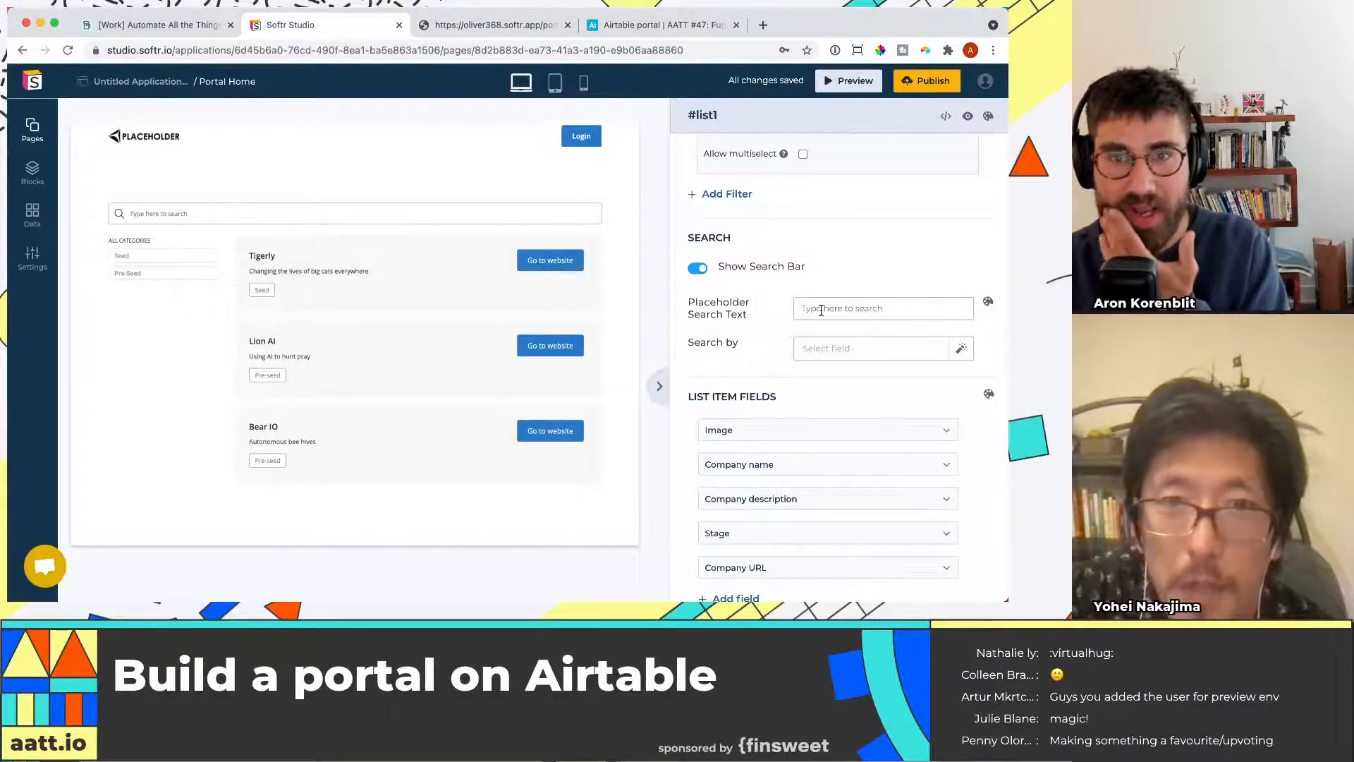
pyautogui.click(901, 349)
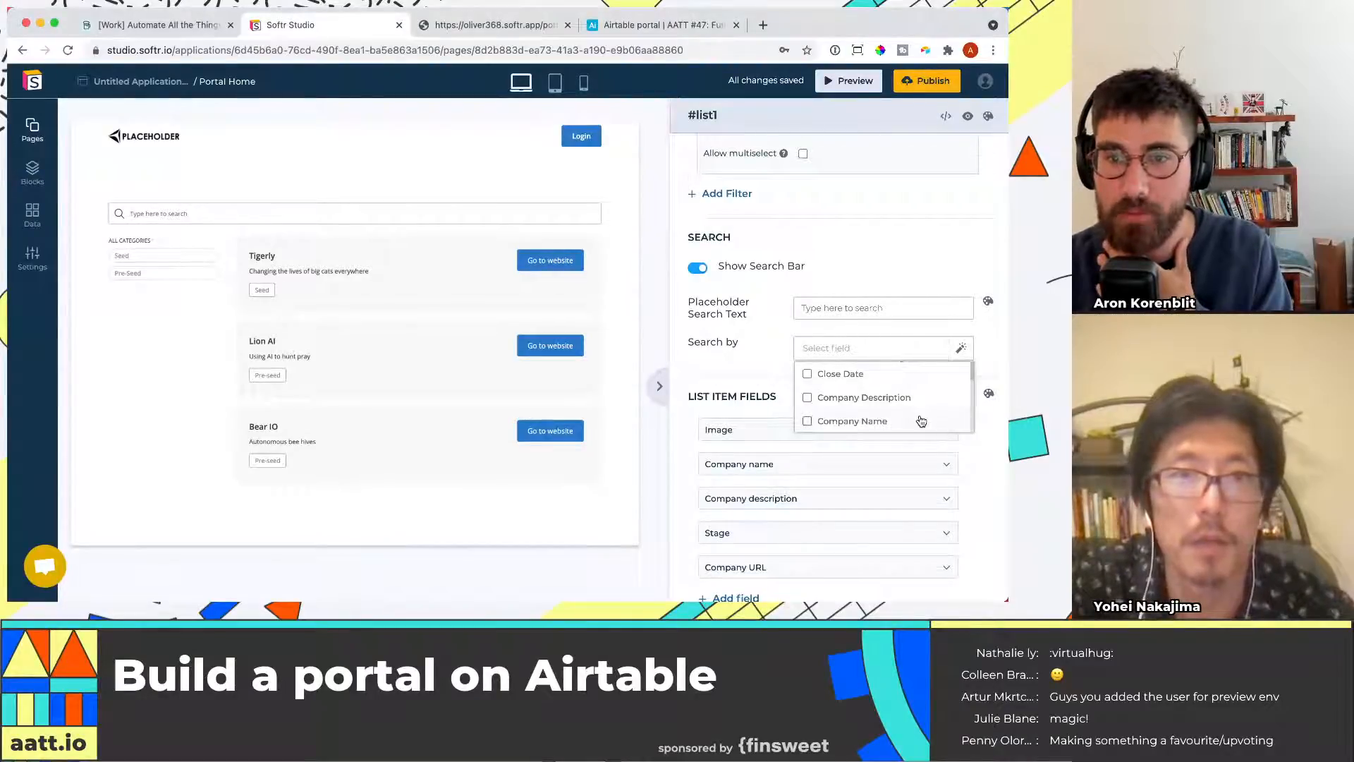
pyautogui.click(807, 422)
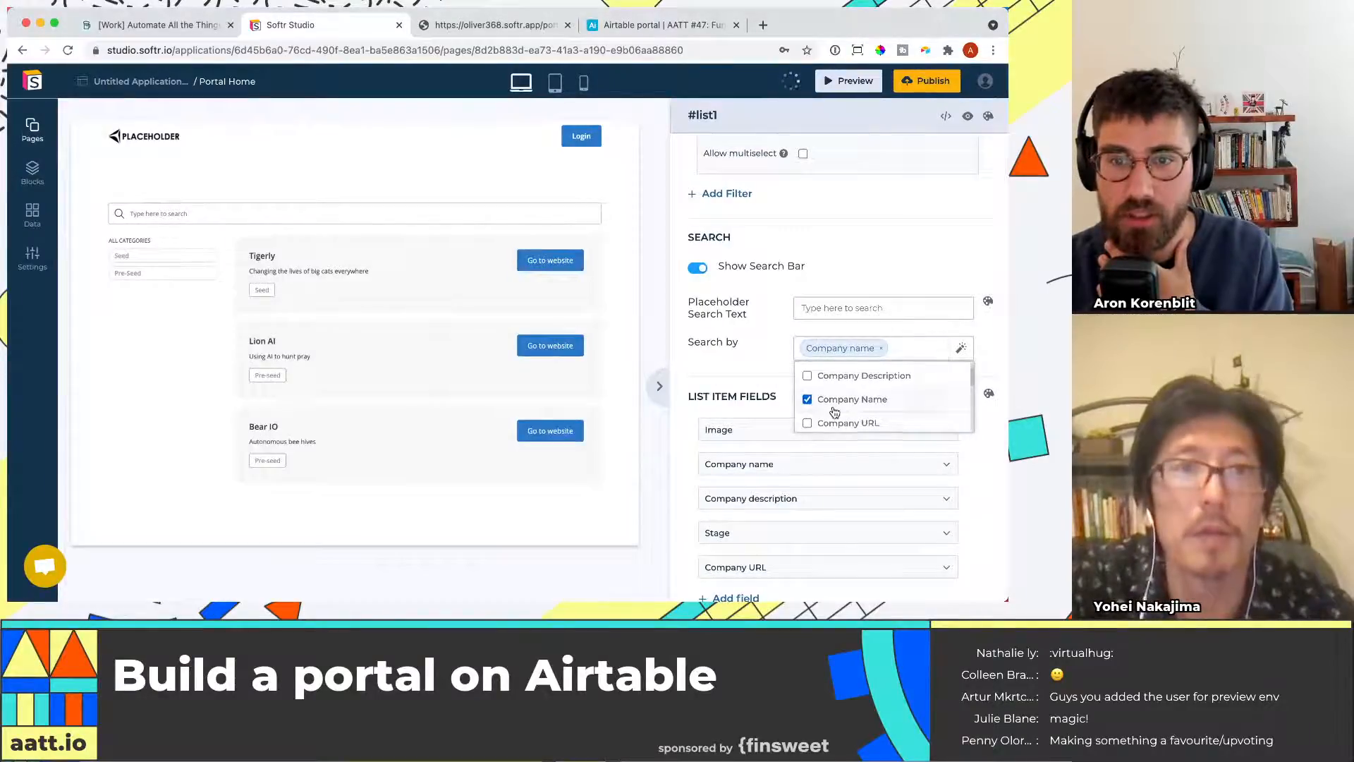
# Add Company Description as a second search field for the list
pyautogui.scroll(-2, 846, 405)
pyautogui.scroll(-1, 857, 409)
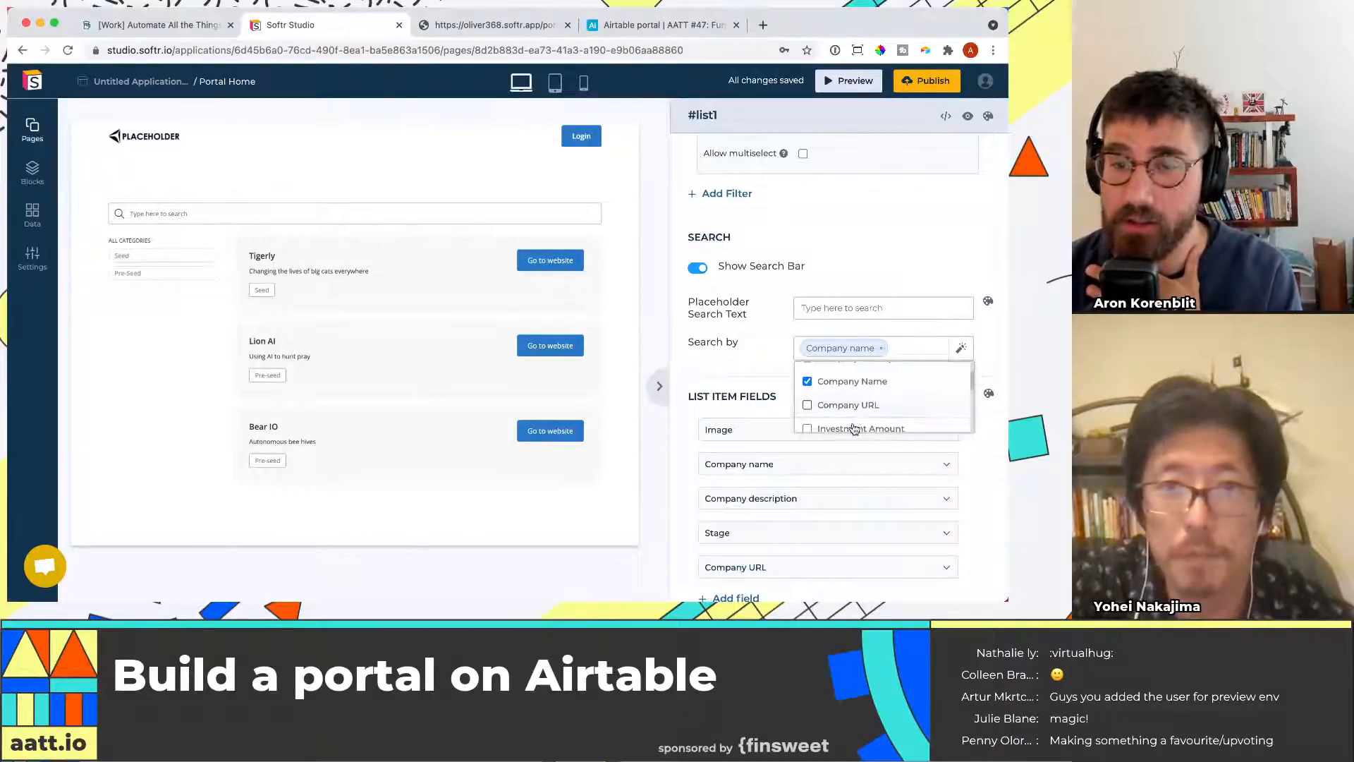
pyautogui.scroll(-1, 855, 419)
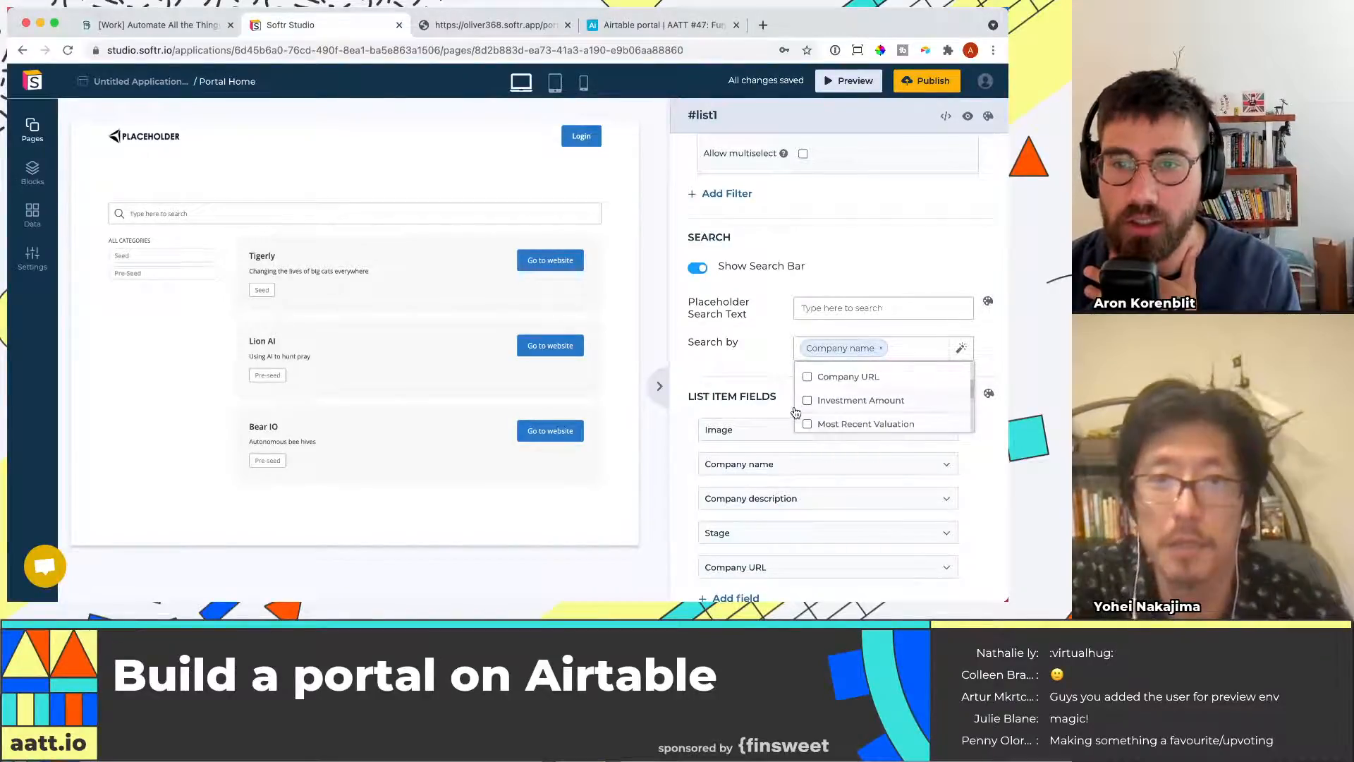
pyautogui.scroll(-1, 831, 413)
pyautogui.scroll(-2, 839, 409)
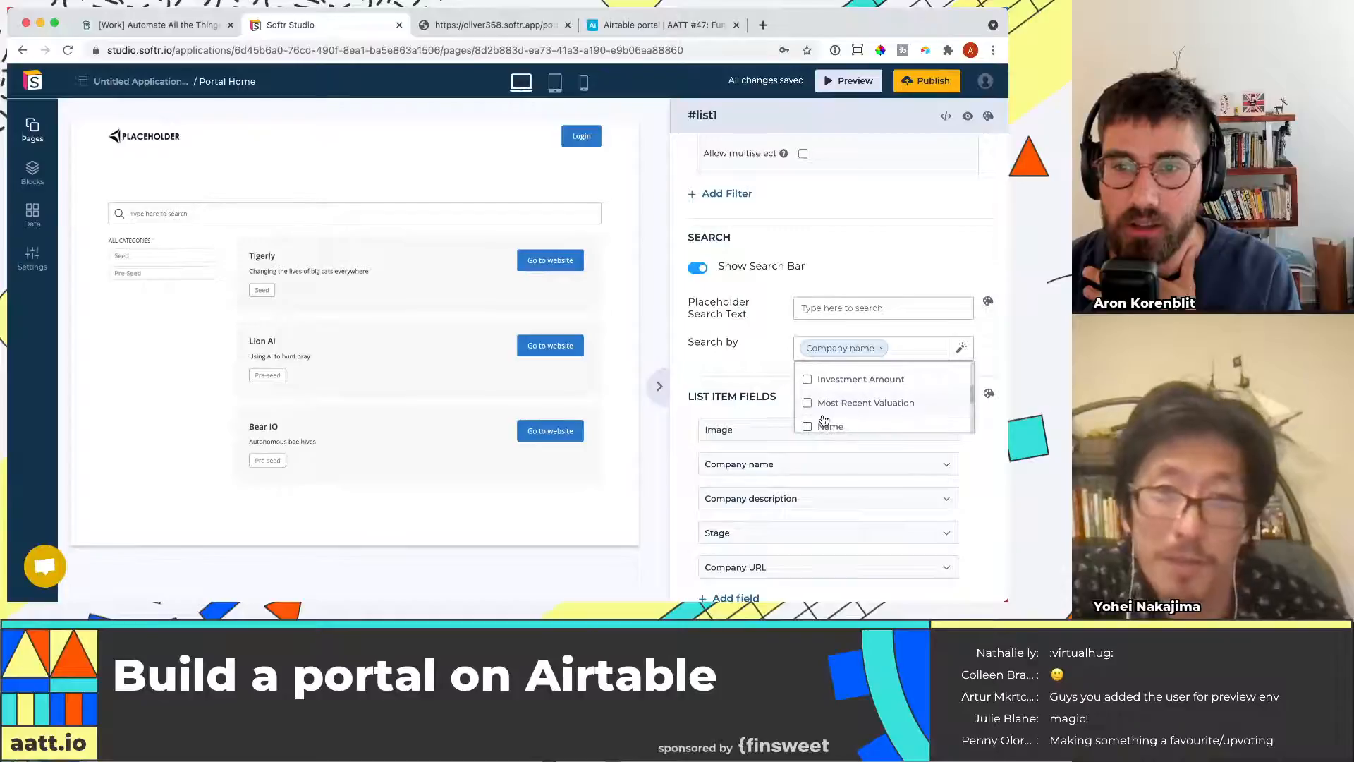
pyautogui.scroll(-4, 867, 400)
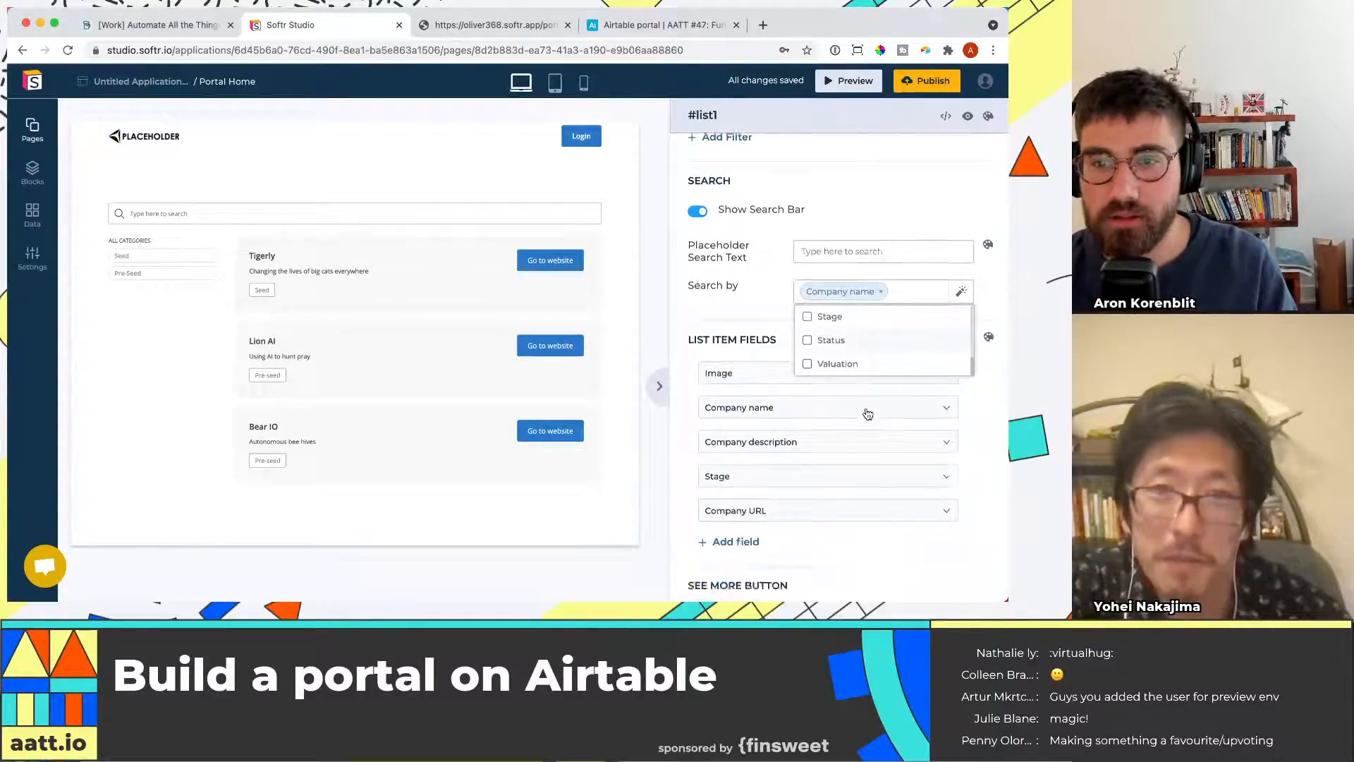
pyautogui.scroll(2, 871, 353)
pyautogui.scroll(5, 869, 346)
pyautogui.click(871, 348)
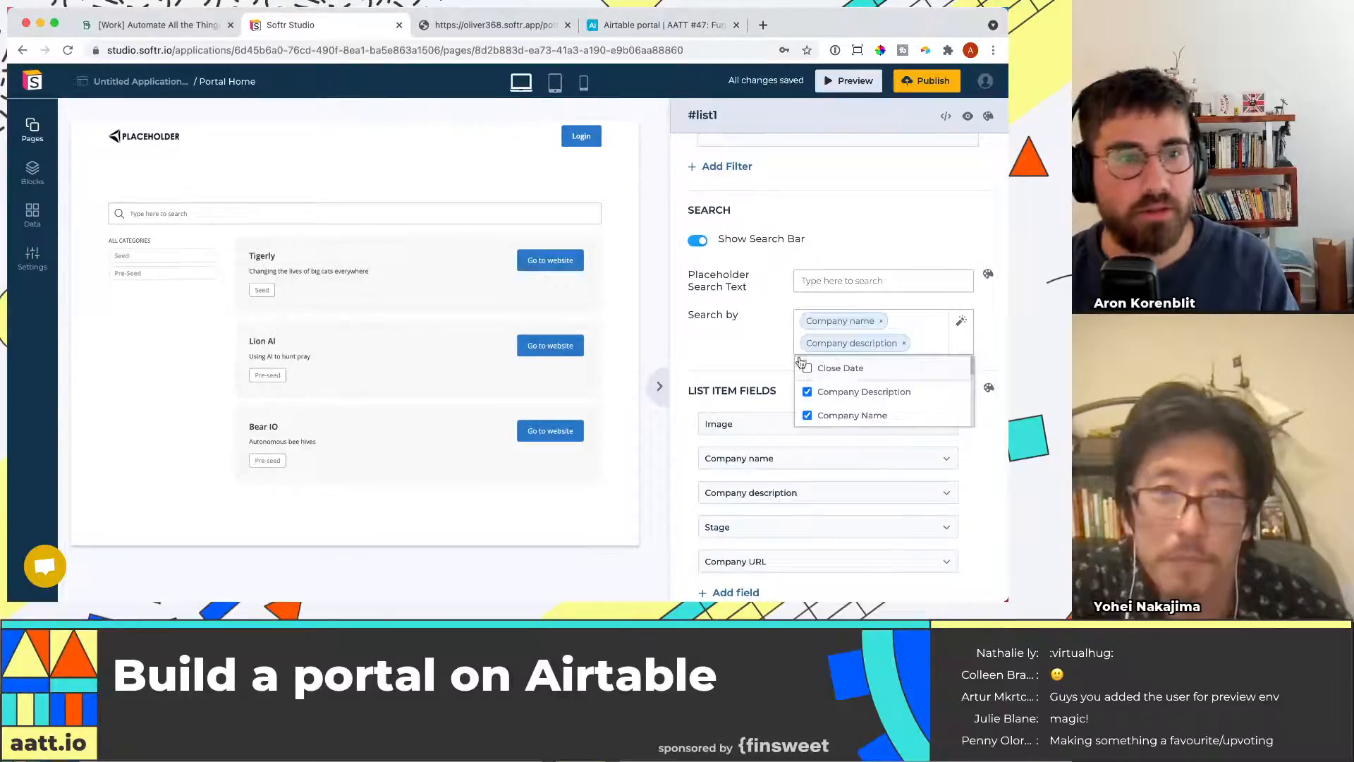
pyautogui.click(768, 356)
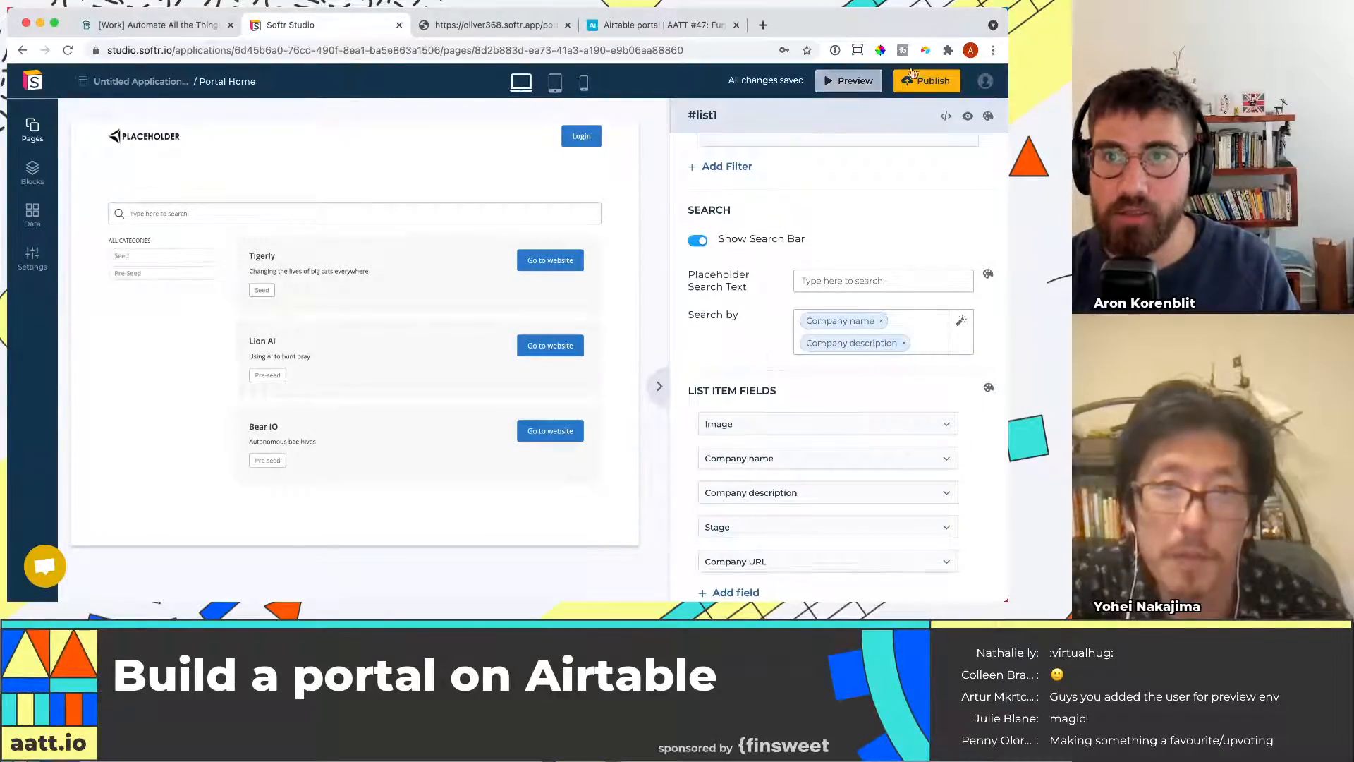
# Publish the application again
pyautogui.click(931, 82)
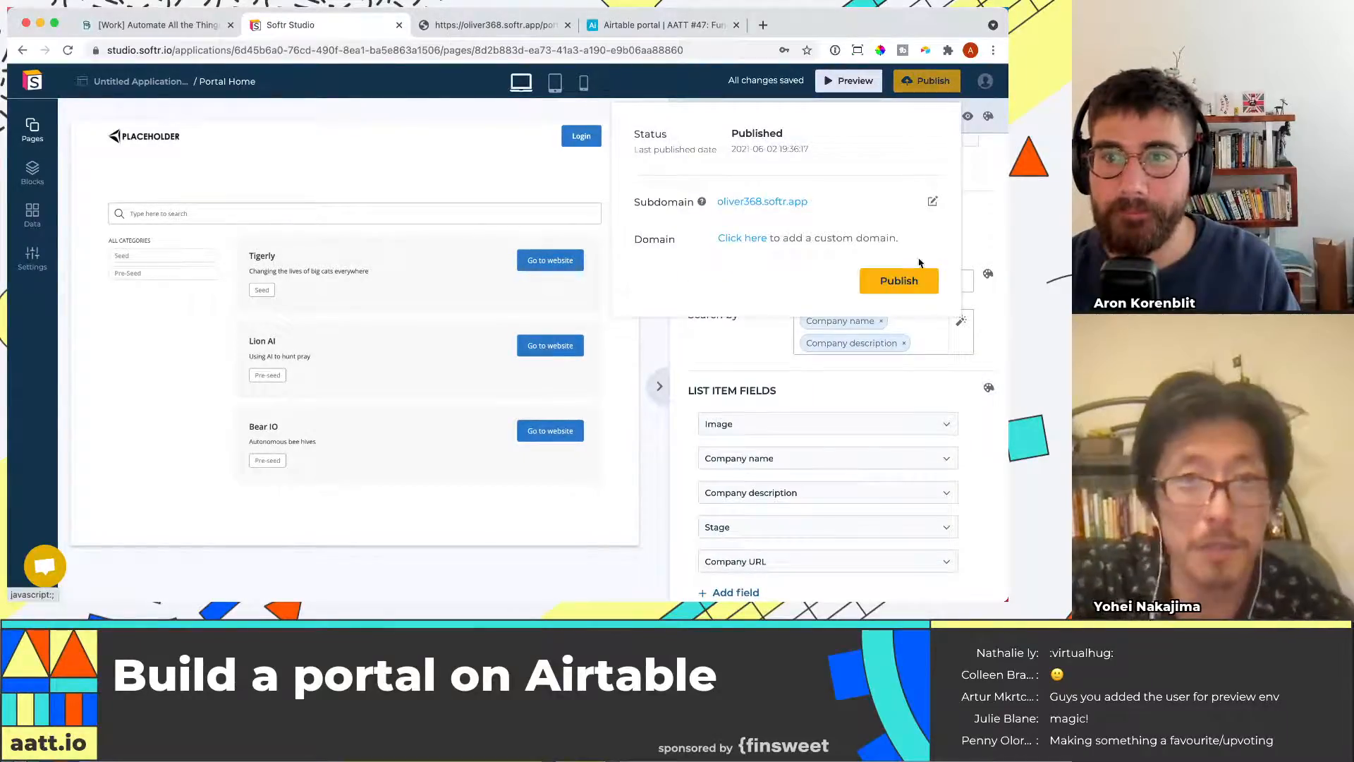
pyautogui.click(907, 285)
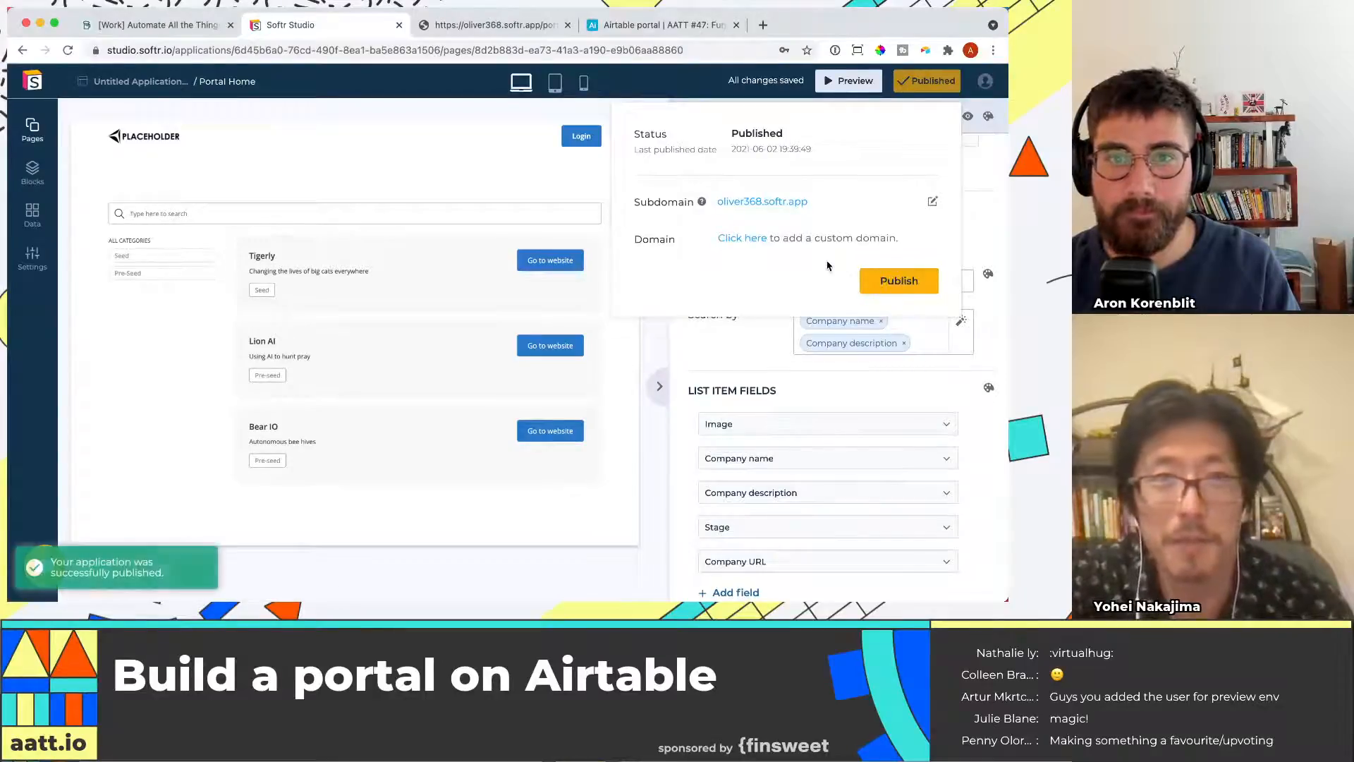
pyautogui.click(731, 351)
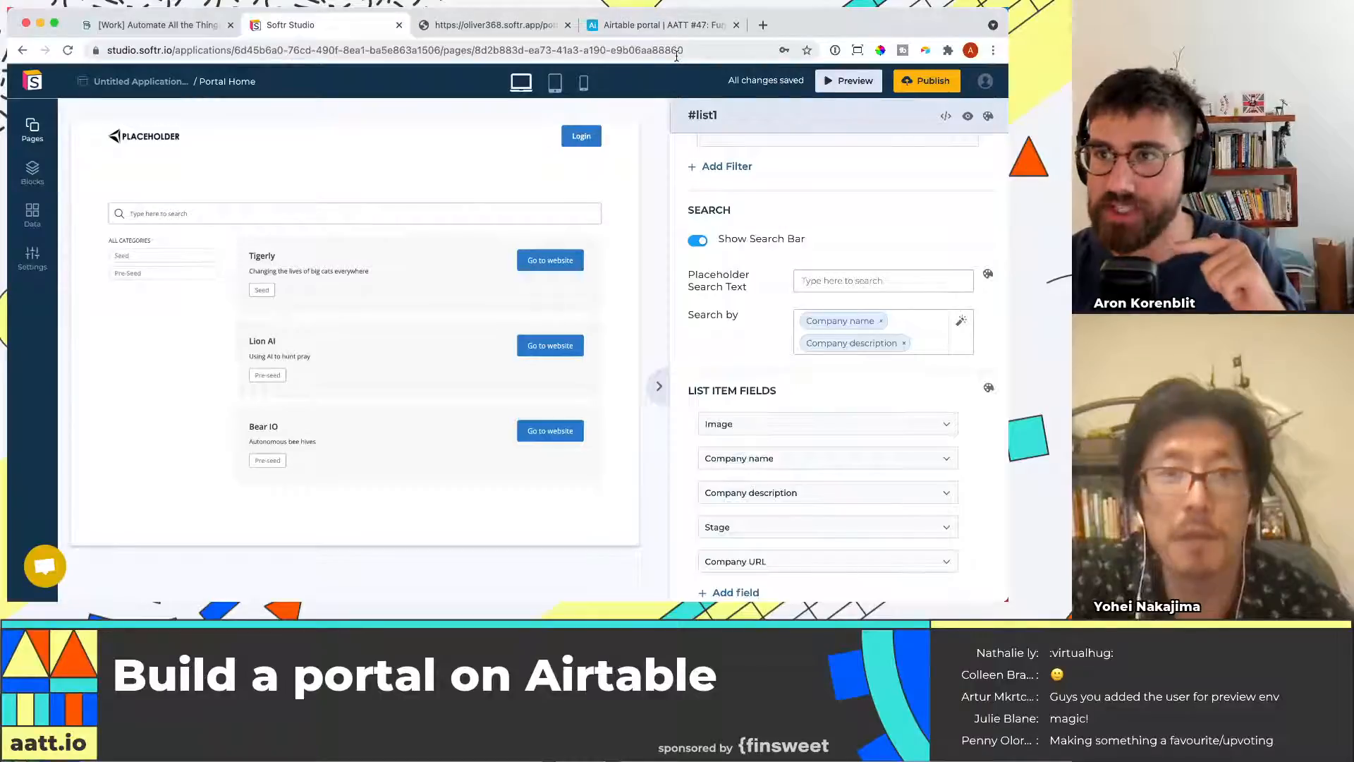
# Turn off the default header in the portal home page's settings and save
pyautogui.click(507, 25)
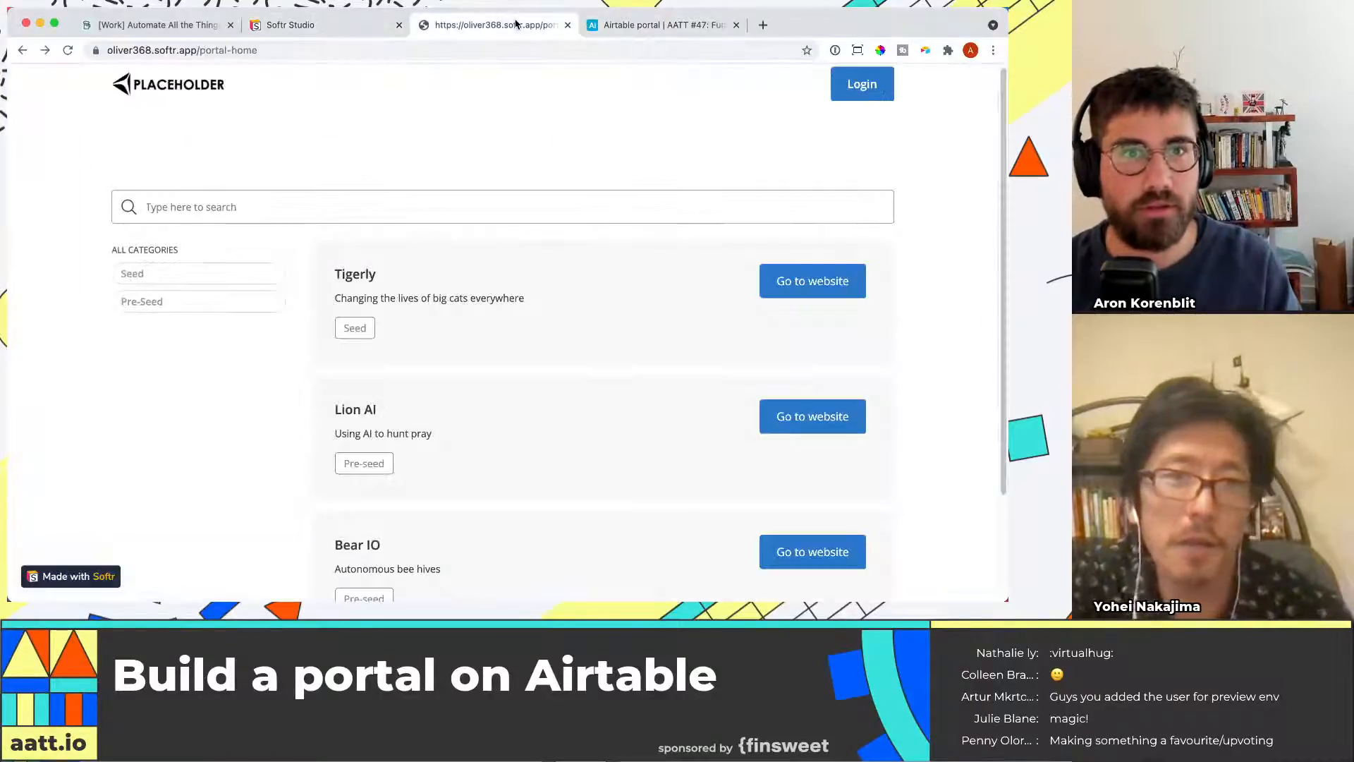
pyautogui.click(325, 25)
pyautogui.click(617, 127)
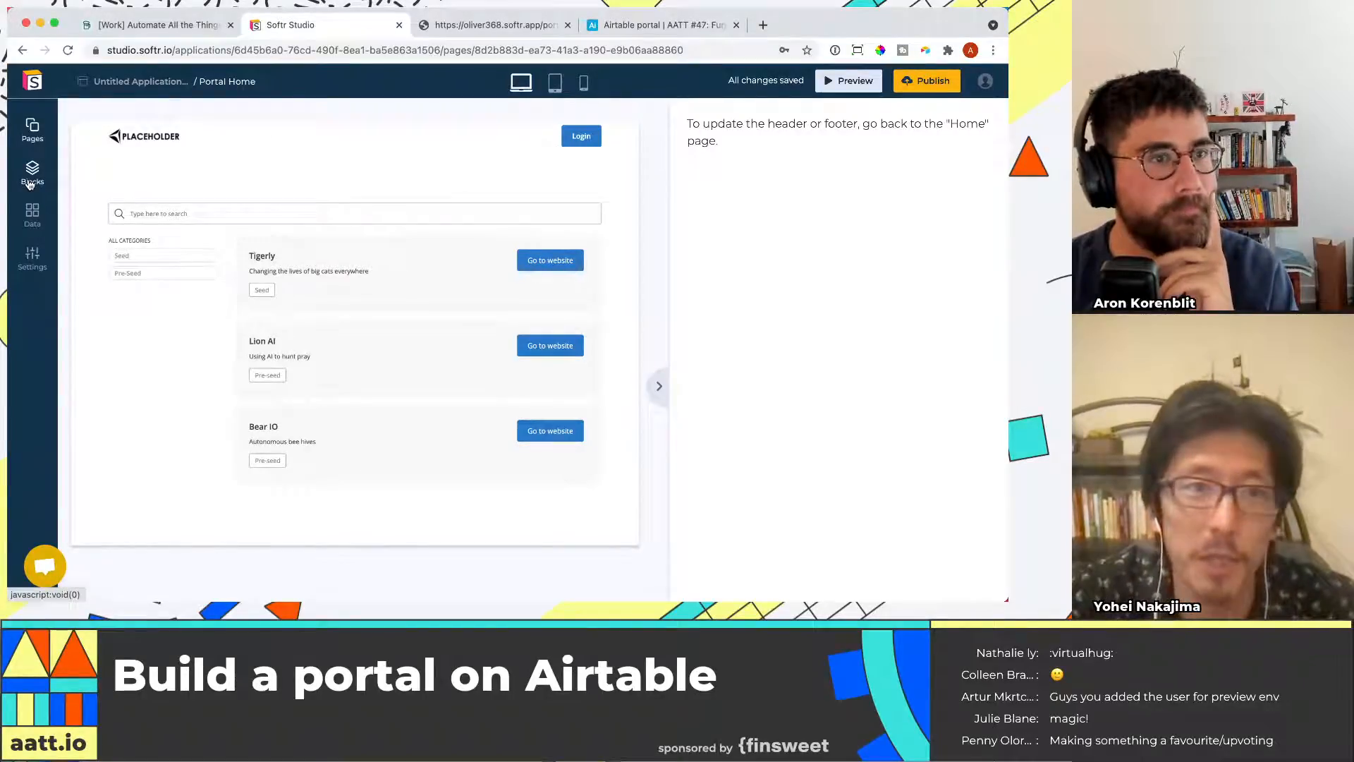
pyautogui.click(33, 126)
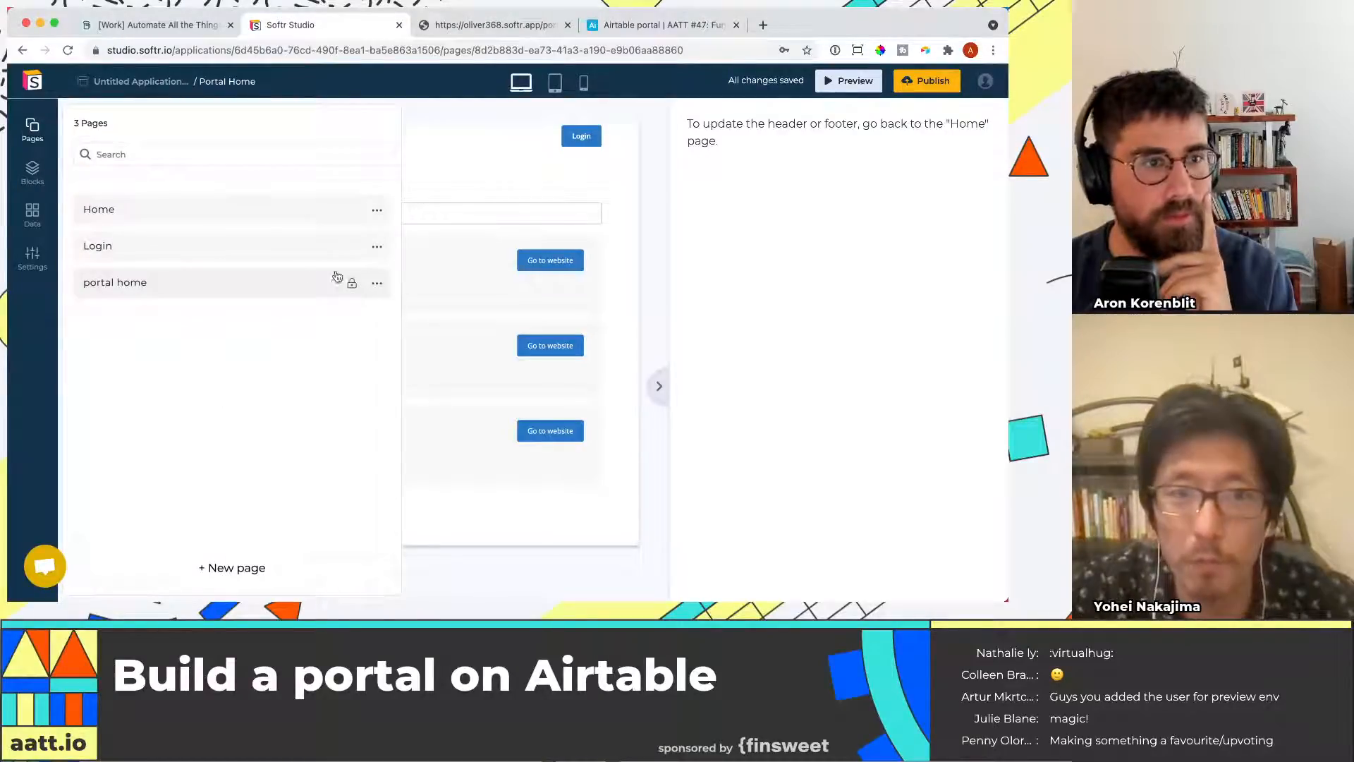
pyautogui.click(377, 283)
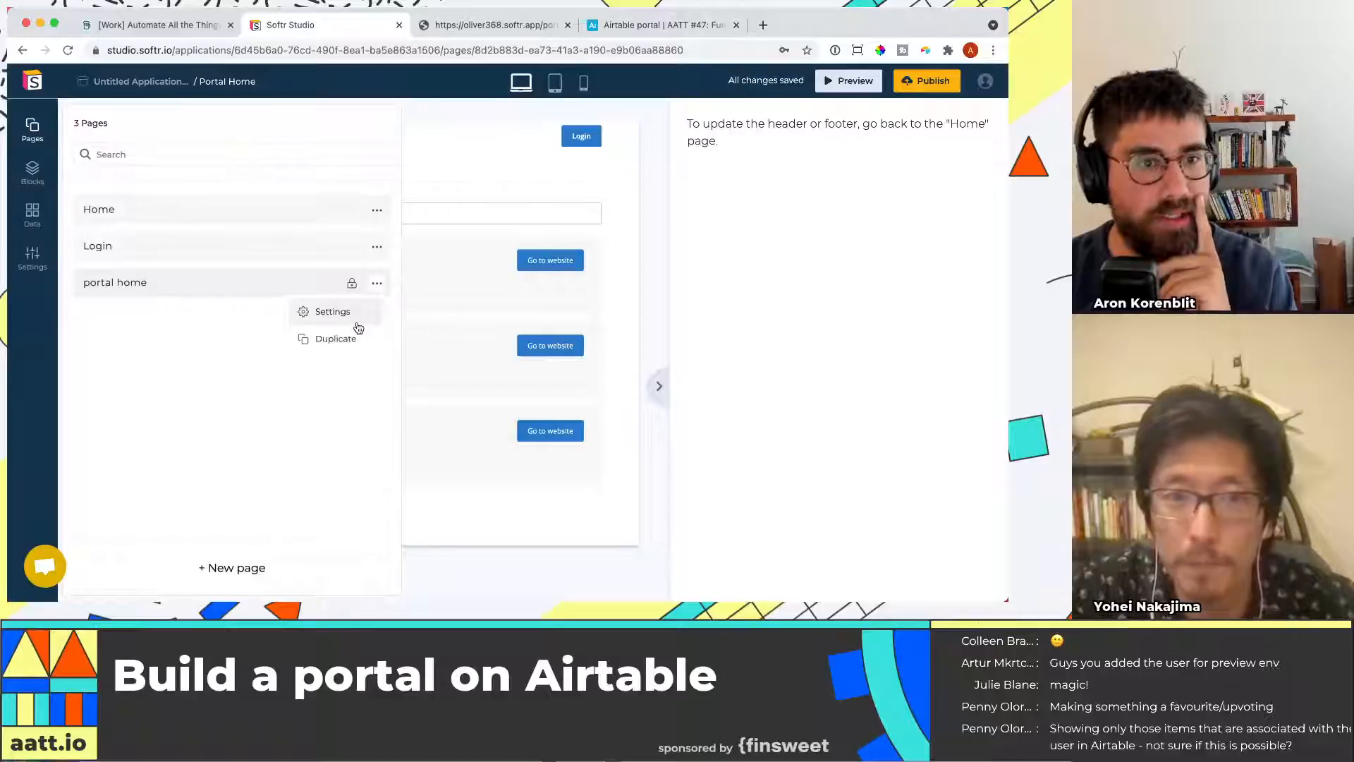
pyautogui.click(332, 311)
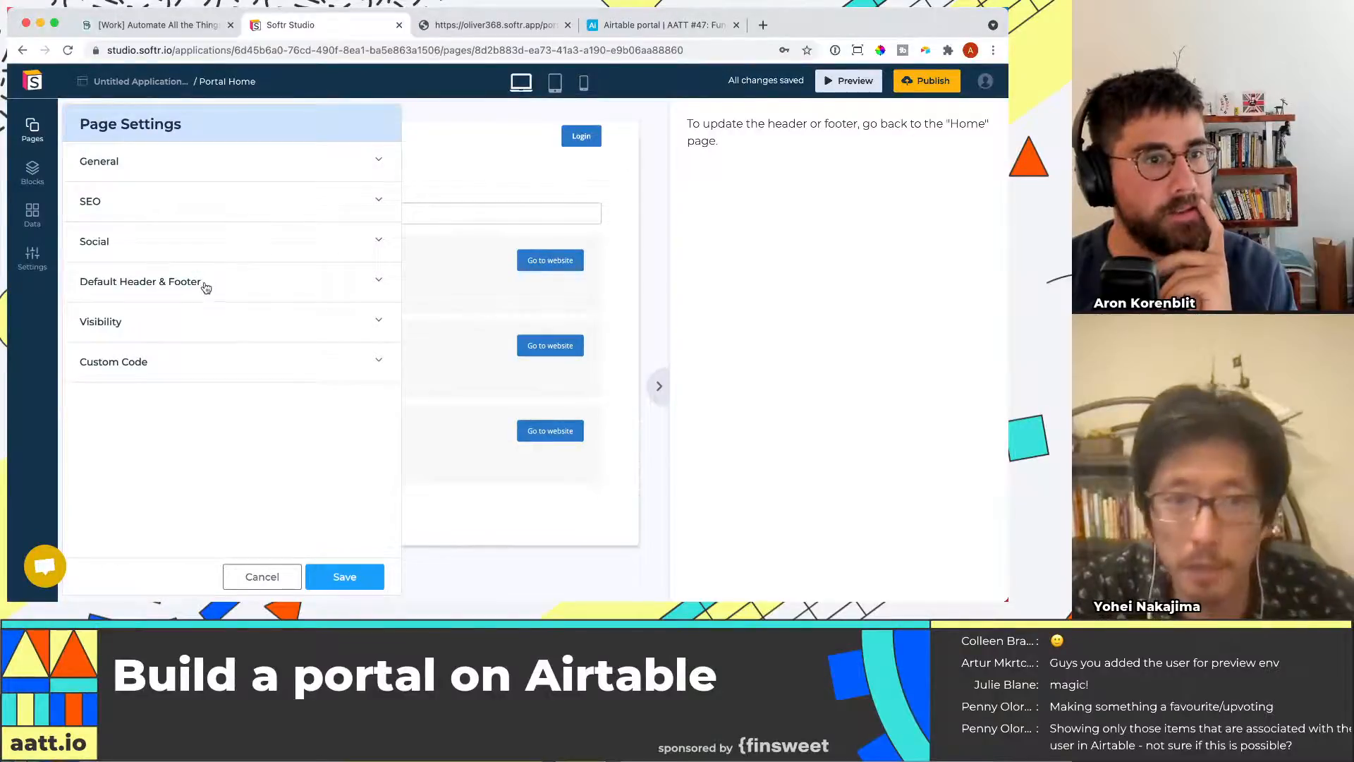
pyautogui.click(205, 284)
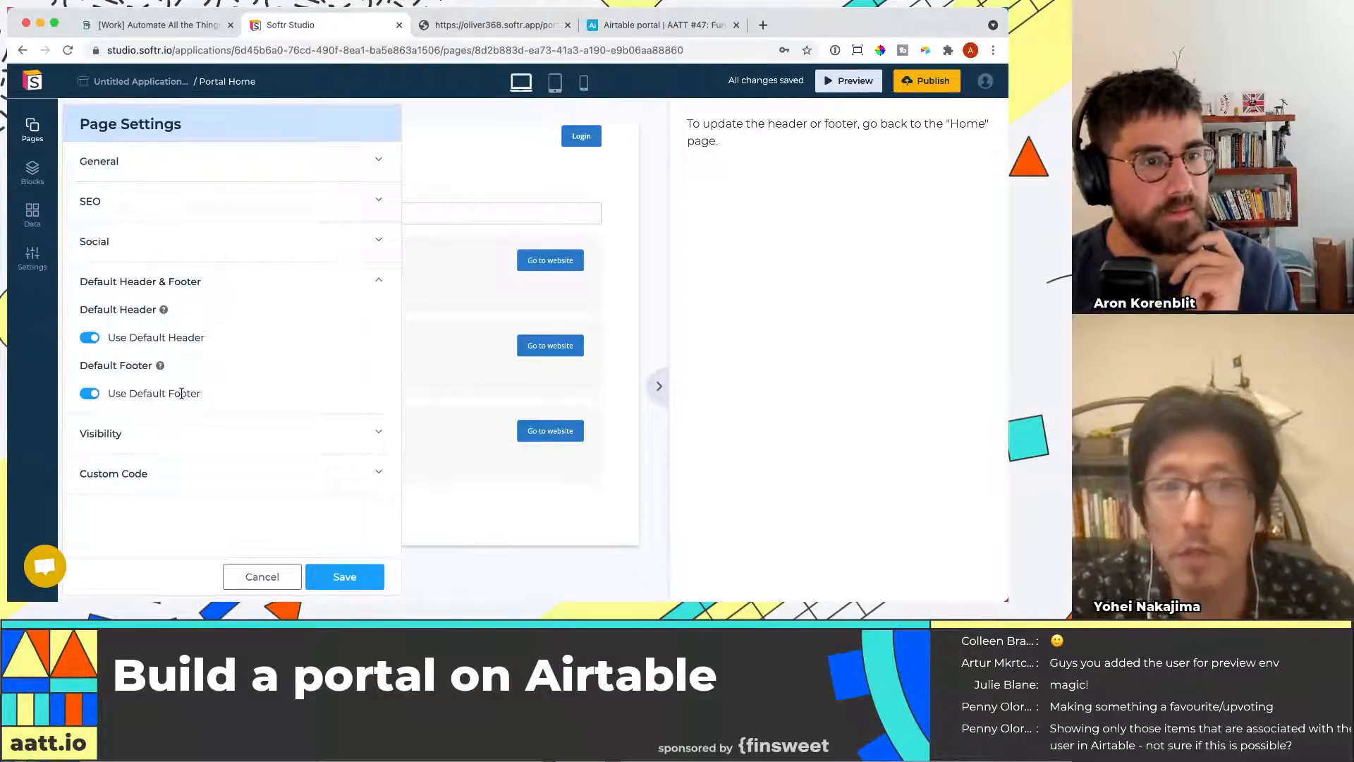
pyautogui.click(89, 338)
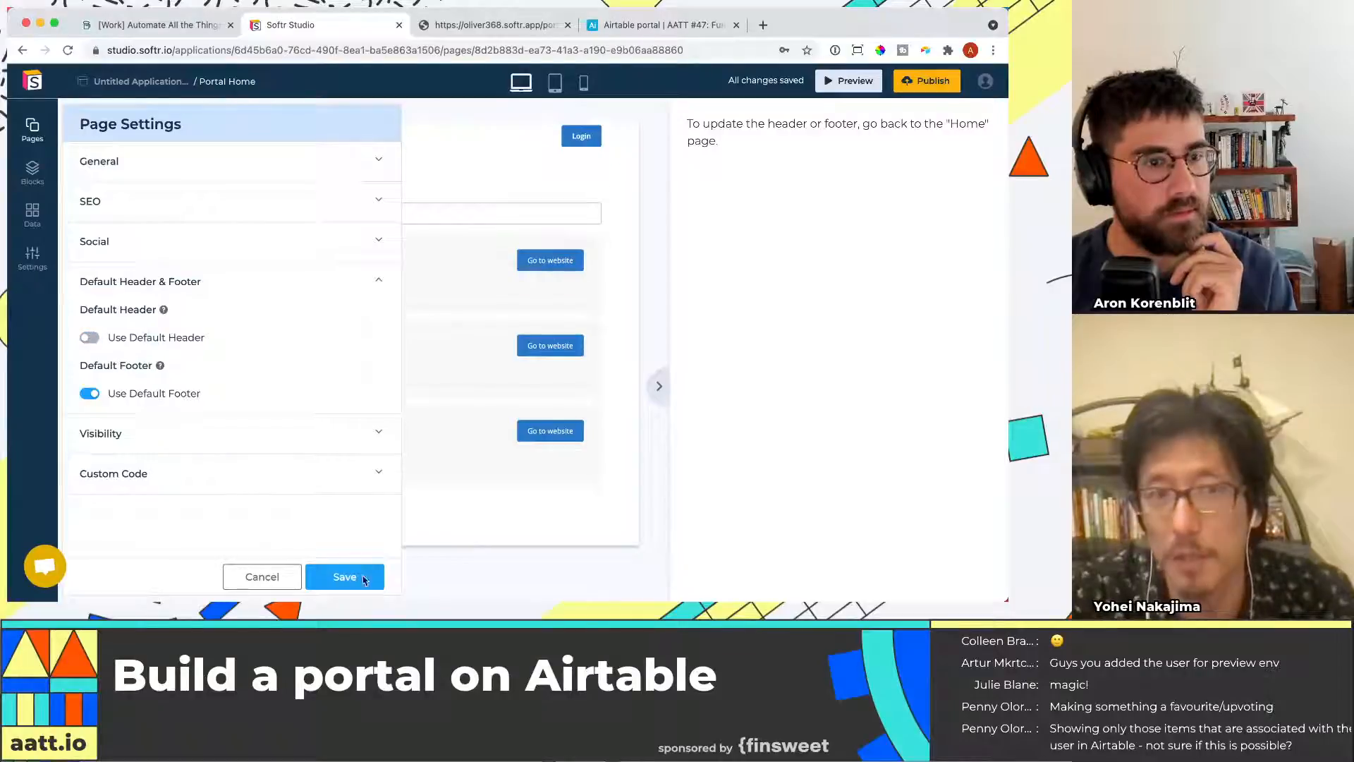
pyautogui.click(344, 577)
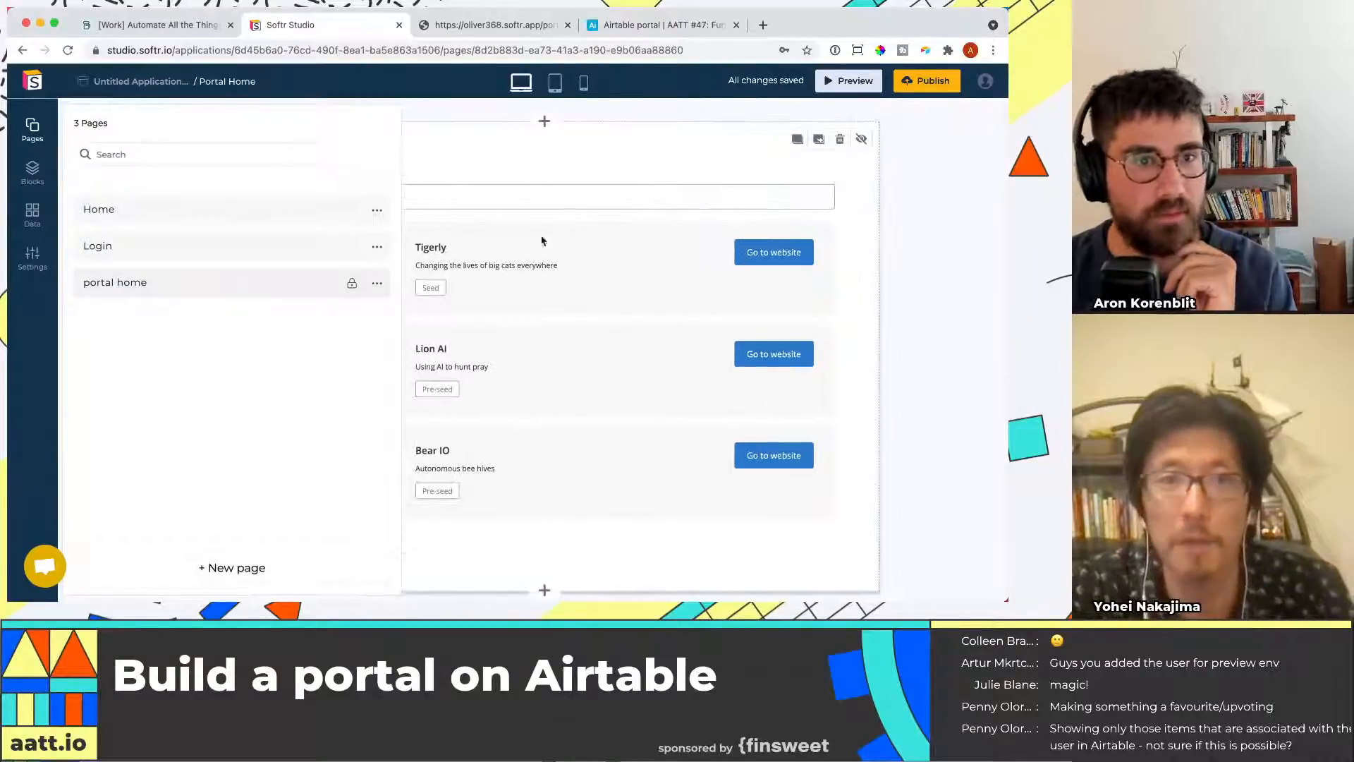
# Add a header with sublinks and button block at the top of the portal home page
pyautogui.click(628, 163)
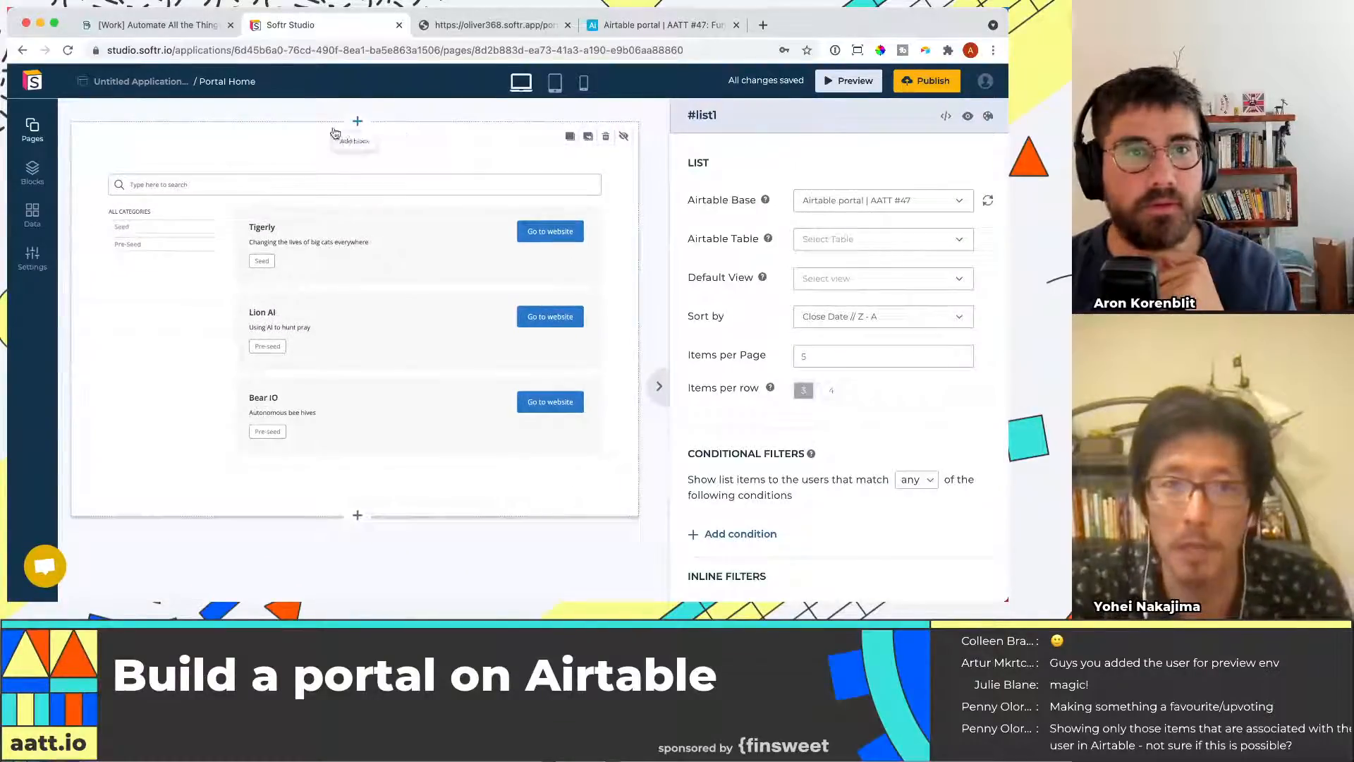
pyautogui.click(353, 123)
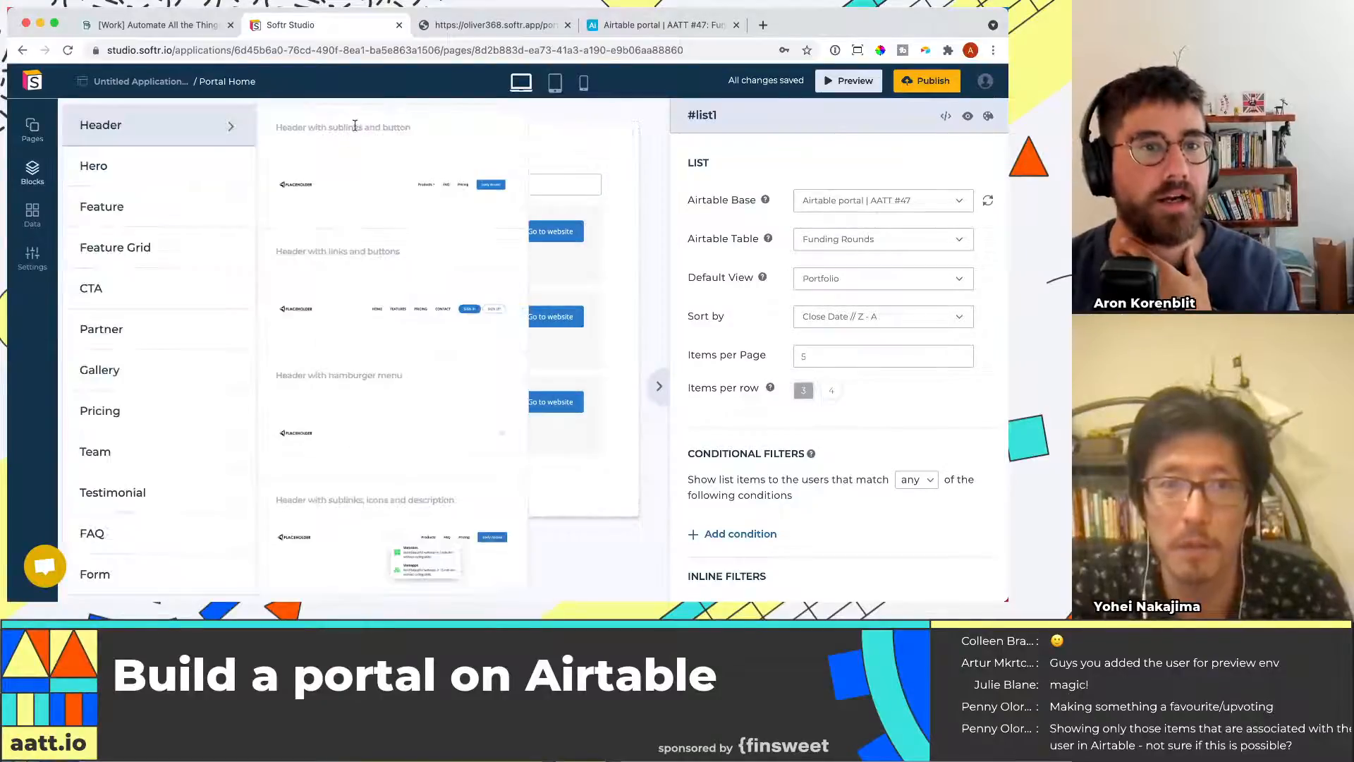
pyautogui.moveTo(400, 208)
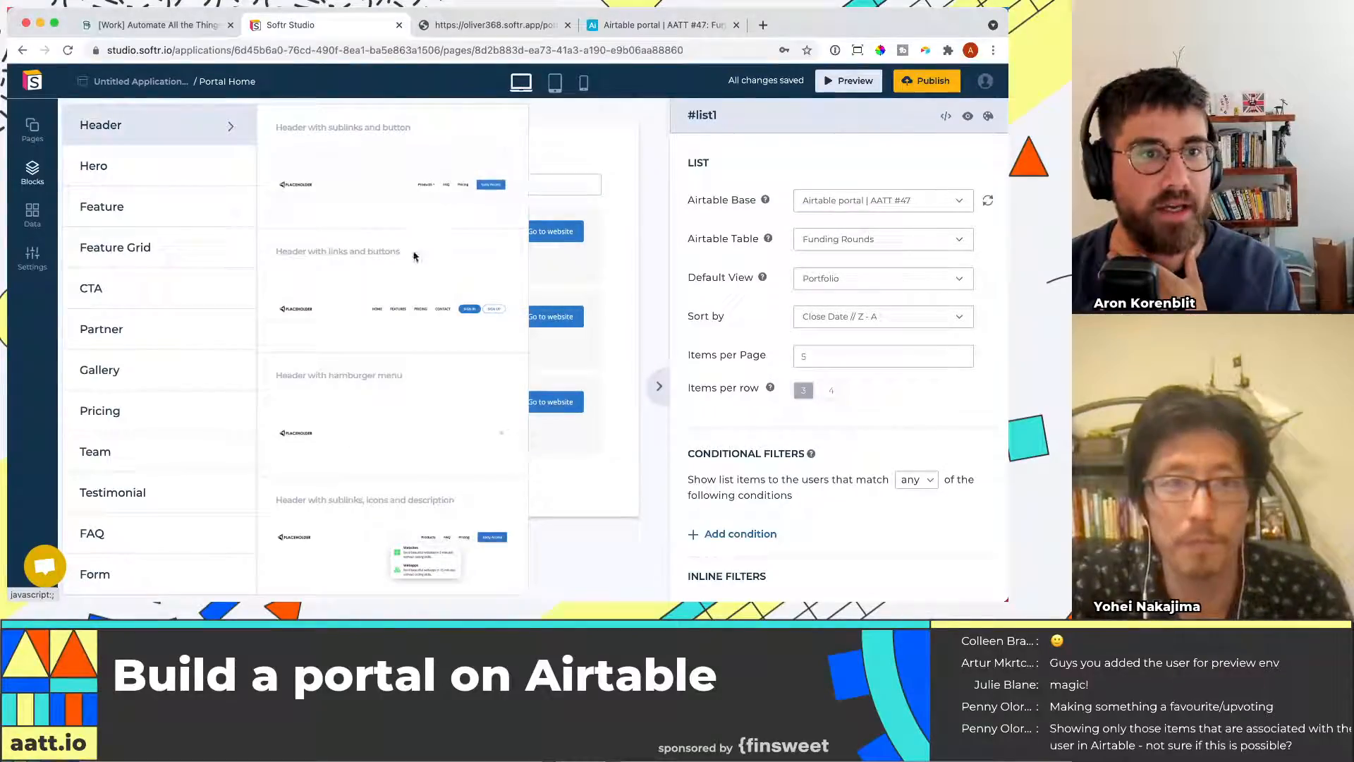
pyautogui.click(423, 188)
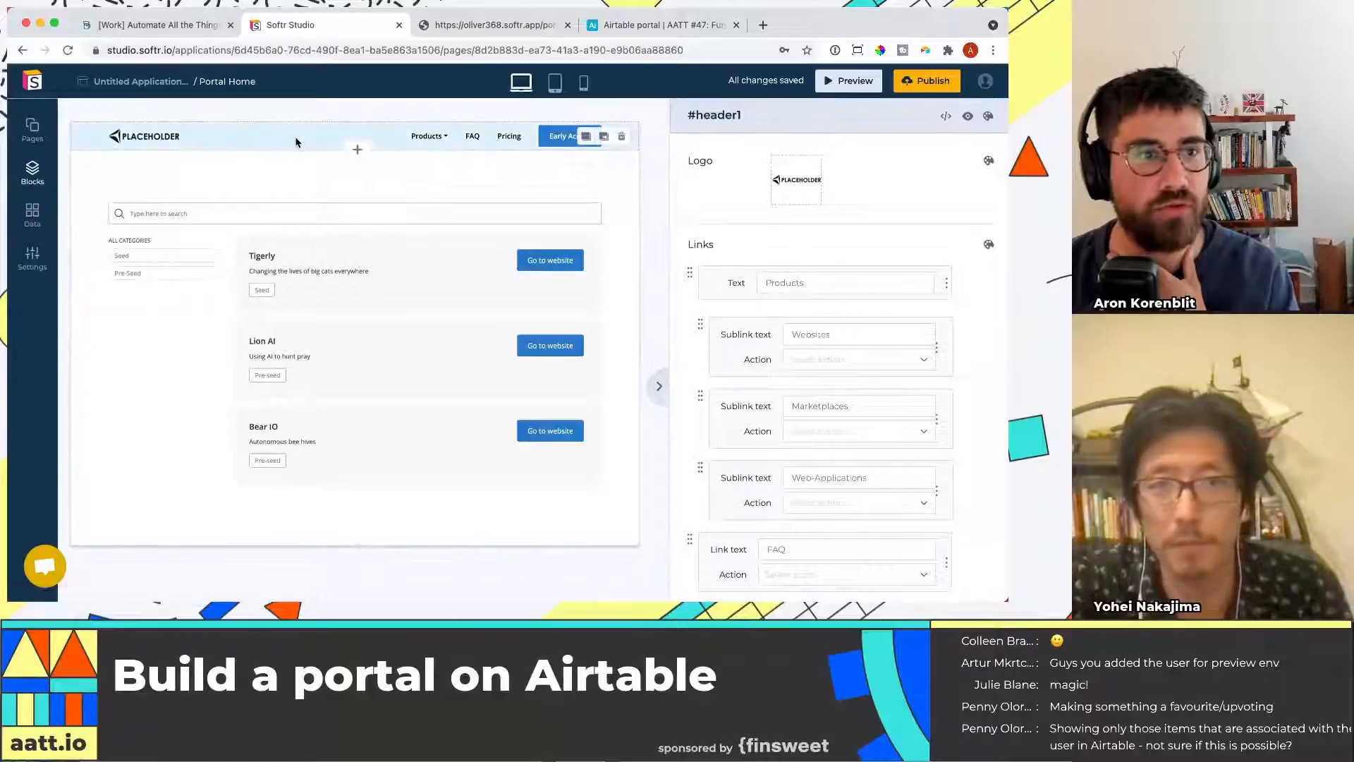
# Remove all links and the Early Access button from the new header
pyautogui.scroll(-2, 868, 247)
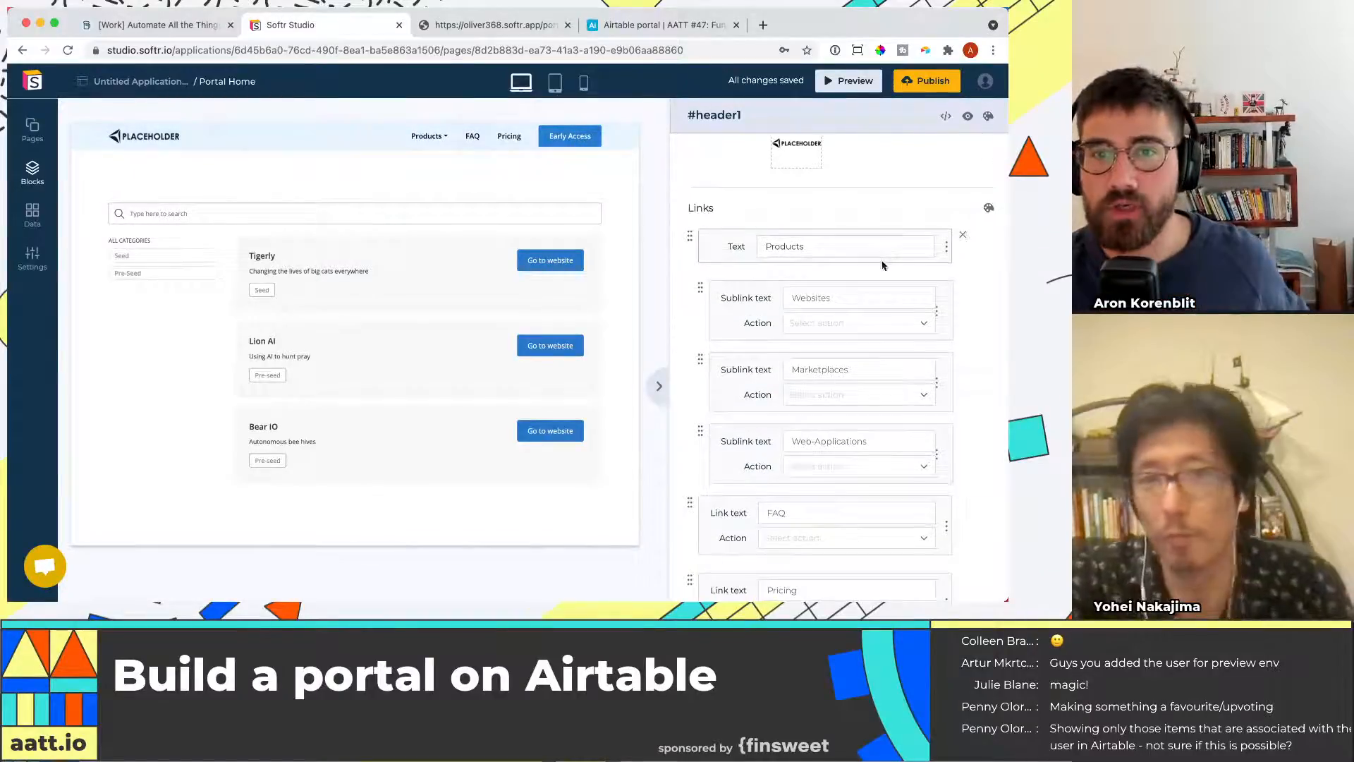
pyautogui.click(963, 237)
pyautogui.click(962, 239)
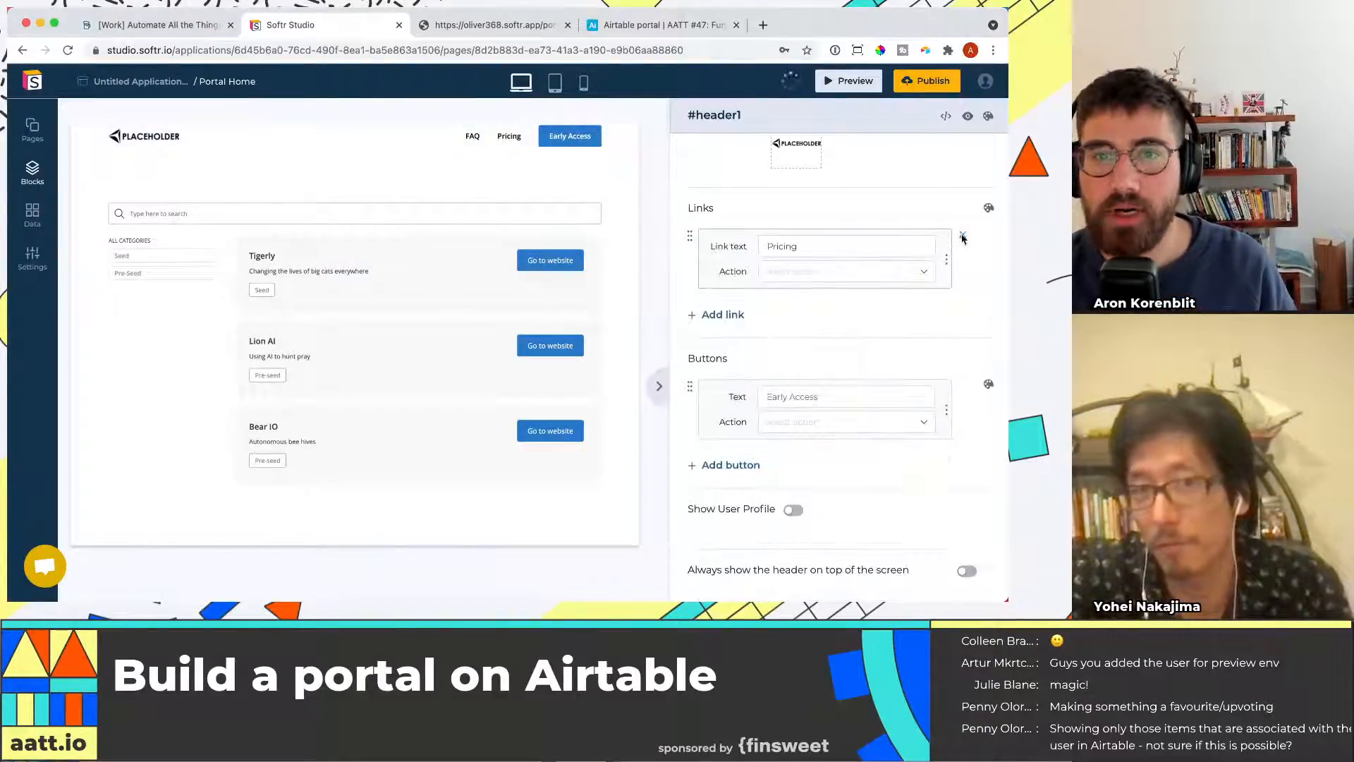
pyautogui.click(963, 239)
pyautogui.click(963, 315)
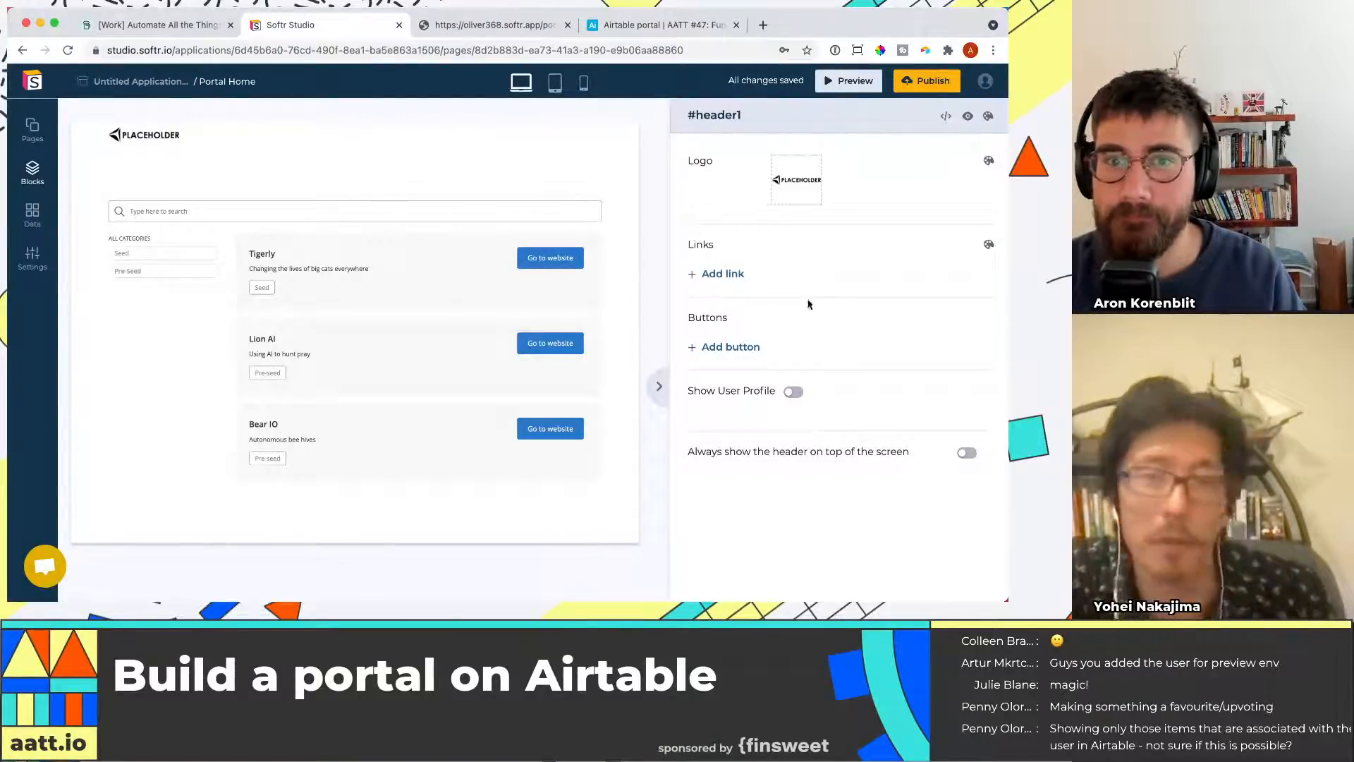
# Publish the application again and select the funding rounds list block
pyautogui.click(903, 81)
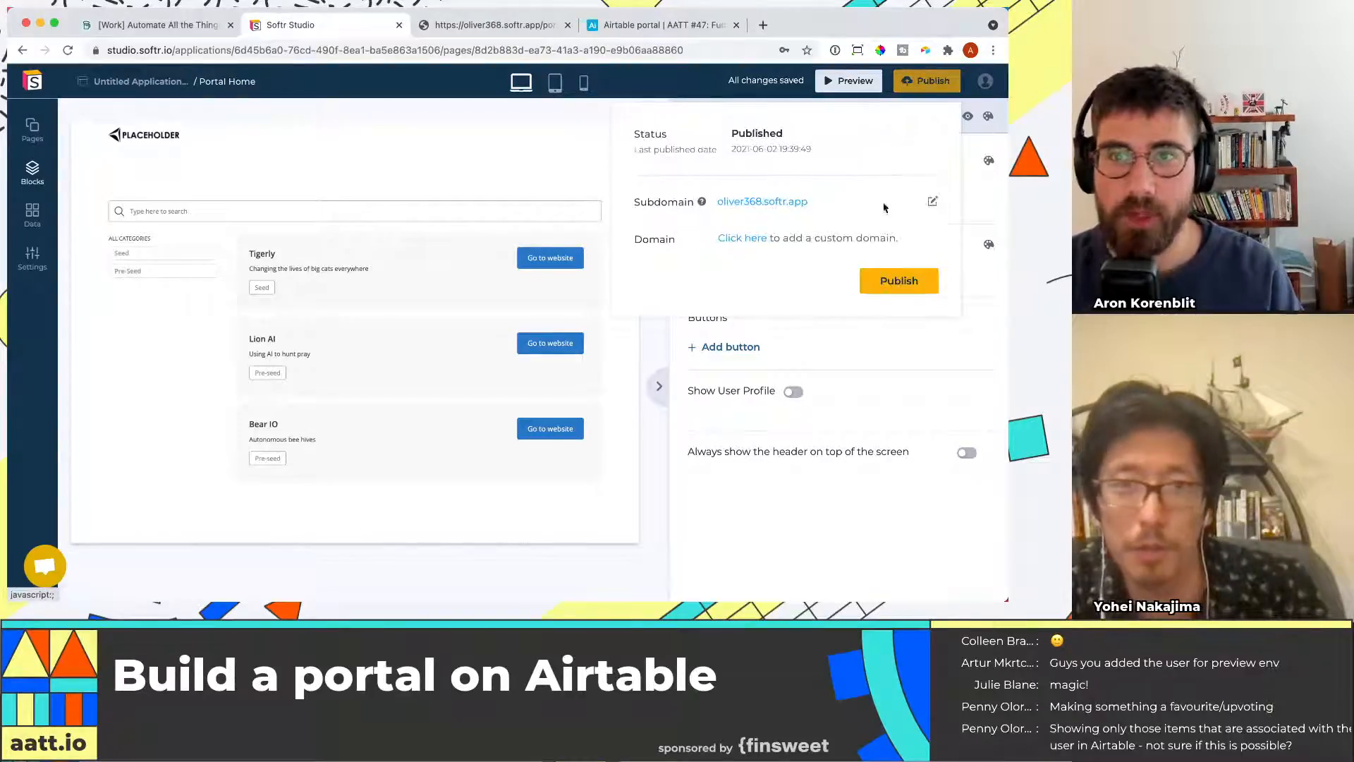
pyautogui.click(899, 286)
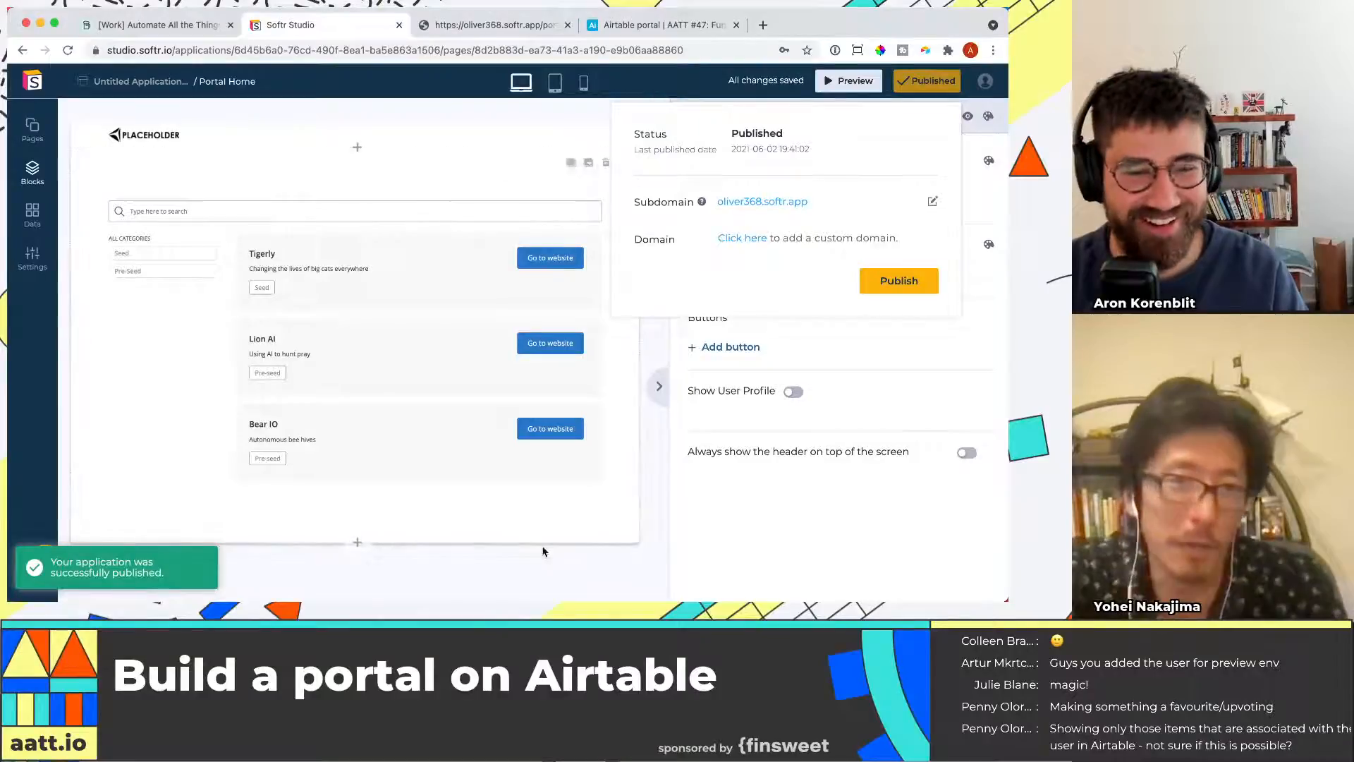
pyautogui.click(604, 521)
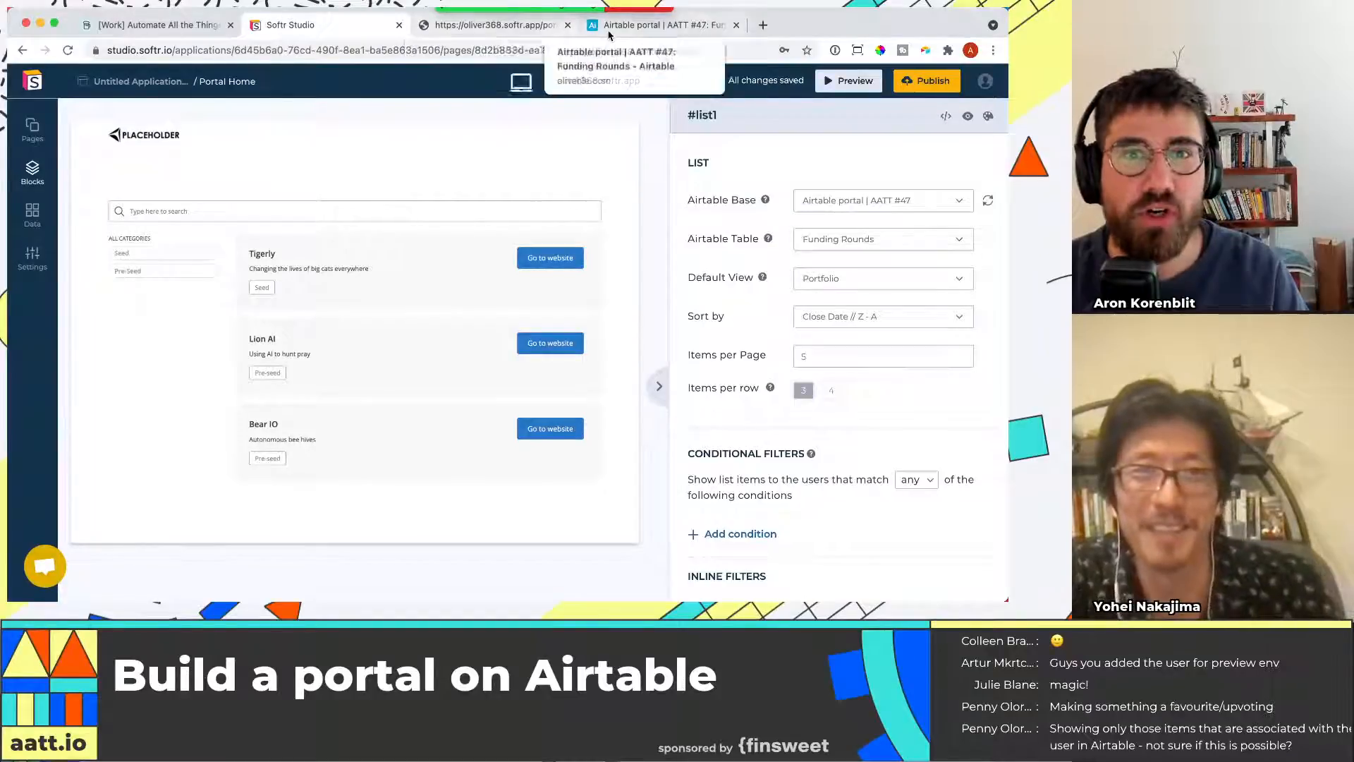
# Reload the live portal and test its search with Tiger, Big cats and Autonomous
pyautogui.click(547, 28)
pyautogui.press('super+r')
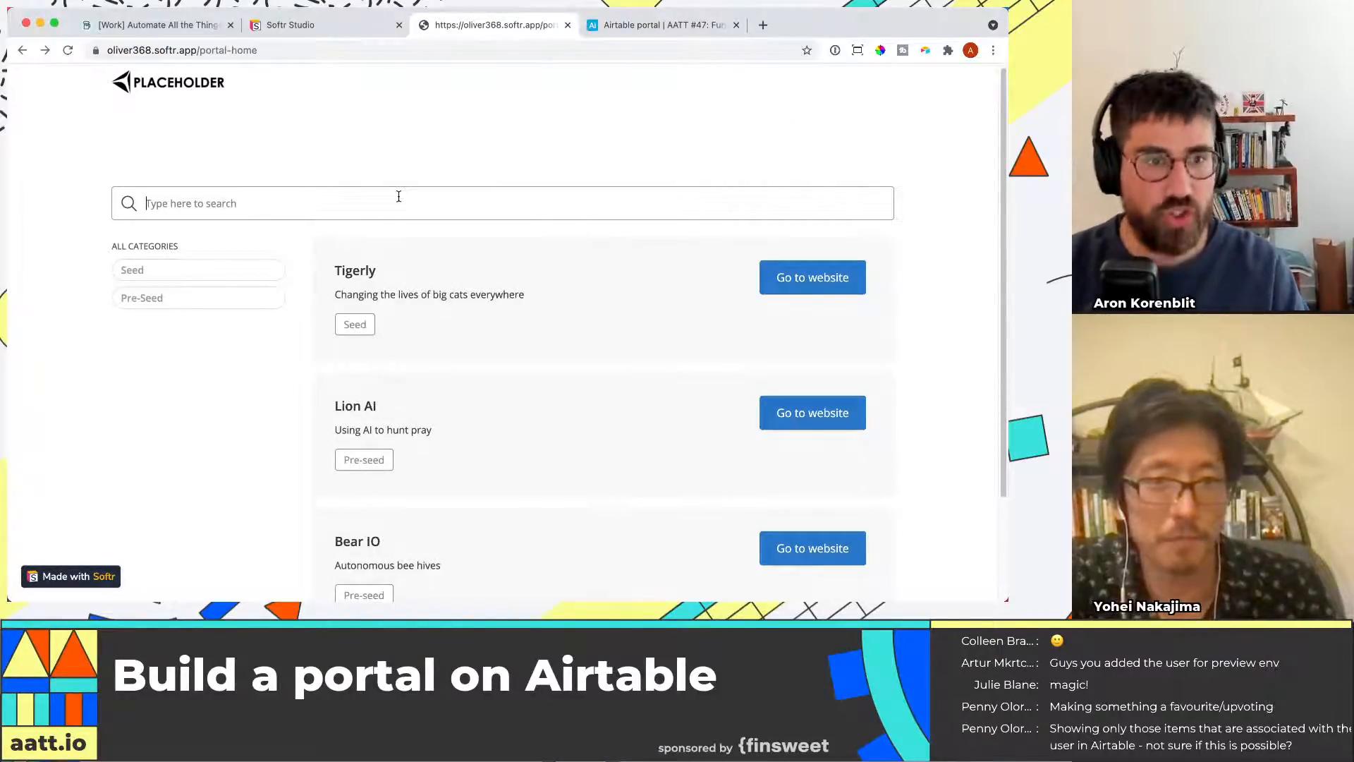
pyautogui.write('Tiger')
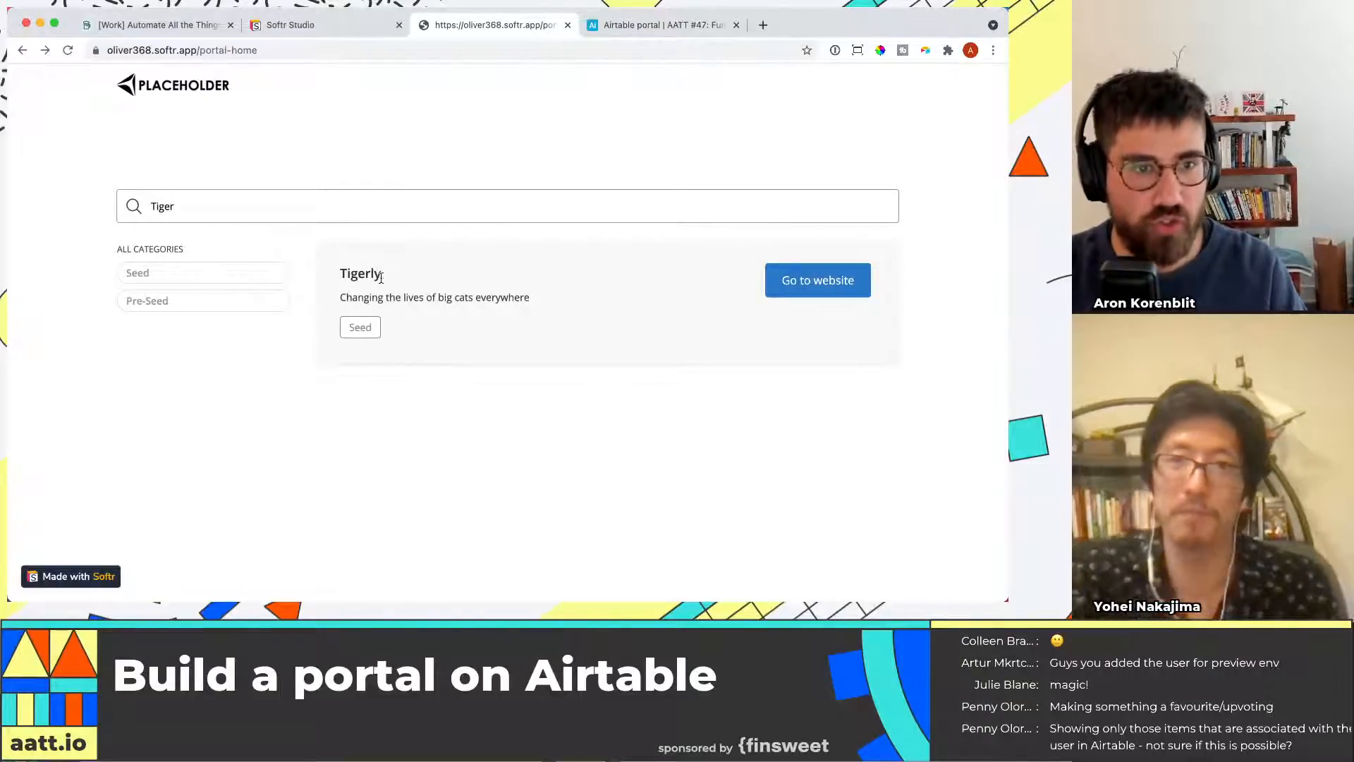
pyautogui.doubleClick(323, 219)
pyautogui.write('Big cats')
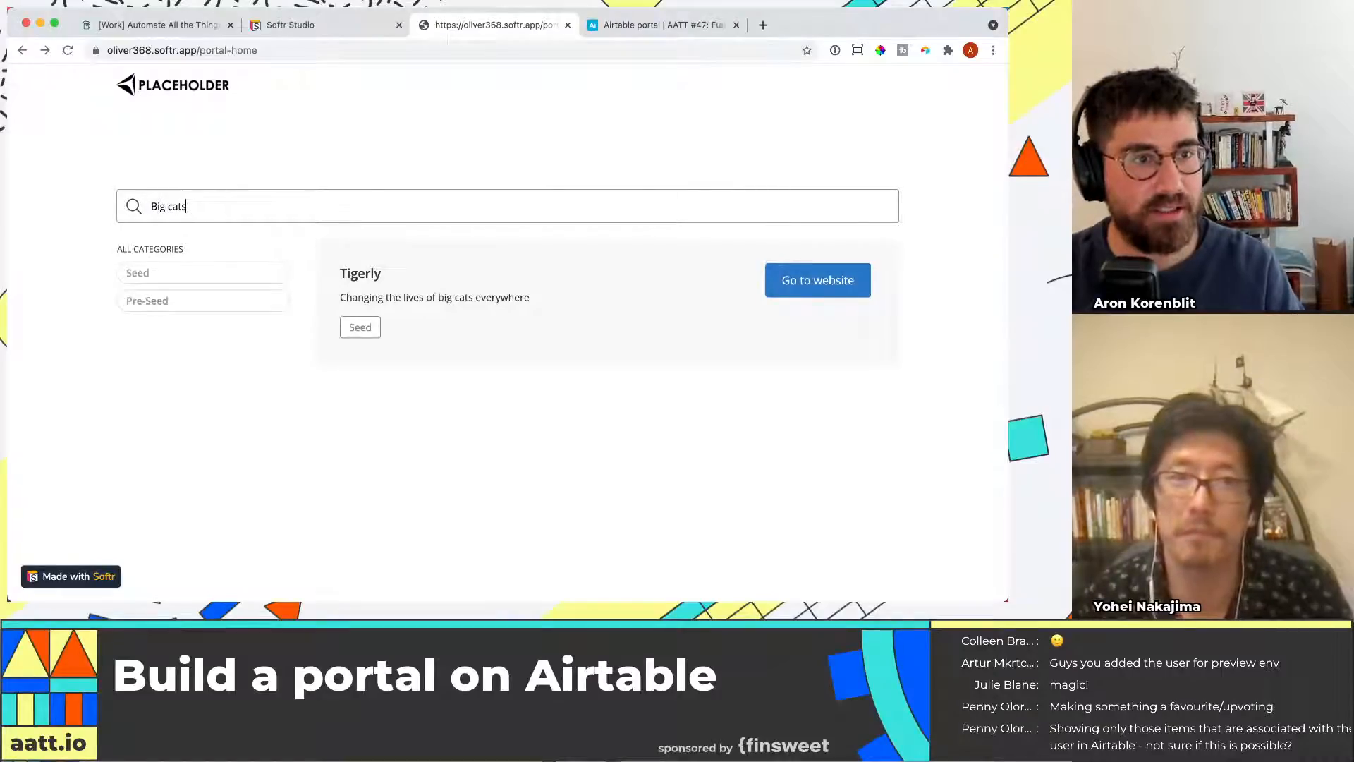
pyautogui.press('super+a')
pyautogui.press('BackSpace')
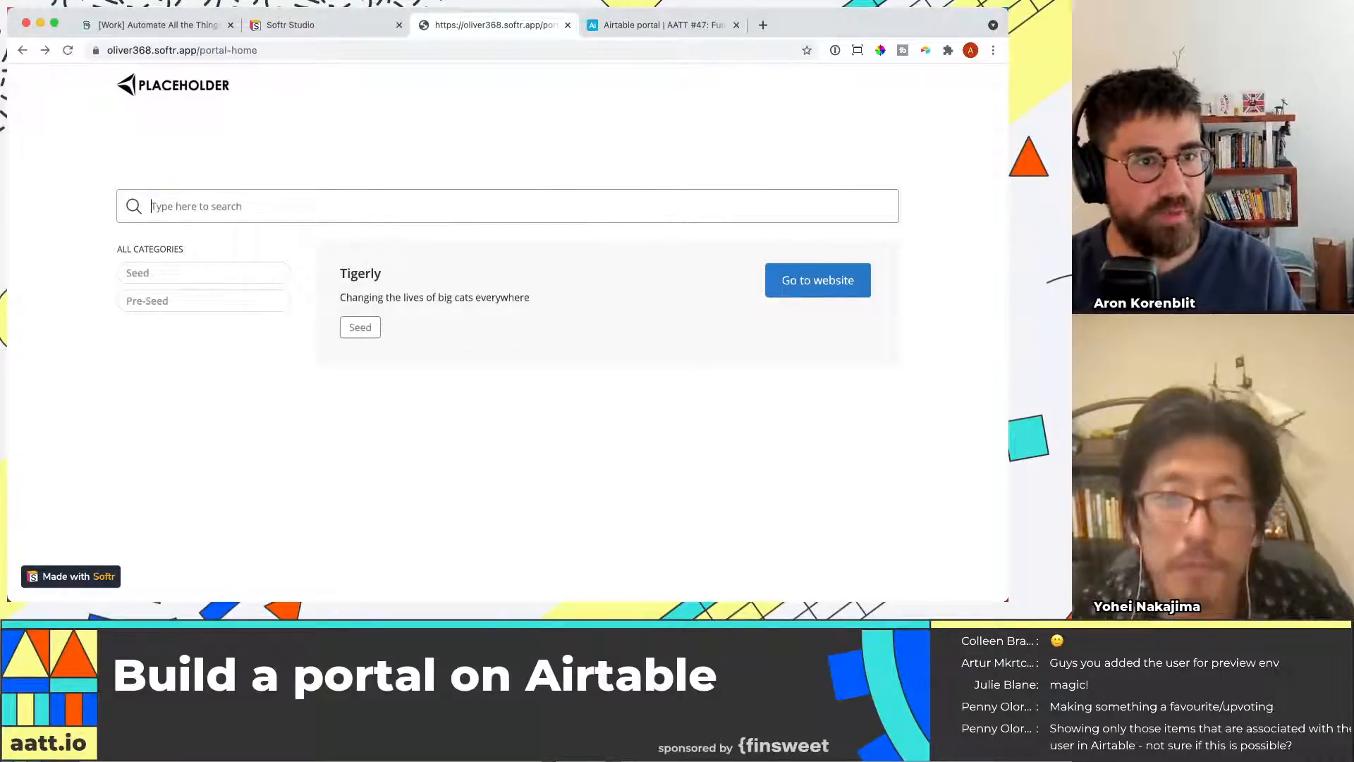
pyautogui.scroll(-2, 469, 441)
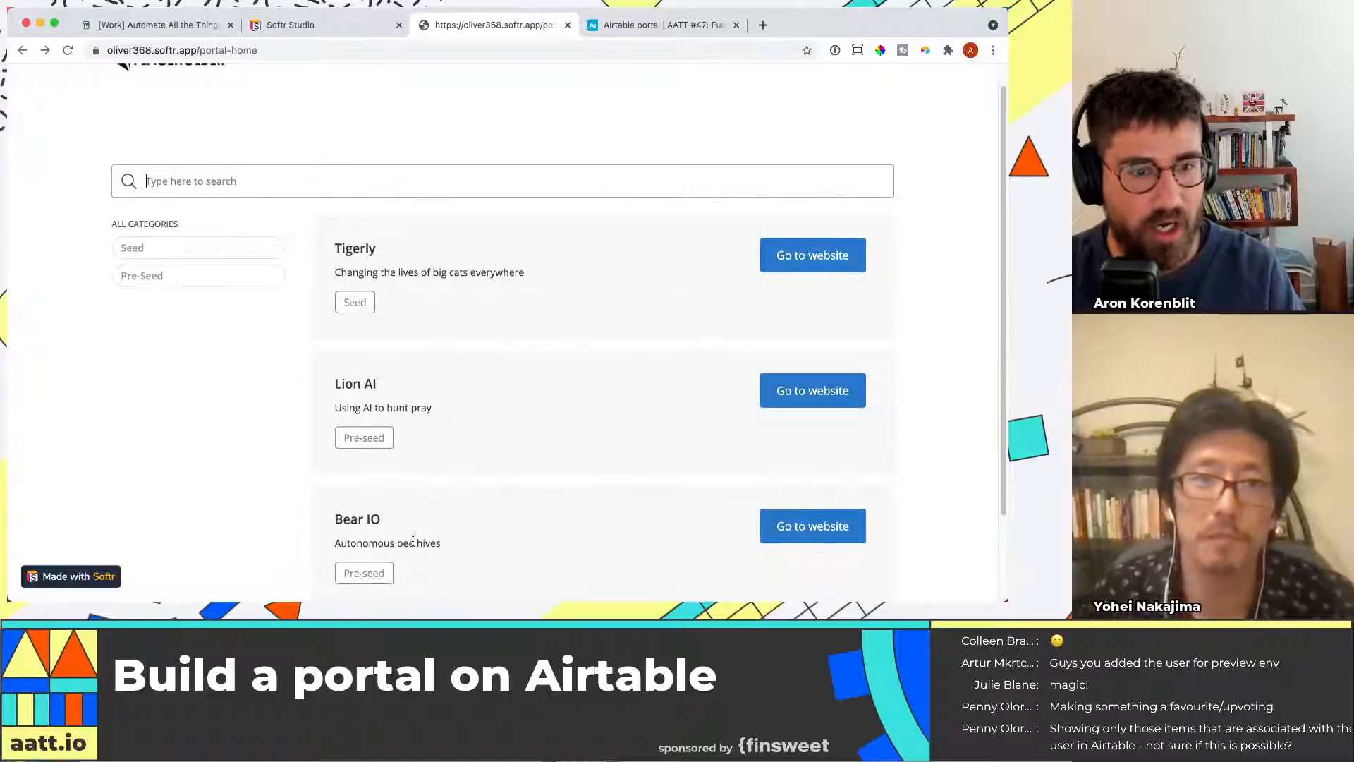
pyautogui.write('Autonomous')
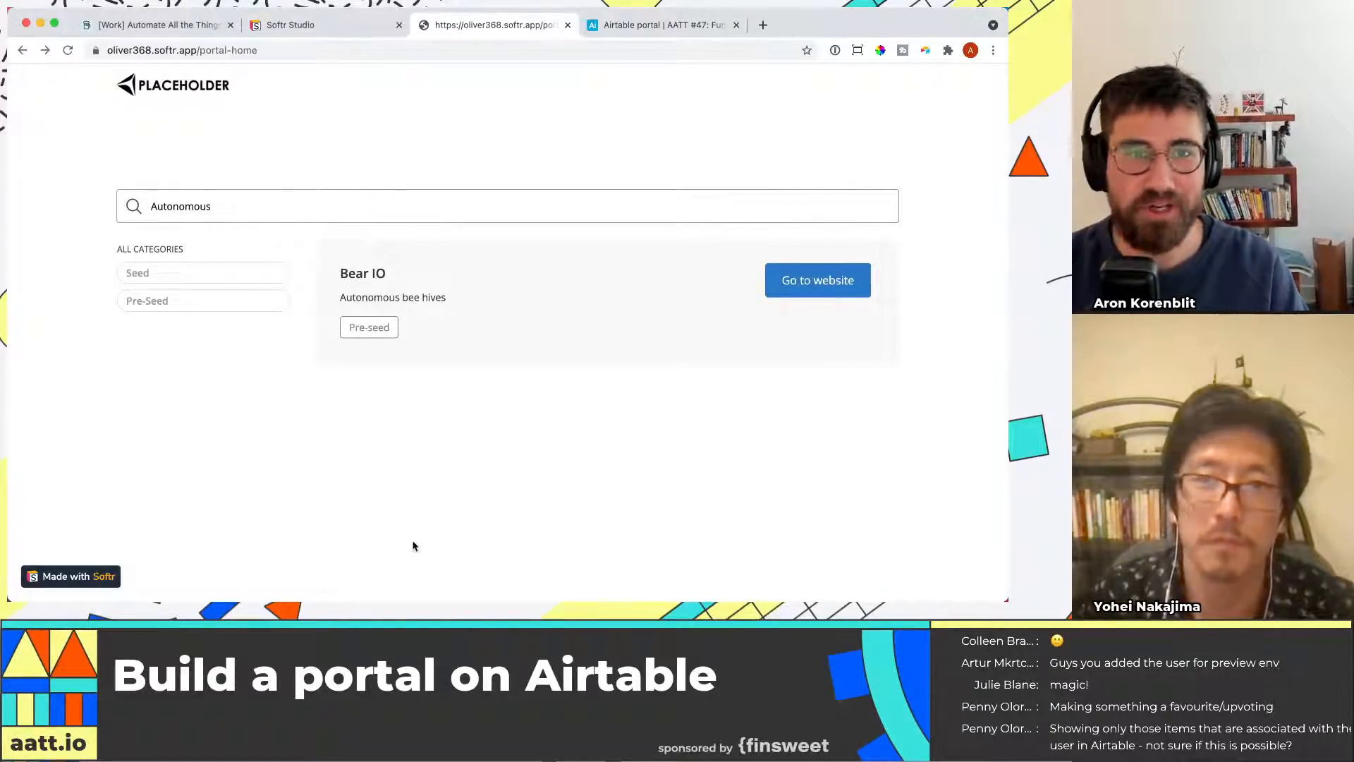
# Add Investment Amount to the fields the list block's search bar searches by
pyautogui.click(354, 35)
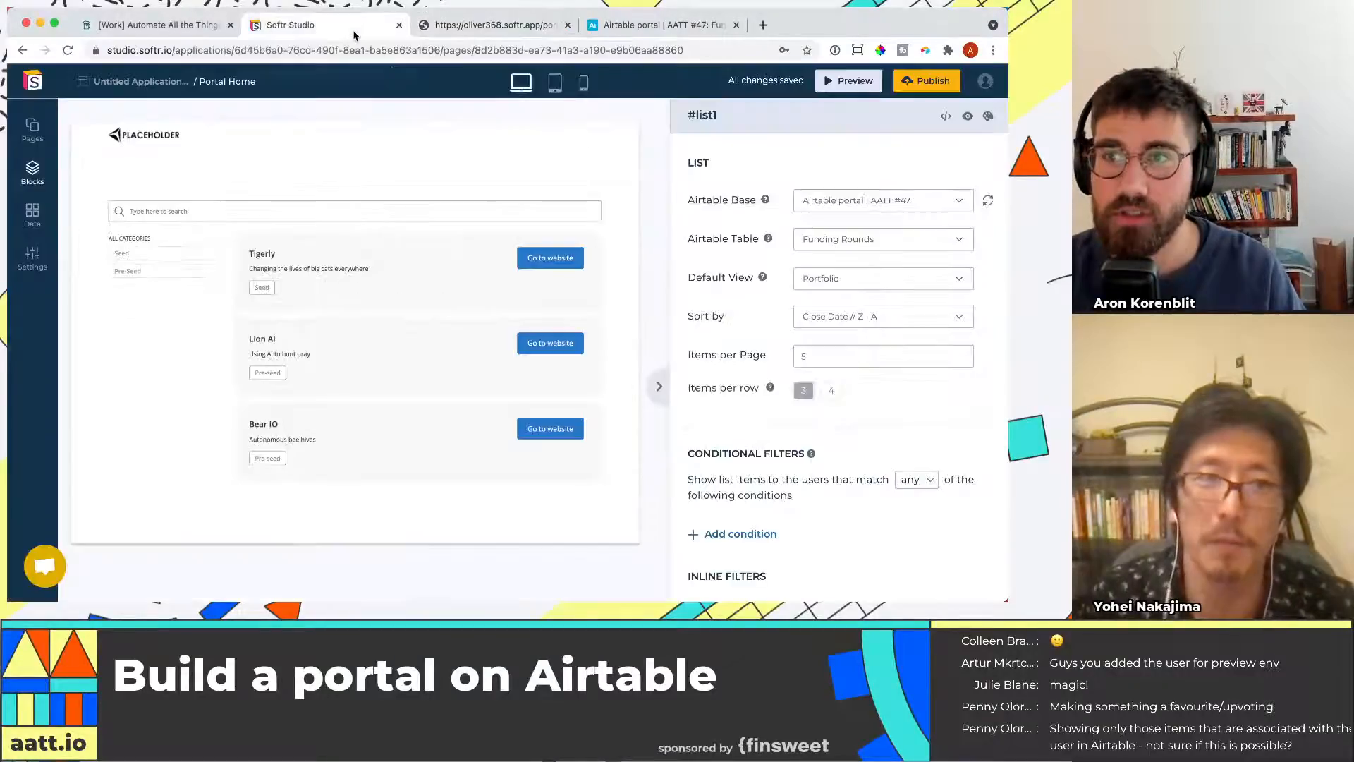
pyautogui.scroll(-5, 774, 406)
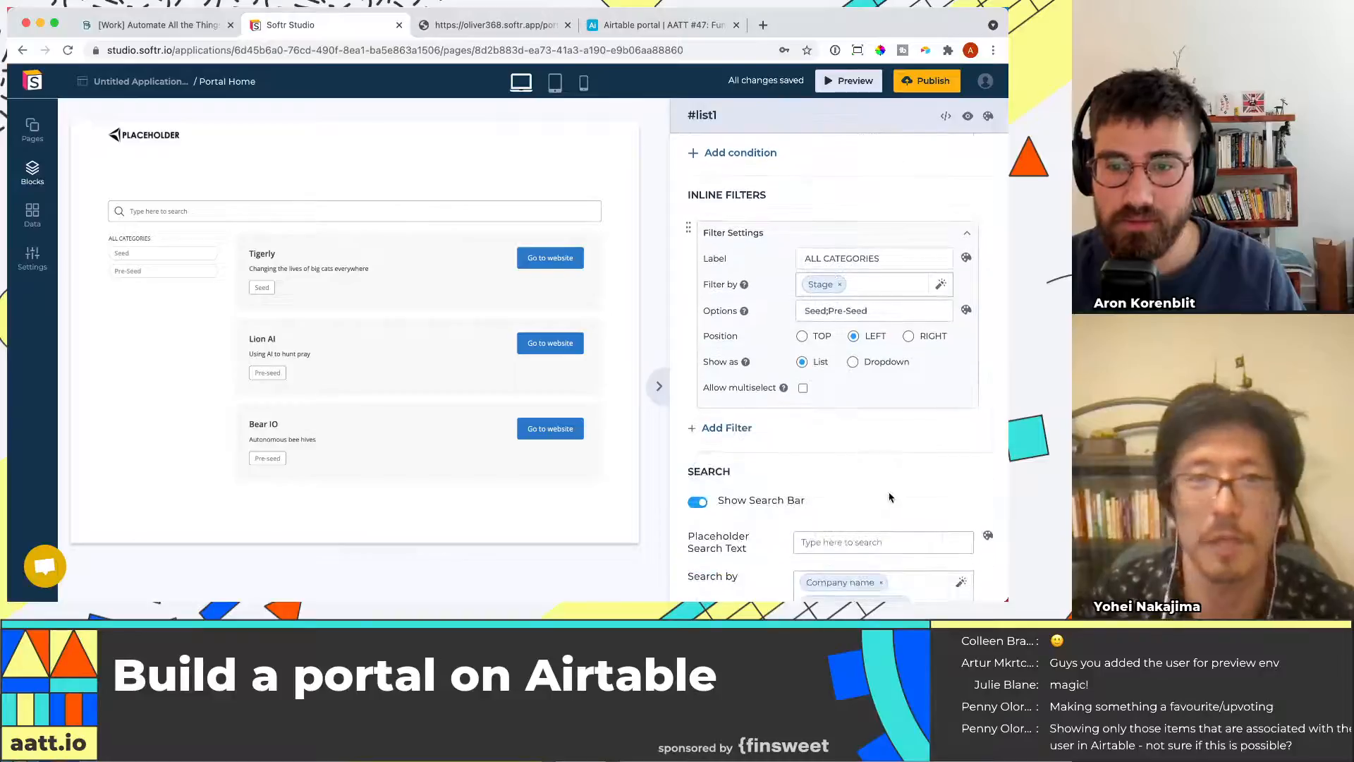
pyautogui.scroll(-5, 888, 496)
pyautogui.click(933, 390)
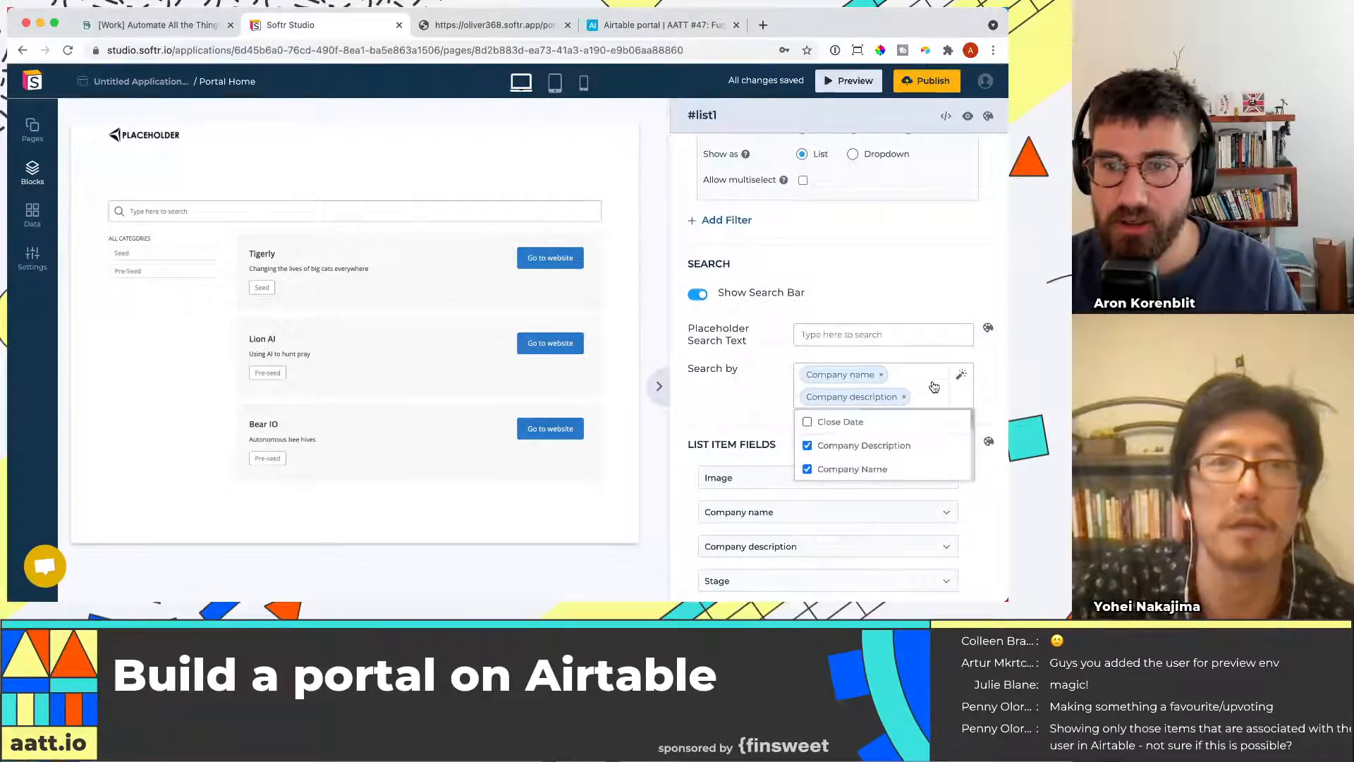
pyautogui.scroll(-4, 881, 452)
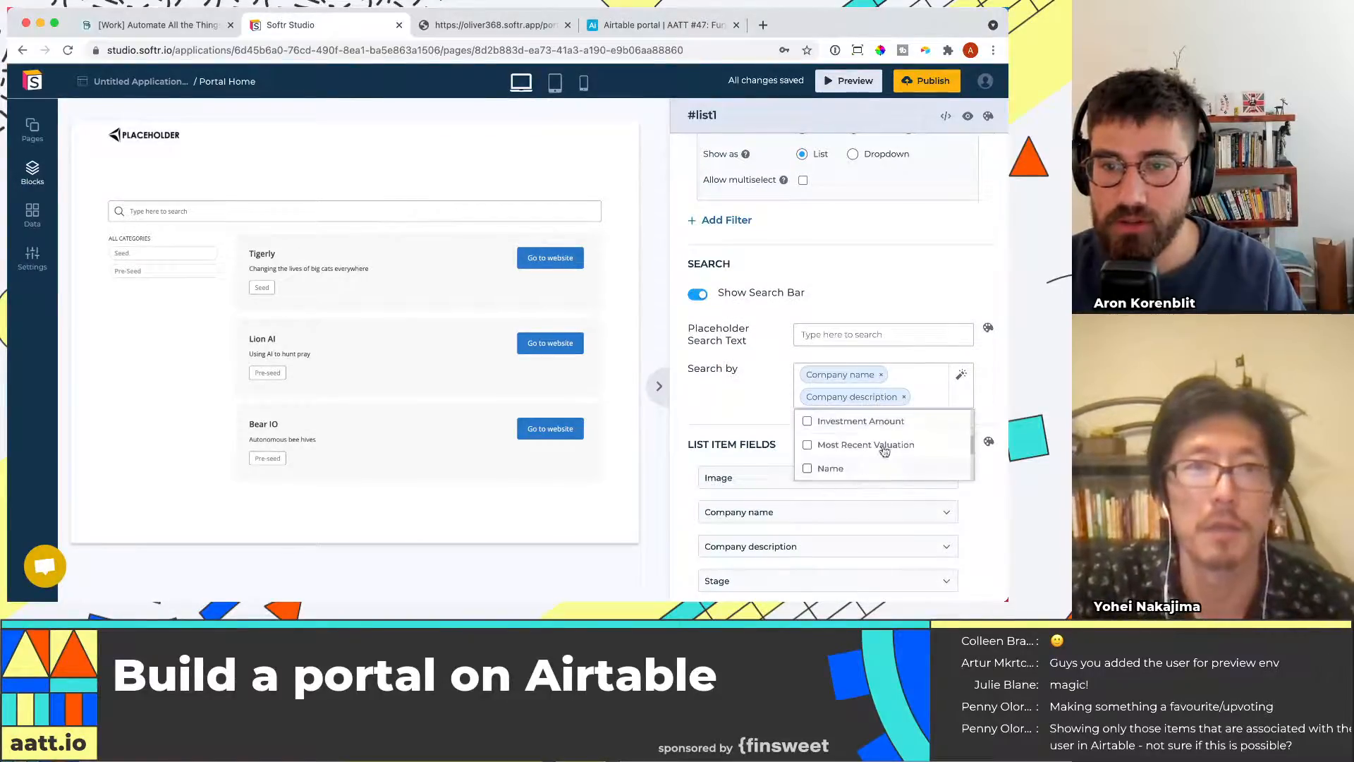
pyautogui.click(882, 422)
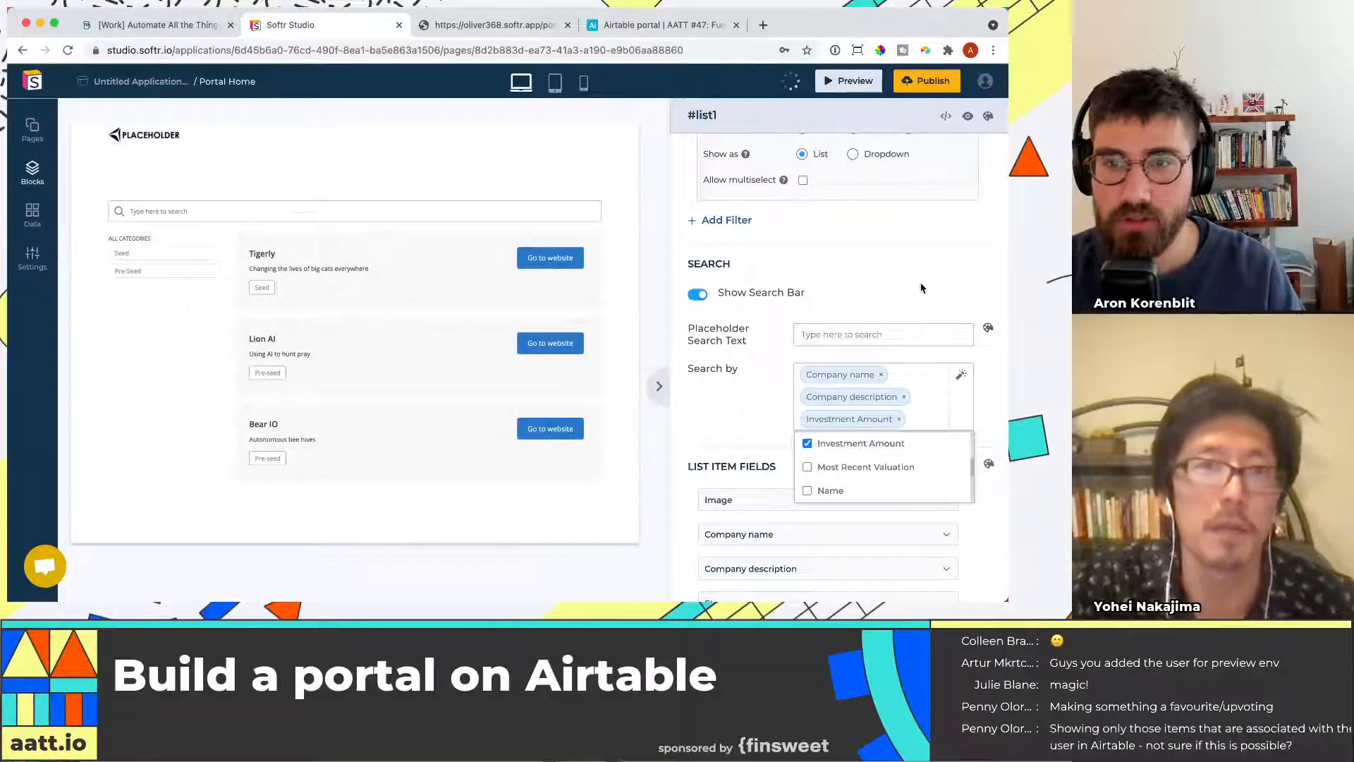
pyautogui.click(921, 287)
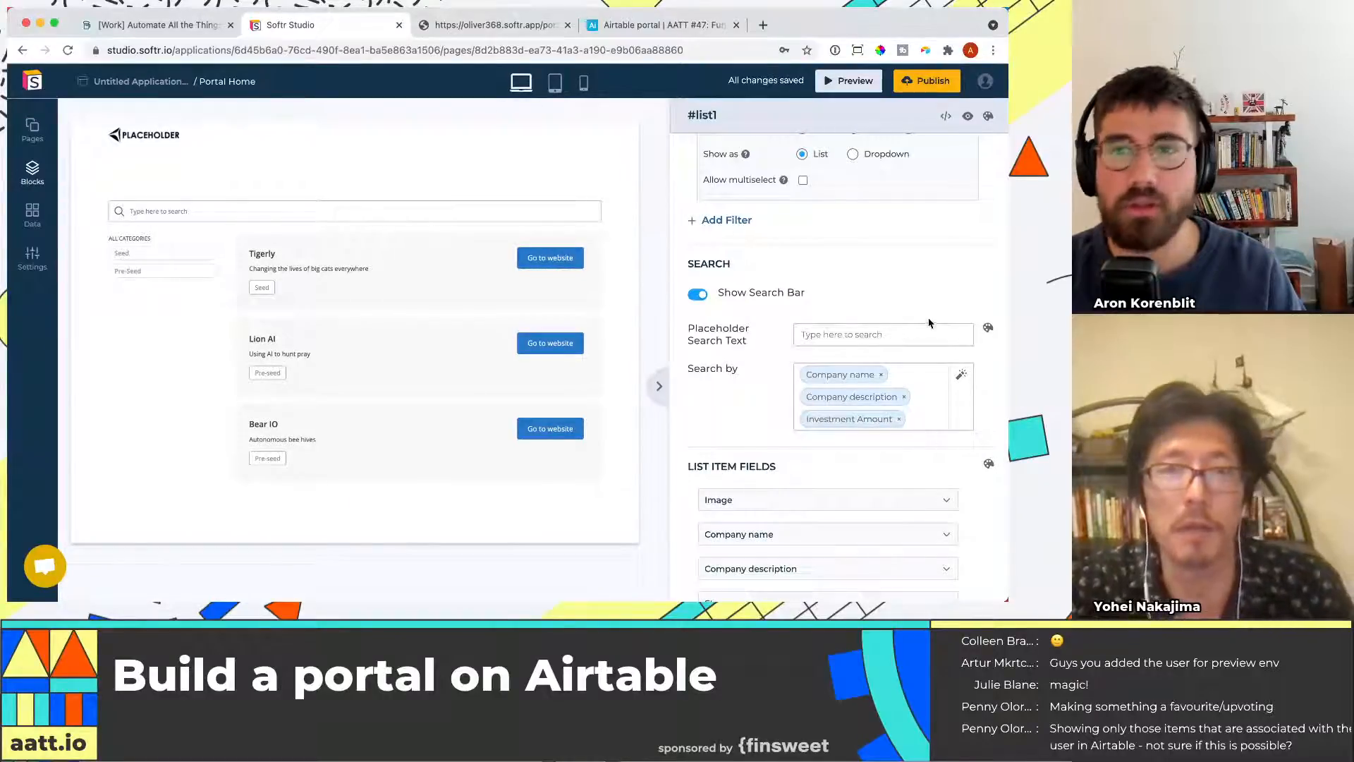
# Publish the application again and reload the live portal page
pyautogui.click(926, 80)
pyautogui.click(899, 281)
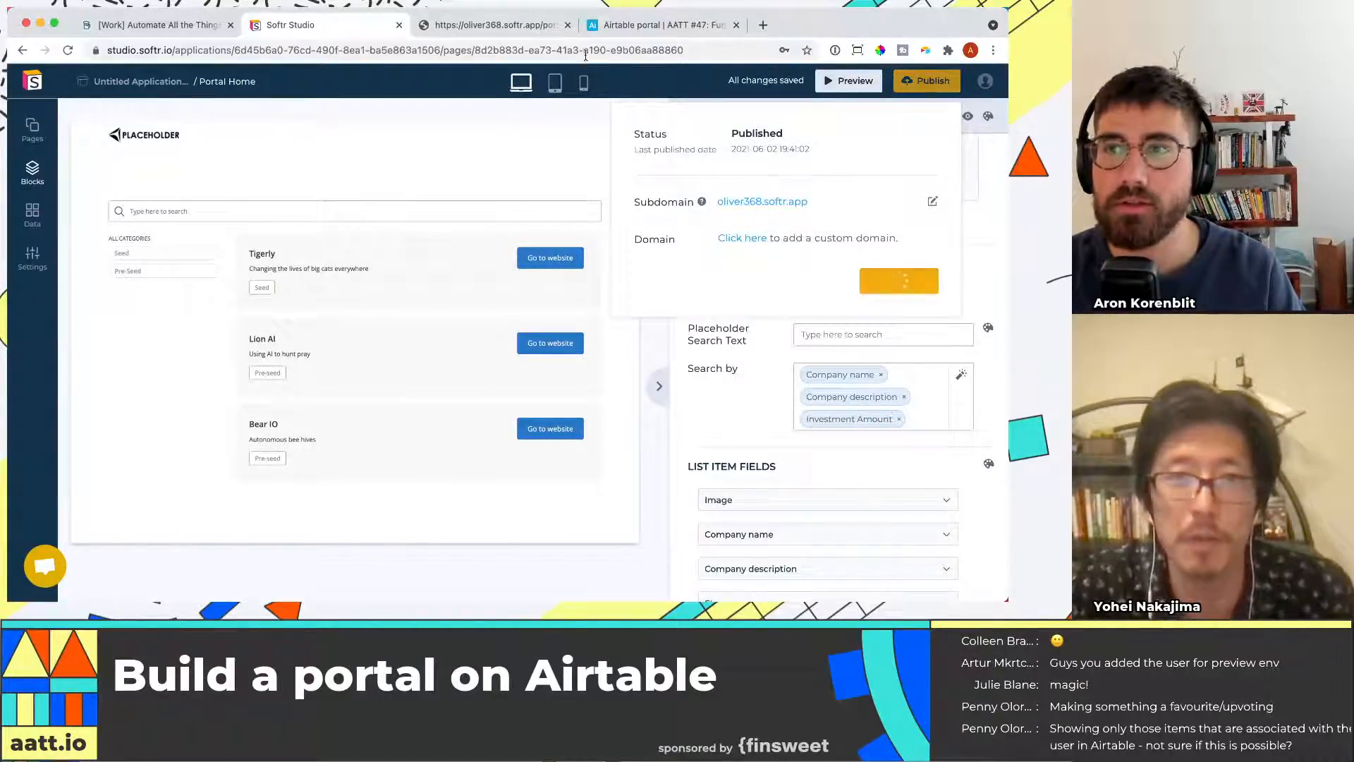
pyautogui.click(543, 27)
pyautogui.press('super+r')
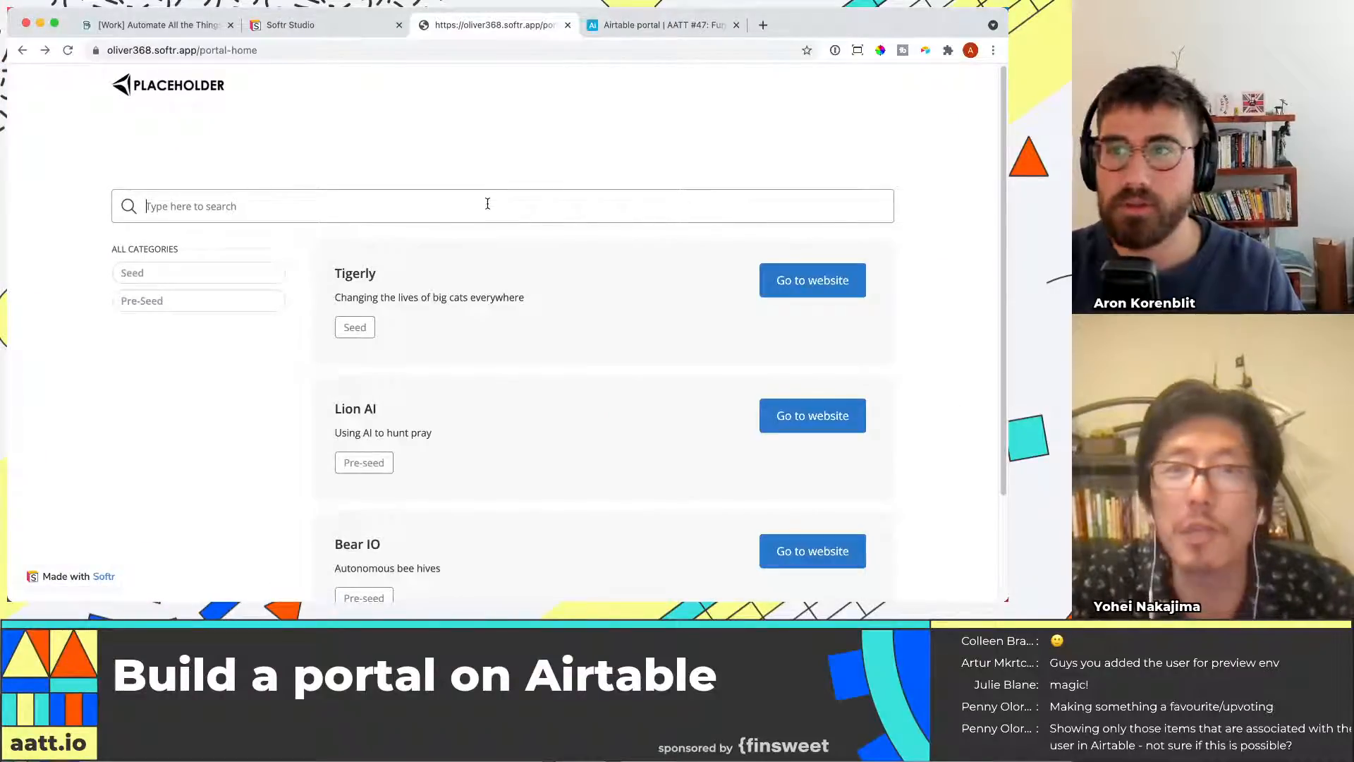
# Set Lion AI's investment amount to 500,000 in the Funding Rounds table
pyautogui.click(674, 22)
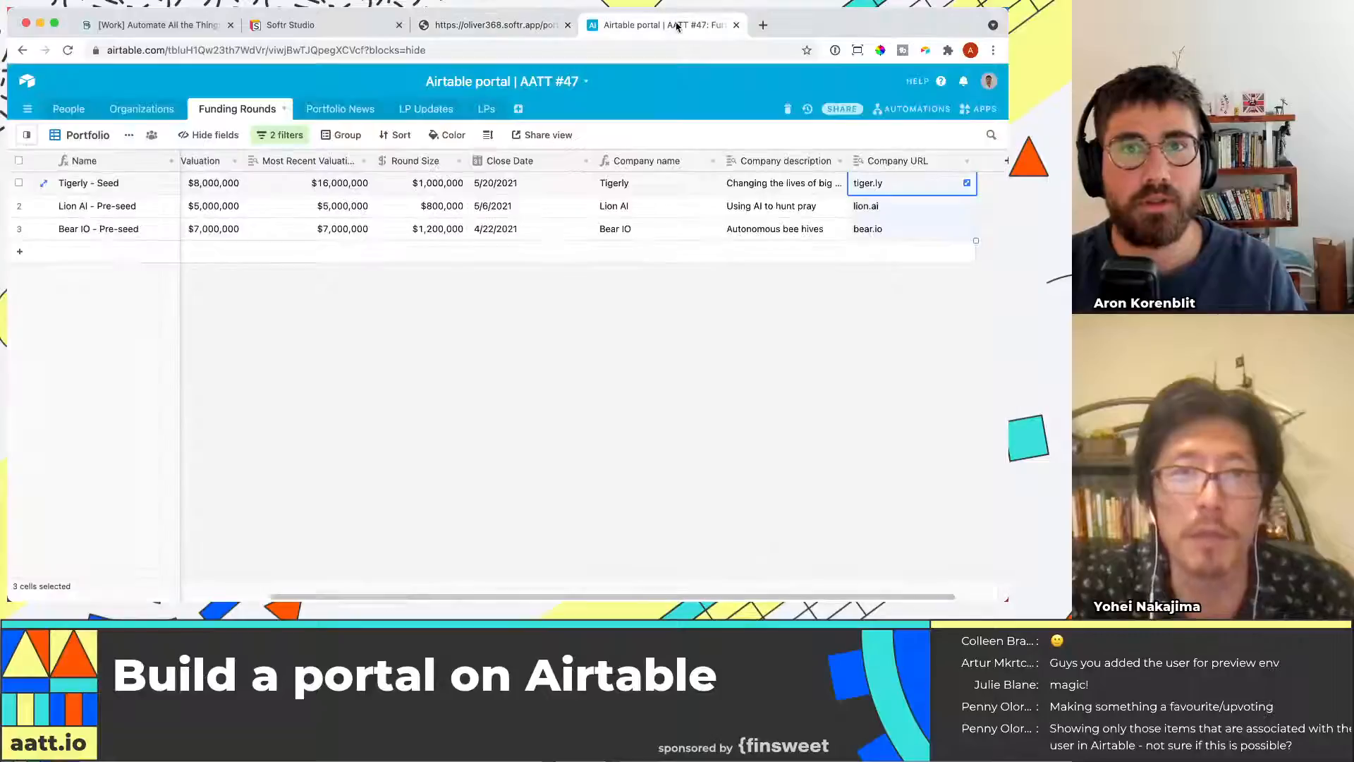
pyautogui.click(425, 209)
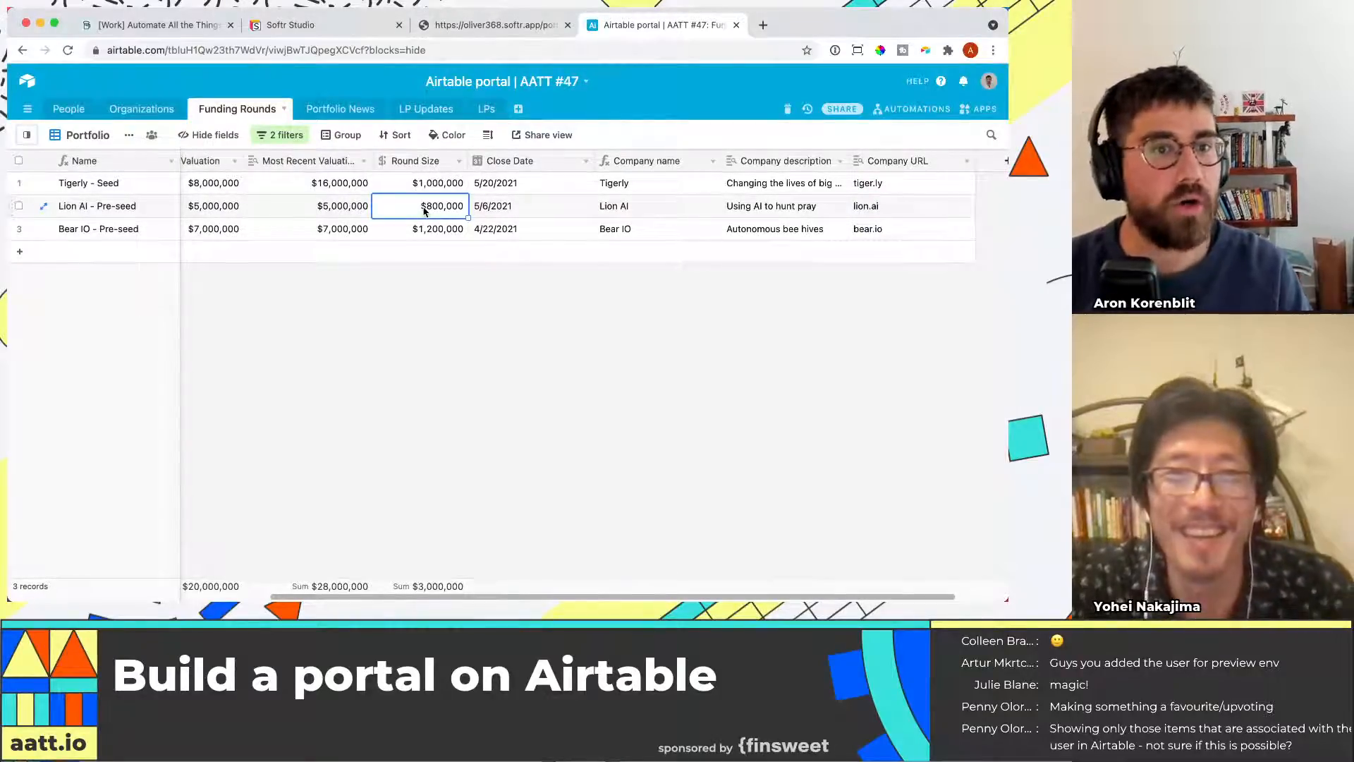
pyautogui.press('Left')
pyautogui.press('Left')
pyautogui.press('Left')
pyautogui.write('500,000')
pyautogui.press('Return')
pyautogui.press('Up')
# Copy Tigerly's investment amount and search the live portal for 250000
pyautogui.hotkey('ctrl', 'c')
pyautogui.click(325, 25)
pyautogui.click(494, 25)
pyautogui.press('super+r')
pyautogui.click(513, 202)
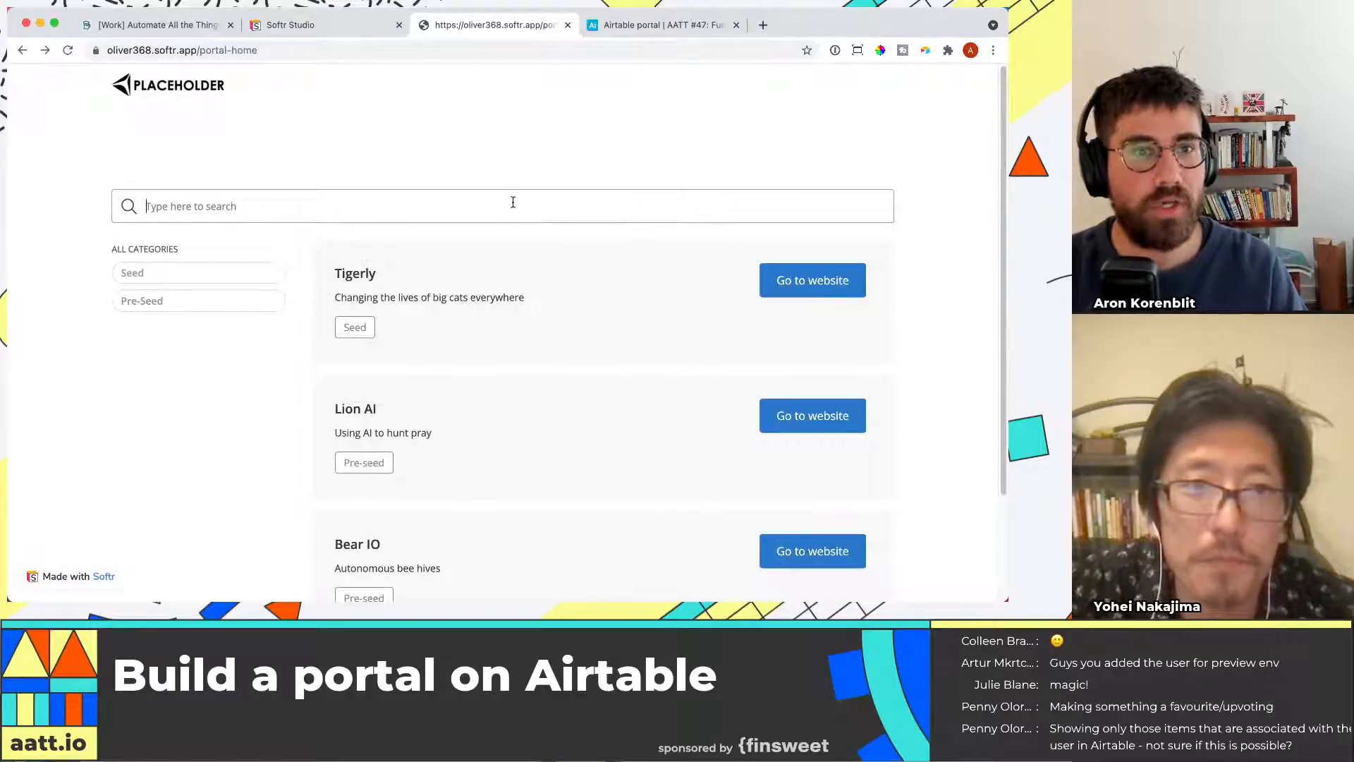
pyautogui.click(633, 27)
pyautogui.click(492, 25)
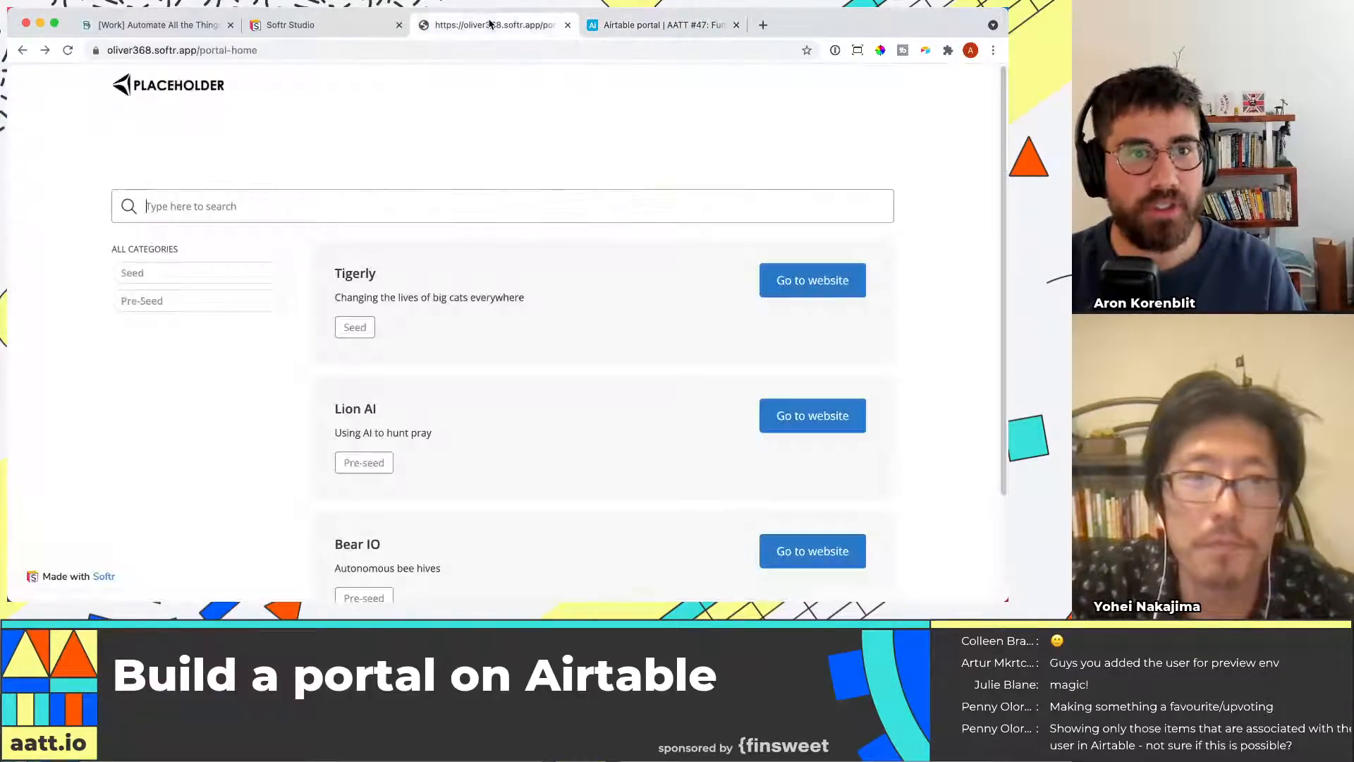
pyautogui.click(632, 24)
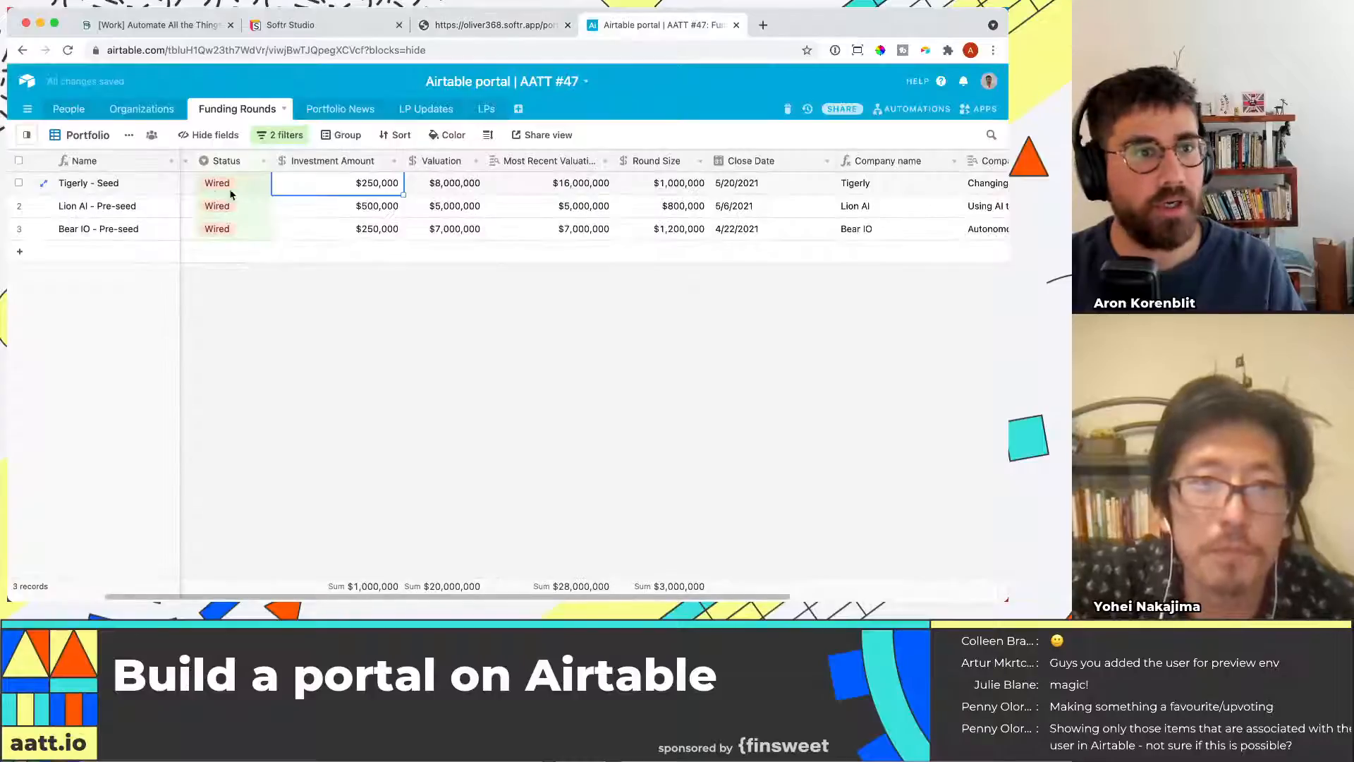
pyautogui.press('super+c')
pyautogui.click(492, 24)
pyautogui.press('super+v')
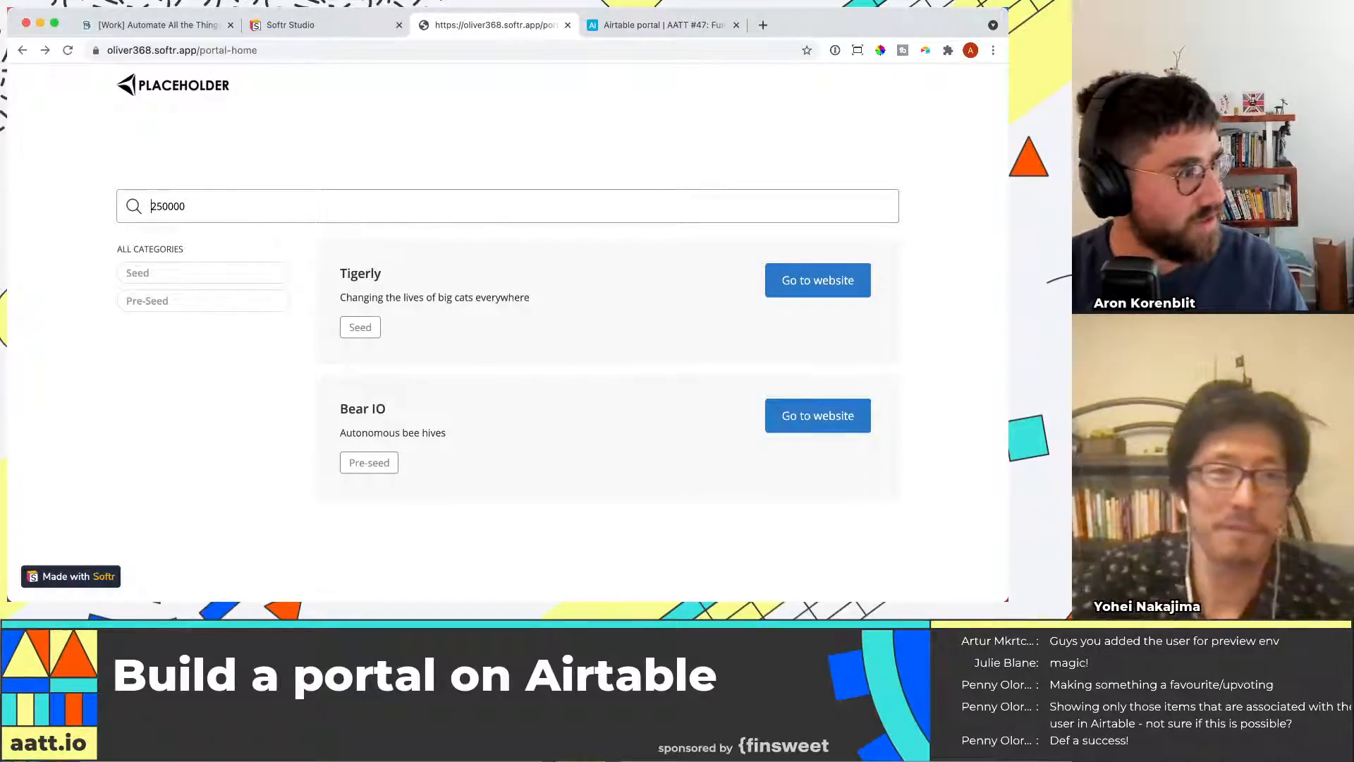
# Browse the List block templates in the block library
pyautogui.press('super+Tab')
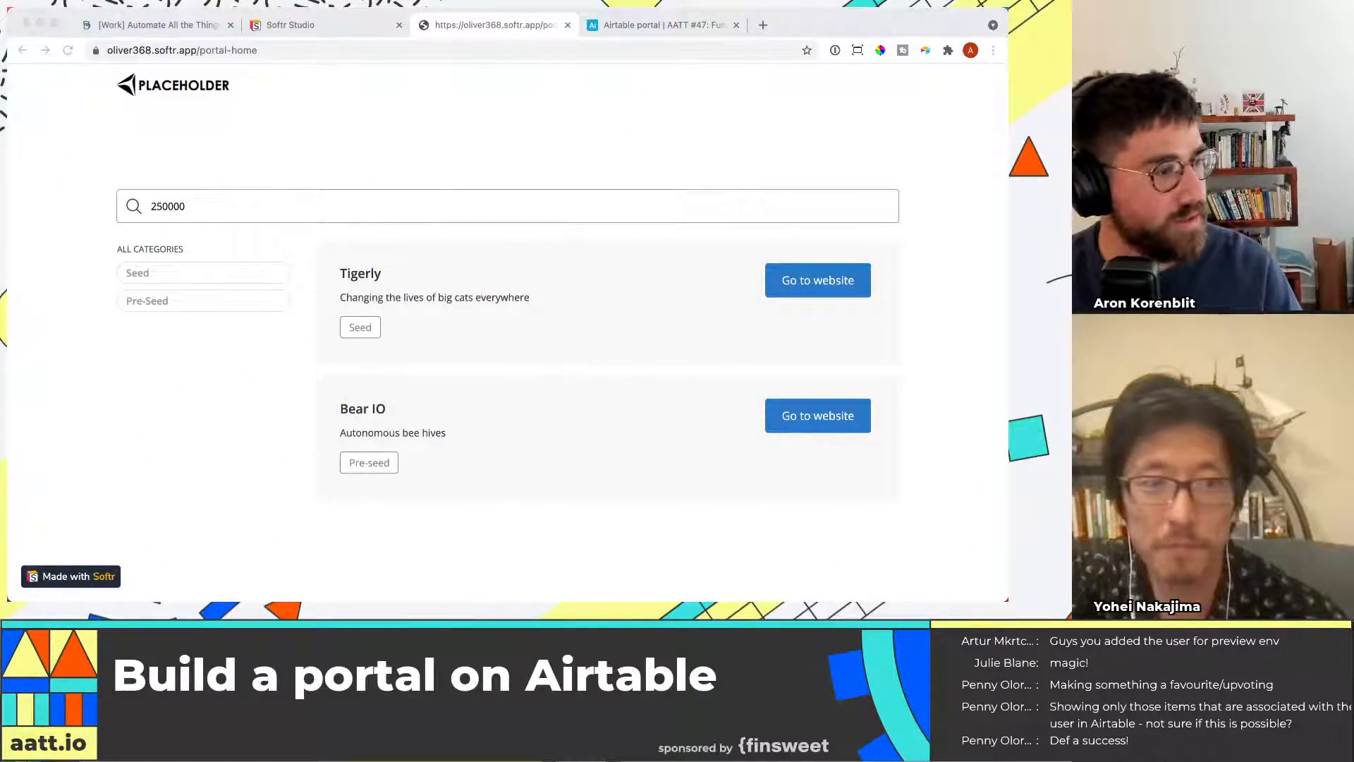
pyautogui.press('super+Tab')
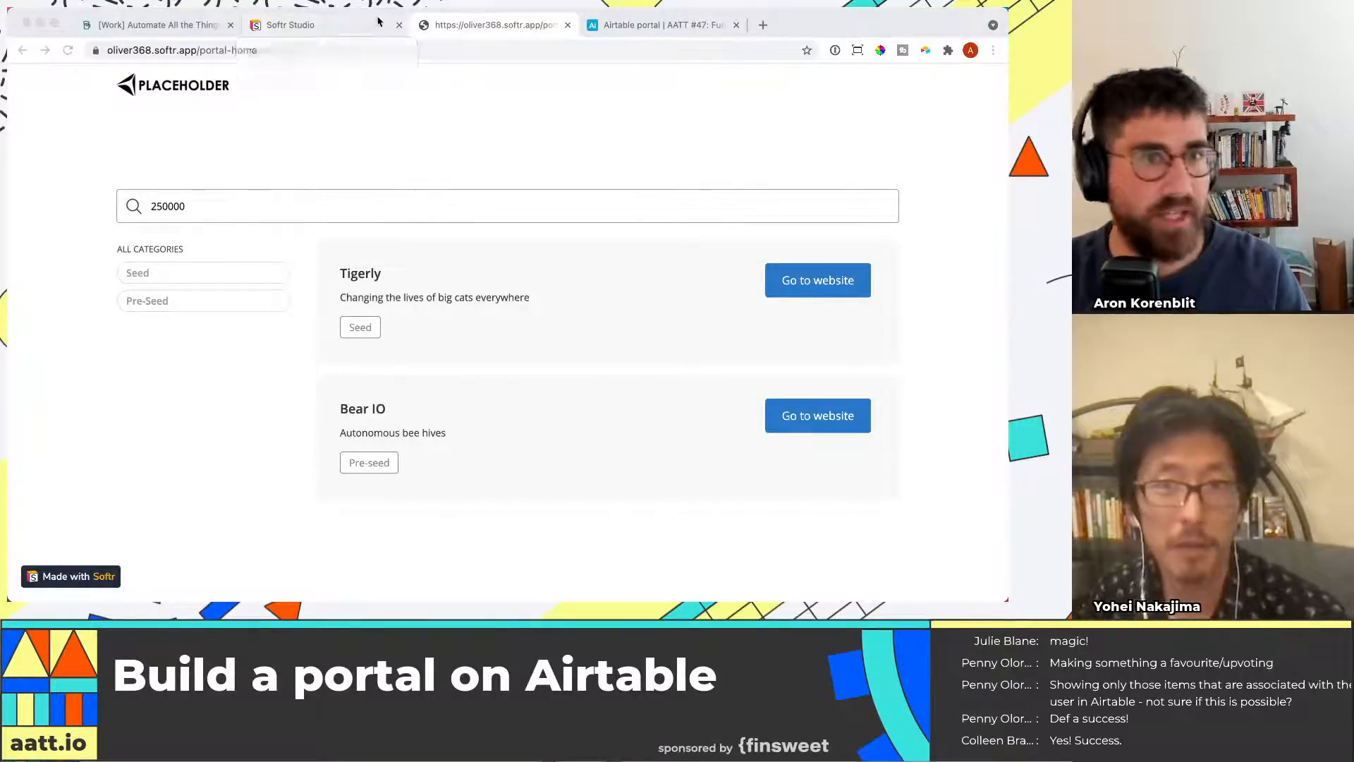
pyautogui.click(291, 26)
pyautogui.click(33, 173)
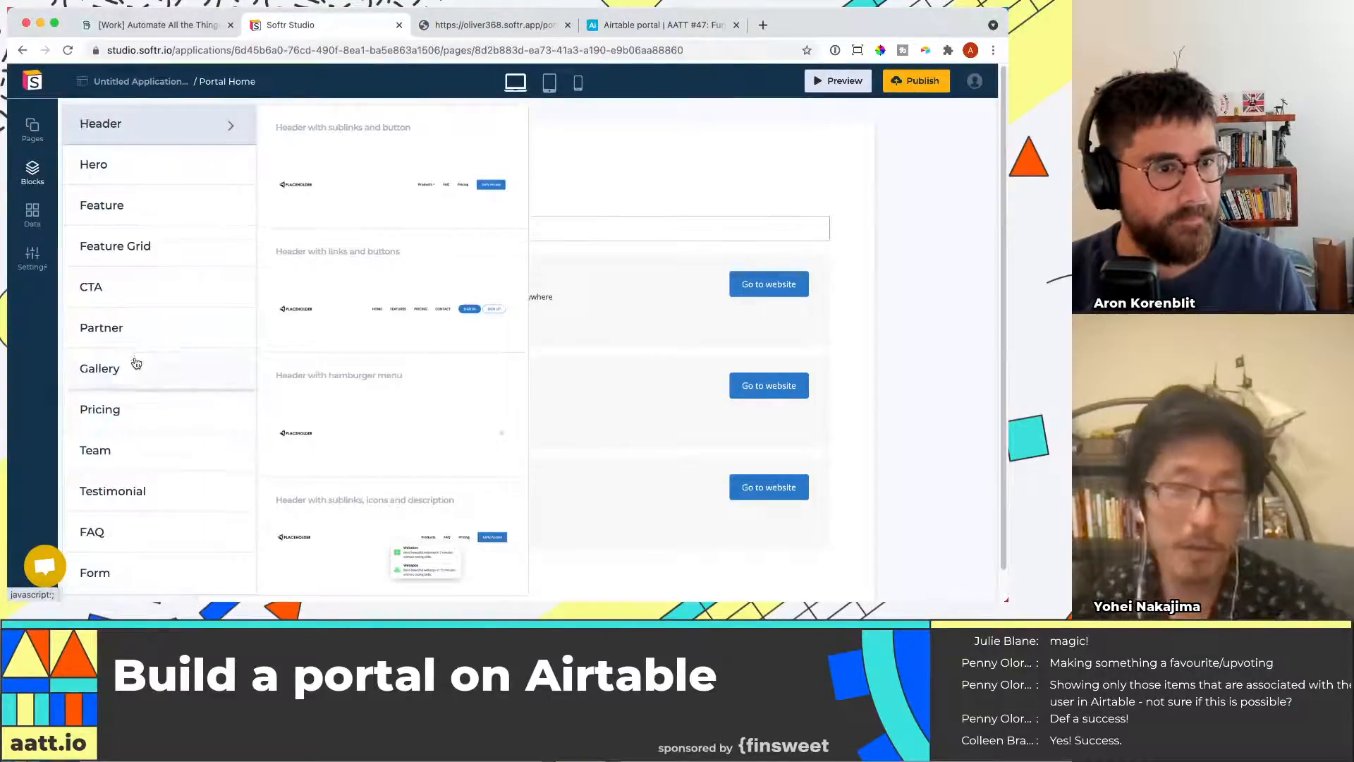
pyautogui.scroll(-3, 133, 363)
pyautogui.click(32, 219)
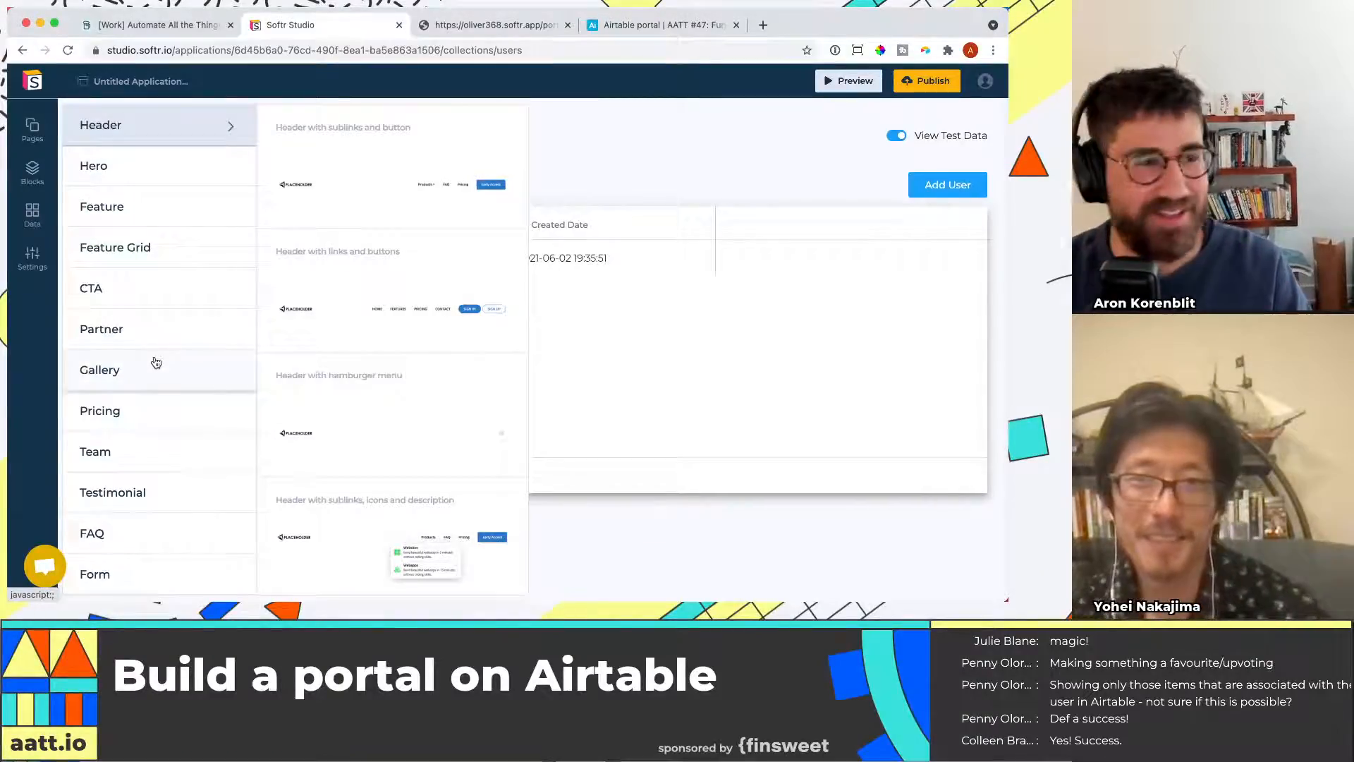
pyautogui.scroll(-4, 157, 346)
pyautogui.scroll(-1, 159, 356)
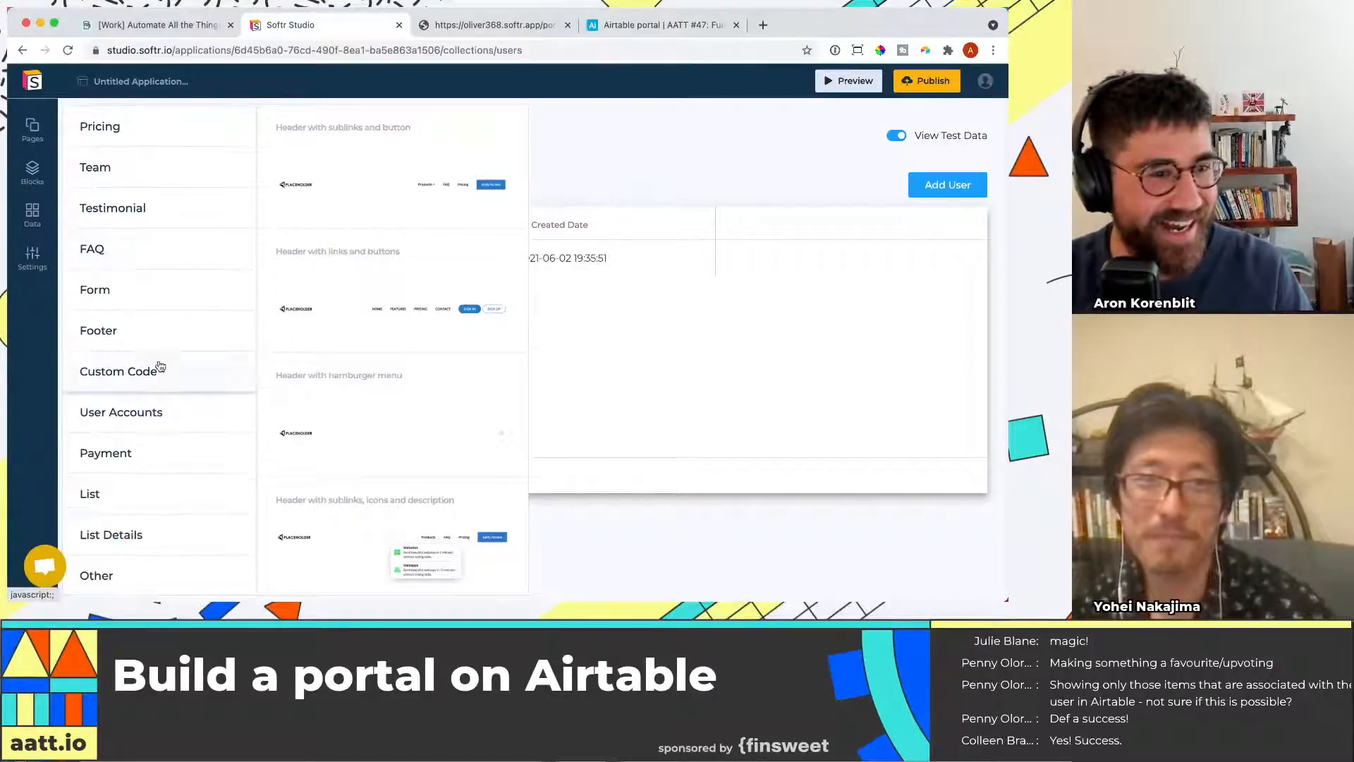
pyautogui.click(152, 503)
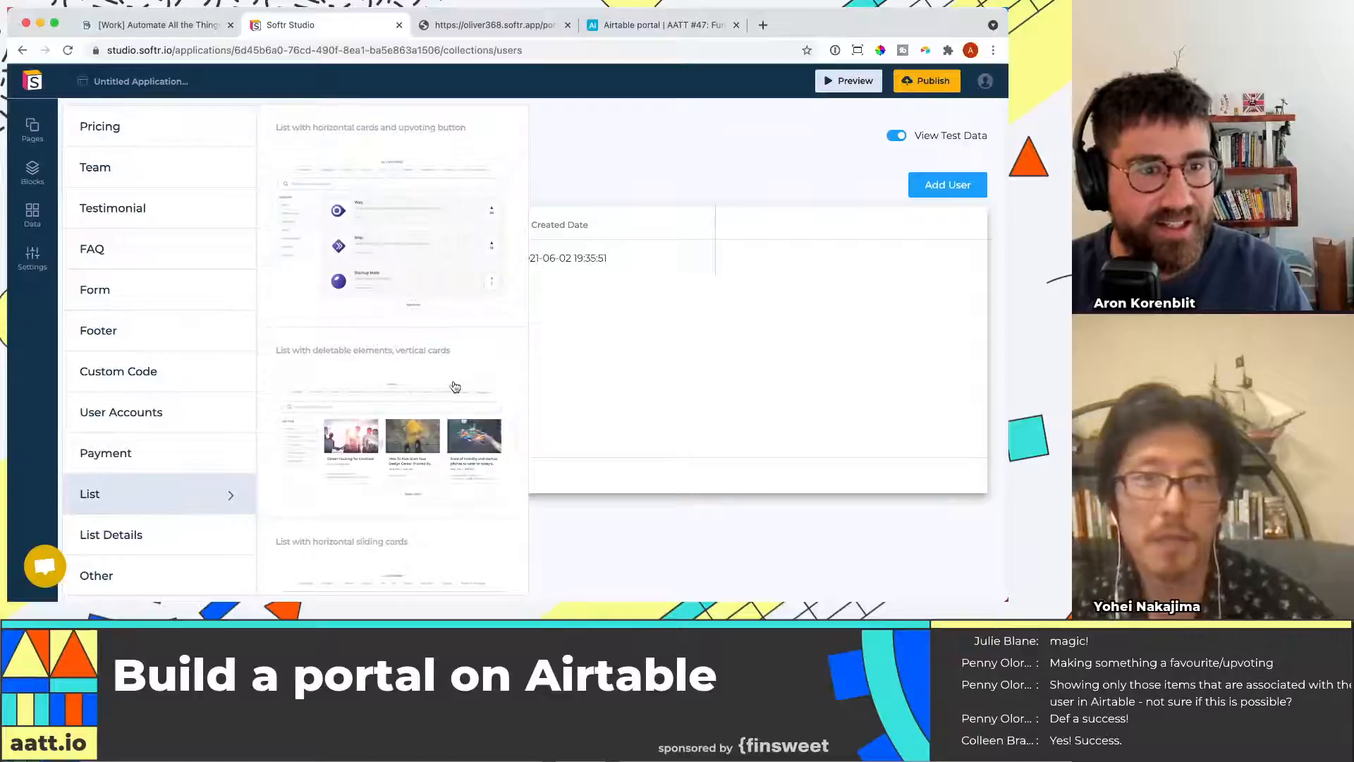
pyautogui.scroll(-5, 466, 360)
pyautogui.scroll(5, 477, 332)
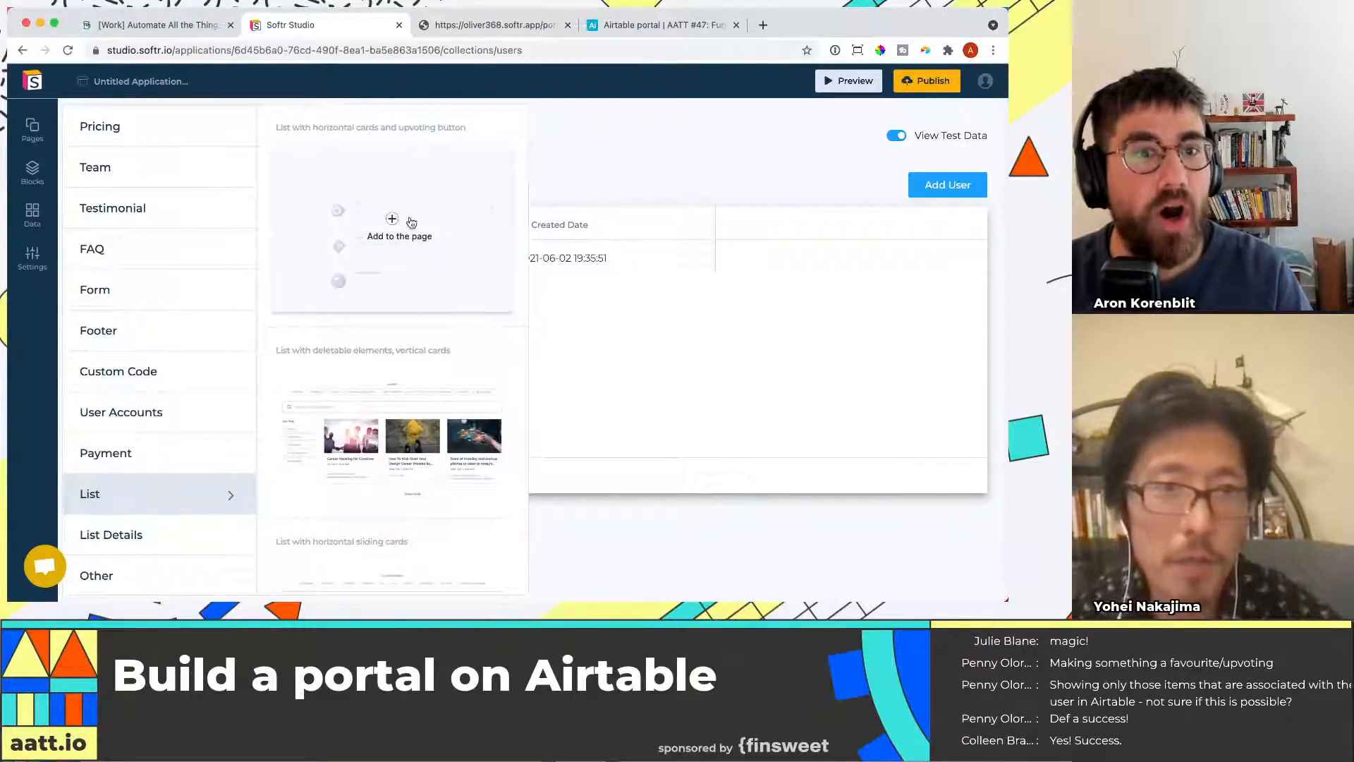
pyautogui.click(37, 182)
# Create a new page named Upvoting
pyautogui.click(33, 127)
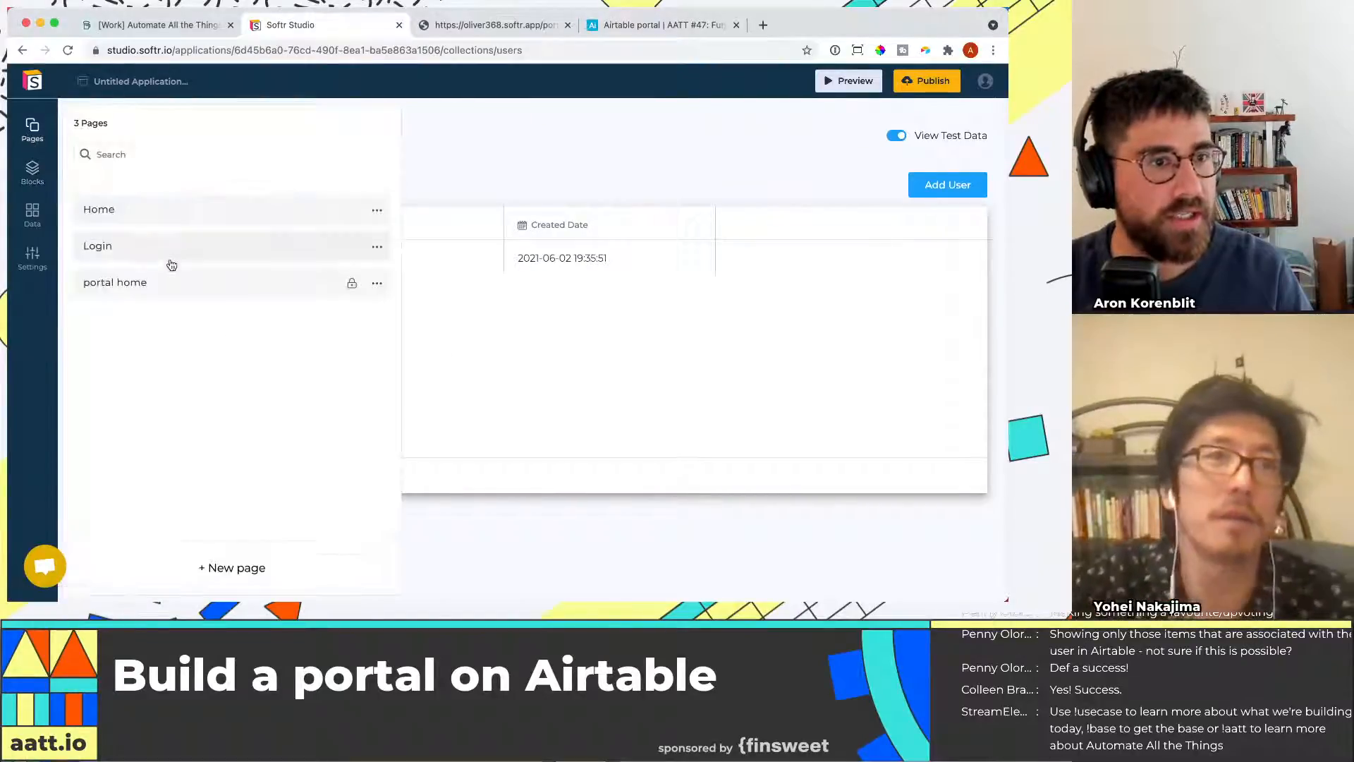
pyautogui.click(232, 567)
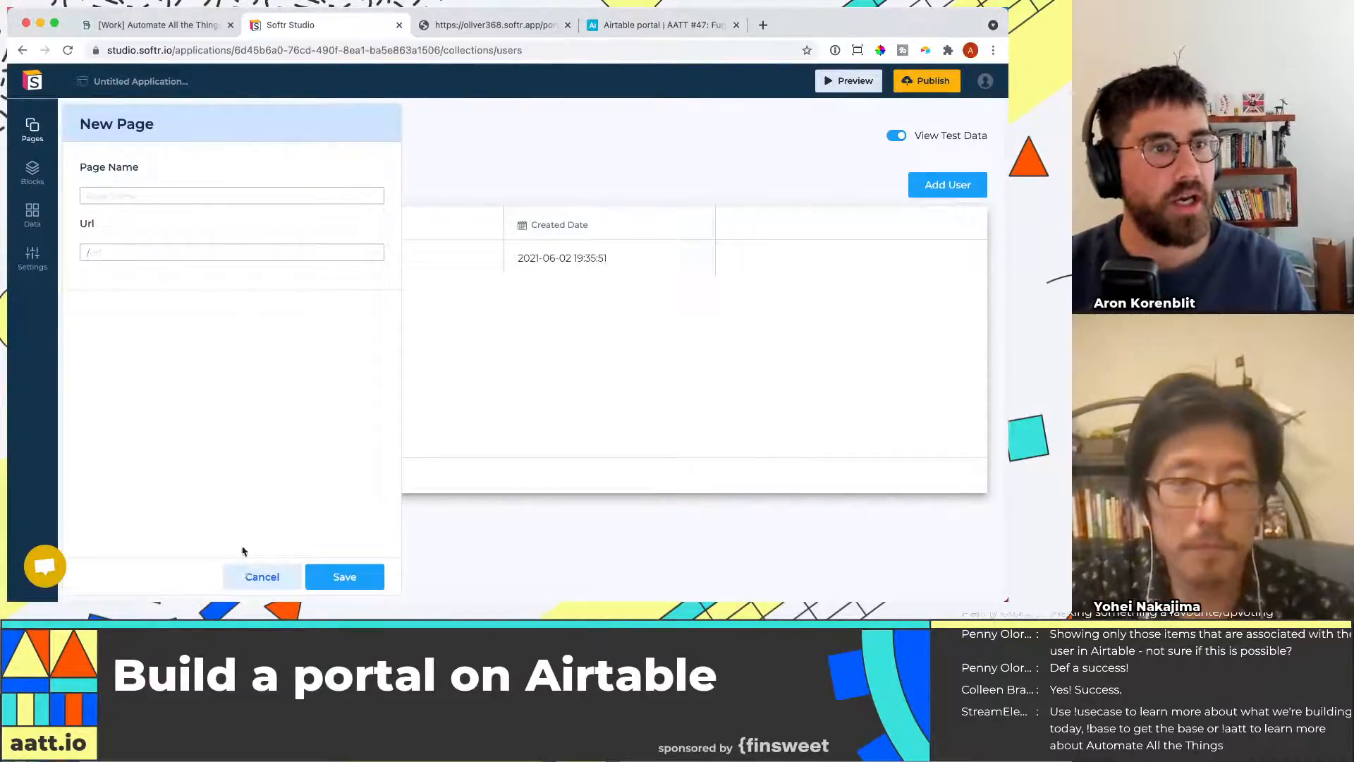
pyautogui.click(249, 196)
pyautogui.write('Upvon')
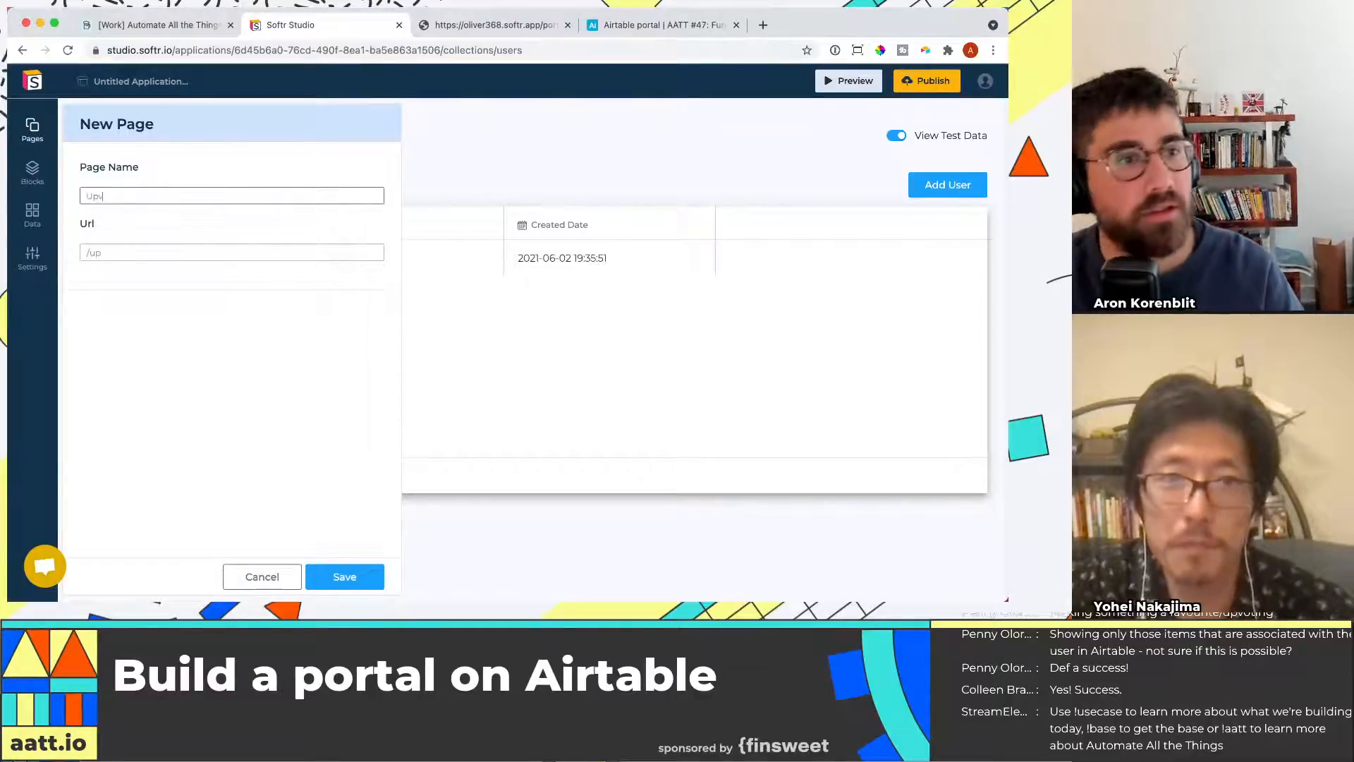
pyautogui.press('BackSpace')
pyautogui.press('BackSpace')
pyautogui.write('ting')
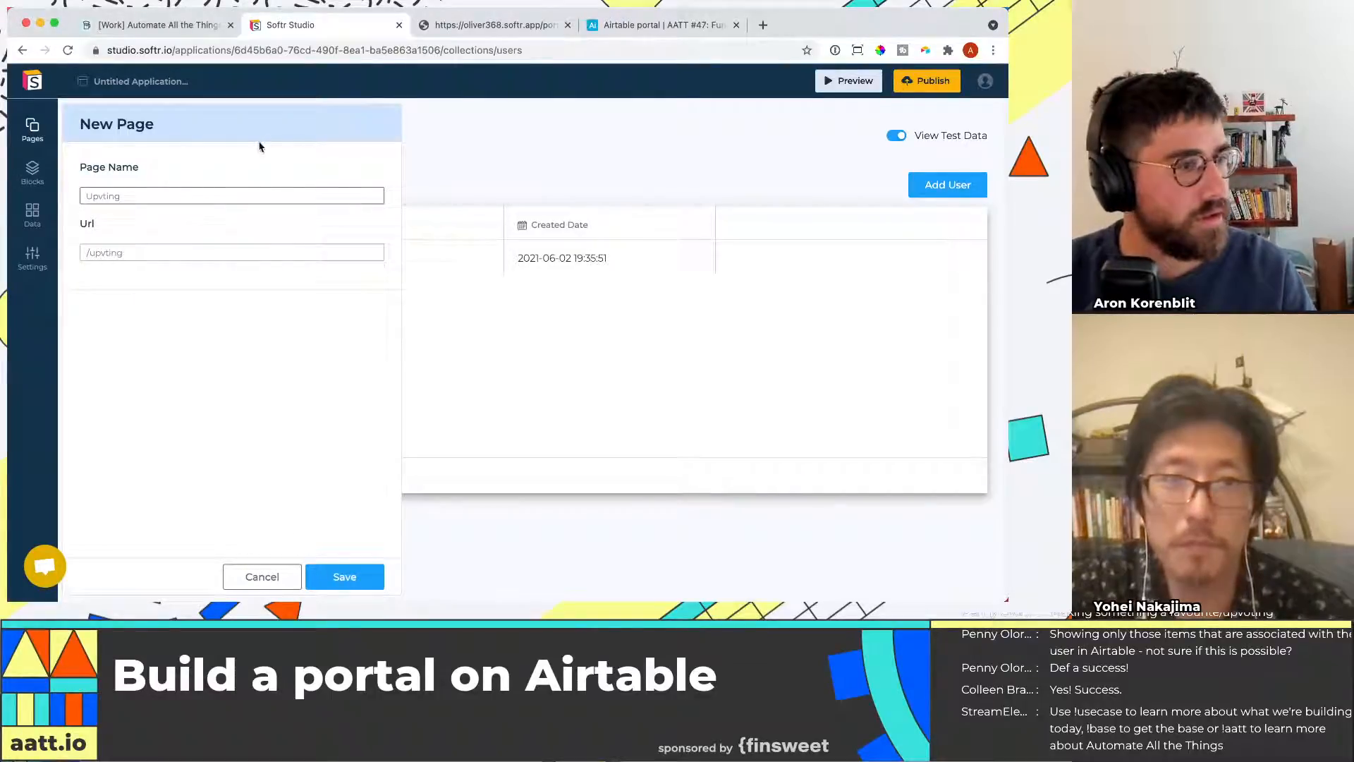
pyautogui.press('super+a')
pyautogui.write('Upvoit')
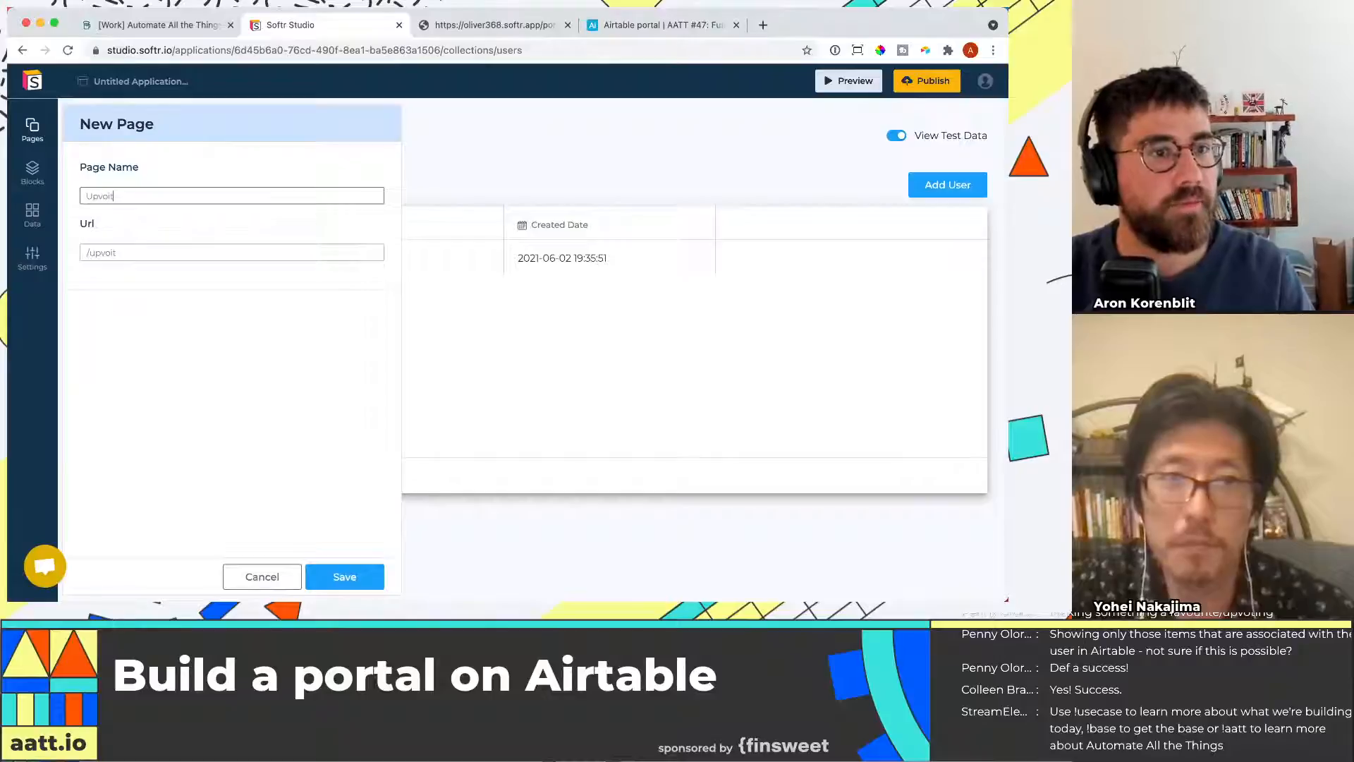
pyautogui.write('ting')
pyautogui.click(345, 576)
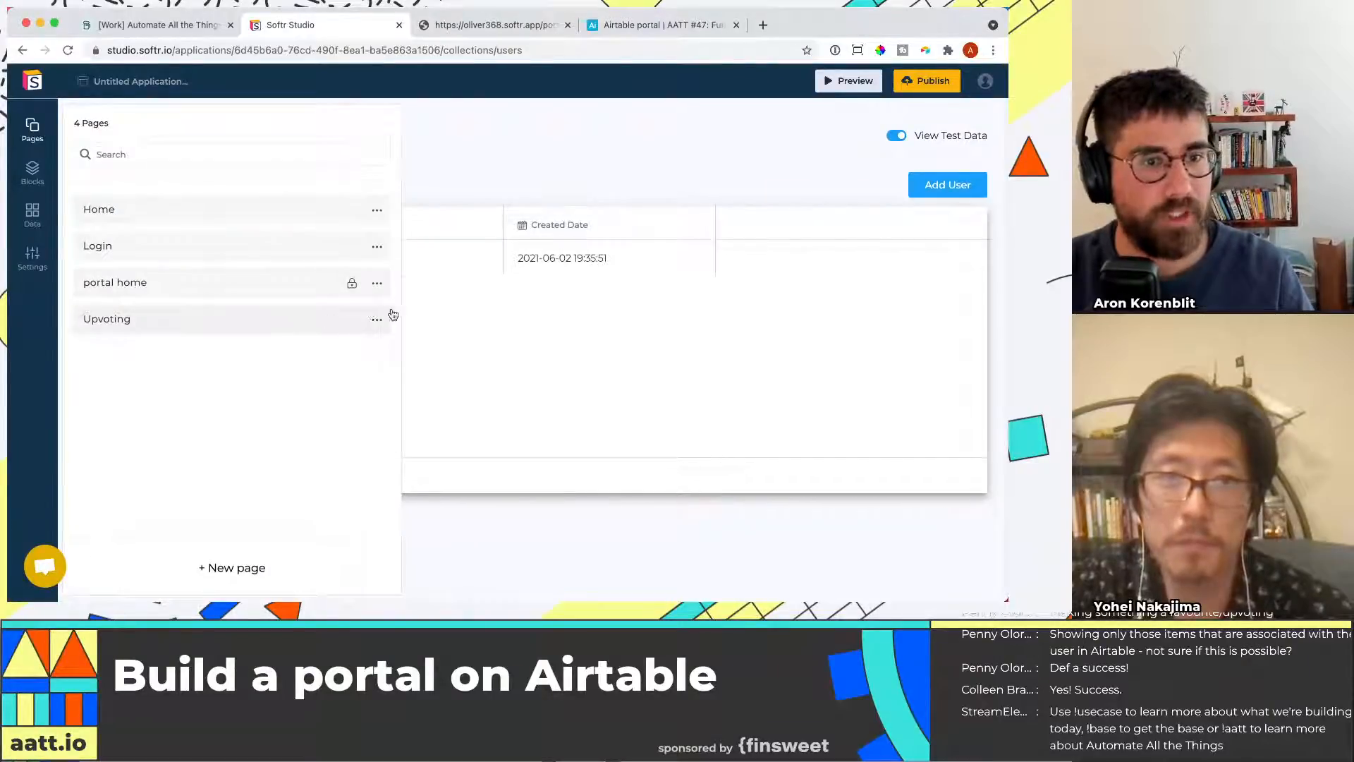
# Change the Upvoting page's visibility in its page settings, save, and open the page for editing
pyautogui.click(372, 314)
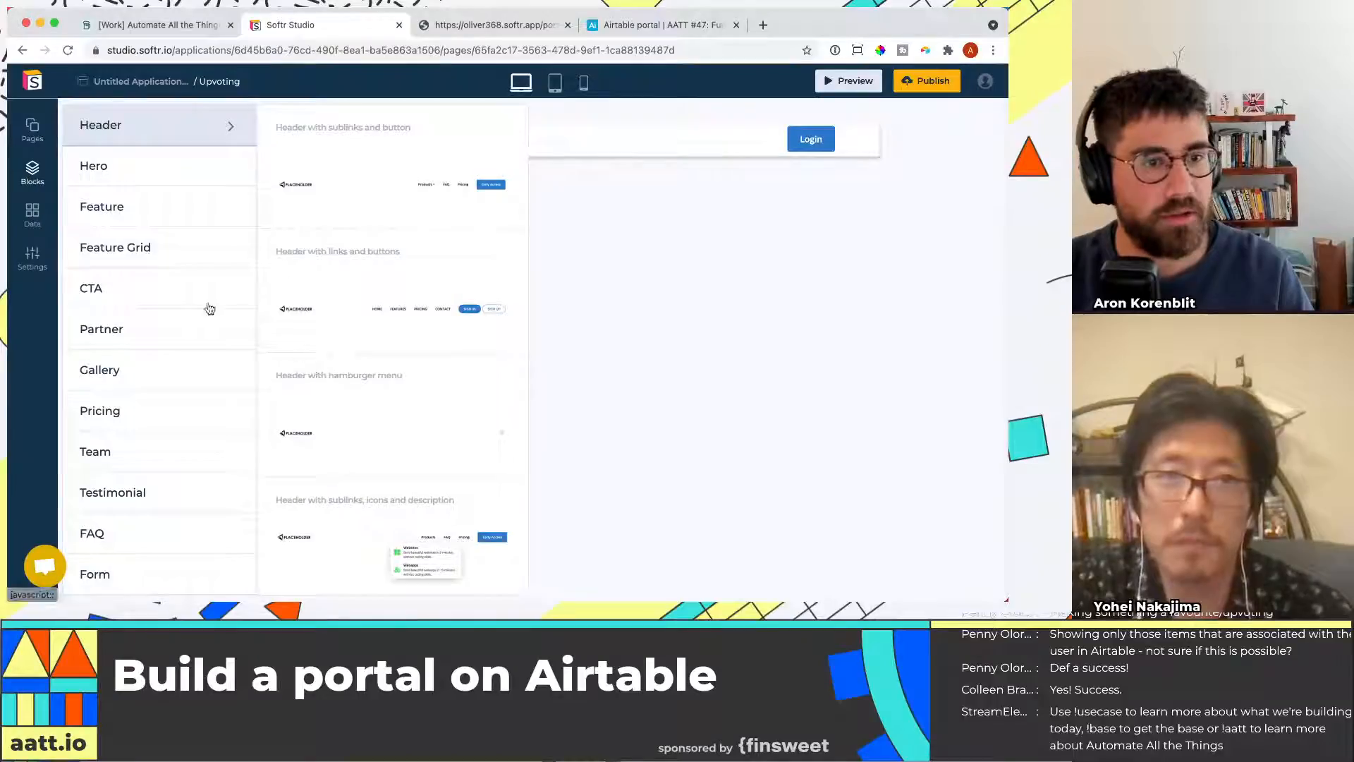
pyautogui.click(32, 213)
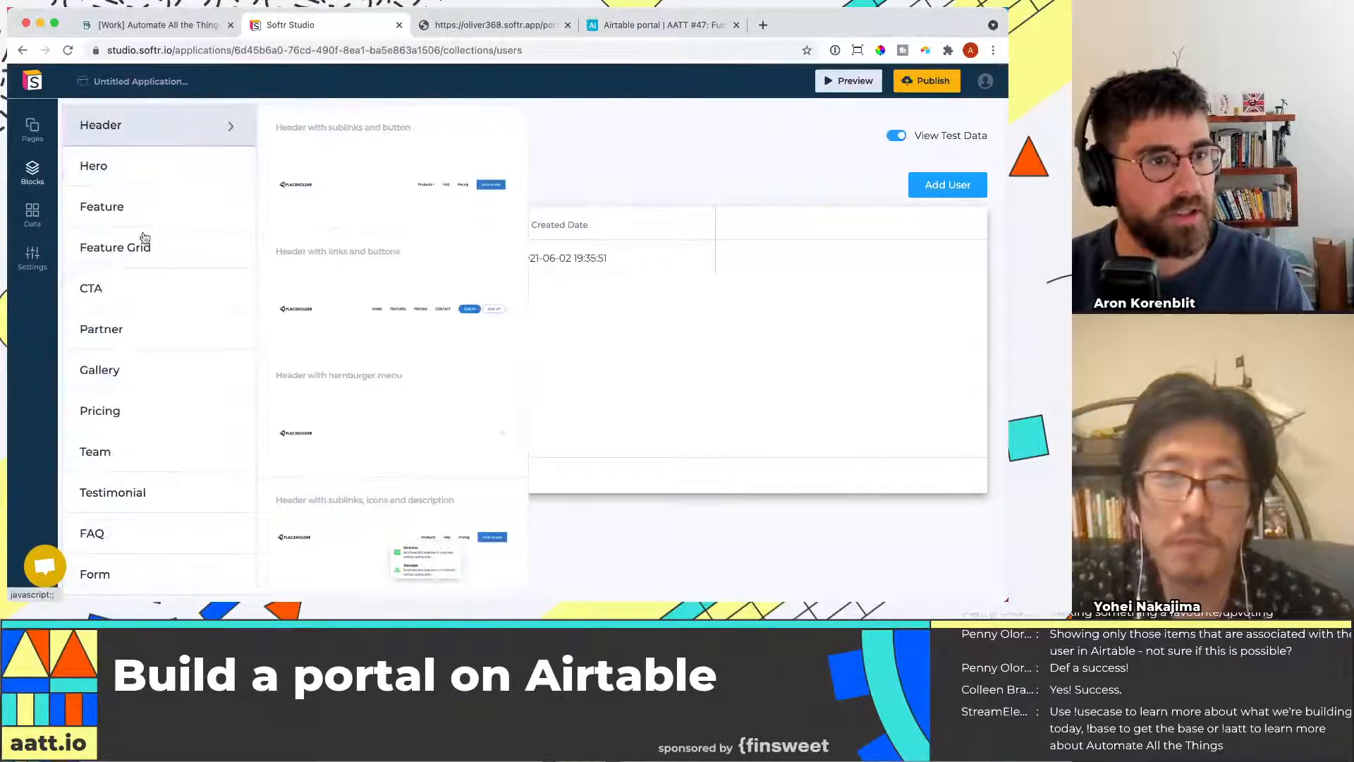
pyautogui.click(33, 131)
pyautogui.click(377, 320)
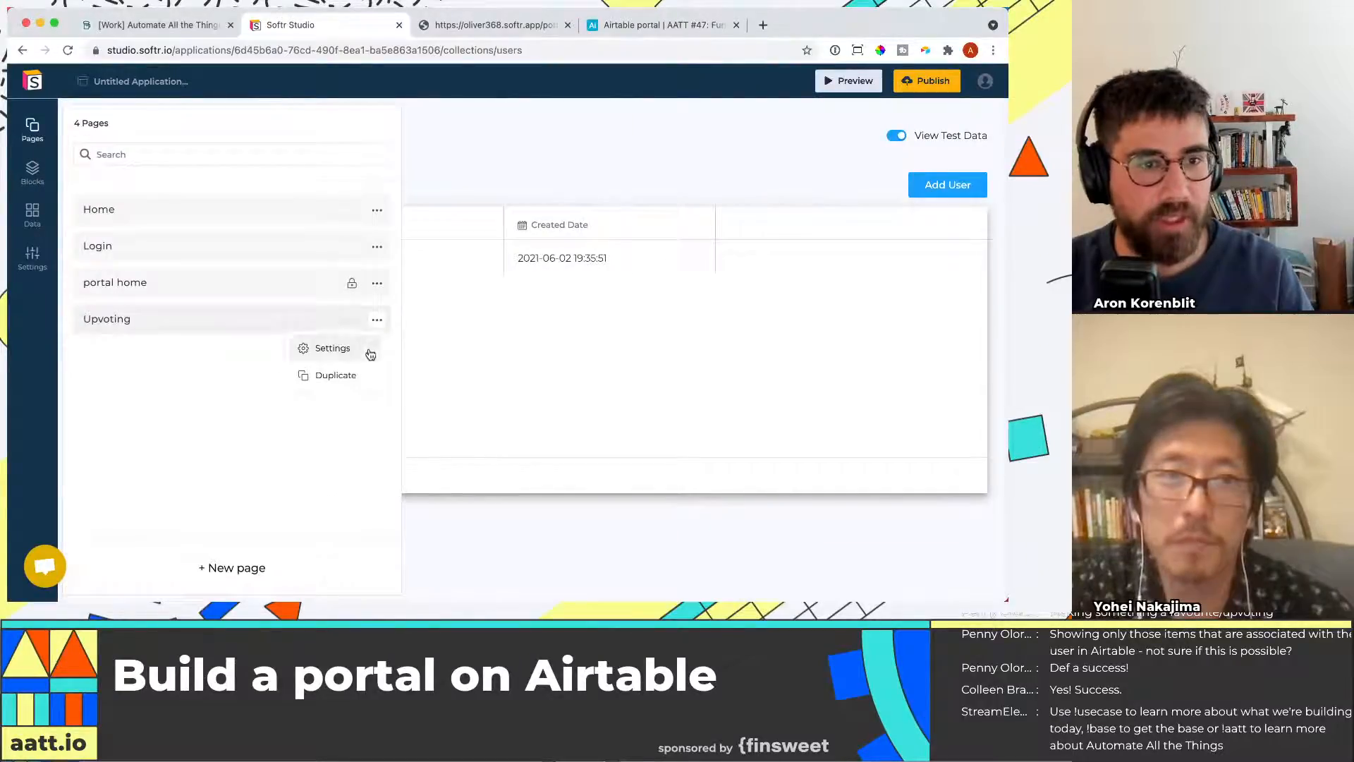
pyautogui.click(328, 348)
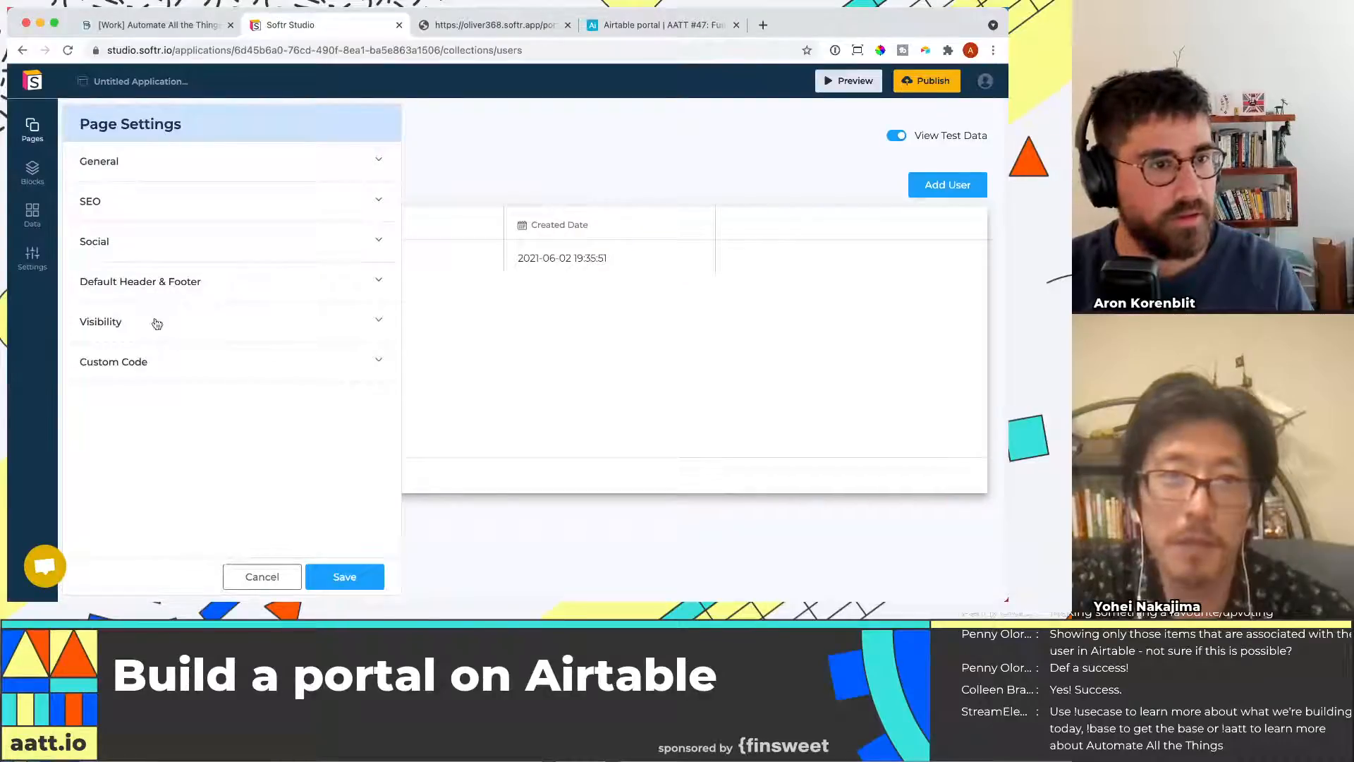
pyautogui.click(189, 310)
pyautogui.click(120, 456)
pyautogui.click(344, 576)
pyautogui.click(162, 325)
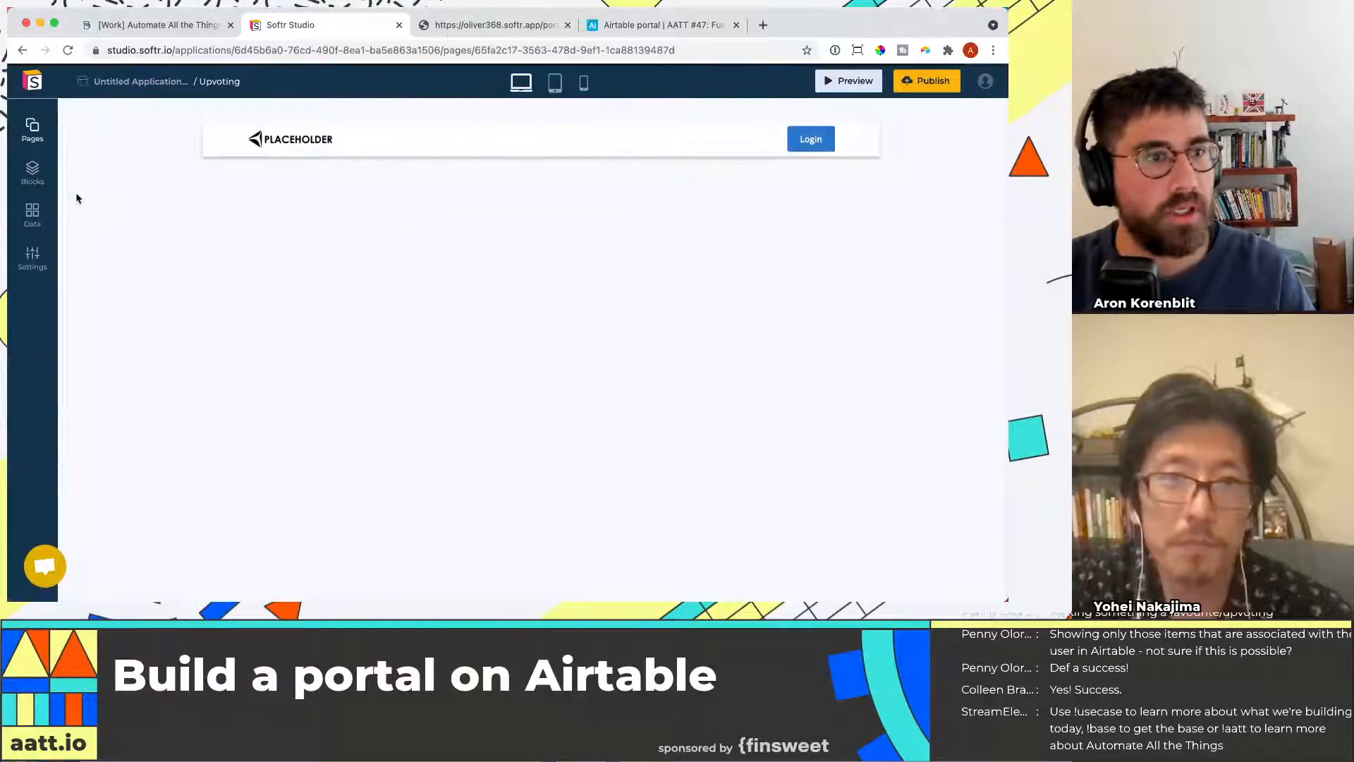
# Add the list block with horizontal cards and upvoting button to the Upvoting page
pyautogui.click(32, 173)
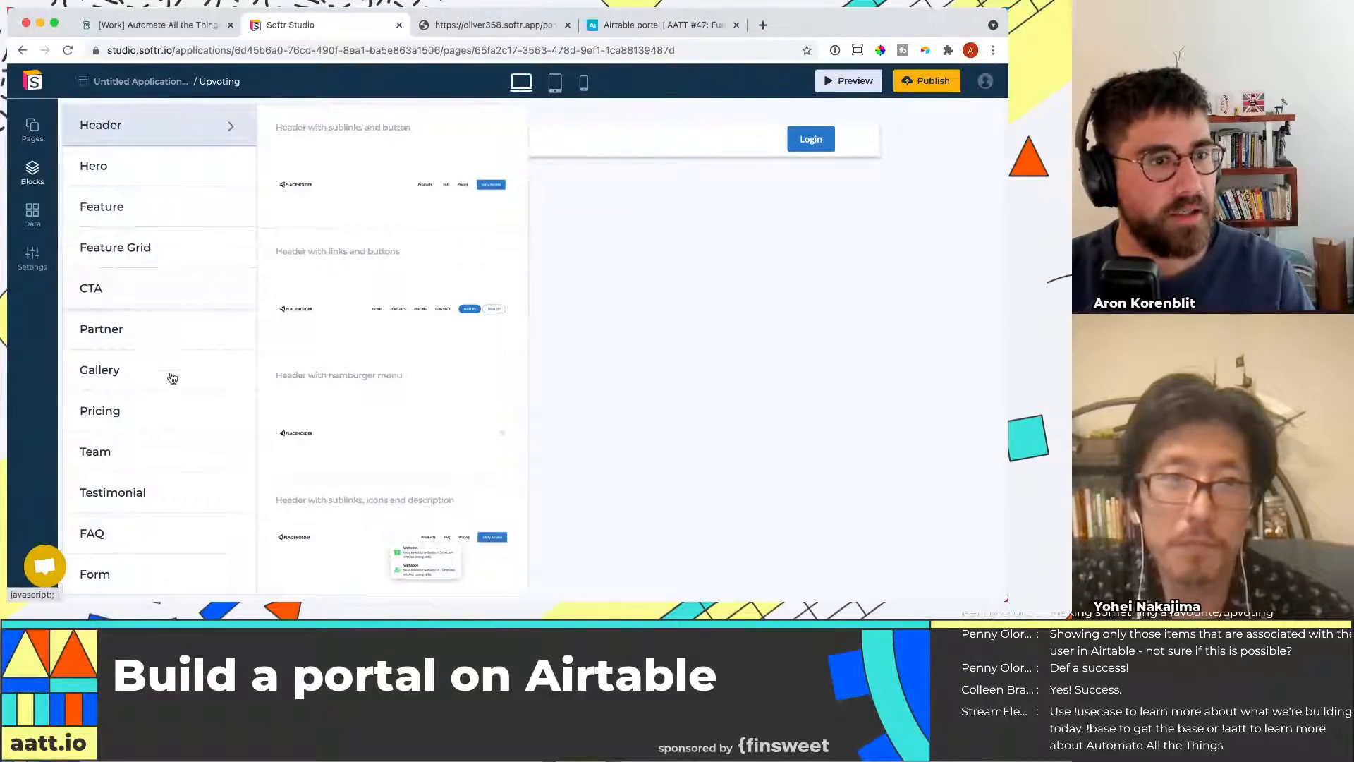
pyautogui.scroll(-5, 174, 358)
pyautogui.click(148, 502)
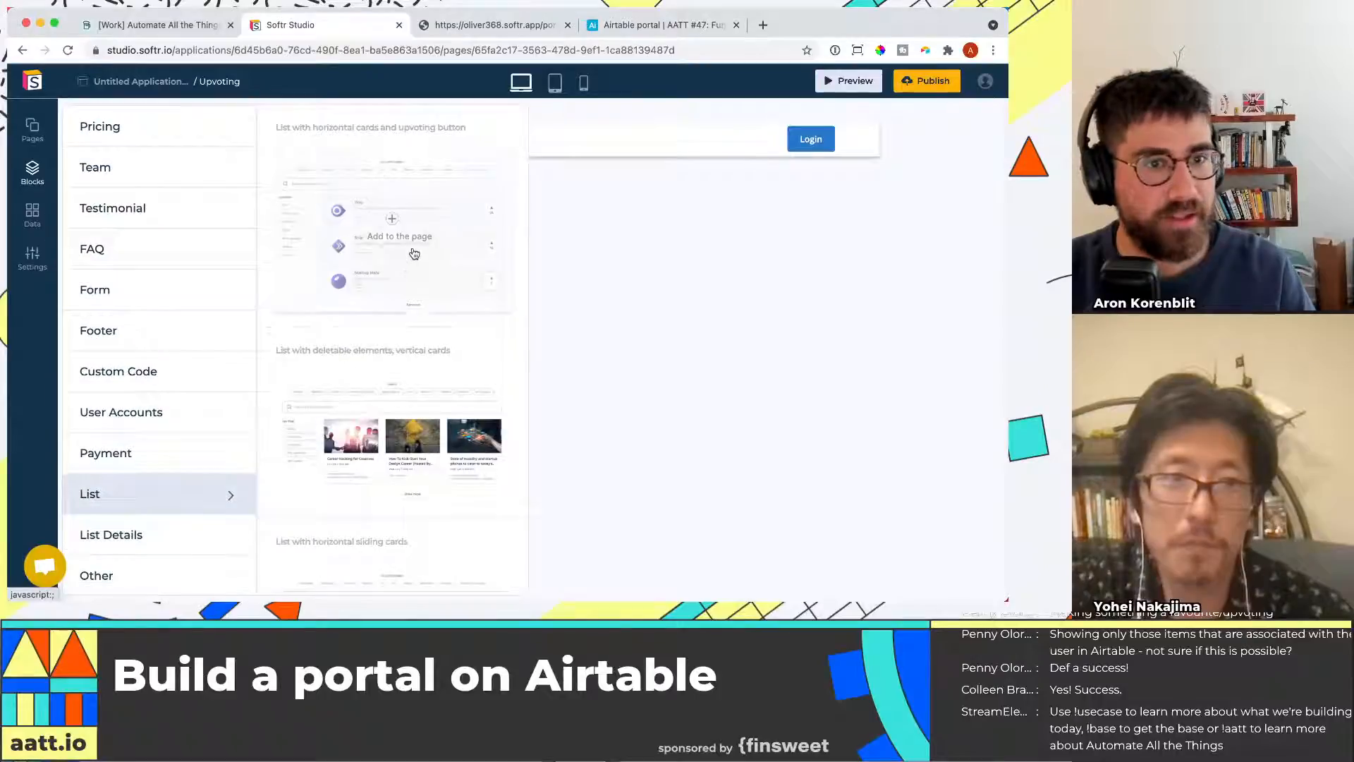
pyautogui.click(392, 224)
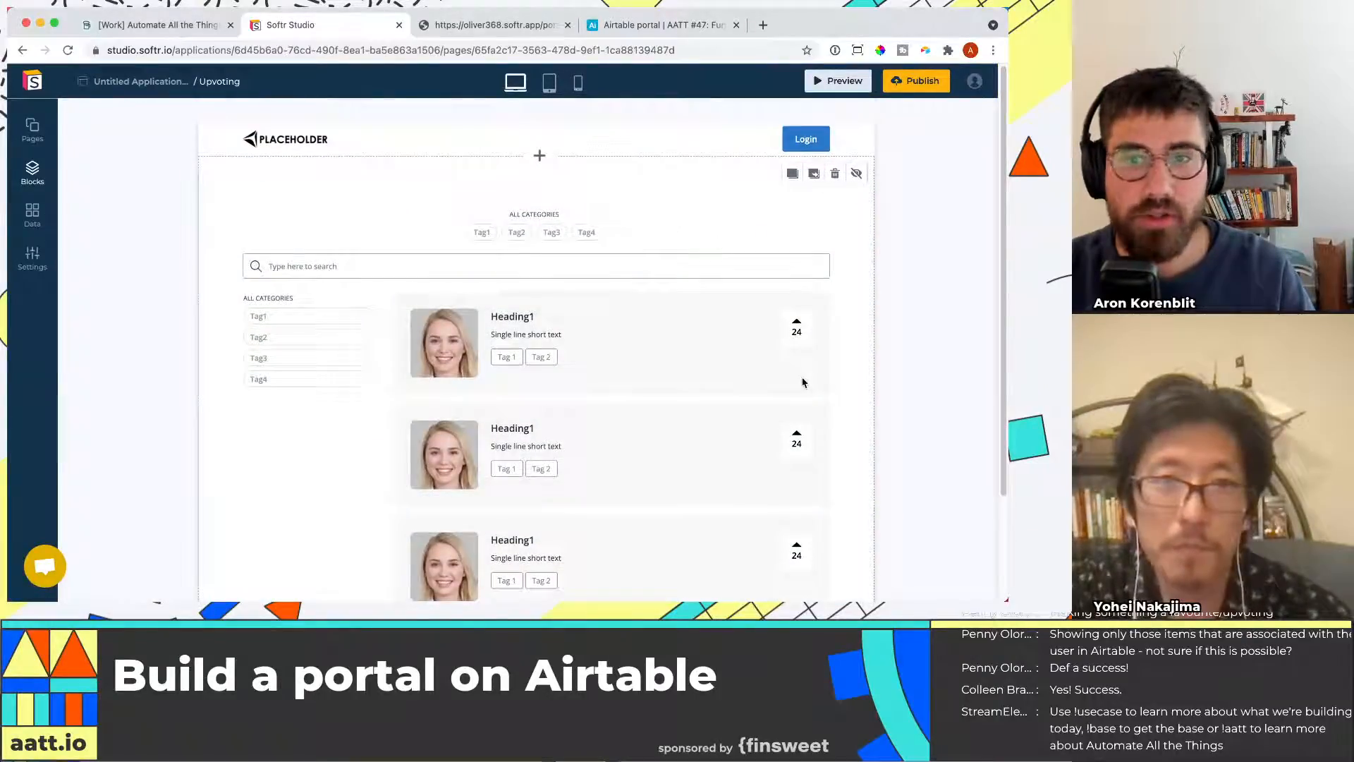
# Connect the list block to the Airtable base Airtable portal | AATT #47
pyautogui.click(774, 378)
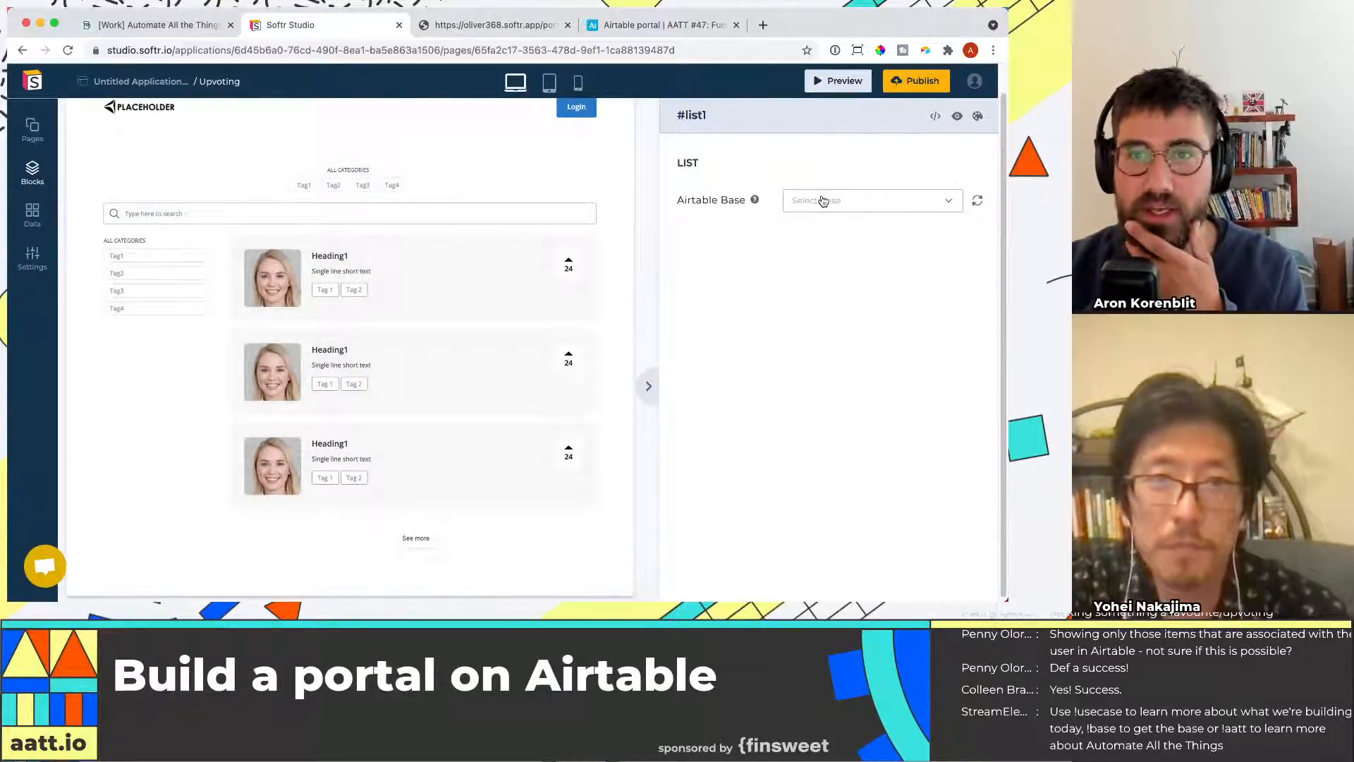
pyautogui.click(823, 200)
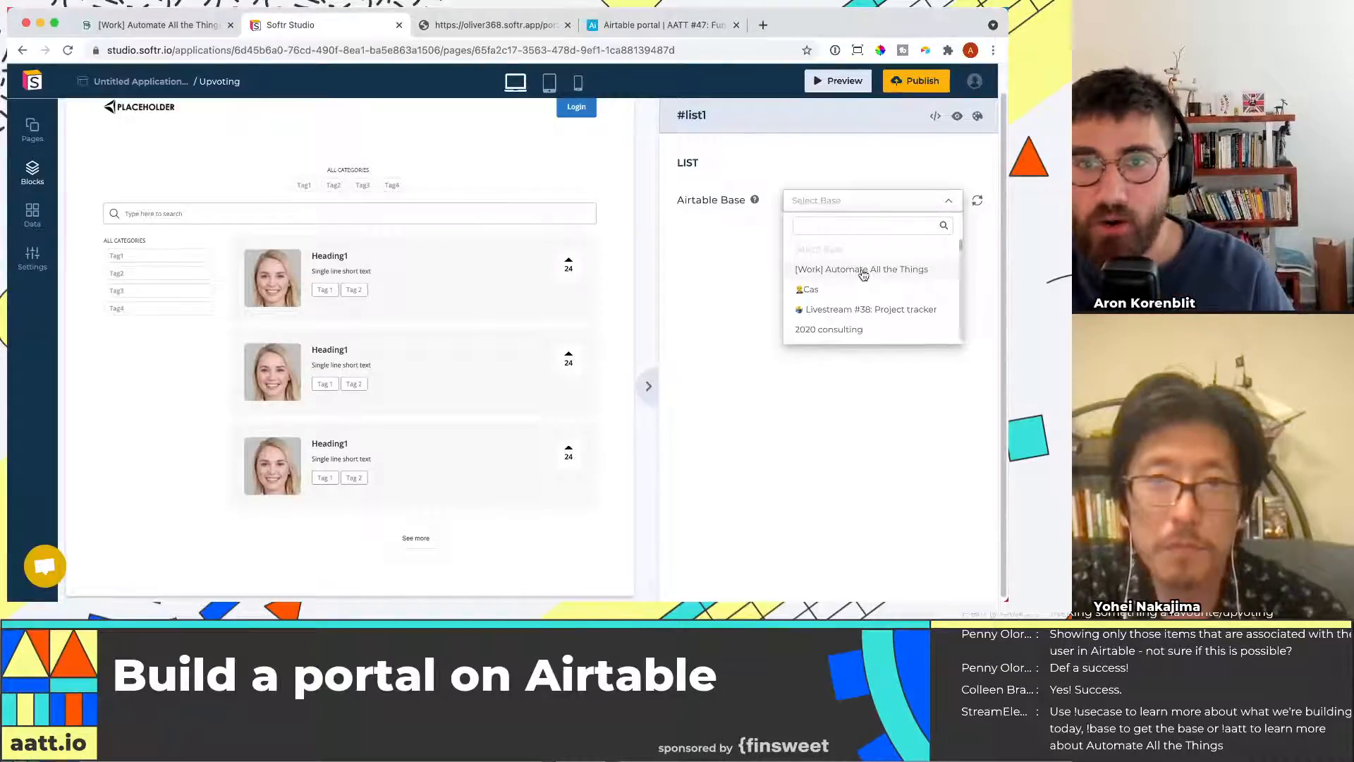
pyautogui.click(883, 223)
pyautogui.write('portal')
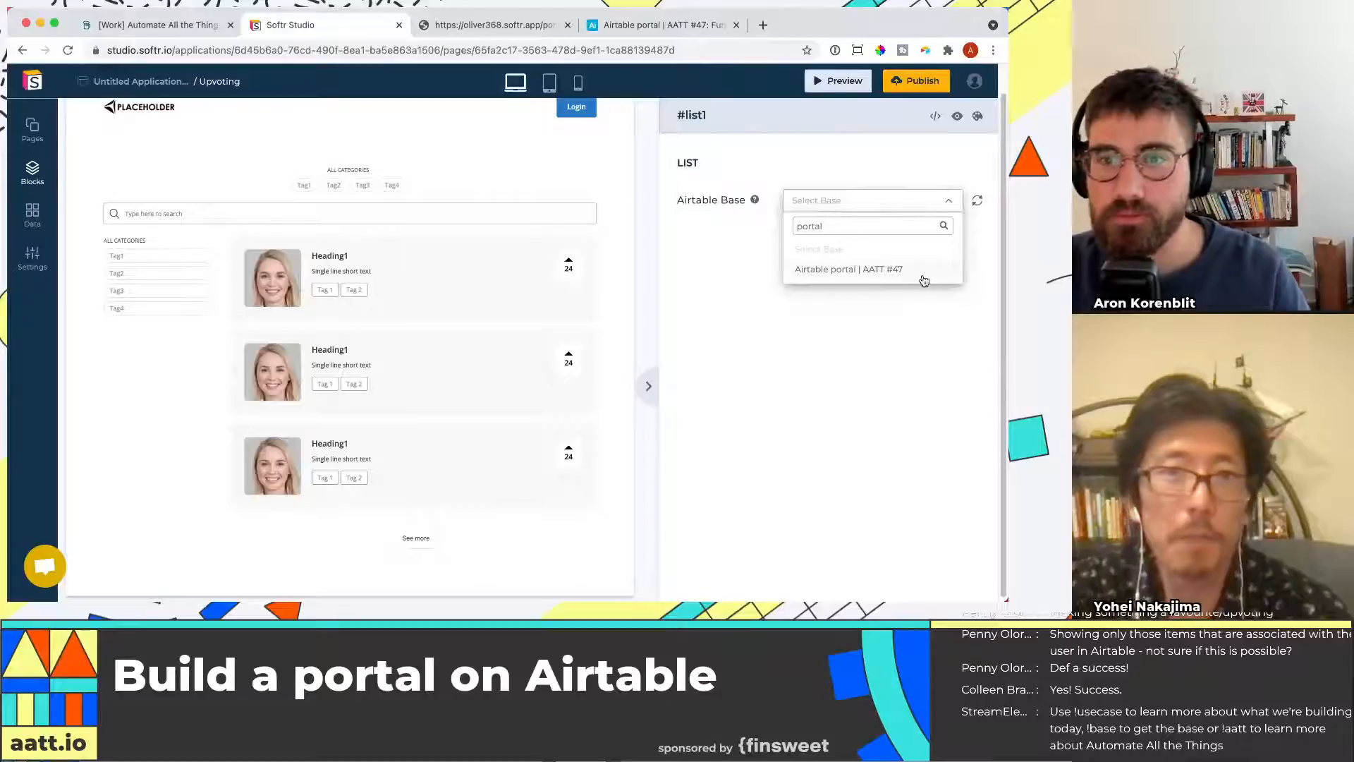
pyautogui.click(854, 270)
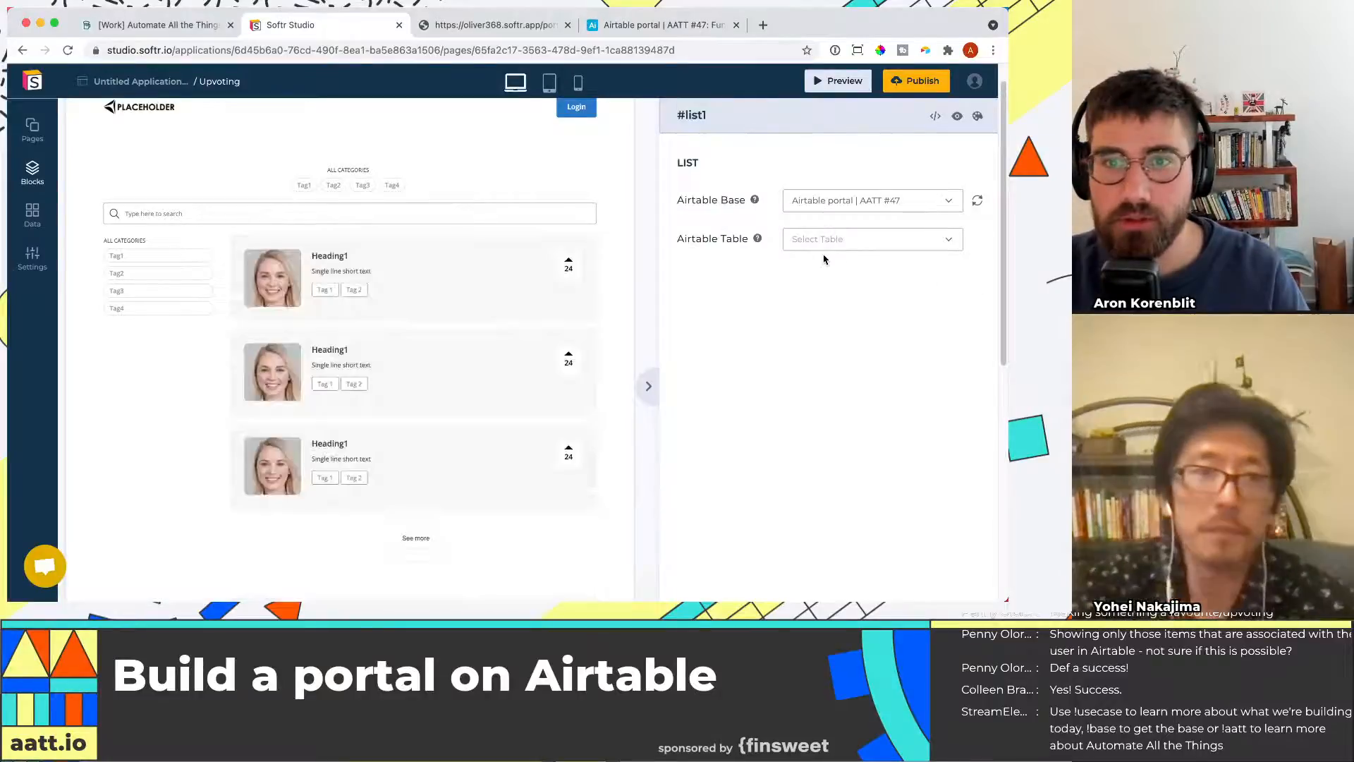
# Set the list's table to Organizations and its default view to All
pyautogui.click(826, 243)
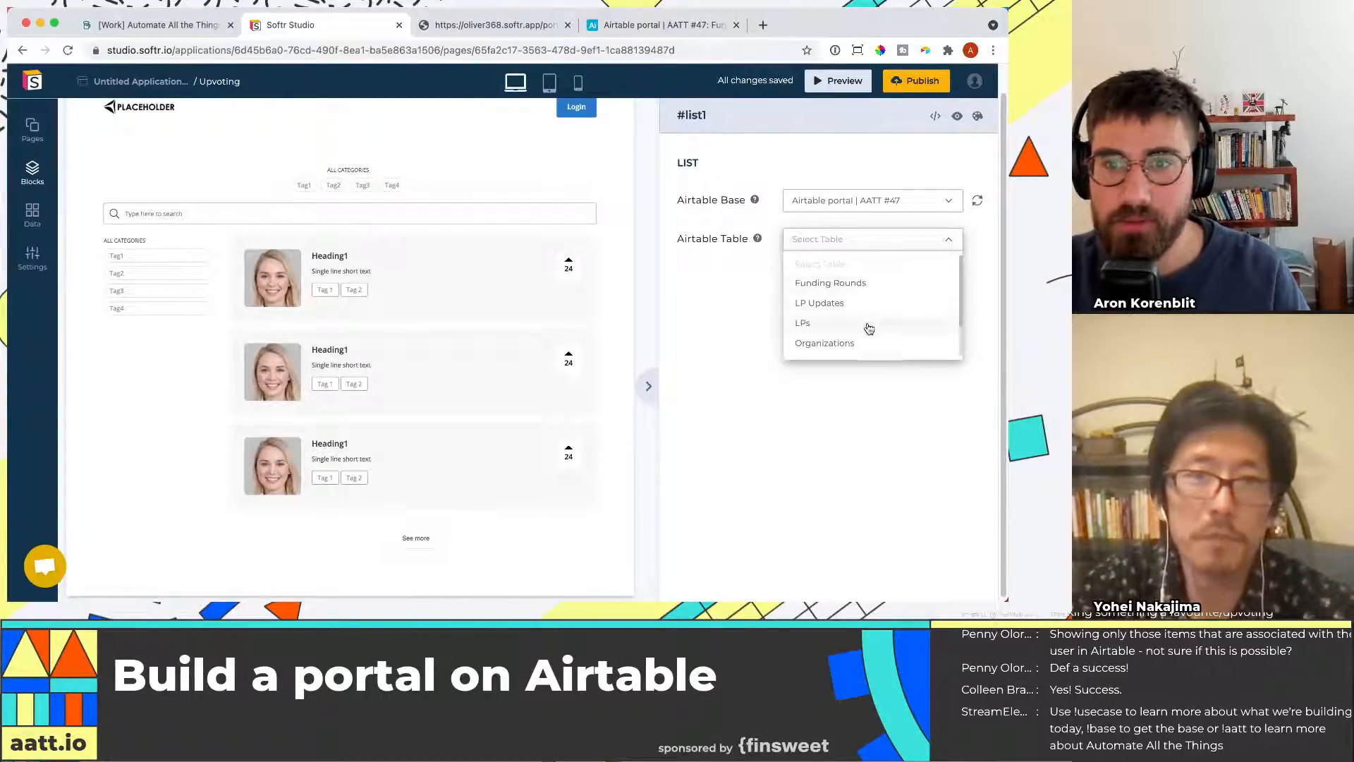
pyautogui.scroll(-2, 870, 340)
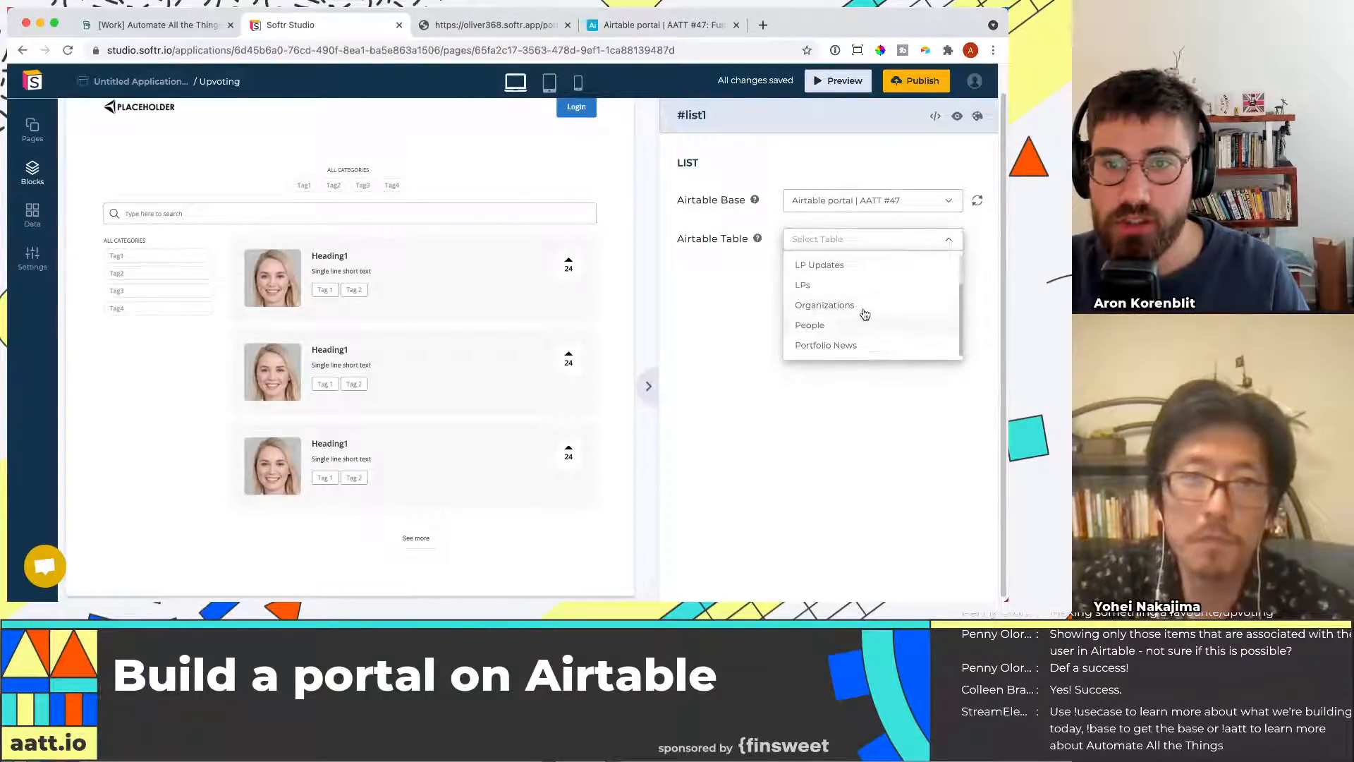
pyautogui.scroll(2, 863, 310)
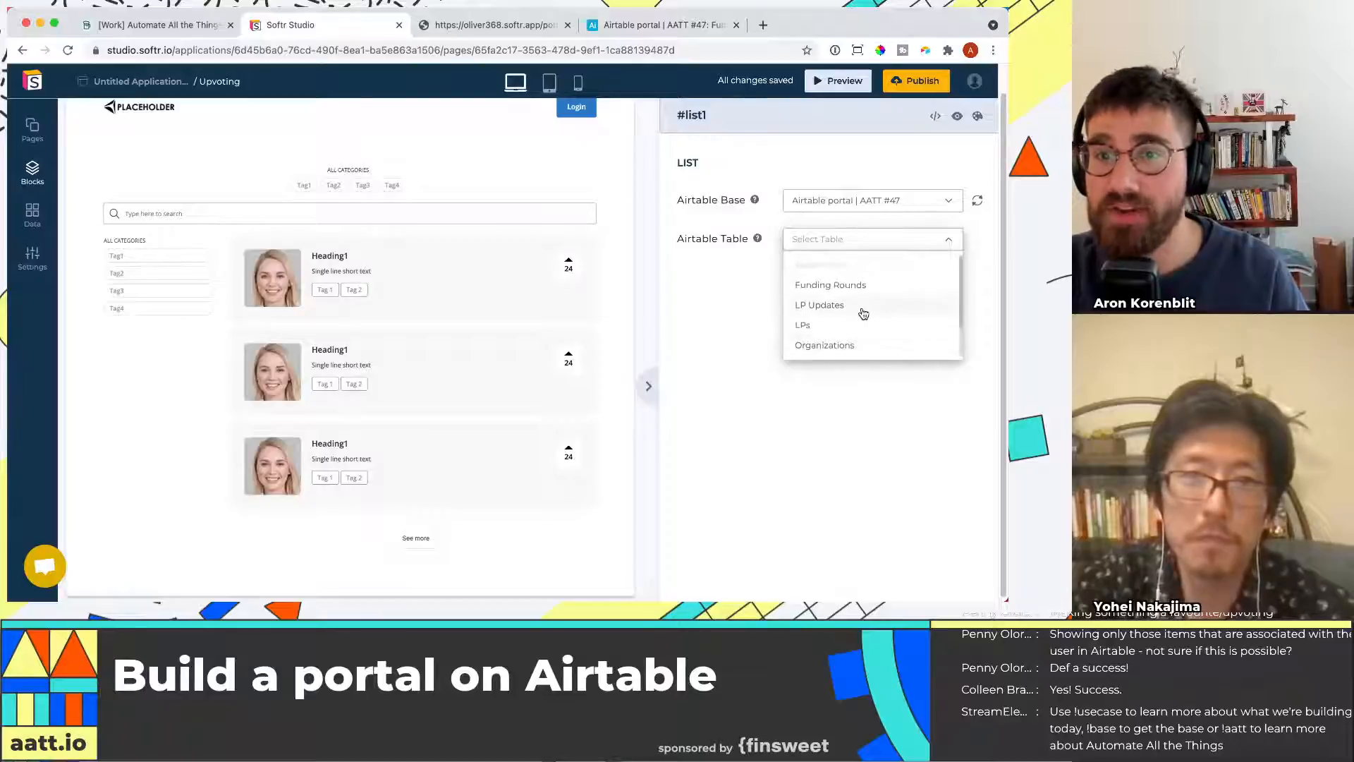
pyautogui.click(871, 352)
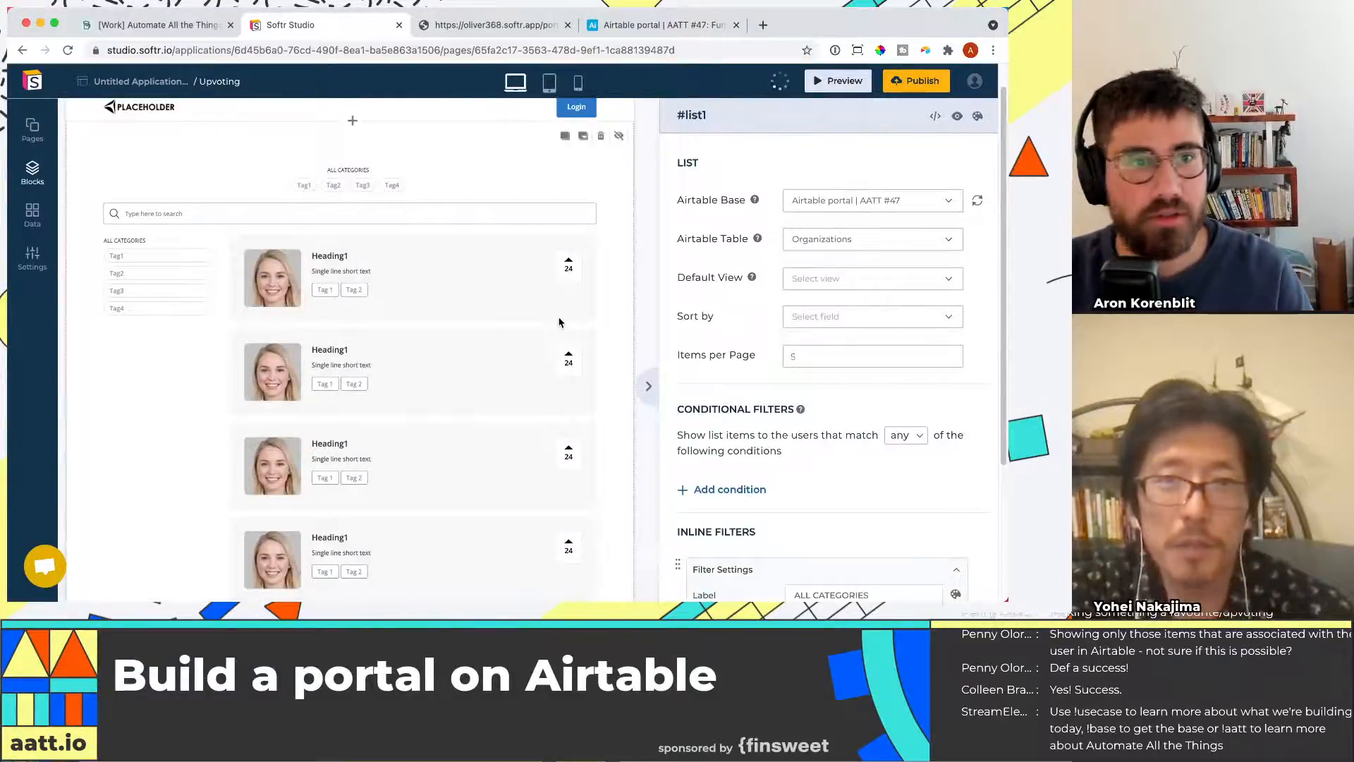
pyautogui.click(817, 284)
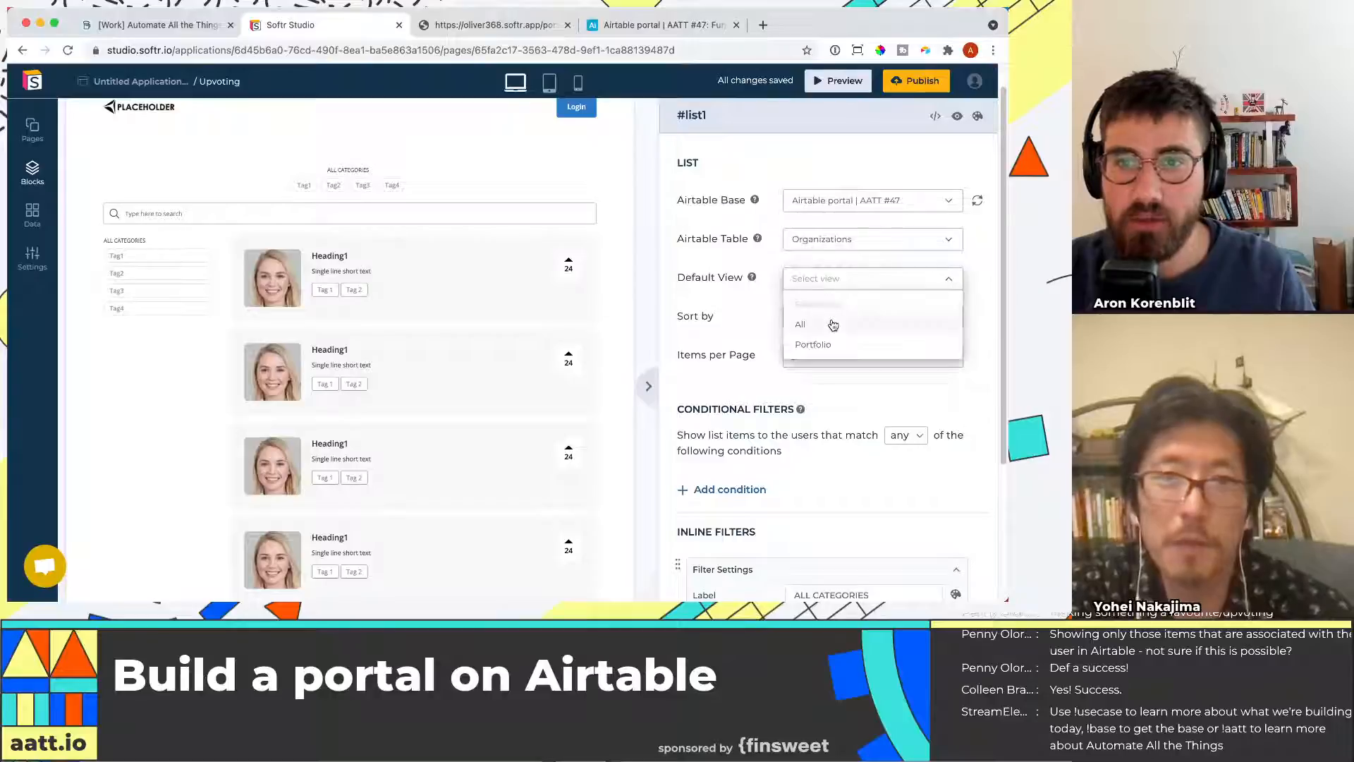
pyautogui.click(835, 327)
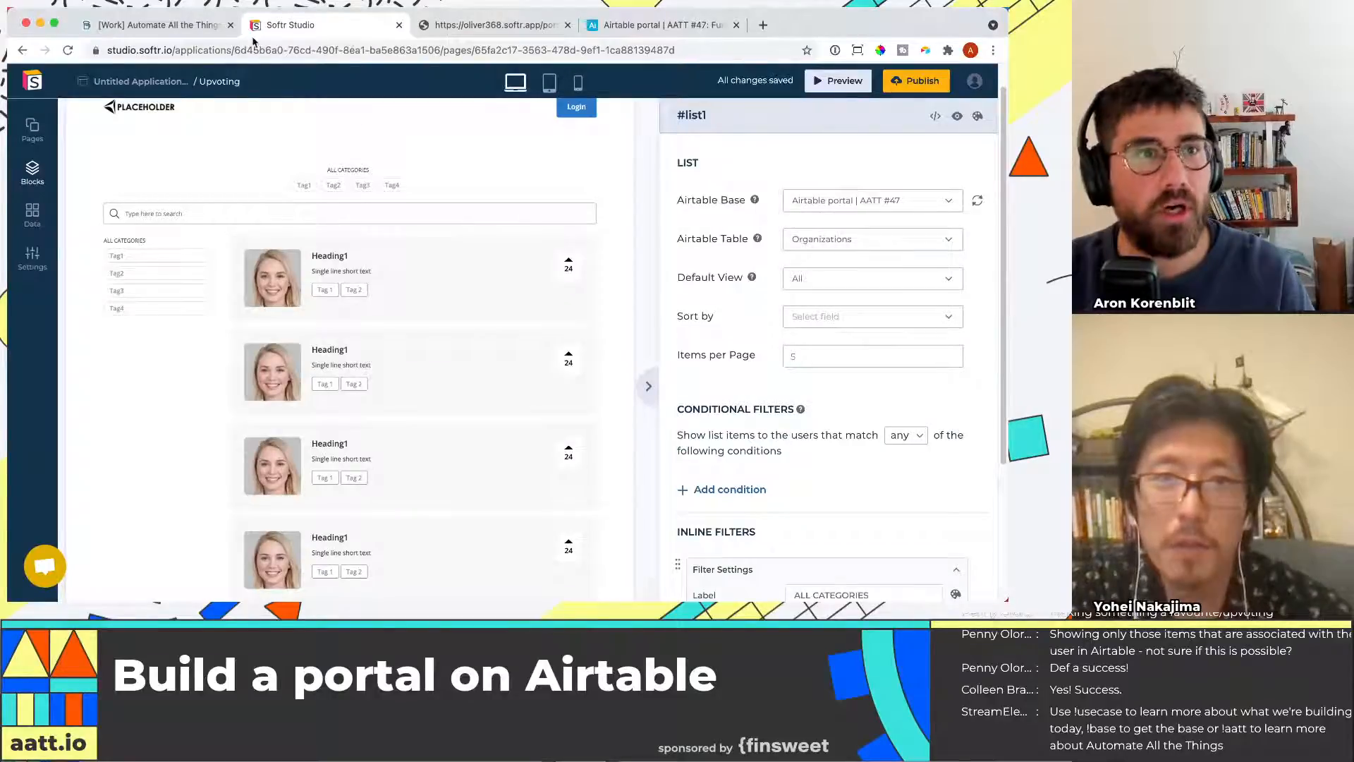
# Sort the list by Most Recent Valuation // Z - A
pyautogui.scroll(-1, 831, 285)
pyautogui.scroll(-1, 549, 320)
pyautogui.scroll(2, 548, 320)
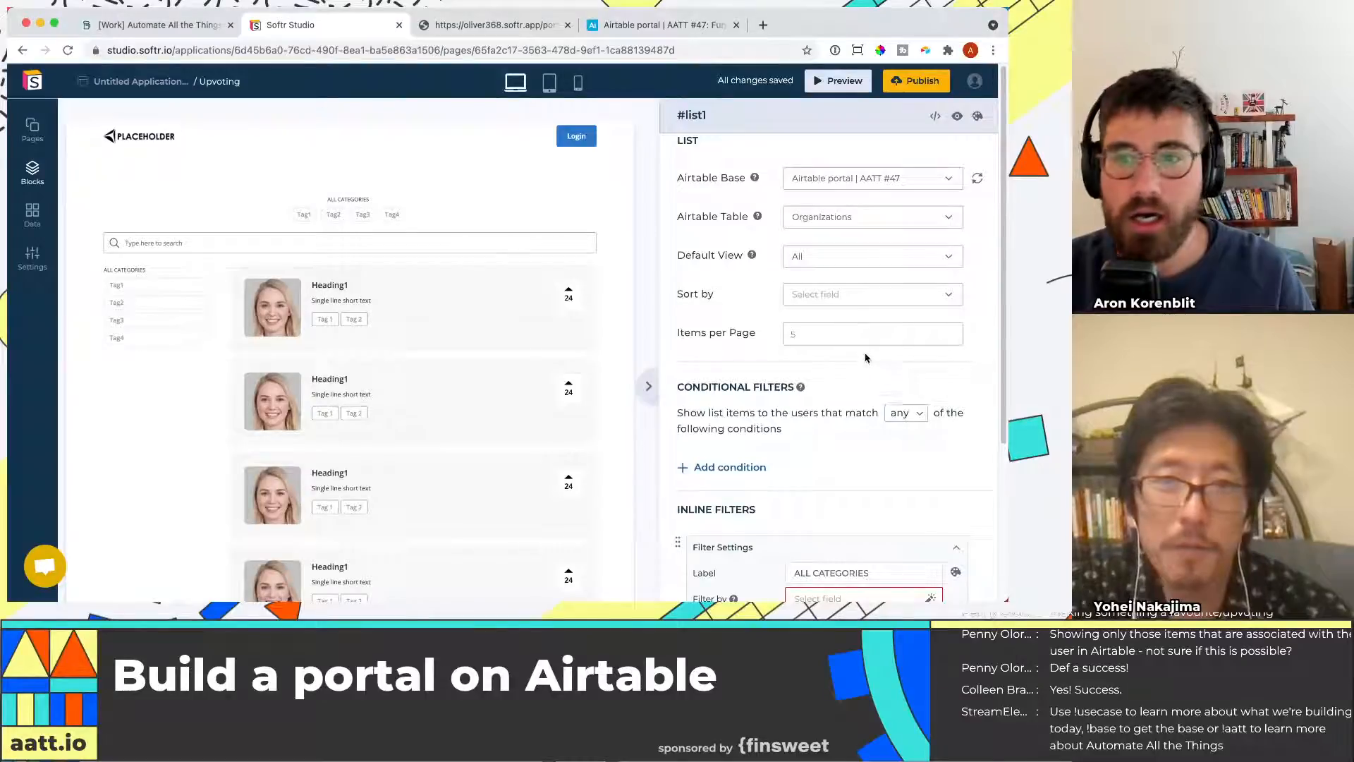
pyautogui.scroll(-10, 867, 358)
pyautogui.scroll(2, 898, 301)
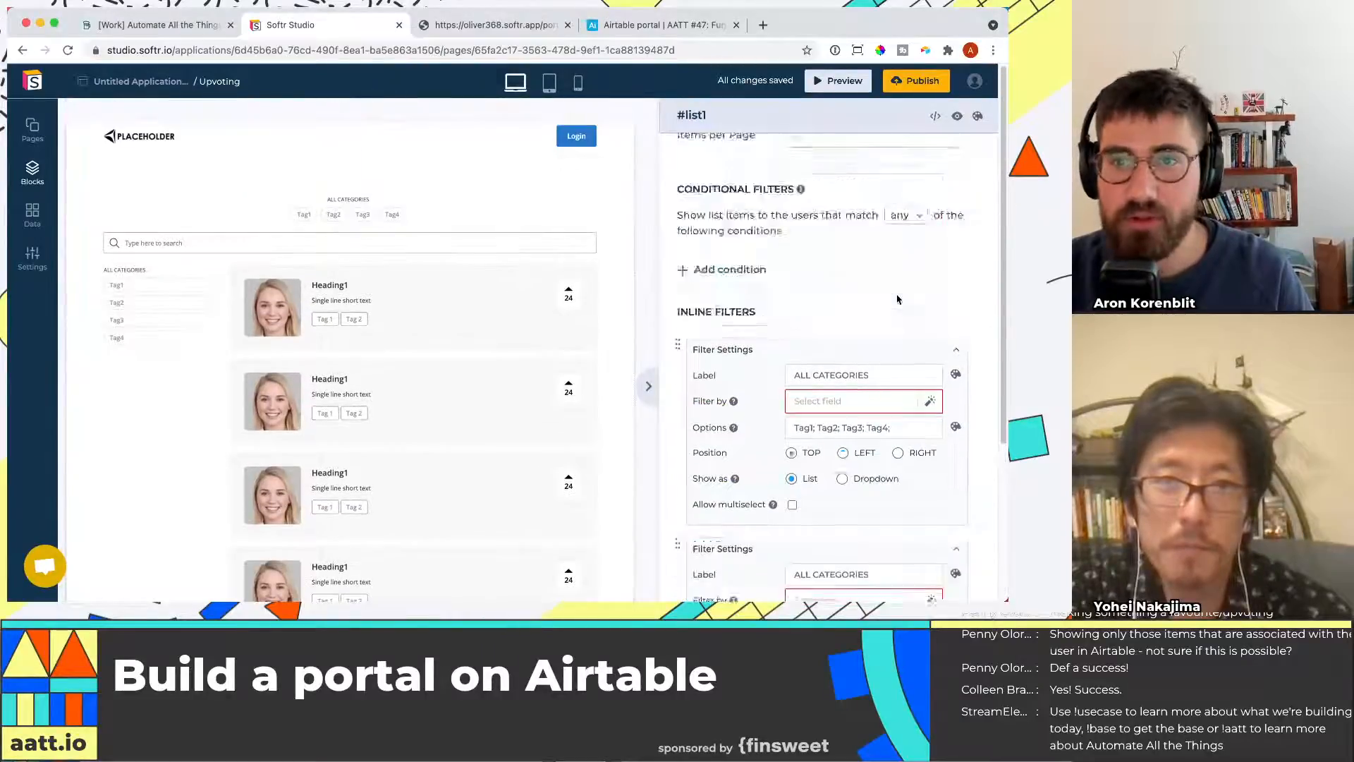
pyautogui.scroll(10, 868, 313)
pyautogui.click(834, 309)
pyautogui.scroll(-4, 882, 381)
pyautogui.scroll(-2, 894, 392)
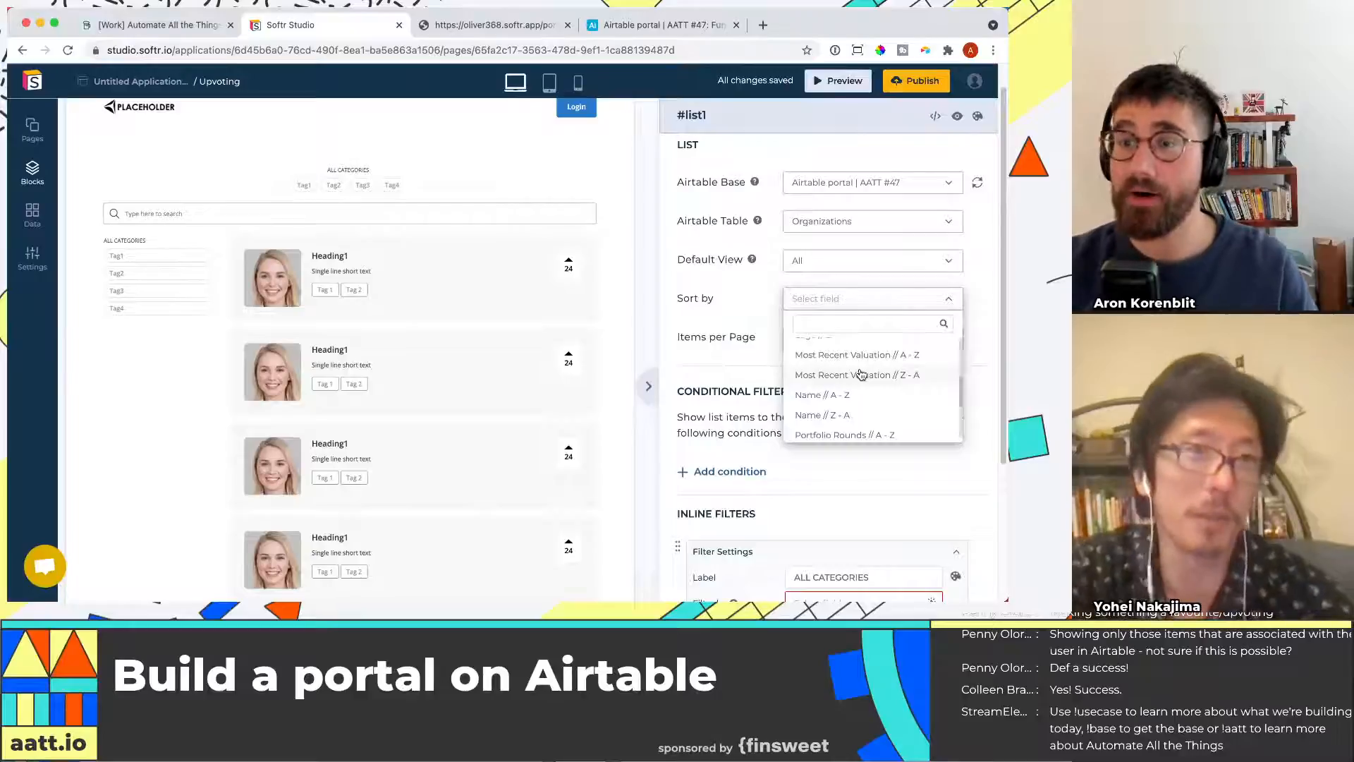
pyautogui.click(861, 375)
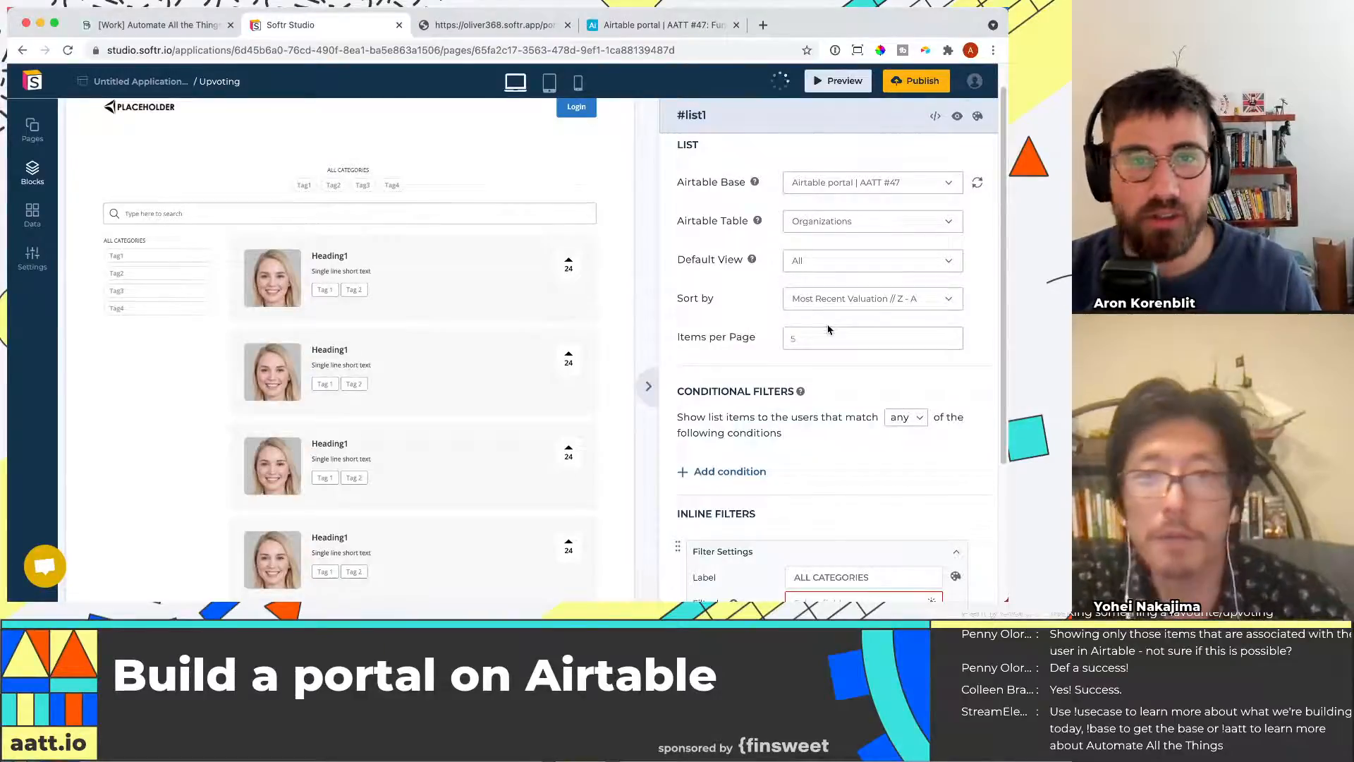
# Remove both inline category filters from the list block
pyautogui.scroll(-5, 820, 333)
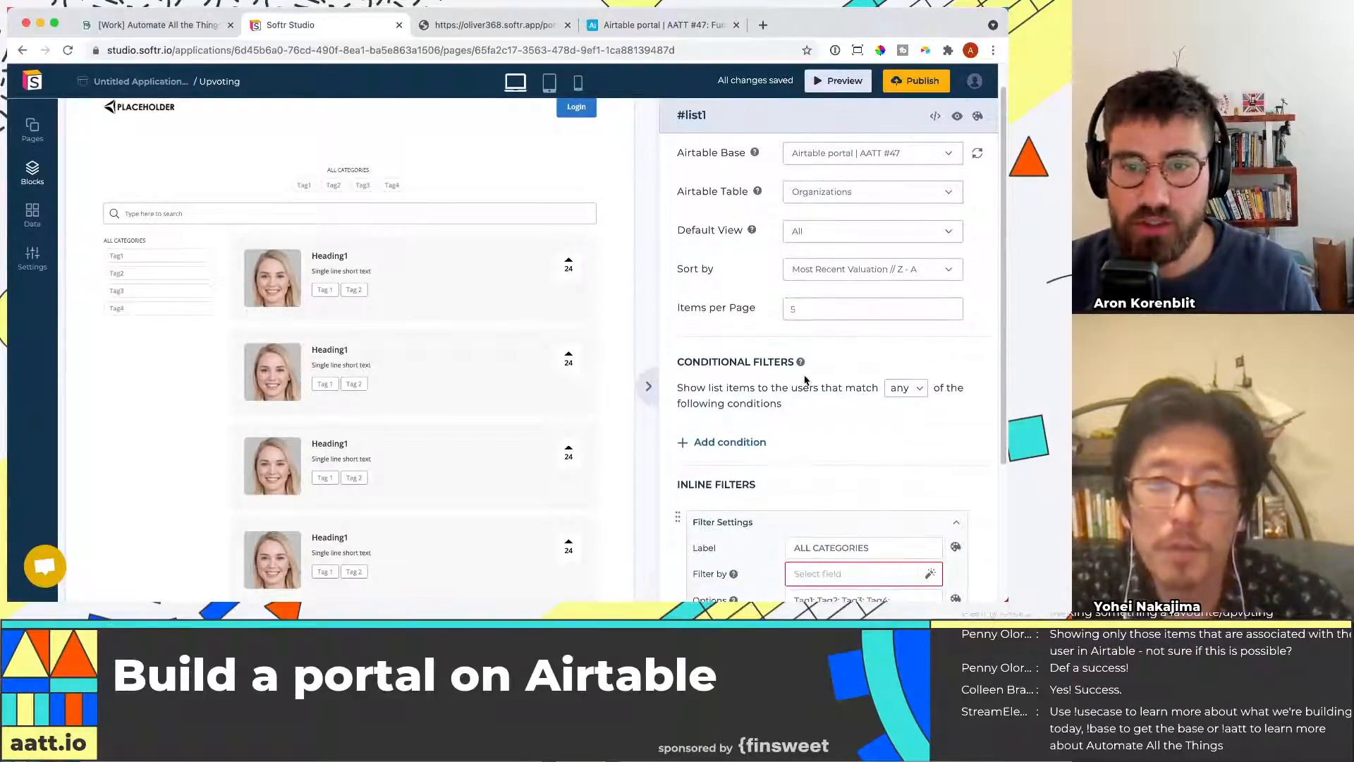
pyautogui.scroll(3, 875, 406)
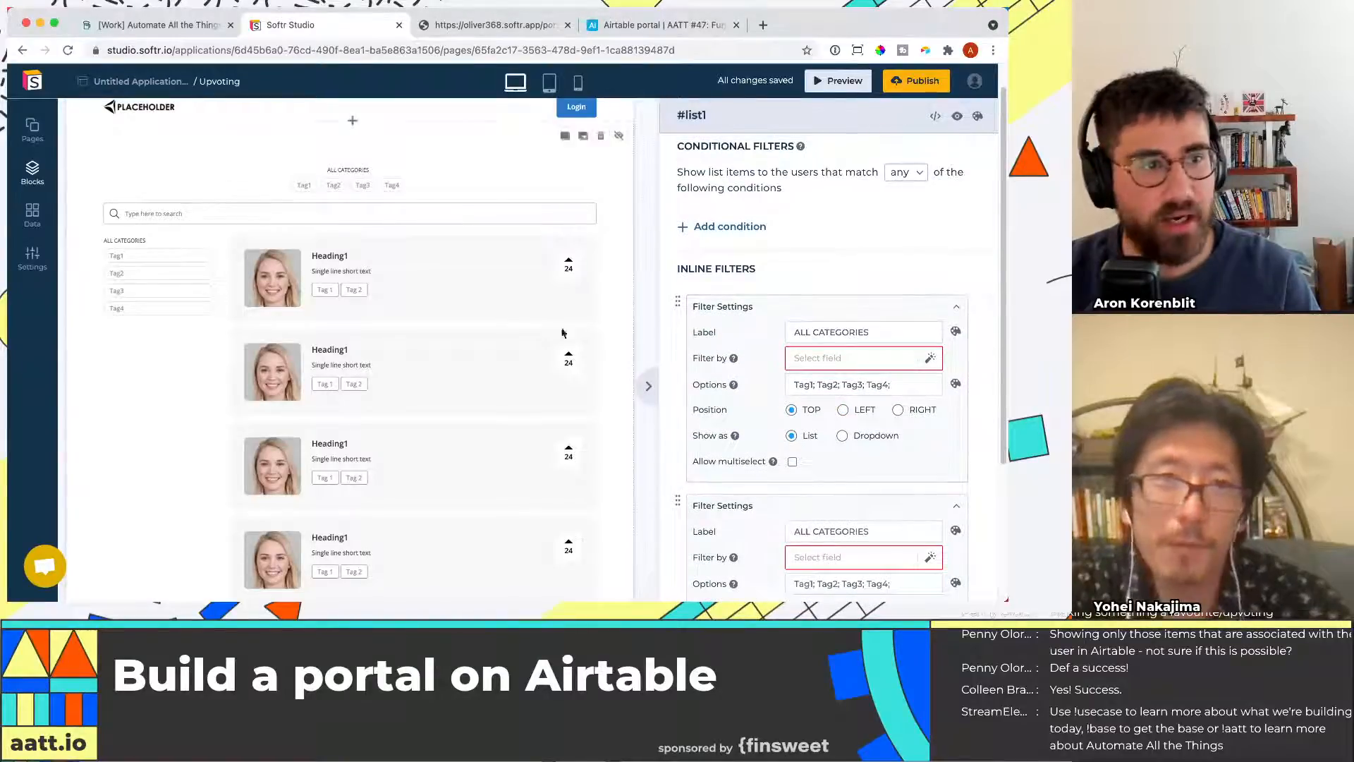
pyautogui.click(983, 303)
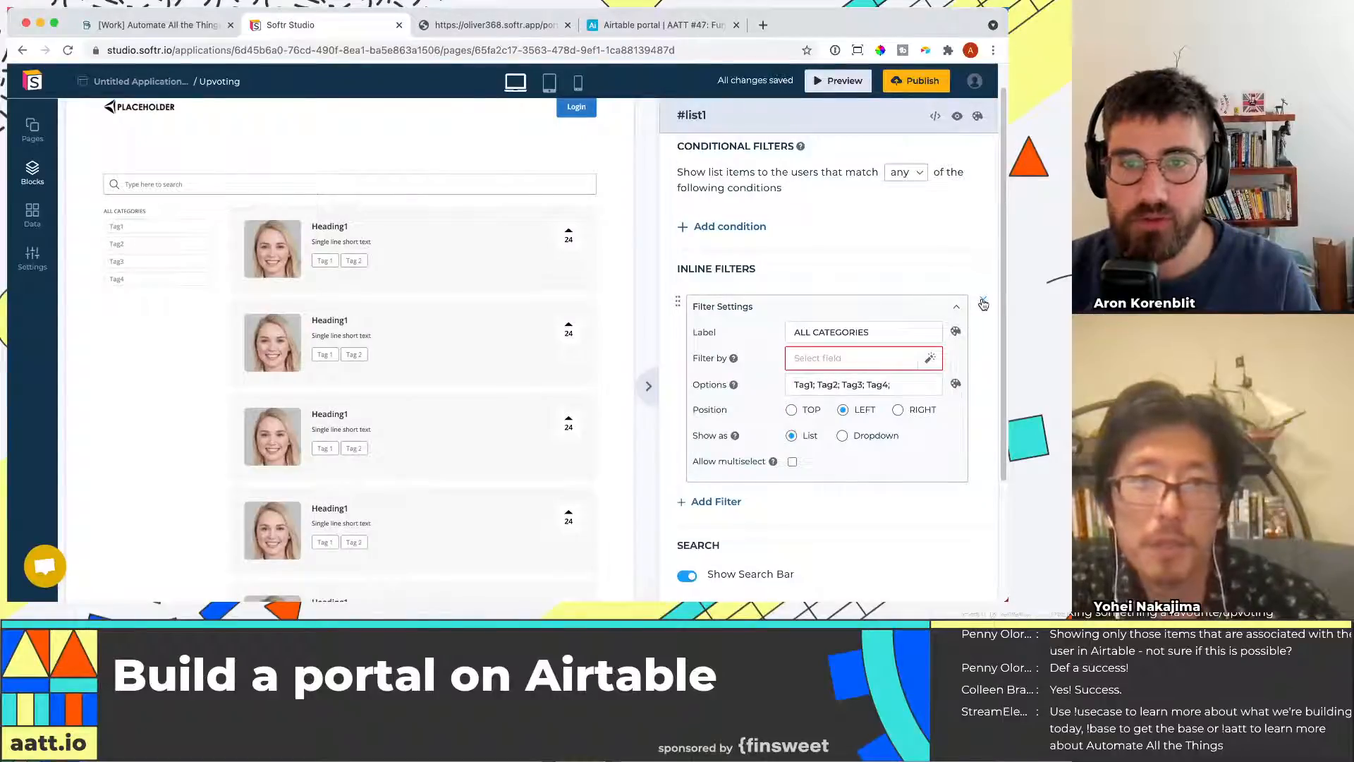
pyautogui.click(984, 303)
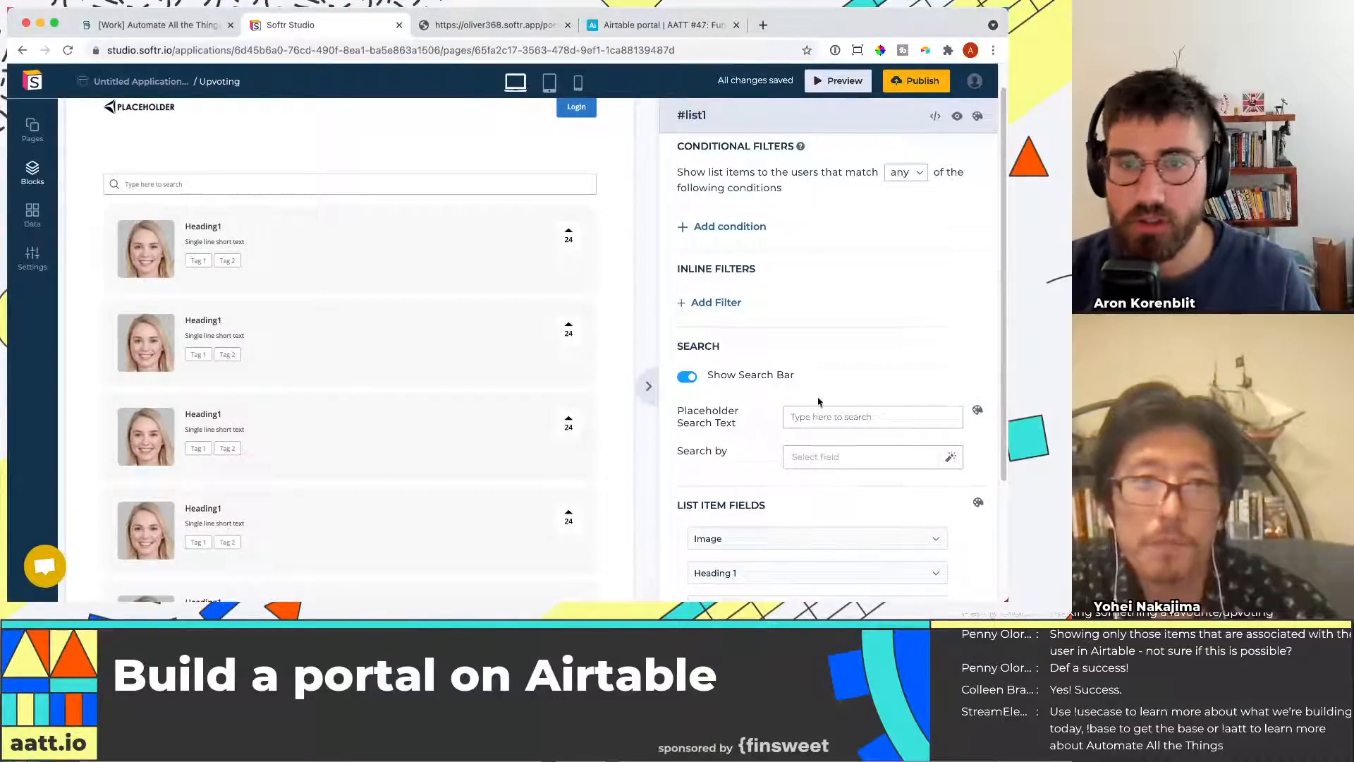
# Expand the Upvote list item field's settings and open its content field selector
pyautogui.scroll(-1, 871, 385)
pyautogui.scroll(-7, 735, 250)
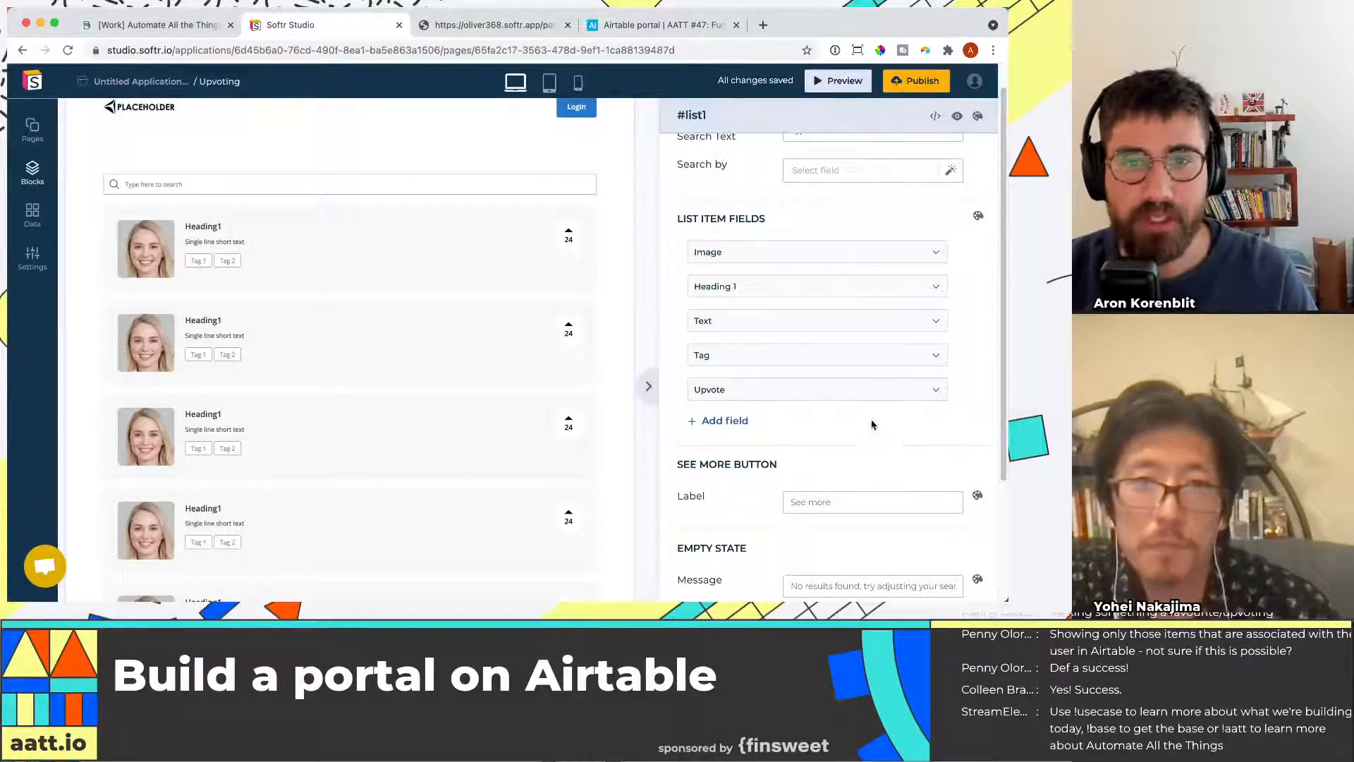
pyautogui.scroll(-2, 771, 459)
pyautogui.click(709, 317)
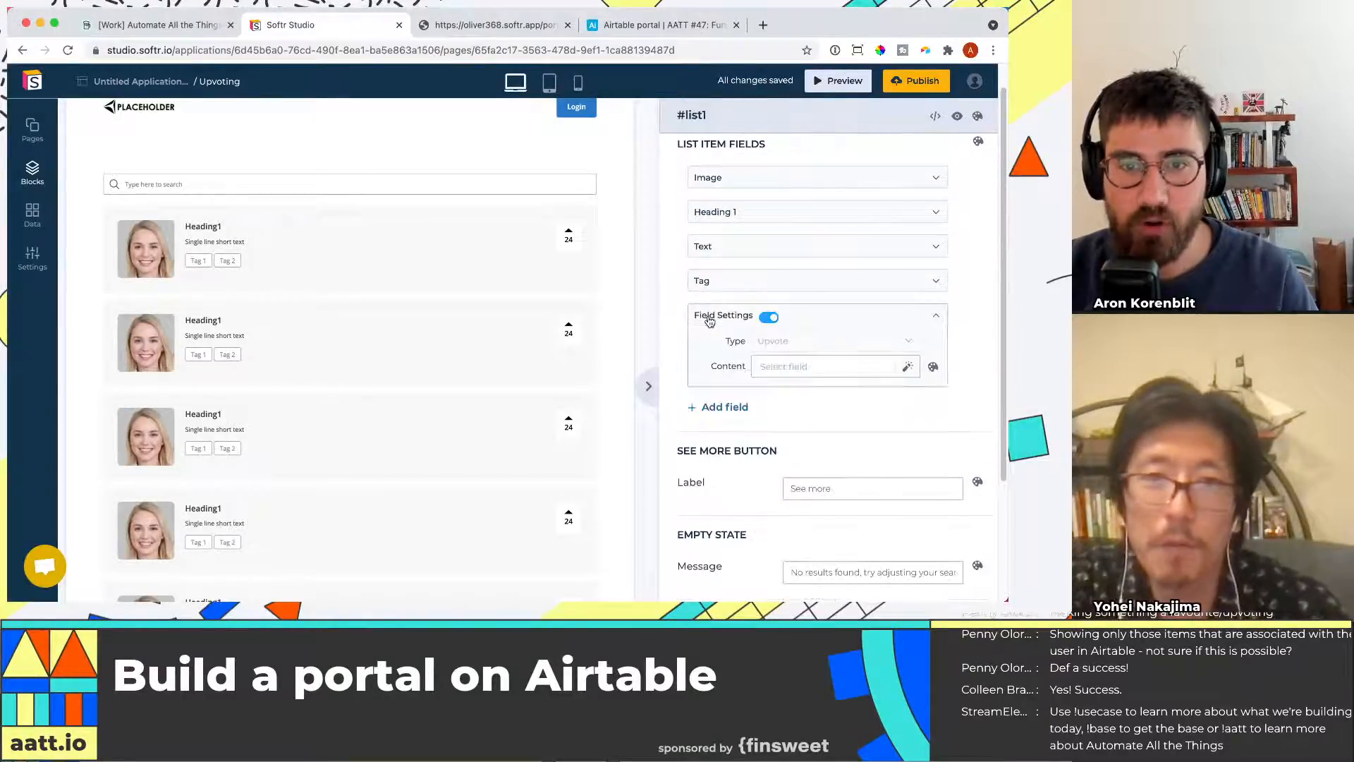
pyautogui.click(789, 367)
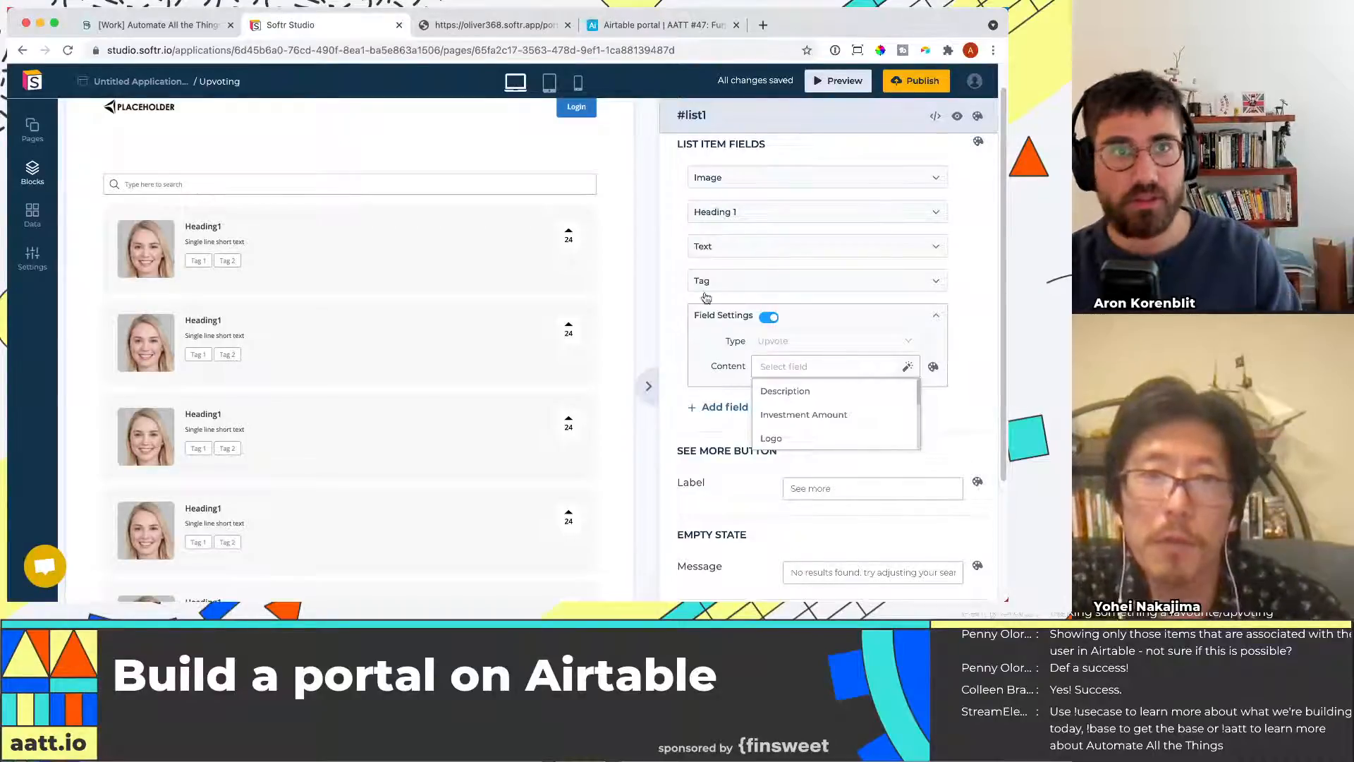
# Switch to Airtable and add an Upvotes number field with Integer format to the Organizations table
pyautogui.click(614, 25)
pyautogui.click(165, 108)
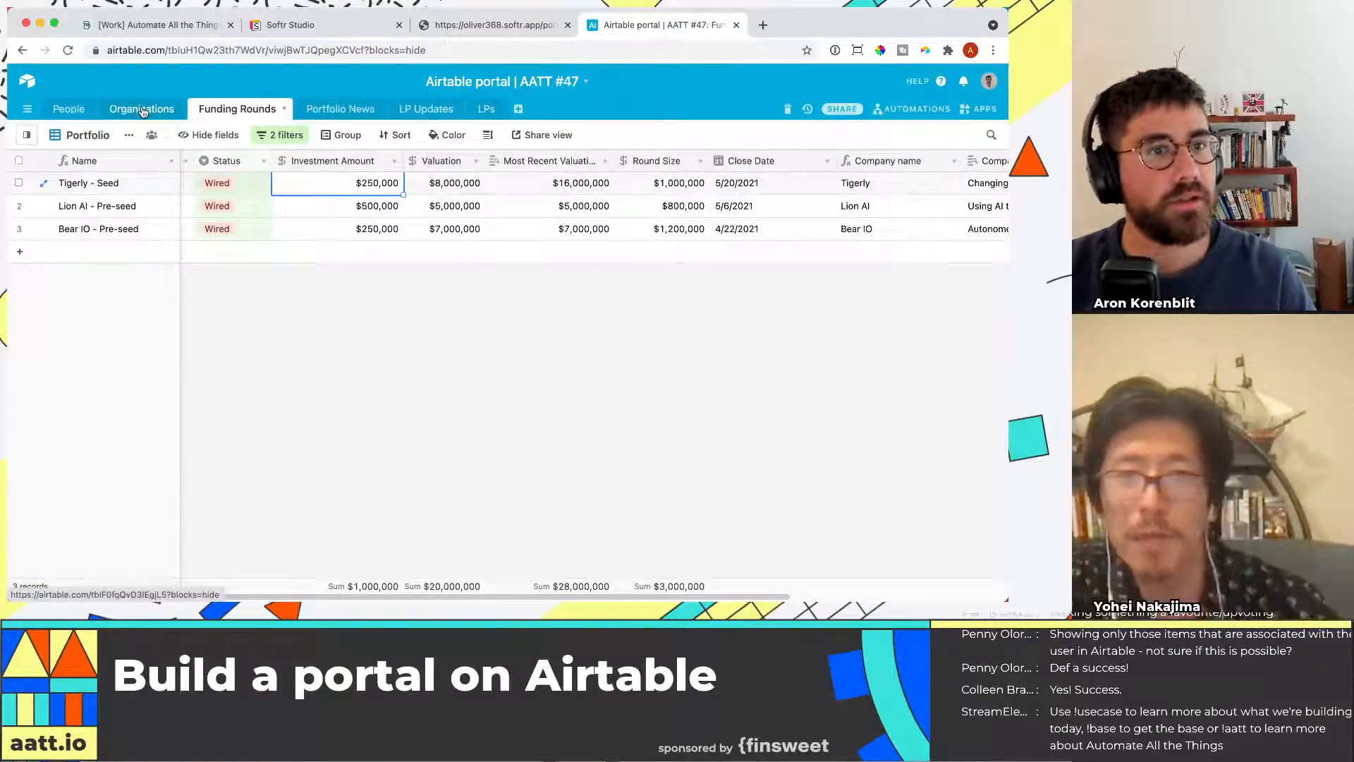
pyautogui.click(586, 162)
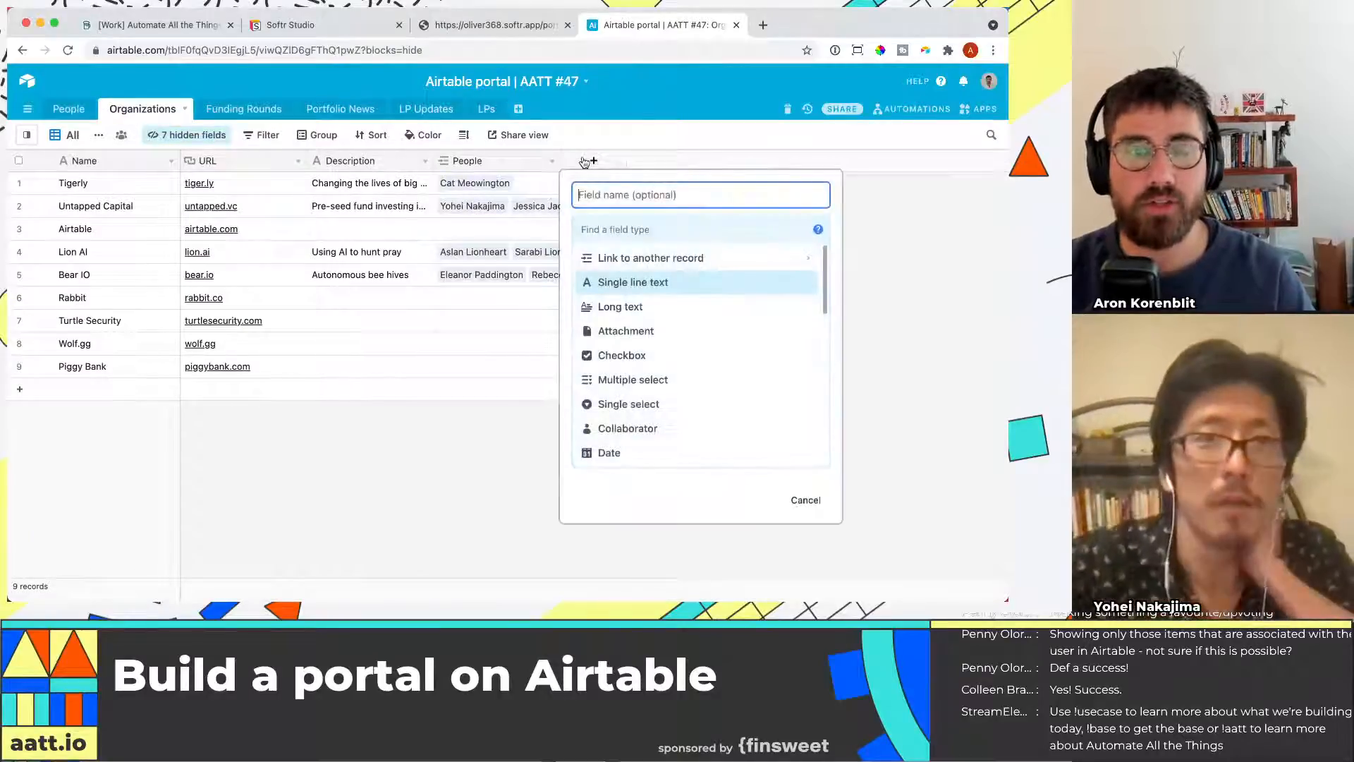
pyautogui.write('Upvotes')
pyautogui.click(759, 223)
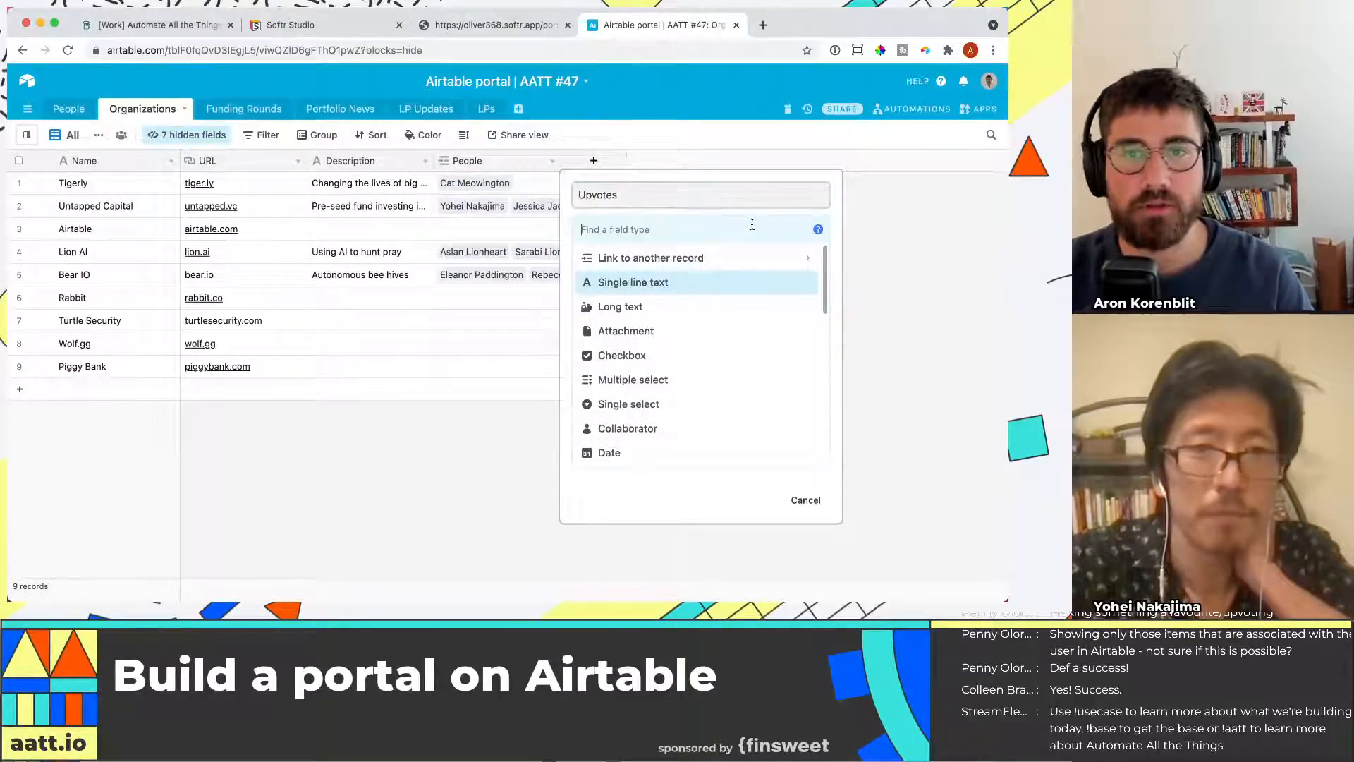
pyautogui.write('number')
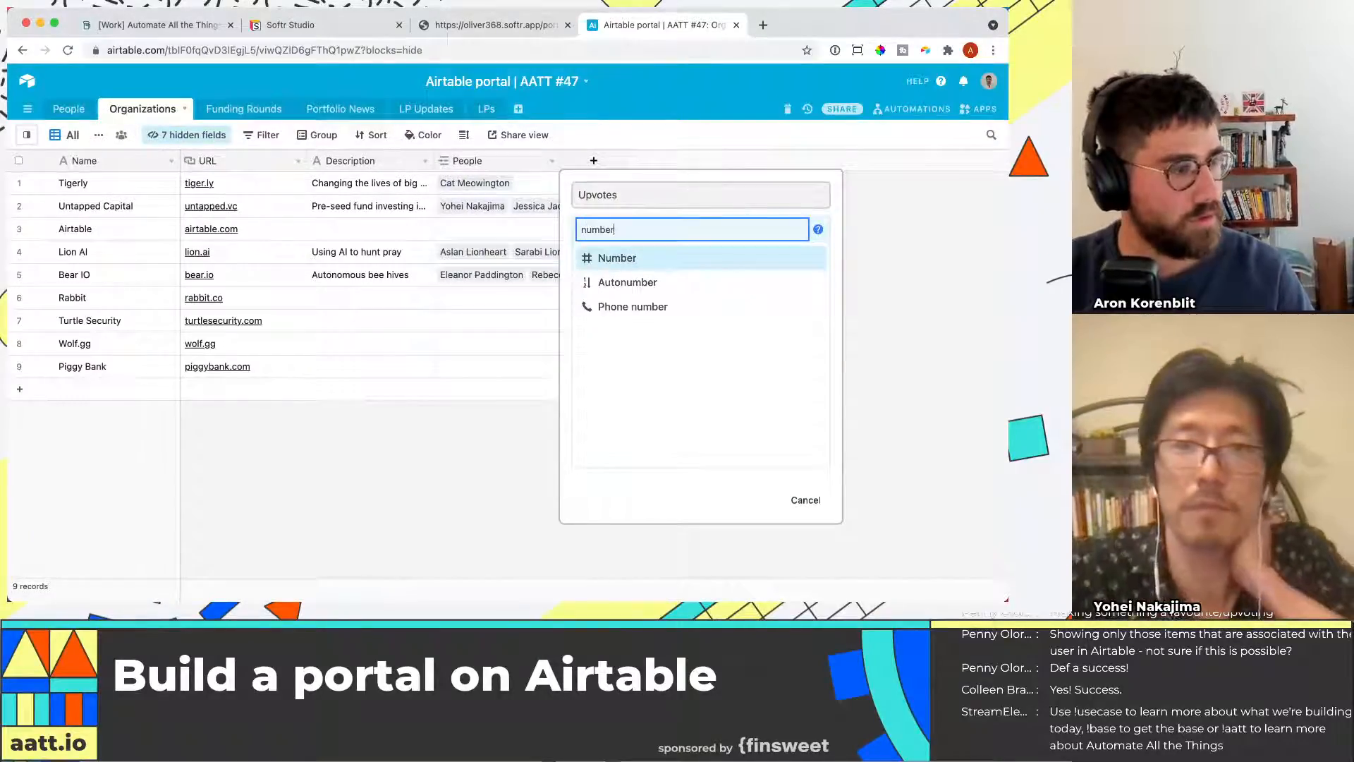
pyautogui.click(726, 257)
pyautogui.click(652, 338)
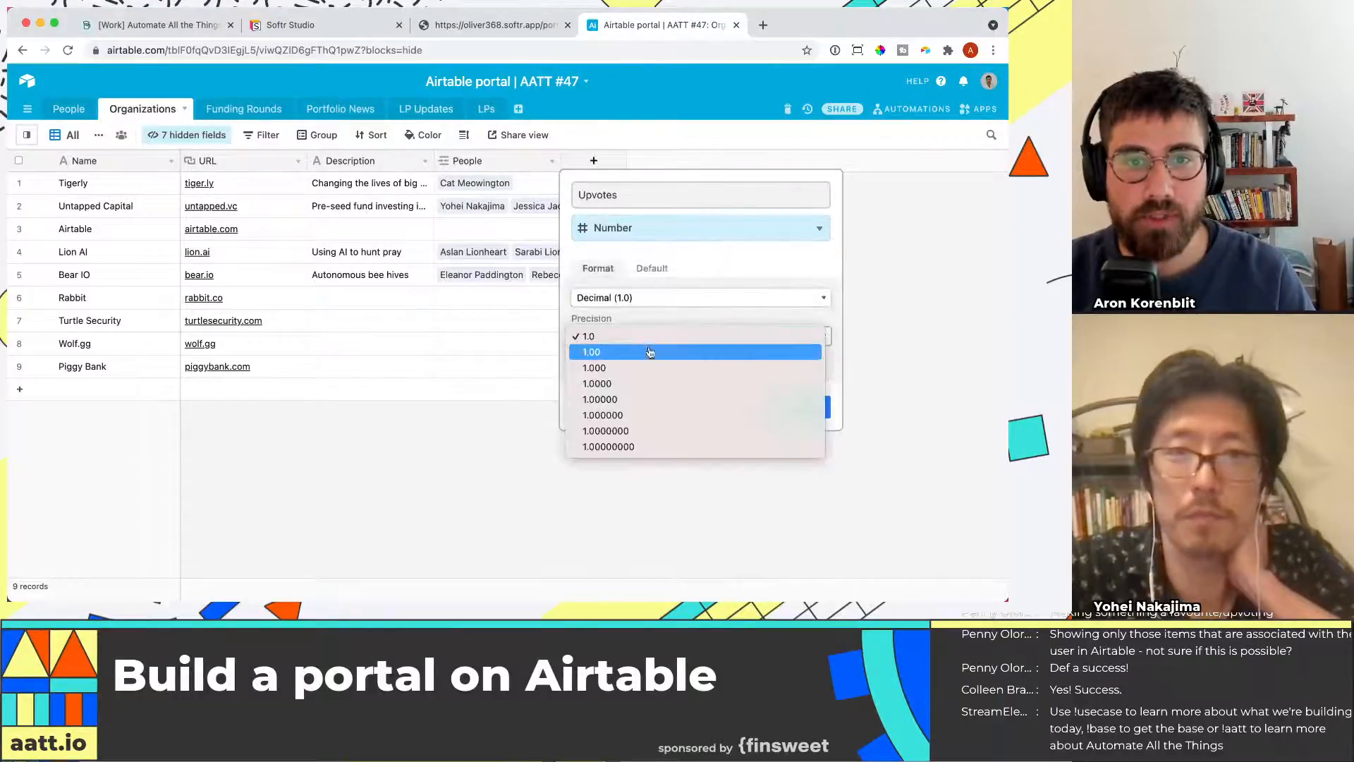
pyautogui.click(643, 303)
pyautogui.click(628, 299)
pyautogui.press('Return')
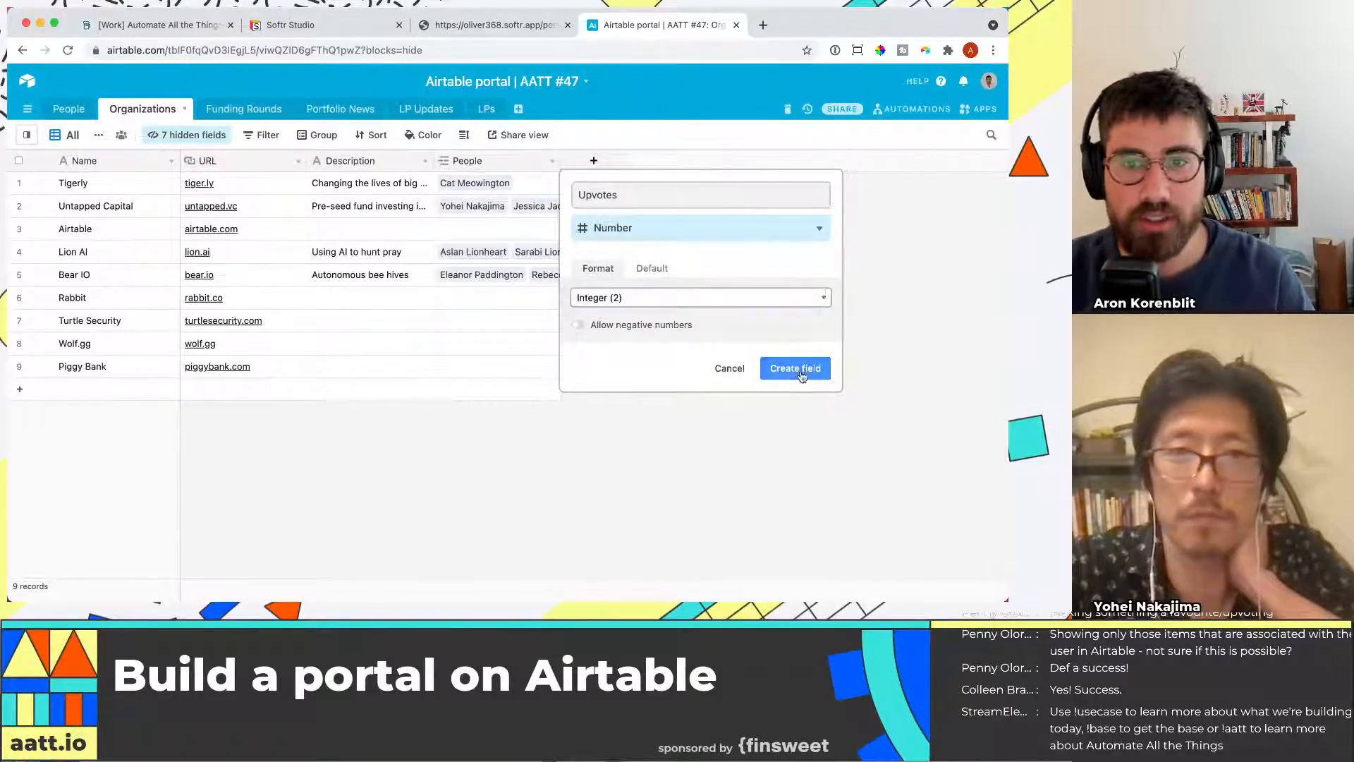
pyautogui.click(797, 370)
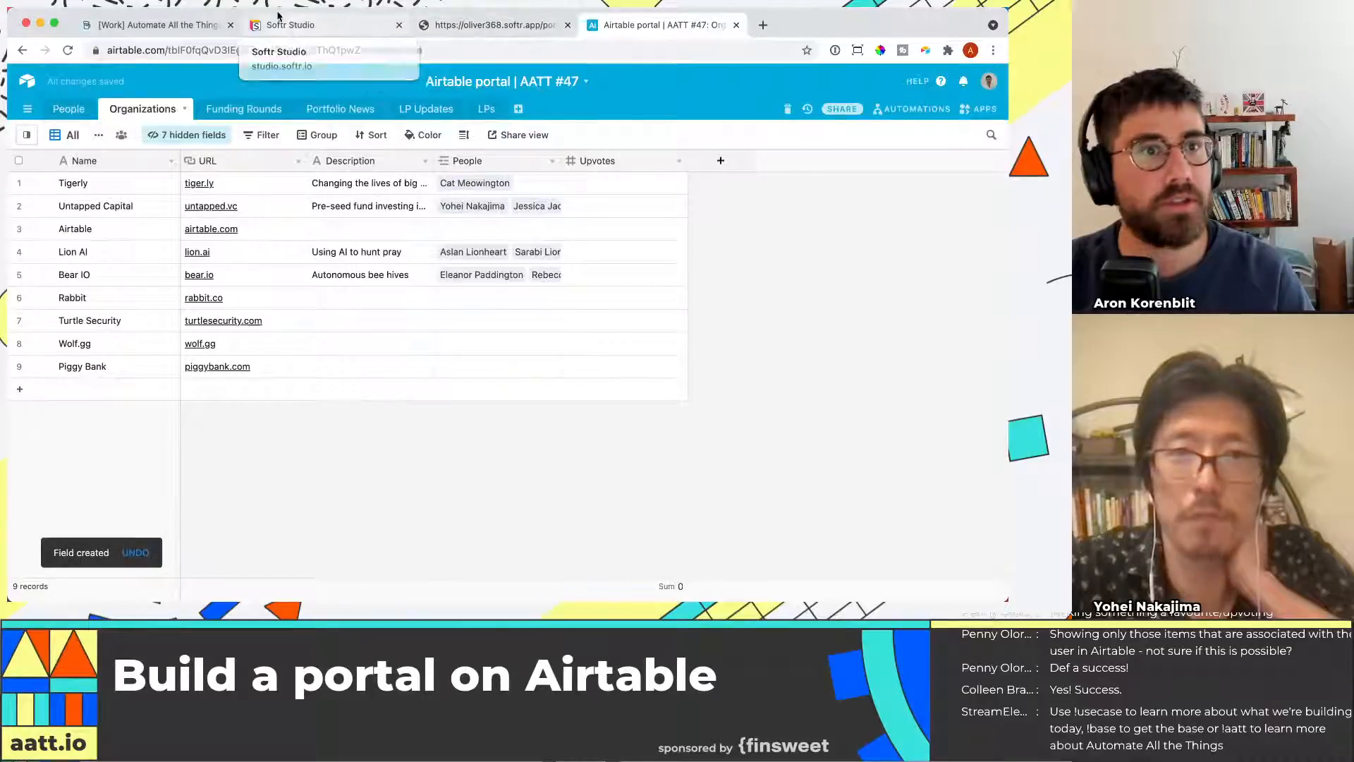
# Set the Upvote list item field's content to the Upvotes field
pyautogui.click(297, 25)
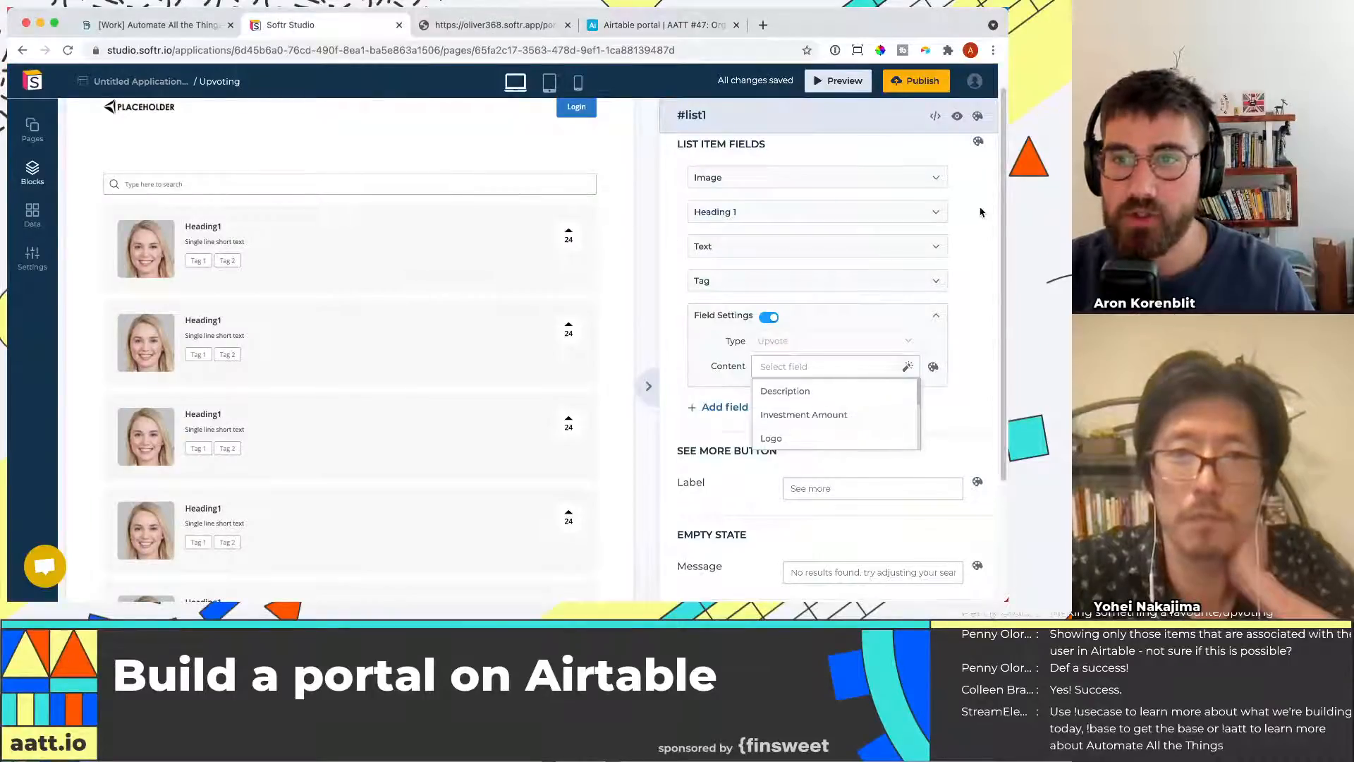
pyautogui.scroll(10, 981, 213)
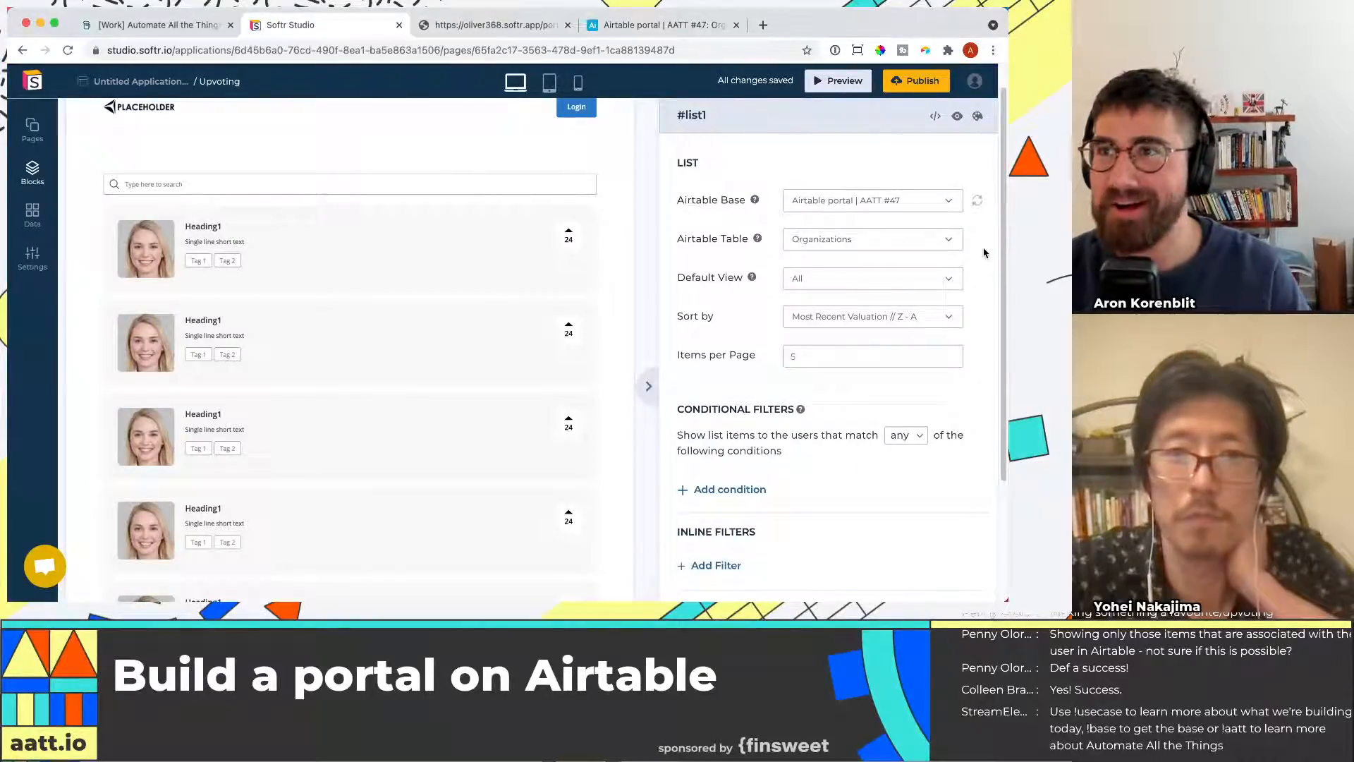
pyautogui.scroll(-5, 959, 297)
pyautogui.scroll(-3, 917, 360)
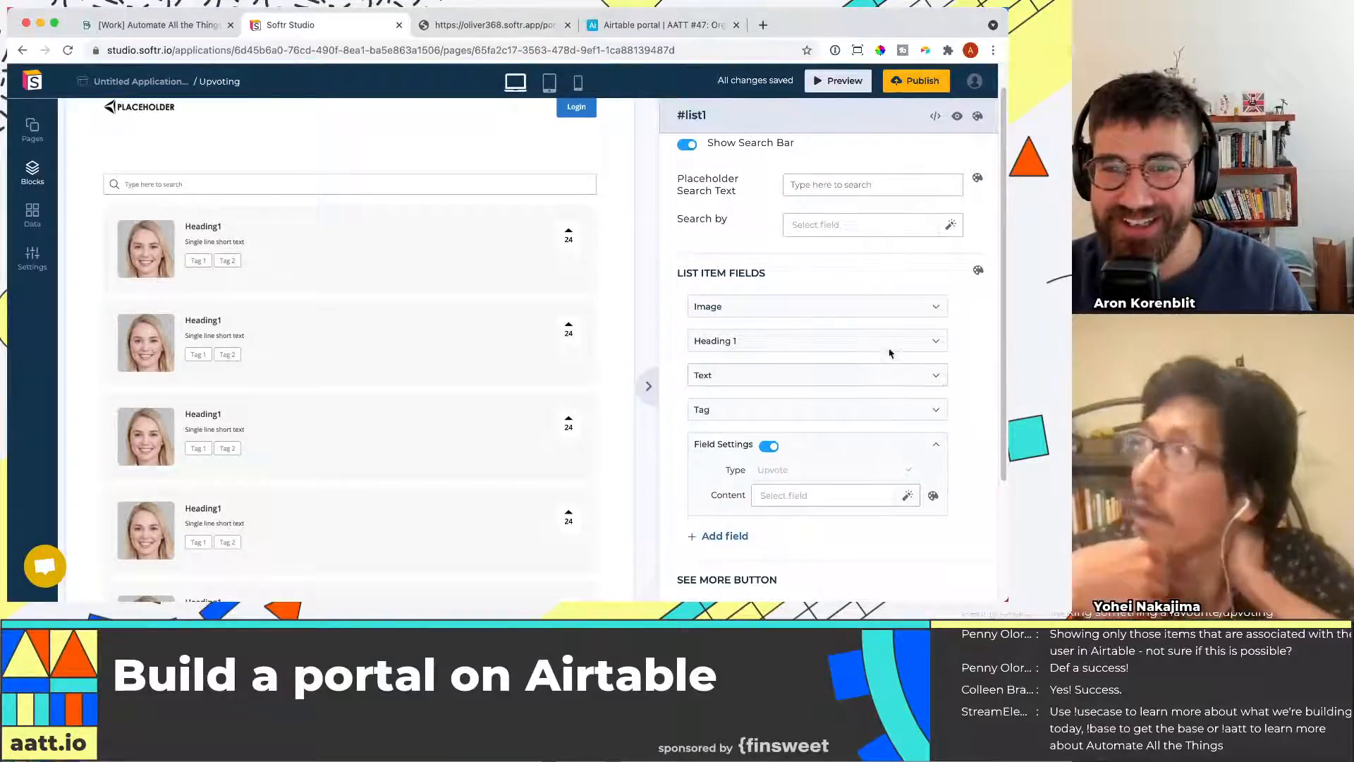
pyautogui.scroll(-1, 910, 423)
pyautogui.scroll(-1, 921, 395)
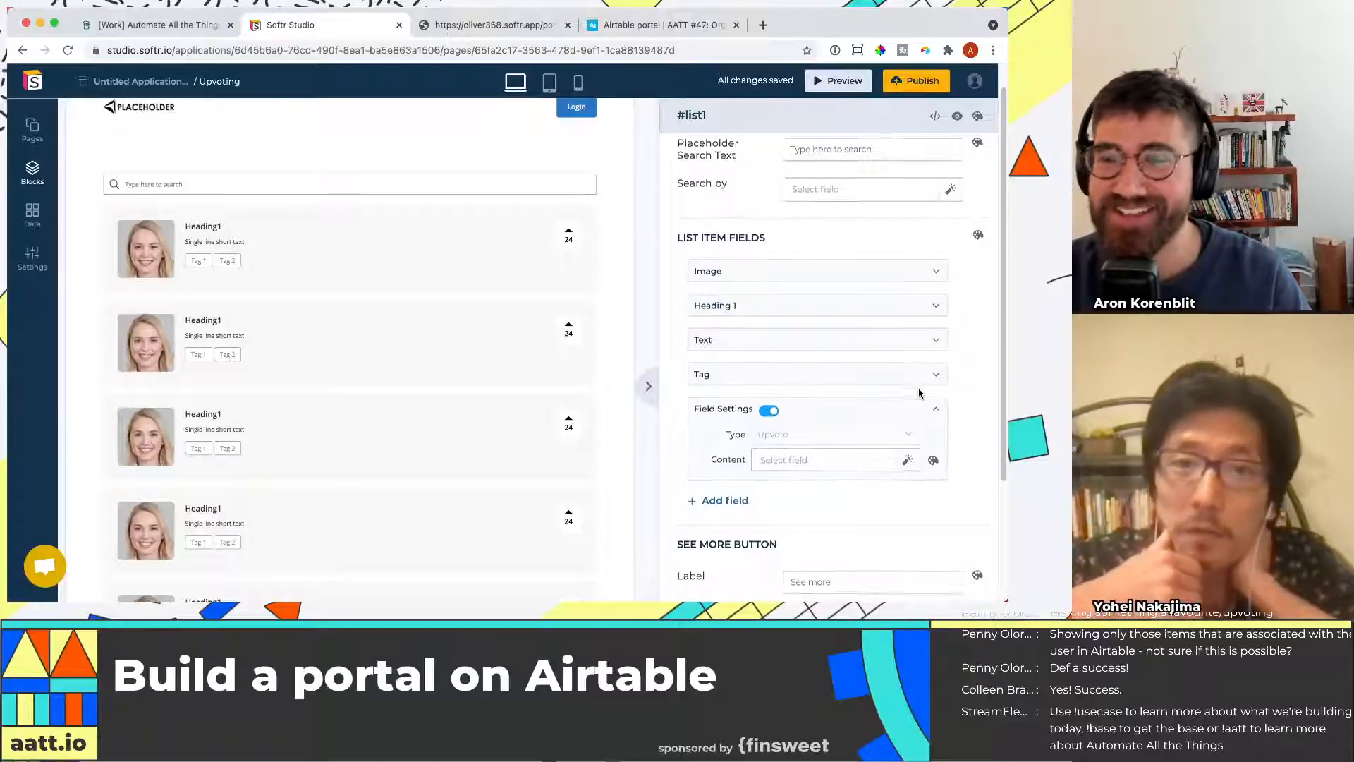
pyautogui.click(866, 447)
pyautogui.scroll(-3, 933, 444)
pyautogui.scroll(-1, 886, 311)
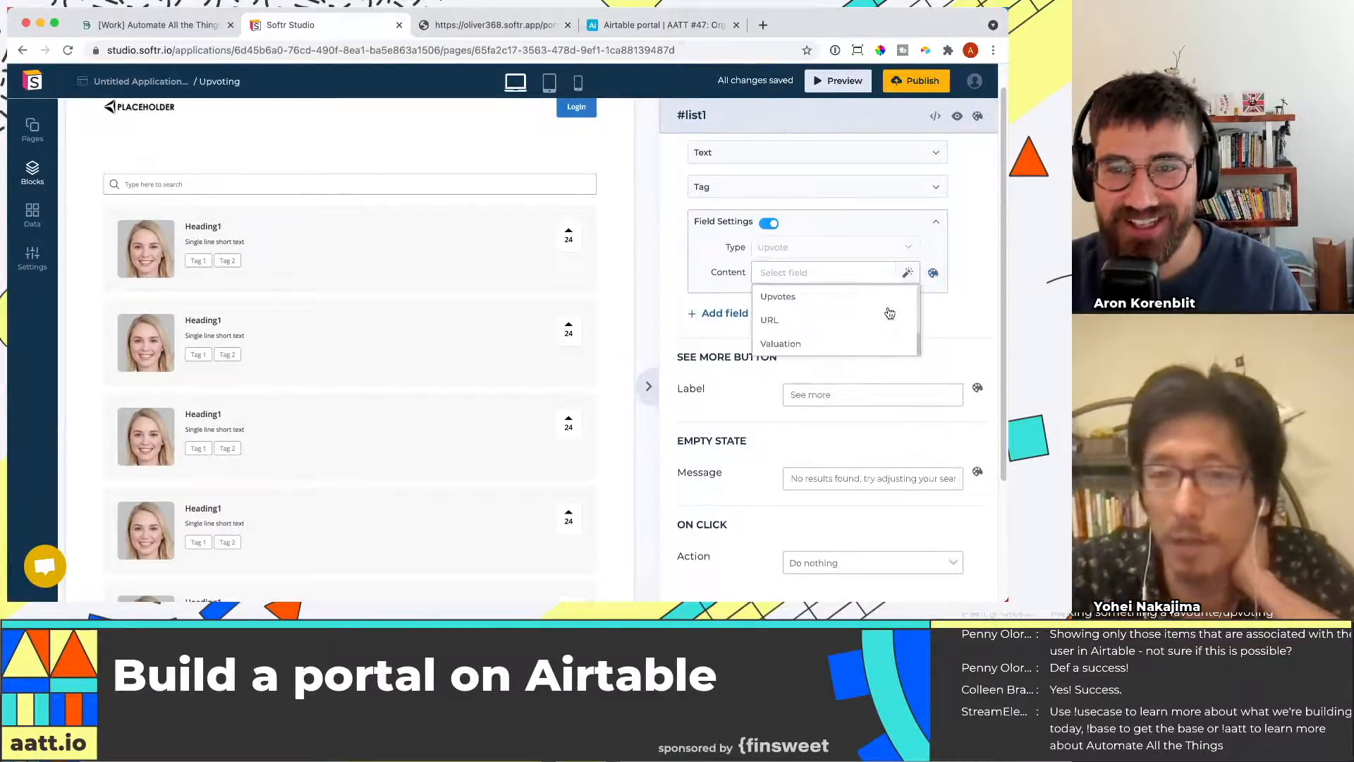
pyautogui.scroll(-3, 869, 331)
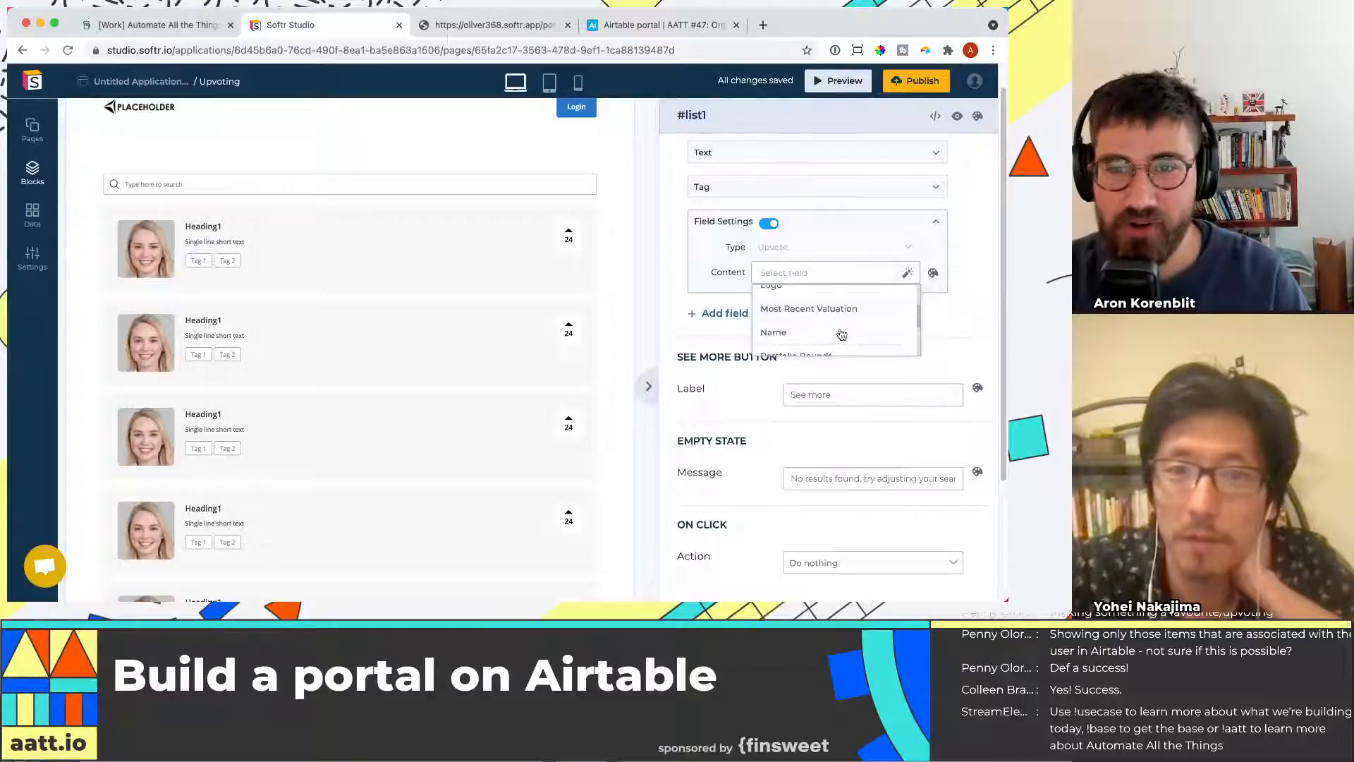
pyautogui.click(837, 341)
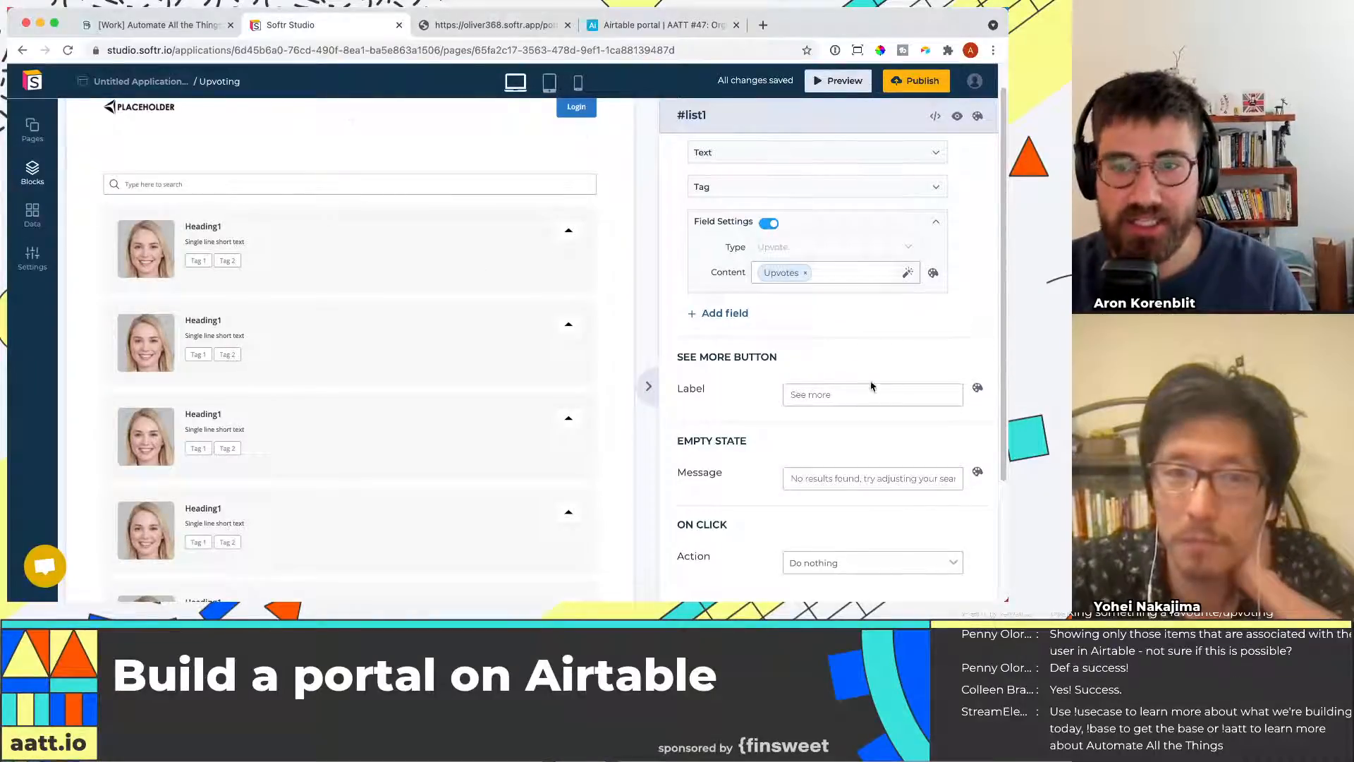
# Fill the Upvotes column in the Airtable Organizations table with 0 for every record
pyautogui.scroll(-1, 875, 381)
pyautogui.click(592, 30)
pyautogui.click(625, 162)
pyautogui.write('=')
pyautogui.write('0')
pyautogui.press('Return')
pyautogui.press('Up')
pyautogui.press('super+c')
pyautogui.click(625, 161)
pyautogui.press('super+v')
pyautogui.click(455, 26)
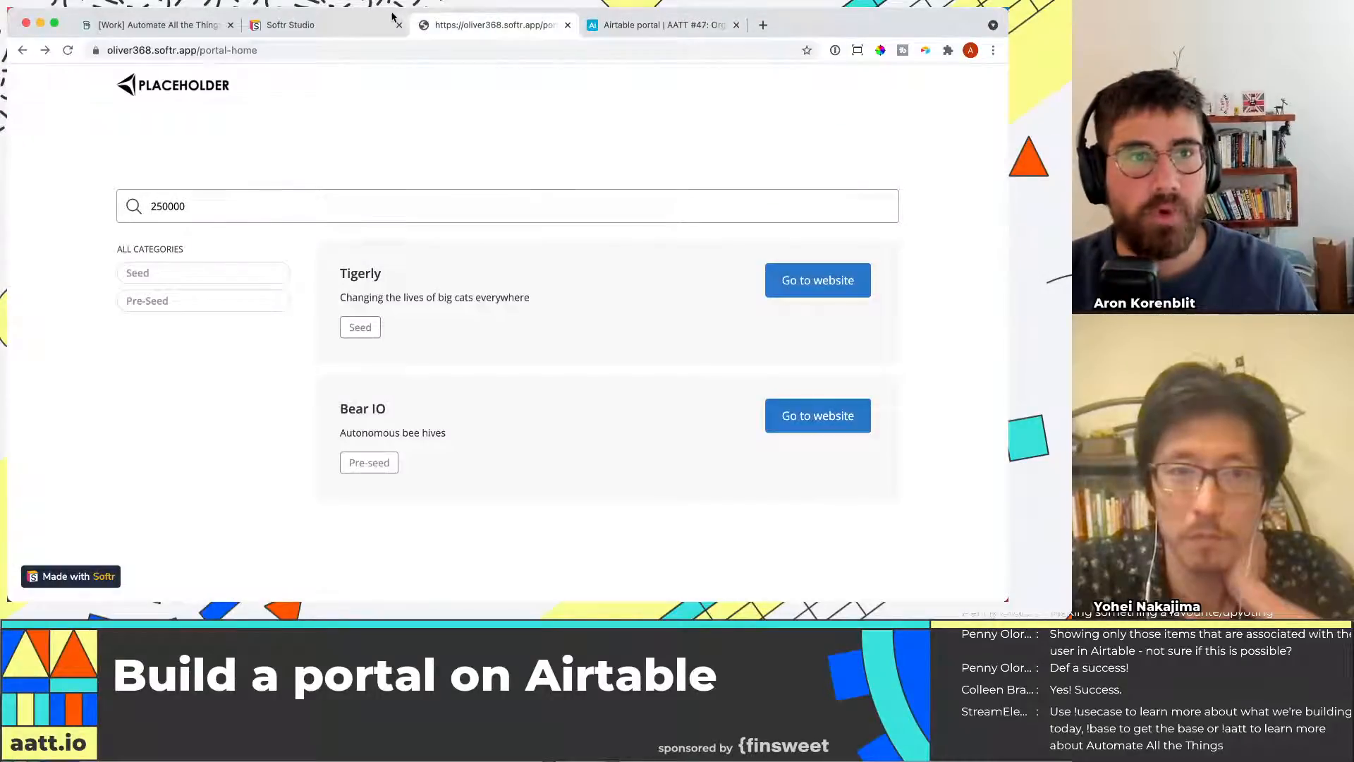
pyautogui.click(318, 24)
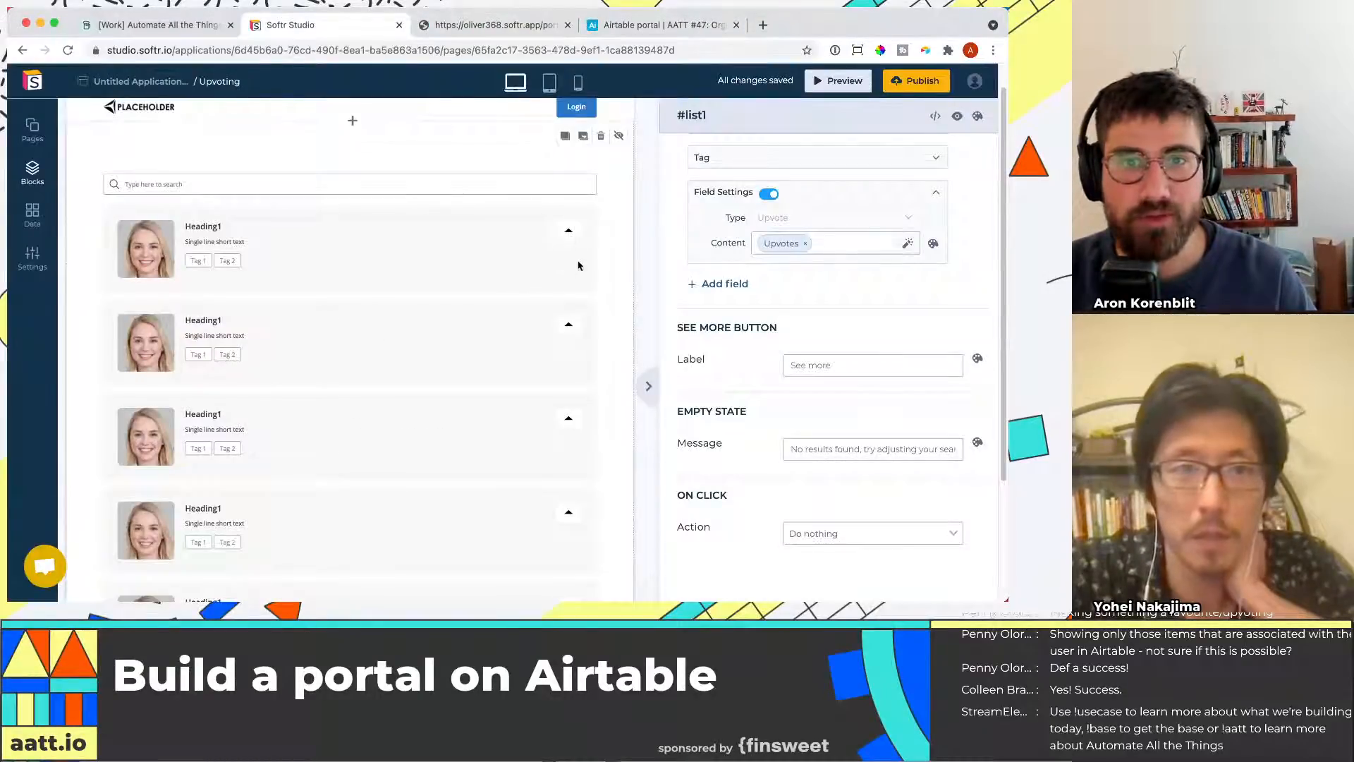
pyautogui.scroll(-2, 878, 349)
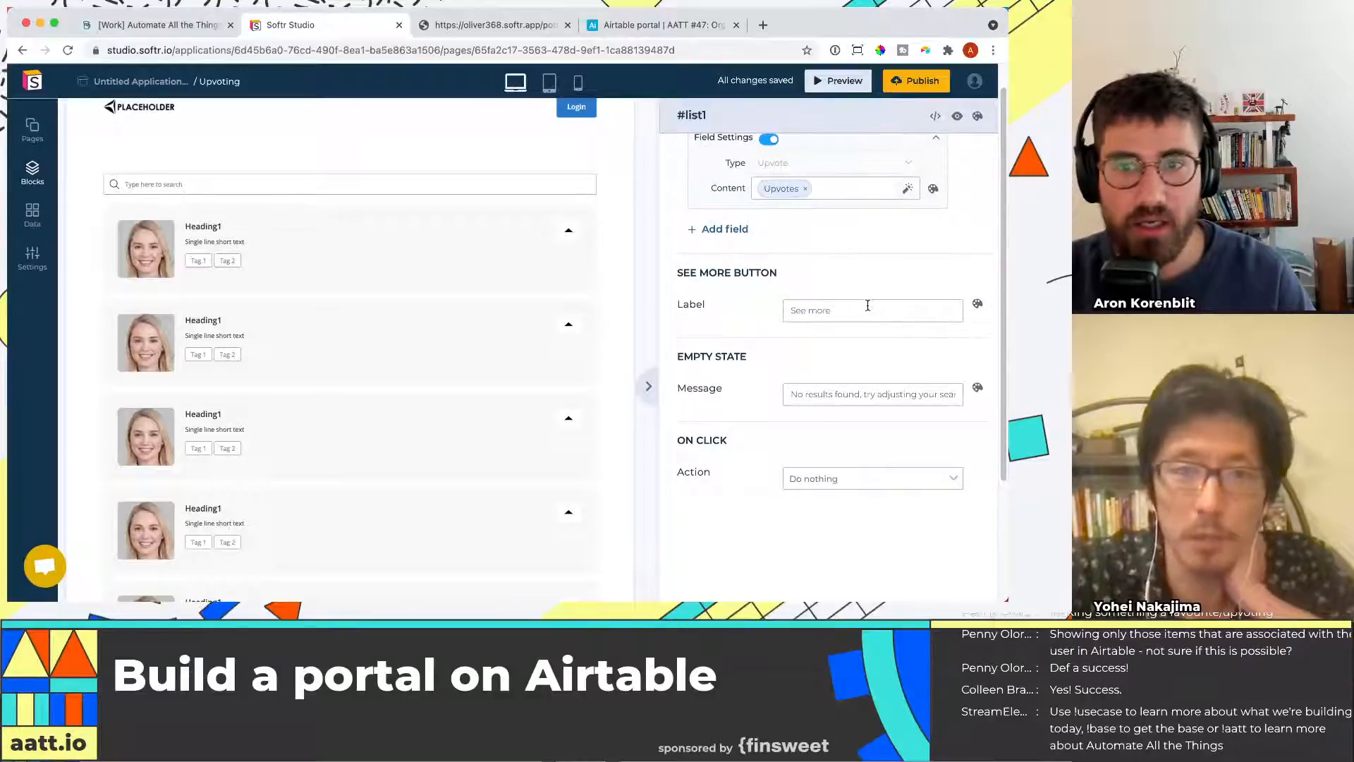
pyautogui.scroll(-1, 872, 329)
pyautogui.scroll(10, 929, 218)
pyautogui.scroll(6, 929, 218)
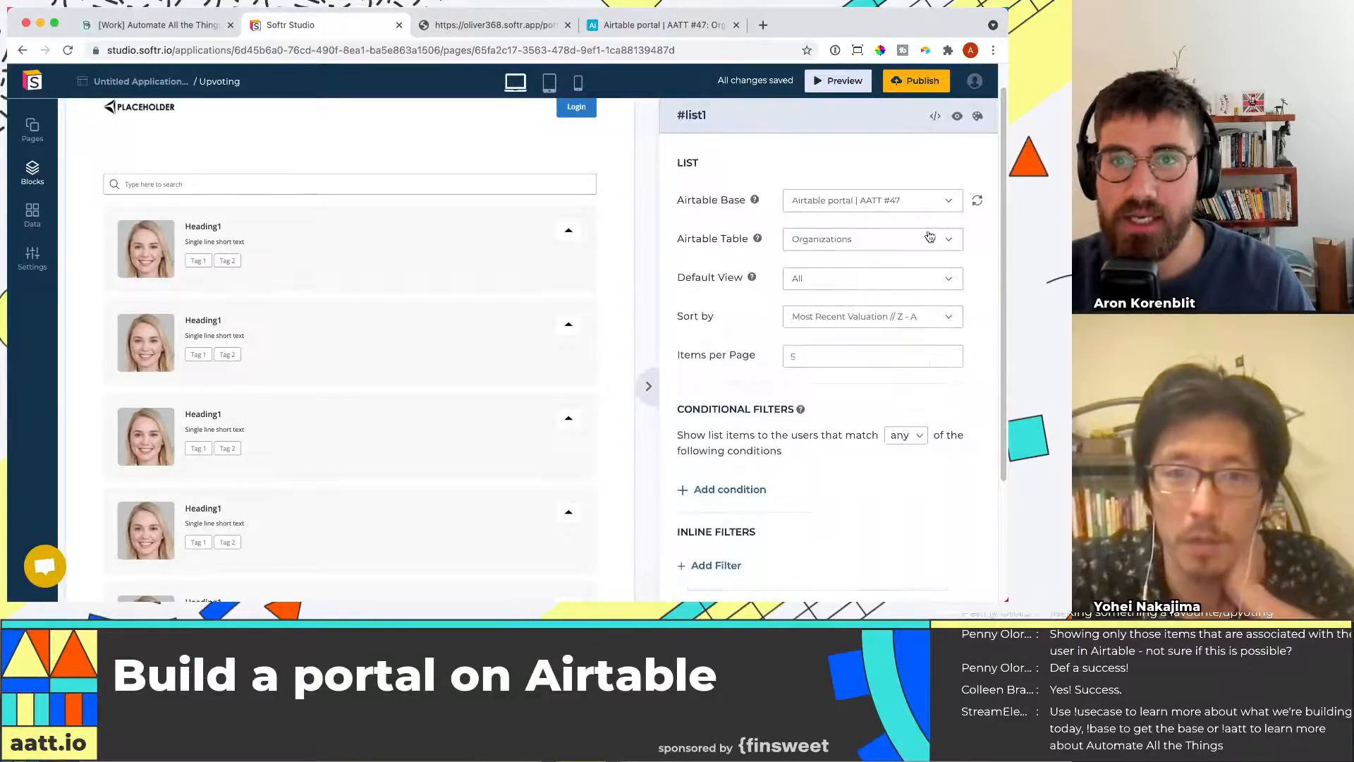
pyautogui.scroll(-12, 927, 232)
pyautogui.scroll(8, 896, 408)
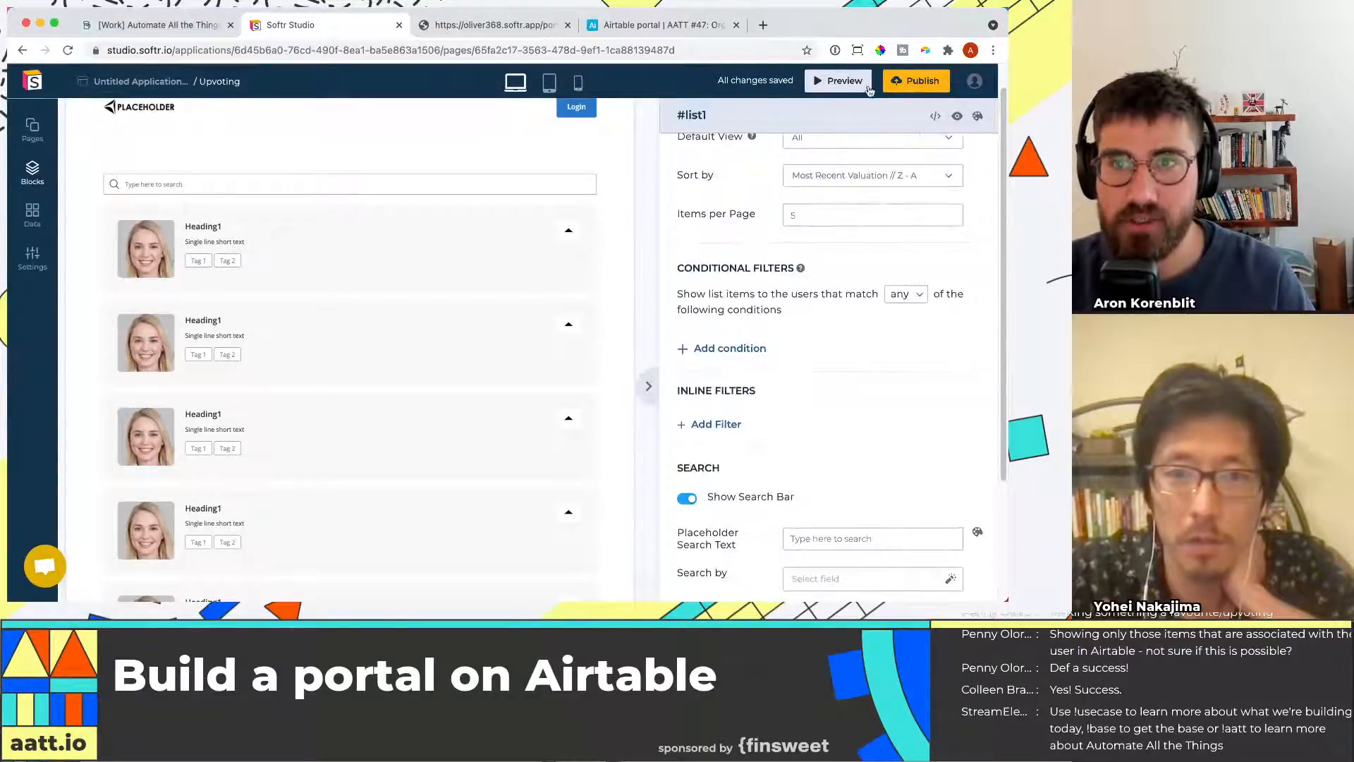
# Publish the application
pyautogui.click(911, 84)
pyautogui.click(879, 284)
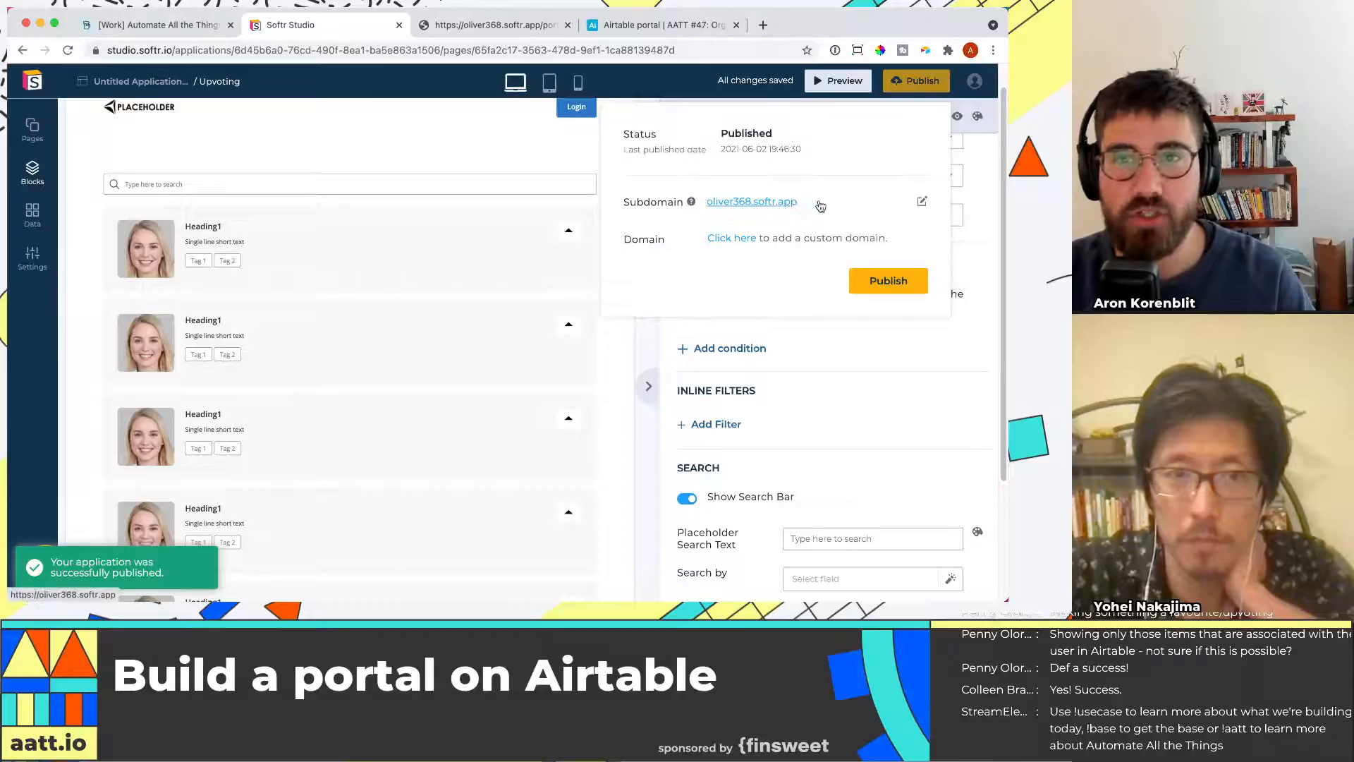
# Open the published subdomain and go to its /upvote address
pyautogui.click(796, 202)
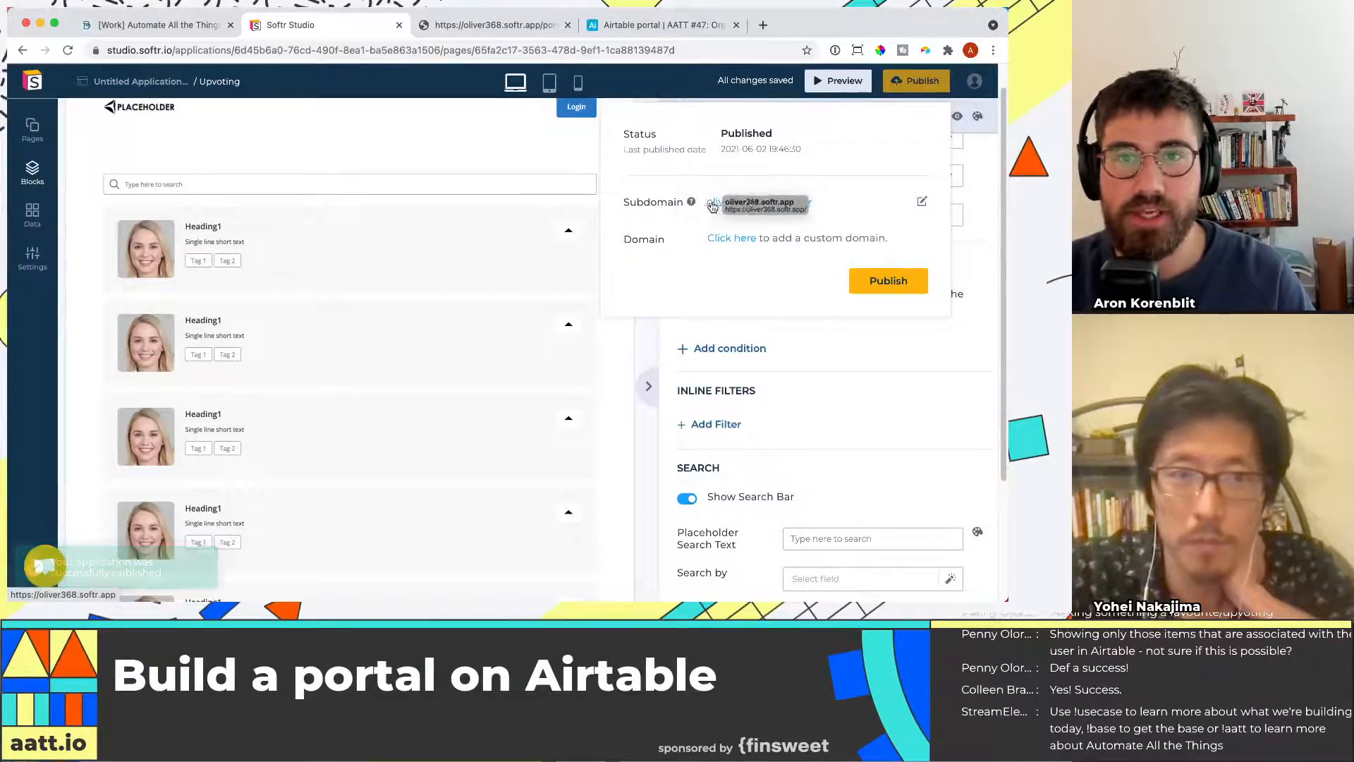
pyautogui.press('super+l')
pyautogui.press('Right')
pyautogui.write('/upda')
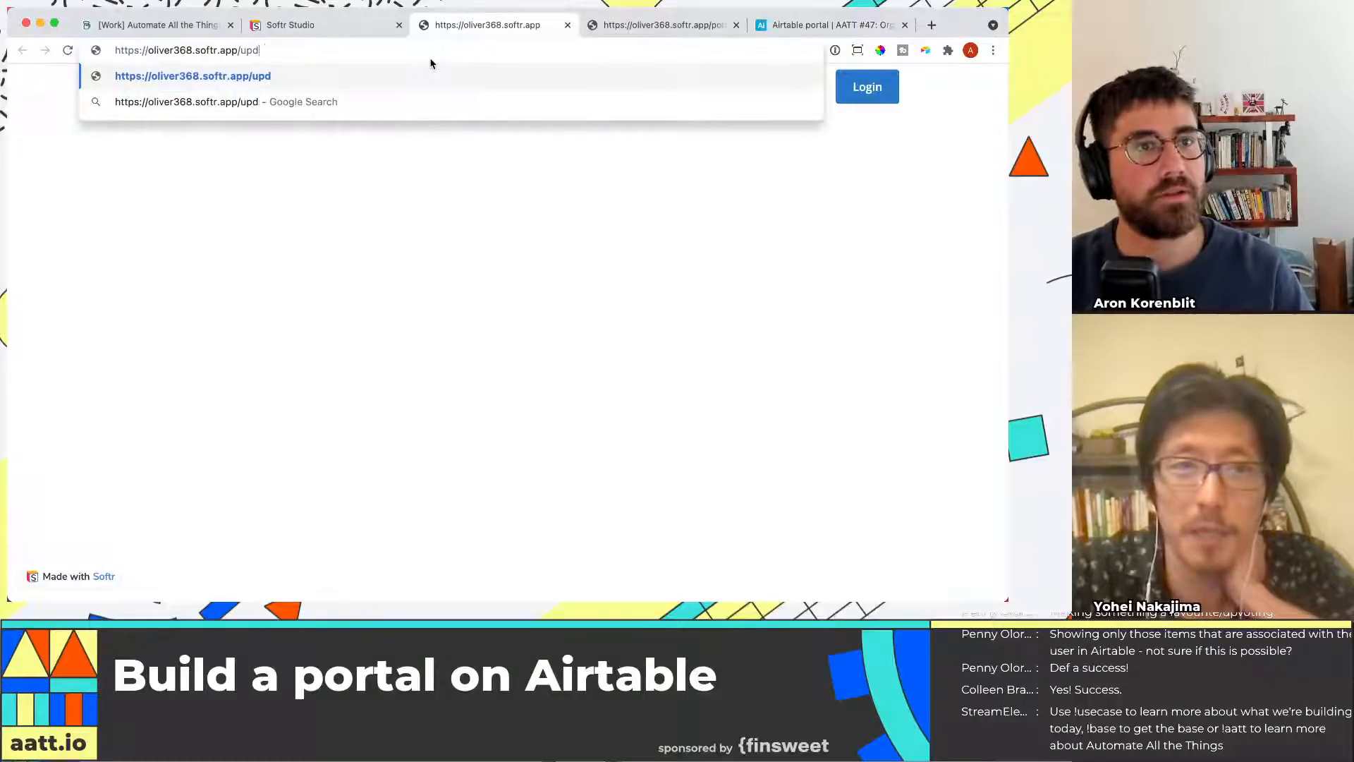
pyautogui.press('Return')
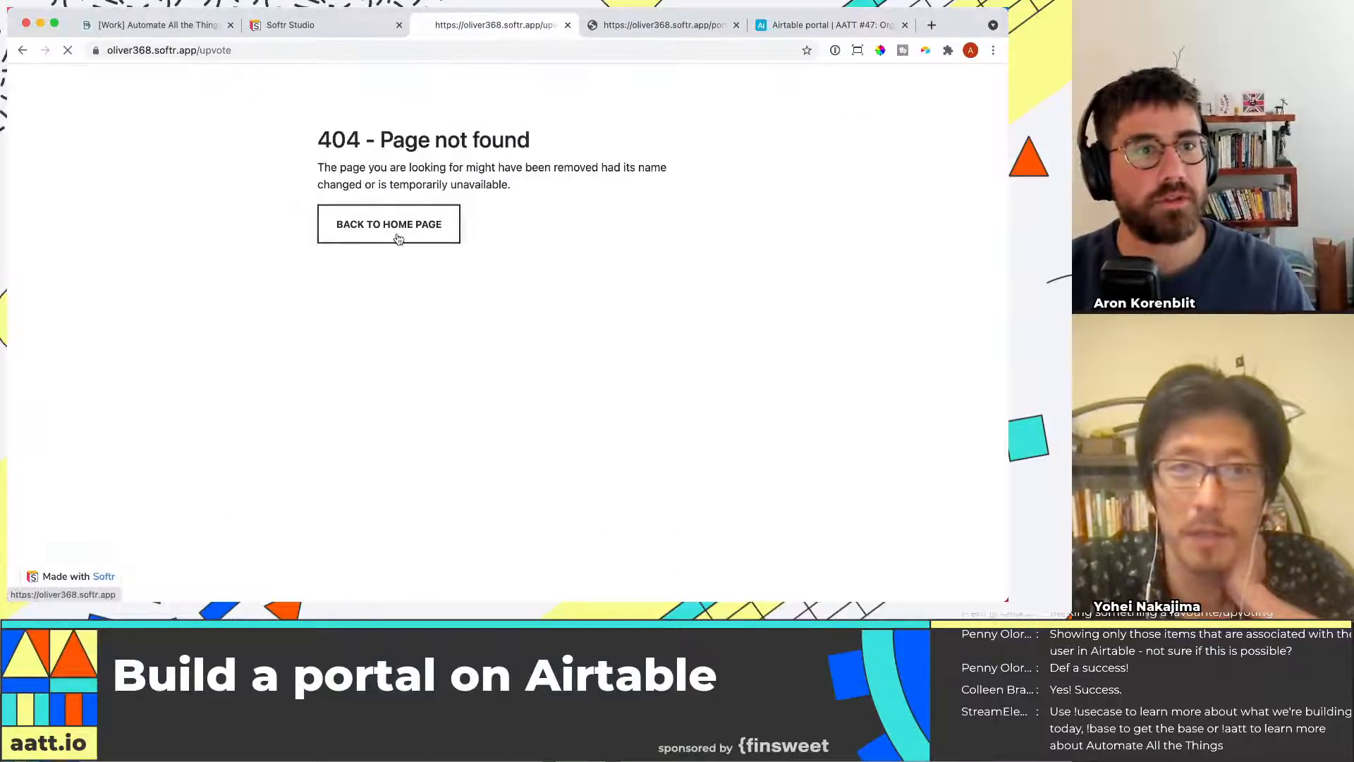
# Sign in to the portal with the account e-mail and password
pyautogui.click(394, 232)
pyautogui.click(865, 85)
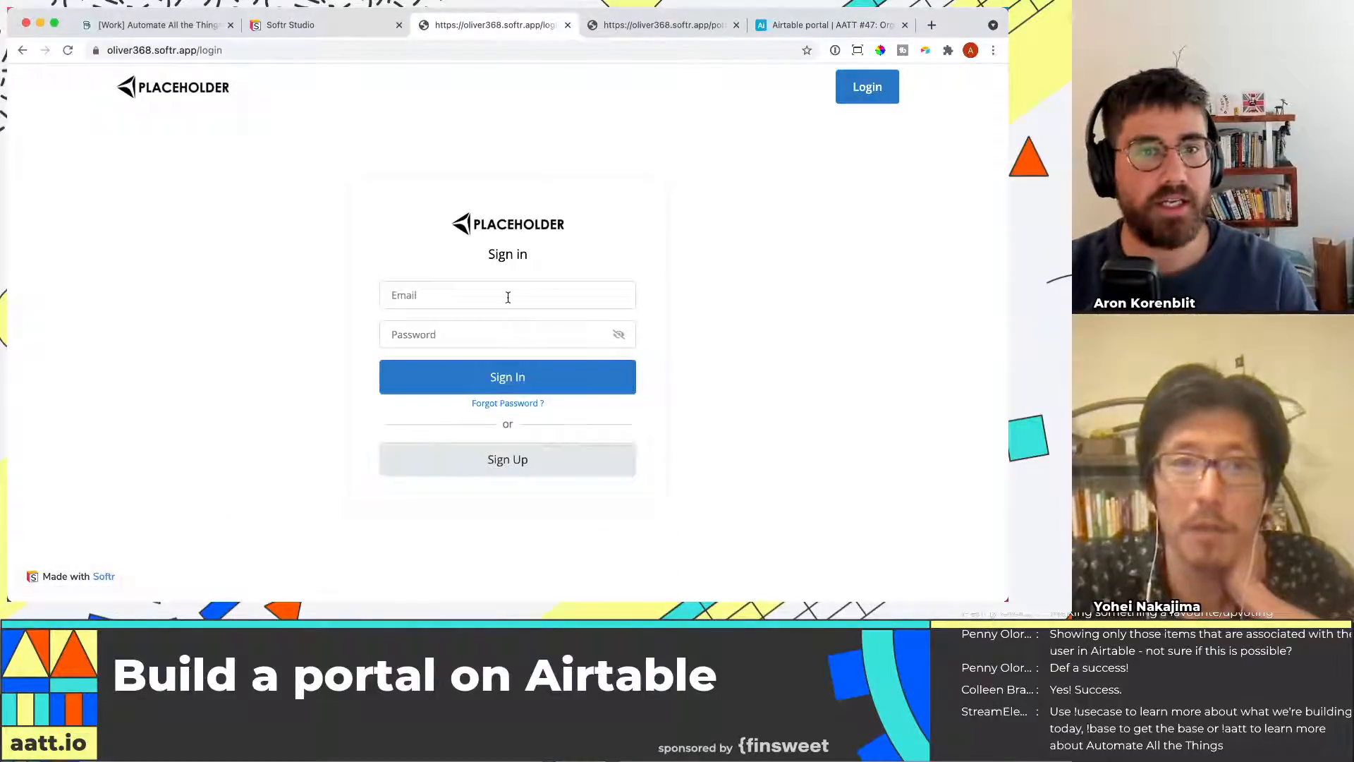
pyautogui.press('Tab')
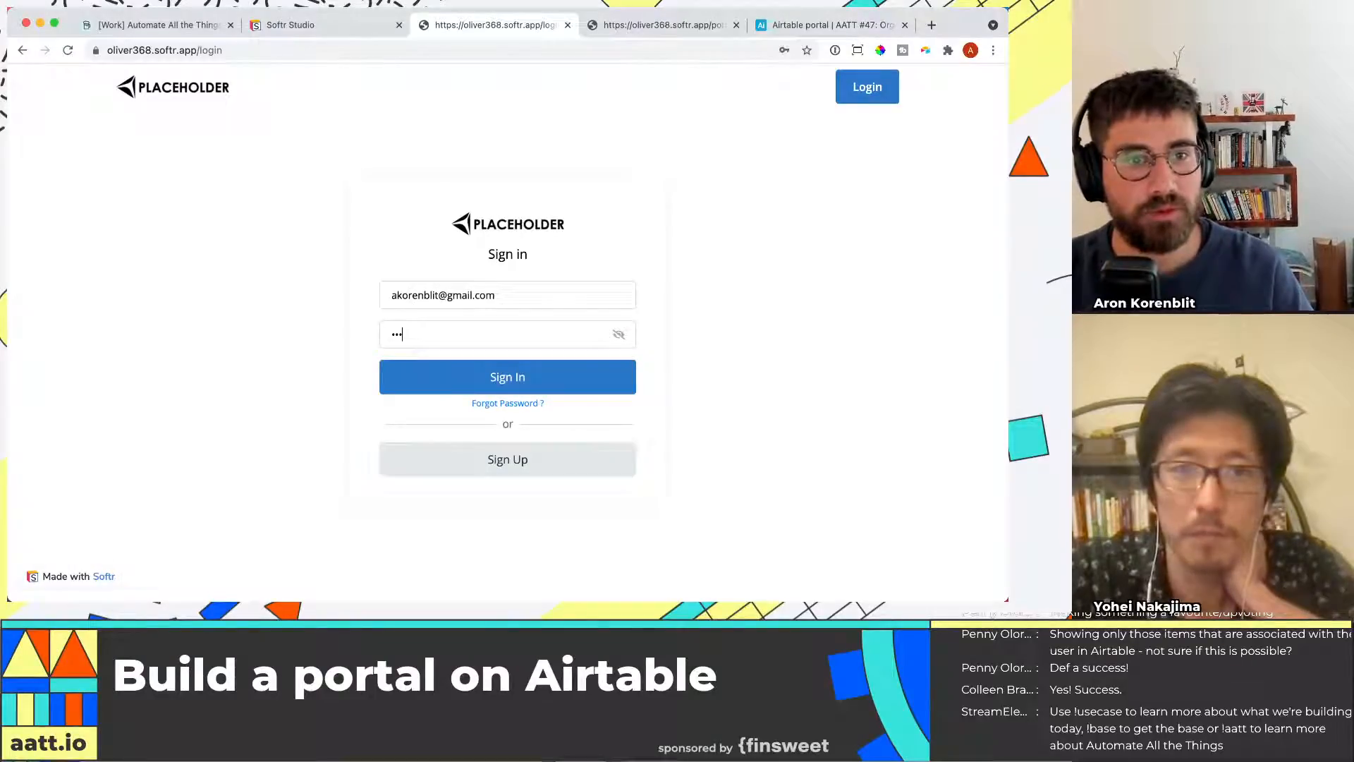
pyautogui.write('••••••••')
pyautogui.press('Return')
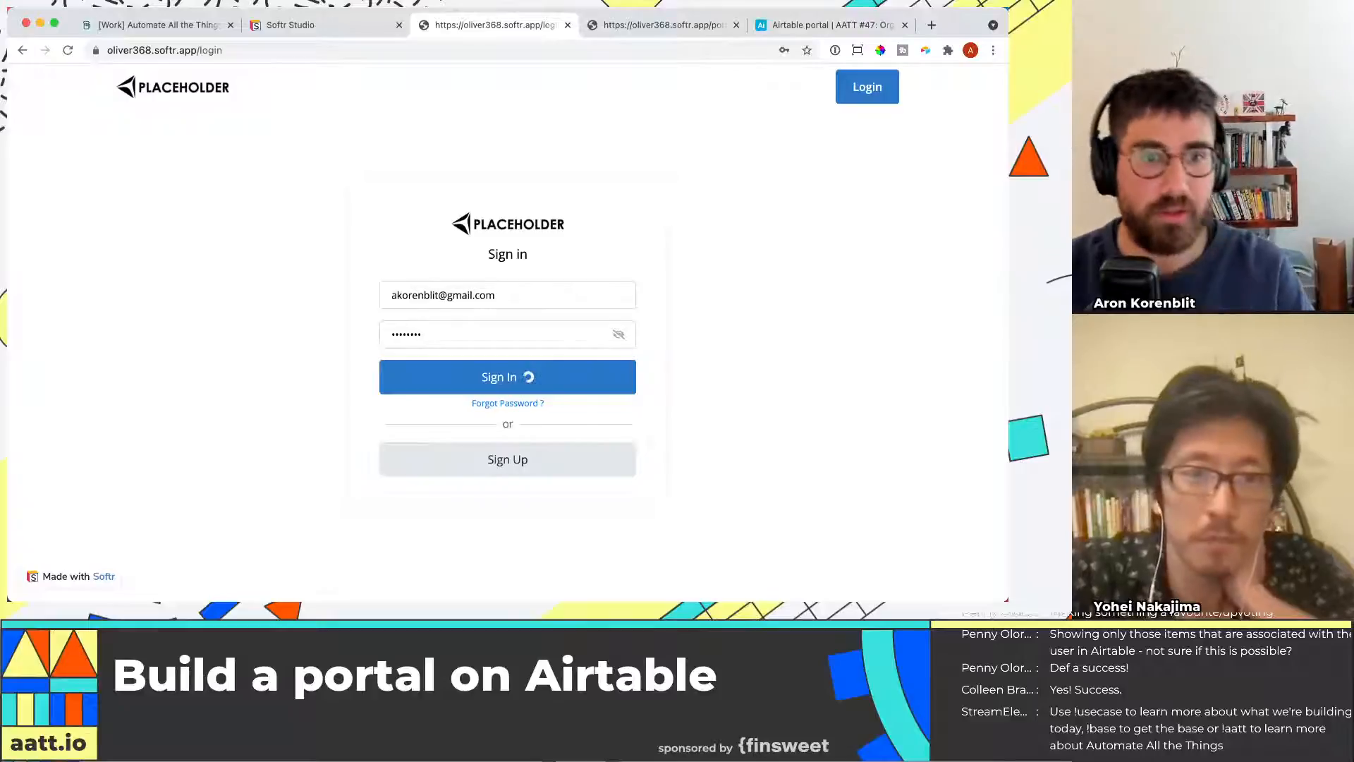
# Navigate the signed-in portal to the /upvote page
pyautogui.click(809, 71)
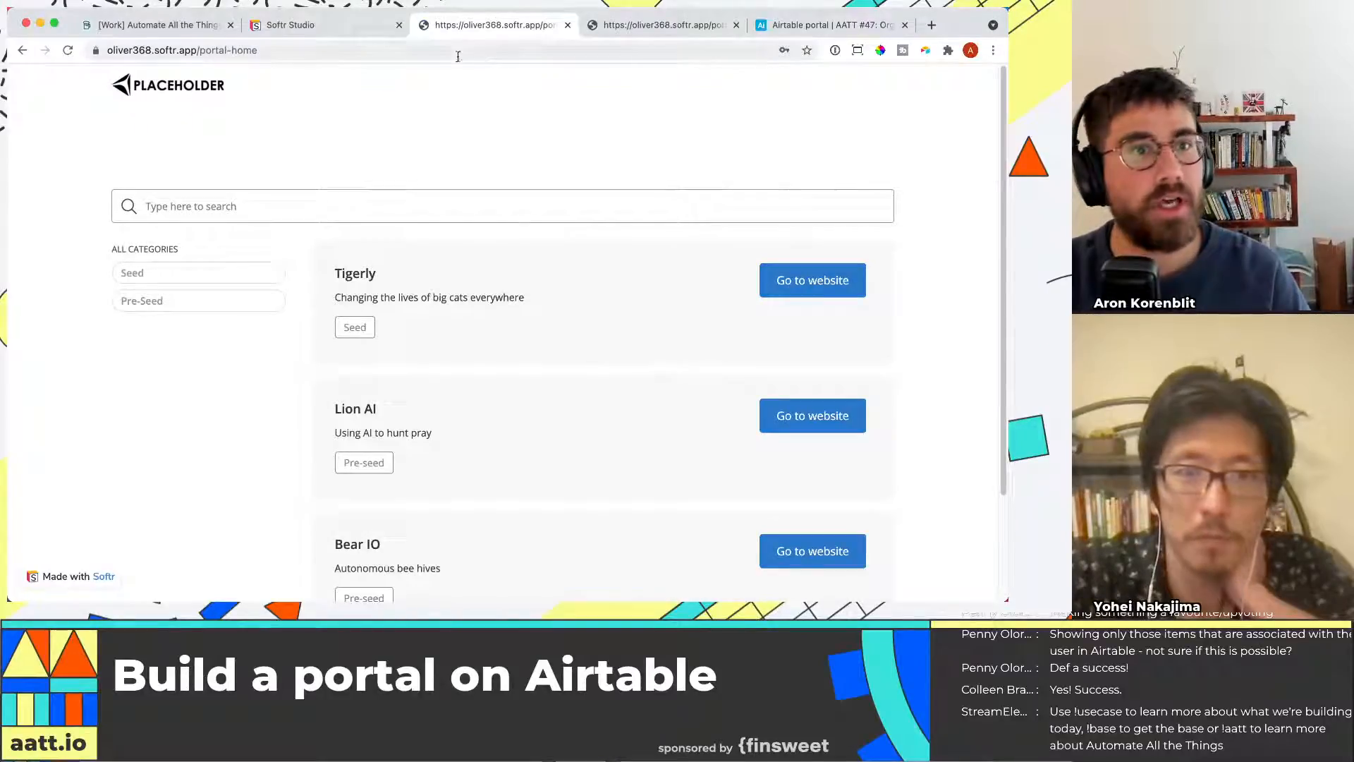
pyautogui.click(458, 46)
pyautogui.click(459, 46)
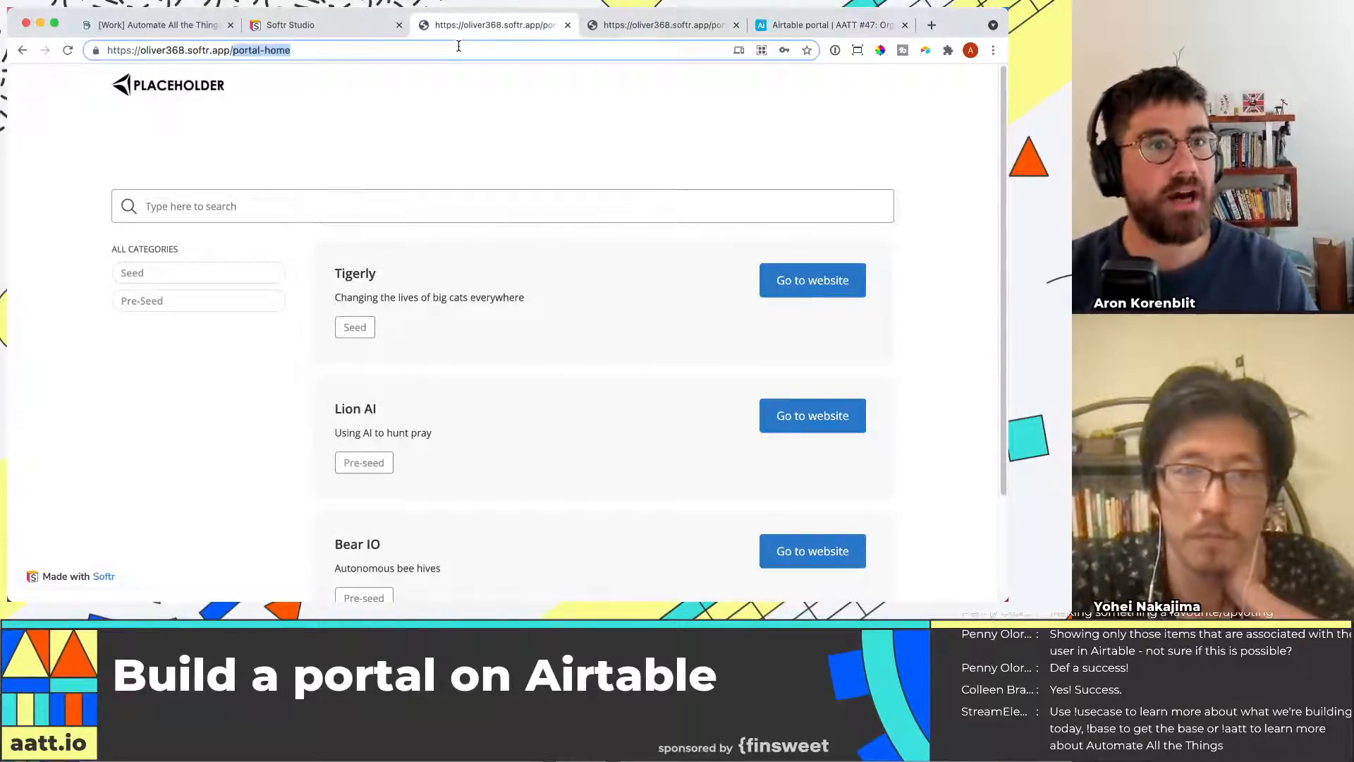
pyautogui.write('upvote')
pyautogui.press('Return')
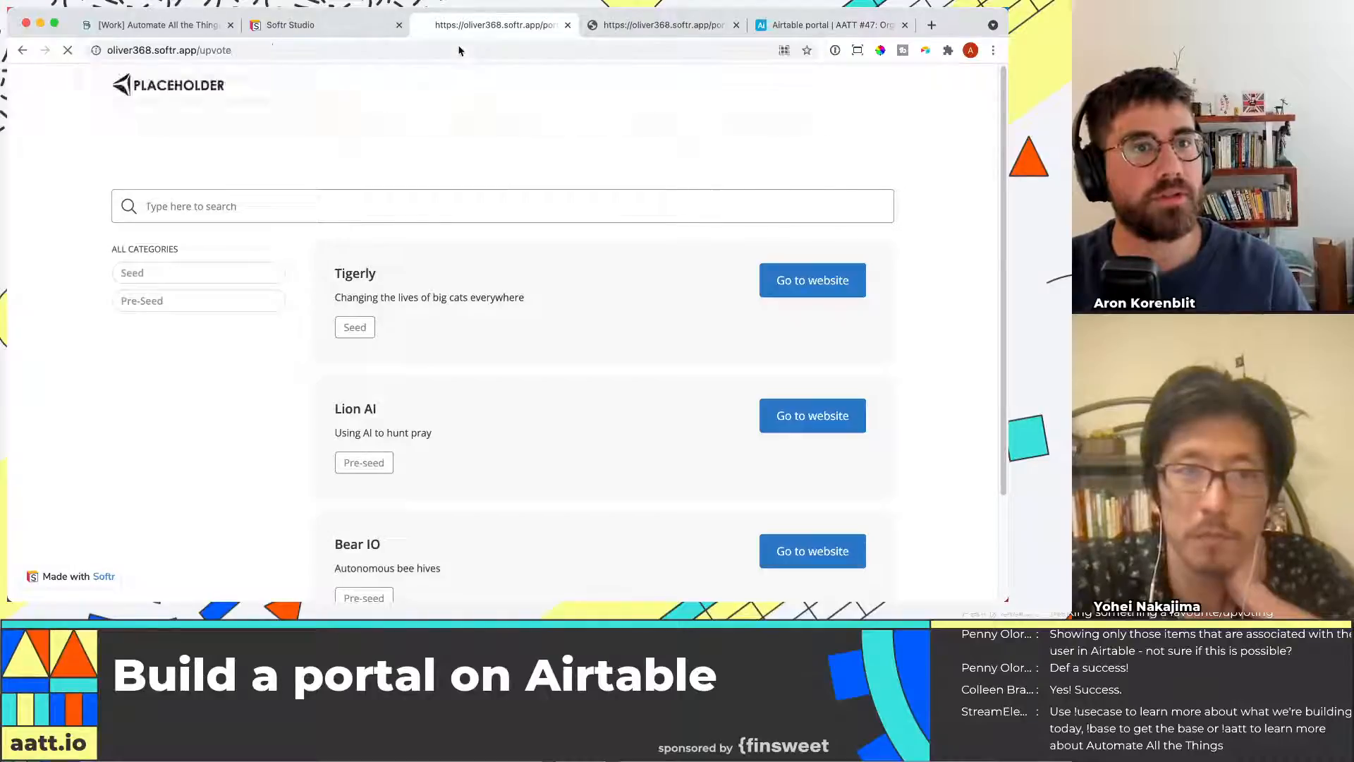
# Check the upvoting page's name in the studio and open the portal's /upvoting address instead
pyautogui.click(296, 25)
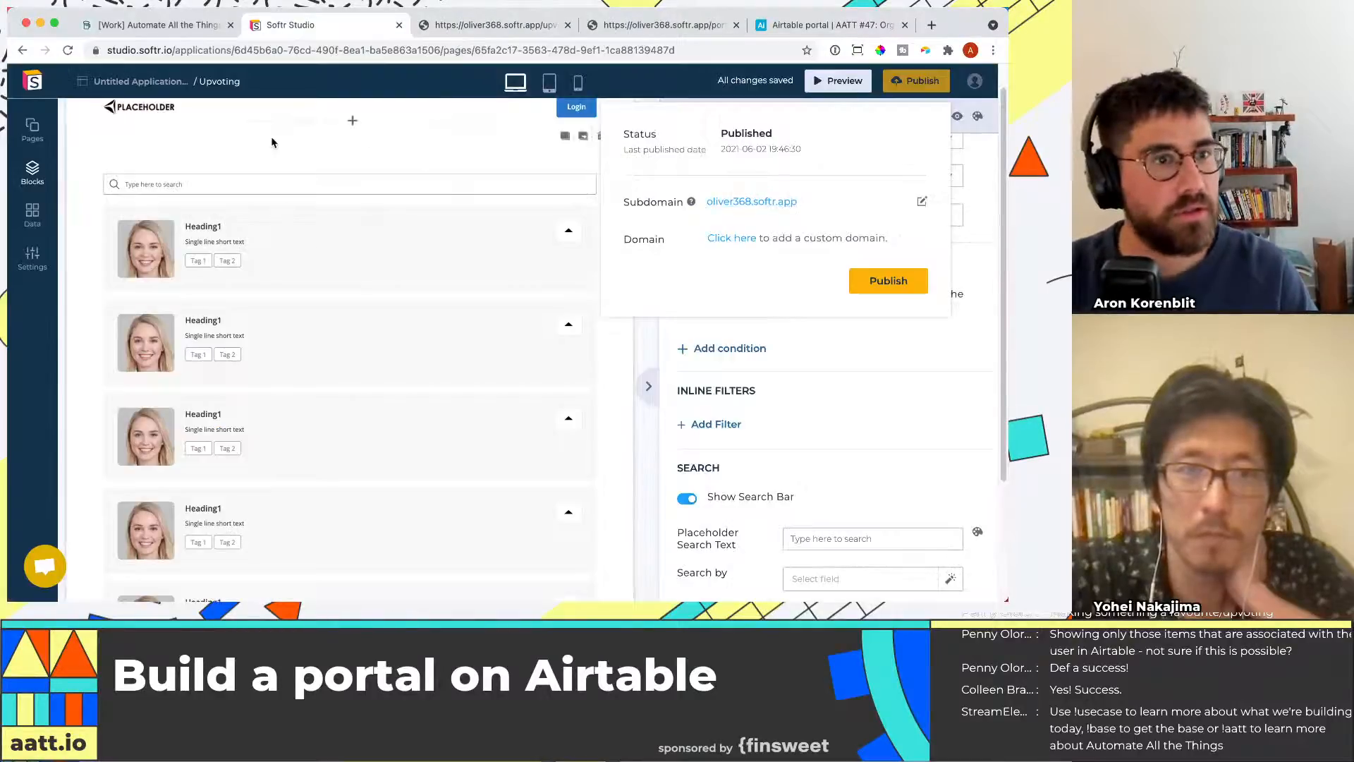
pyautogui.click(32, 173)
pyautogui.click(32, 130)
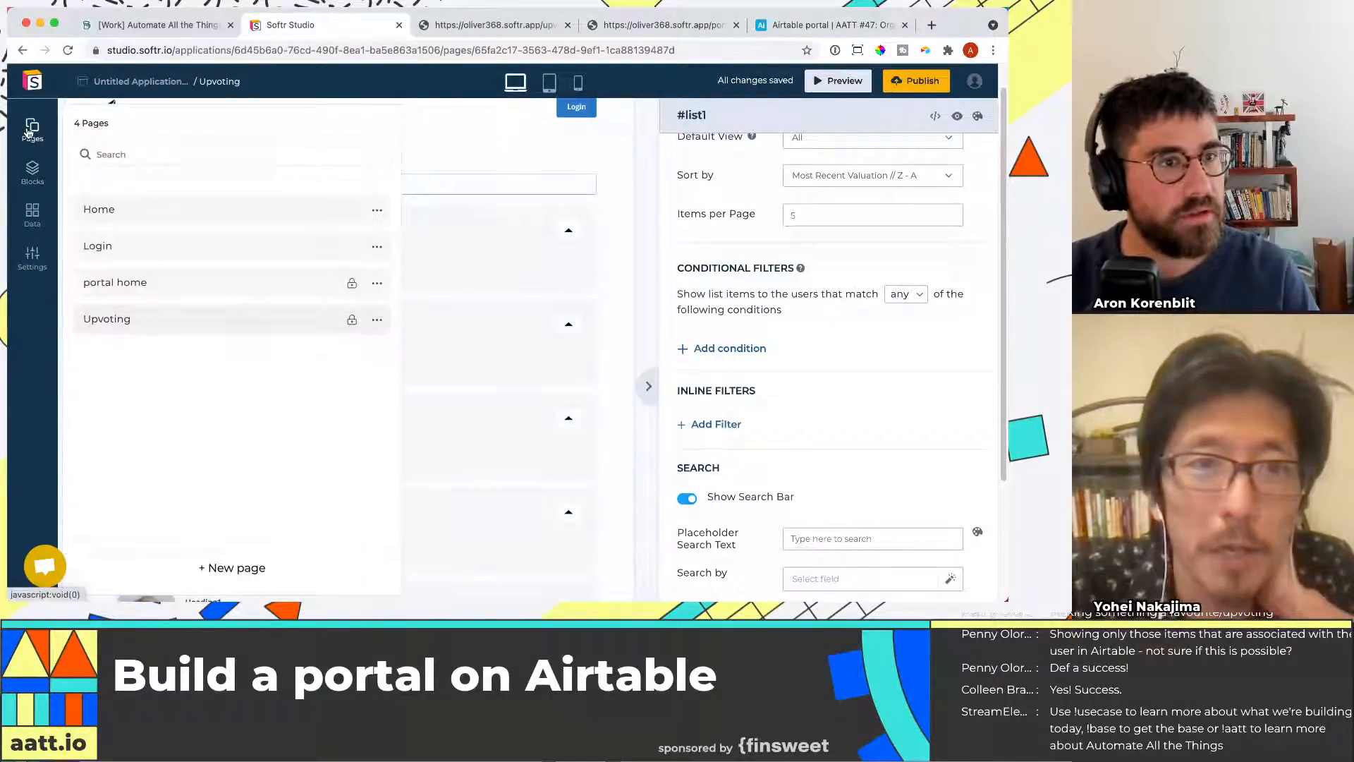
pyautogui.click(458, 25)
pyautogui.click(256, 50)
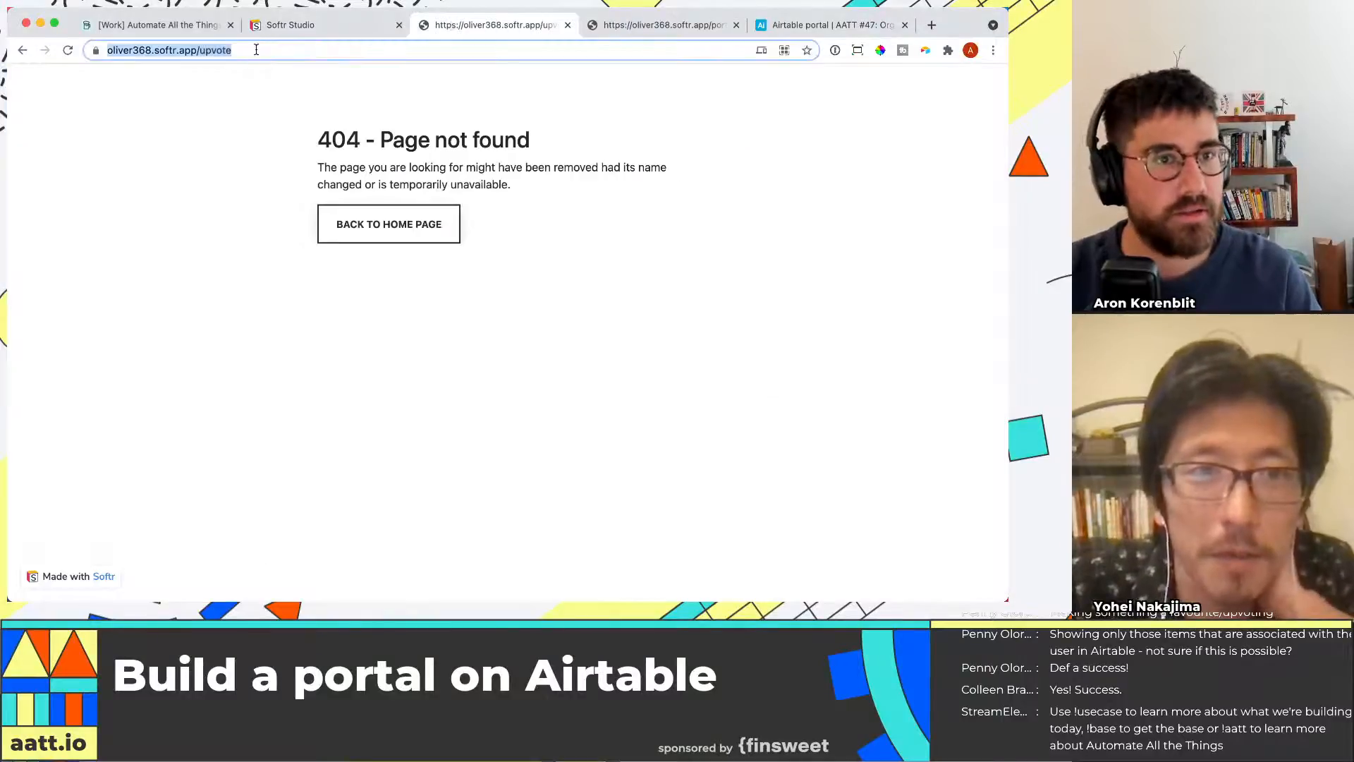
pyautogui.click(256, 49)
pyautogui.press('BackSpace')
pyautogui.write('ing')
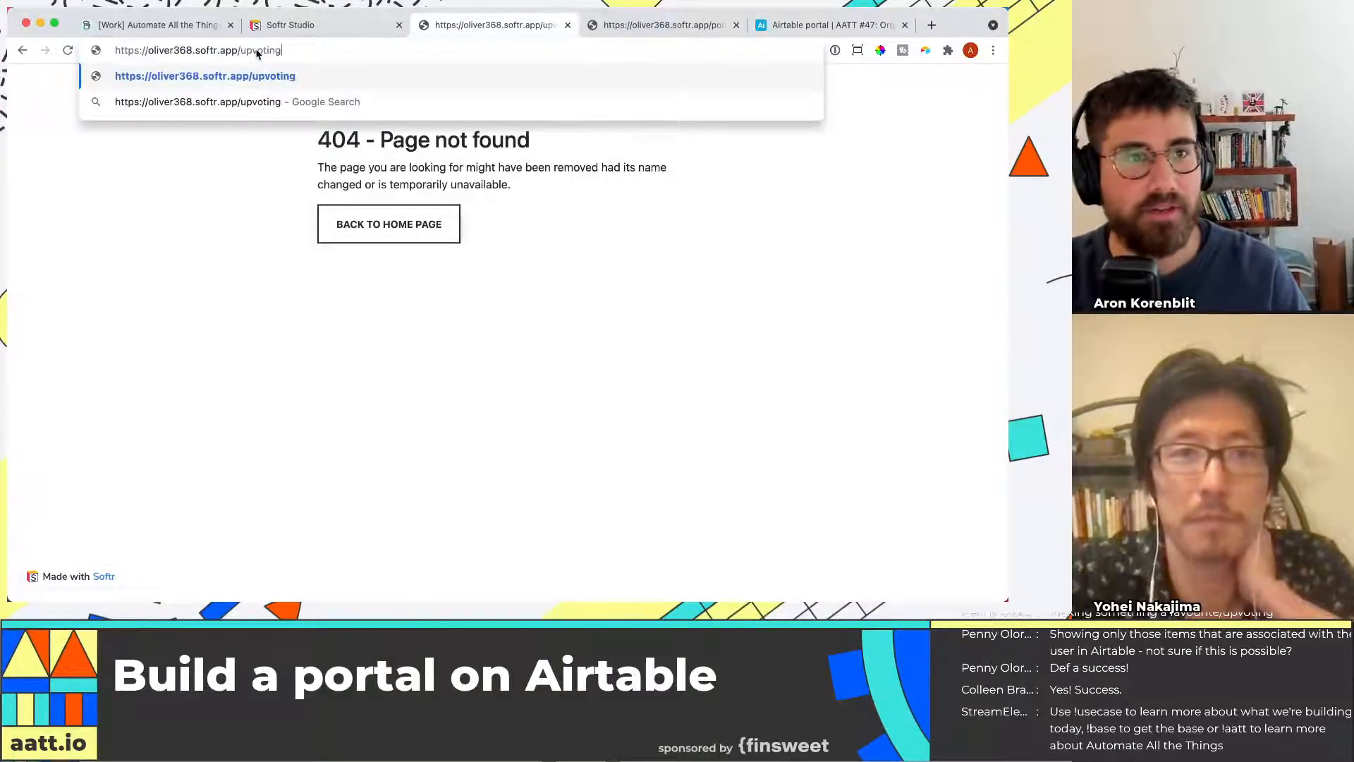
pyautogui.press('Return')
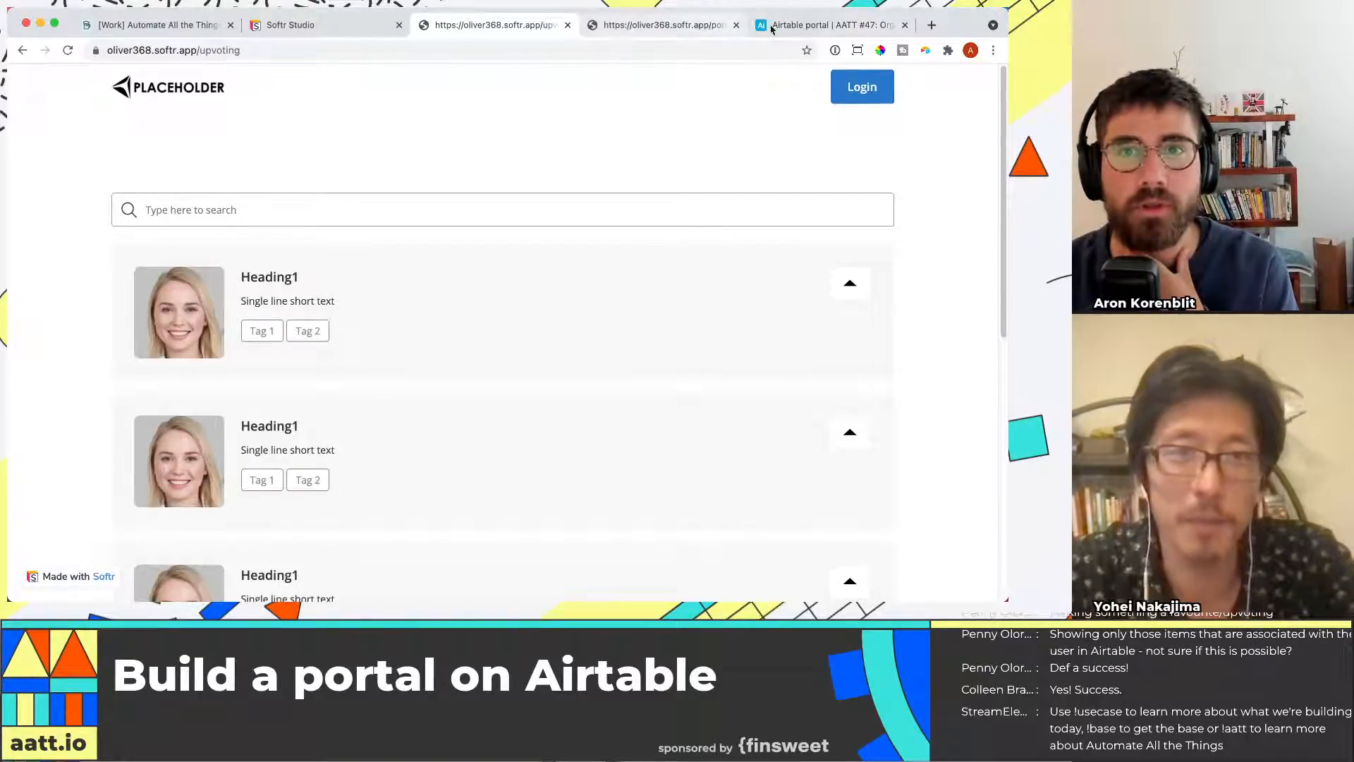
# Upvote the second listed item on the portal and reload the Organizations table to check its Upvotes
pyautogui.click(801, 26)
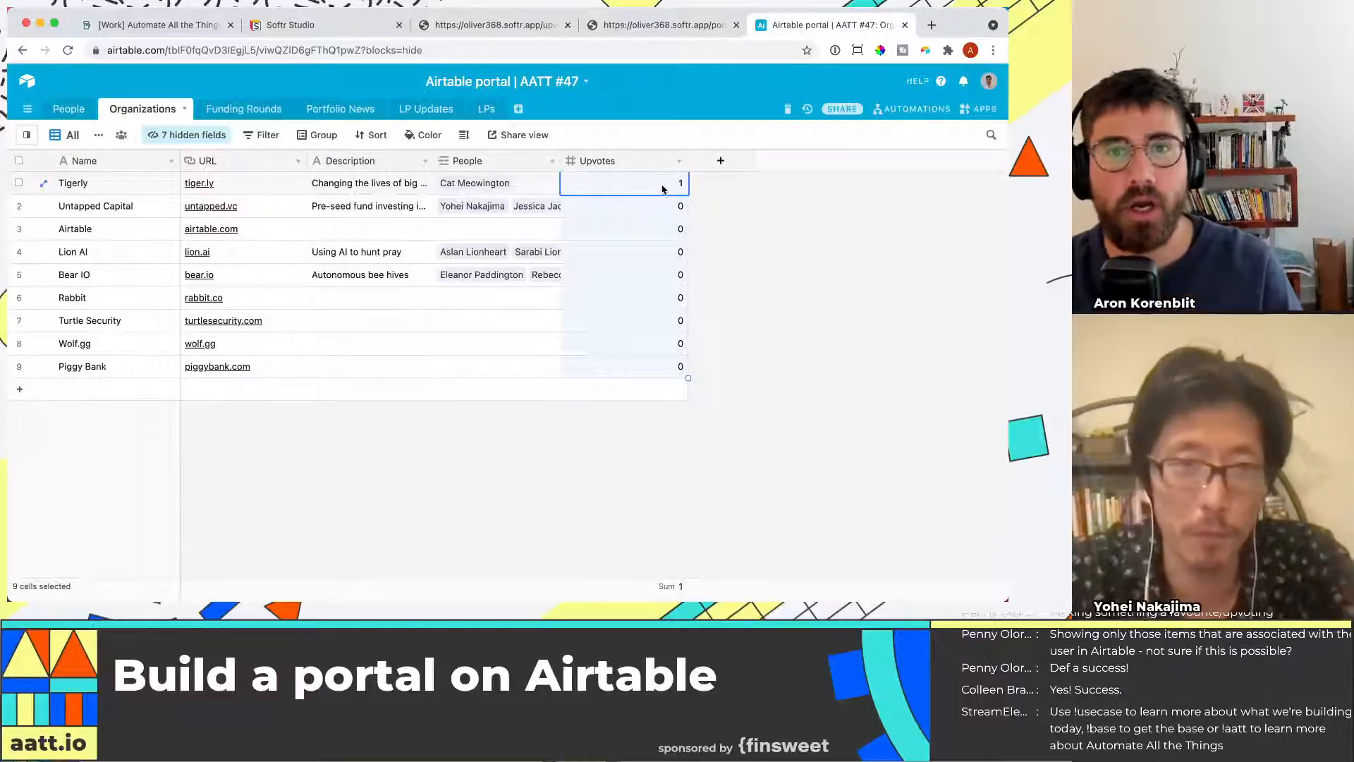
pyautogui.click(497, 25)
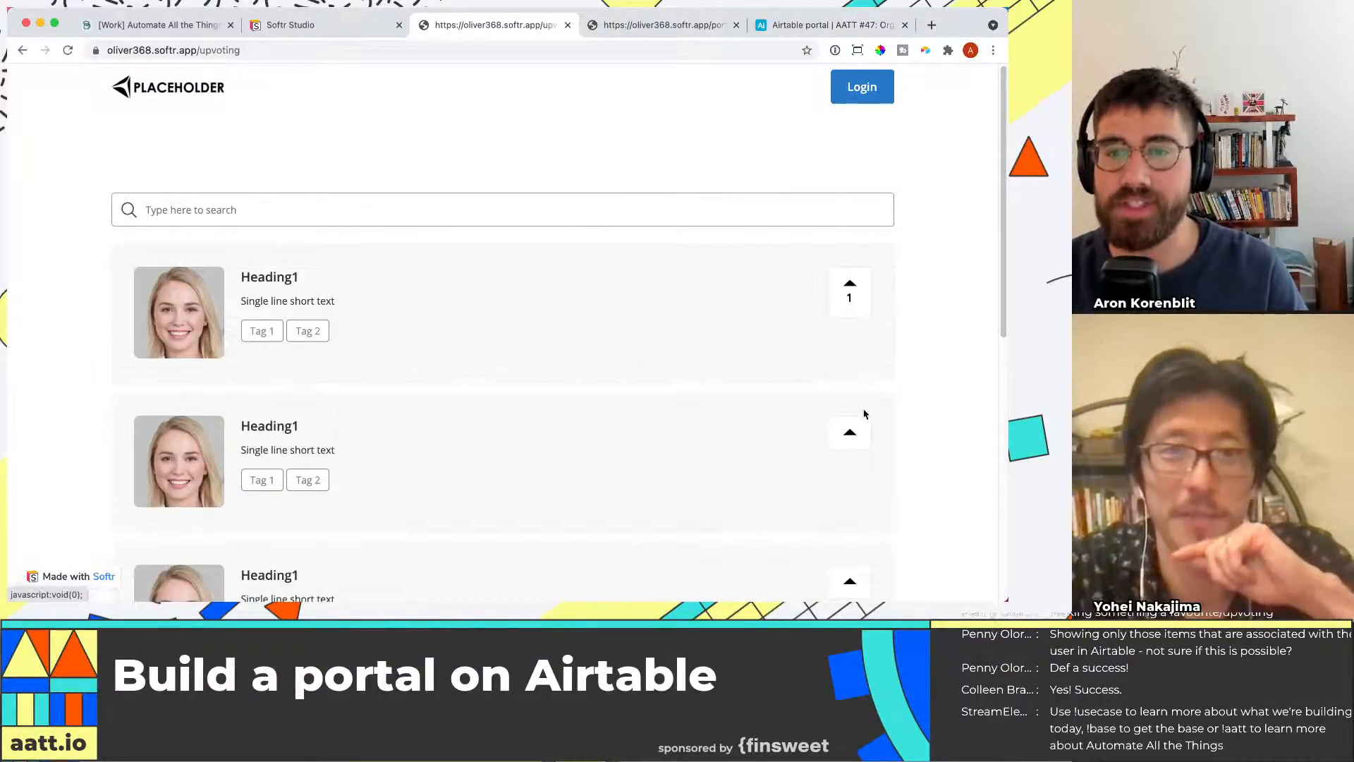
pyautogui.click(850, 432)
pyautogui.click(801, 26)
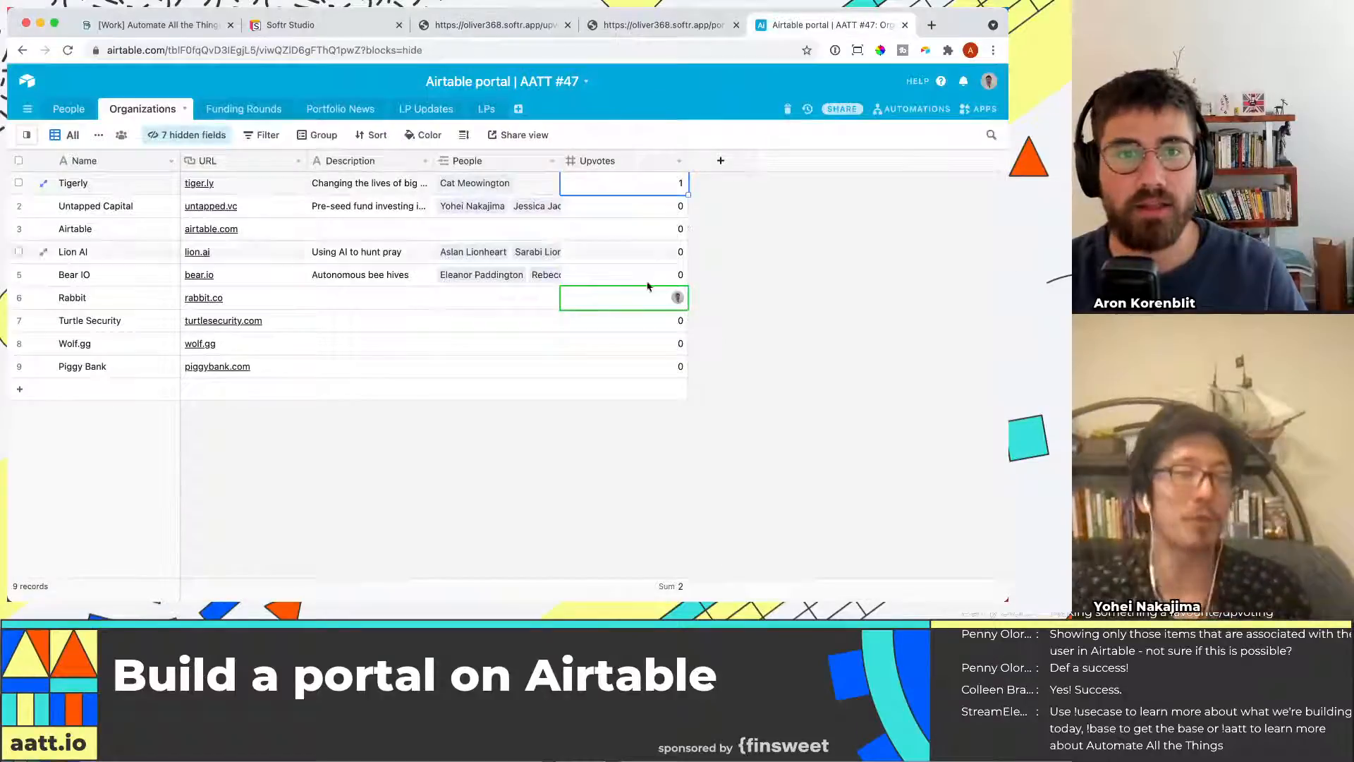
pyautogui.press('super+r')
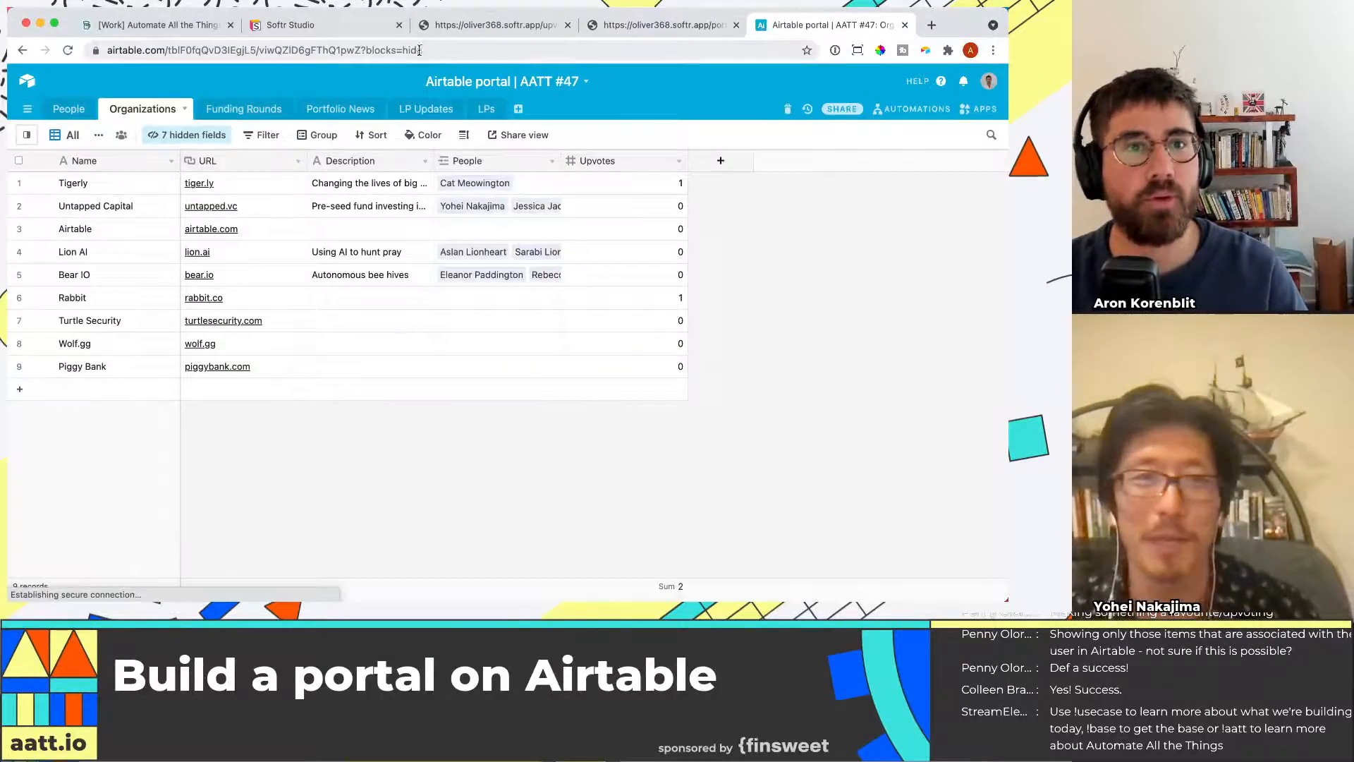
# Compare the upvote counts on the portal page with the Organizations table in the base
pyautogui.click(319, 24)
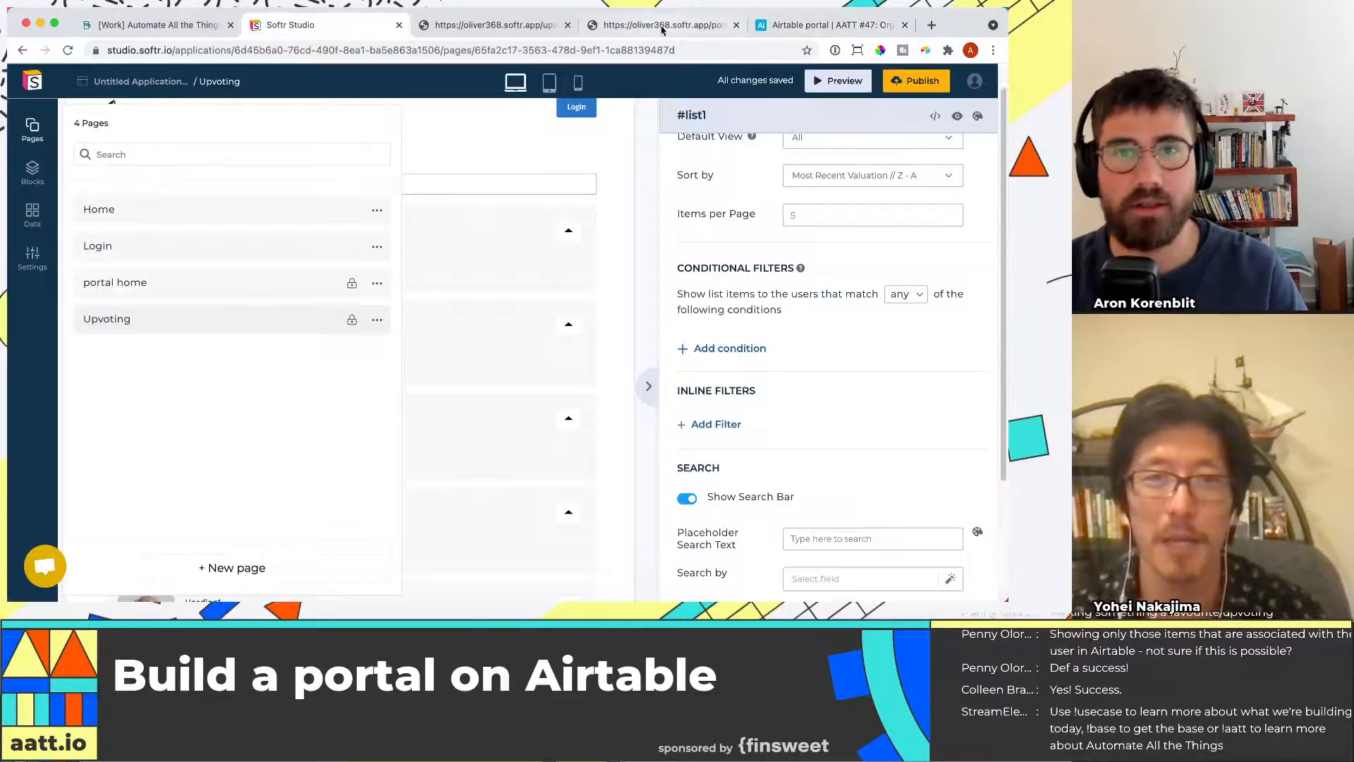
pyautogui.click(661, 27)
pyautogui.click(518, 24)
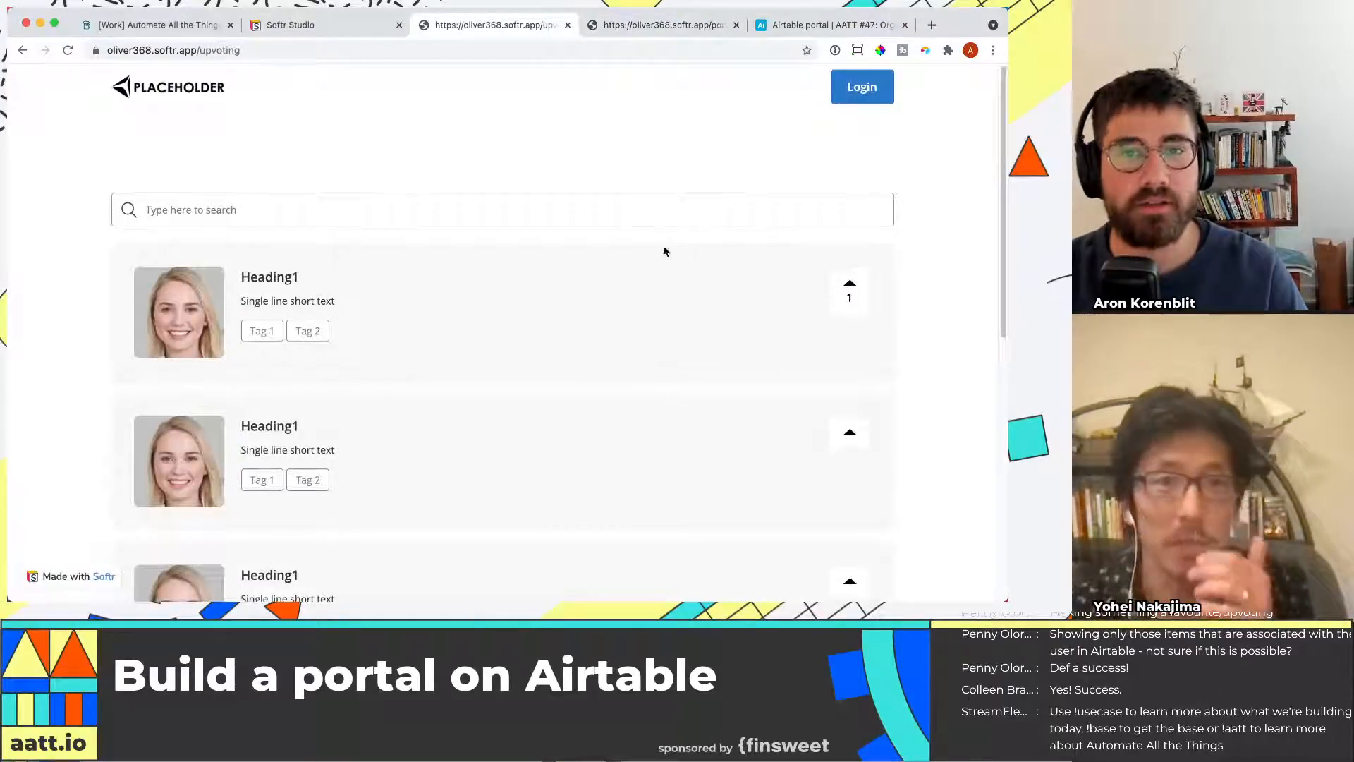
pyautogui.scroll(-5, 838, 317)
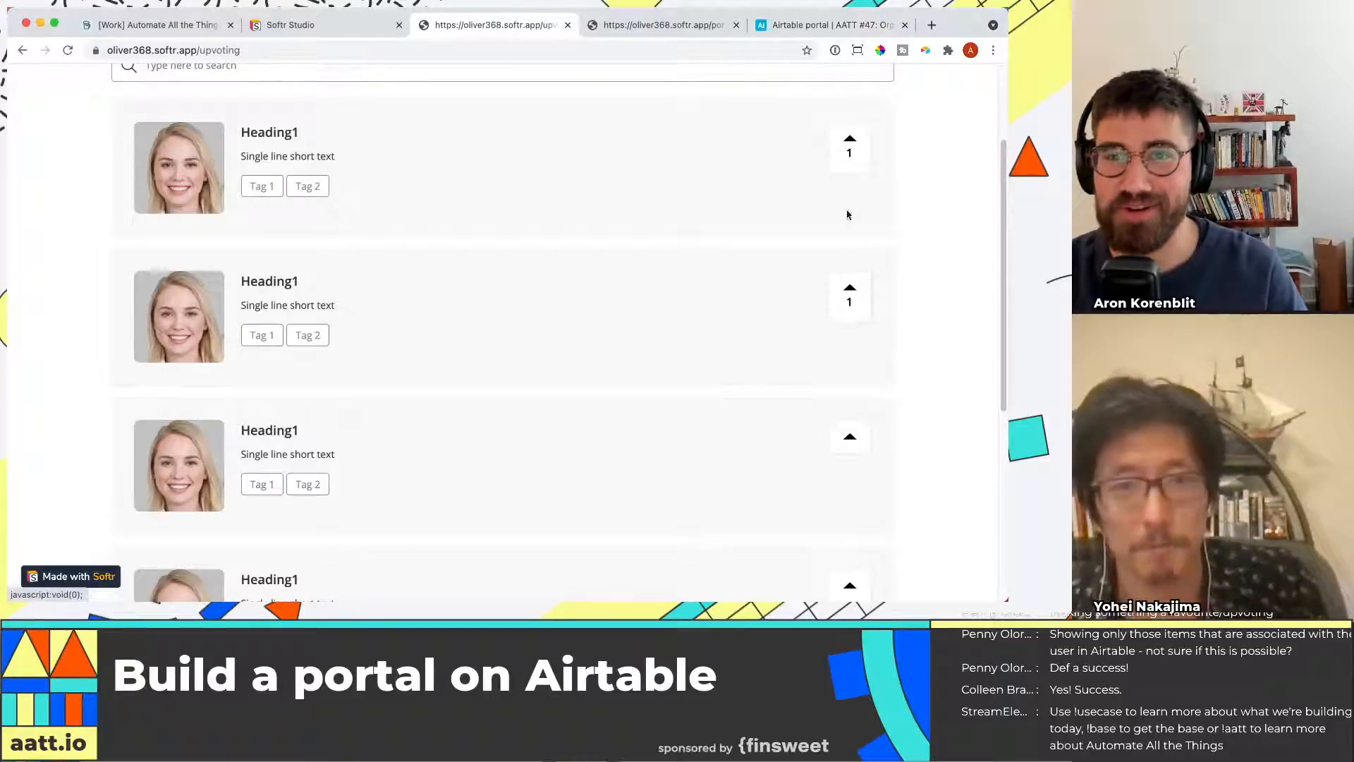
pyautogui.click(820, 30)
pyautogui.press('super+r')
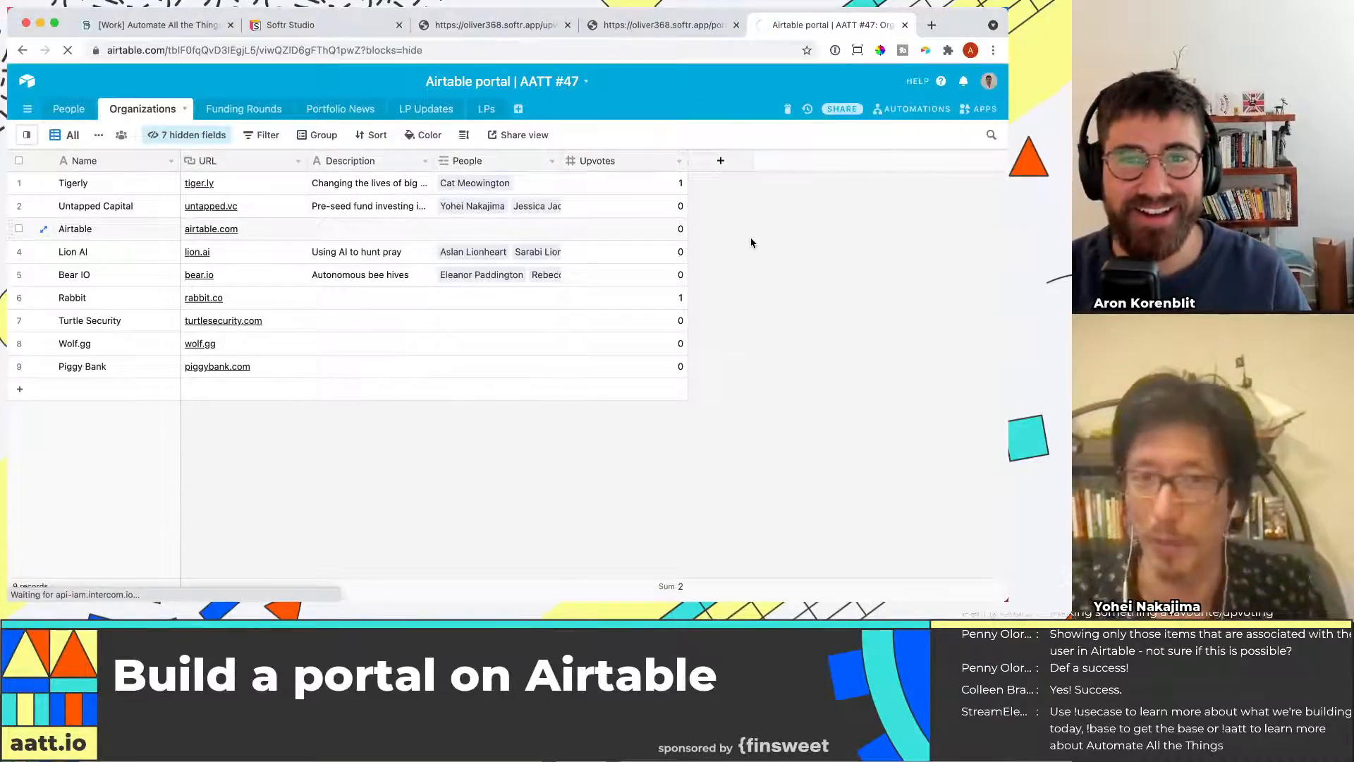
pyautogui.click(289, 24)
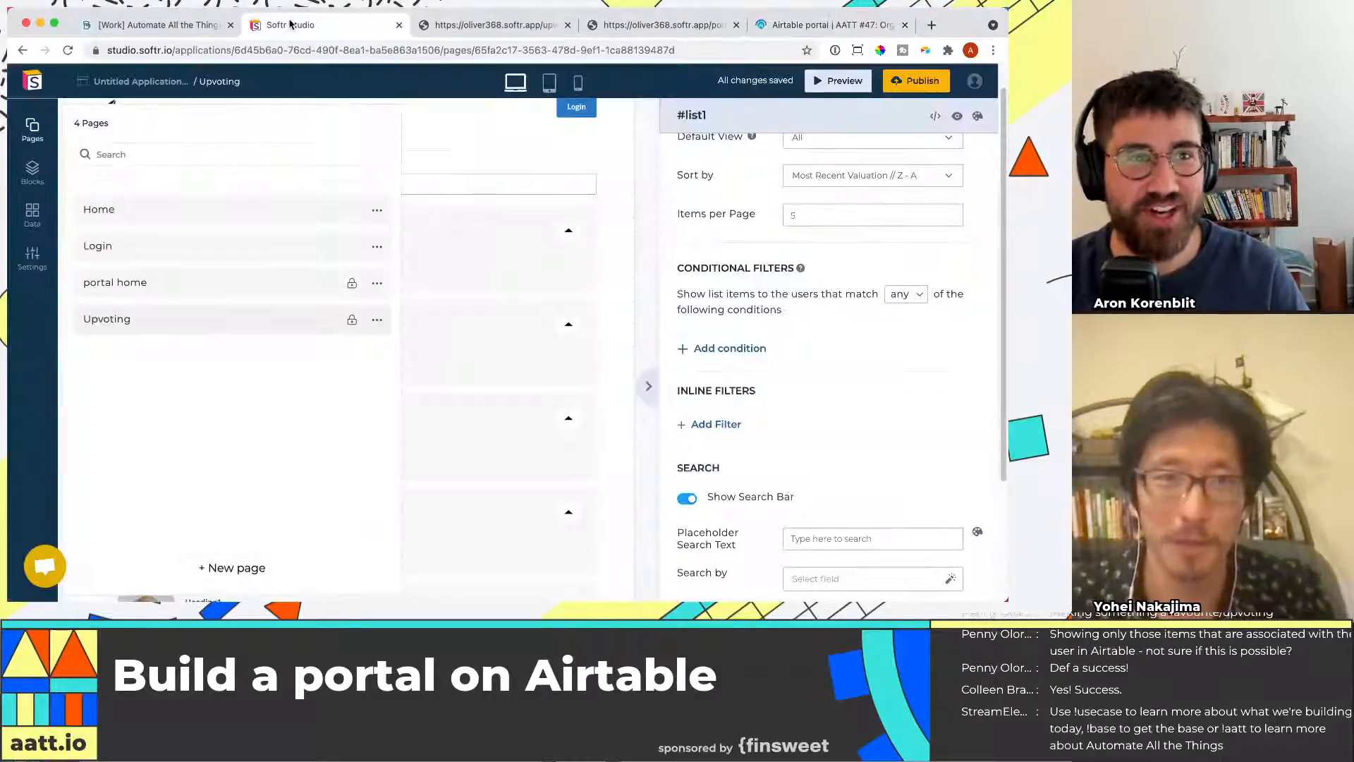
pyautogui.click(523, 30)
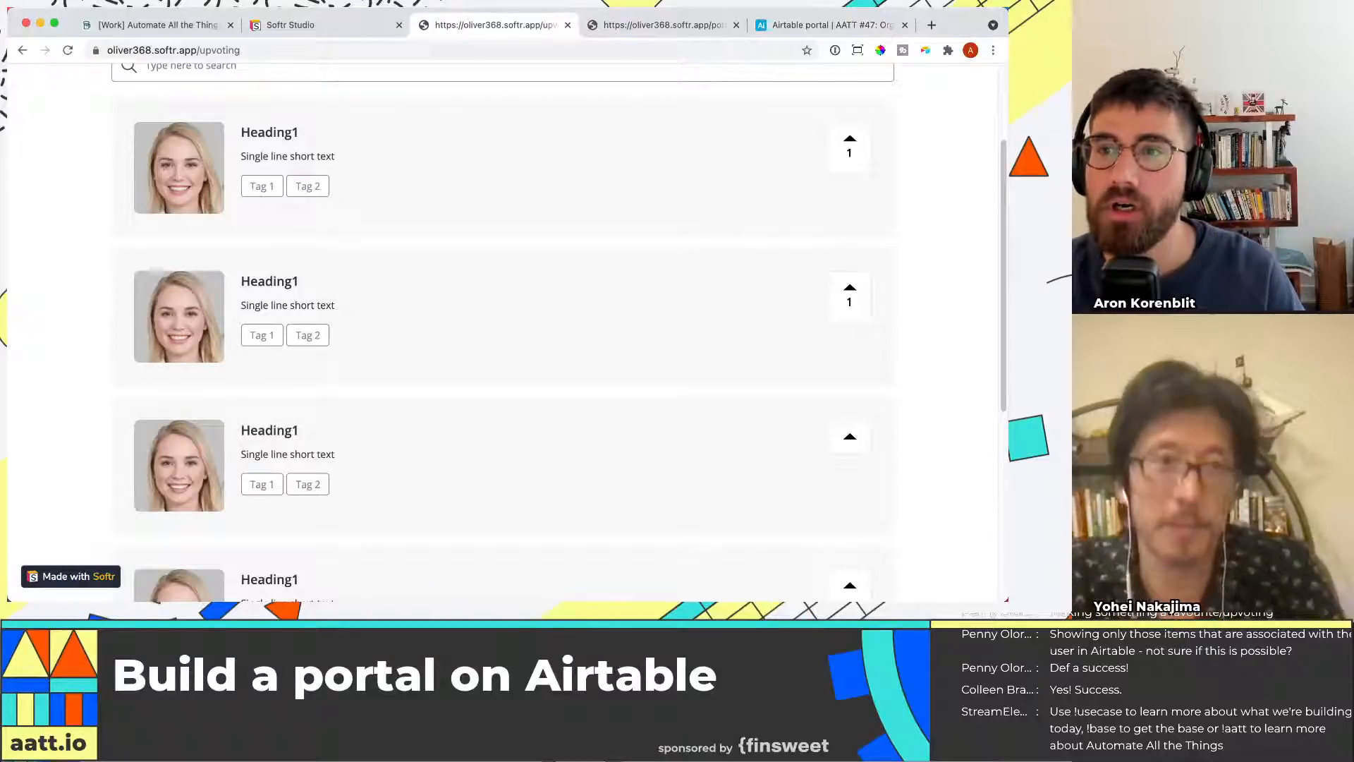
pyautogui.click(293, 27)
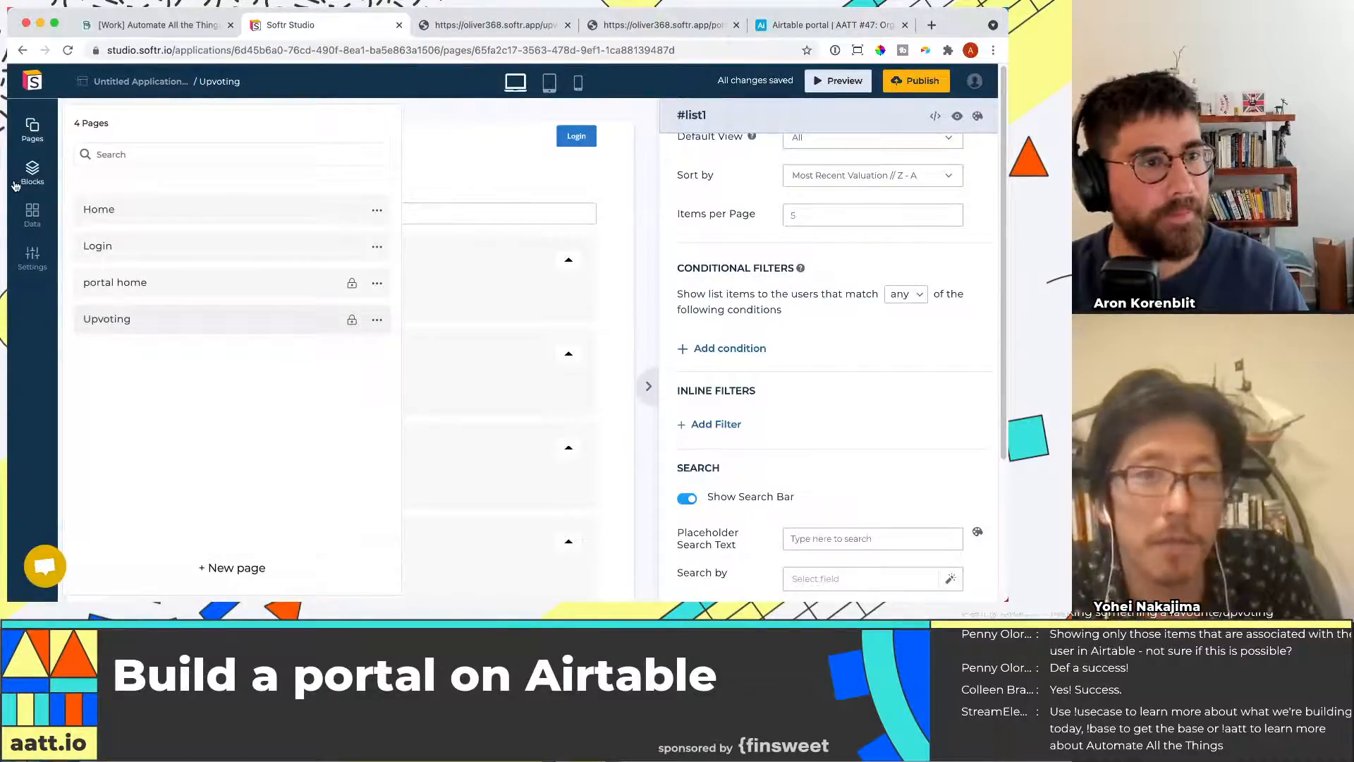
# Open the Users collection's connection to Airtable and select the Airtable portal | AATT #47 base
pyautogui.click(309, 331)
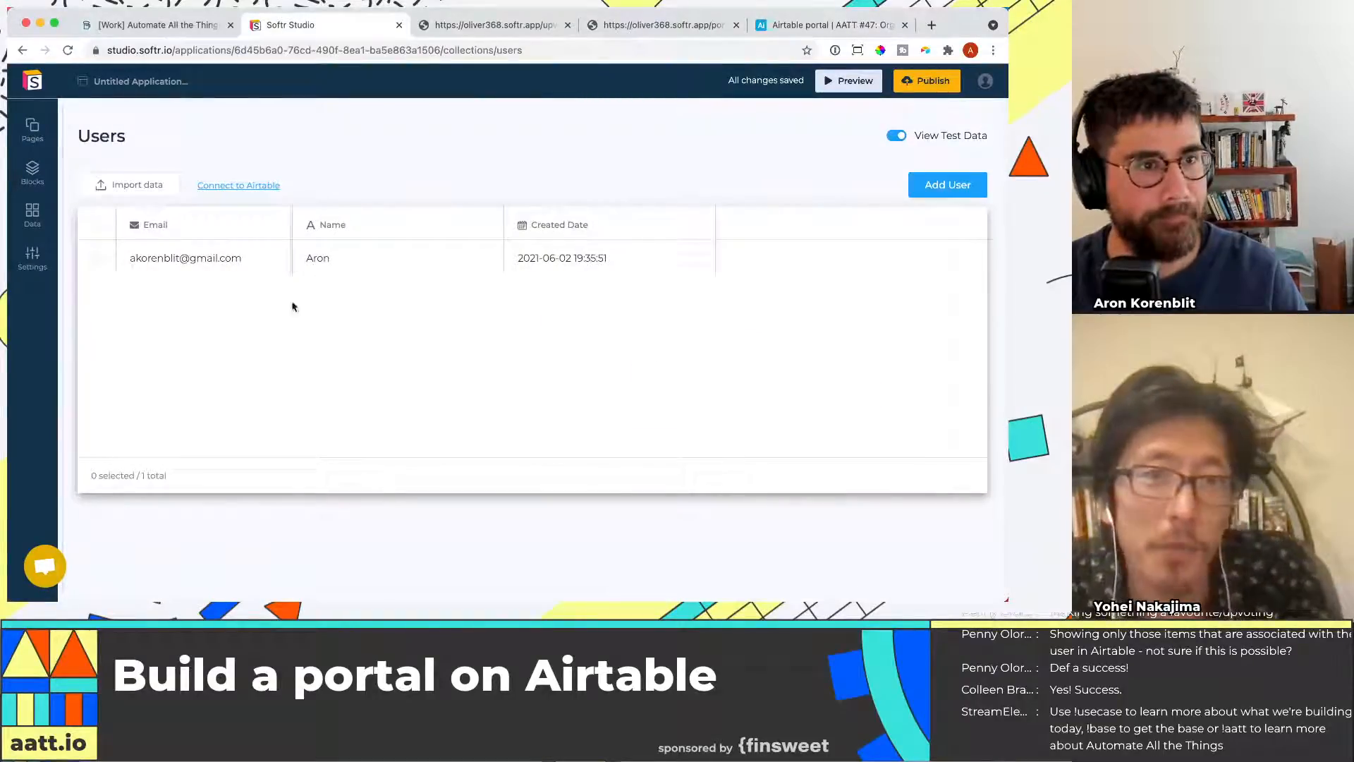
pyautogui.click(247, 185)
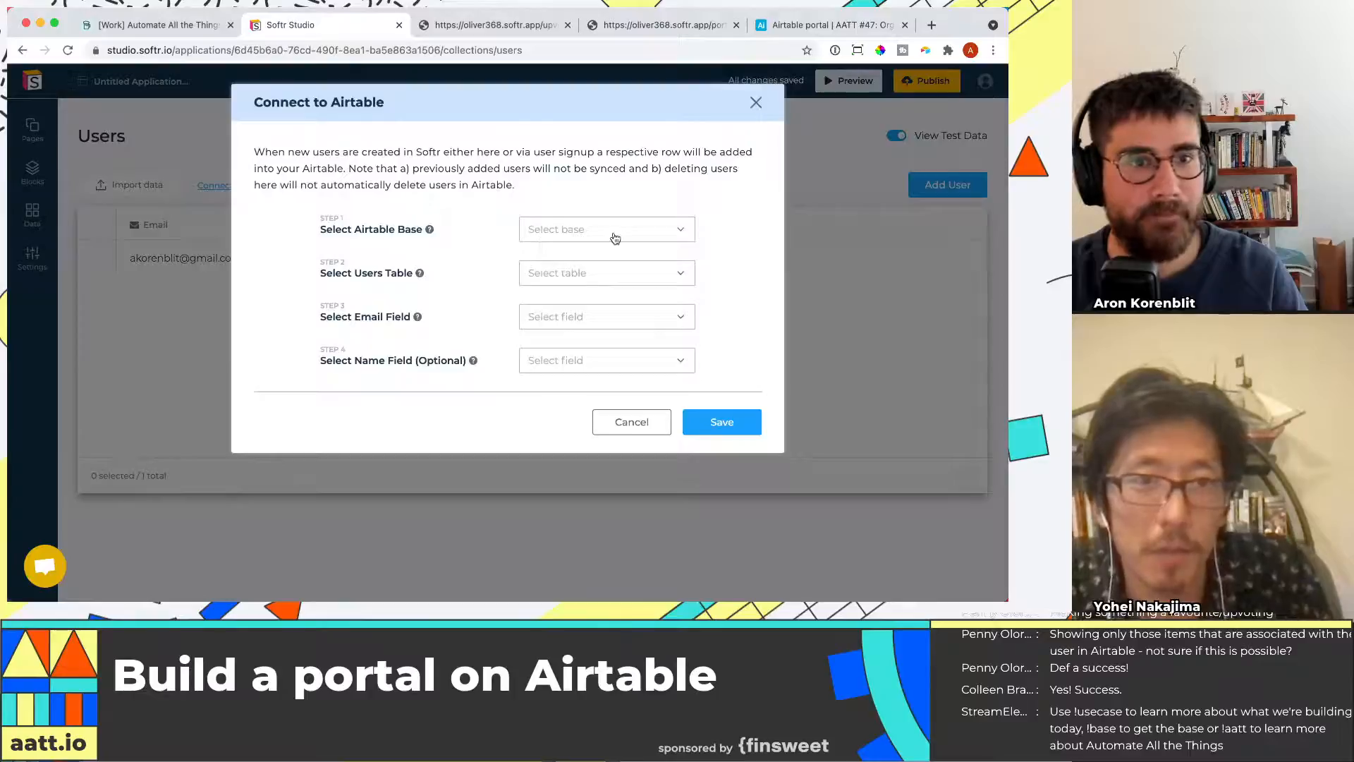
pyautogui.click(540, 227)
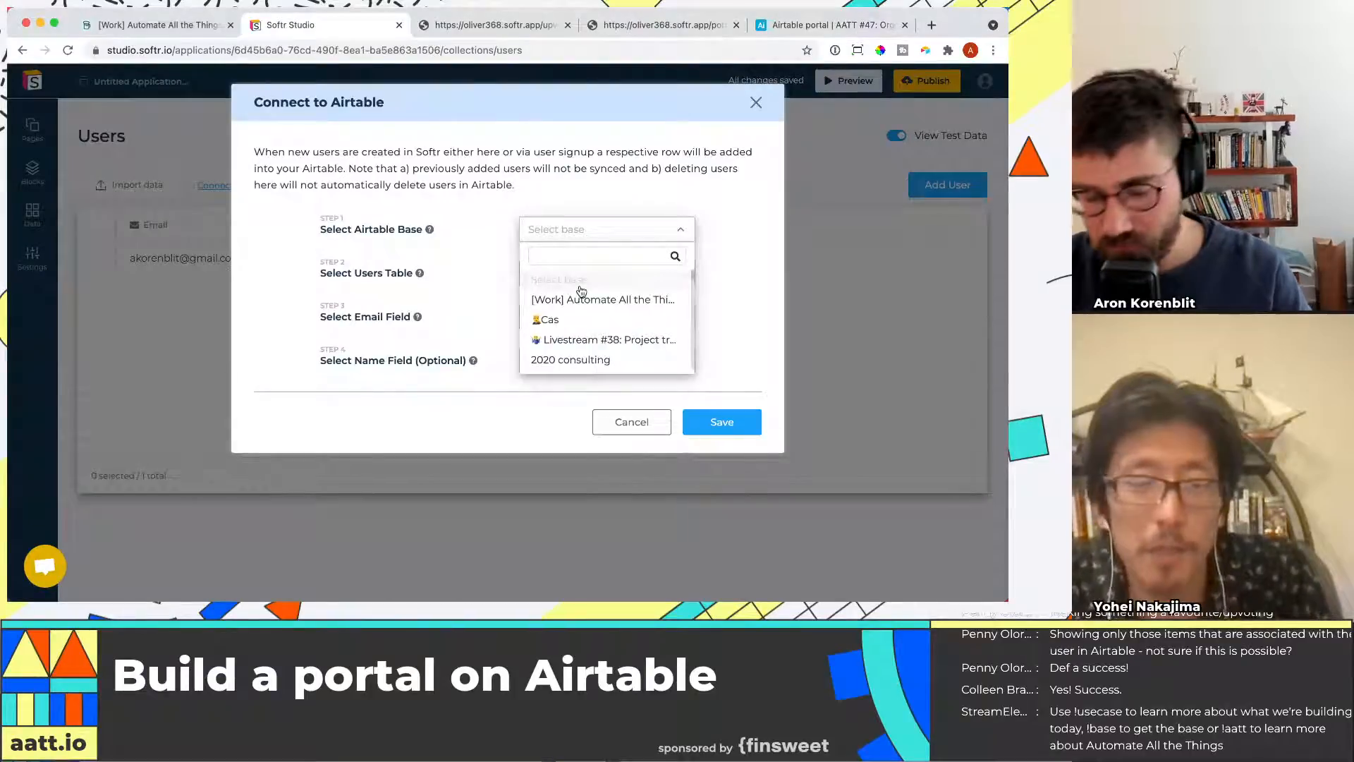
pyautogui.click(587, 251)
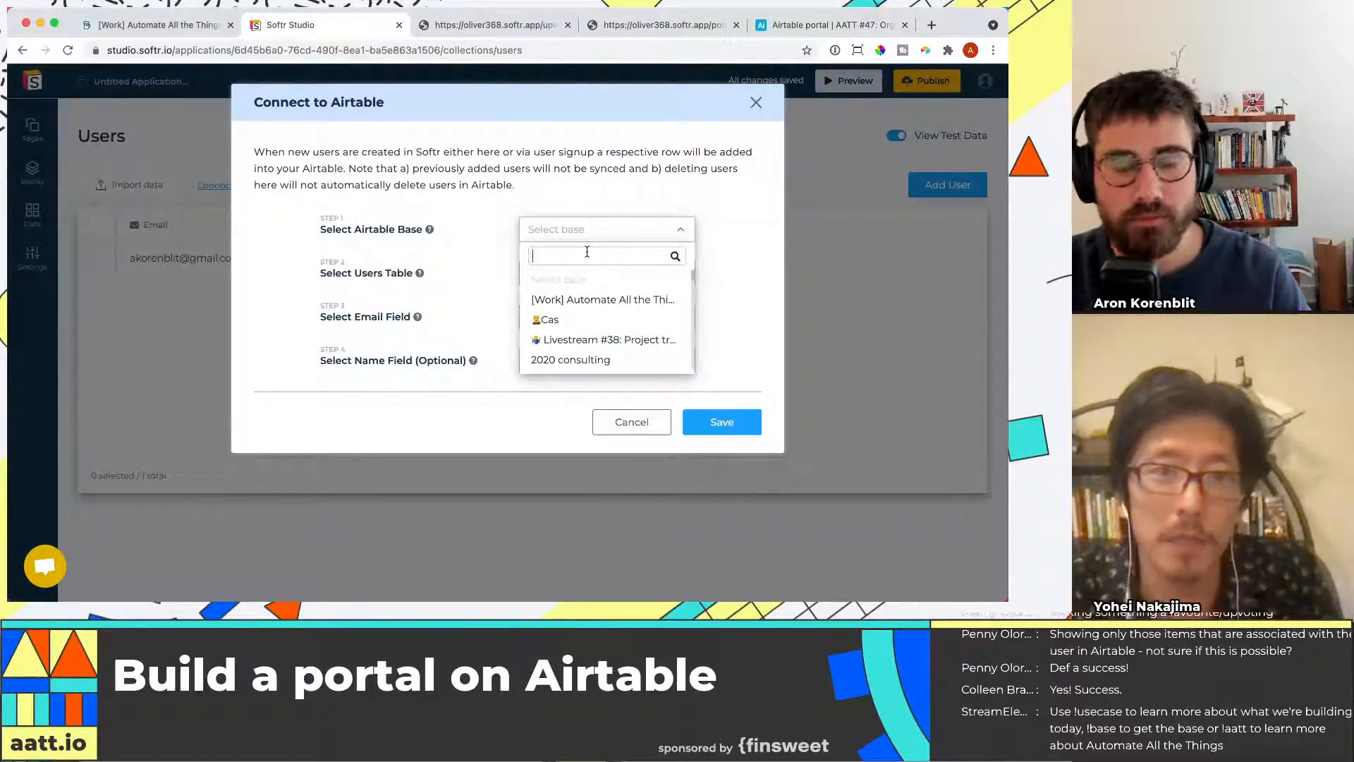
pyautogui.write('lps')
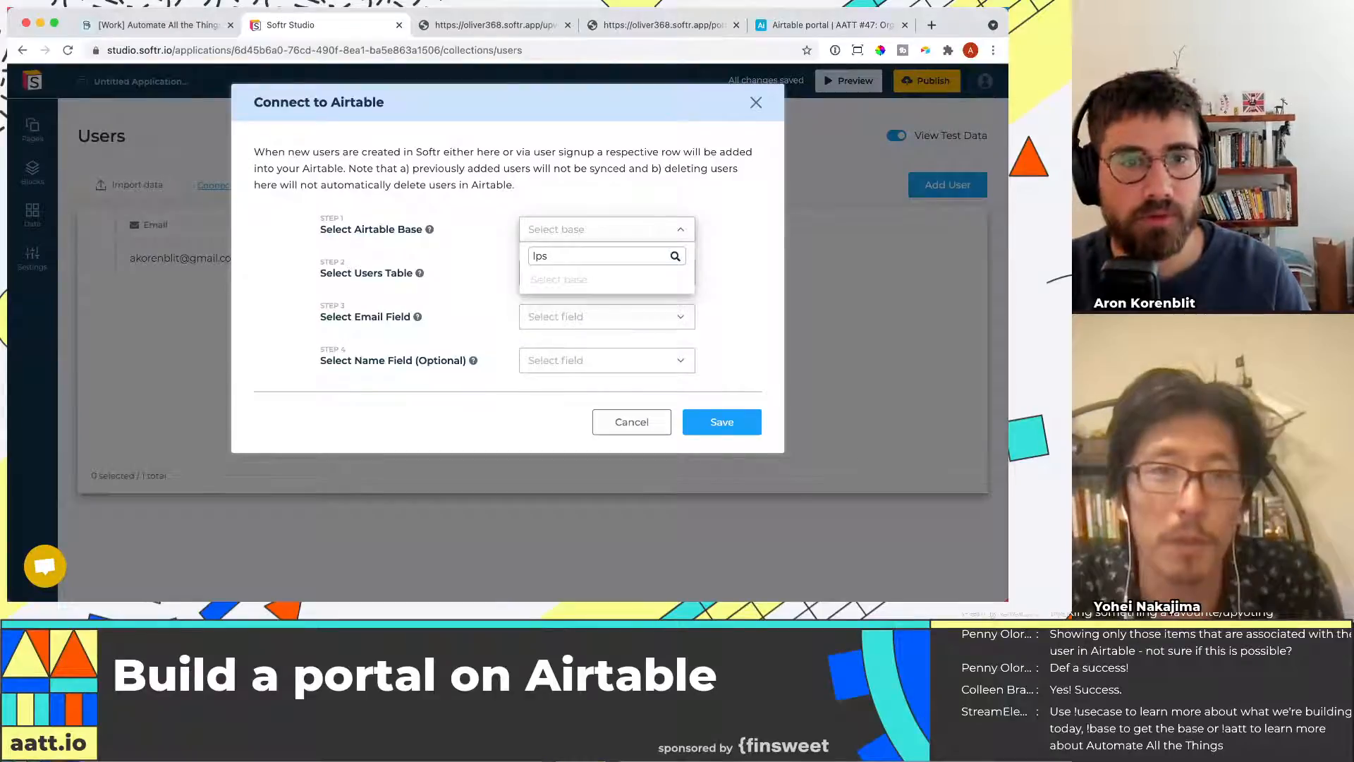
pyautogui.press('BackSpace')
pyautogui.press('BackSpace')
pyautogui.press('BackSpace')
pyautogui.press('super+1')
pyautogui.press('super+2')
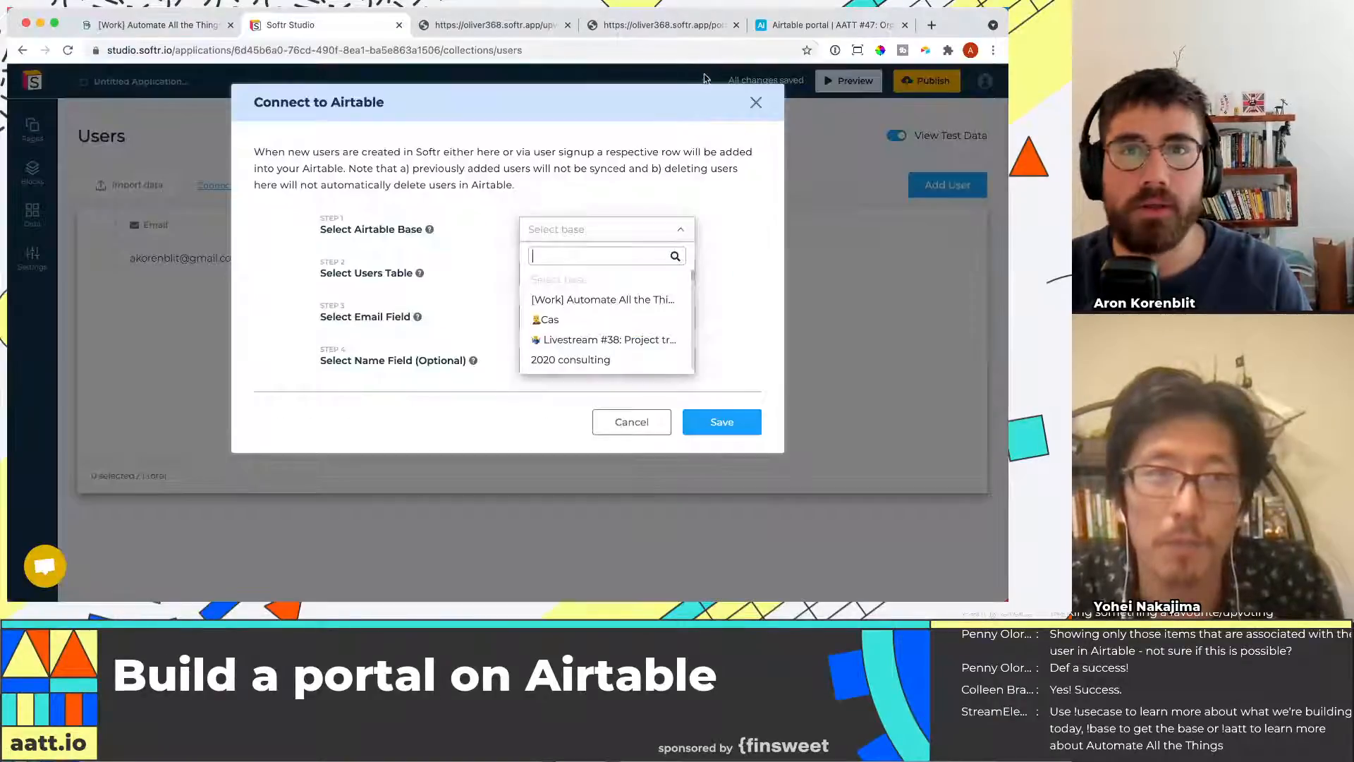
pyautogui.click(828, 26)
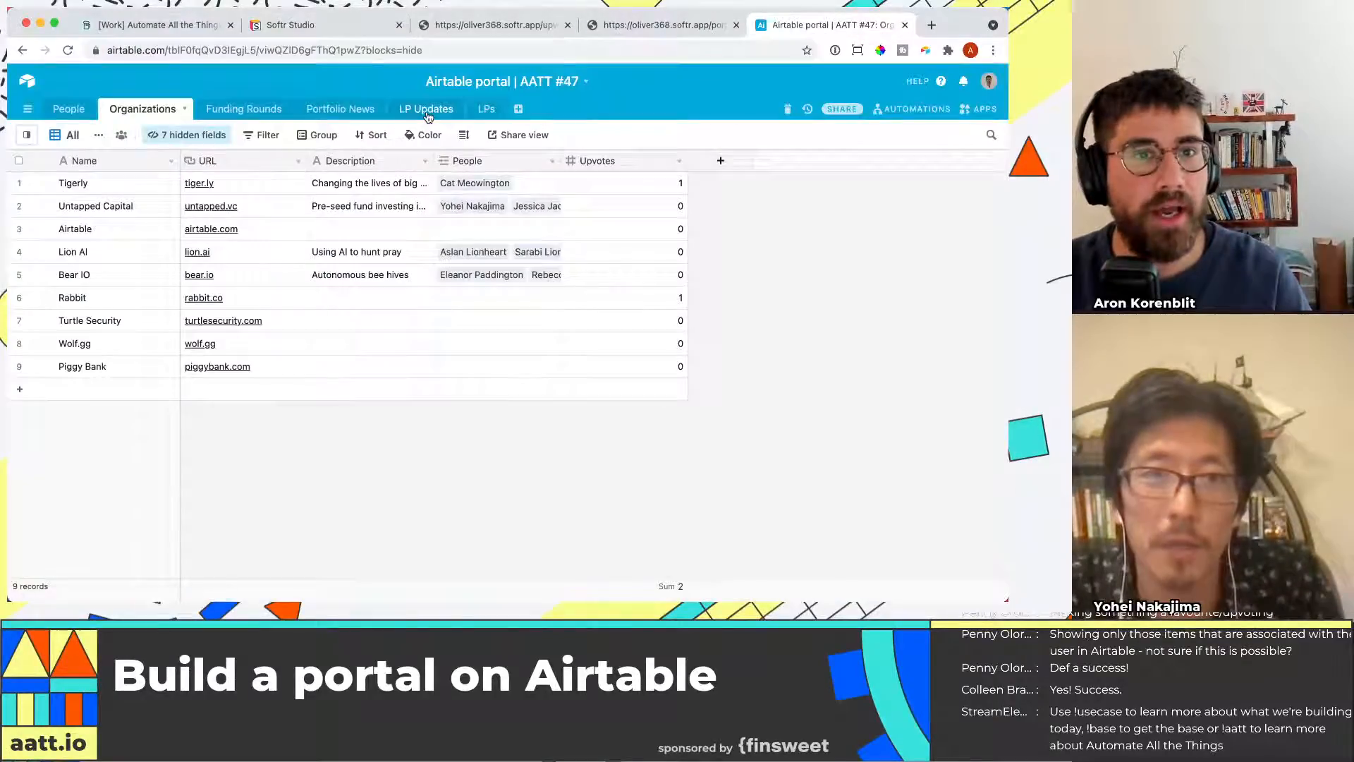
pyautogui.click(310, 26)
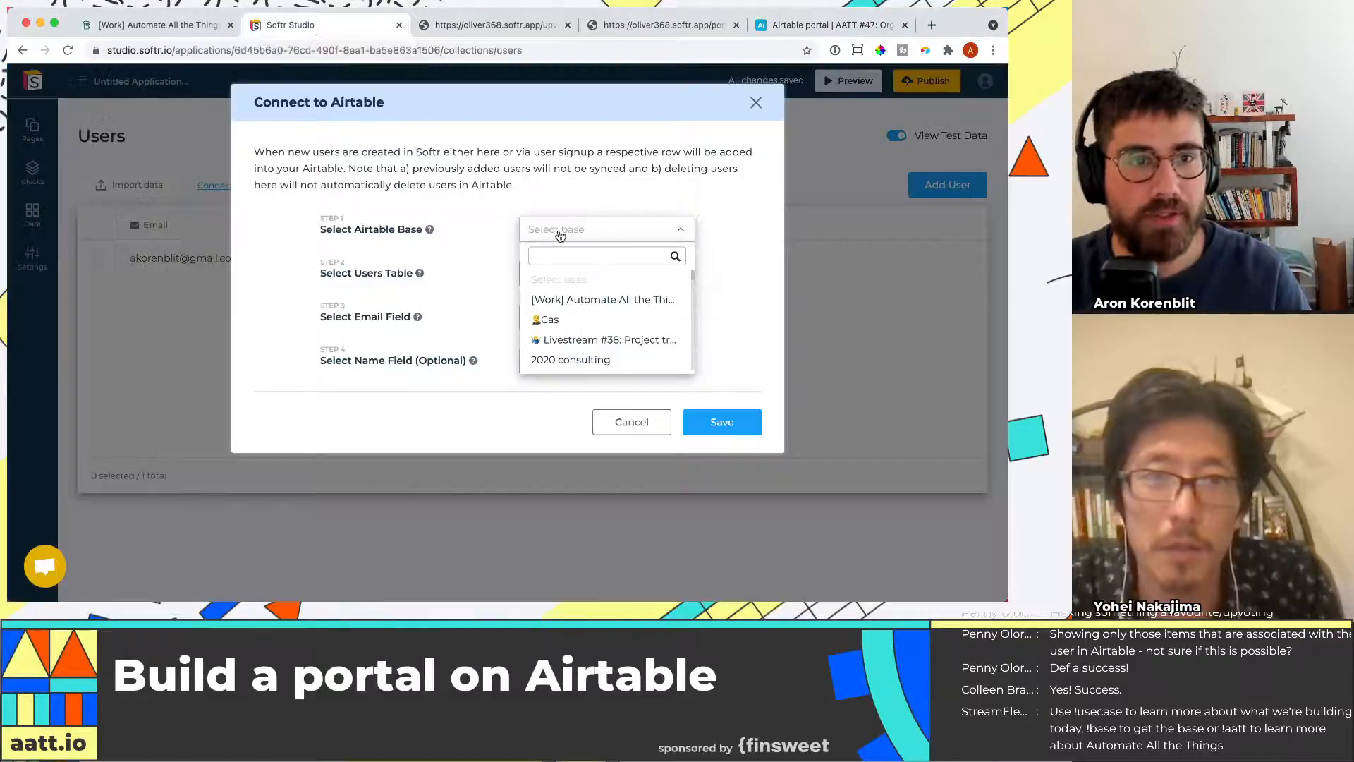
pyautogui.write('portal')
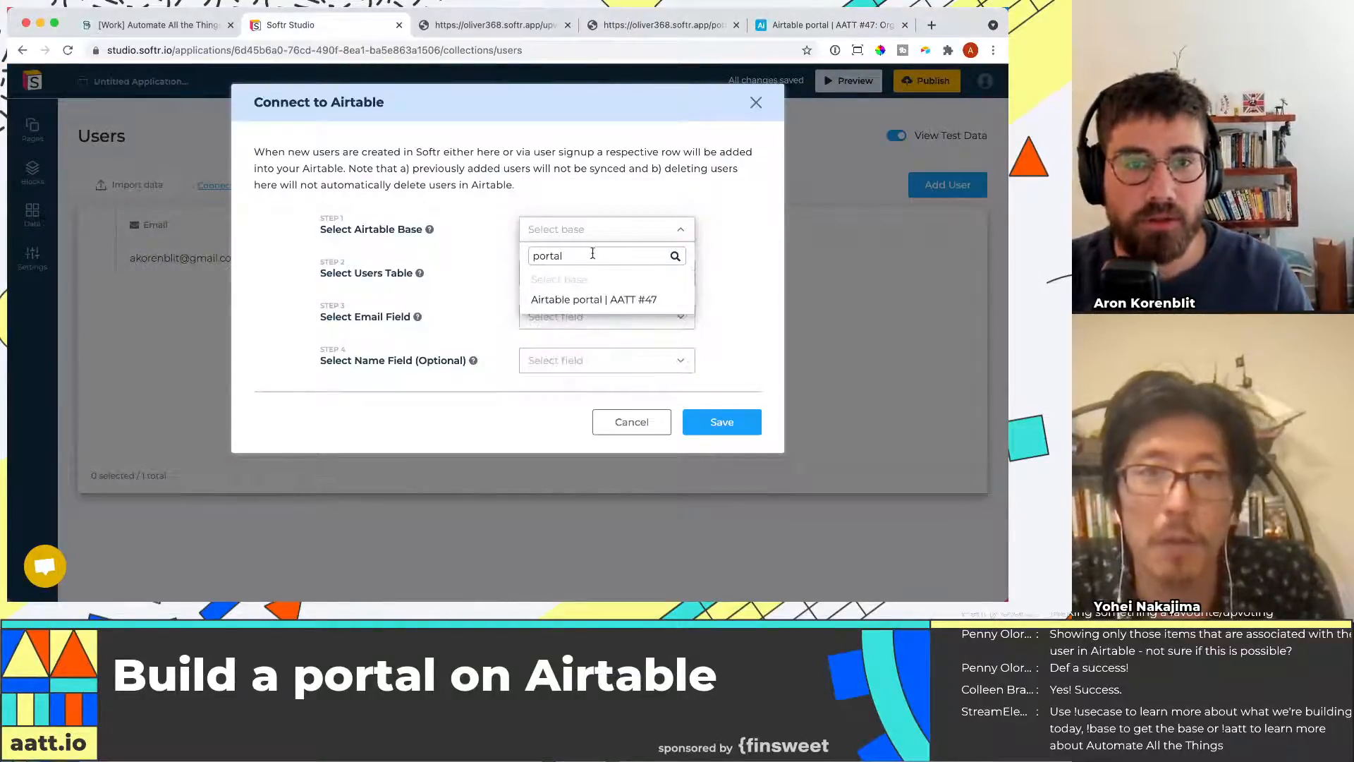
pyautogui.click(601, 301)
# Map the users table to LPs and the email field to Email, and save the connection
pyautogui.click(596, 278)
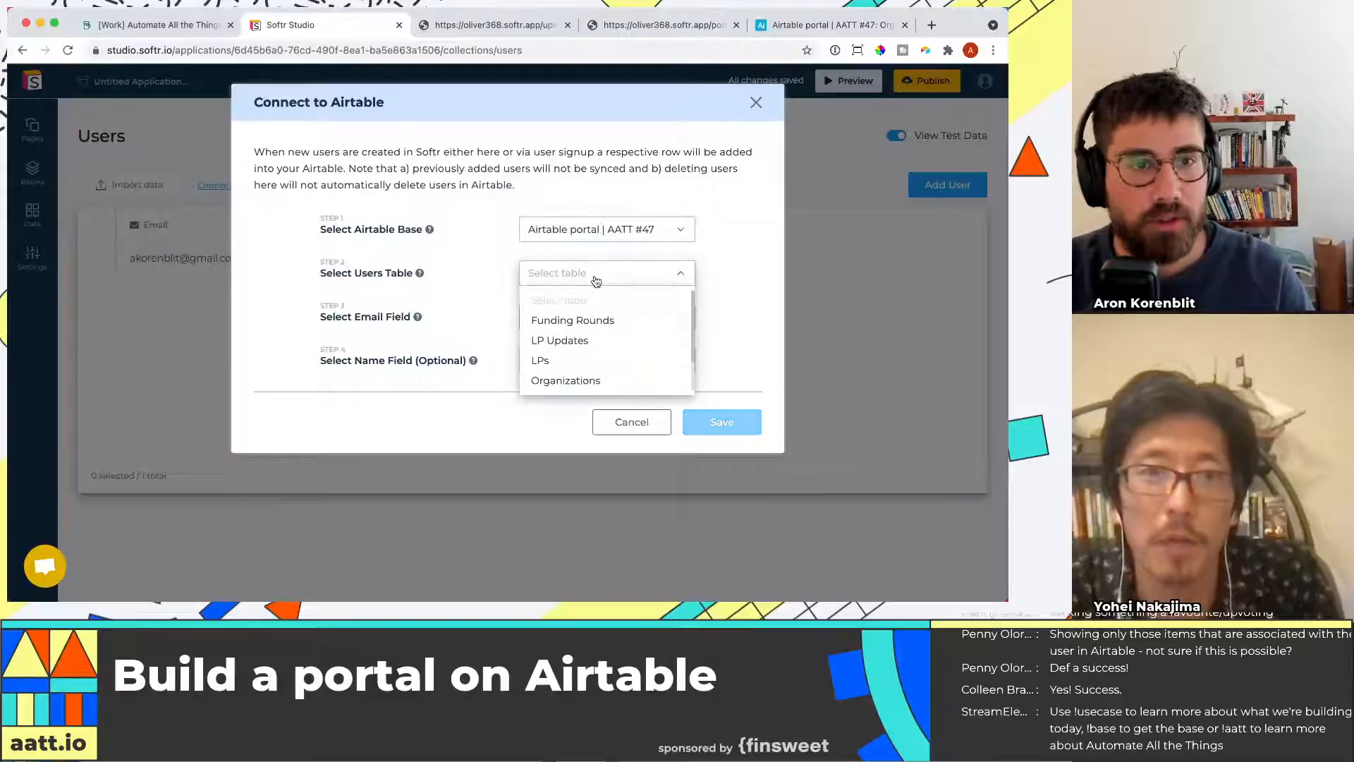
pyautogui.click(620, 360)
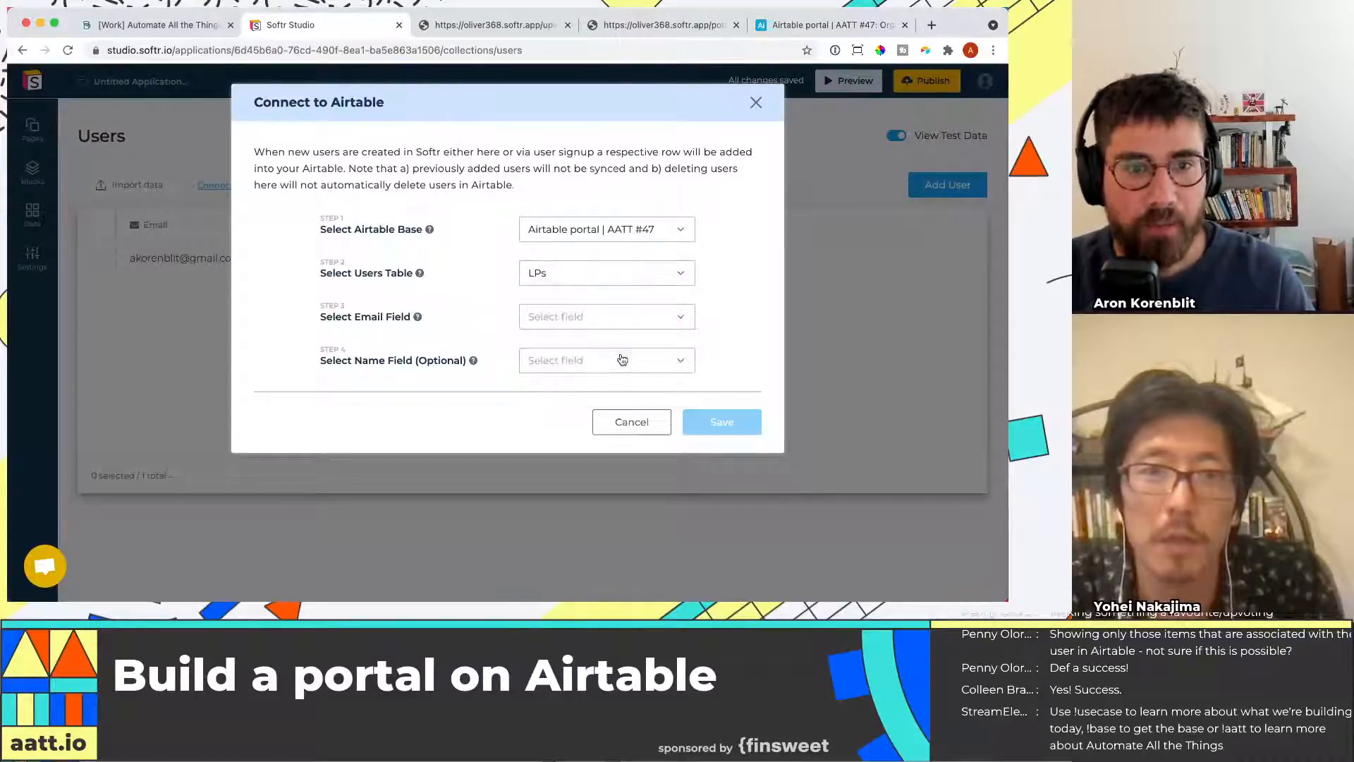
pyautogui.click(603, 317)
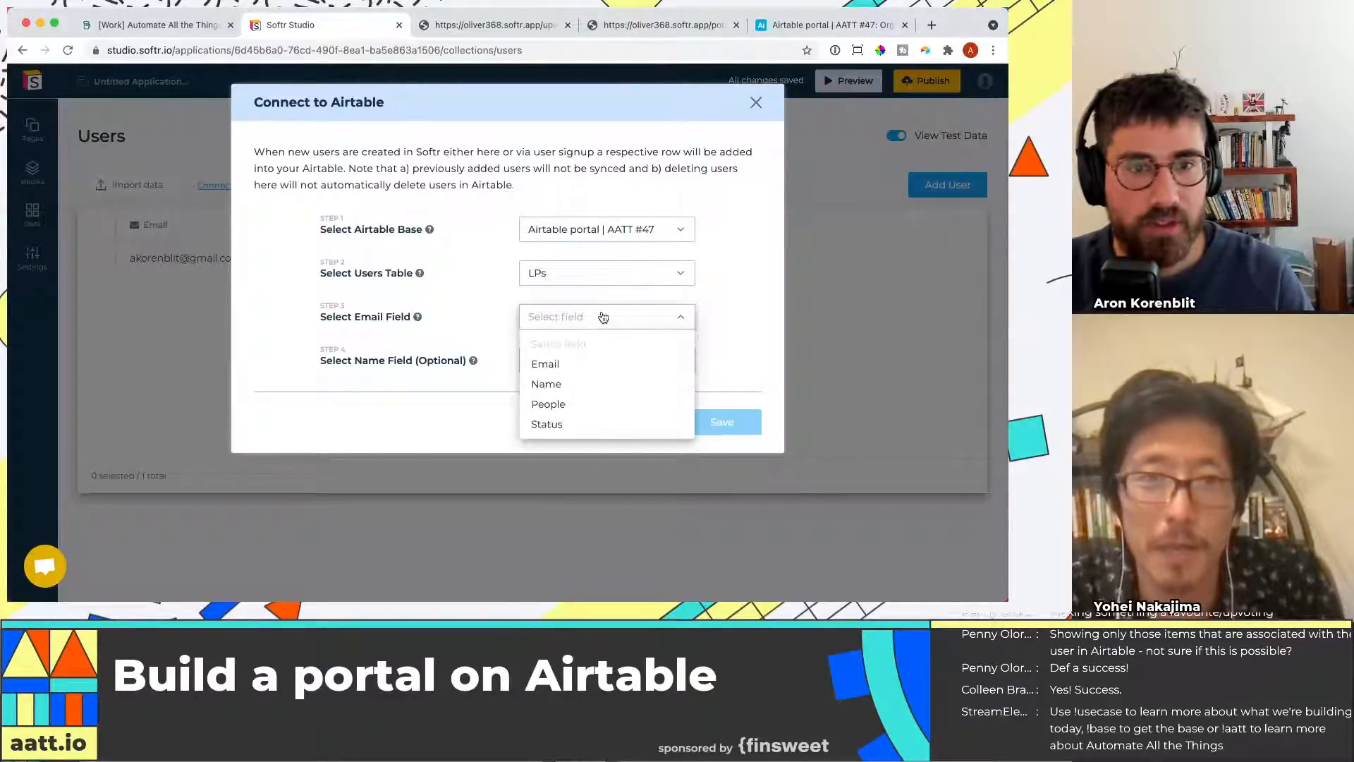
pyautogui.click(596, 366)
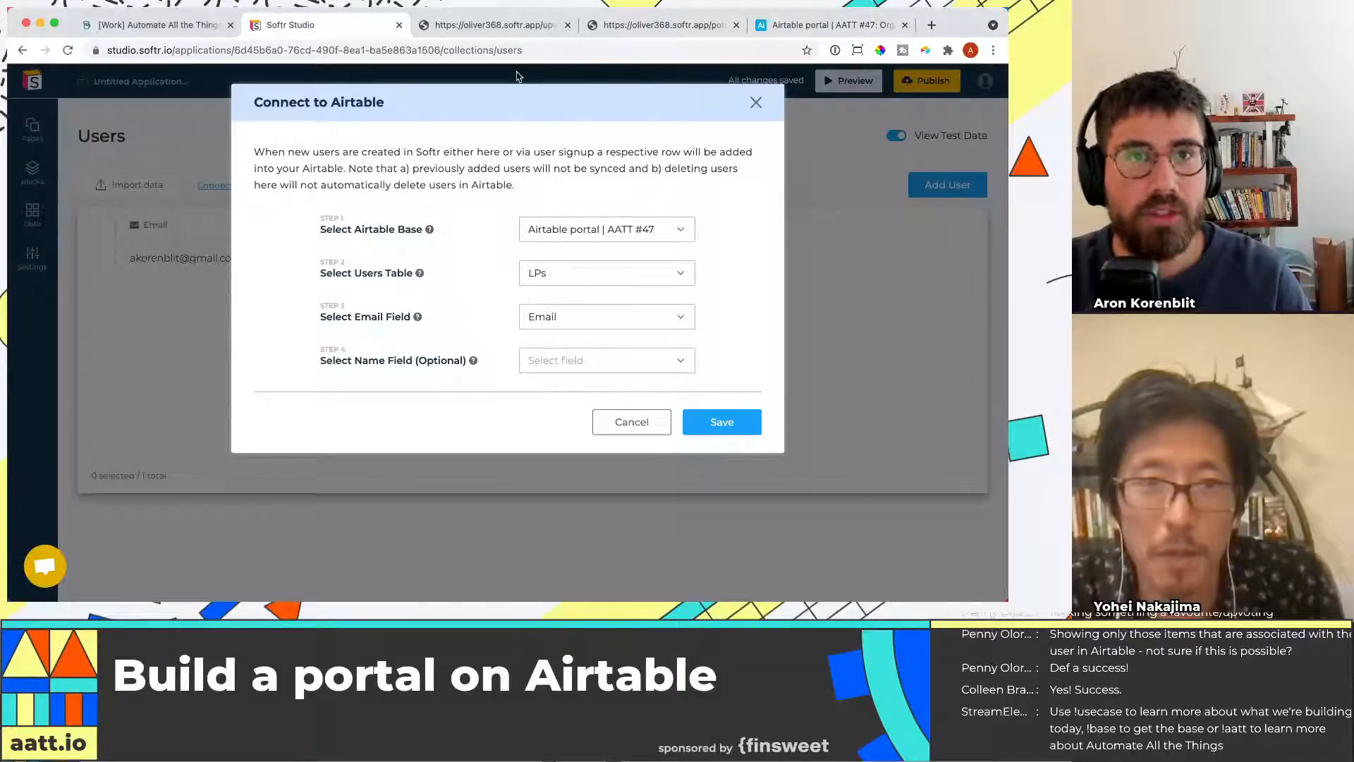
pyautogui.click(718, 420)
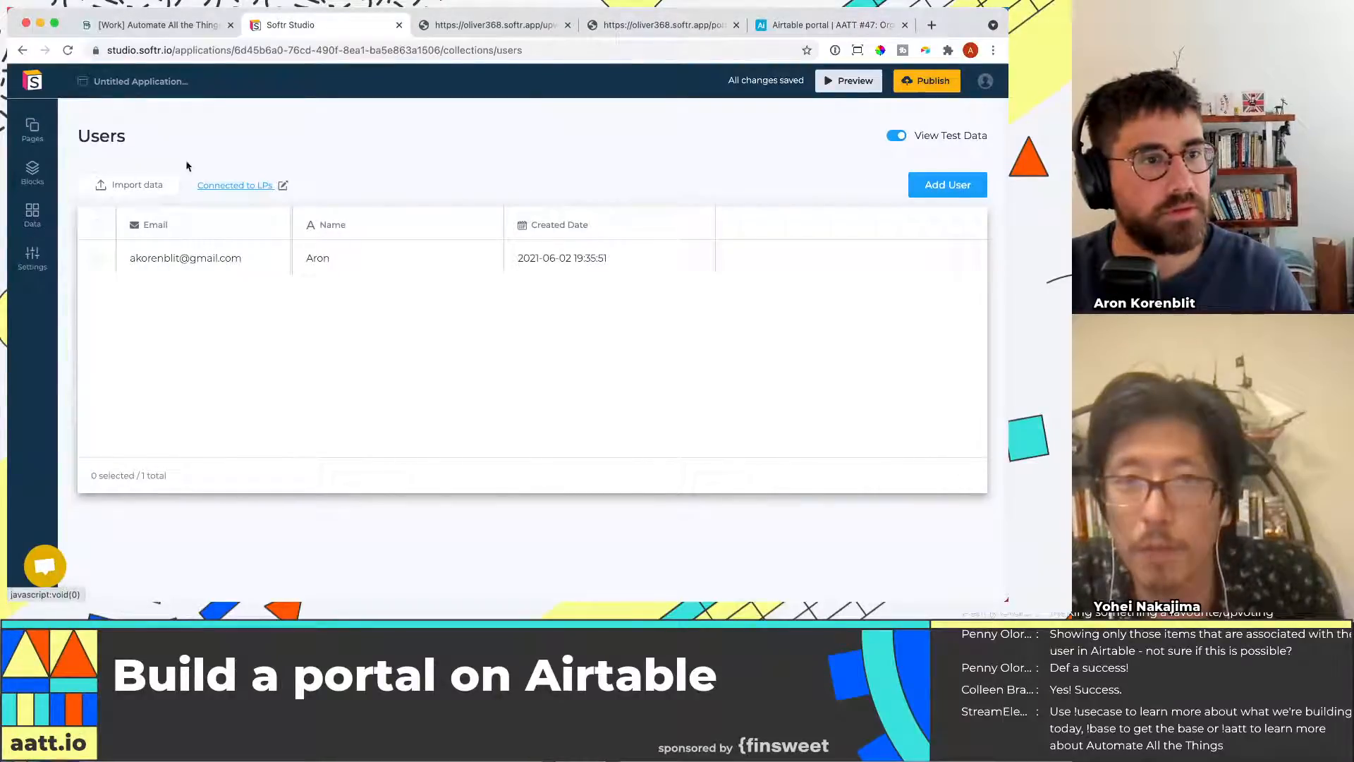
# Turn off View Test Data for the Users list and reload the studio
pyautogui.click(896, 136)
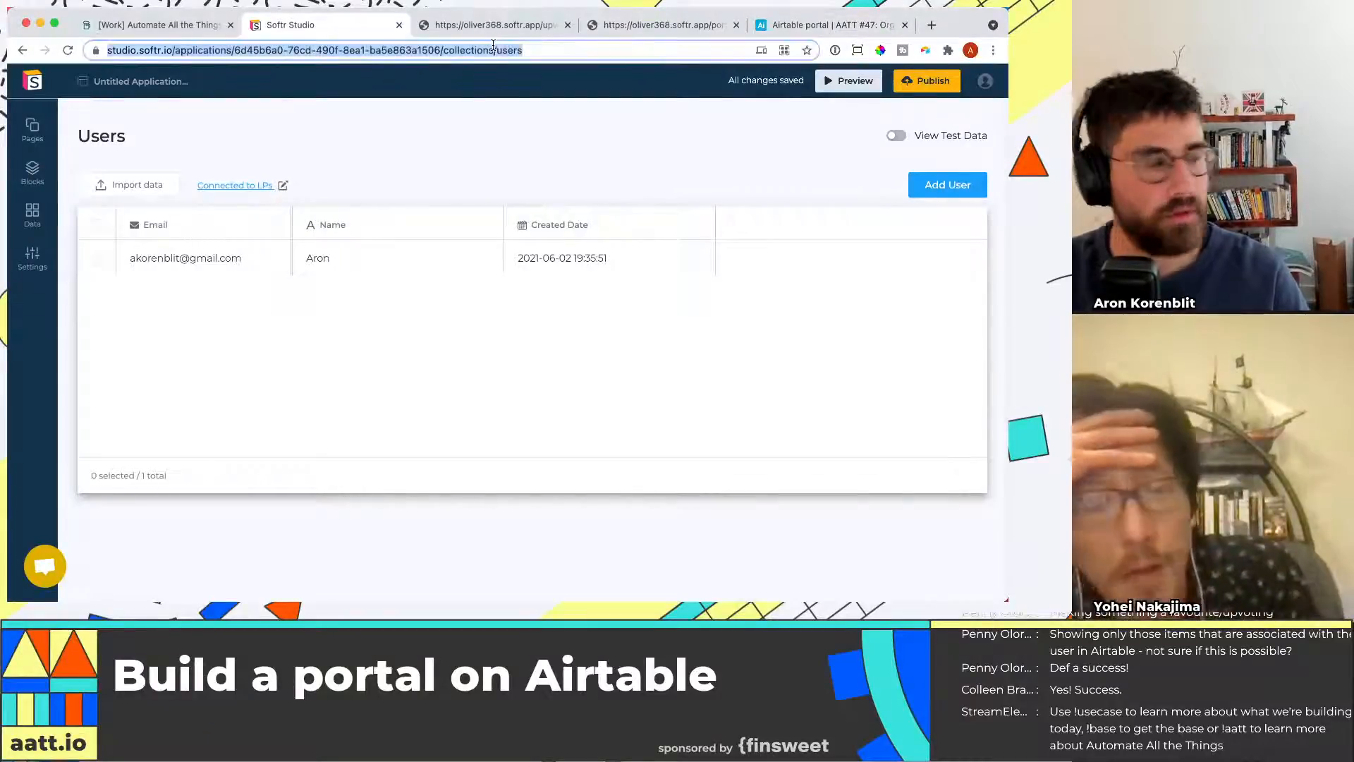
pyautogui.press('super+r')
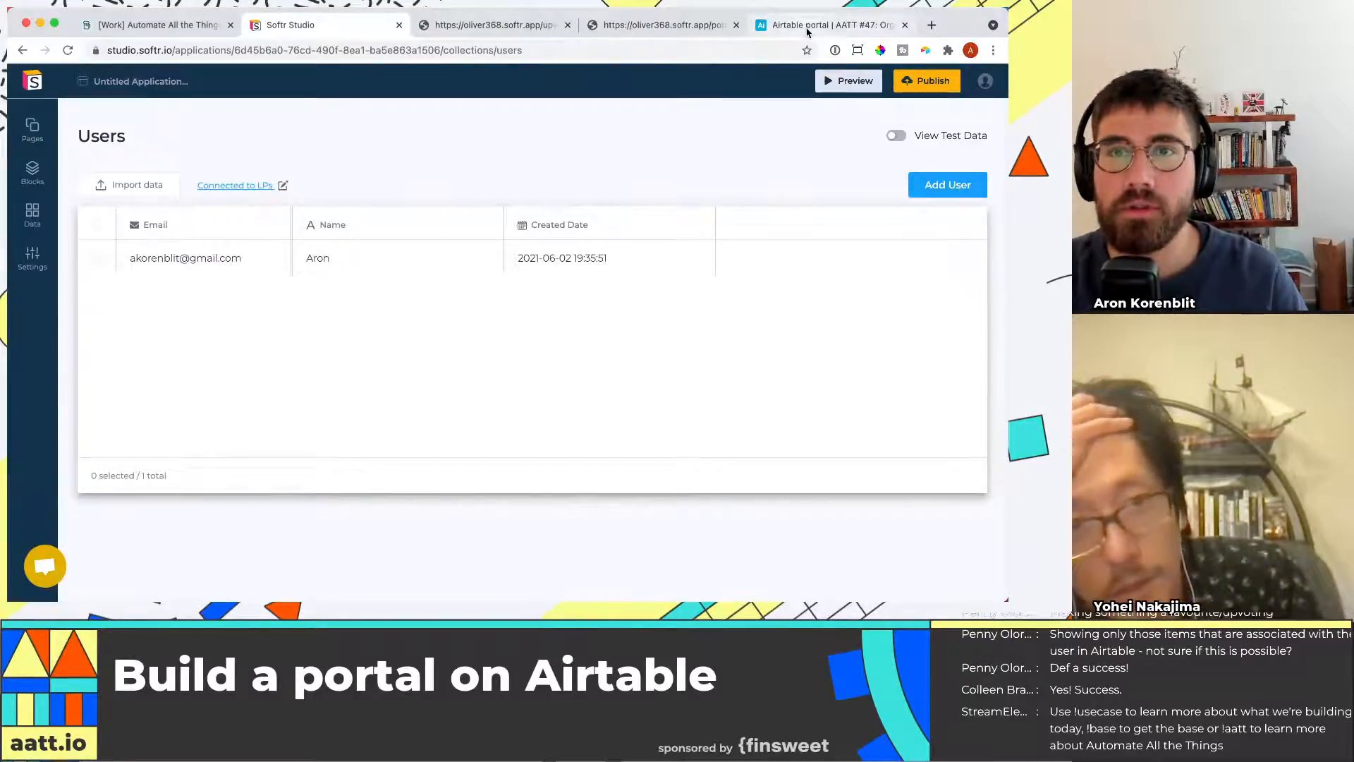
pyautogui.click(846, 25)
pyautogui.click(438, 112)
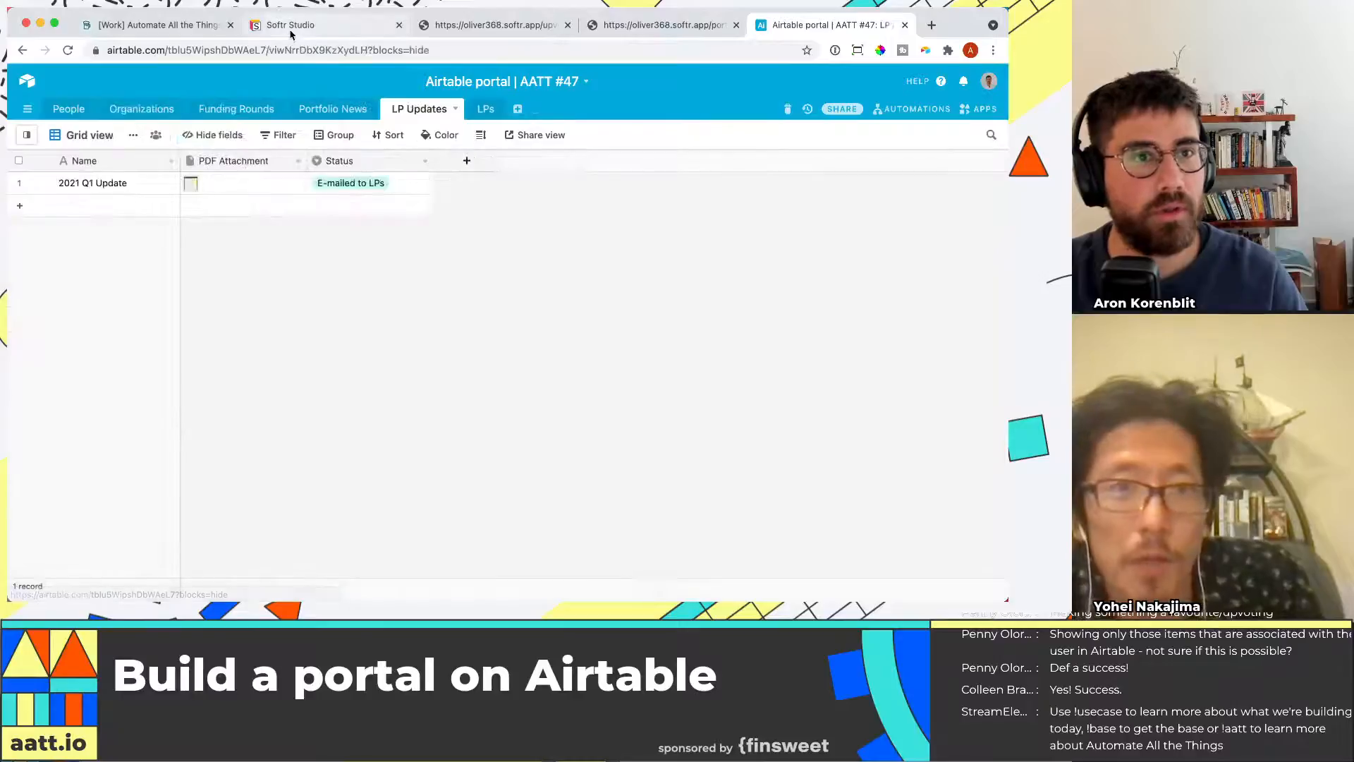
pyautogui.click(488, 111)
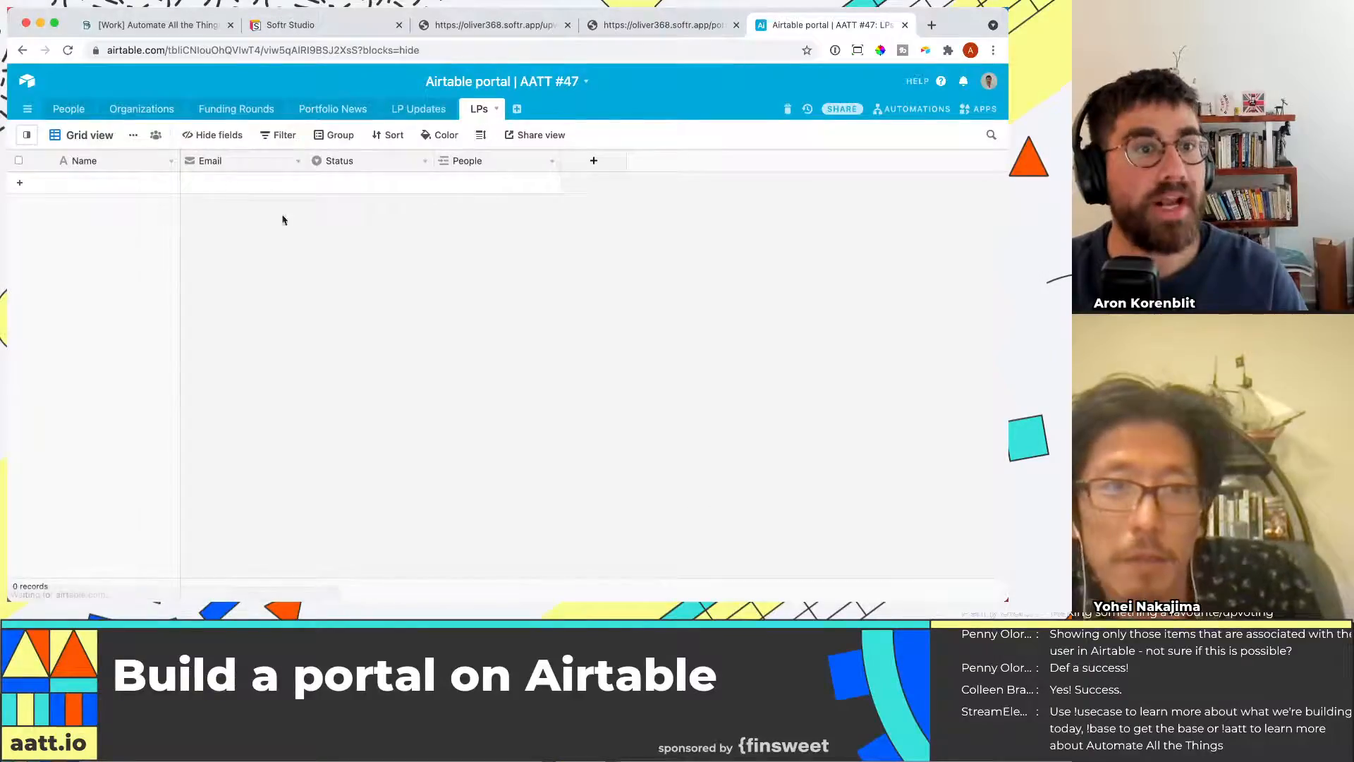
pyautogui.click(149, 184)
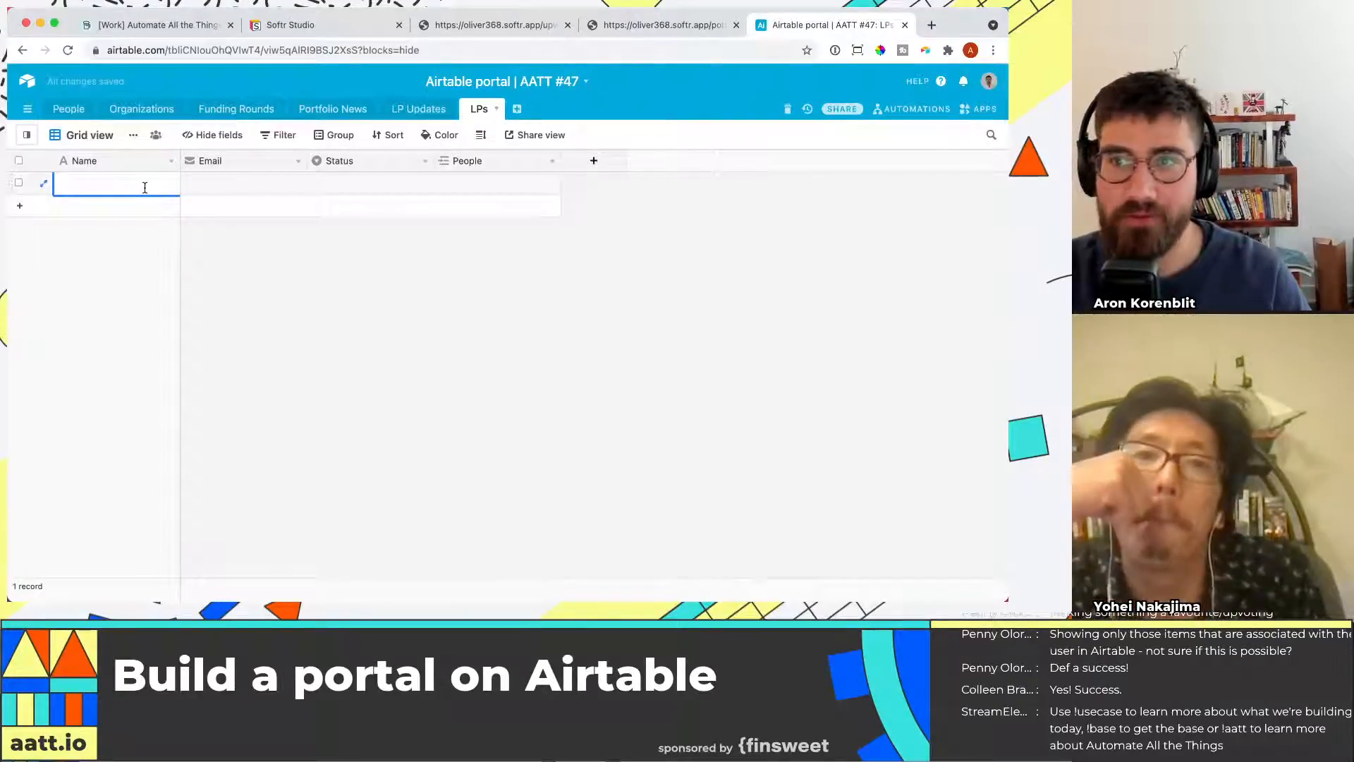
pyautogui.write('Aron')
pyautogui.press('Tab')
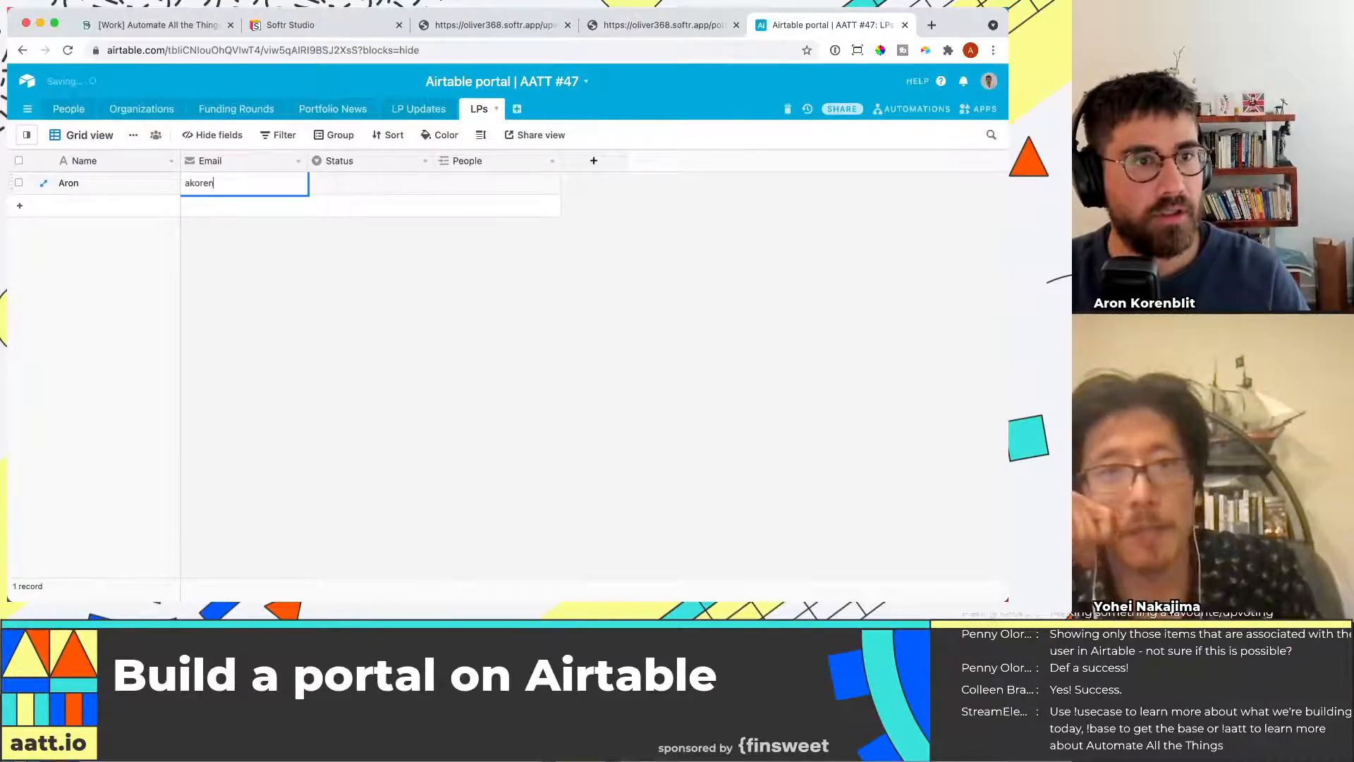
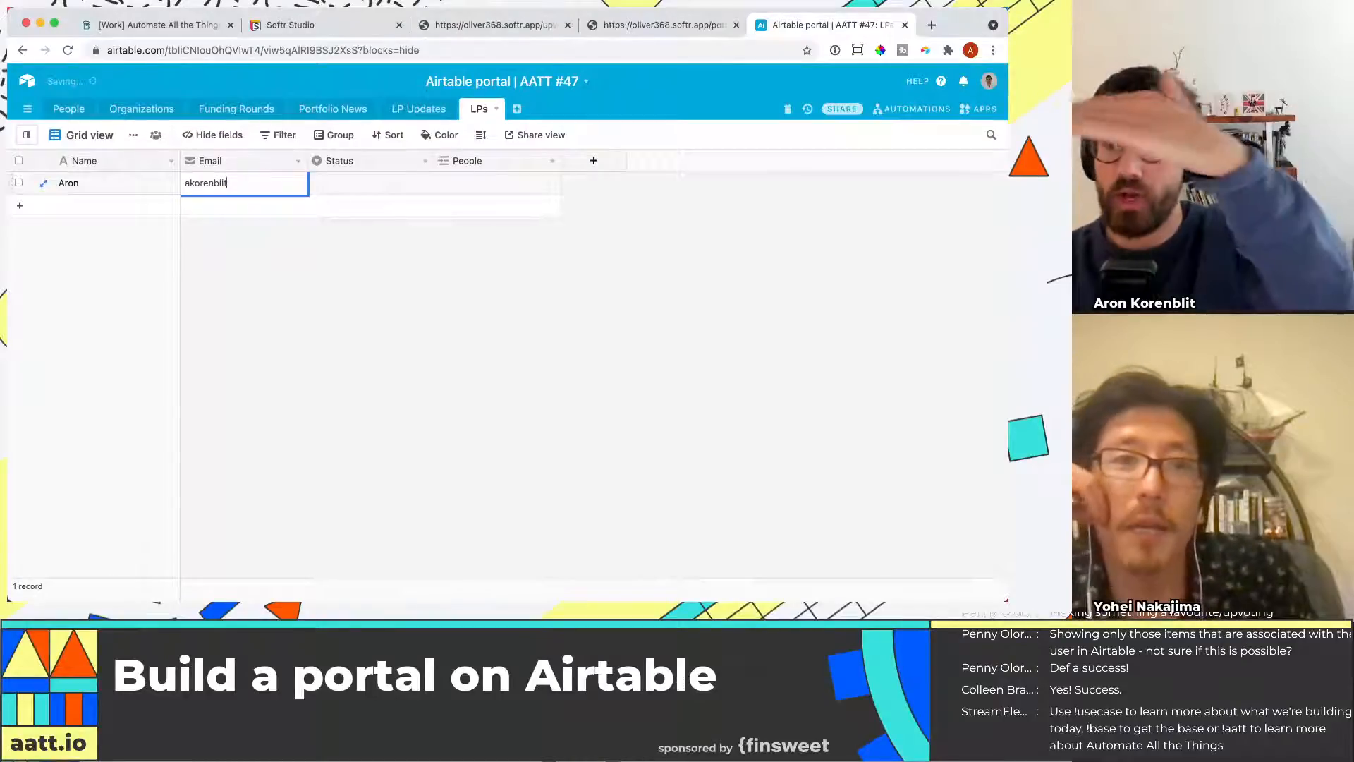
pyautogui.rightClick(10, 183)
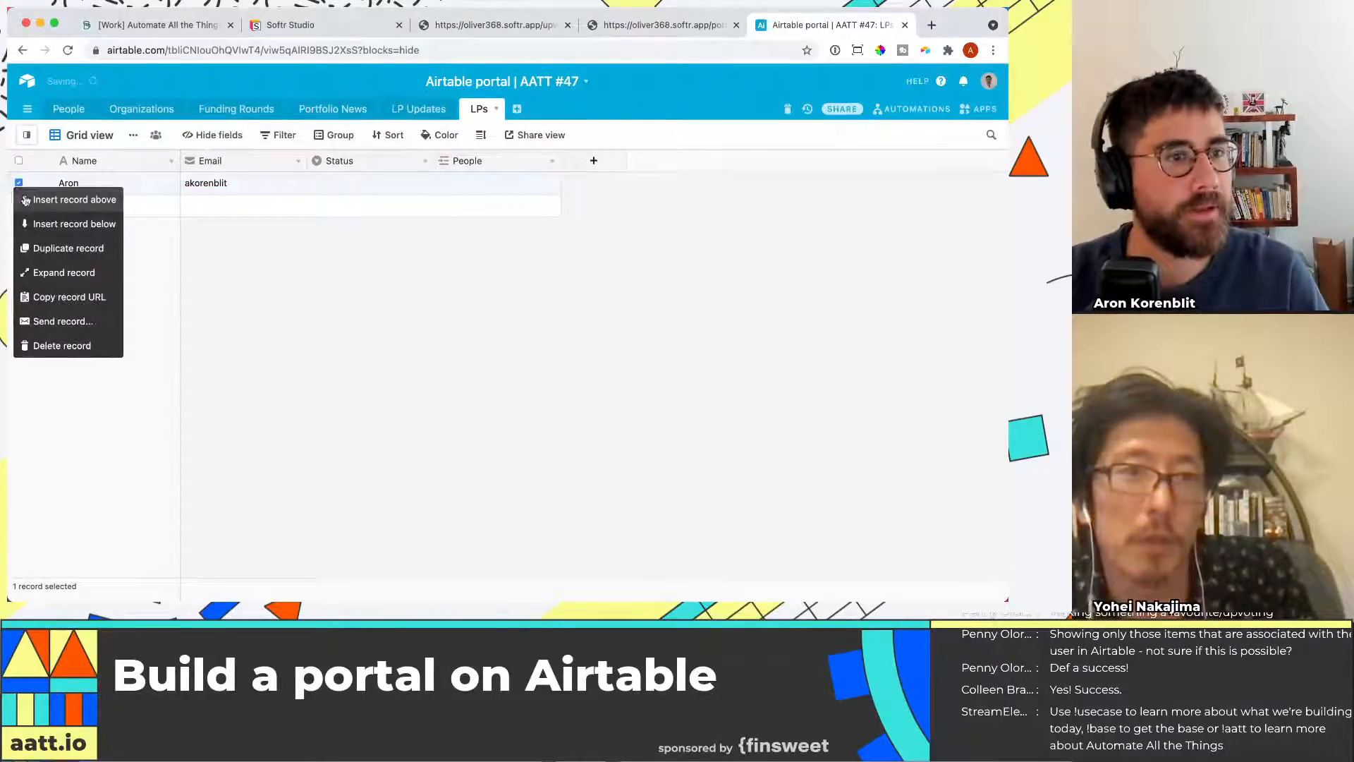
pyautogui.click(81, 348)
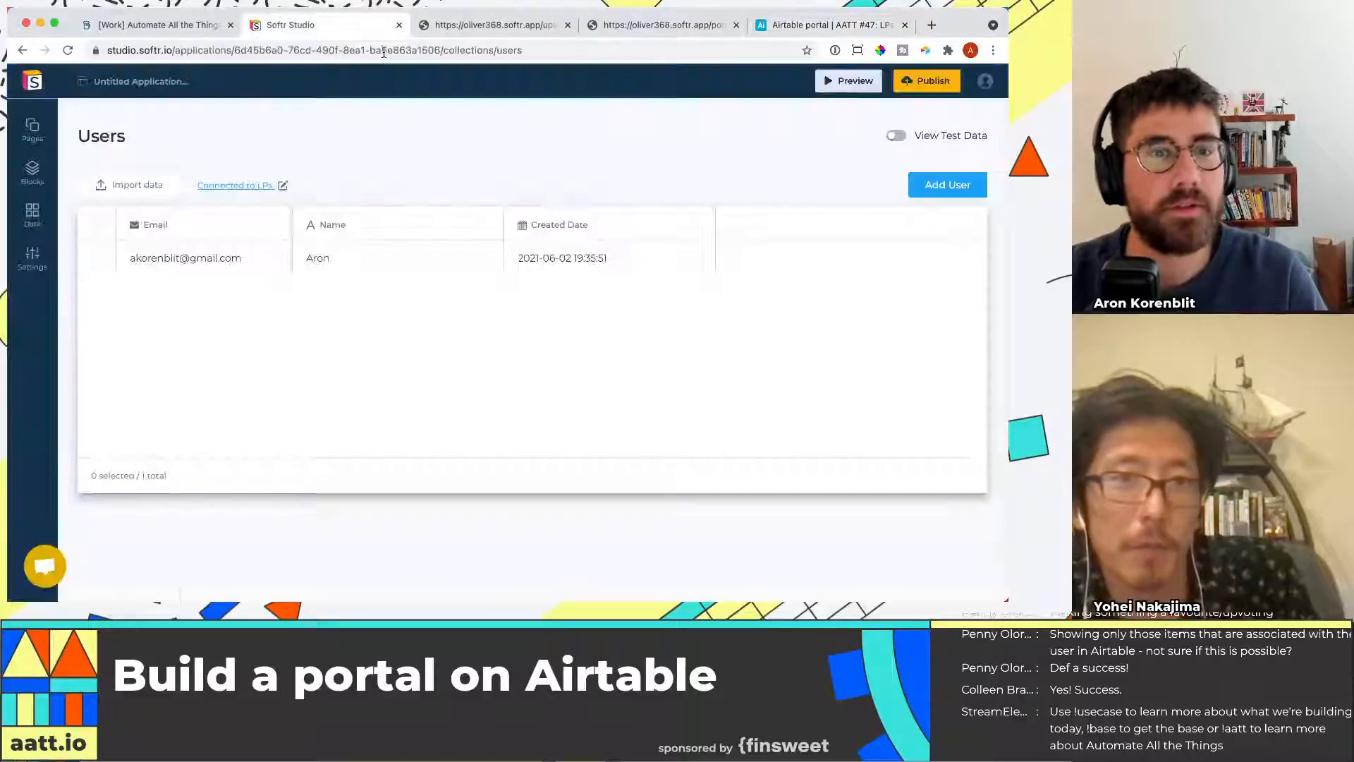
# Add a new user named Aron2 in the Users collection, entering the user's e-mail and an account password
pyautogui.click(293, 25)
pyautogui.click(947, 184)
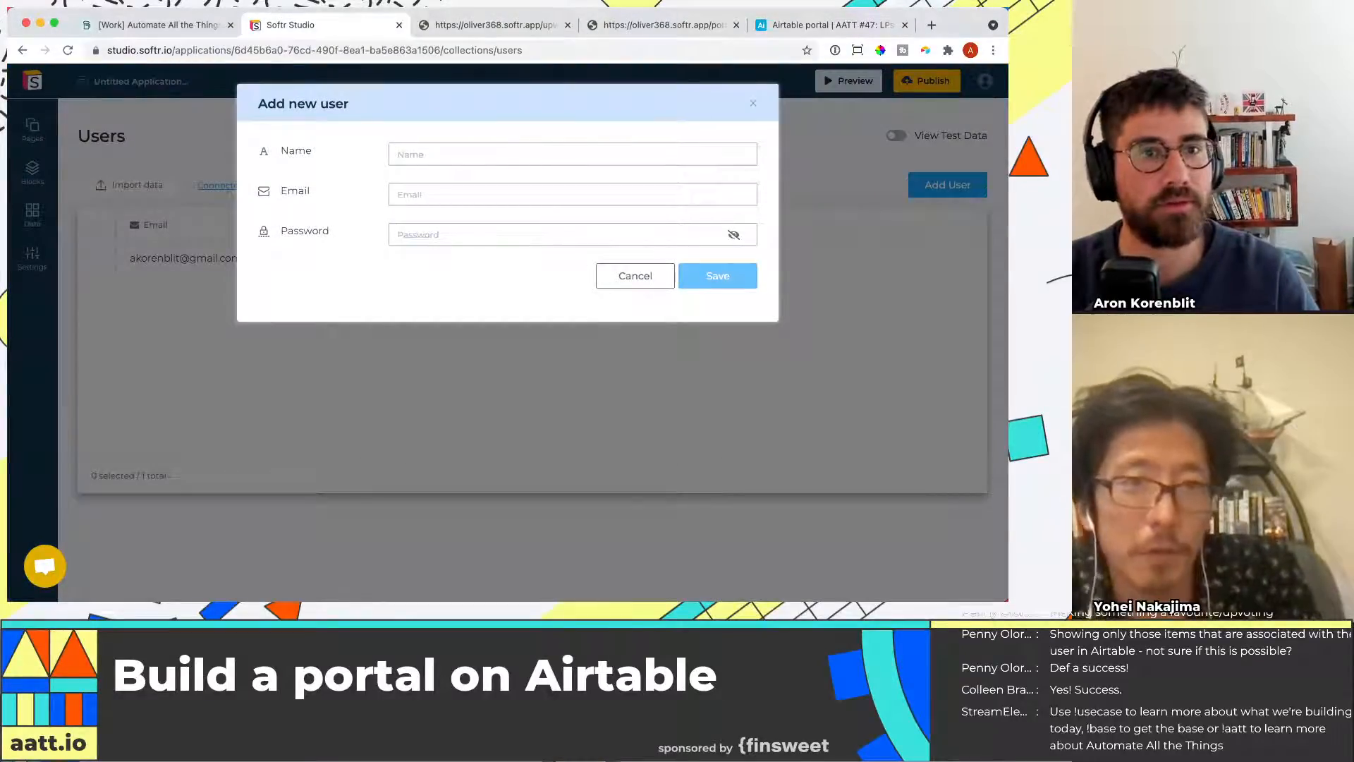
pyautogui.write('Aron2')
pyautogui.press('Tab')
pyautogui.write('a')
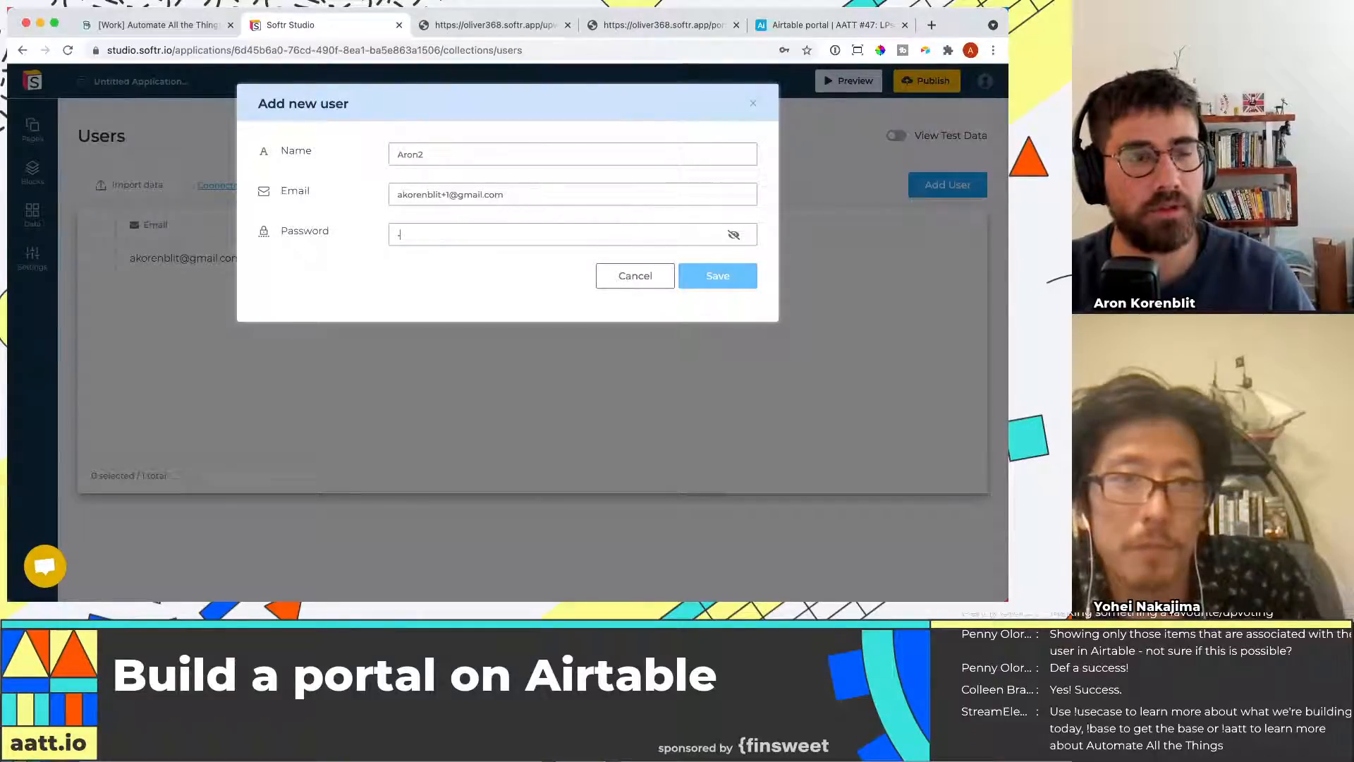
pyautogui.press('Tab')
pyautogui.write('••••••••')
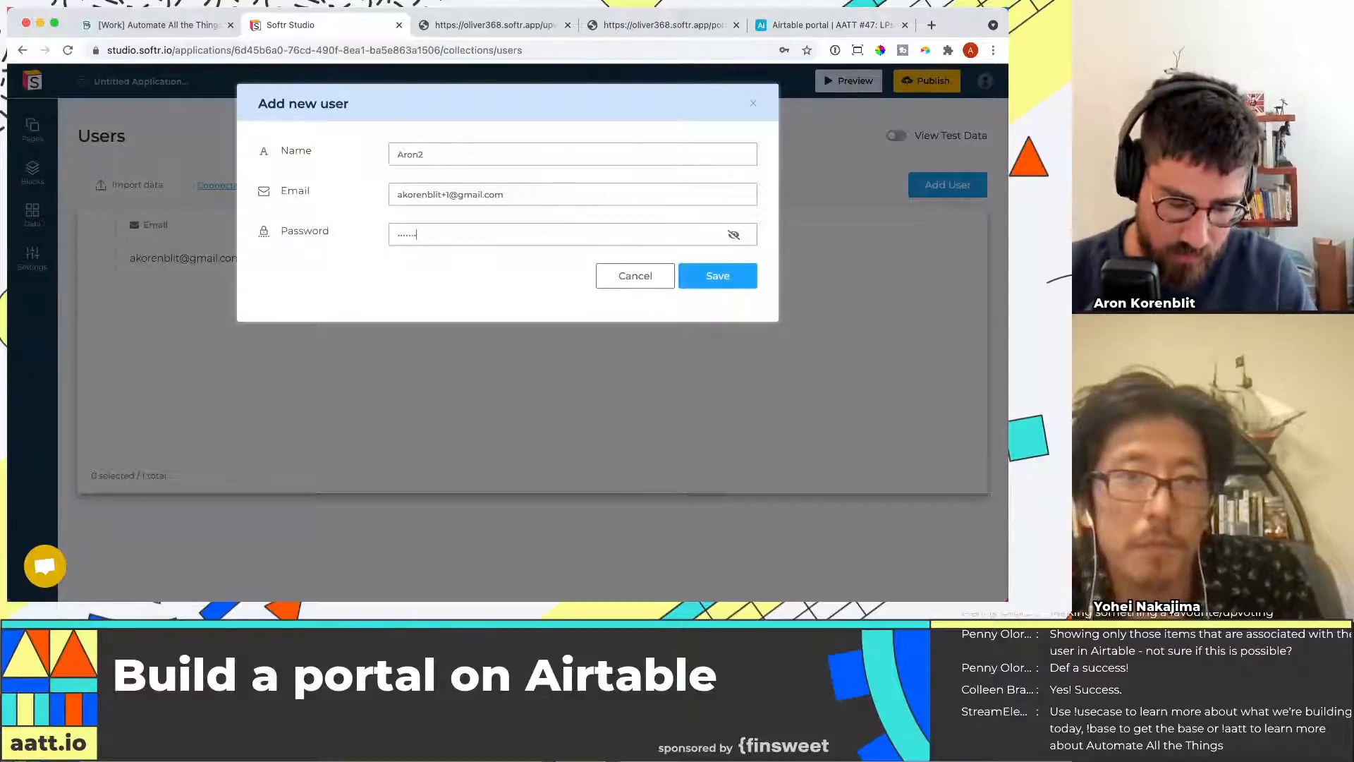
pyautogui.press('Return')
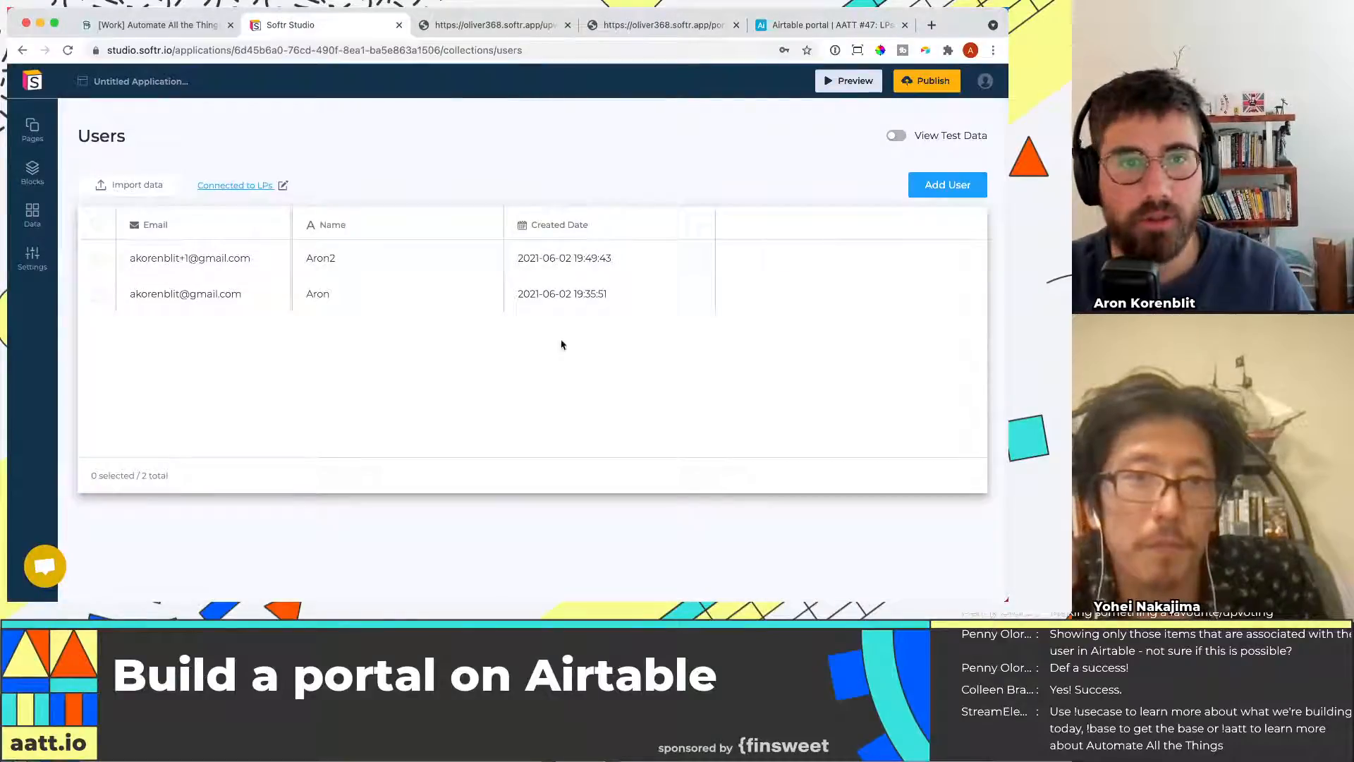
# Compare the Users list in the studio with the records in the LPs table
pyautogui.click(818, 28)
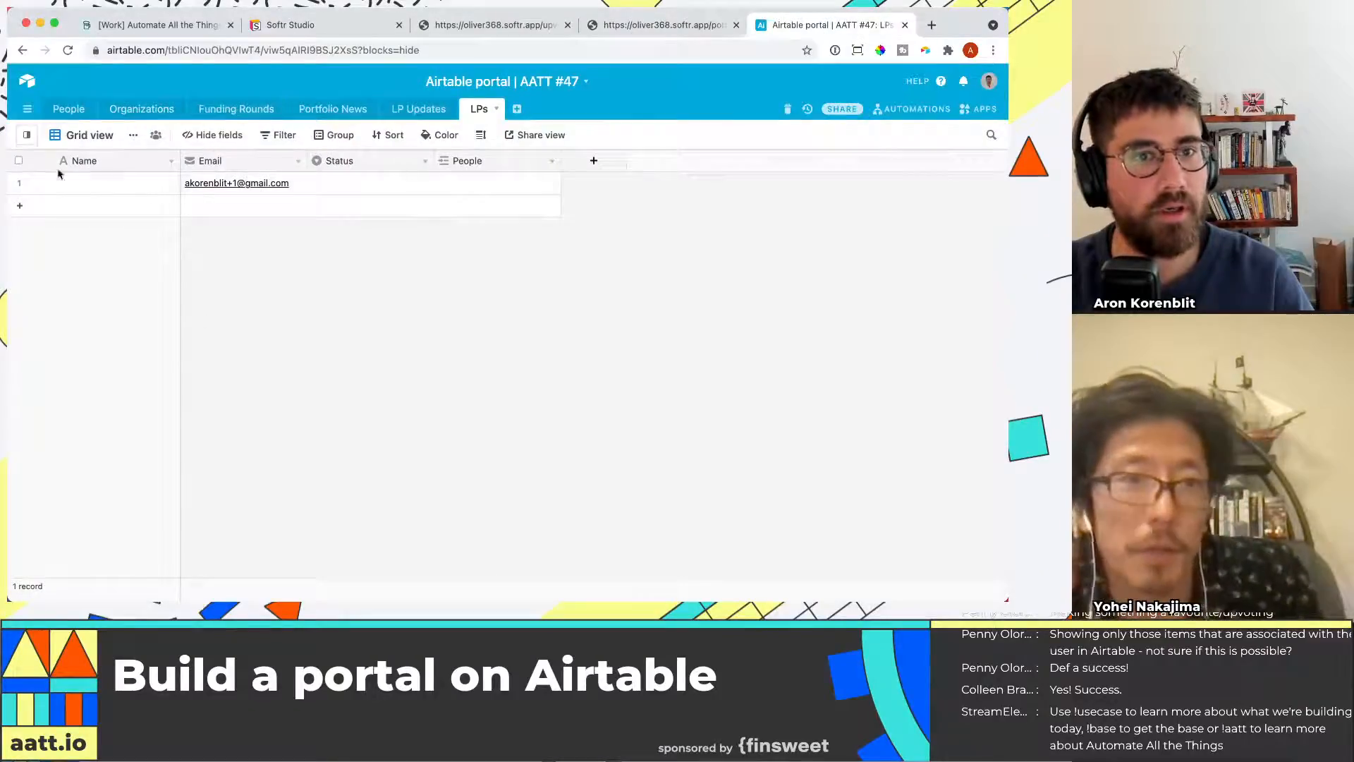
pyautogui.click(354, 27)
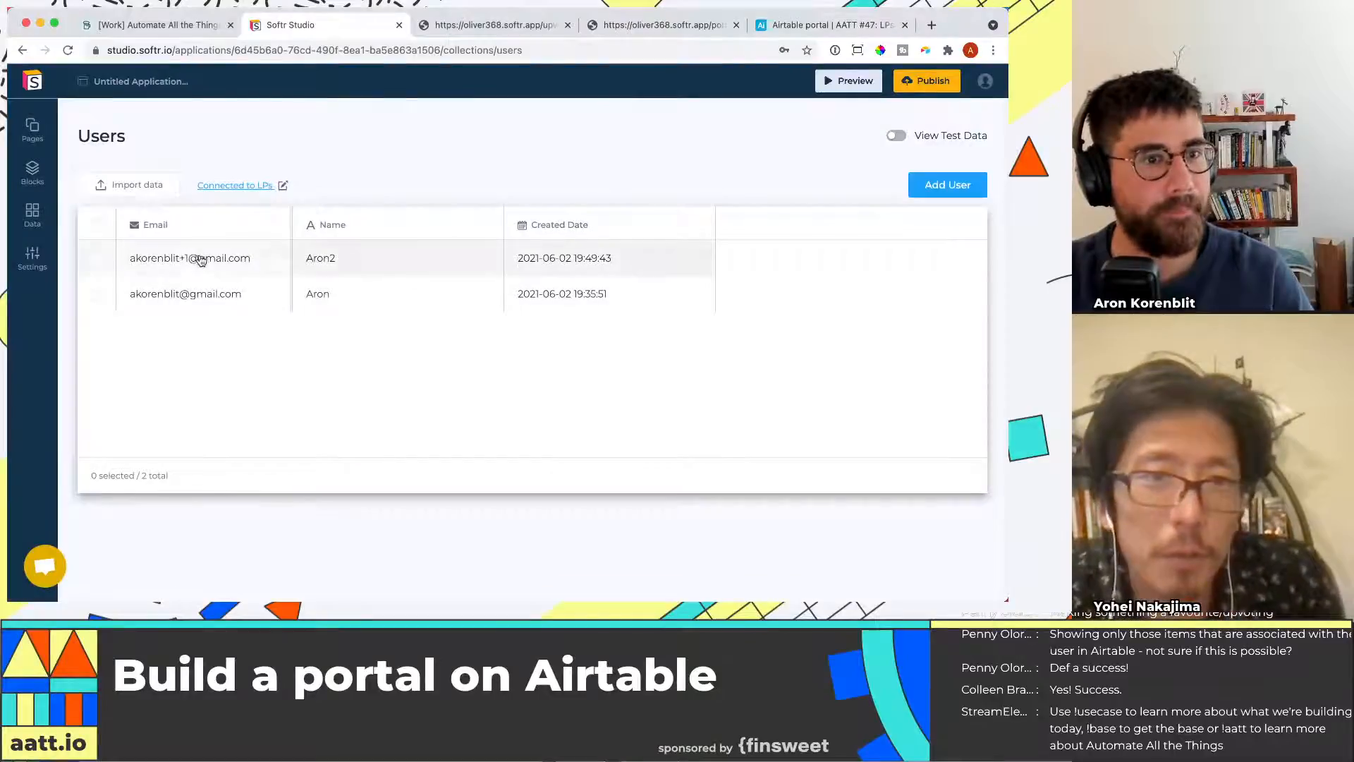
pyautogui.click(832, 27)
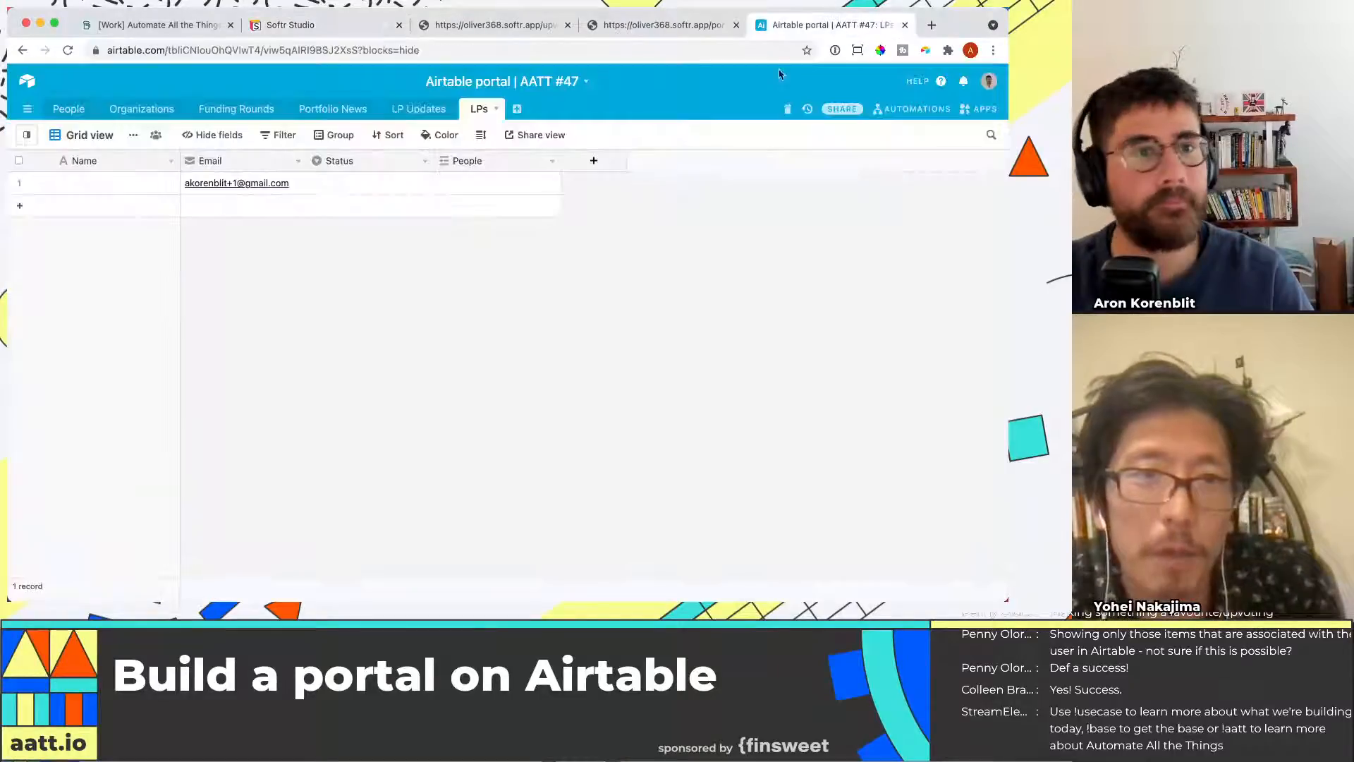
pyautogui.click(291, 27)
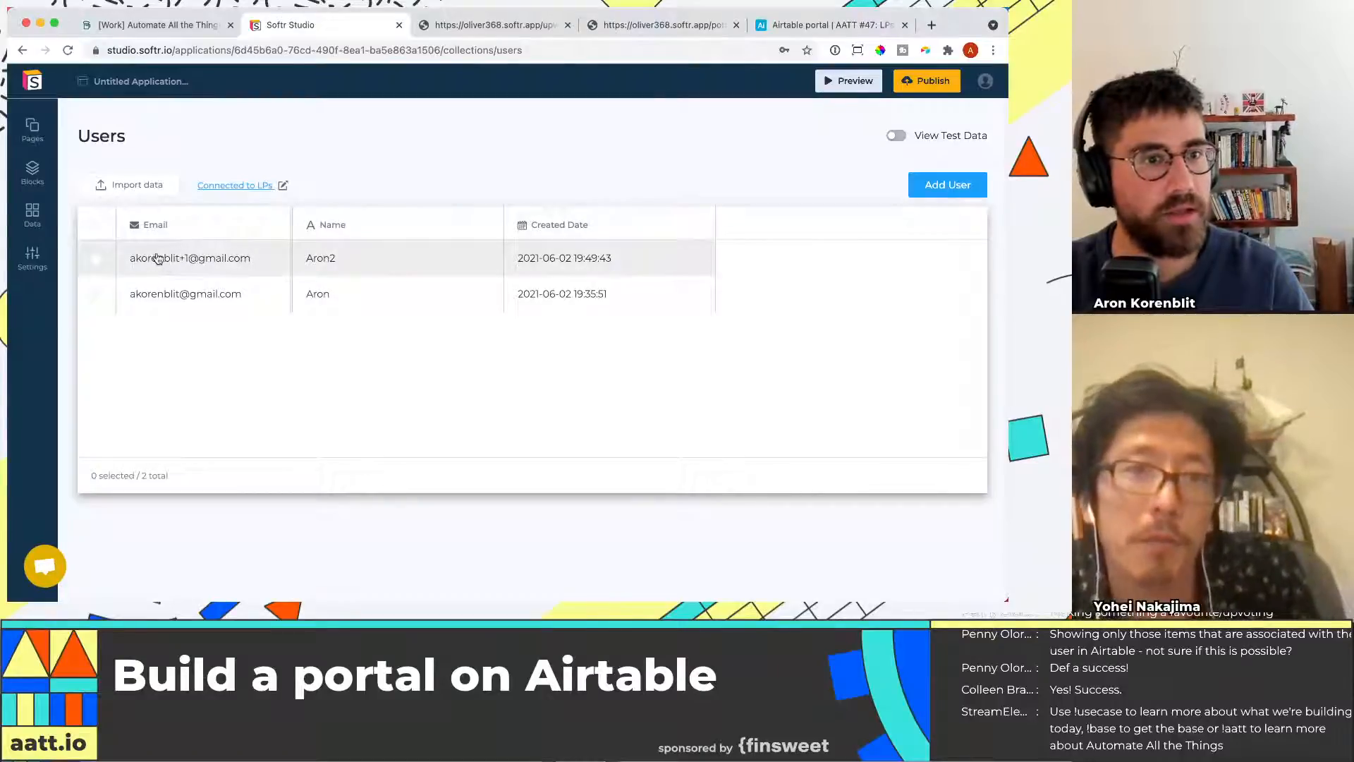
# Name the synced LP record Aron 2 in the LPs table
pyautogui.click(805, 27)
pyautogui.click(160, 184)
pyautogui.write('Aron 2')
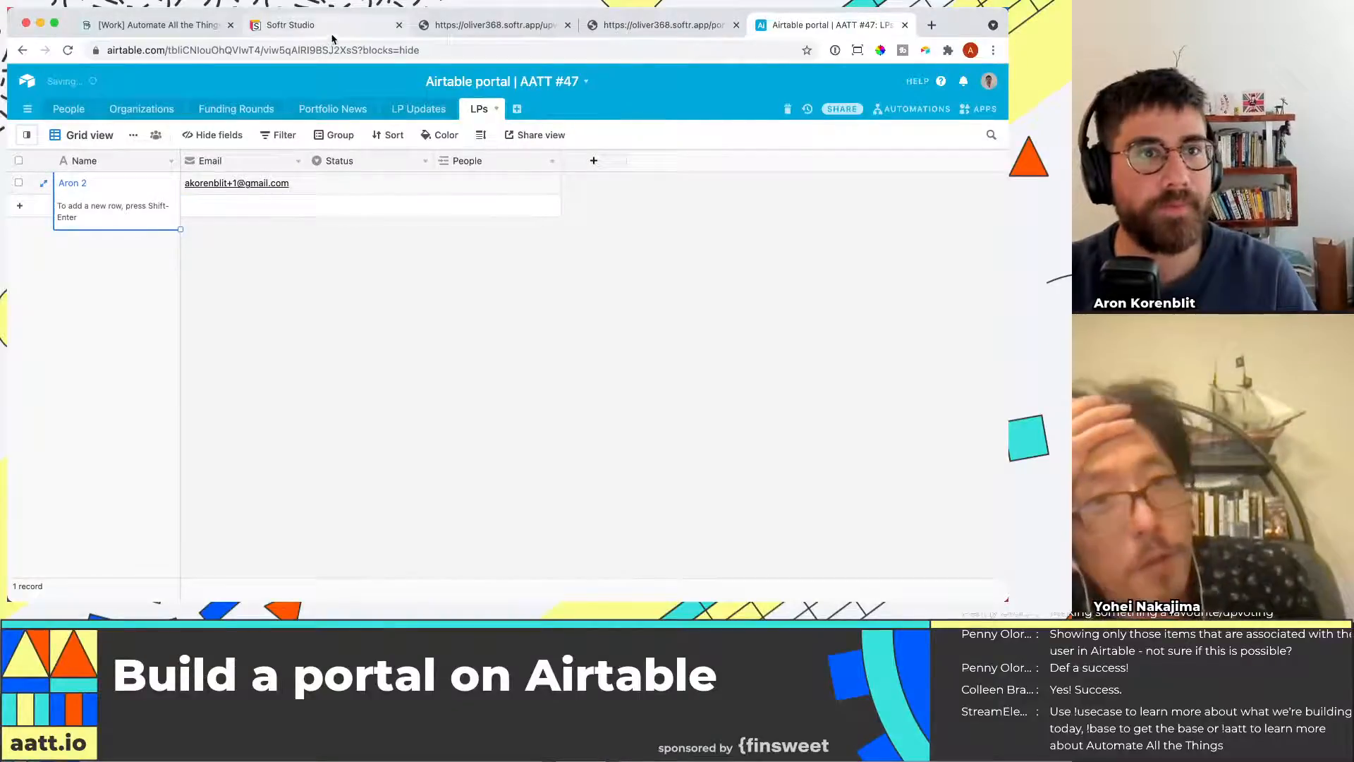
pyautogui.click(321, 25)
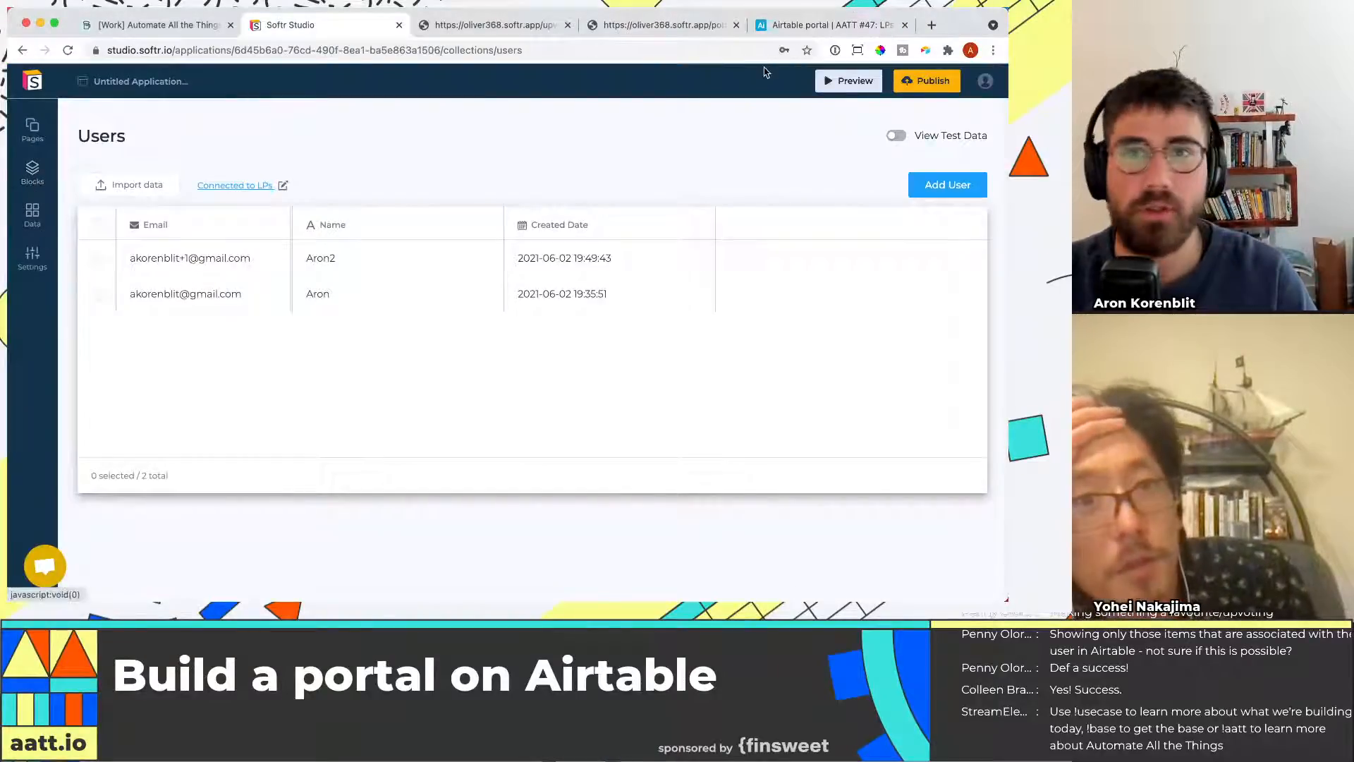
# Add a Users field to the Organizations table that links to records in the LPs table
pyautogui.click(804, 24)
pyautogui.click(142, 109)
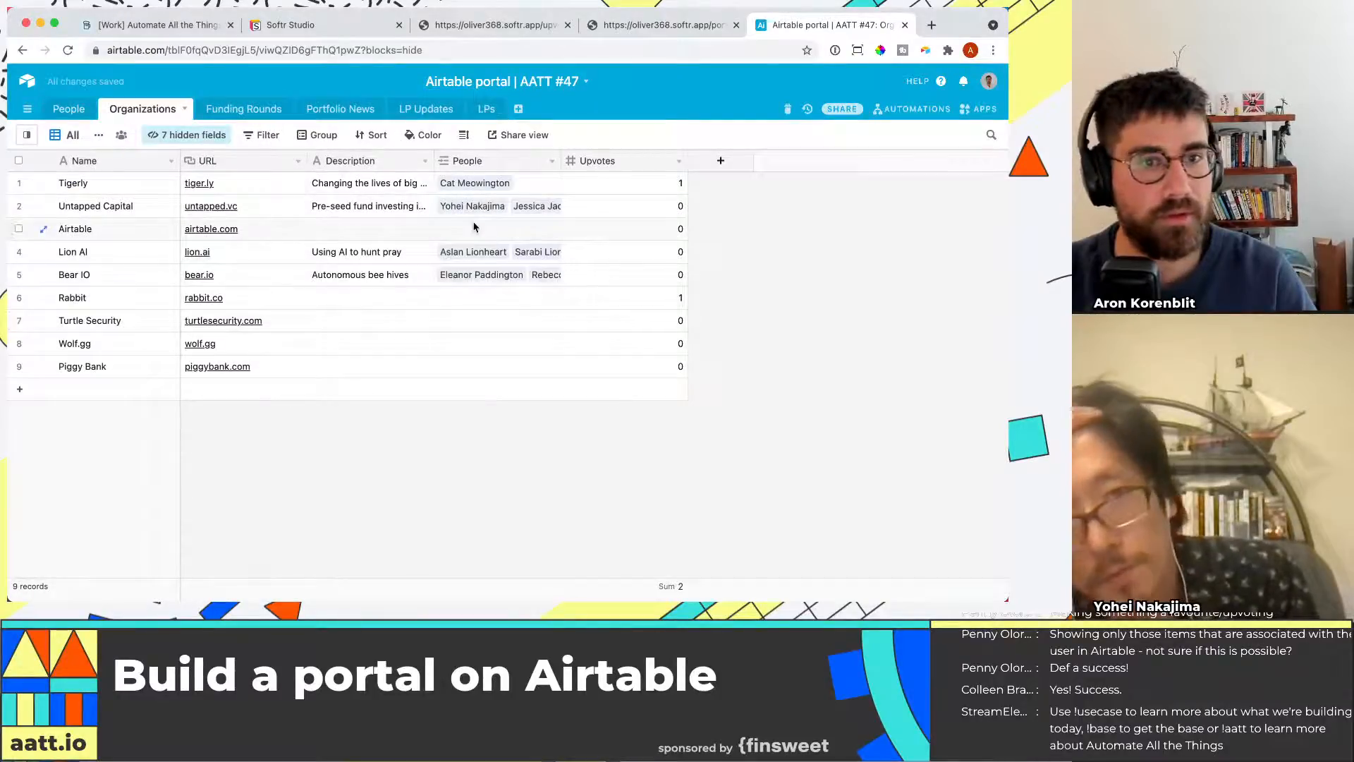
pyautogui.click(721, 161)
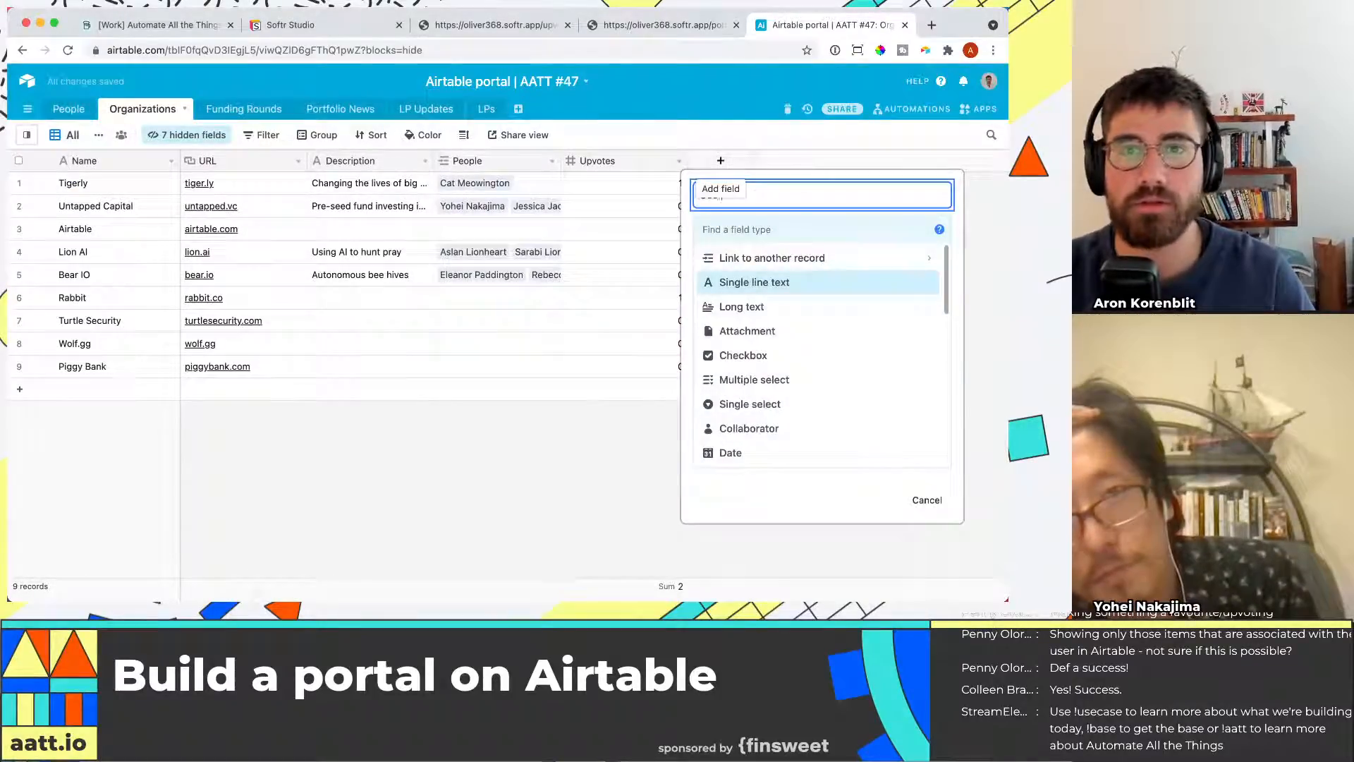
pyautogui.write('user')
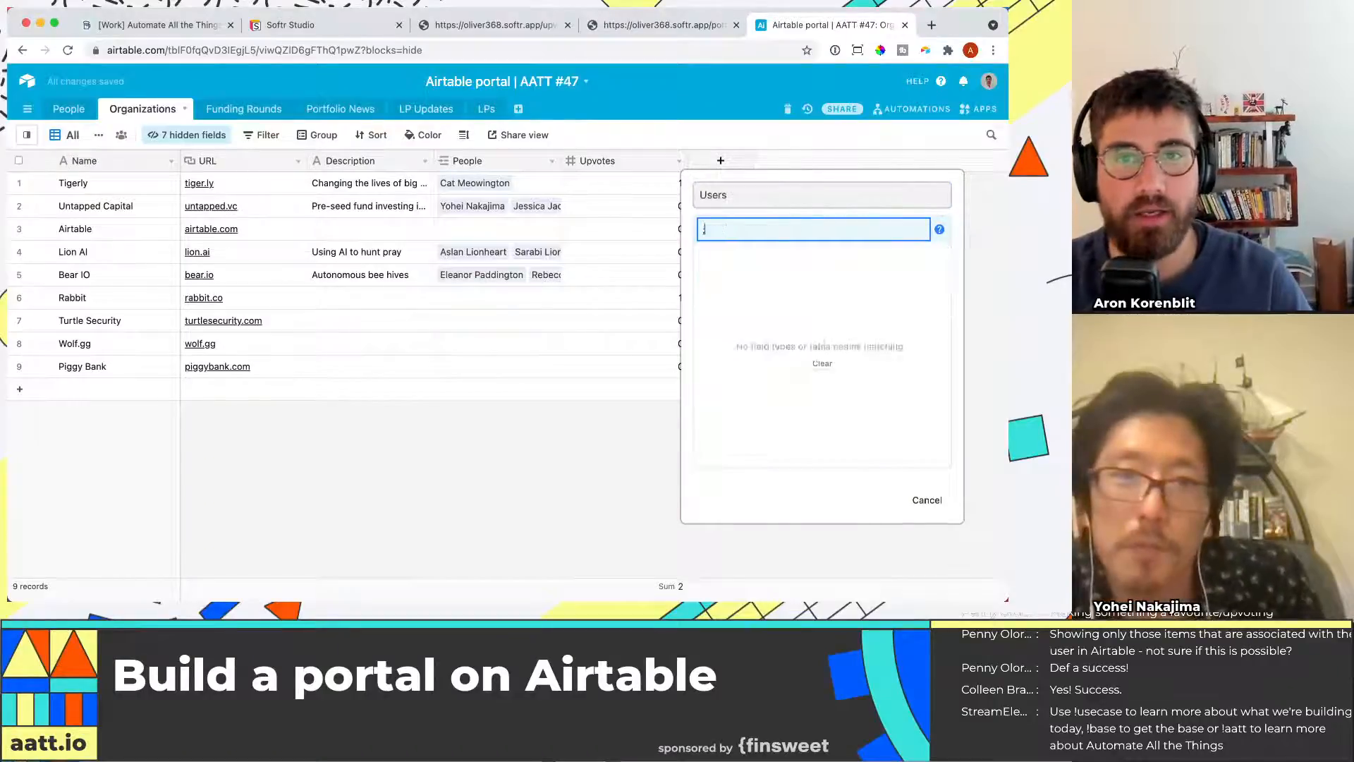
pyautogui.press('BackSpace')
pyautogui.press('BackSpace')
pyautogui.press('BackSpace')
pyautogui.press('BackSpace')
pyautogui.write('link')
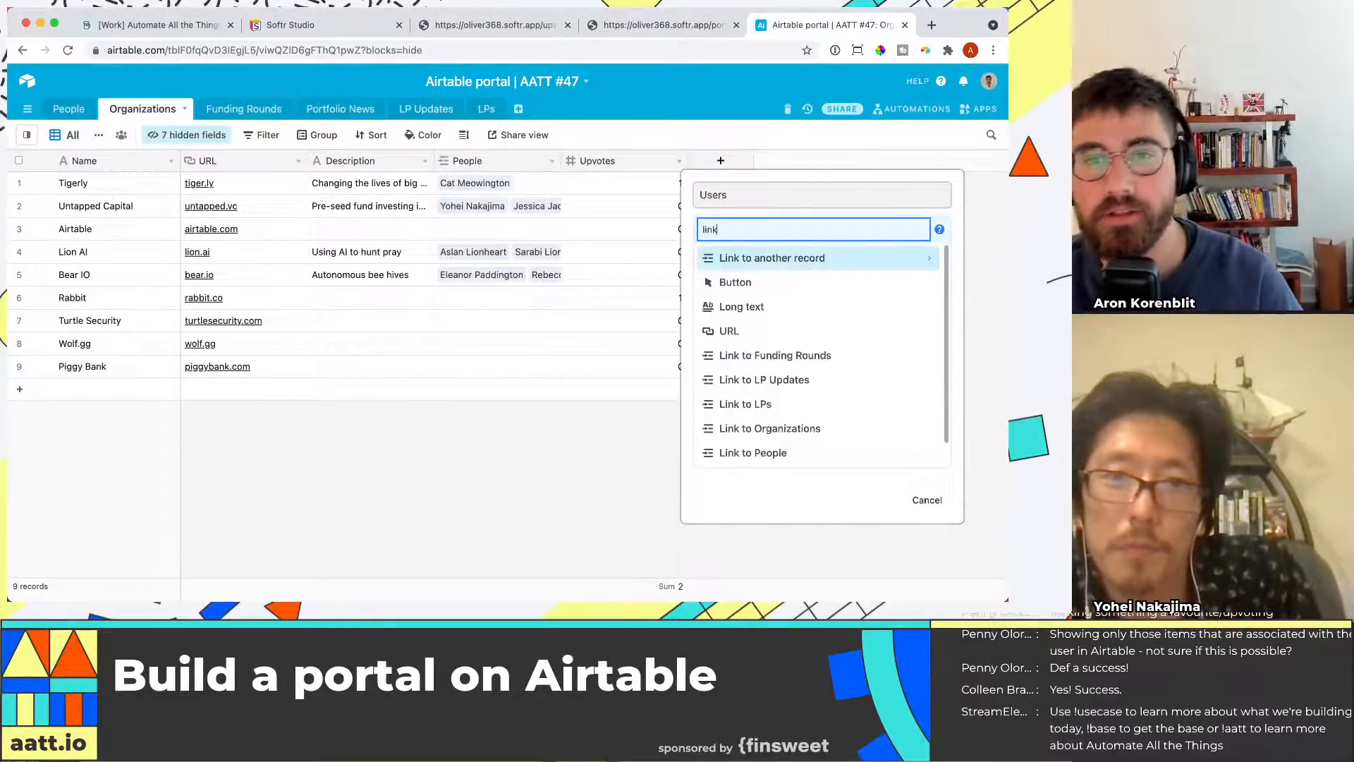
pyautogui.press('Return')
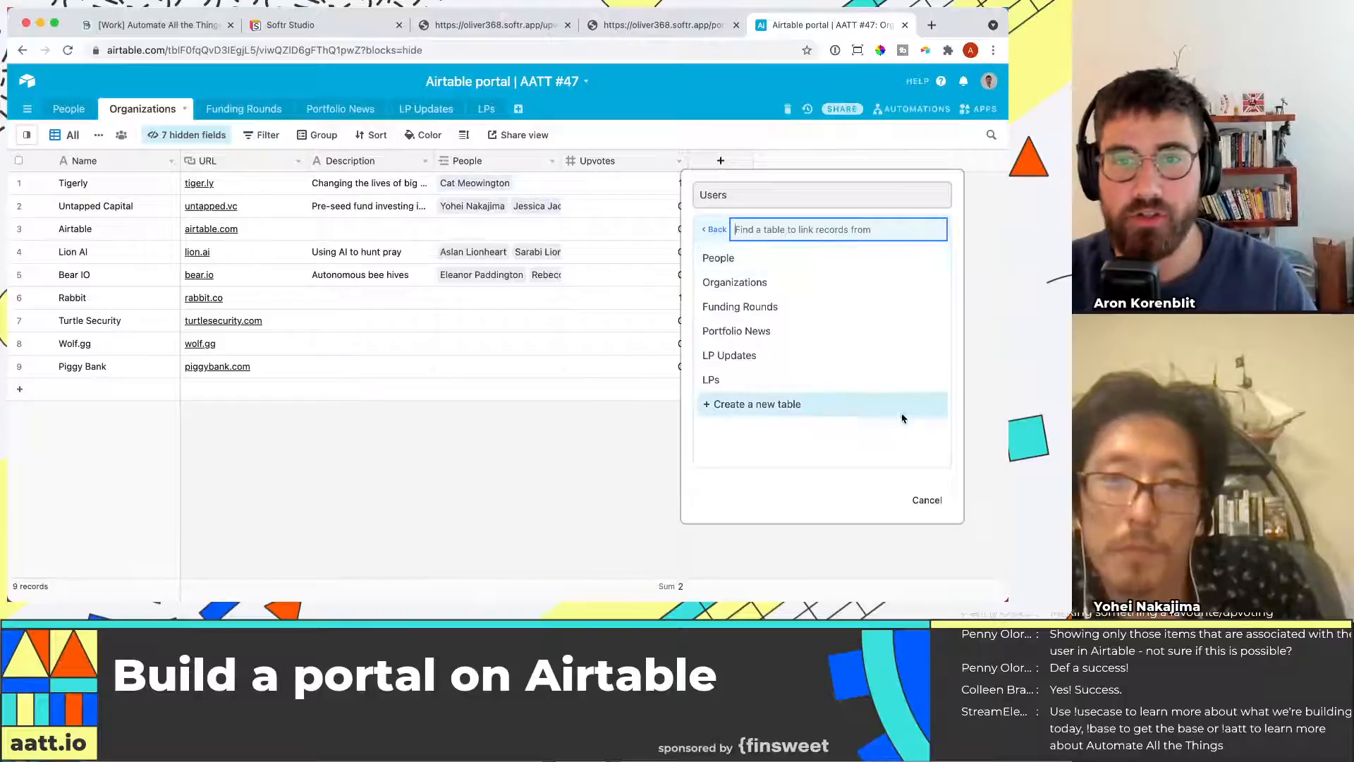
pyautogui.click(740, 384)
pyautogui.click(801, 281)
pyautogui.click(916, 330)
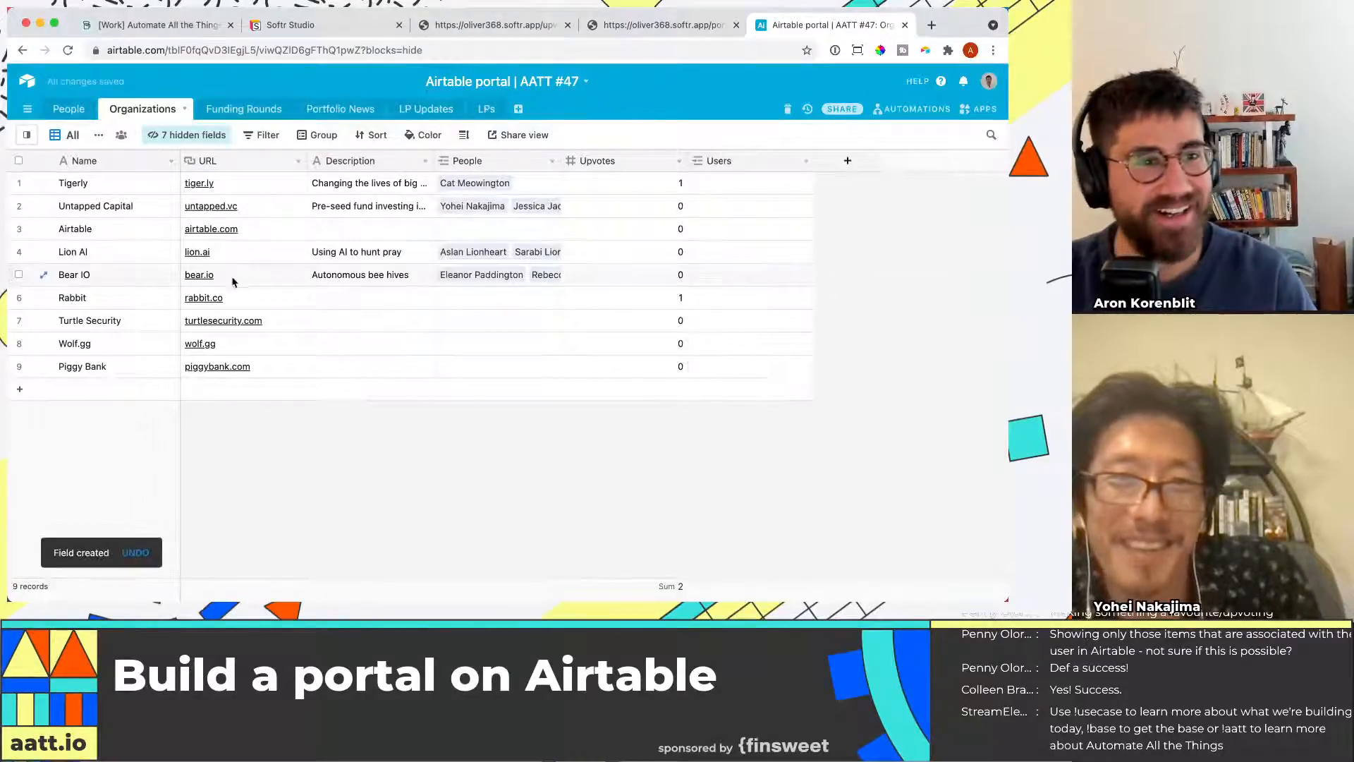
# Customize the Users link field's settings and save the change
pyautogui.click(806, 162)
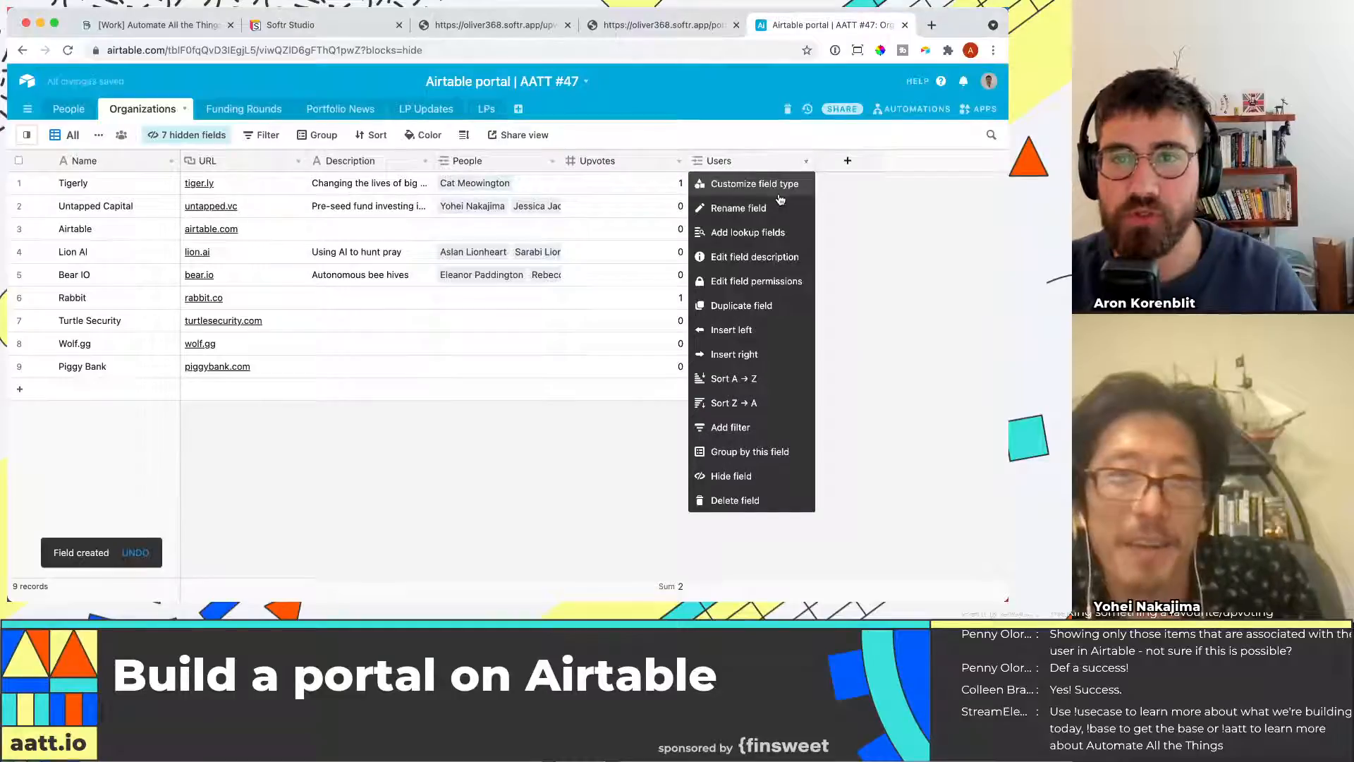
pyautogui.click(779, 191)
pyautogui.click(655, 281)
pyautogui.click(814, 329)
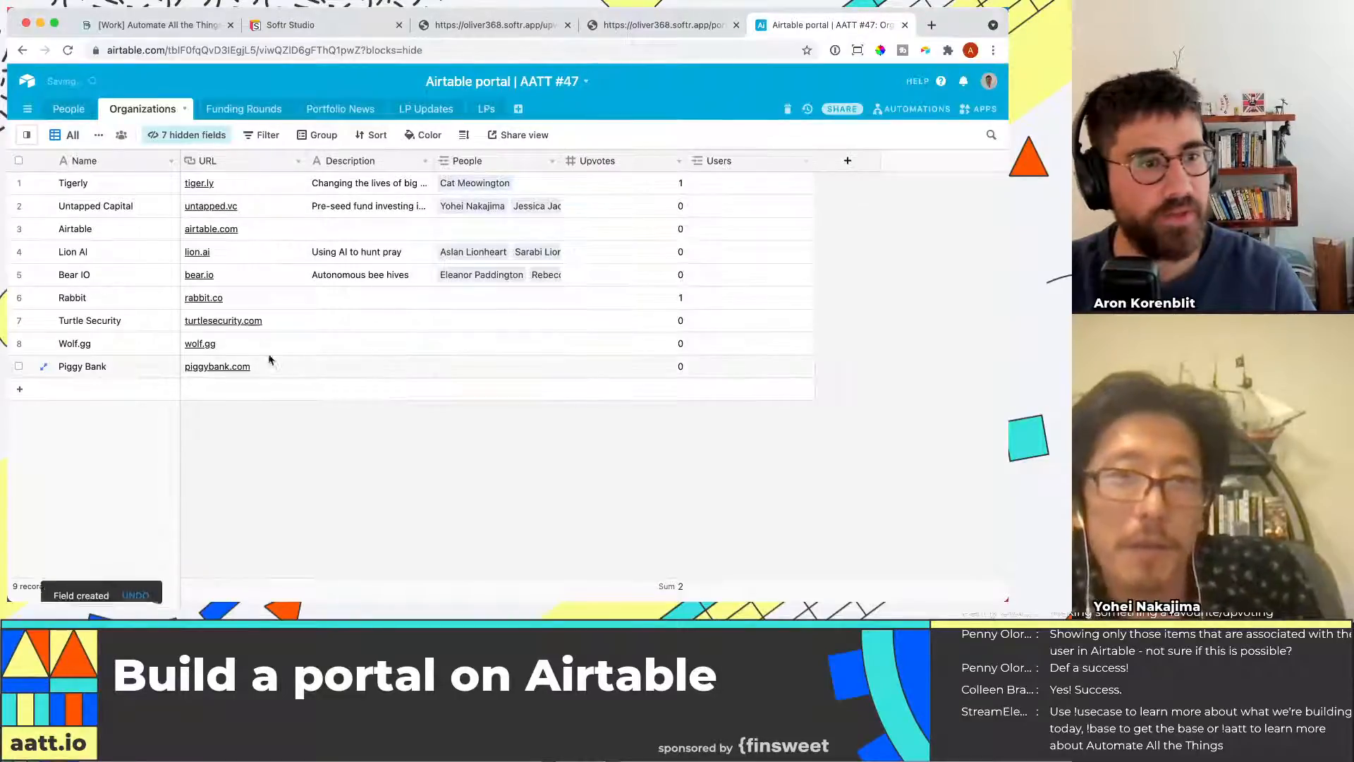
pyautogui.click(719, 186)
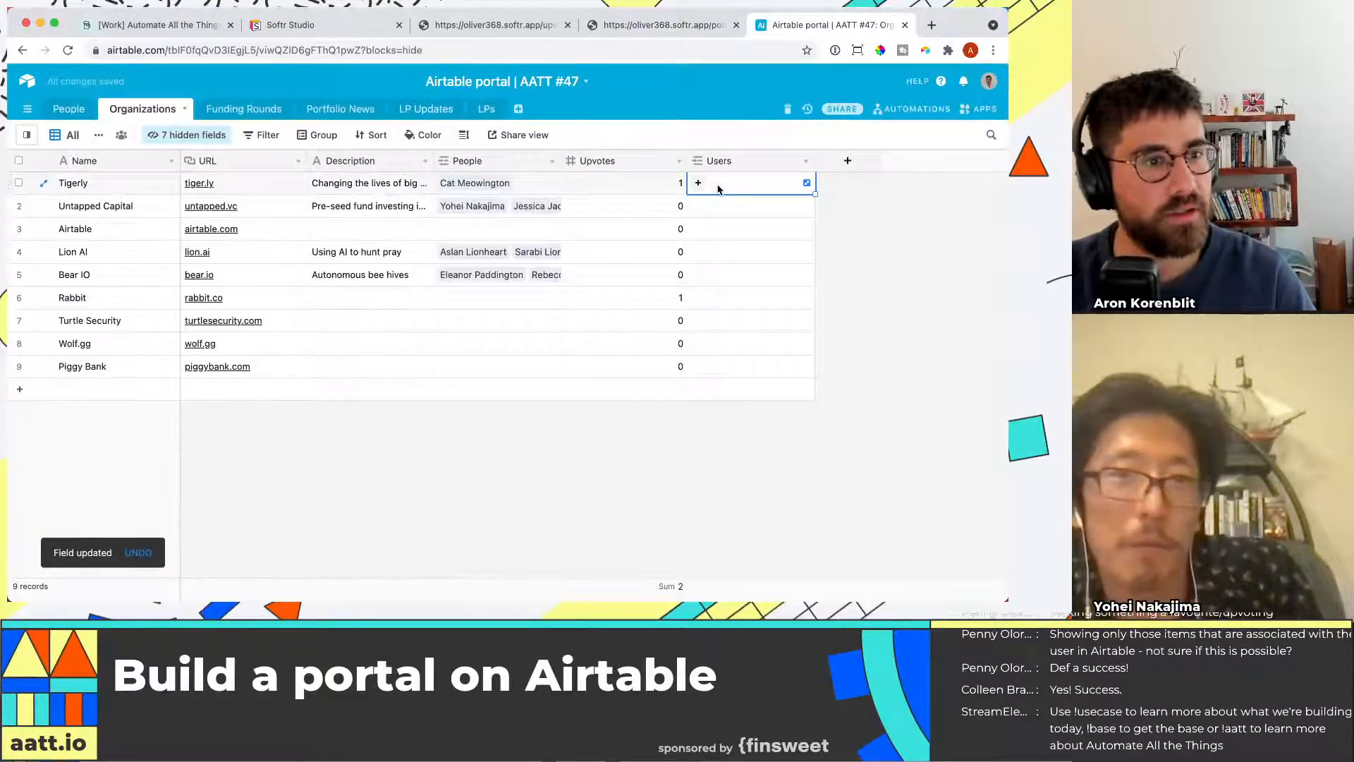
pyautogui.click(697, 184)
pyautogui.press('Escape')
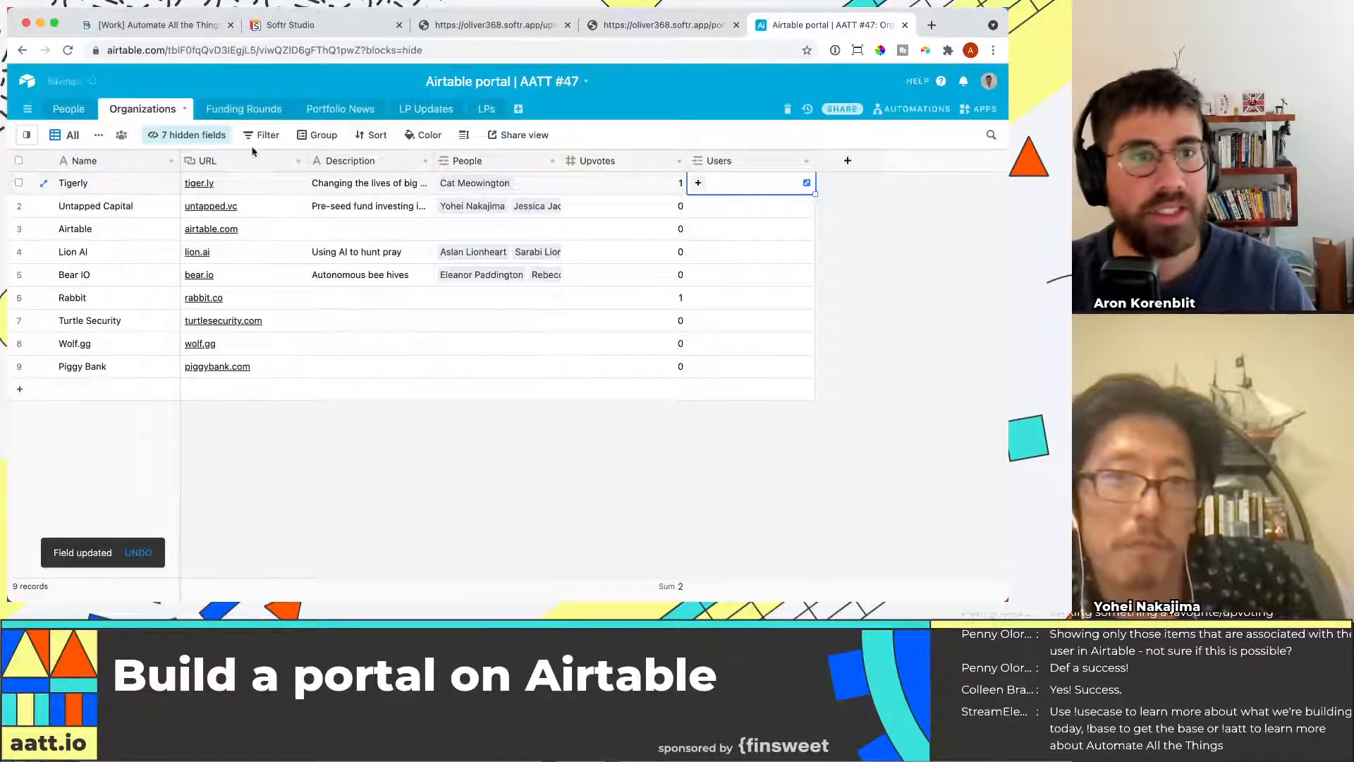
# Add a User field to the Funding Rounds table linking to the LPs table
pyautogui.click(264, 115)
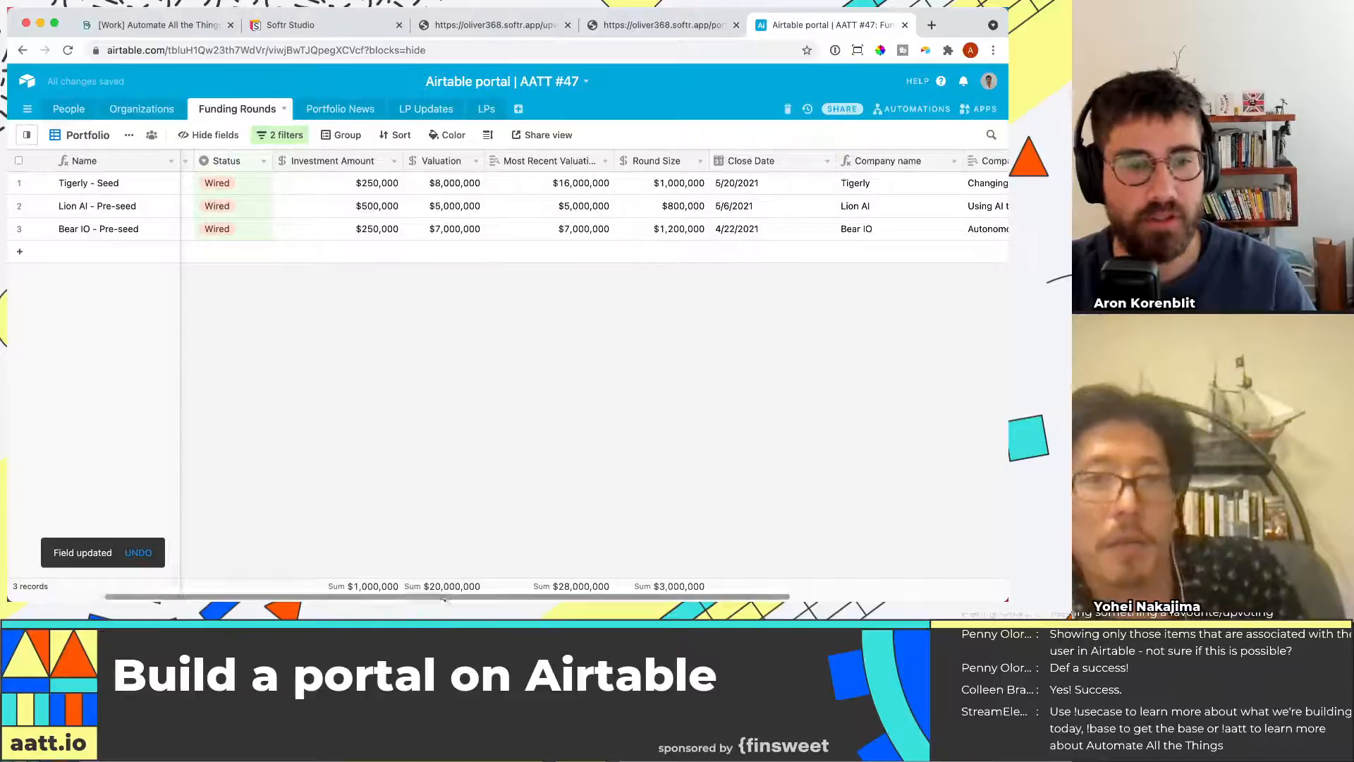
pyautogui.moveTo(442, 599); pyautogui.dragTo(663, 598)
pyautogui.click(933, 159)
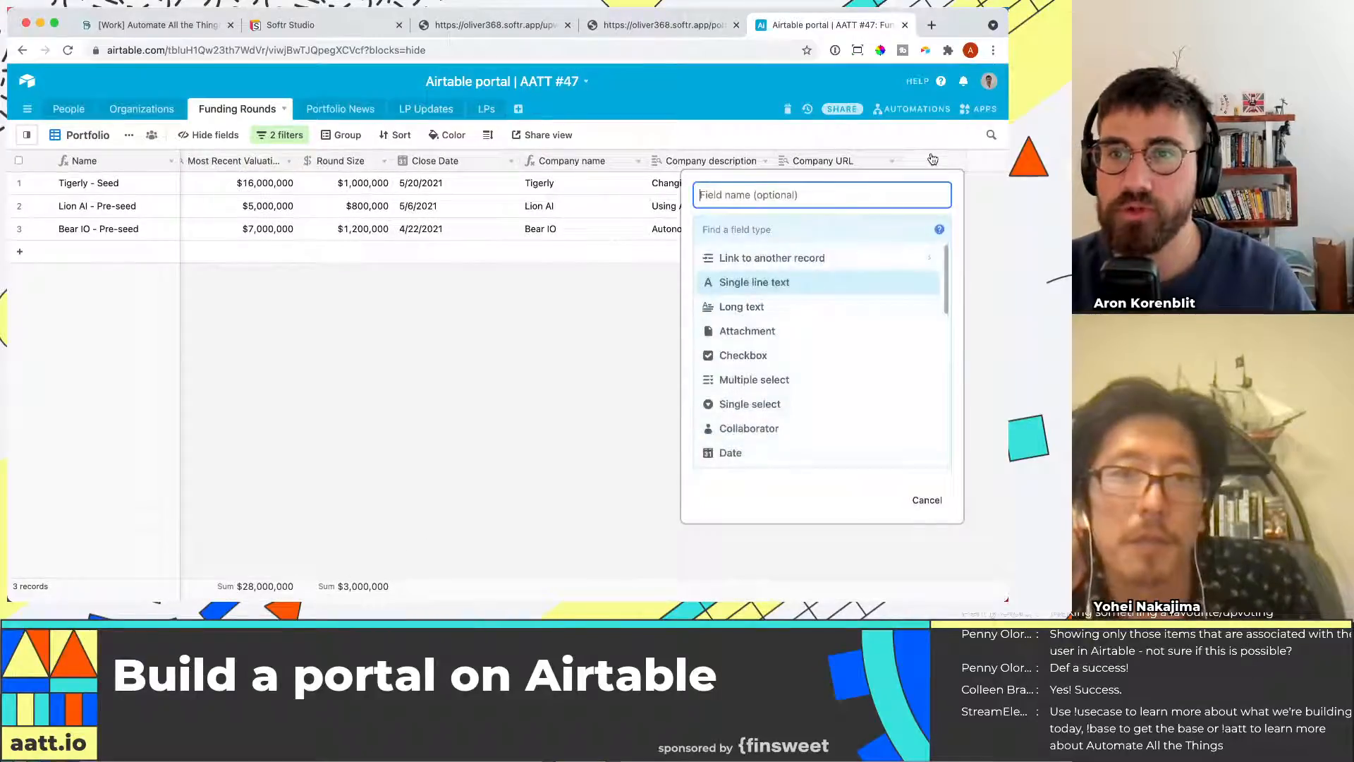
pyautogui.write('User')
pyautogui.click(889, 220)
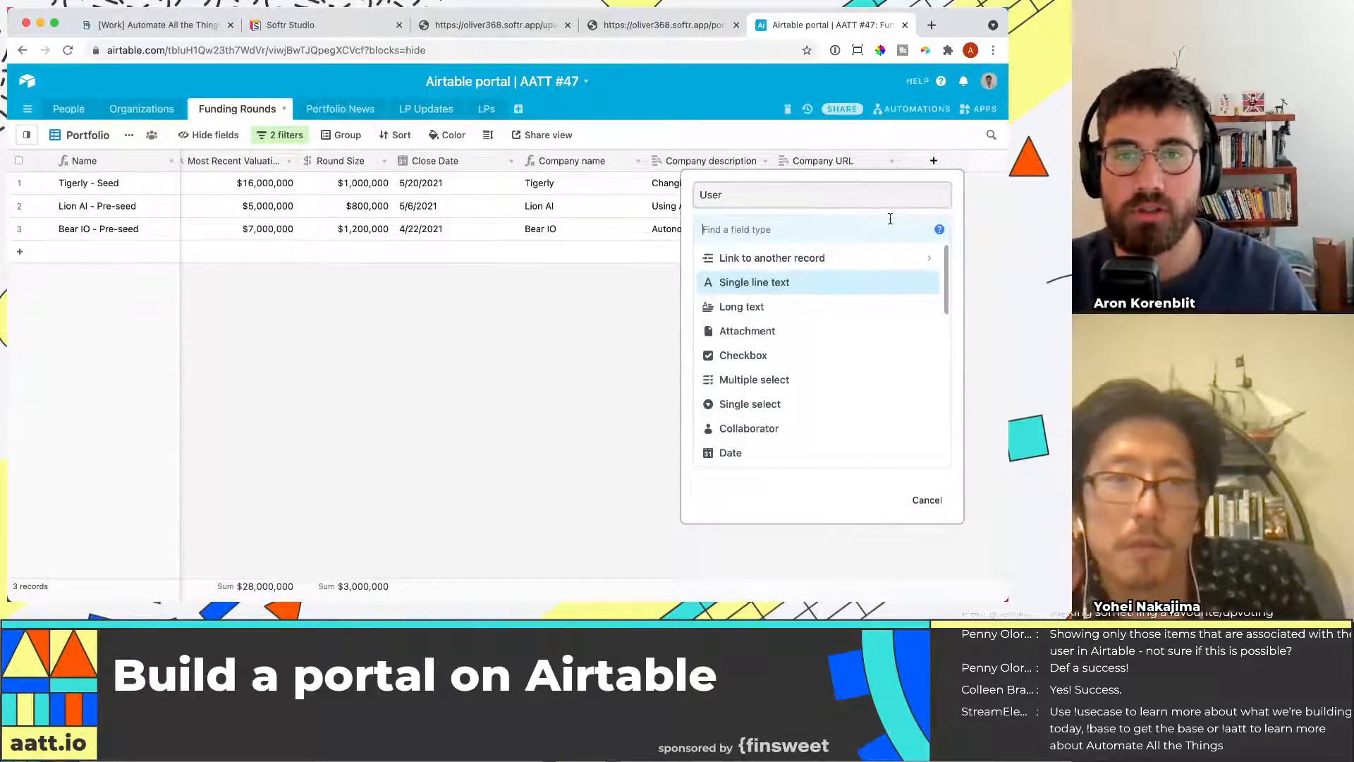
pyautogui.write('link')
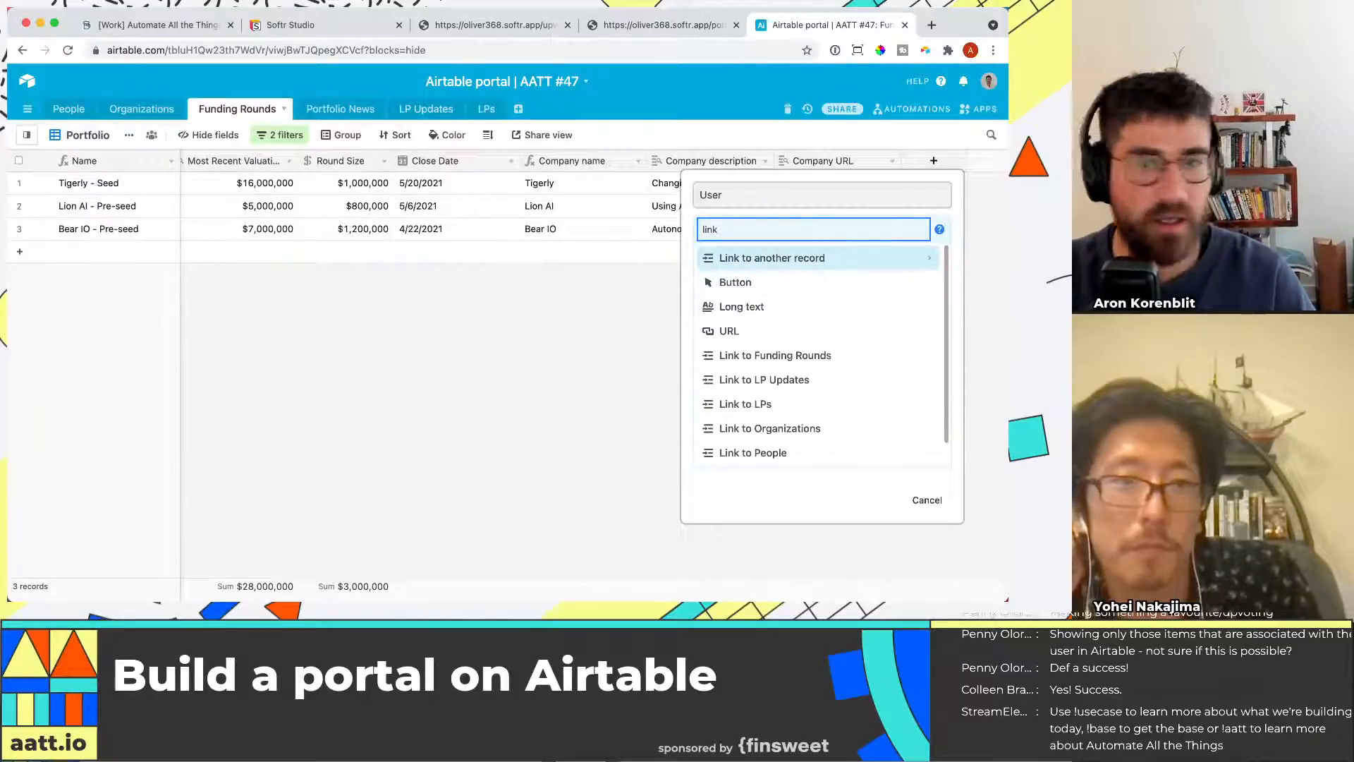
pyautogui.click(846, 258)
pyautogui.click(744, 379)
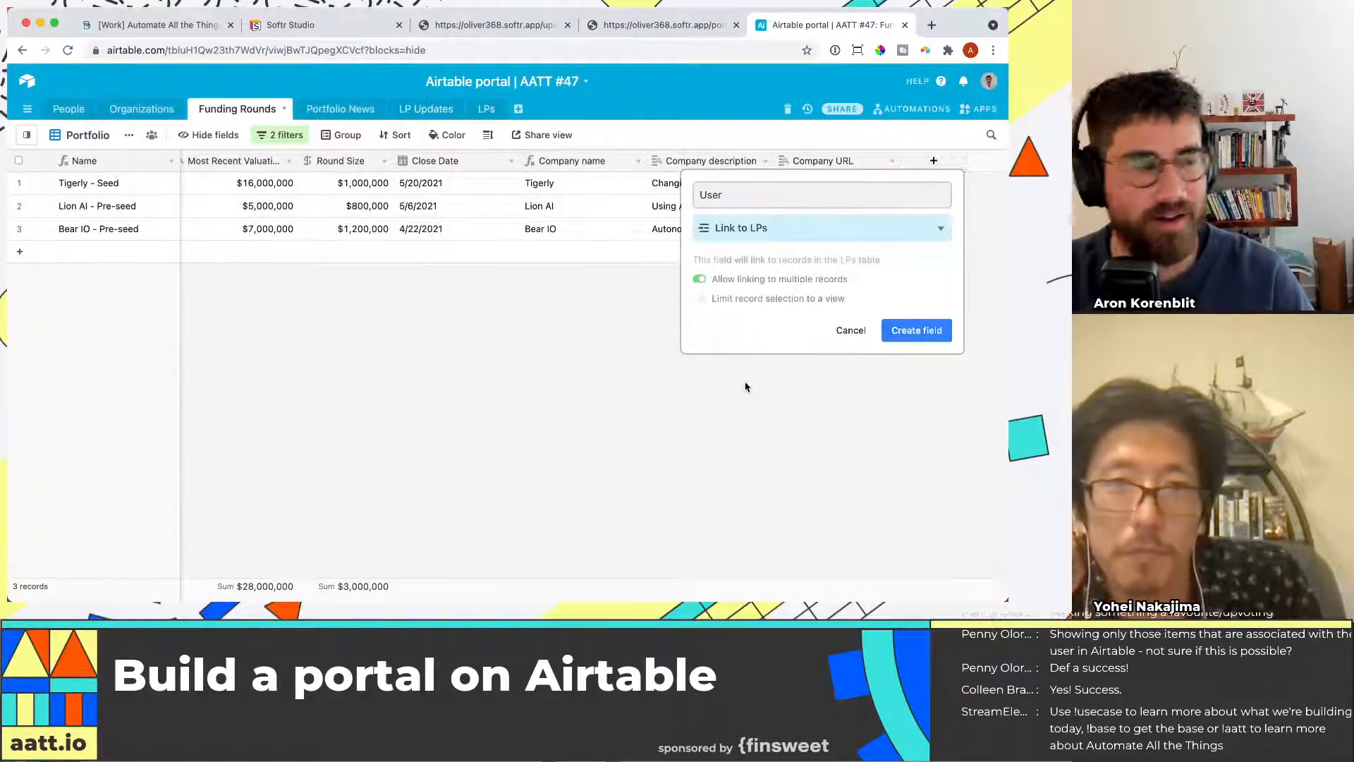
pyautogui.click(910, 331)
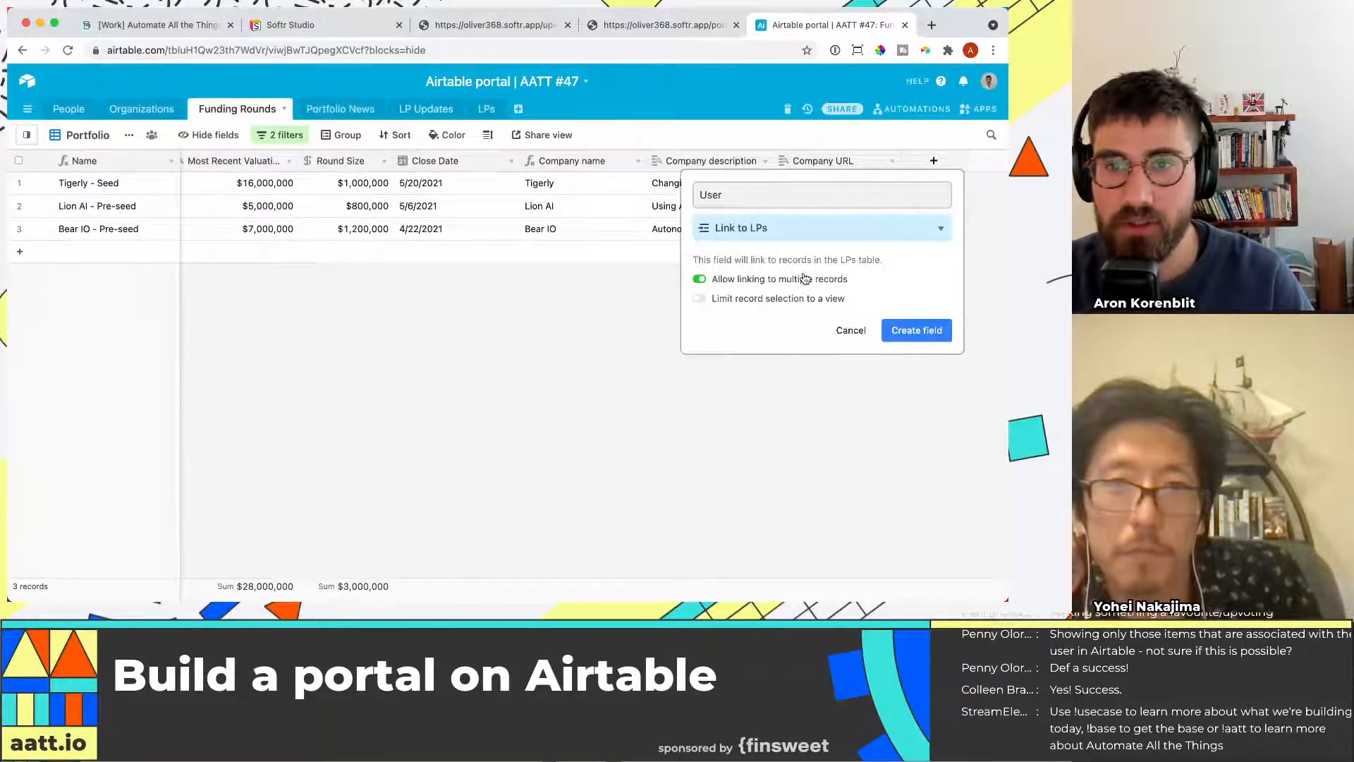
# Link the Tigerly - Seed round's User field to the Aron 2 LP record
pyautogui.click(878, 184)
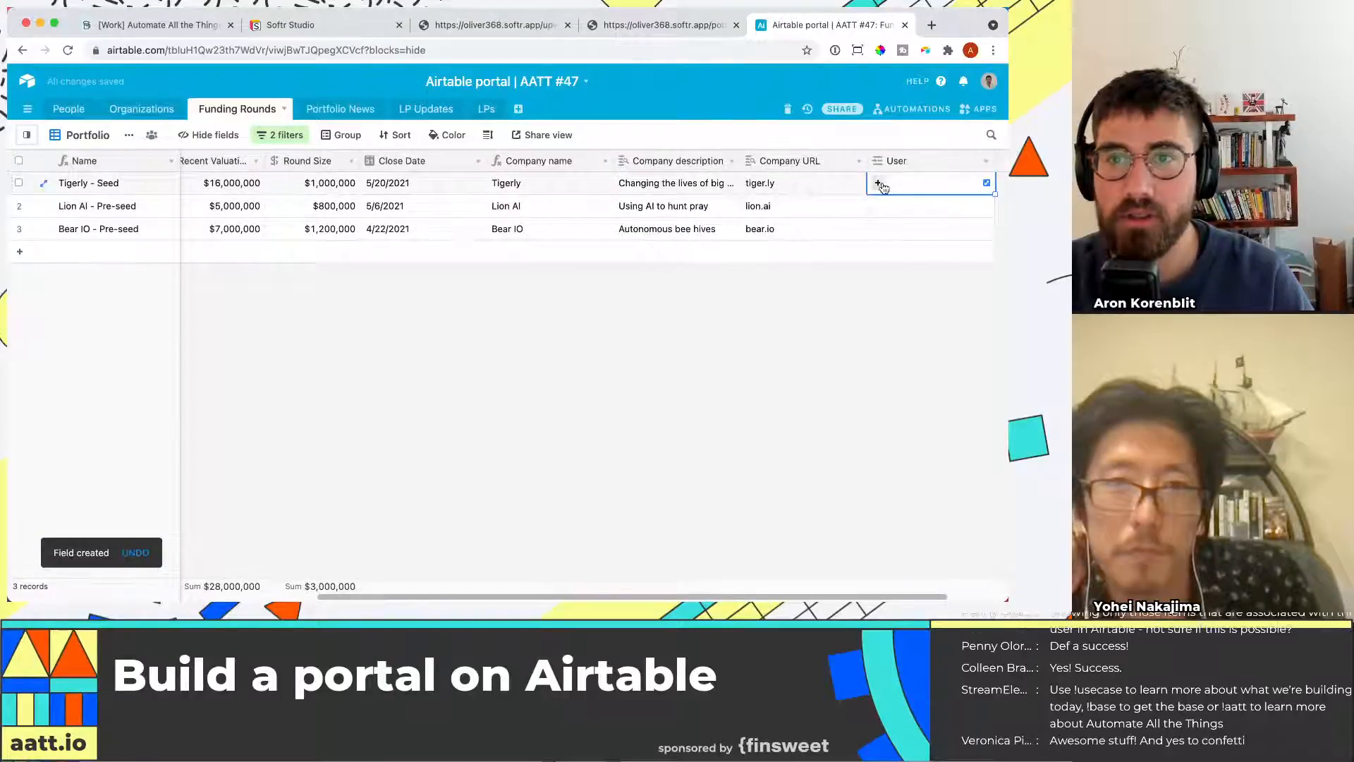
pyautogui.click(878, 183)
pyautogui.write('ar')
pyautogui.click(805, 163)
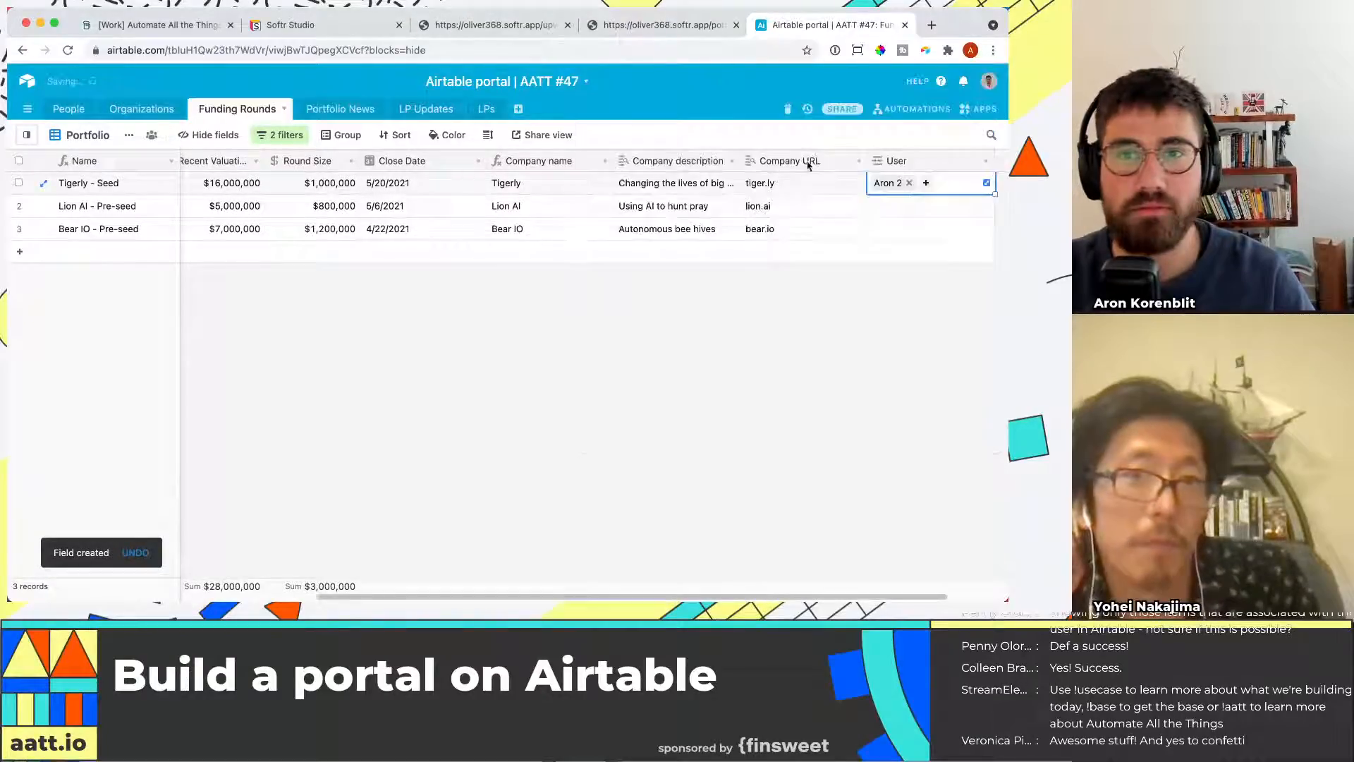
# Link the Lion AI - Pre-seed round's User field to the Aron 2 LP record
pyautogui.click(892, 205)
pyautogui.click(892, 204)
pyautogui.click(749, 172)
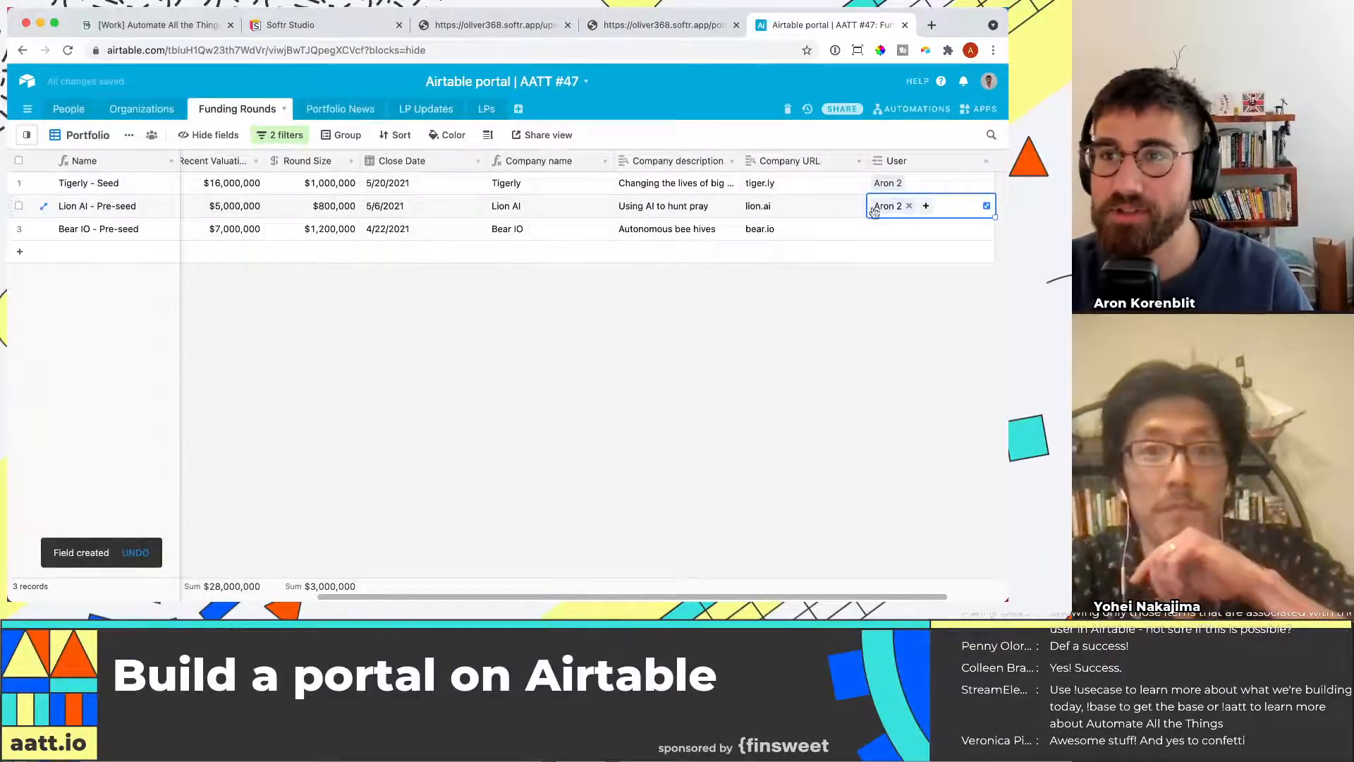
pyautogui.moveTo(927, 163); pyautogui.dragTo(345, 181)
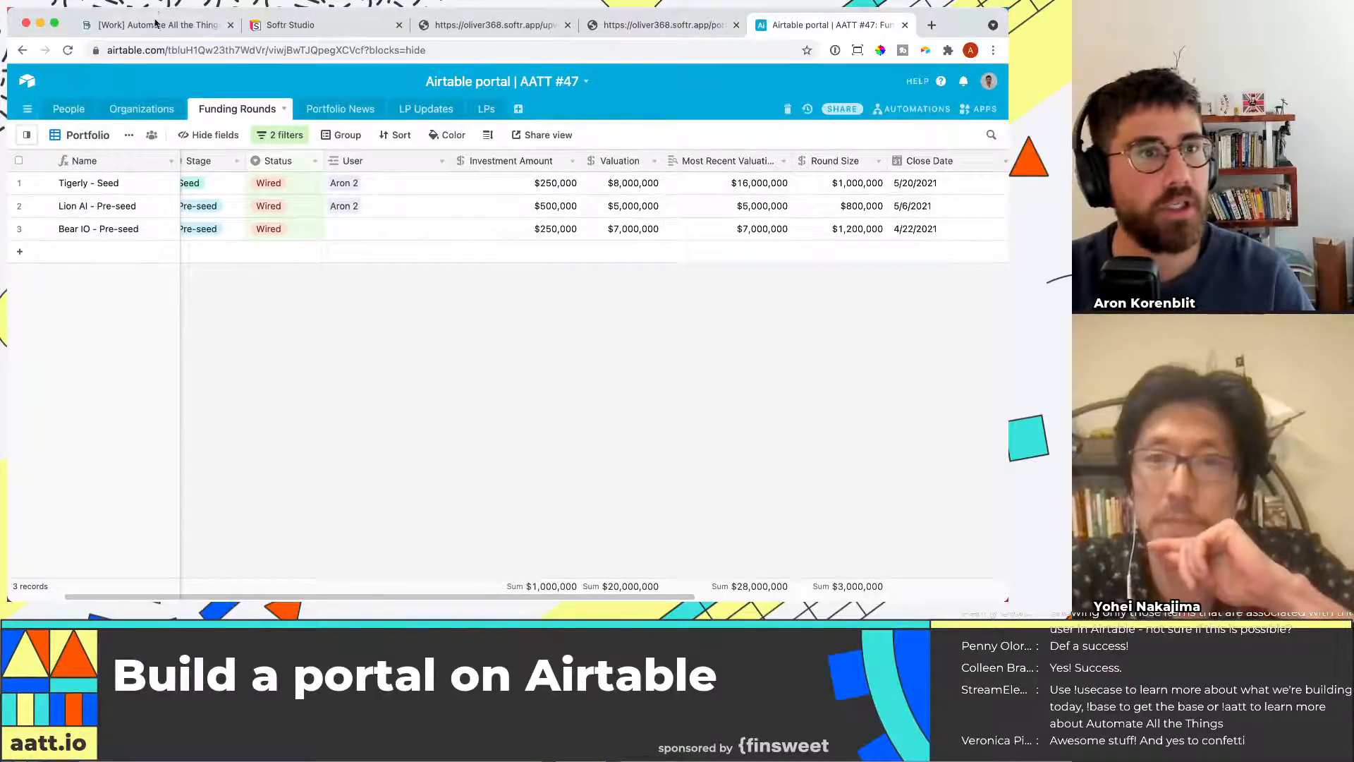
# Open the Portal Home page in Softr Studio and select its funding rounds list block
pyautogui.click(306, 29)
pyautogui.click(32, 170)
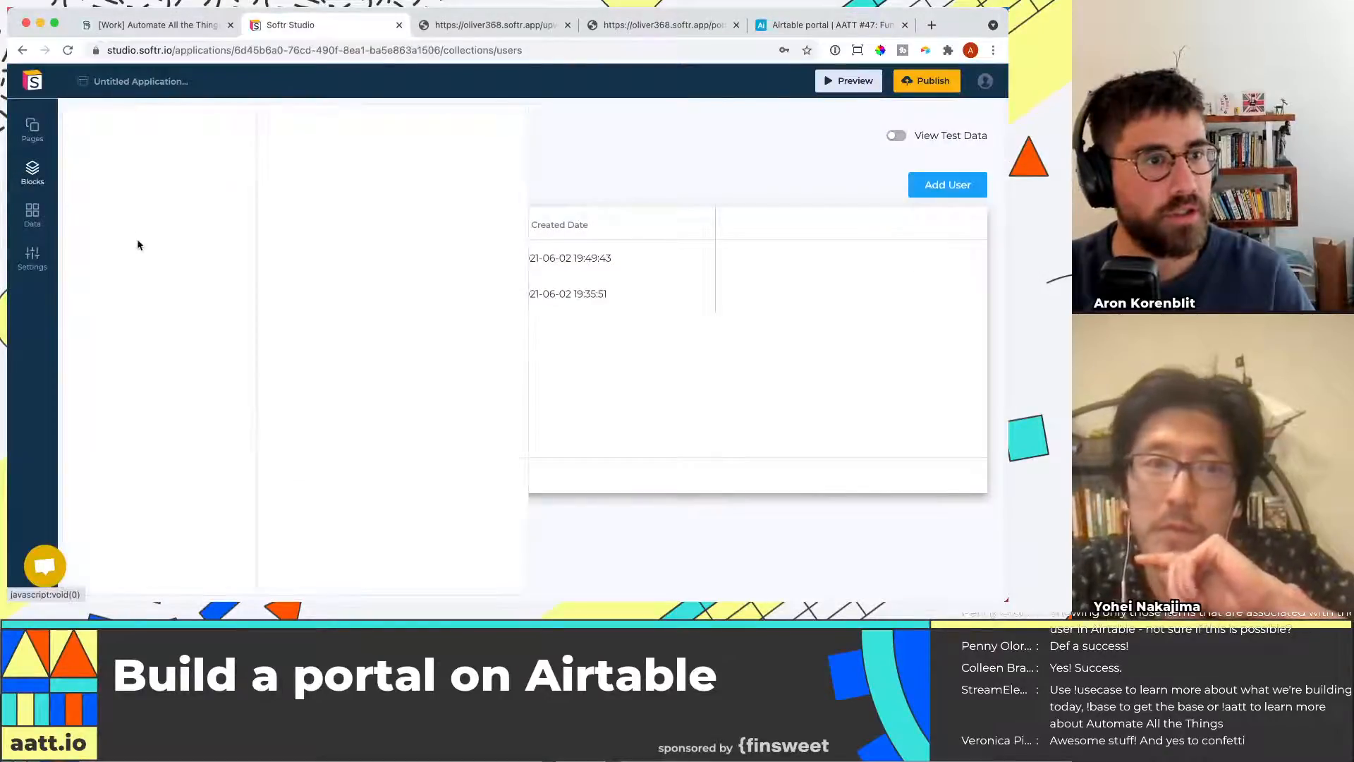
pyautogui.click(32, 130)
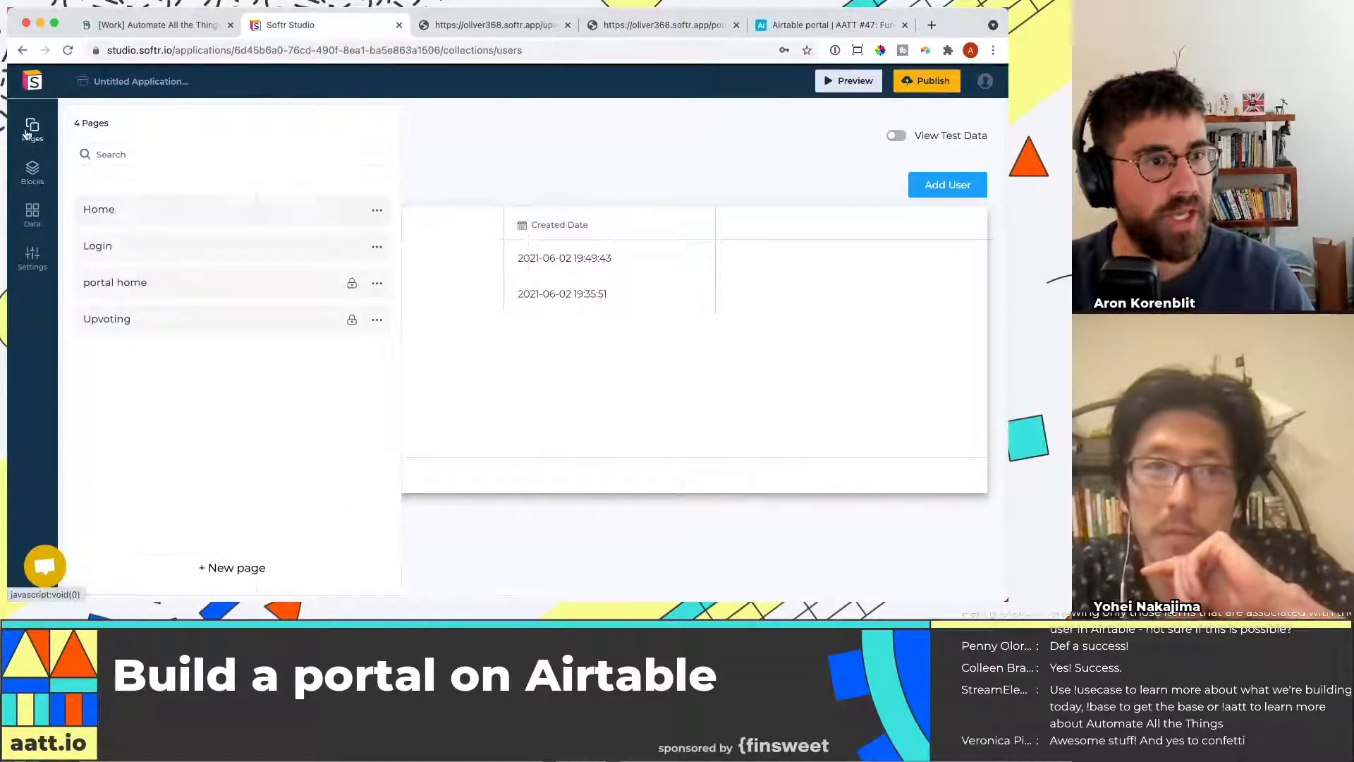
pyautogui.click(178, 294)
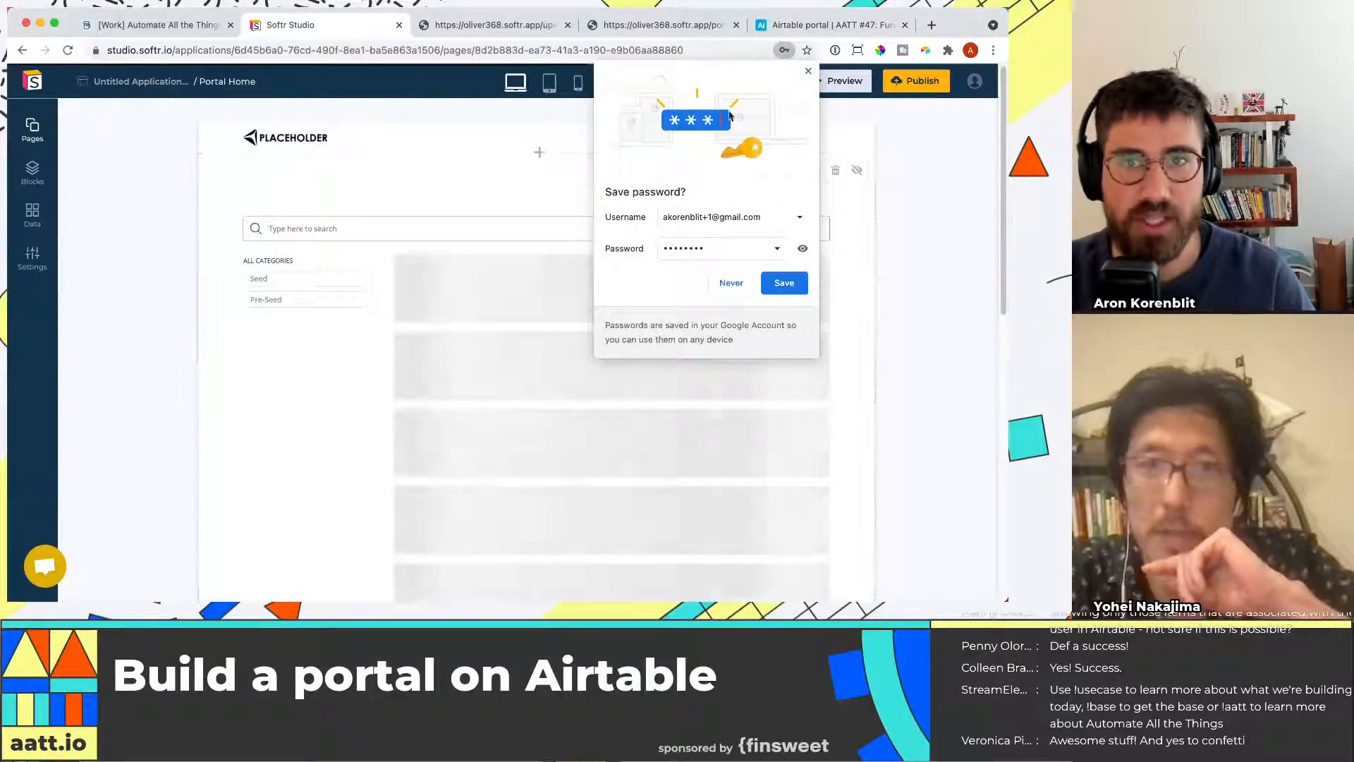
pyautogui.click(808, 70)
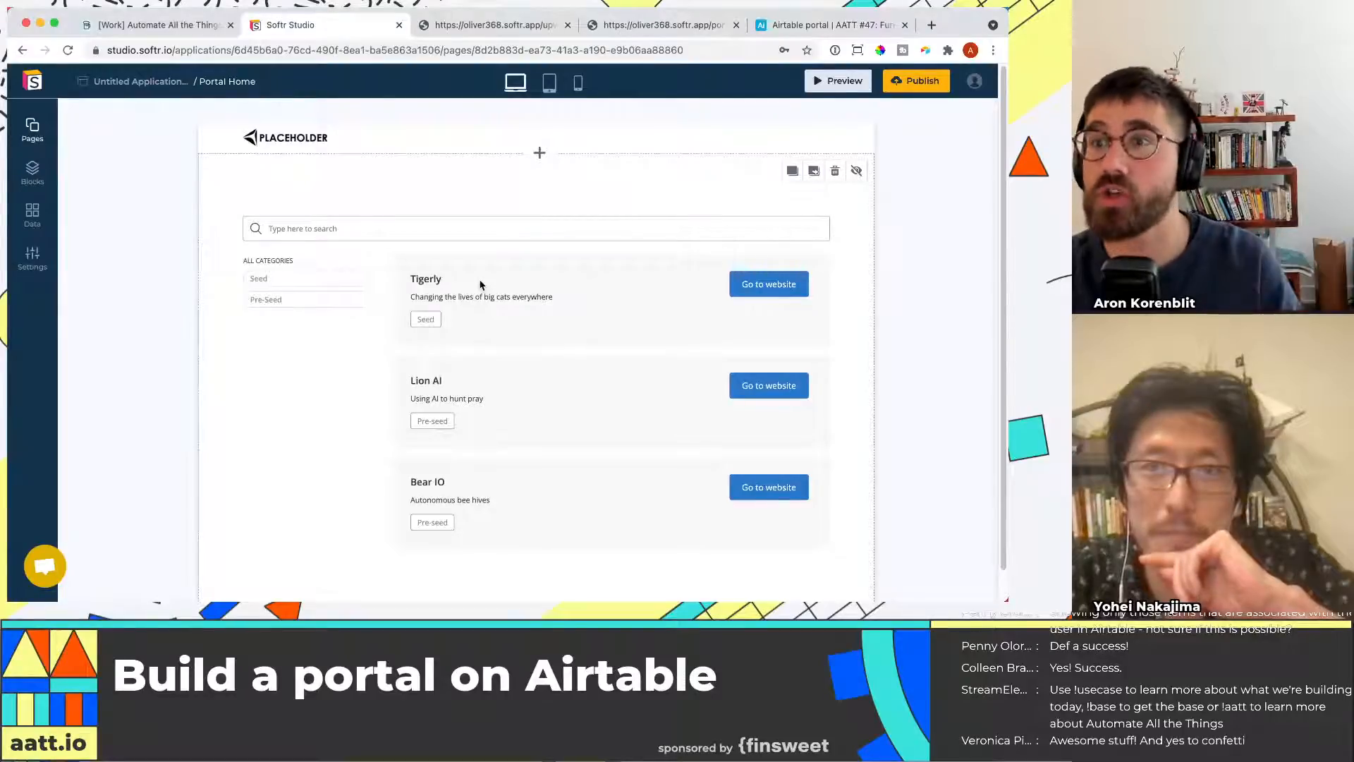
pyautogui.click(682, 297)
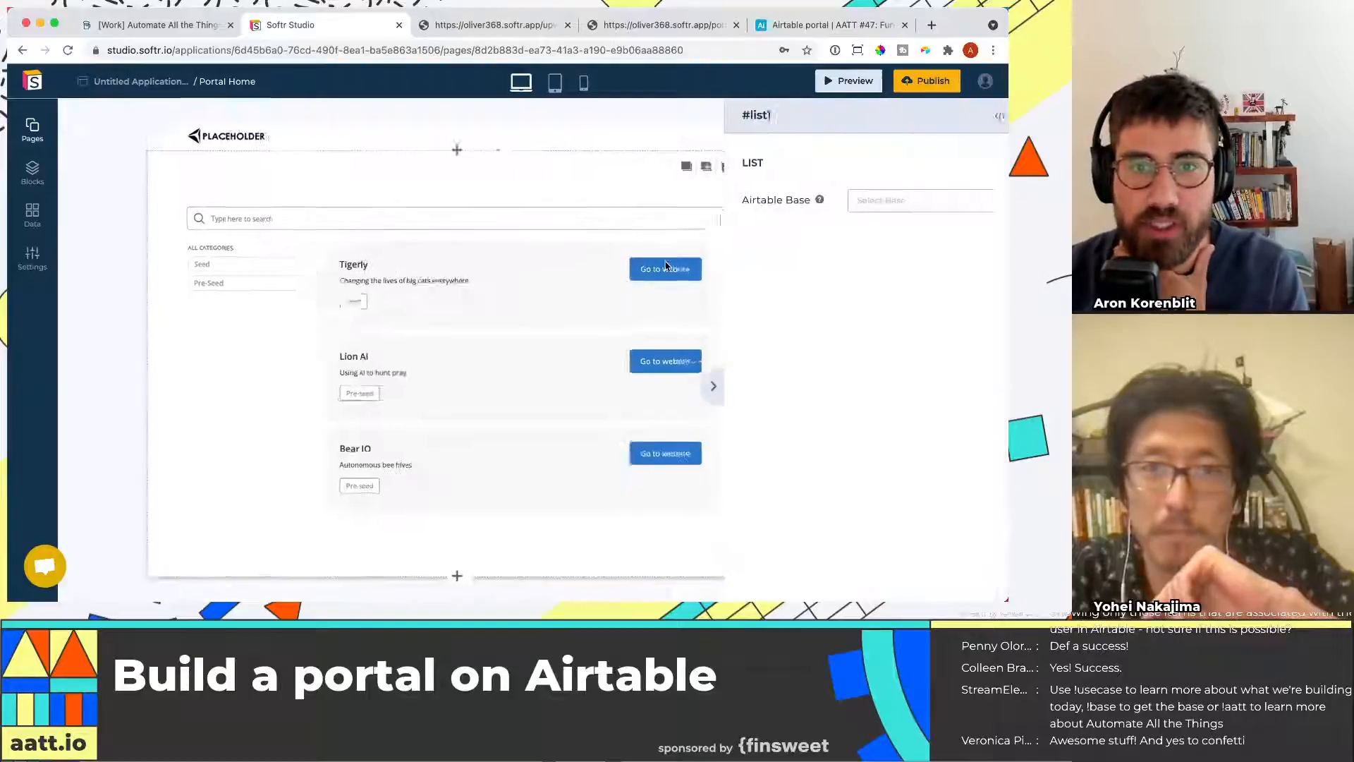
pyautogui.scroll(-2, 874, 366)
pyautogui.scroll(-2, 870, 349)
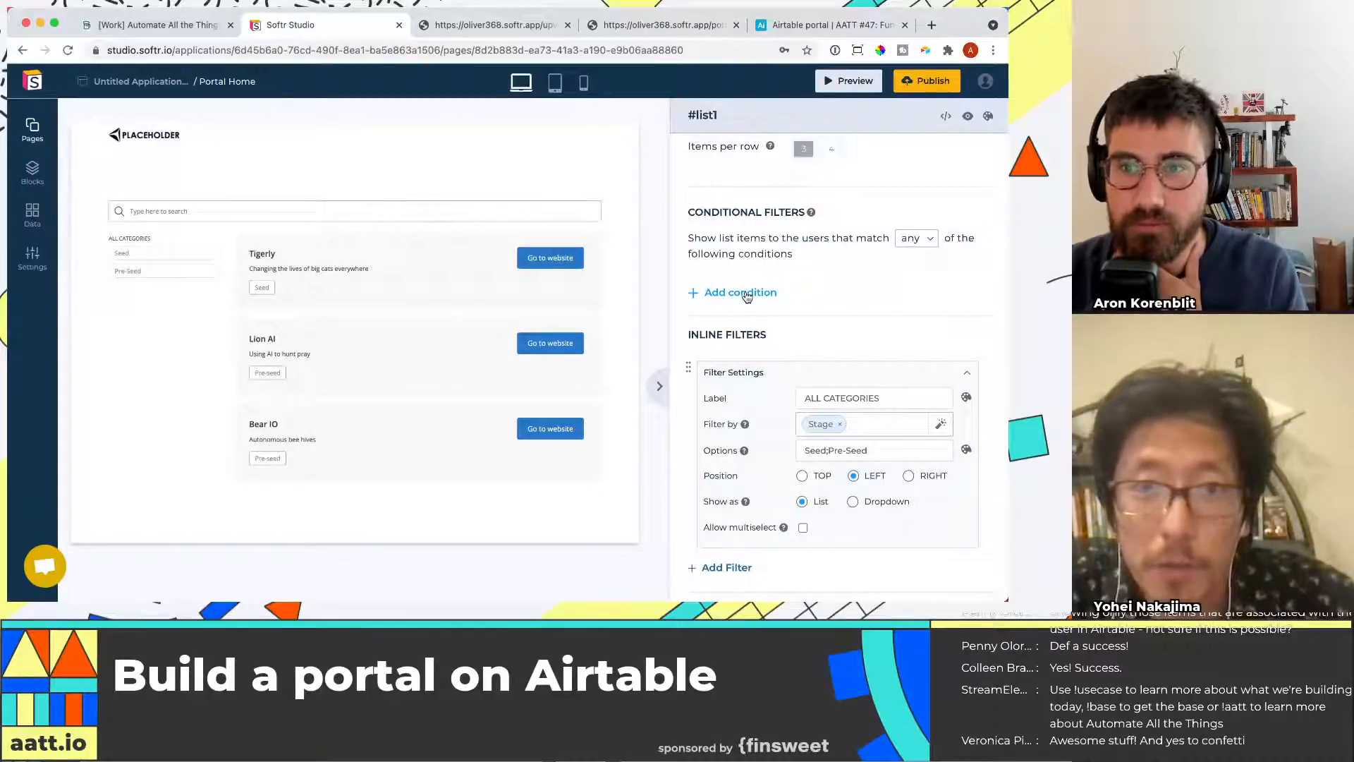
# Add a conditional filter condition to the list block and browse its available fields
pyautogui.click(937, 243)
pyautogui.click(933, 240)
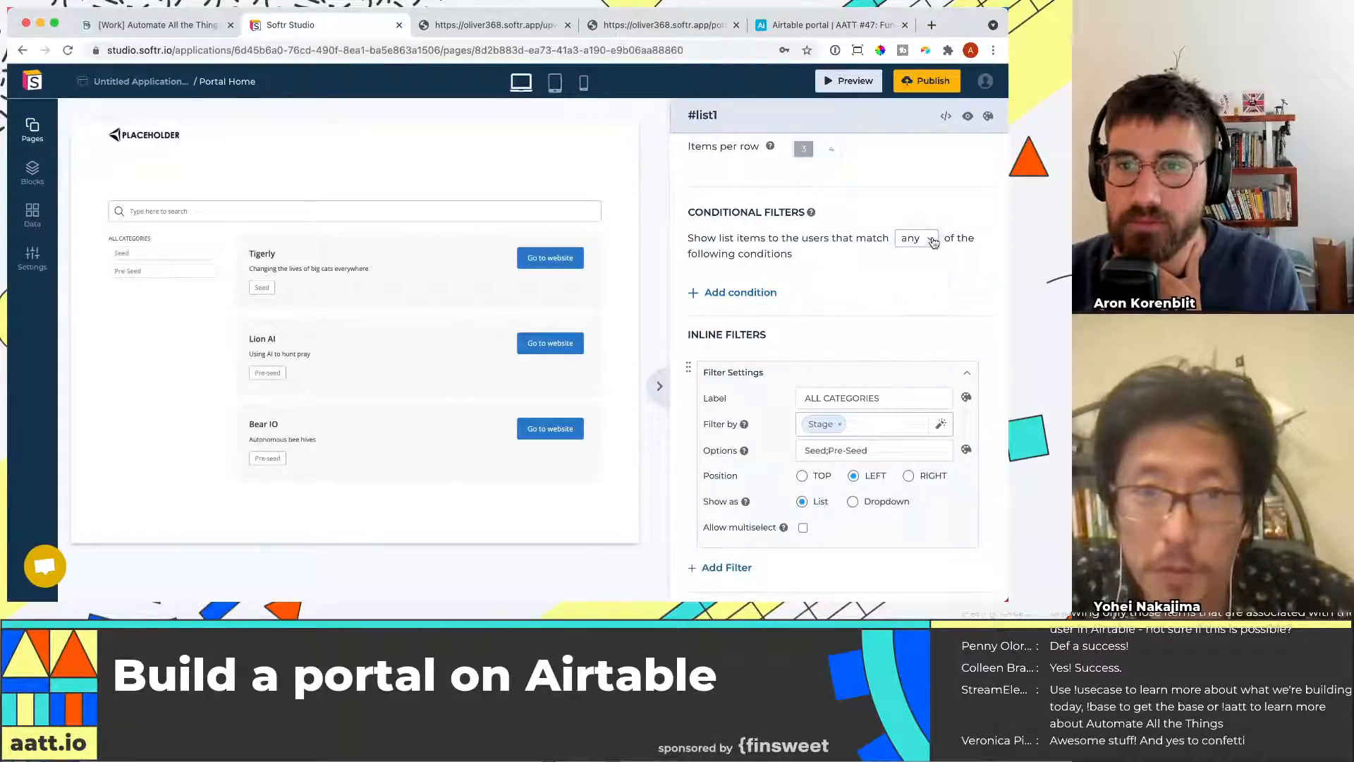
pyautogui.click(763, 295)
pyautogui.click(767, 318)
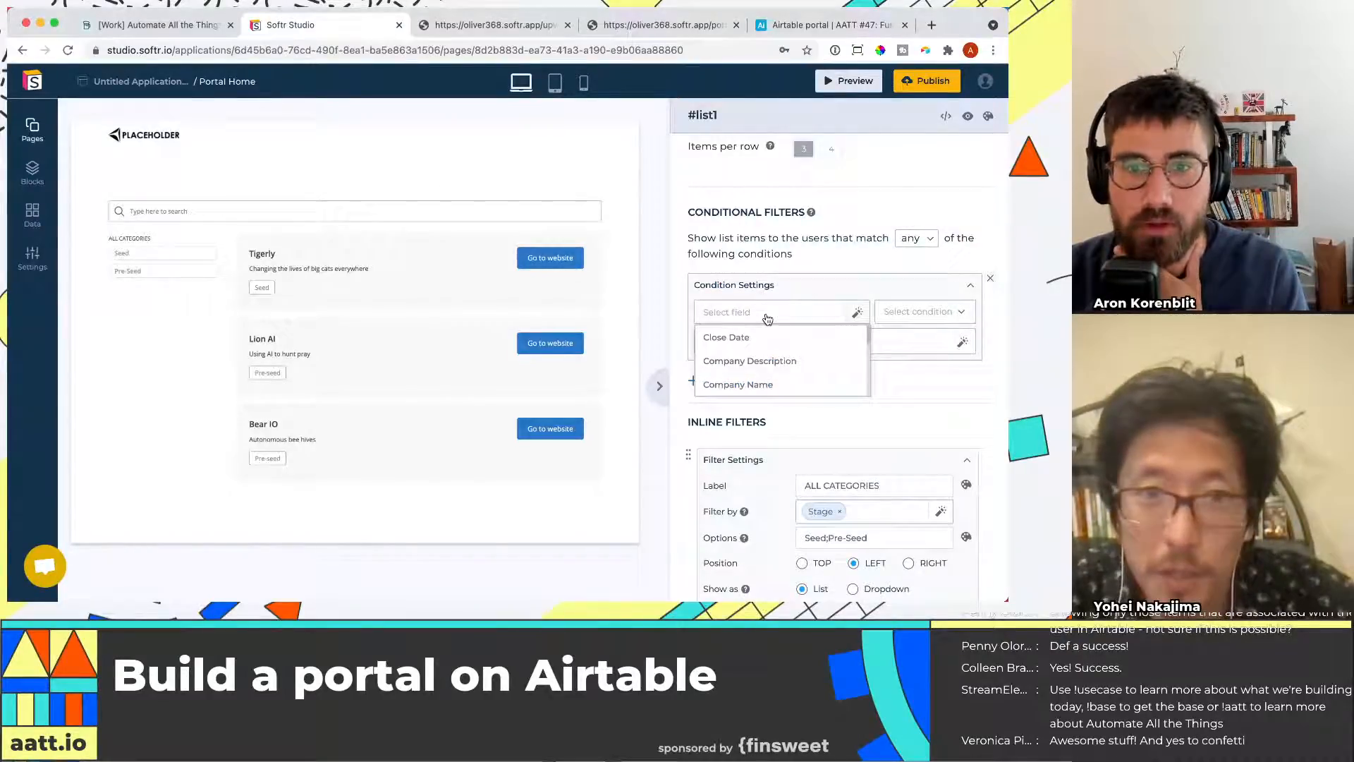
pyautogui.scroll(-2, 768, 321)
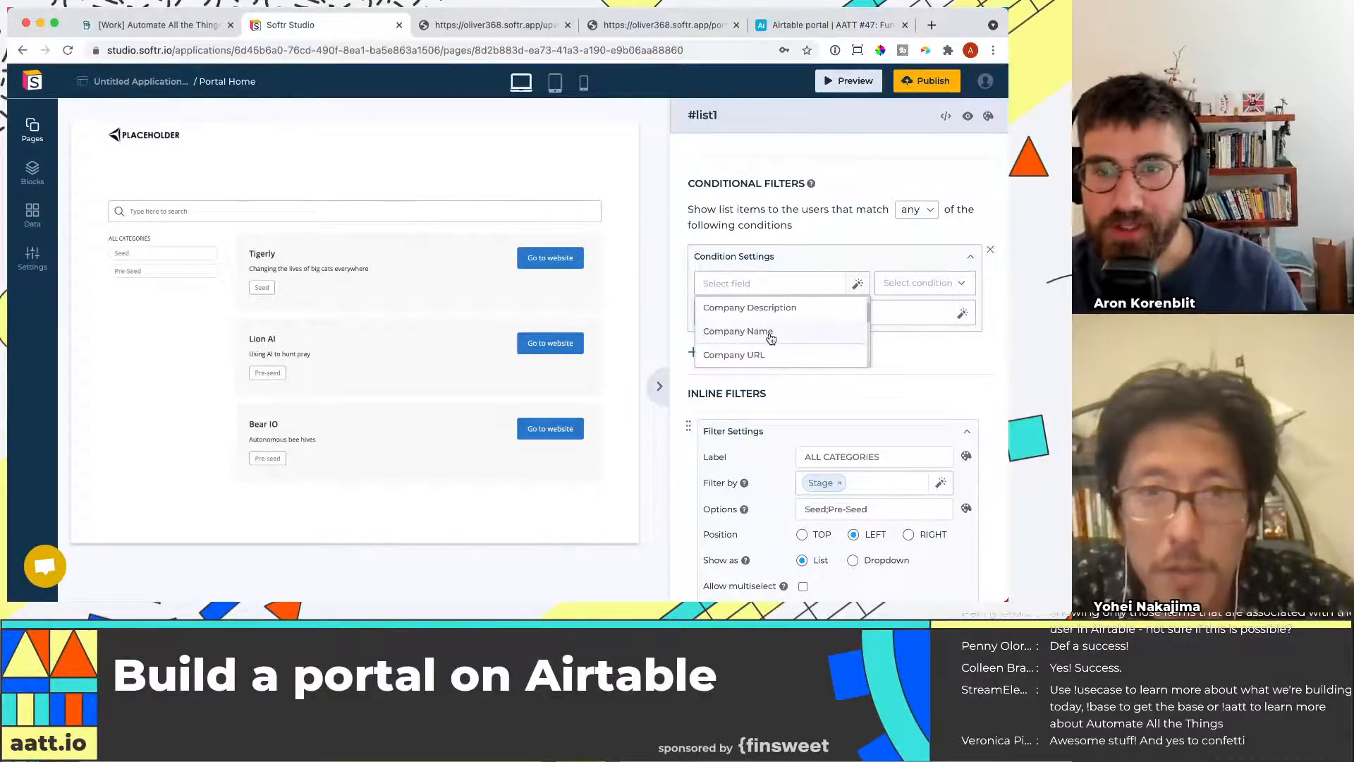
pyautogui.scroll(-3, 771, 339)
pyautogui.scroll(3, 767, 330)
pyautogui.scroll(-3, 767, 336)
pyautogui.scroll(5, 766, 340)
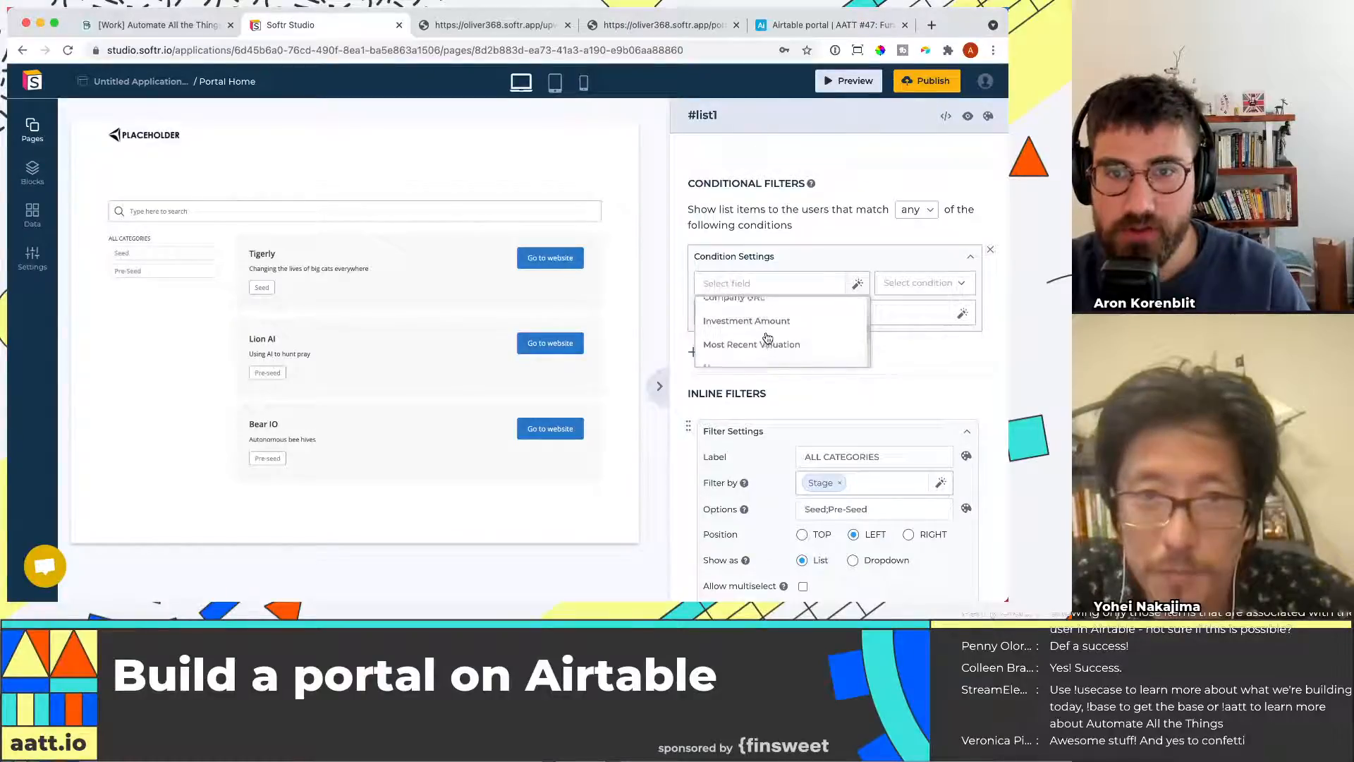
pyautogui.click(816, 215)
# Review the Funding Rounds columns and User links in the Airtable base
pyautogui.moveTo(769, 16); pyautogui.dragTo(282, 21)
pyautogui.click(922, 211)
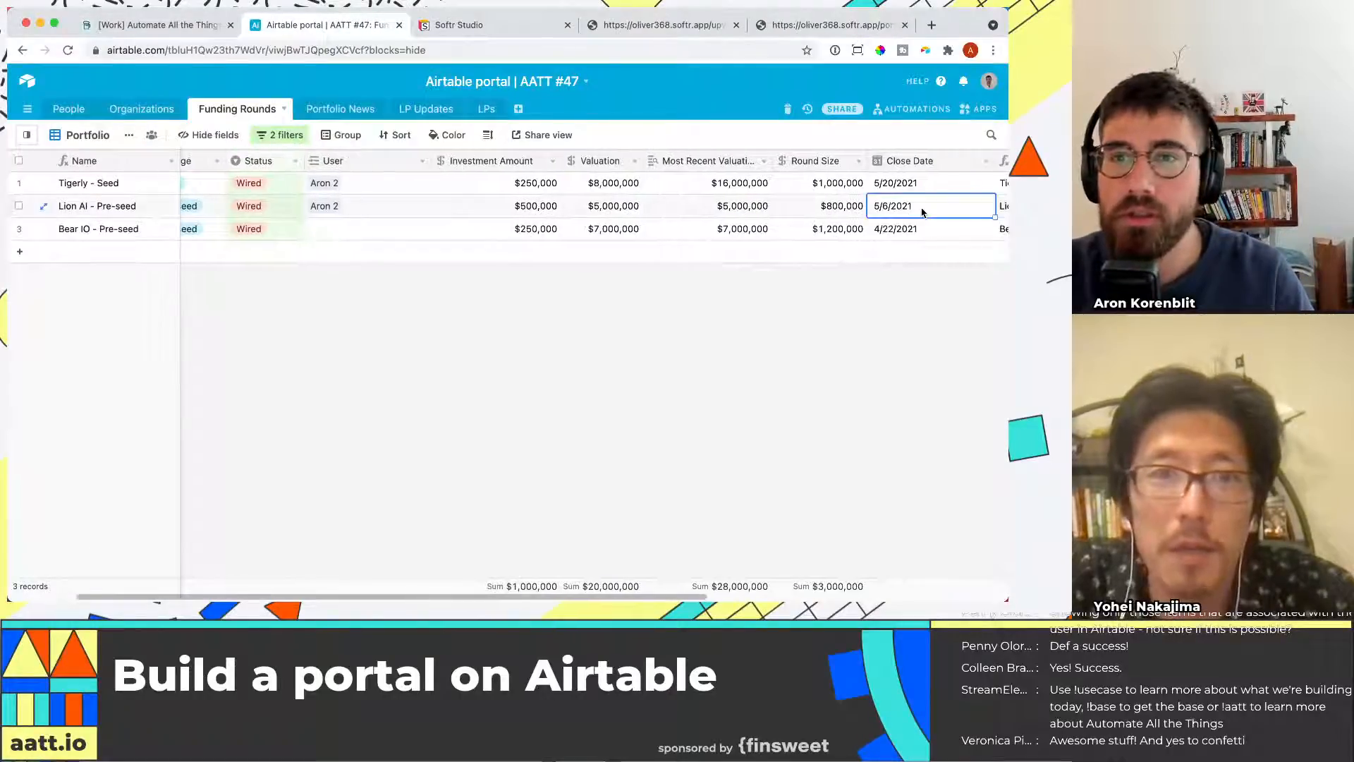
pyautogui.press('Right')
pyautogui.press('Right')
pyautogui.press('Right')
pyautogui.press('Left')
pyautogui.press('Left')
pyautogui.press('super+Left')
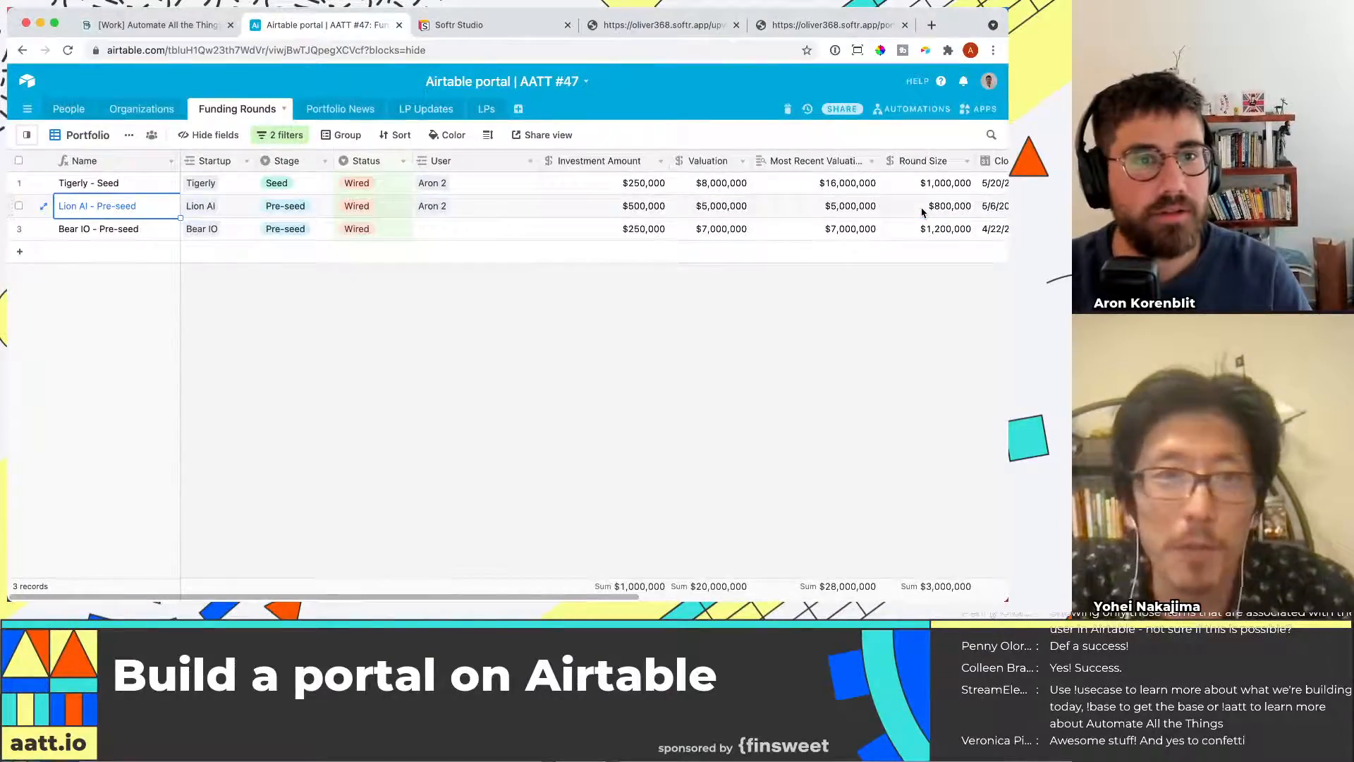
pyautogui.press('Right')
pyautogui.press('Right')
pyautogui.press('Right')
pyautogui.press('Right')
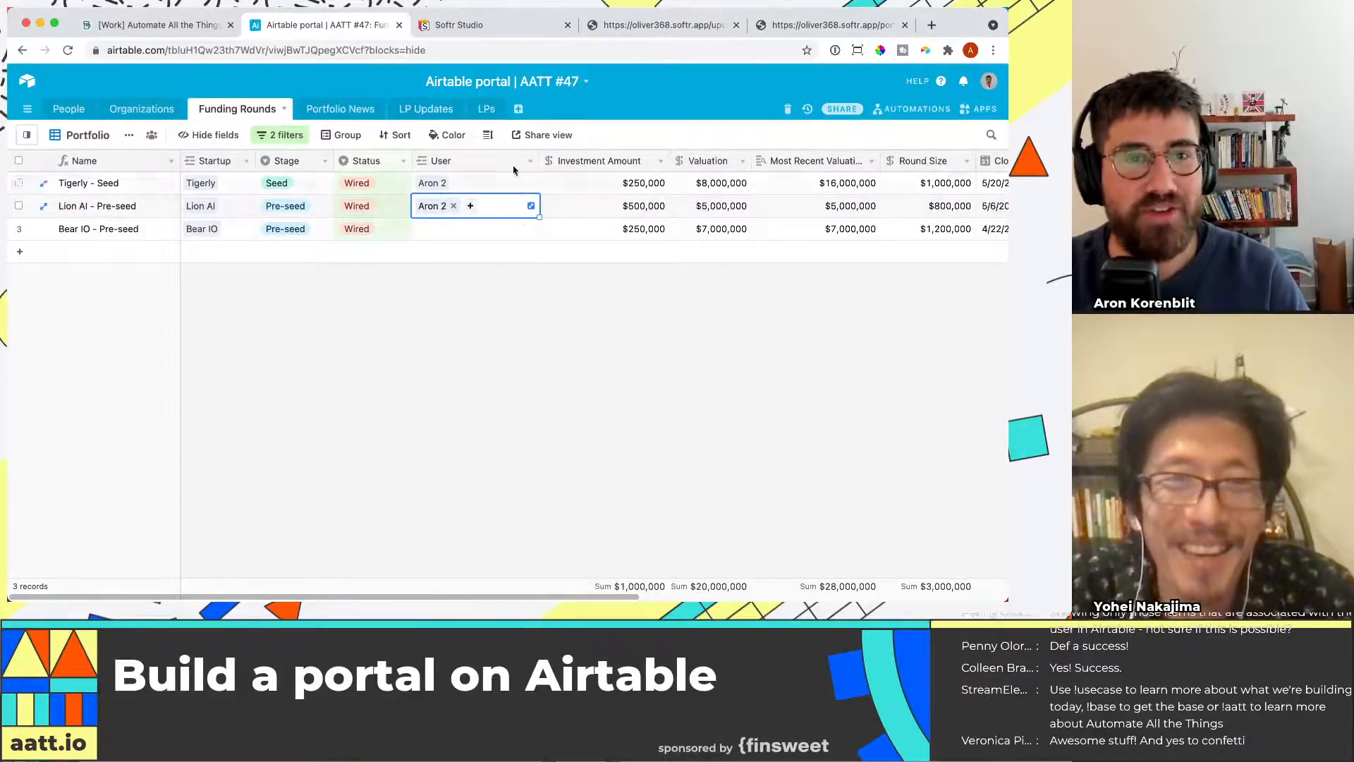
# Browse the condition's field options in the list block's settings again
pyautogui.click(442, 25)
pyautogui.scroll(4, 920, 206)
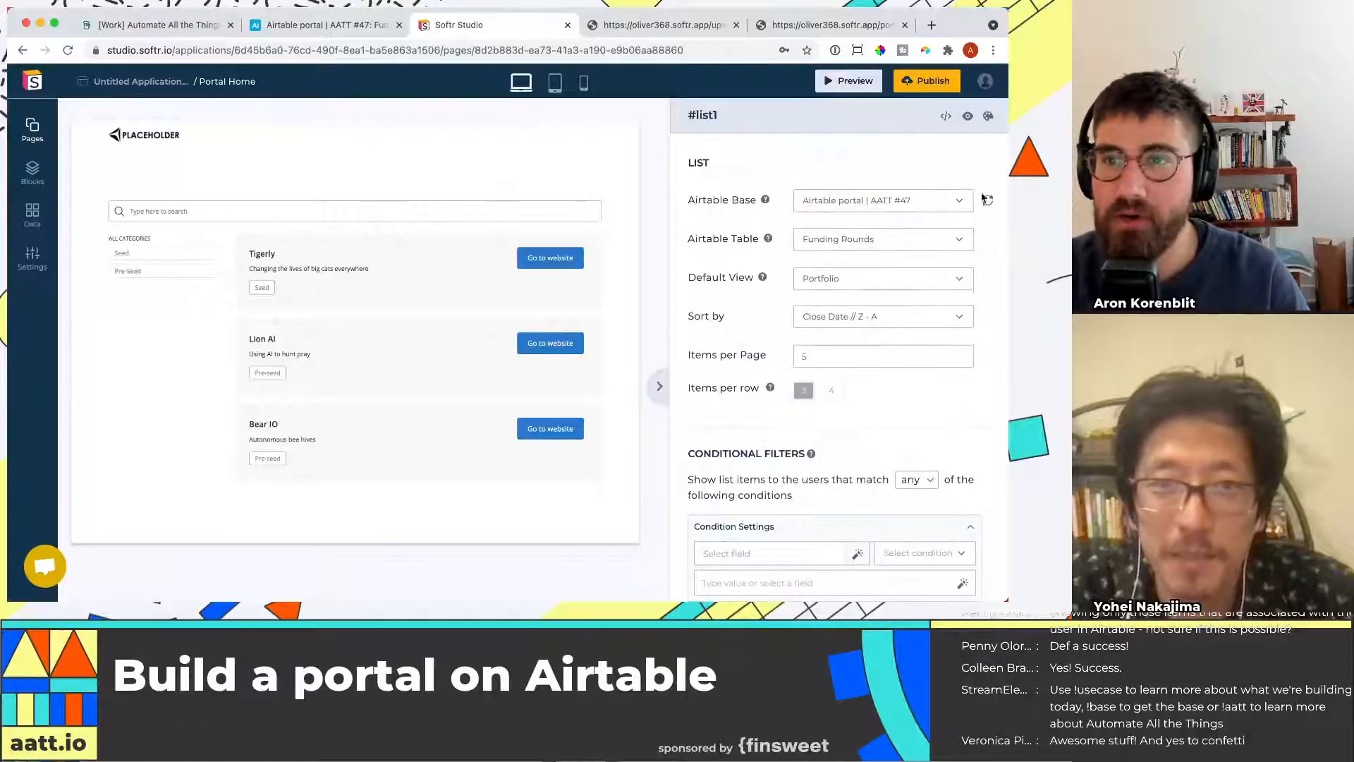
pyautogui.scroll(-4, 877, 347)
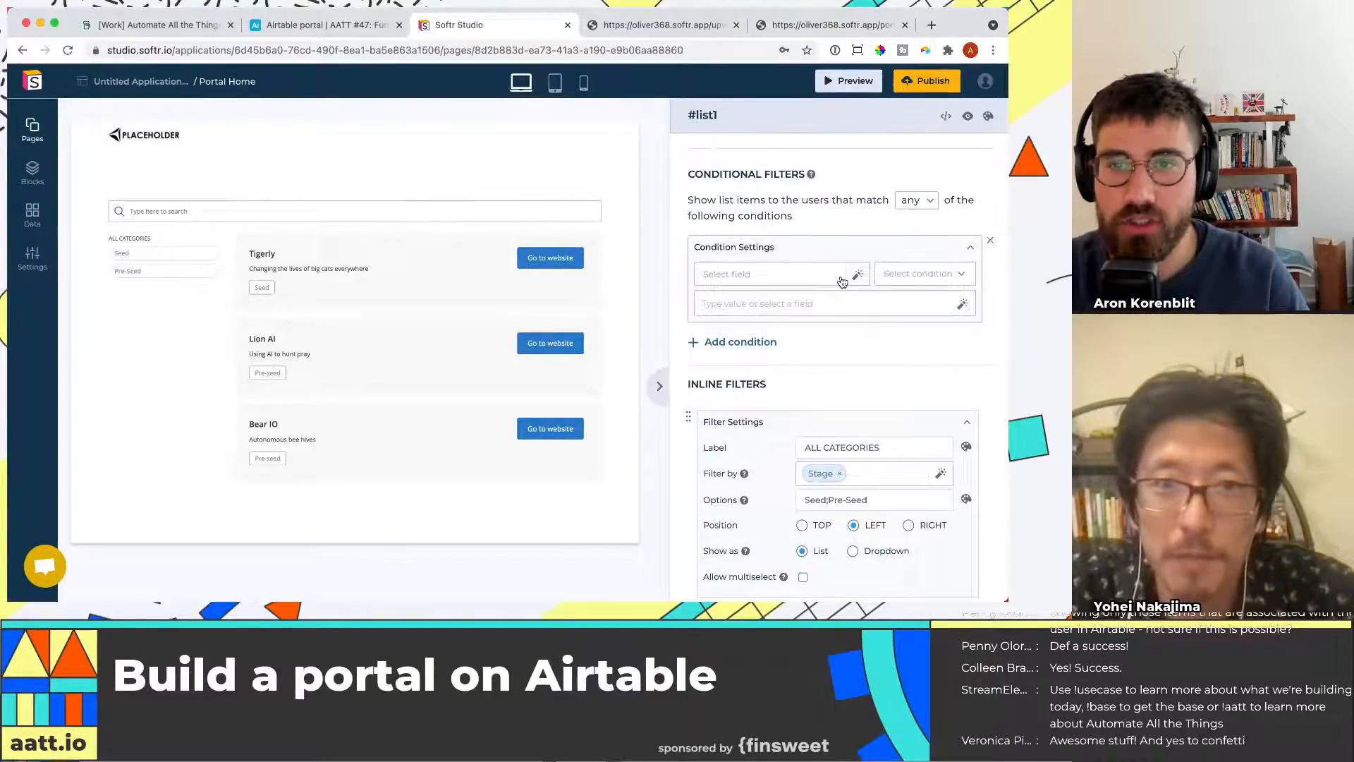
pyautogui.click(853, 275)
pyautogui.scroll(-3, 783, 330)
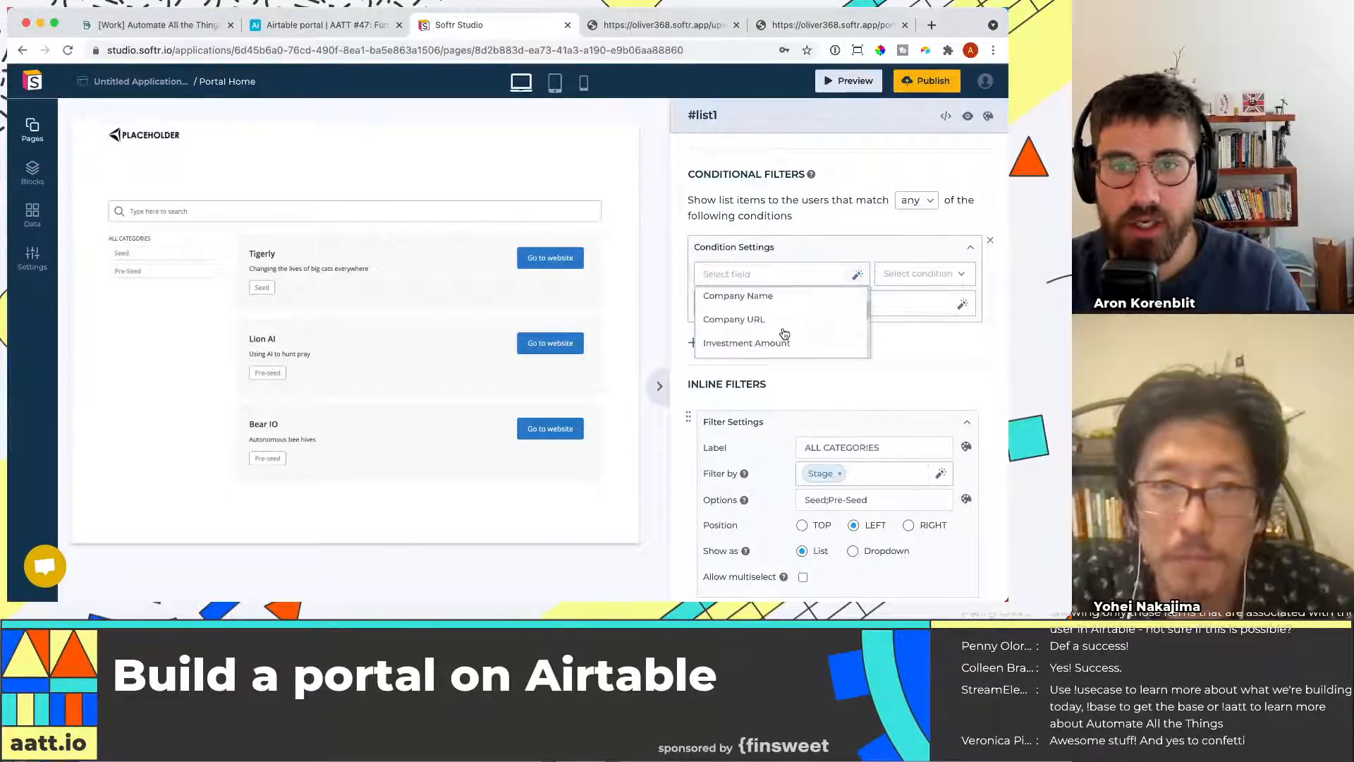
pyautogui.scroll(-2, 784, 333)
pyautogui.scroll(4, 784, 333)
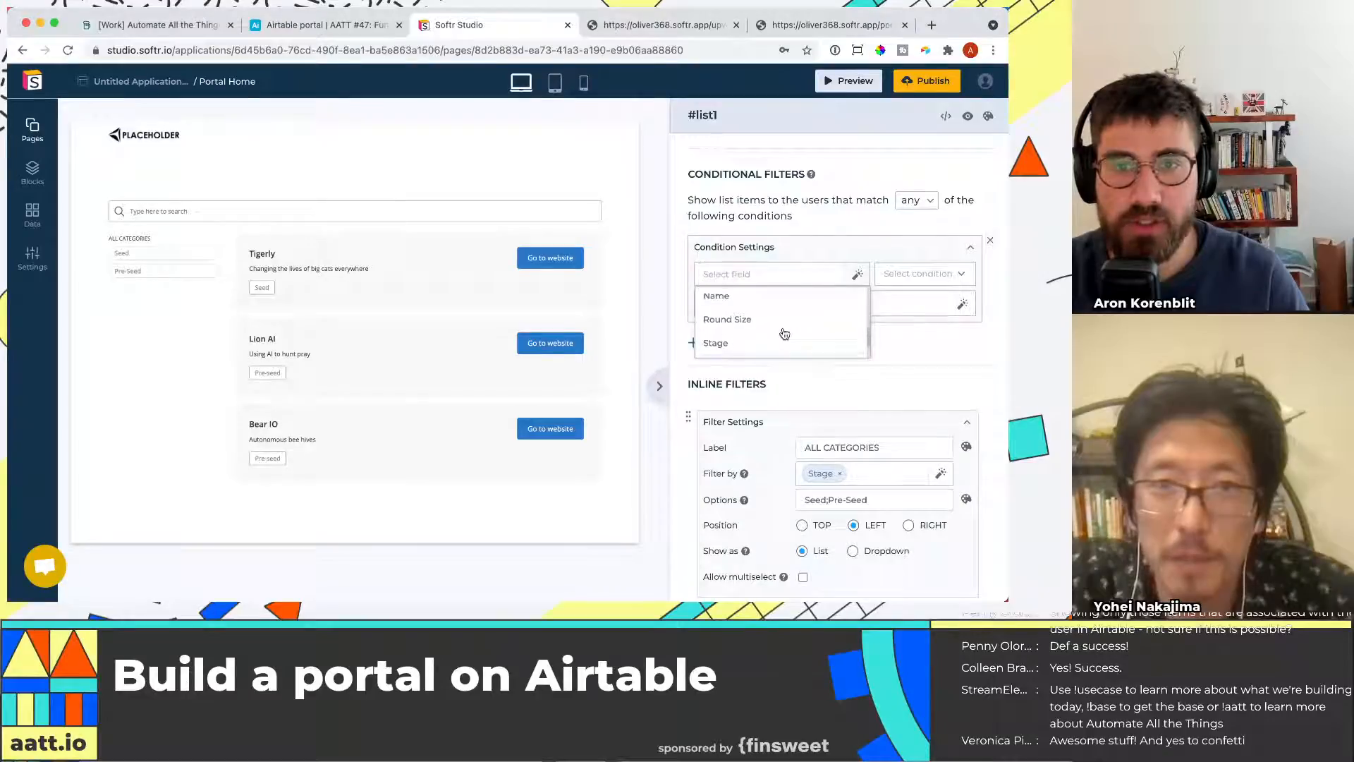
pyautogui.scroll(1, 783, 333)
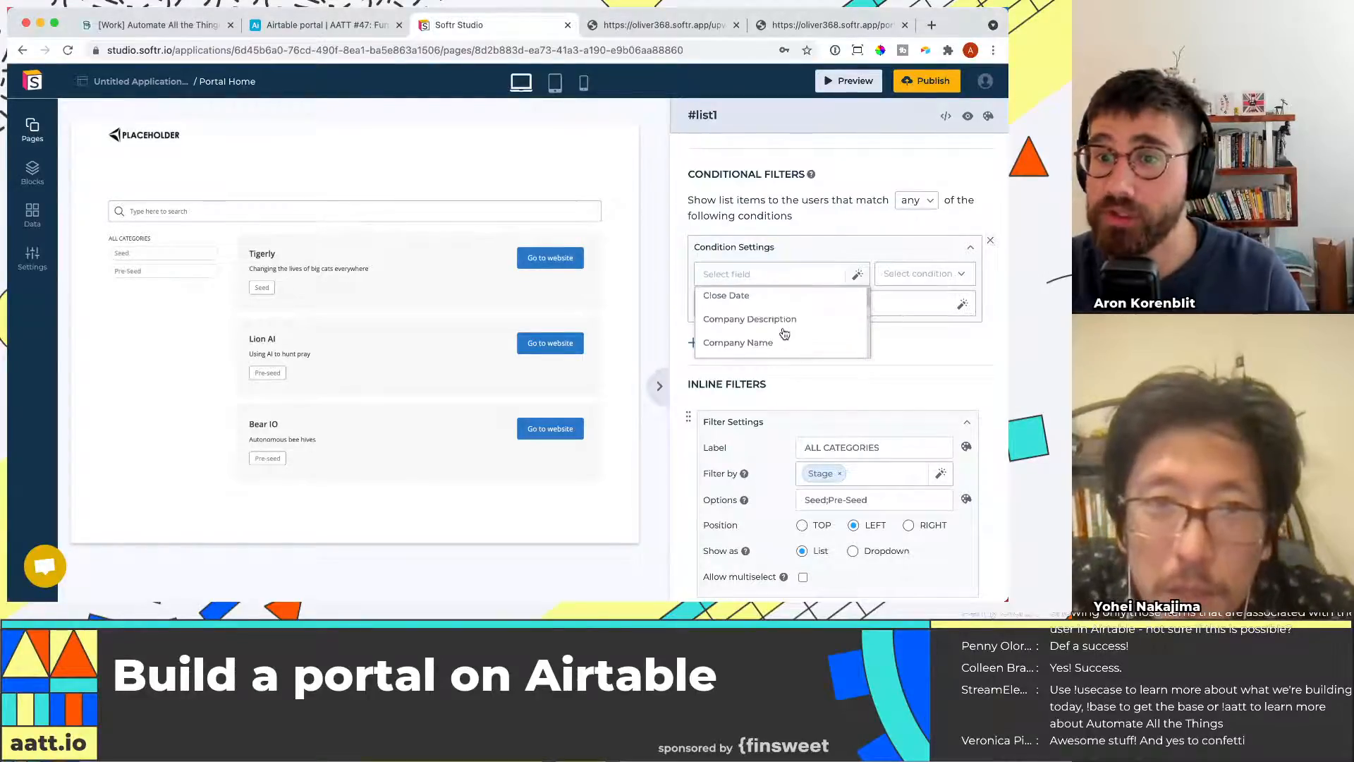
pyautogui.click(824, 248)
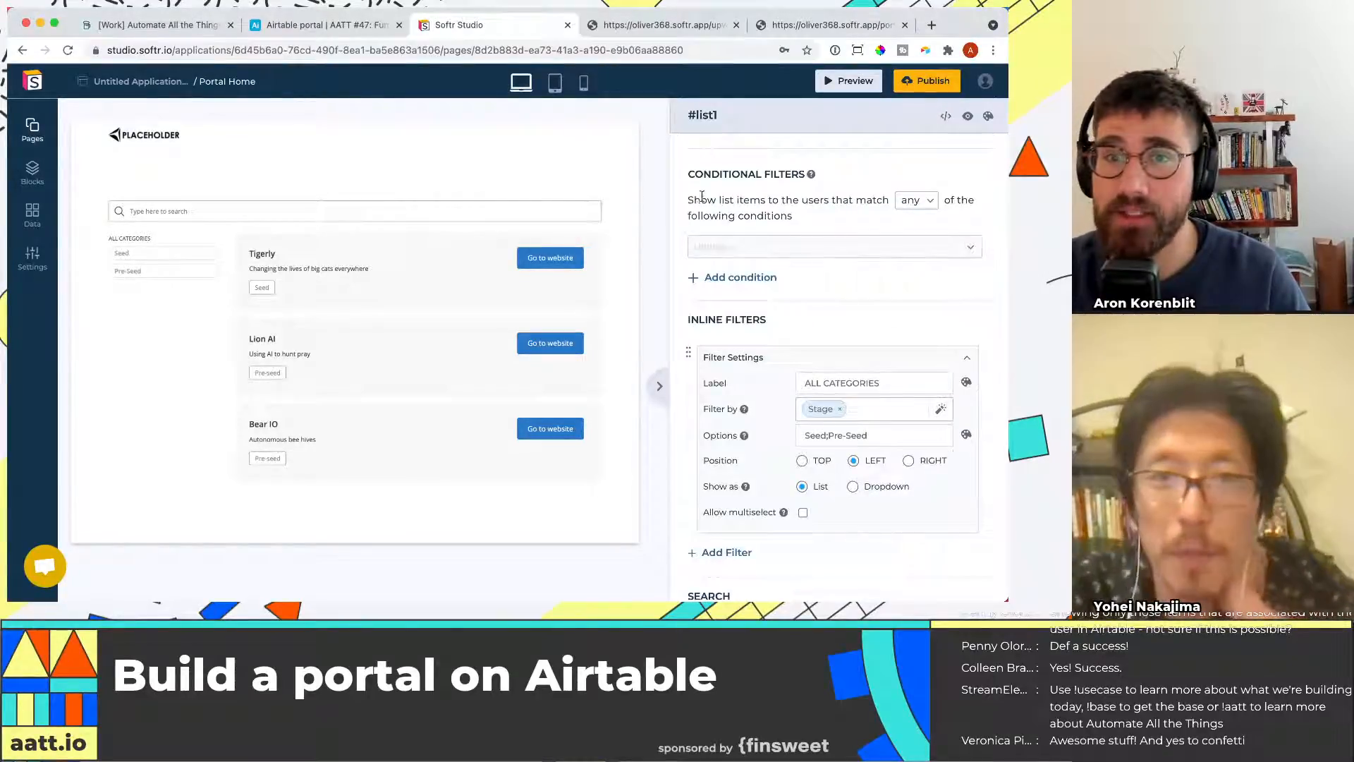
pyautogui.click(769, 252)
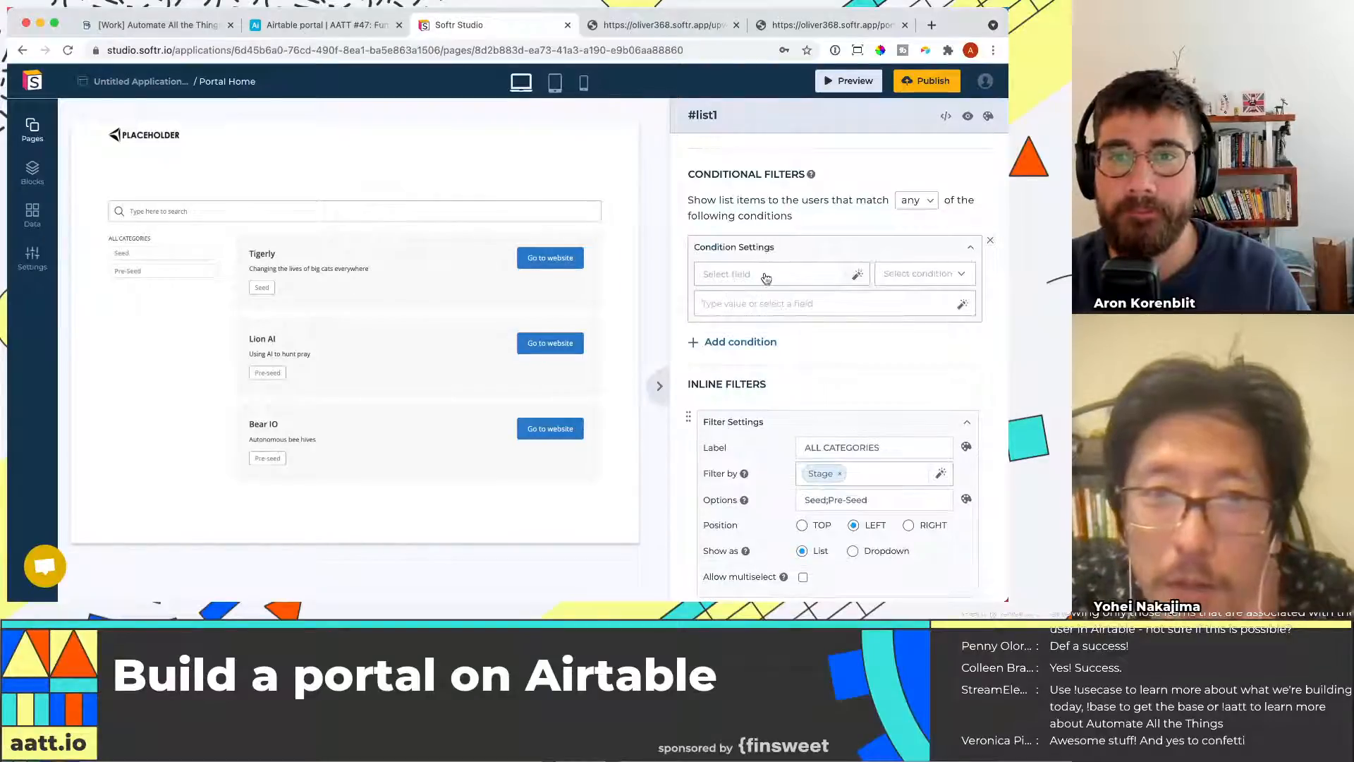
# Add a formula field named User name to the Funding Rounds table with the formula user
pyautogui.click(368, 29)
pyautogui.click(755, 212)
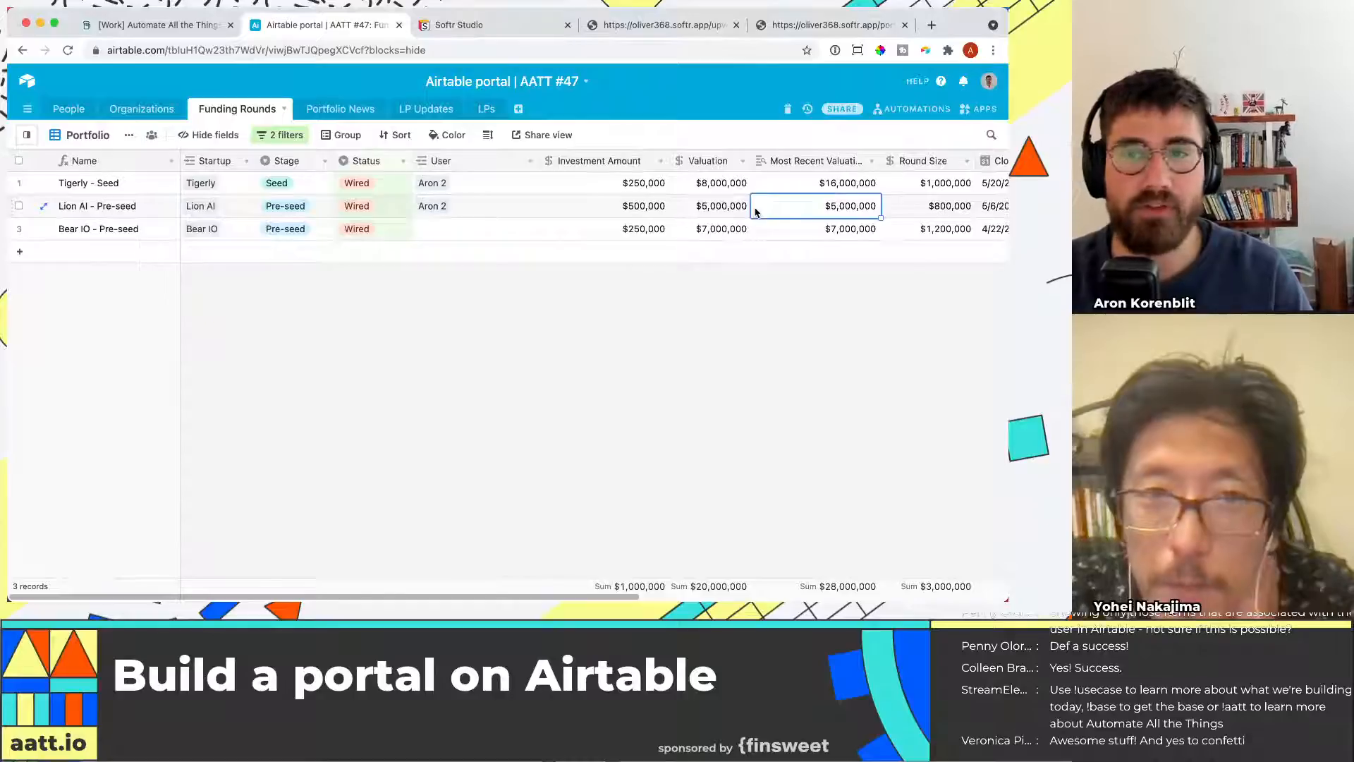
pyautogui.press('Right')
pyautogui.press('Right')
pyautogui.press('Right')
pyautogui.press('Right')
pyautogui.press('Right')
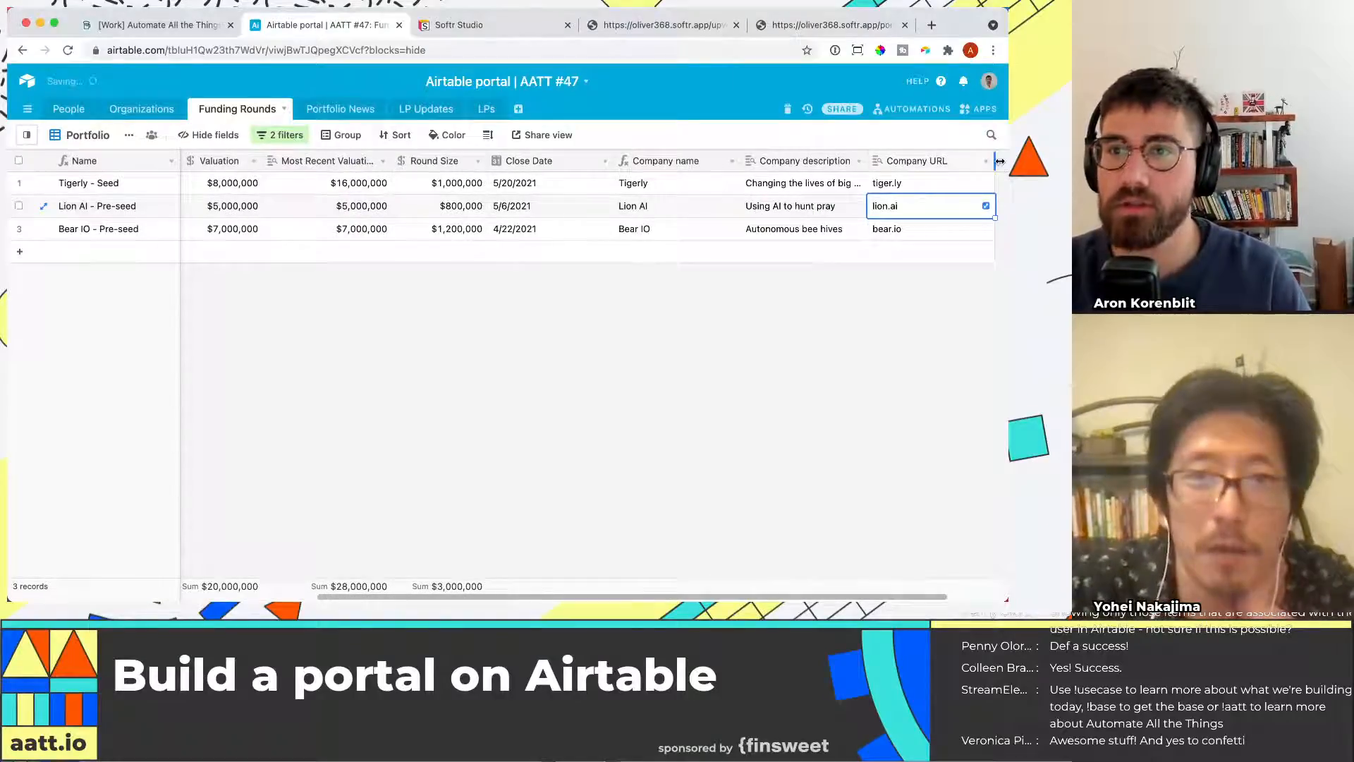
pyautogui.click(1002, 164)
pyautogui.write('User name')
pyautogui.press('Tab')
pyautogui.write('lo')
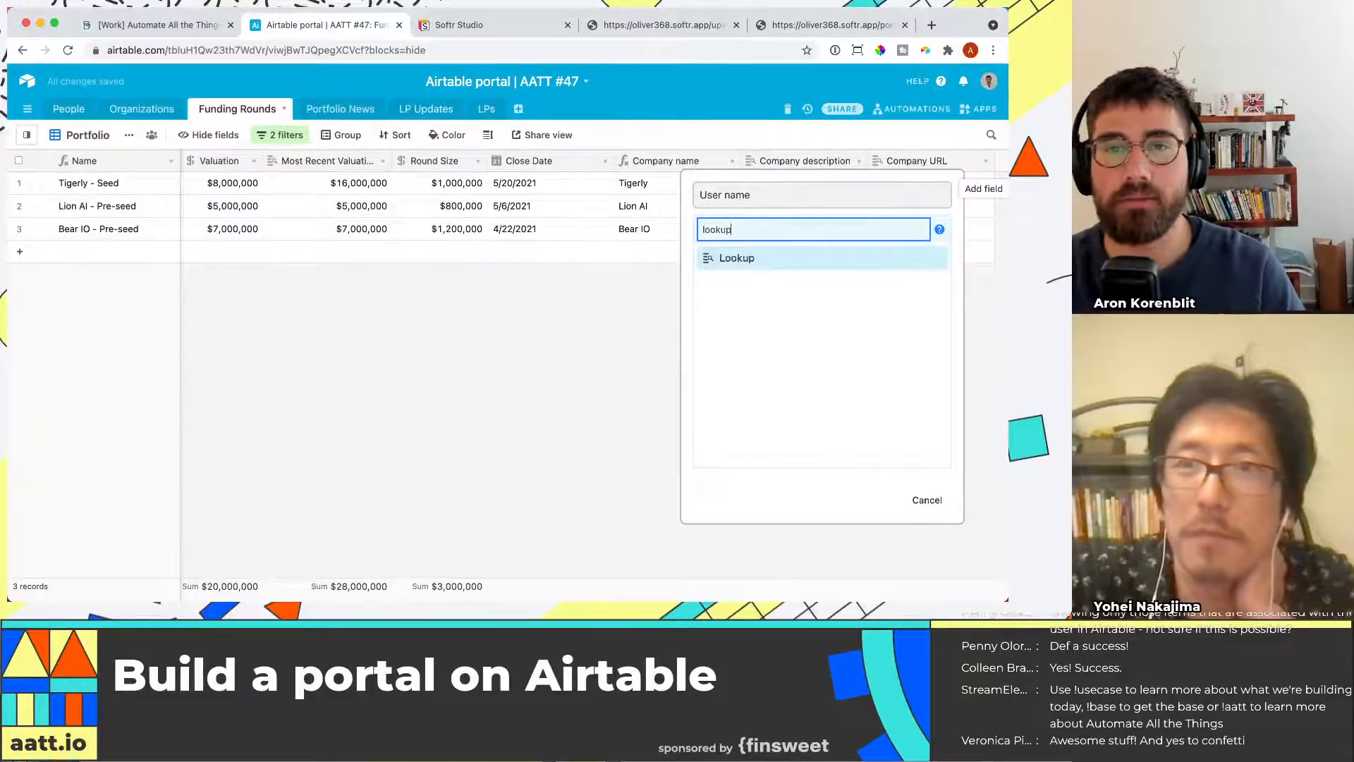
pyautogui.write('okup')
pyautogui.press('BackSpace')
pyautogui.press('BackSpace')
pyautogui.press('BackSpace')
pyautogui.press('BackSpace')
pyautogui.press('BackSpace')
pyautogui.press('BackSpace')
pyautogui.write('fo')
pyautogui.press('Return')
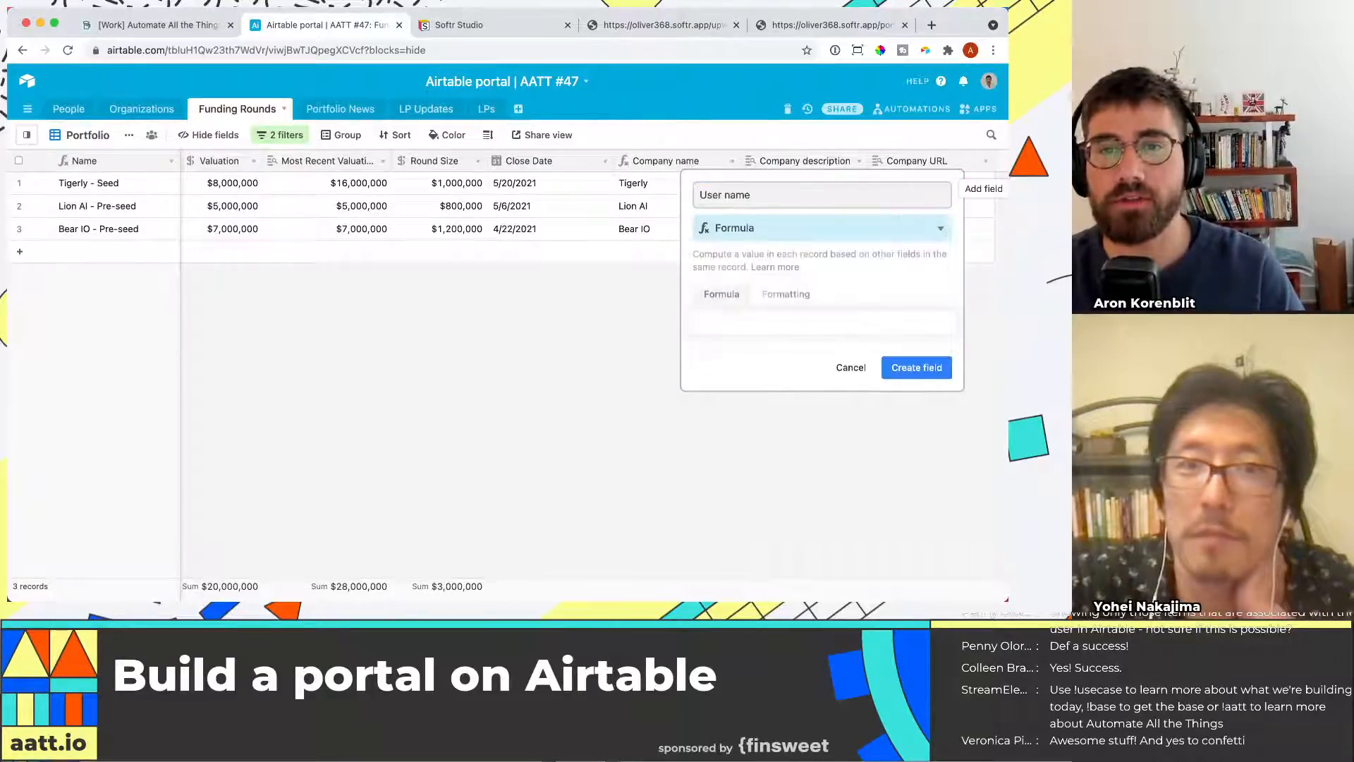
pyautogui.click(897, 320)
pyautogui.write('user')
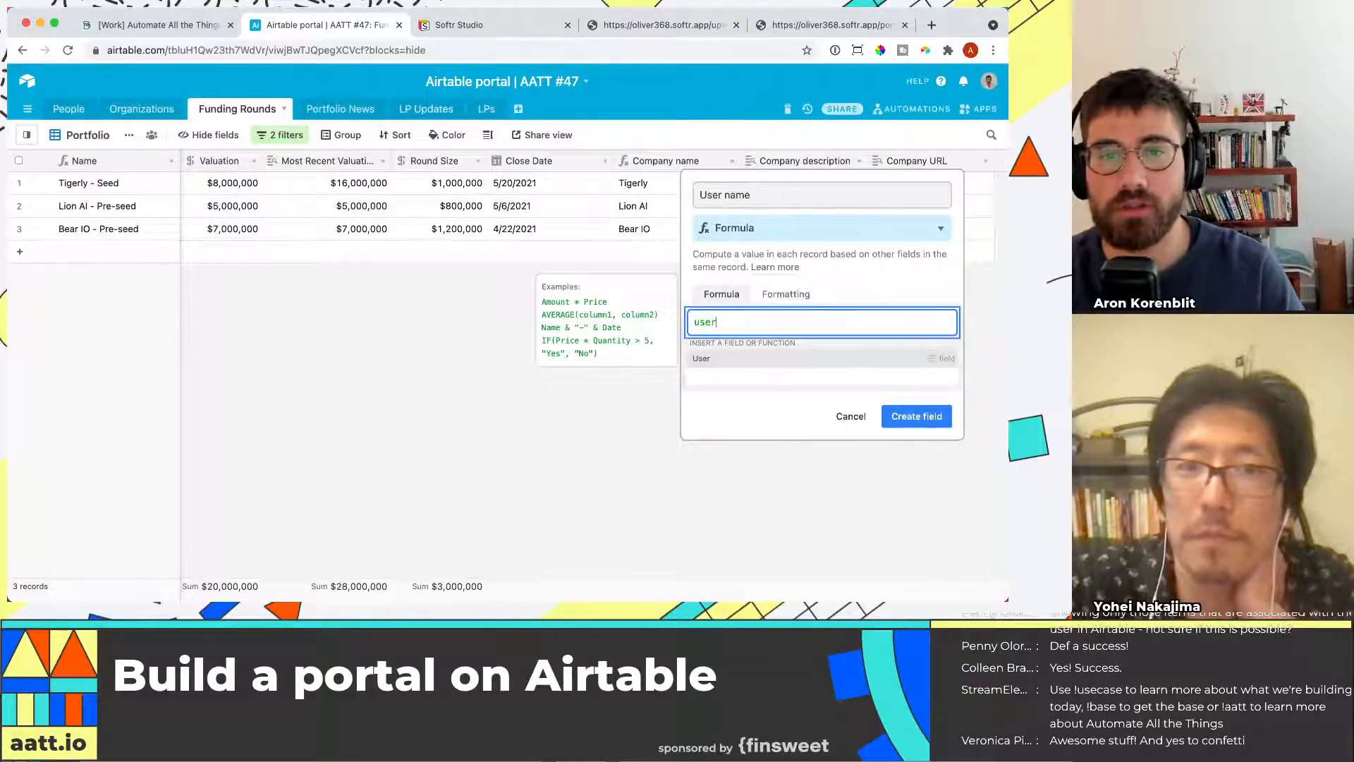
pyautogui.click(920, 416)
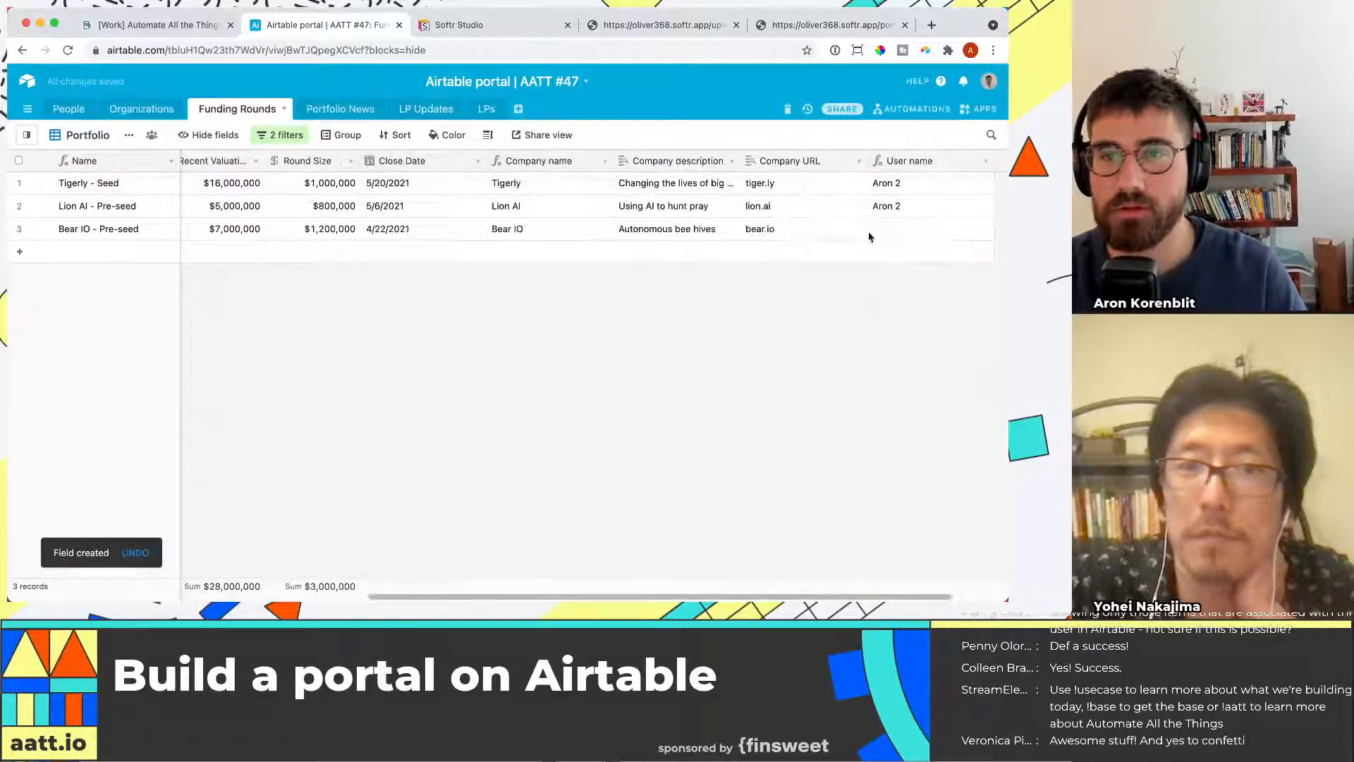
# Set the list block's condition field to User name
pyautogui.hotkey('ctrl', 'Tab')
pyautogui.click(788, 272)
pyautogui.scroll(5, 956, 173)
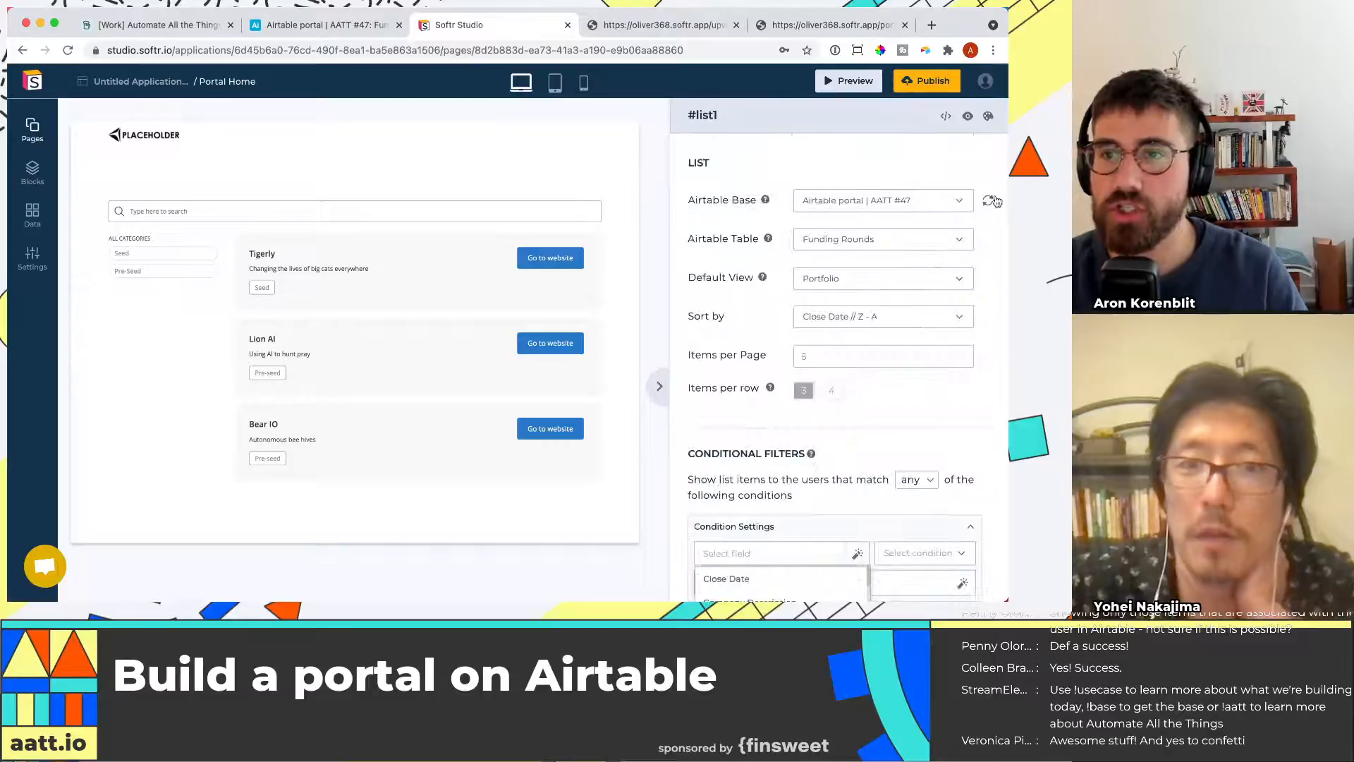
pyautogui.scroll(-5, 831, 368)
pyautogui.click(827, 229)
pyautogui.scroll(-5, 770, 286)
pyautogui.click(727, 274)
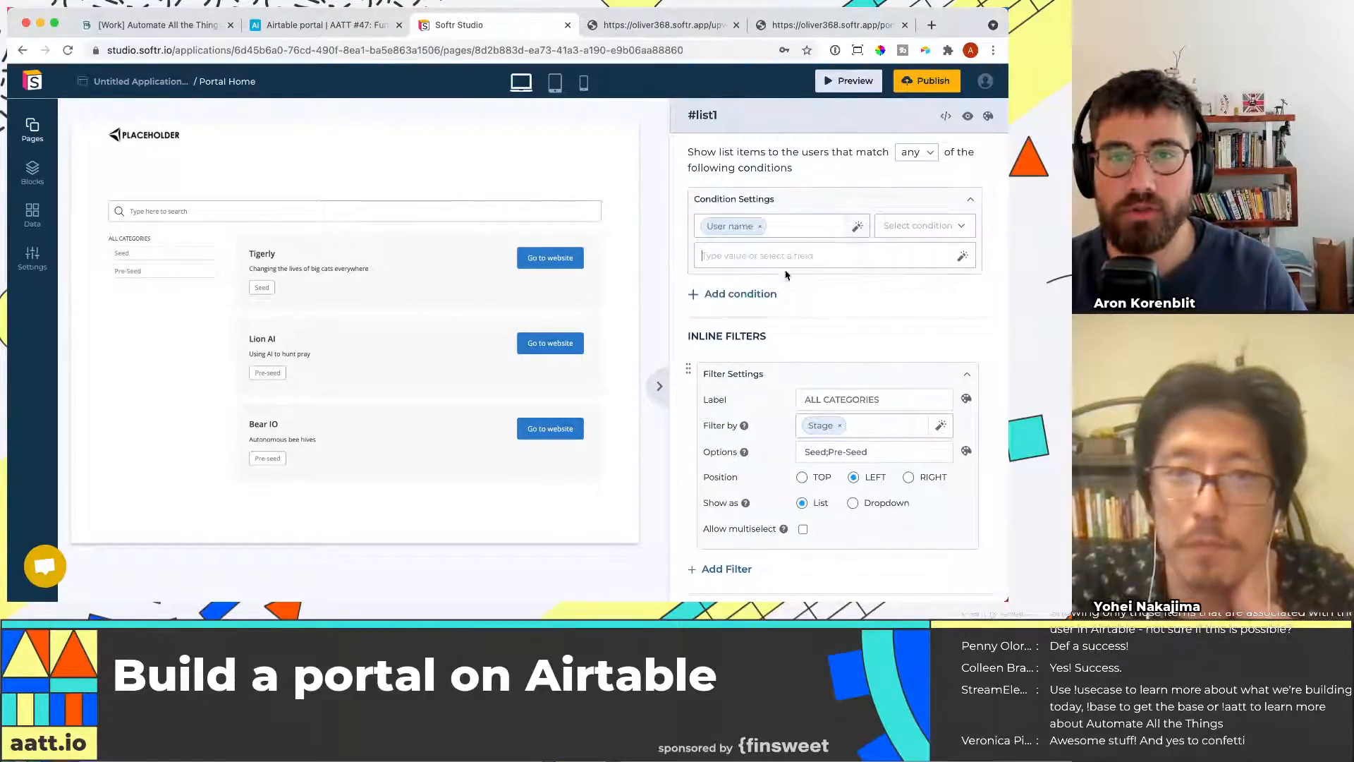
# Set the condition so User name is the Logged in User's Name
pyautogui.click(946, 233)
pyautogui.click(931, 278)
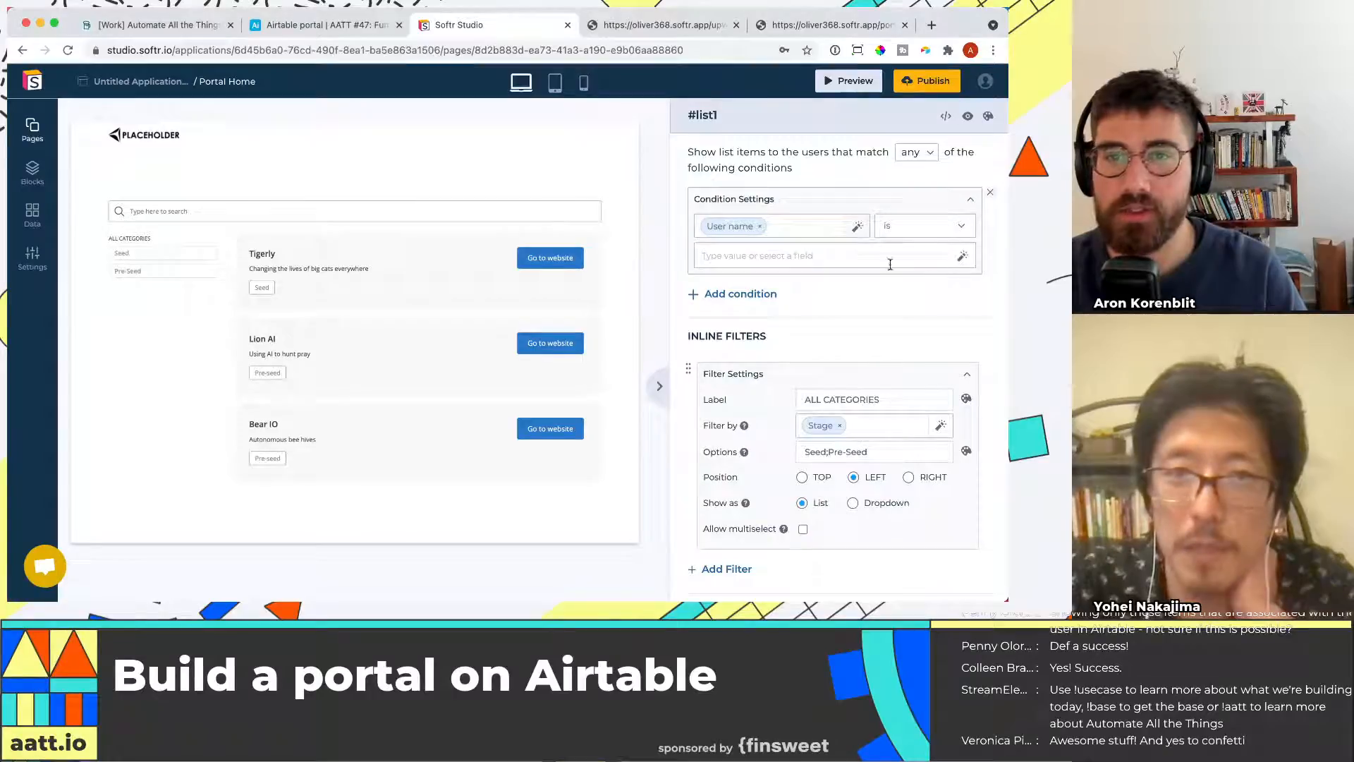
pyautogui.click(962, 259)
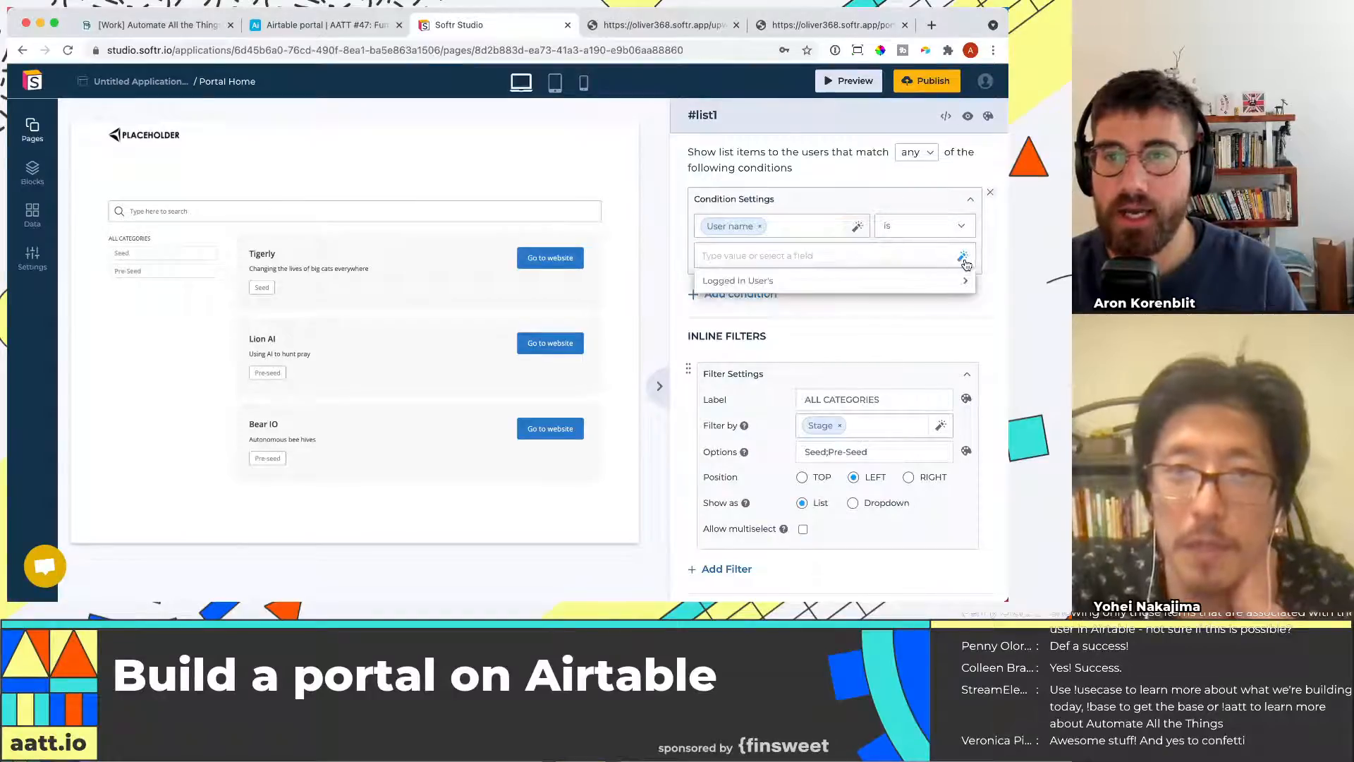
pyautogui.click(847, 289)
pyautogui.click(832, 336)
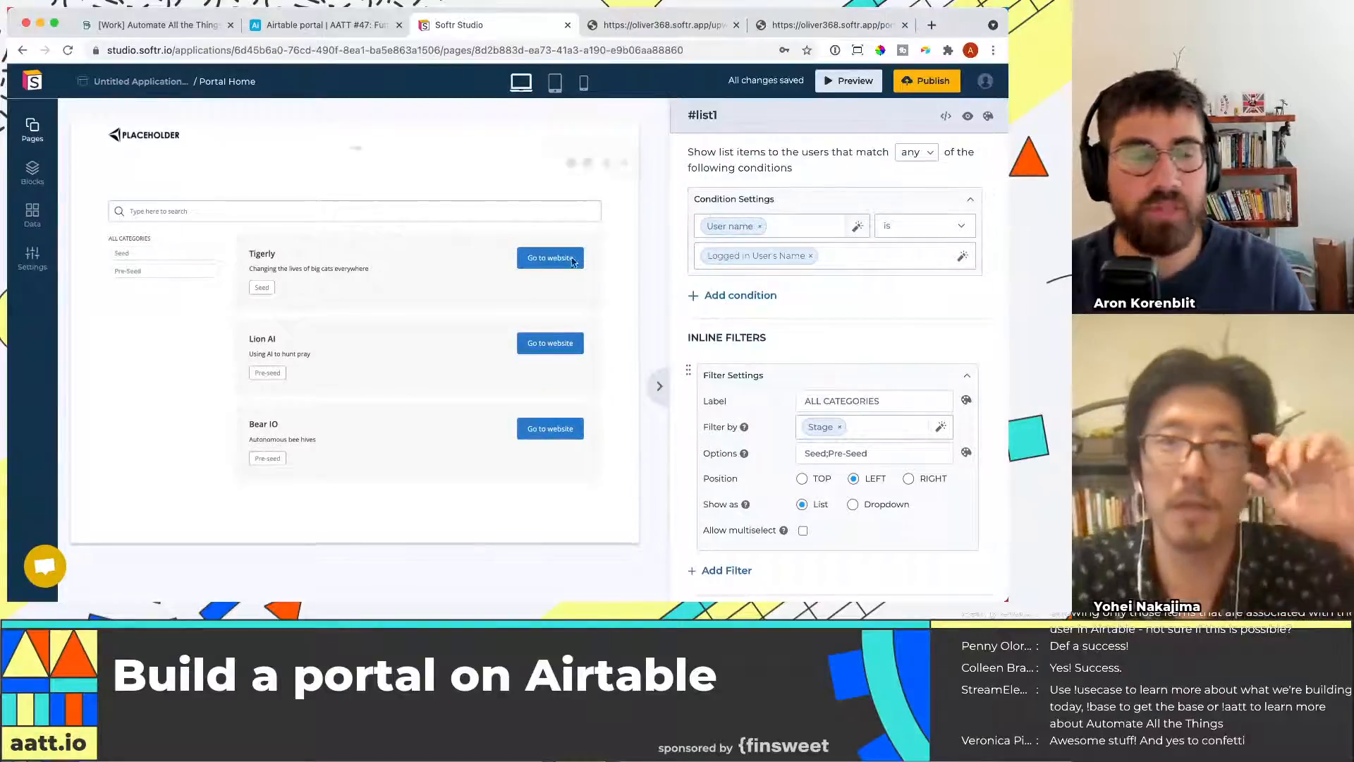
# Open the Softr Users data collection
pyautogui.click(32, 215)
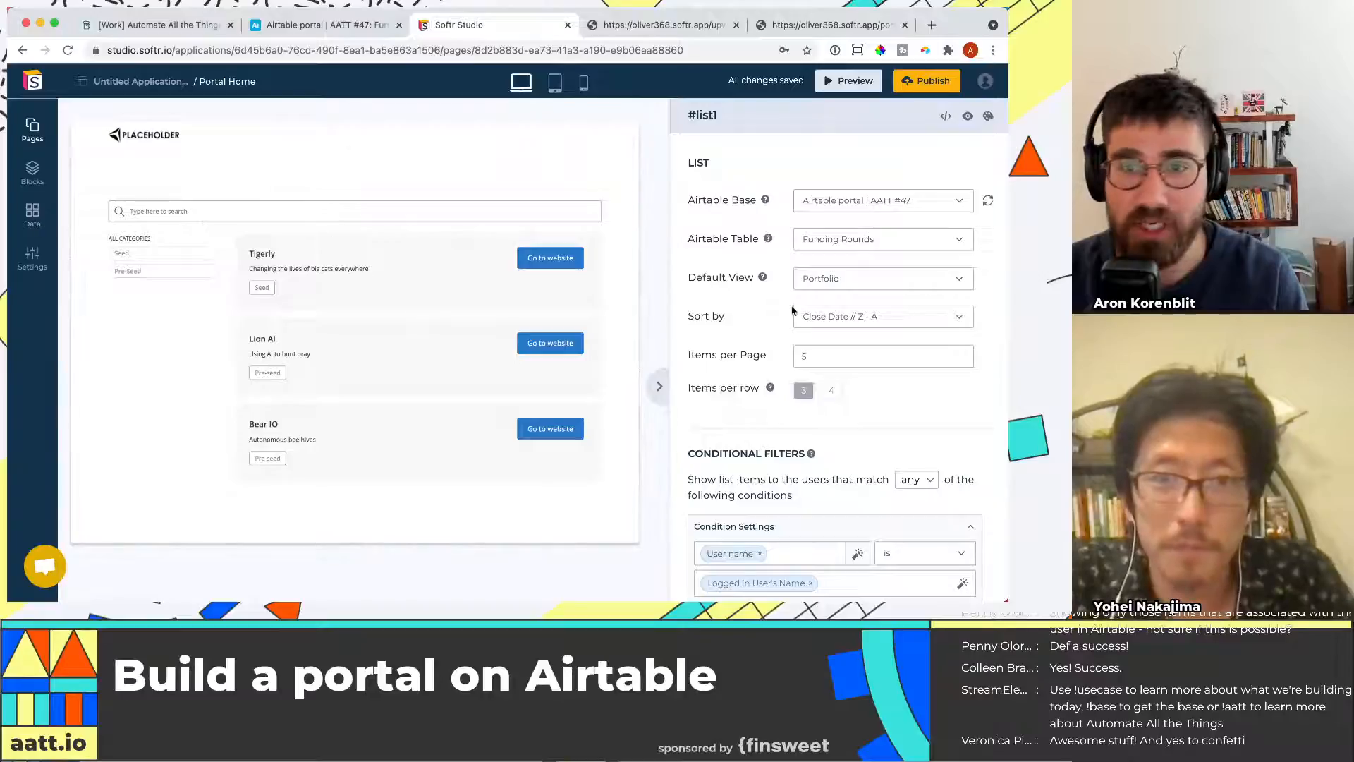
pyautogui.click(33, 229)
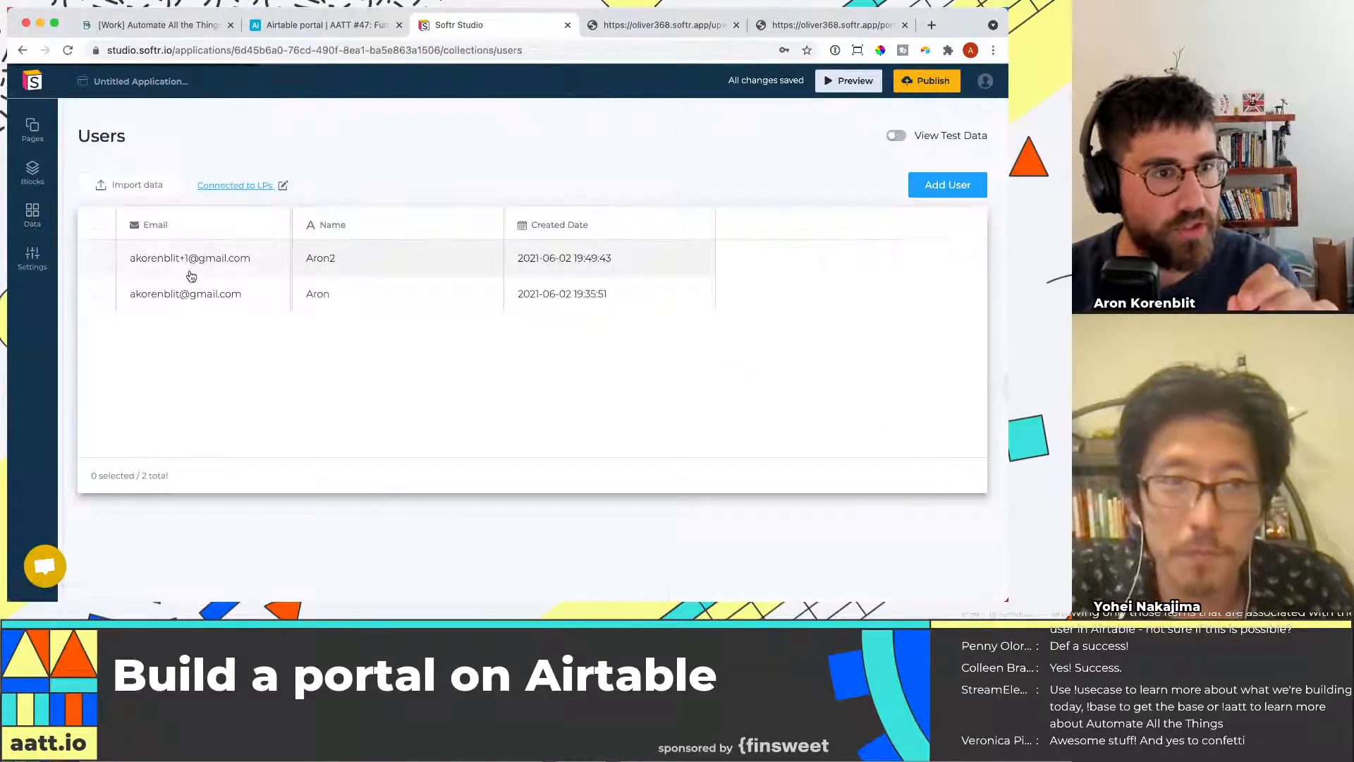
# In the LPs table, rename the LP record's name to match the Softr user's name
pyautogui.click(345, 27)
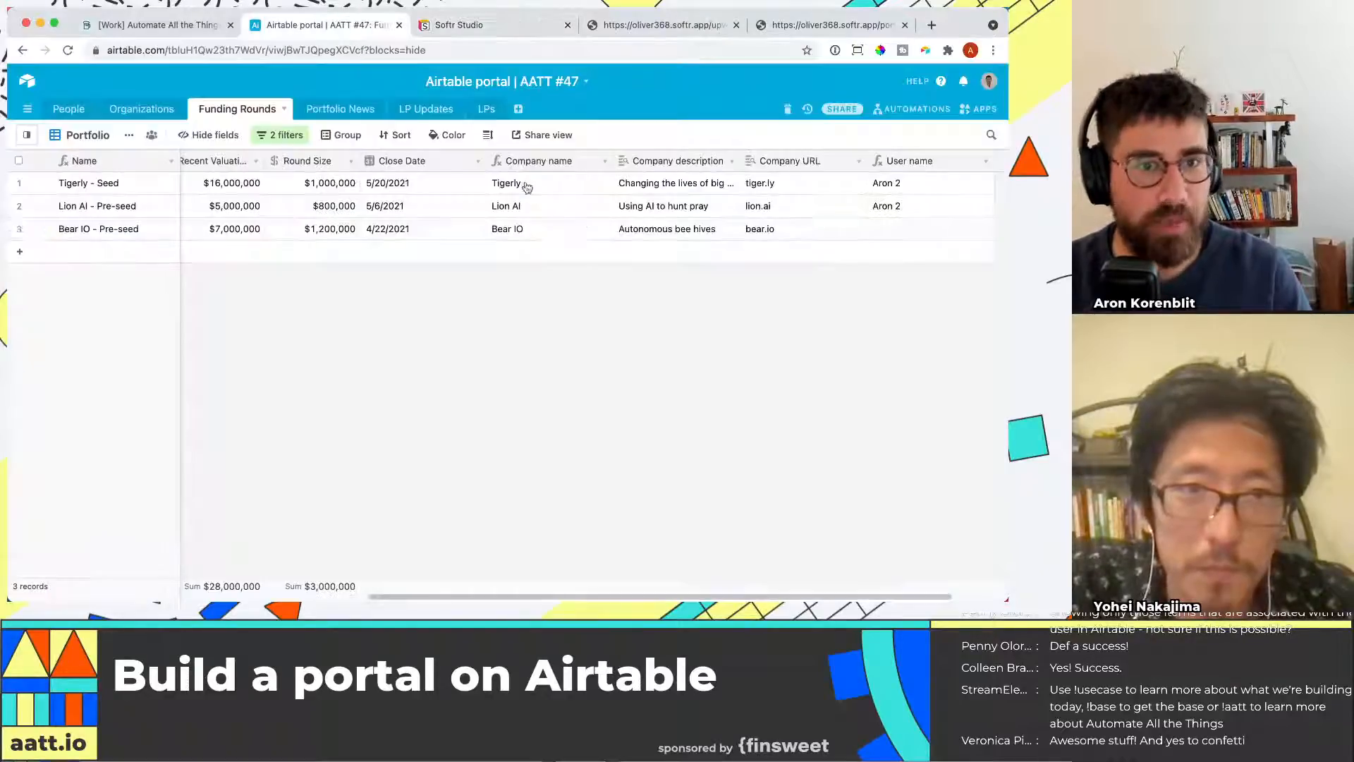
pyautogui.click(486, 109)
pyautogui.click(114, 192)
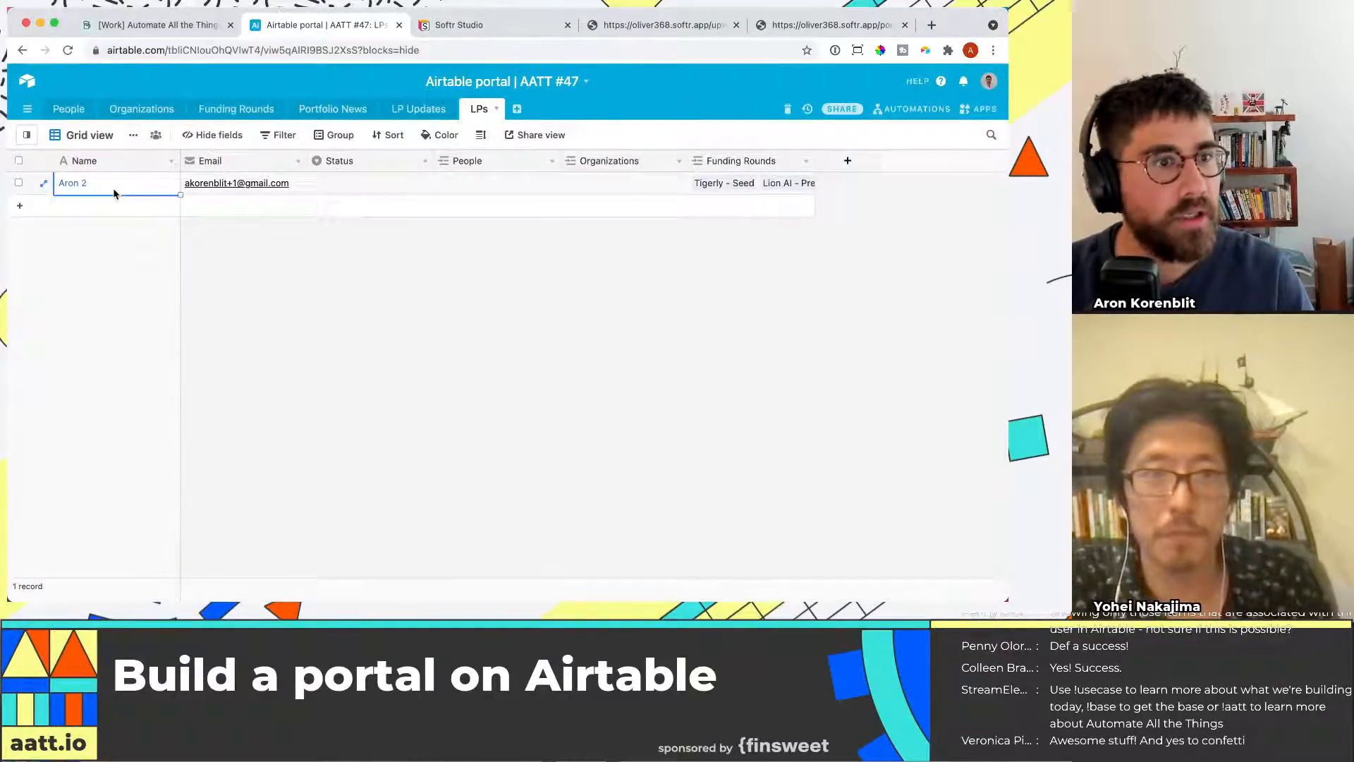
pyautogui.write('Aron2')
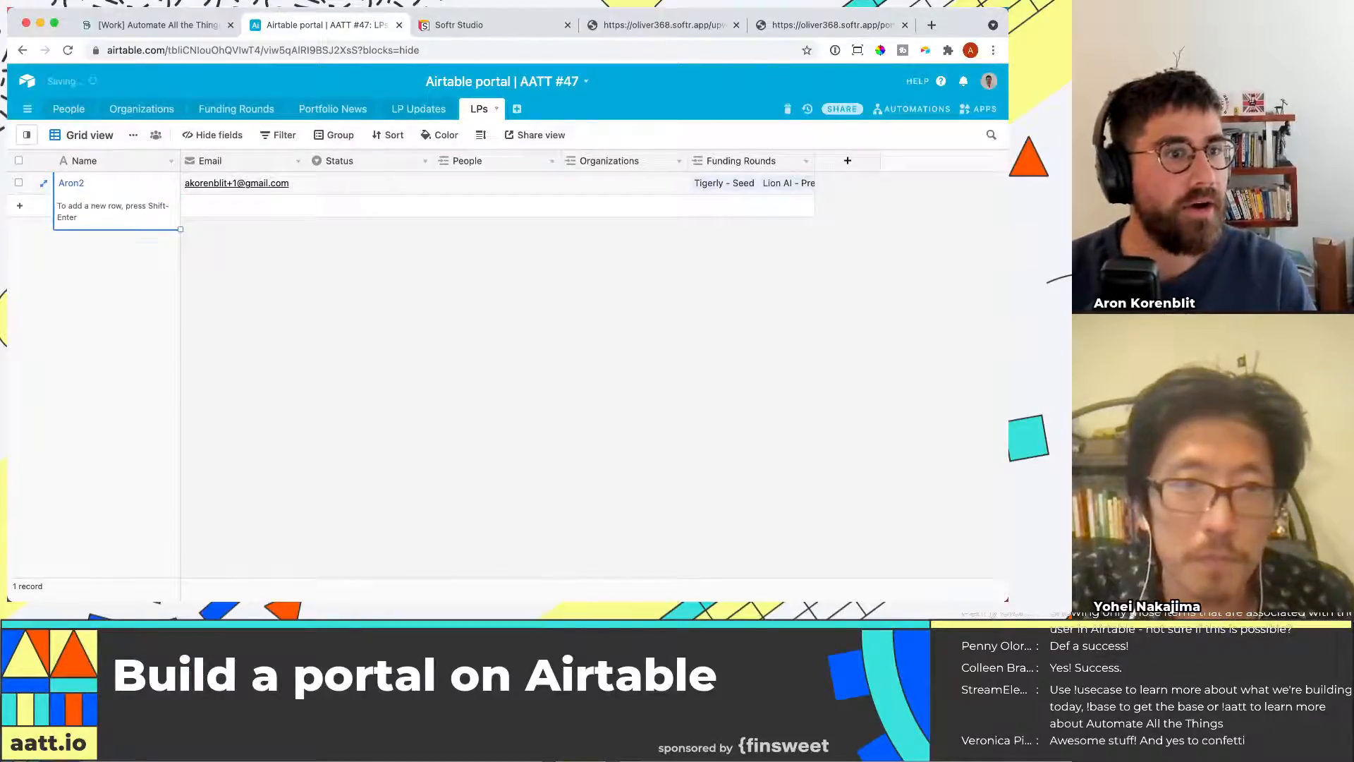
# Compare the Funding Rounds User name values with the open preview pages and the Softr users
pyautogui.click(202, 21)
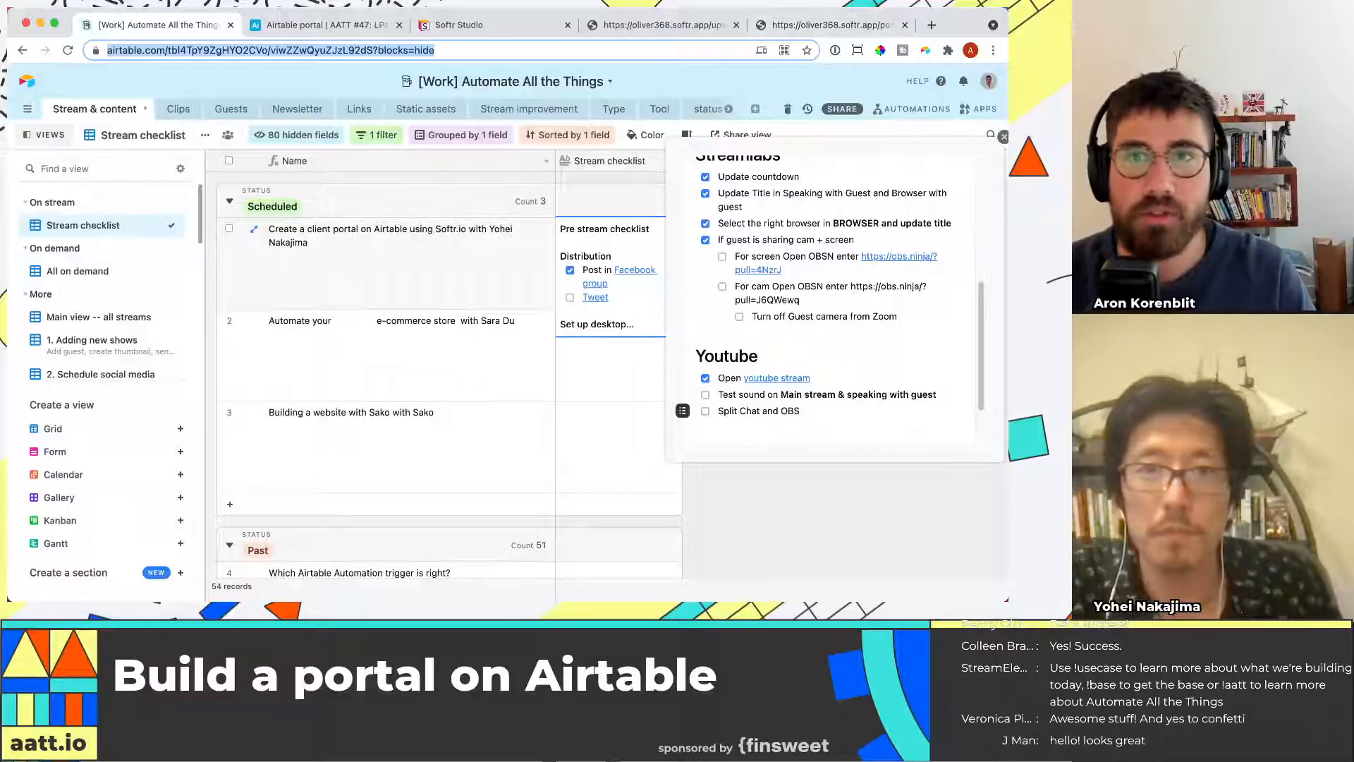
pyautogui.click(832, 24)
pyautogui.click(230, 24)
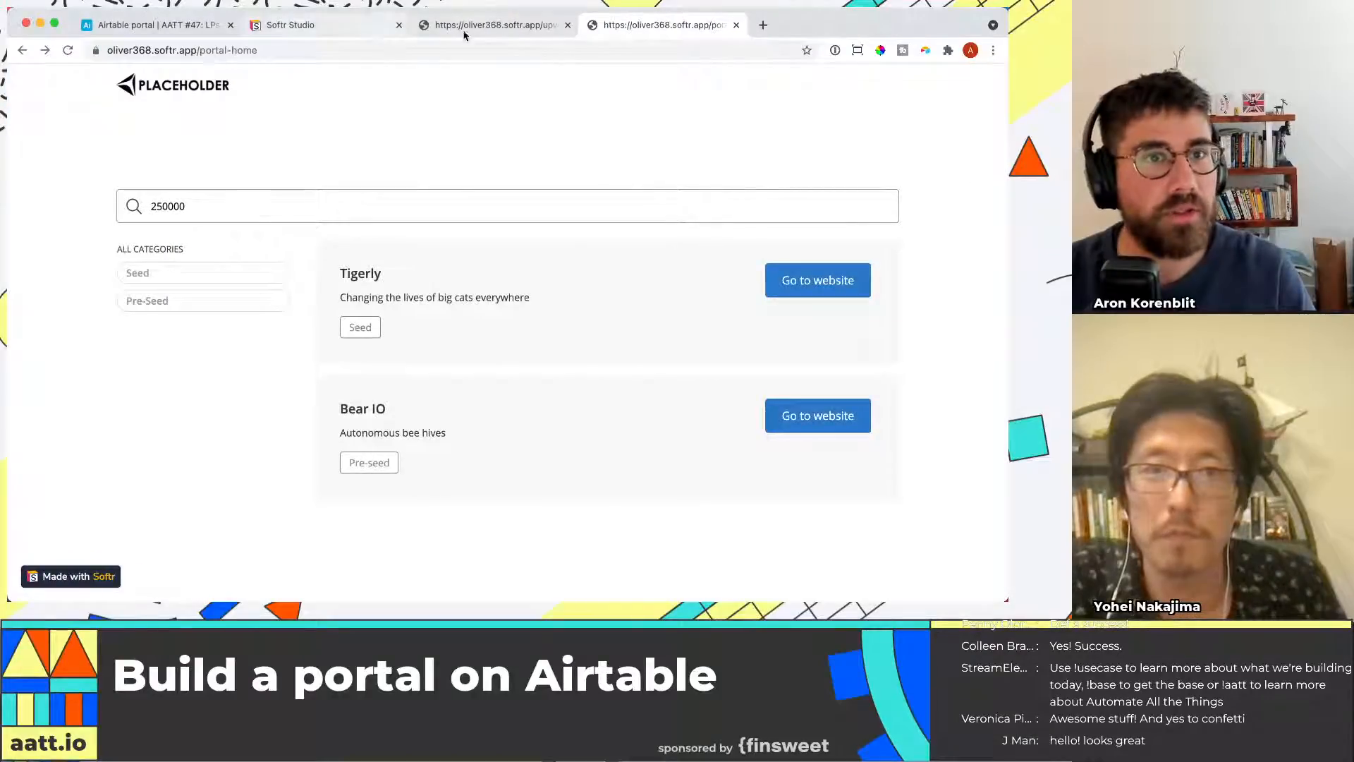
pyautogui.click(477, 28)
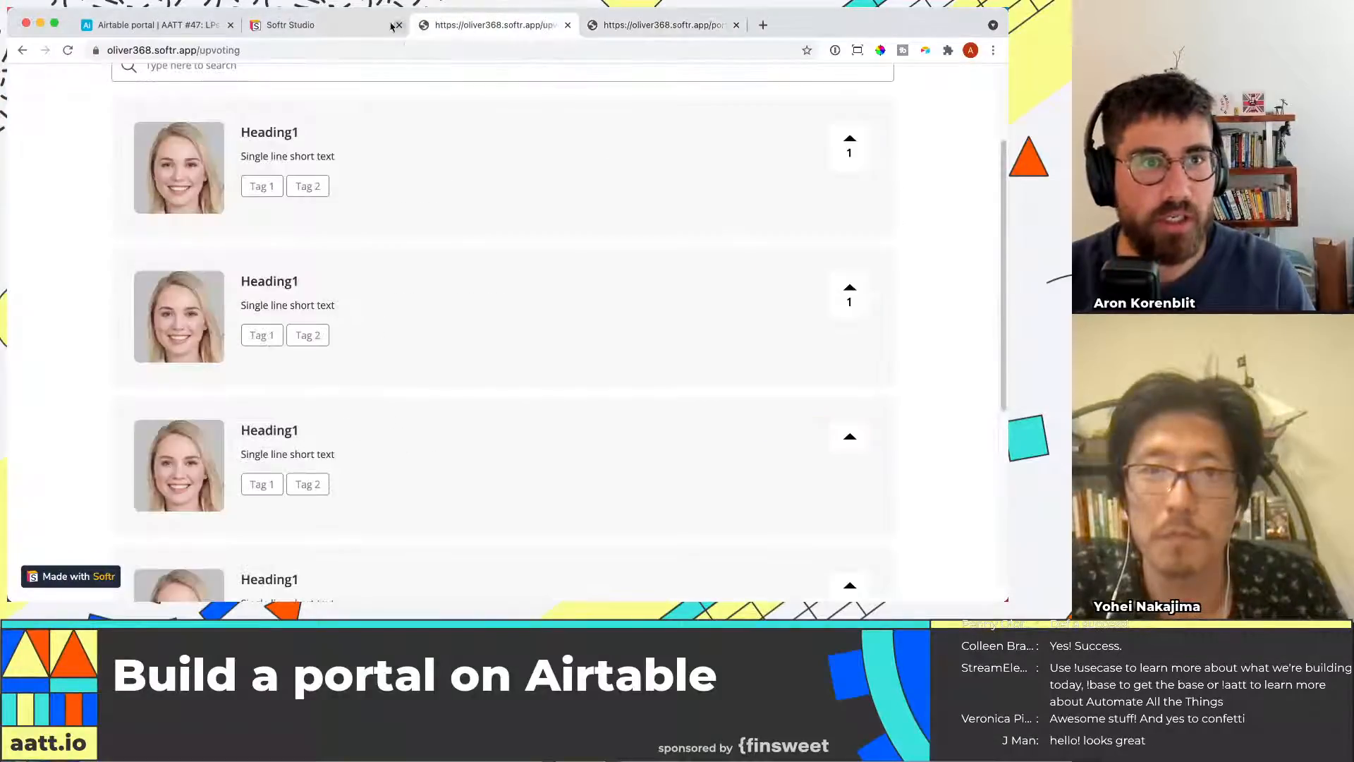
pyautogui.click(318, 25)
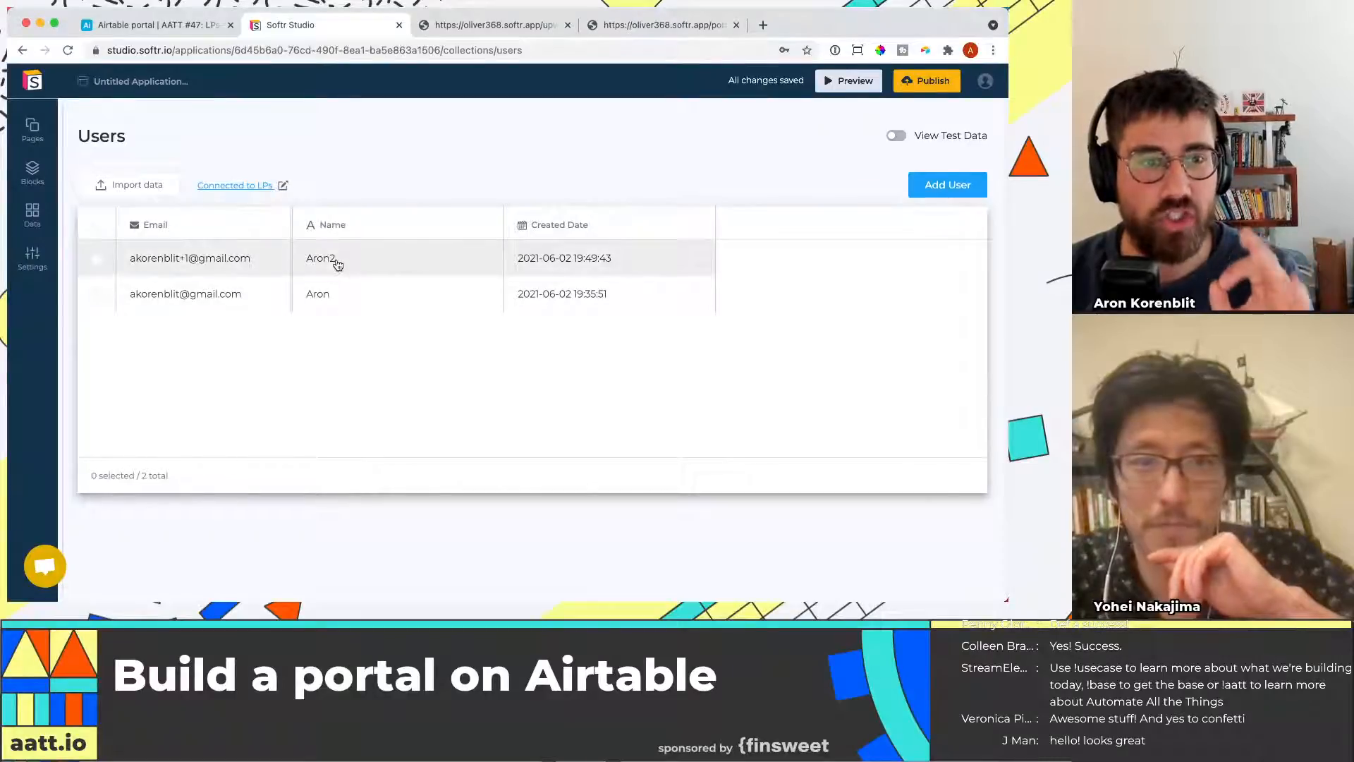
pyautogui.click(183, 27)
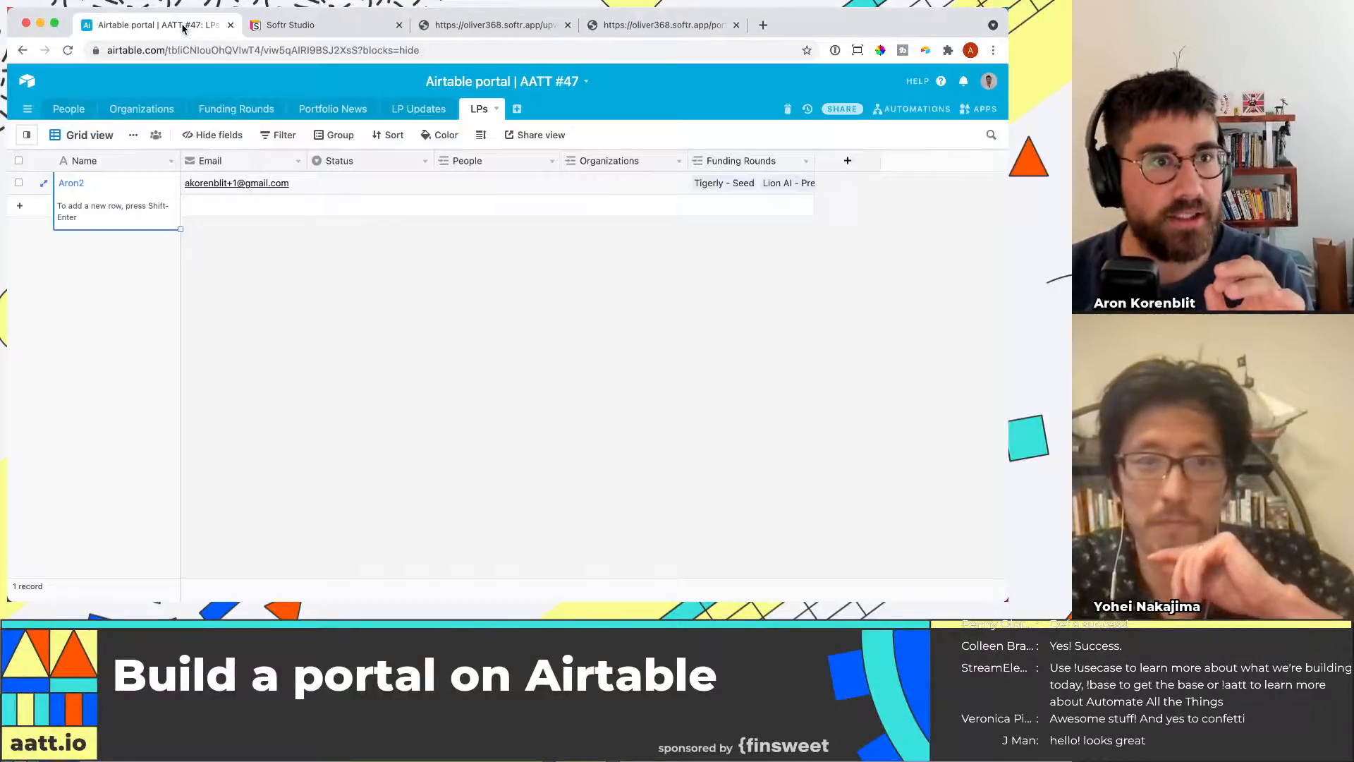
pyautogui.click(227, 108)
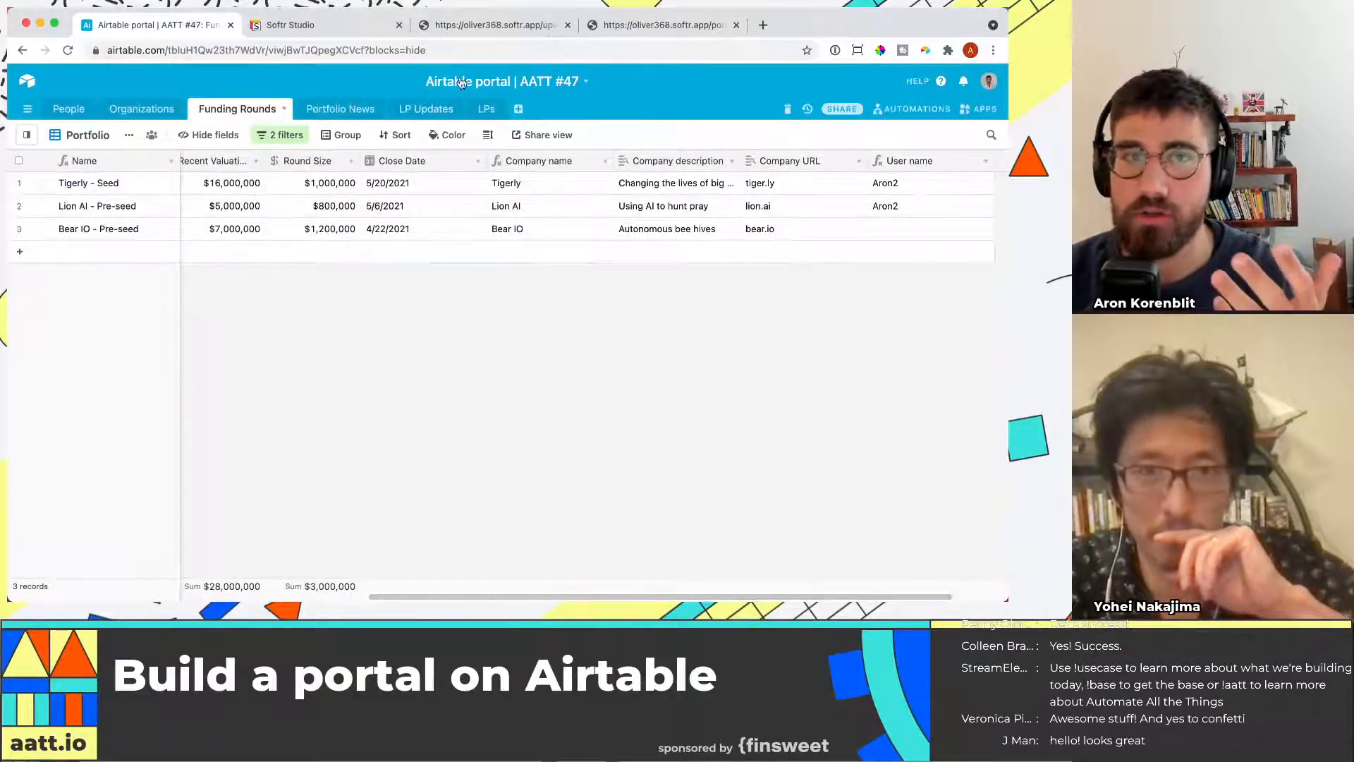
# Publish the Softr application from the Portal Home page
pyautogui.click(346, 28)
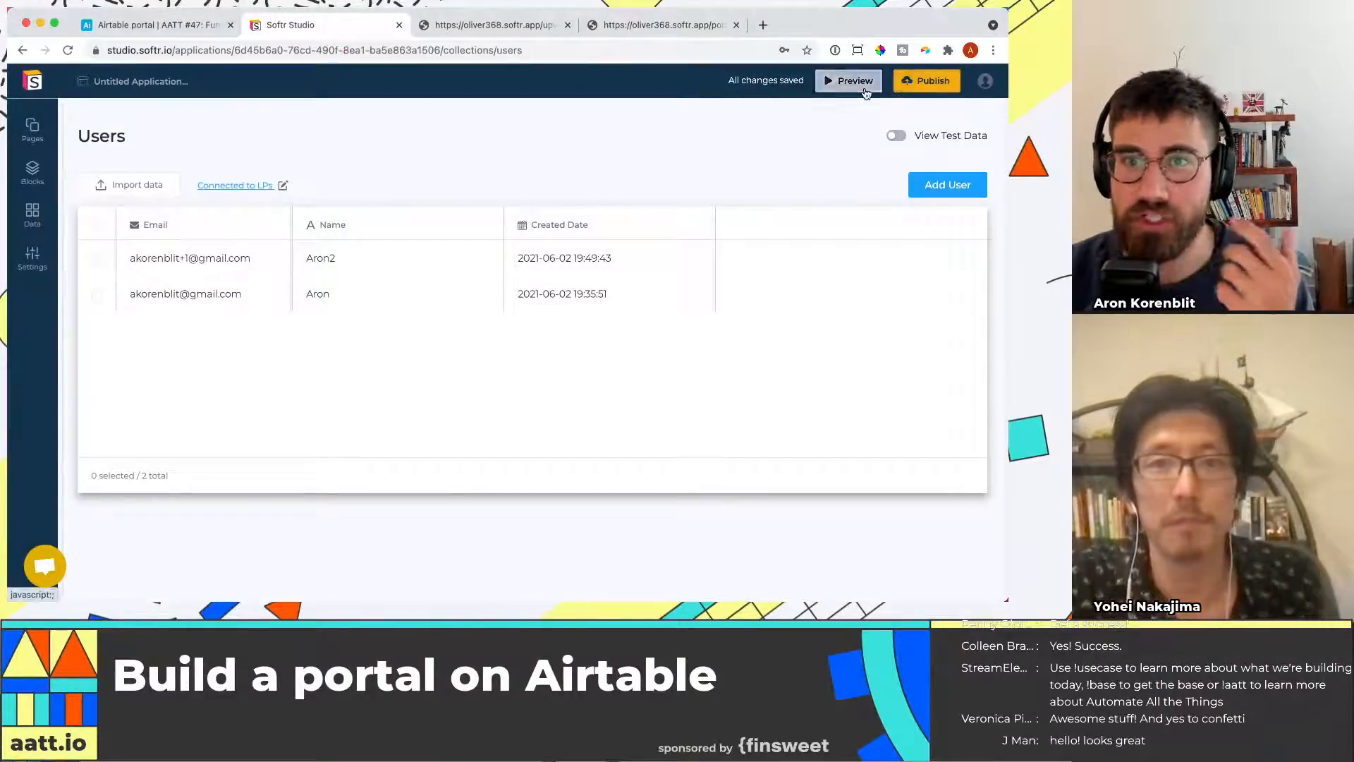
pyautogui.click(41, 169)
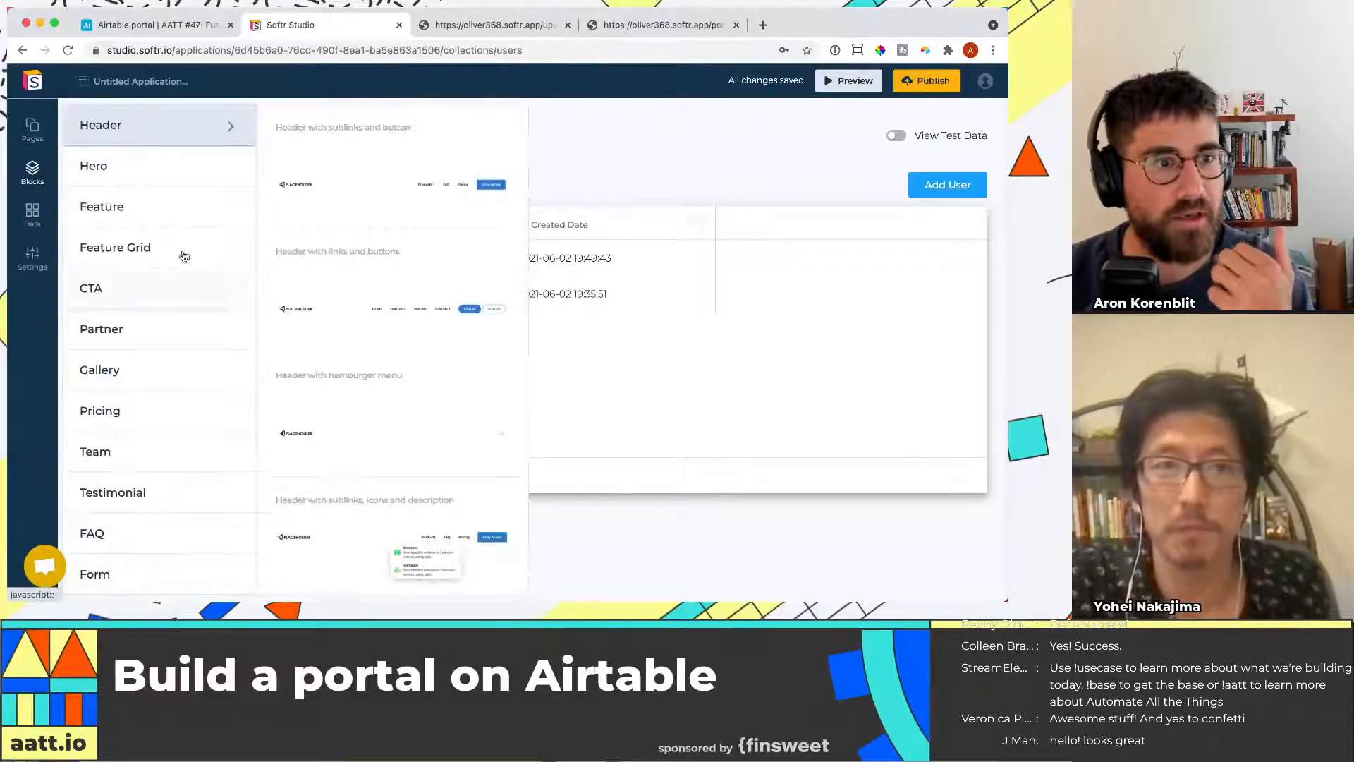
pyautogui.click(31, 137)
pyautogui.click(184, 314)
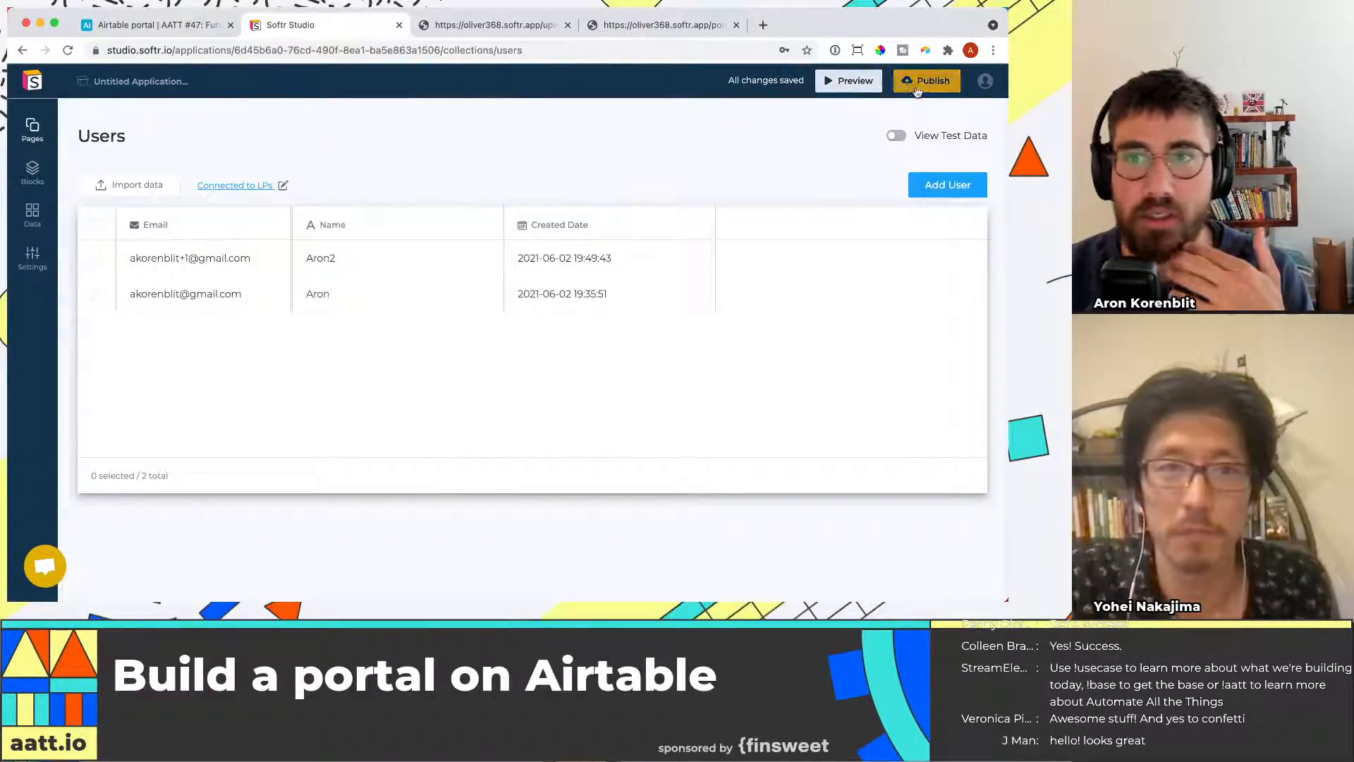
pyautogui.click(927, 83)
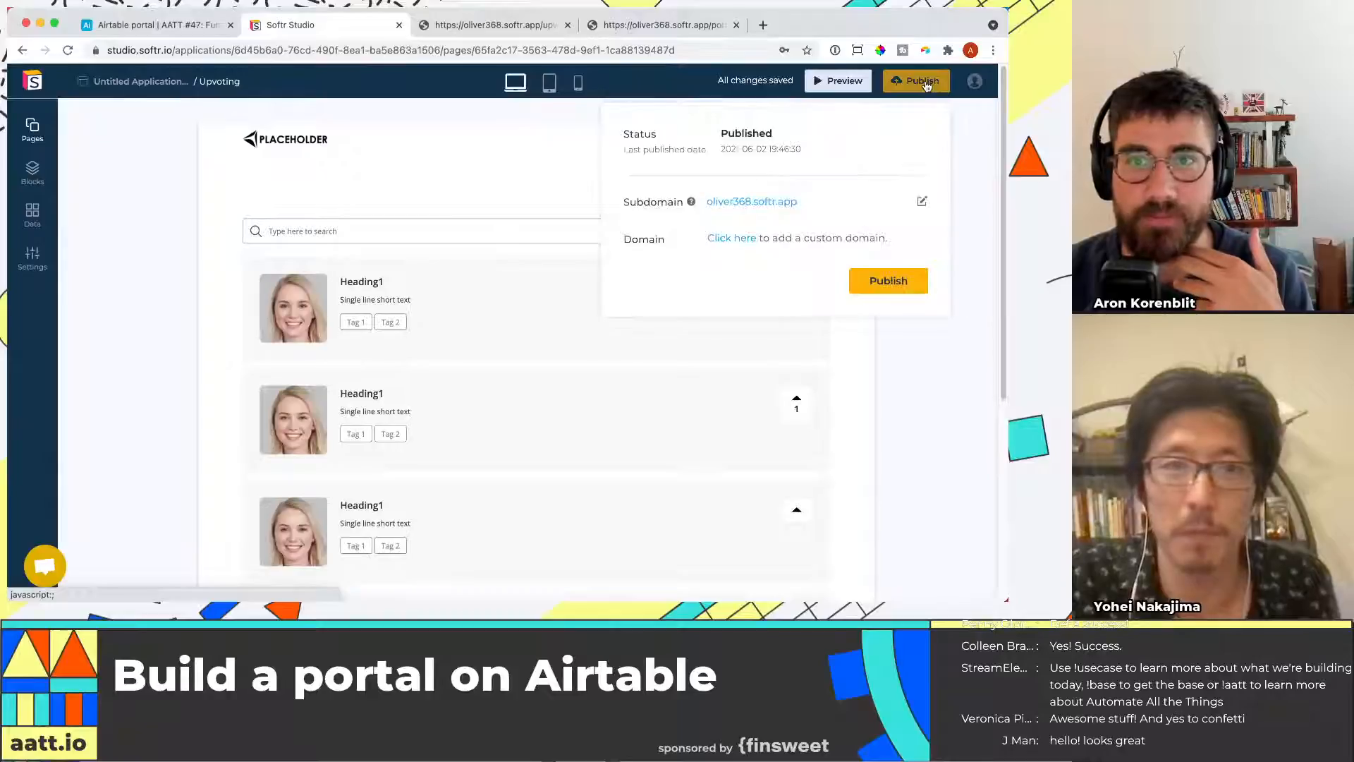
pyautogui.click(30, 175)
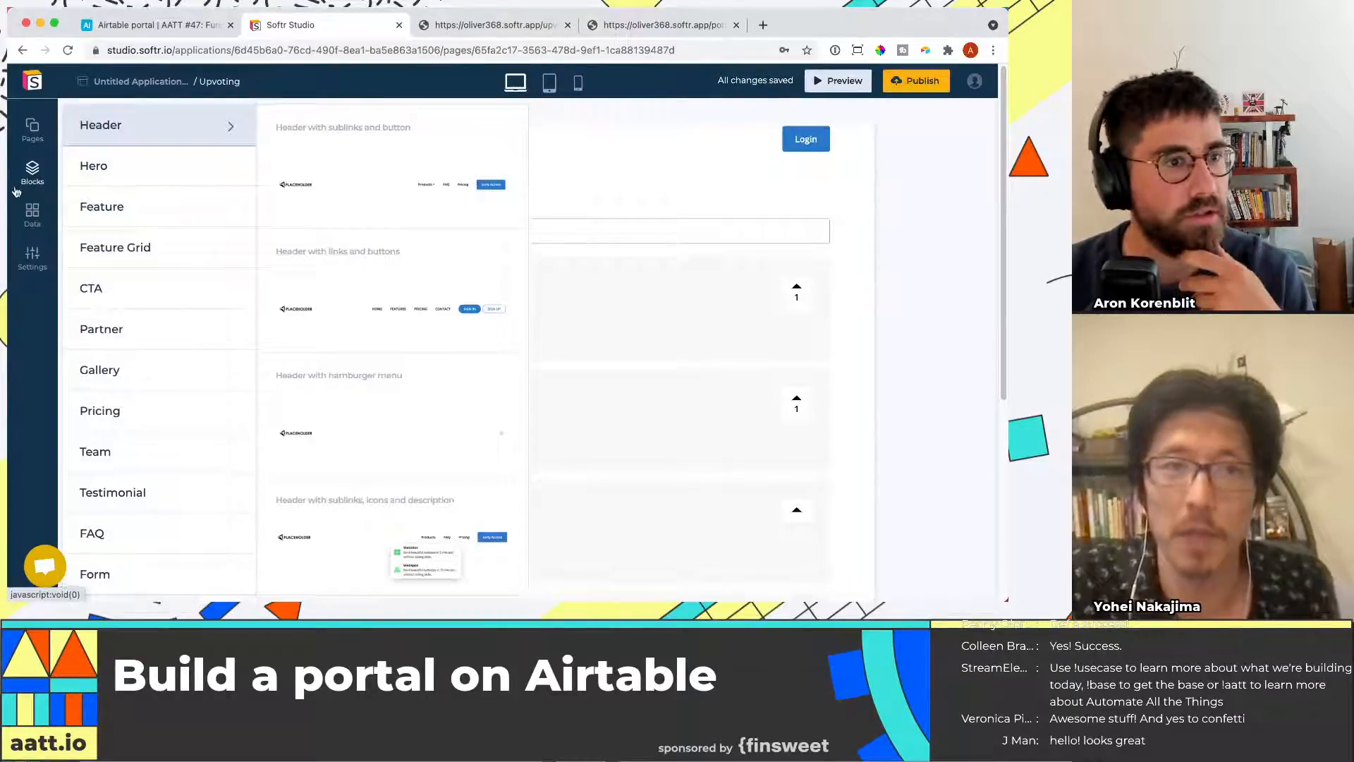
pyautogui.click(32, 131)
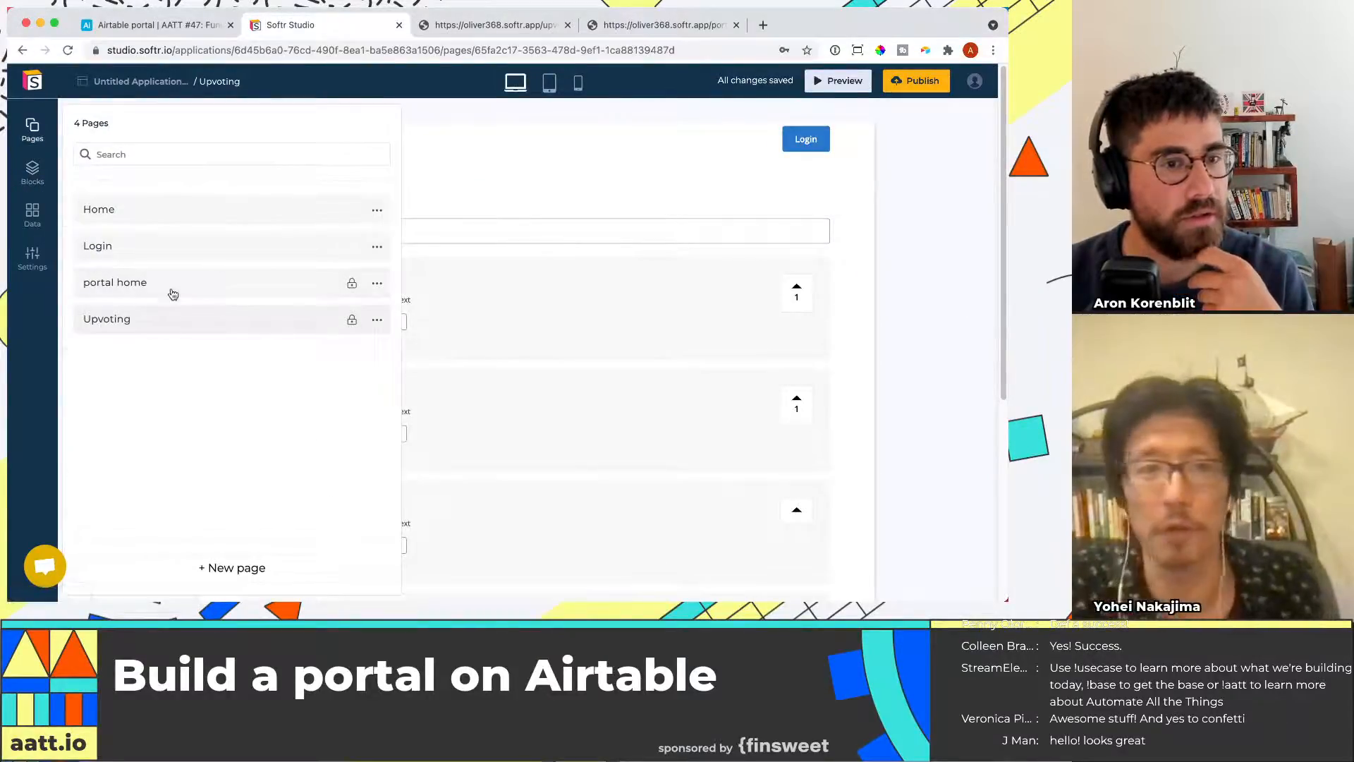
pyautogui.click(331, 282)
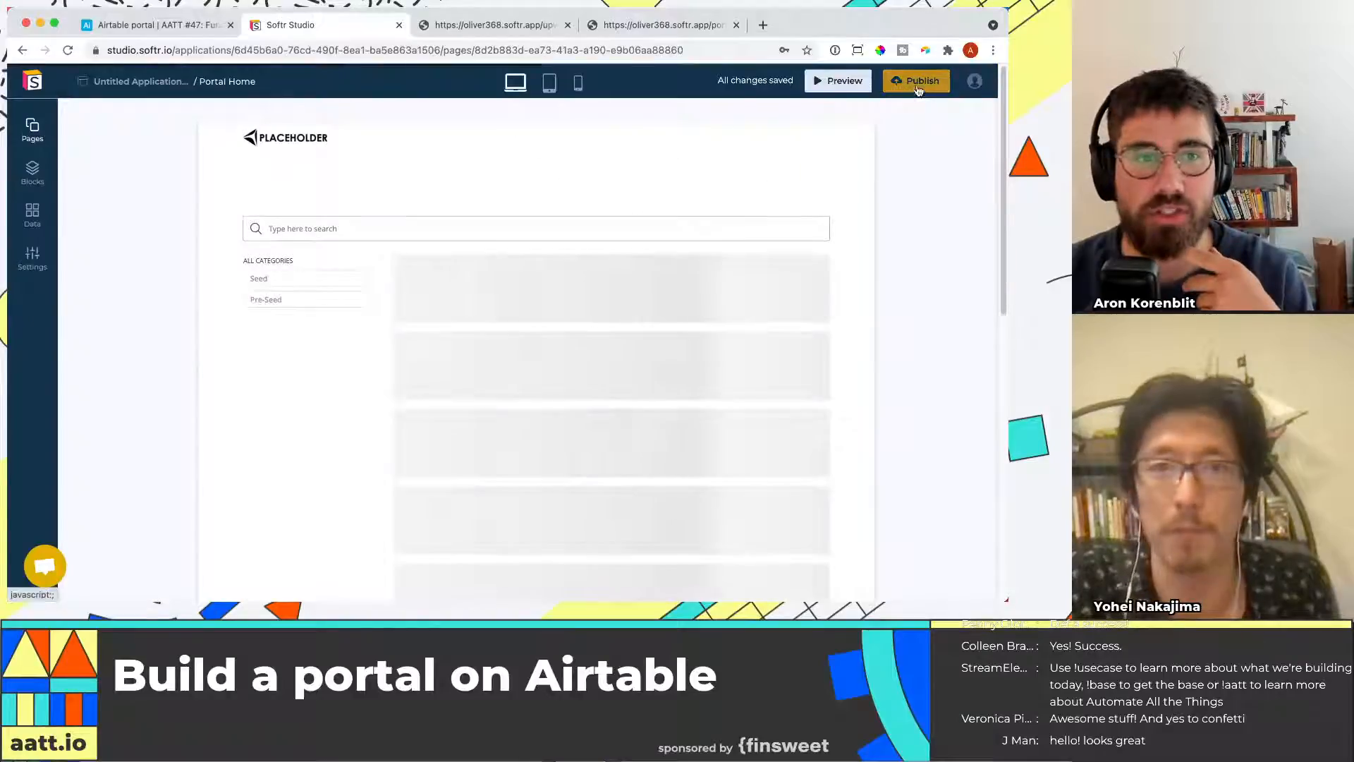
pyautogui.click(908, 85)
pyautogui.click(893, 281)
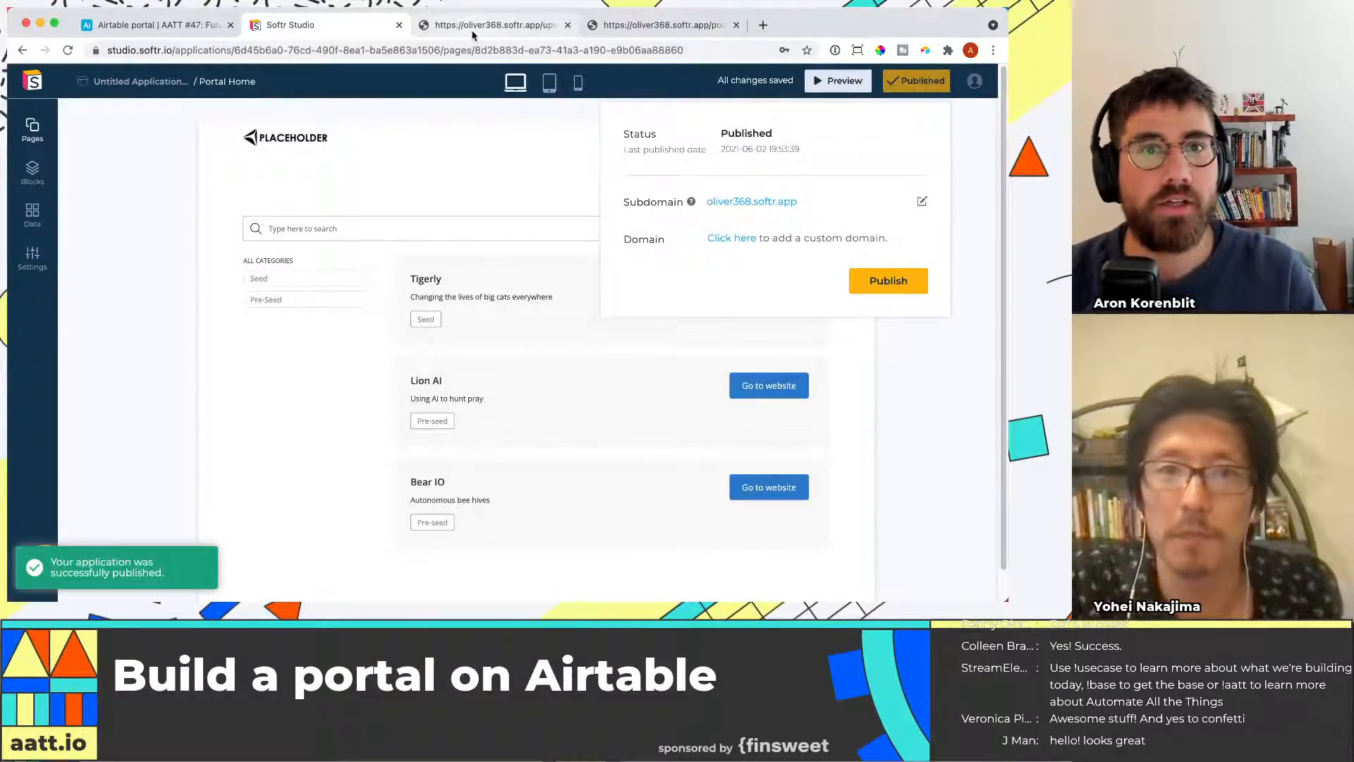
# Open the published site and sign in as the second LP user with its email and password
pyautogui.click(487, 26)
pyautogui.scroll(3, 402, 145)
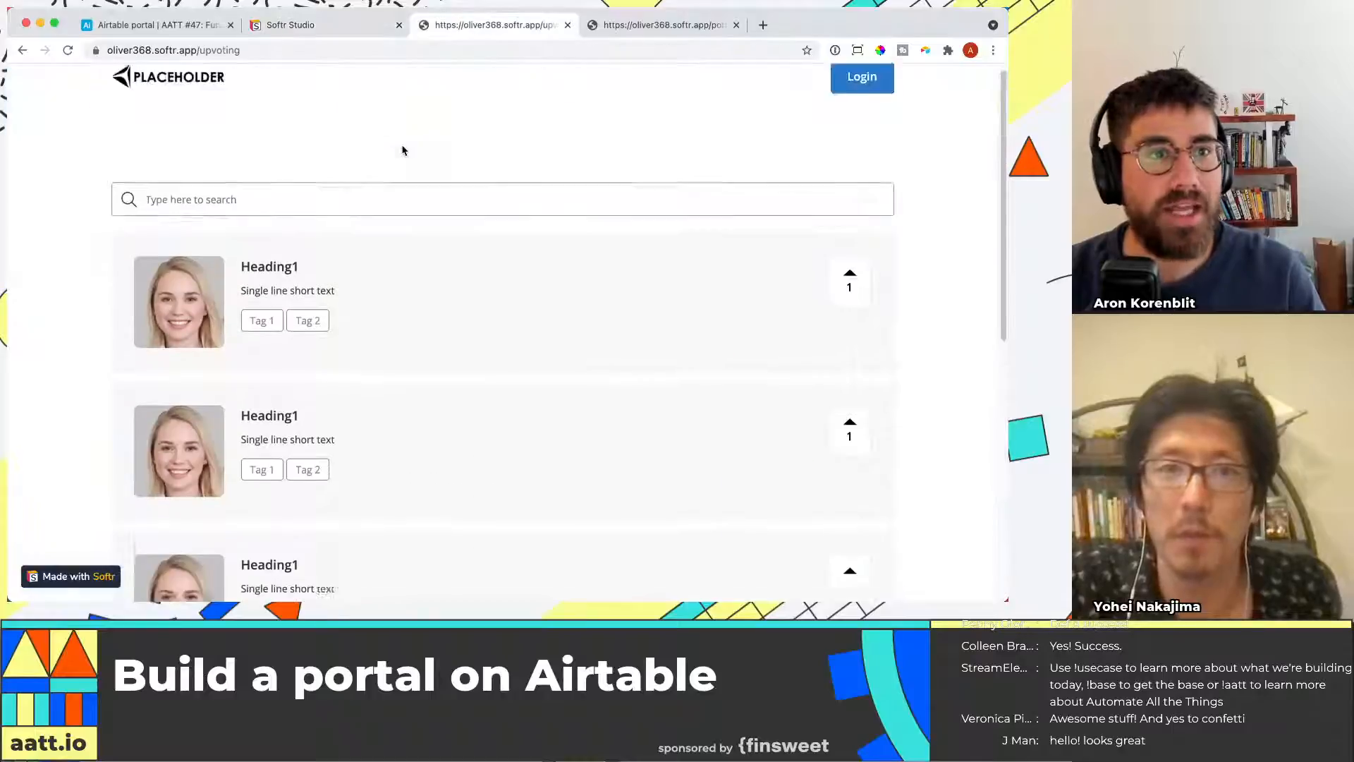
pyautogui.click(568, 25)
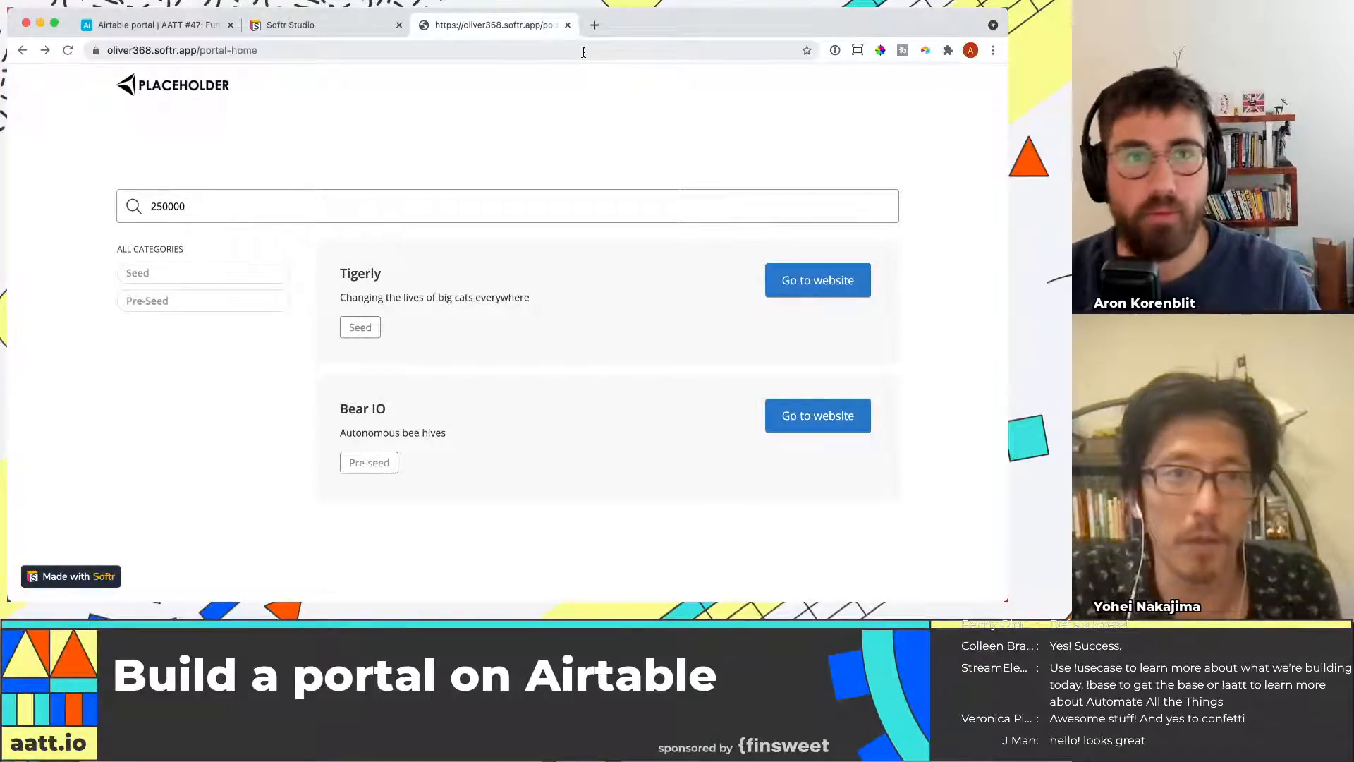
pyautogui.press('super+w')
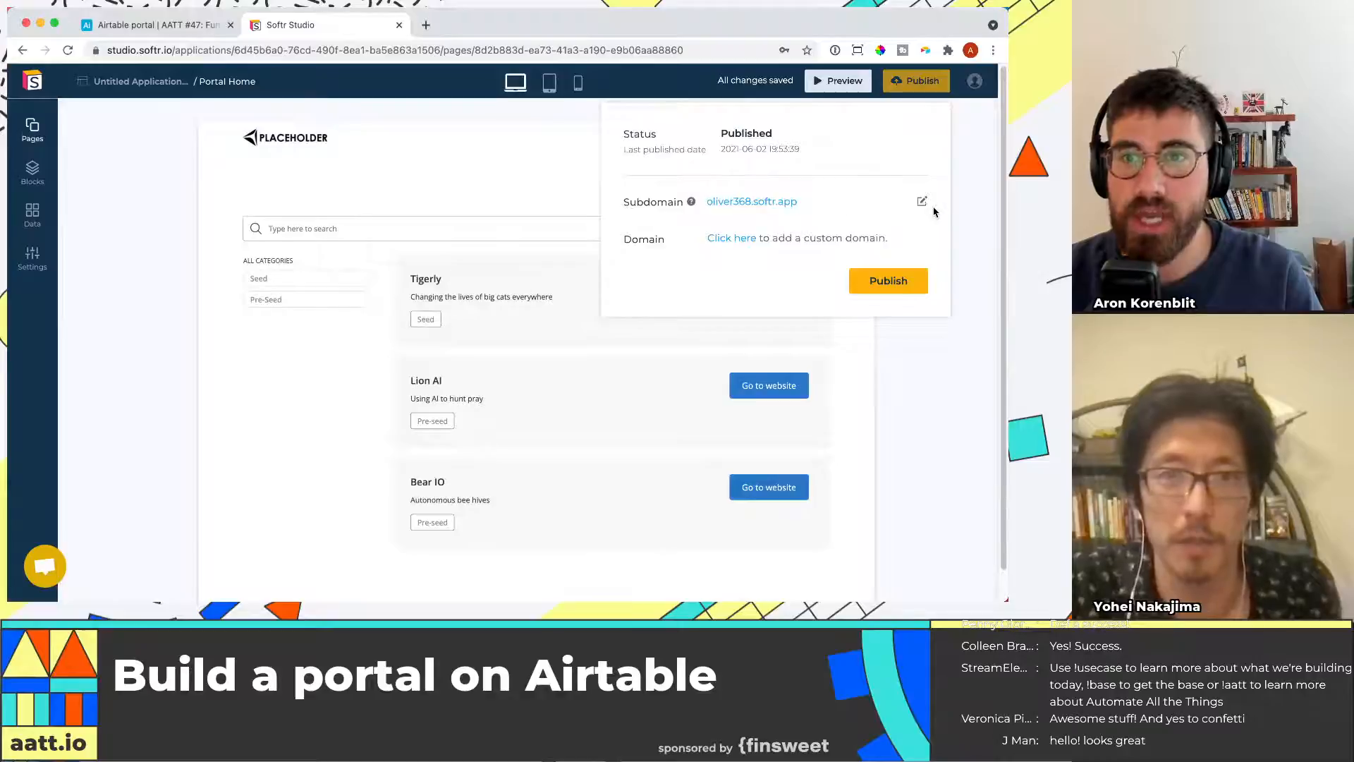
pyautogui.click(778, 204)
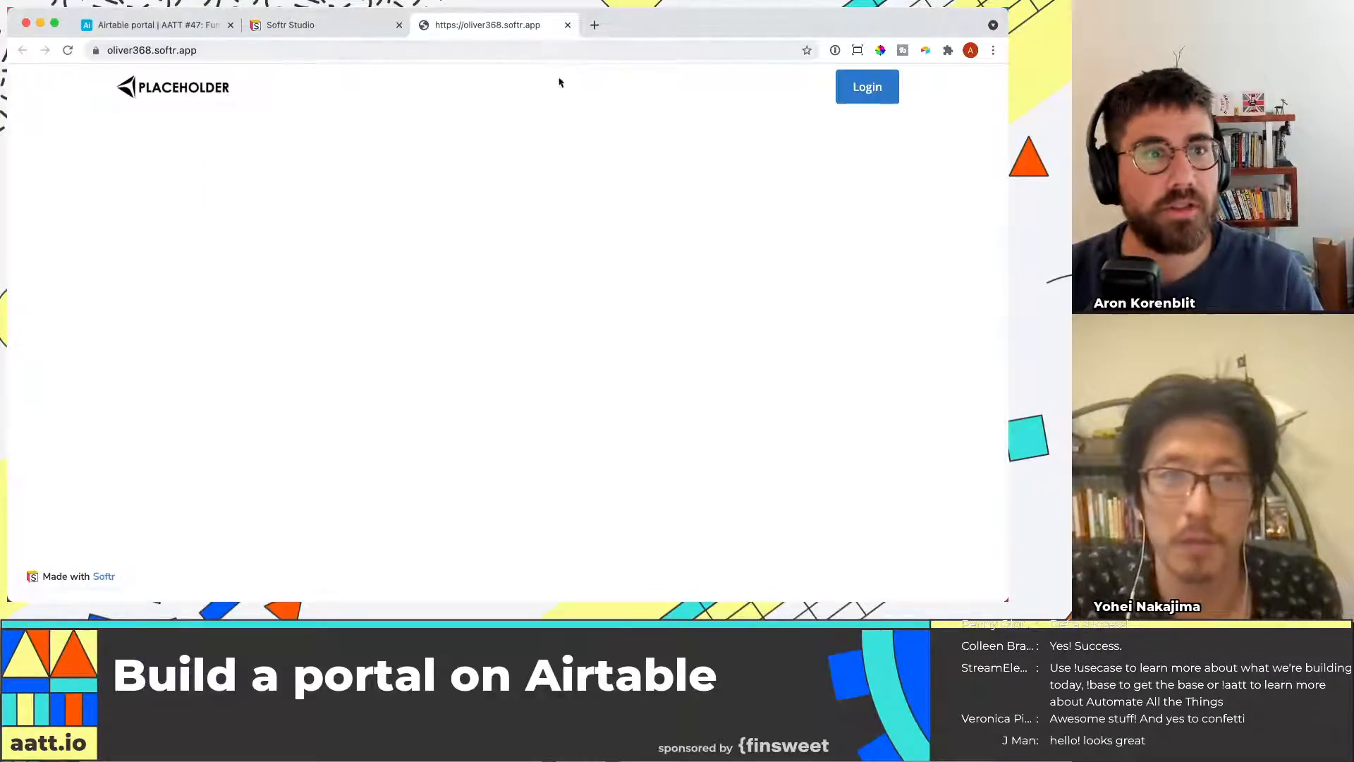
pyautogui.click(885, 89)
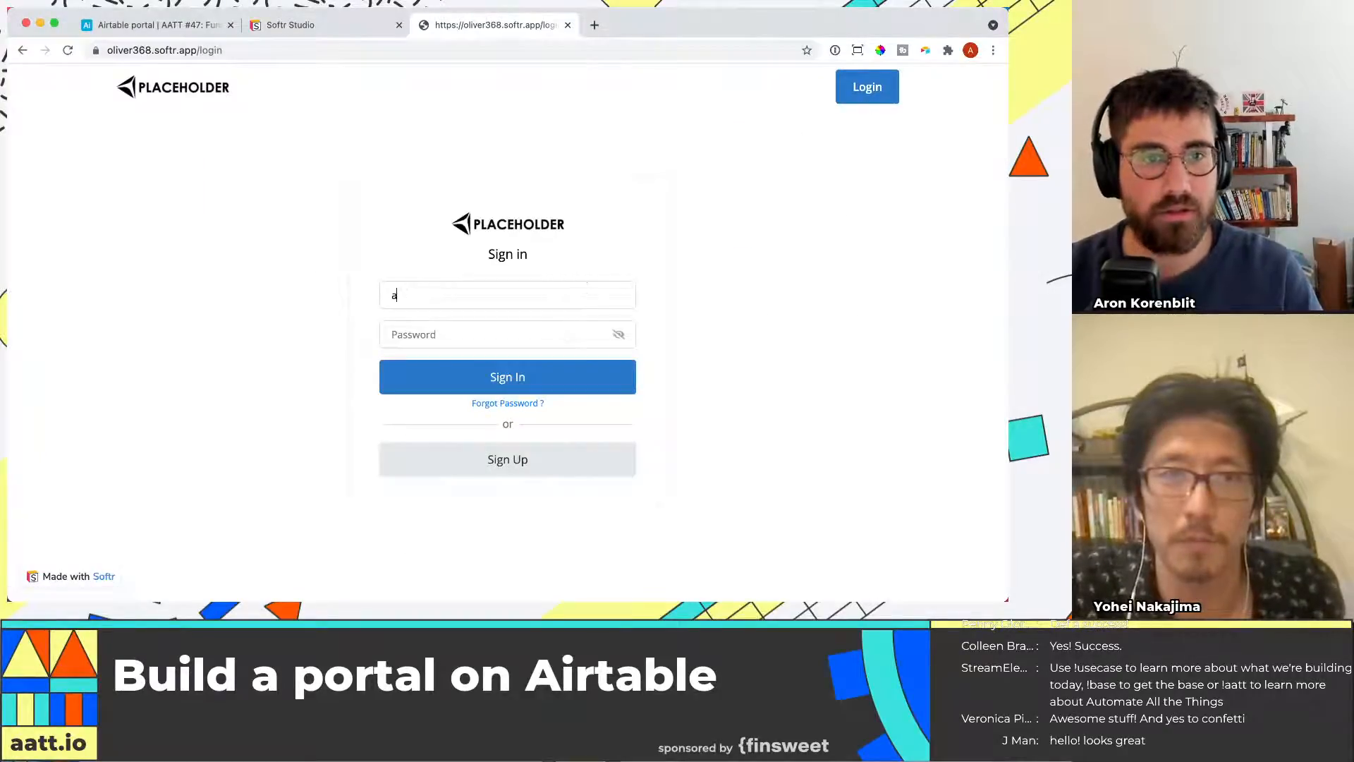
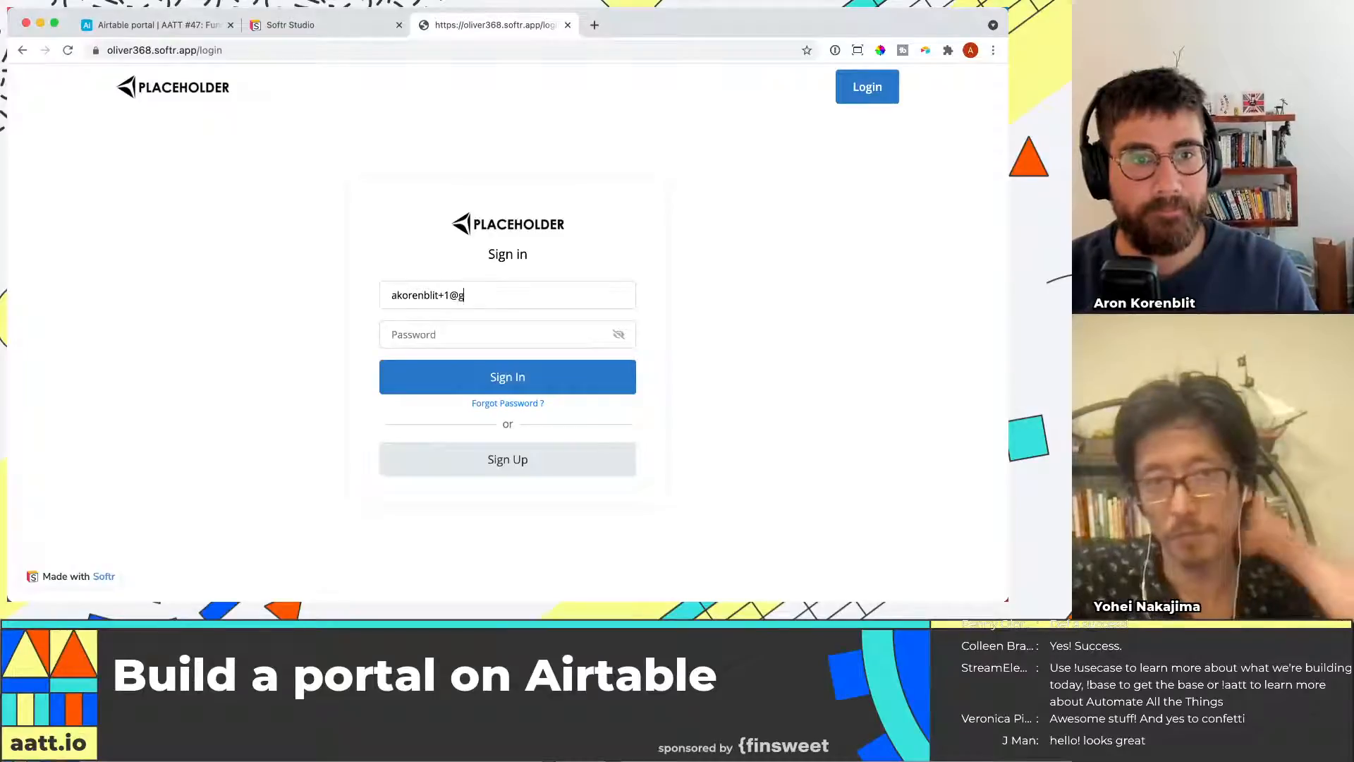
pyautogui.write('****')
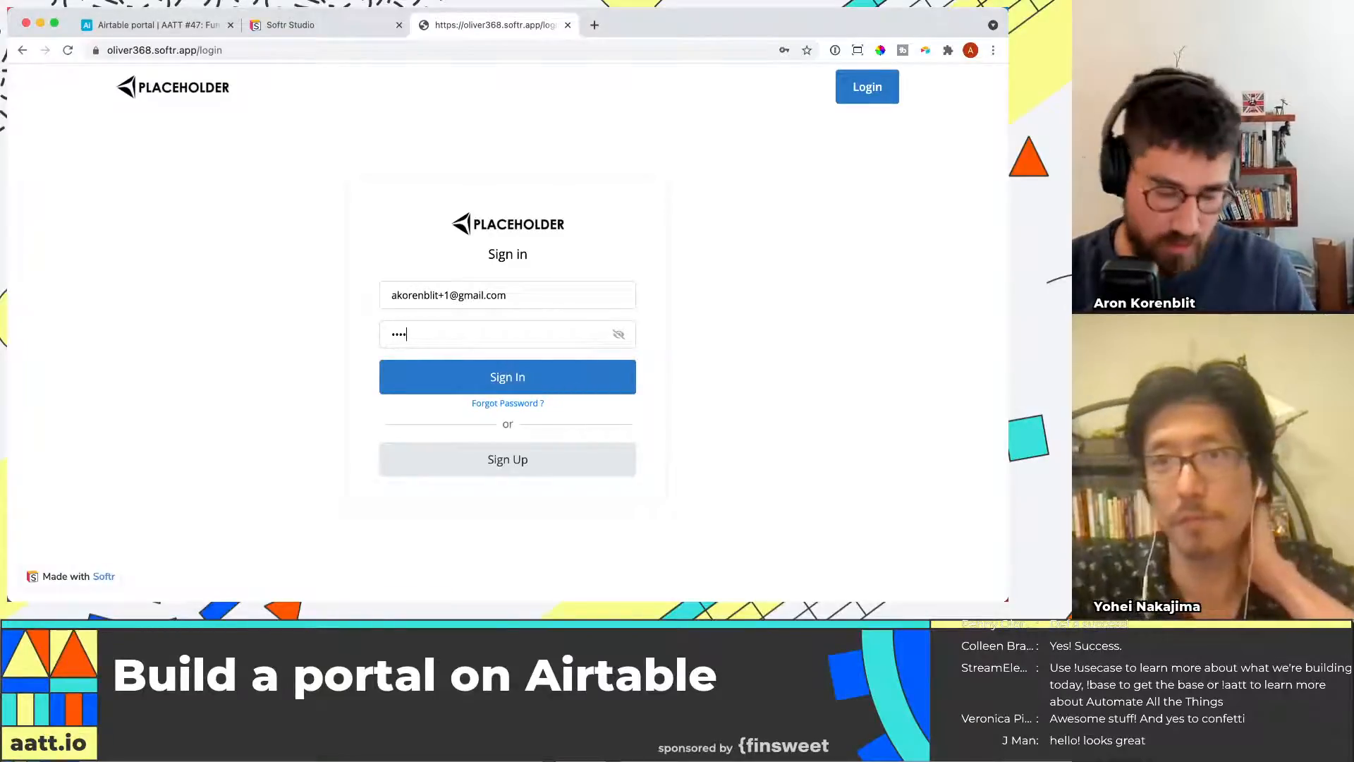
pyautogui.write('****')
pyautogui.click(607, 381)
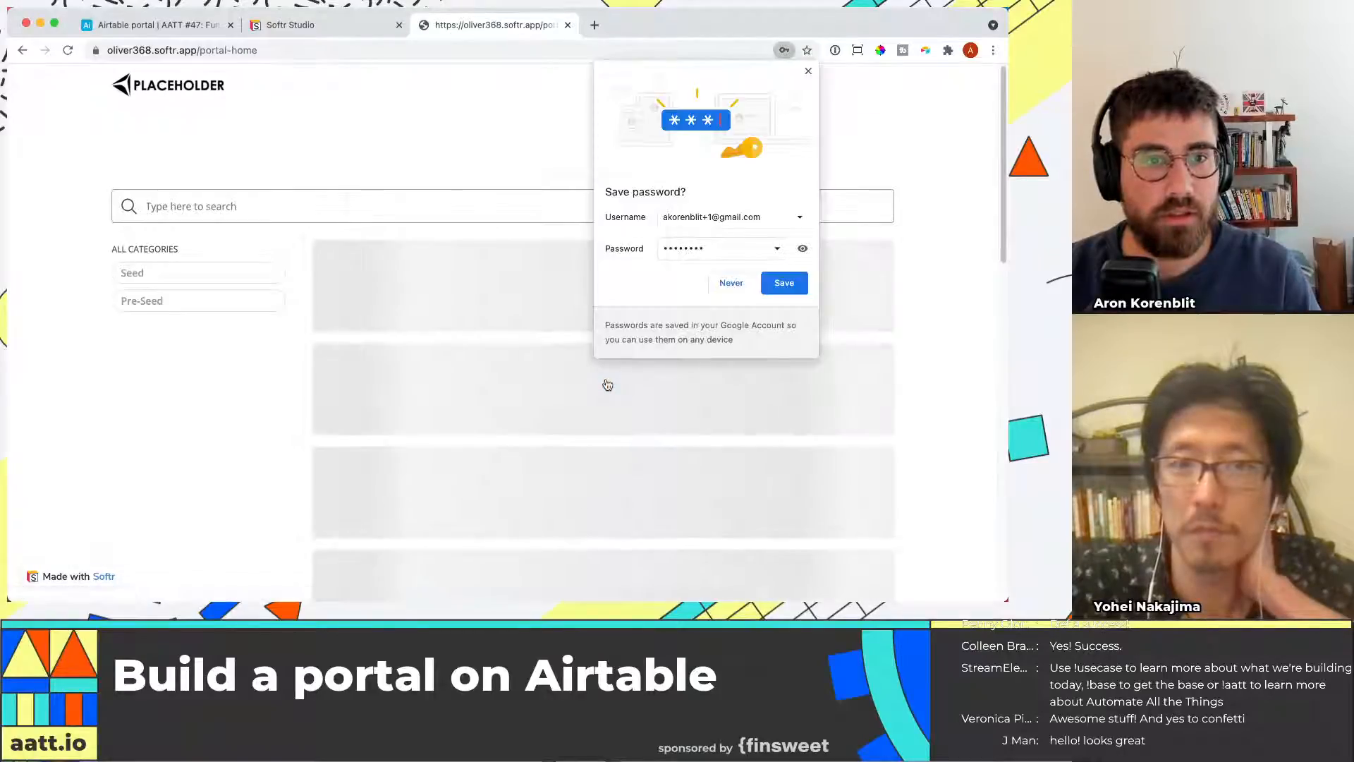
pyautogui.click(808, 71)
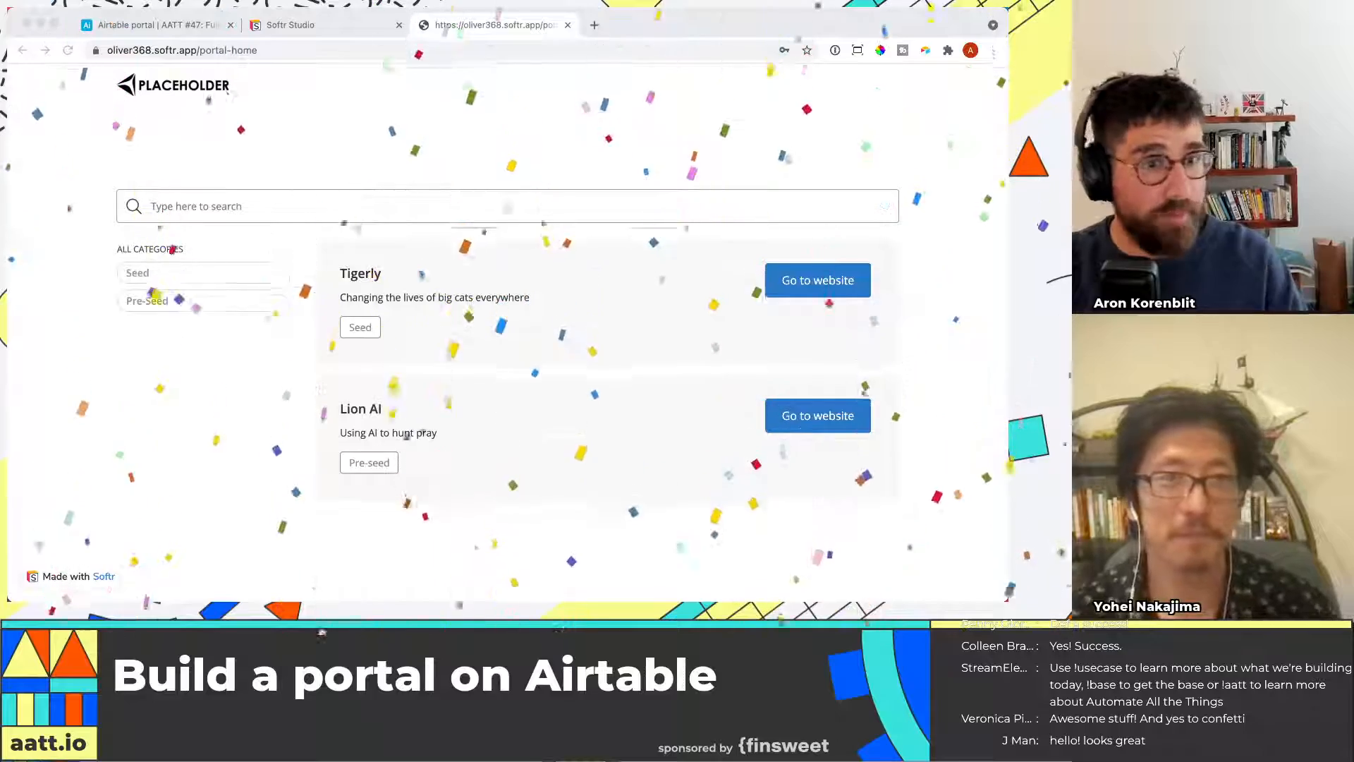
# Select the published portal home address in the browser
pyautogui.press('super+Tab')
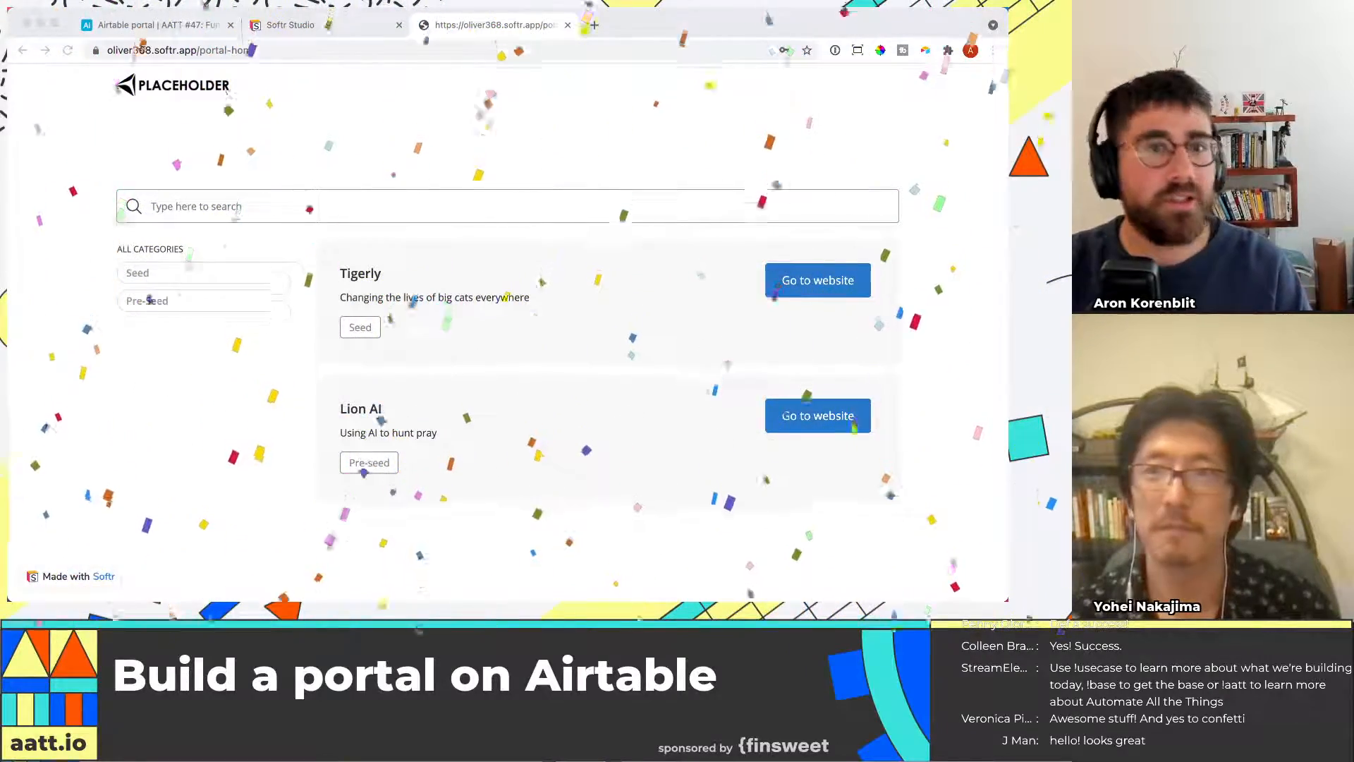
pyautogui.click(276, 50)
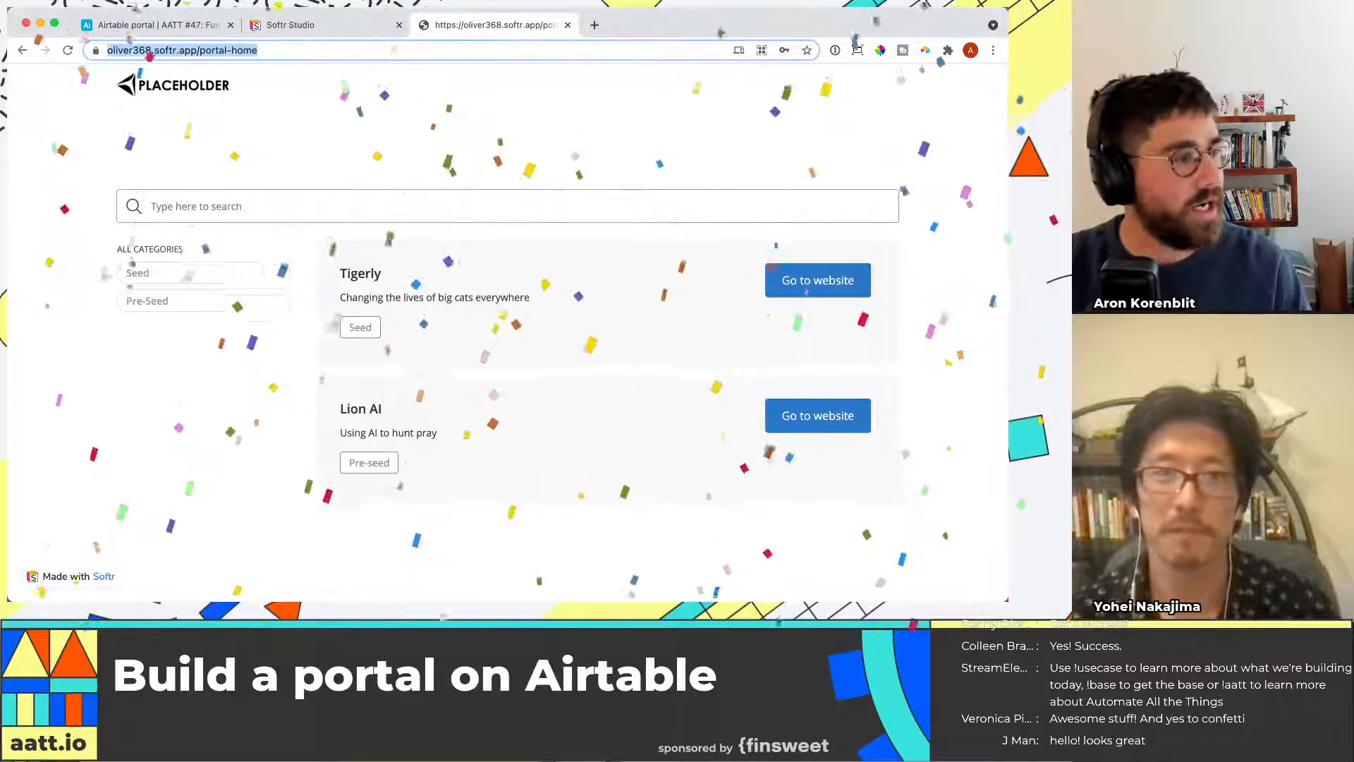
pyautogui.click(234, 50)
pyautogui.moveTo(233, 50); pyautogui.dragTo(106, 50)
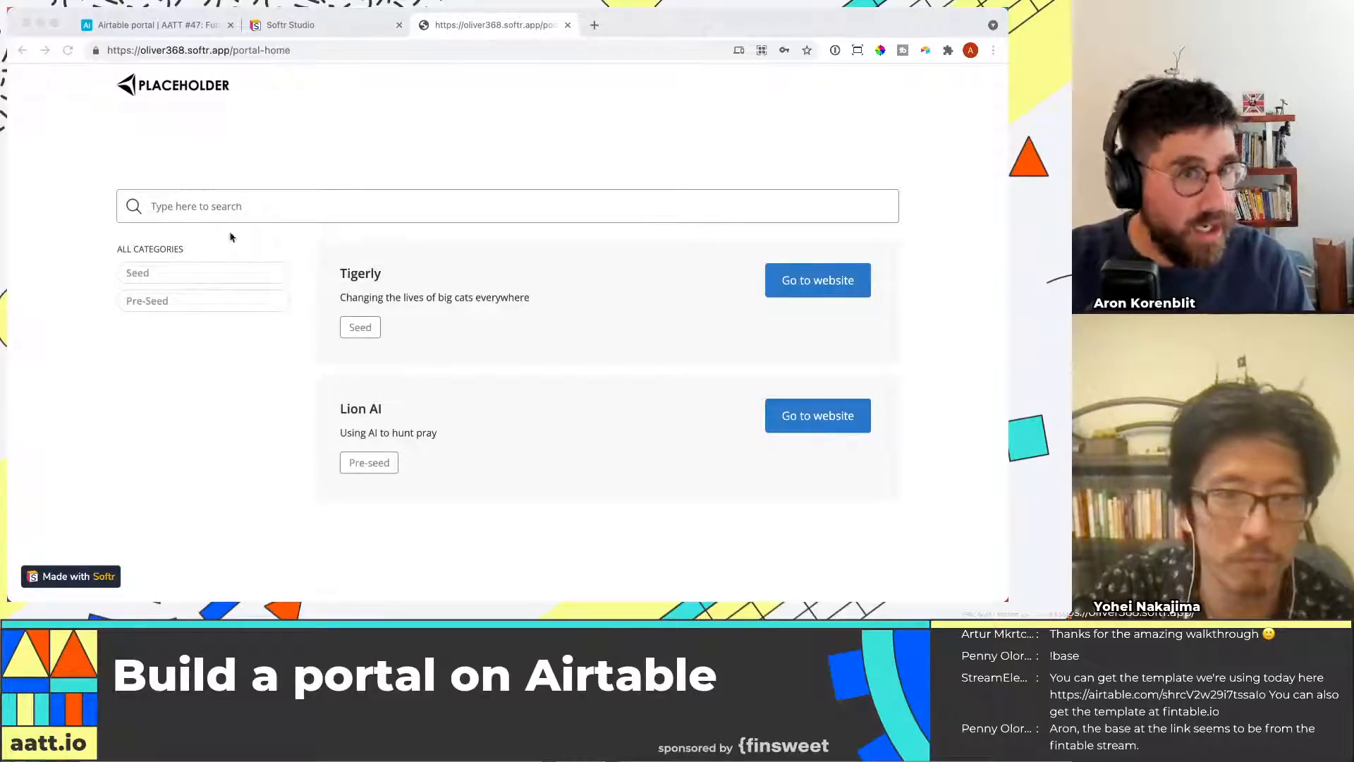
# Open the base's share settings and look at the read-only shared base link
pyautogui.click(152, 25)
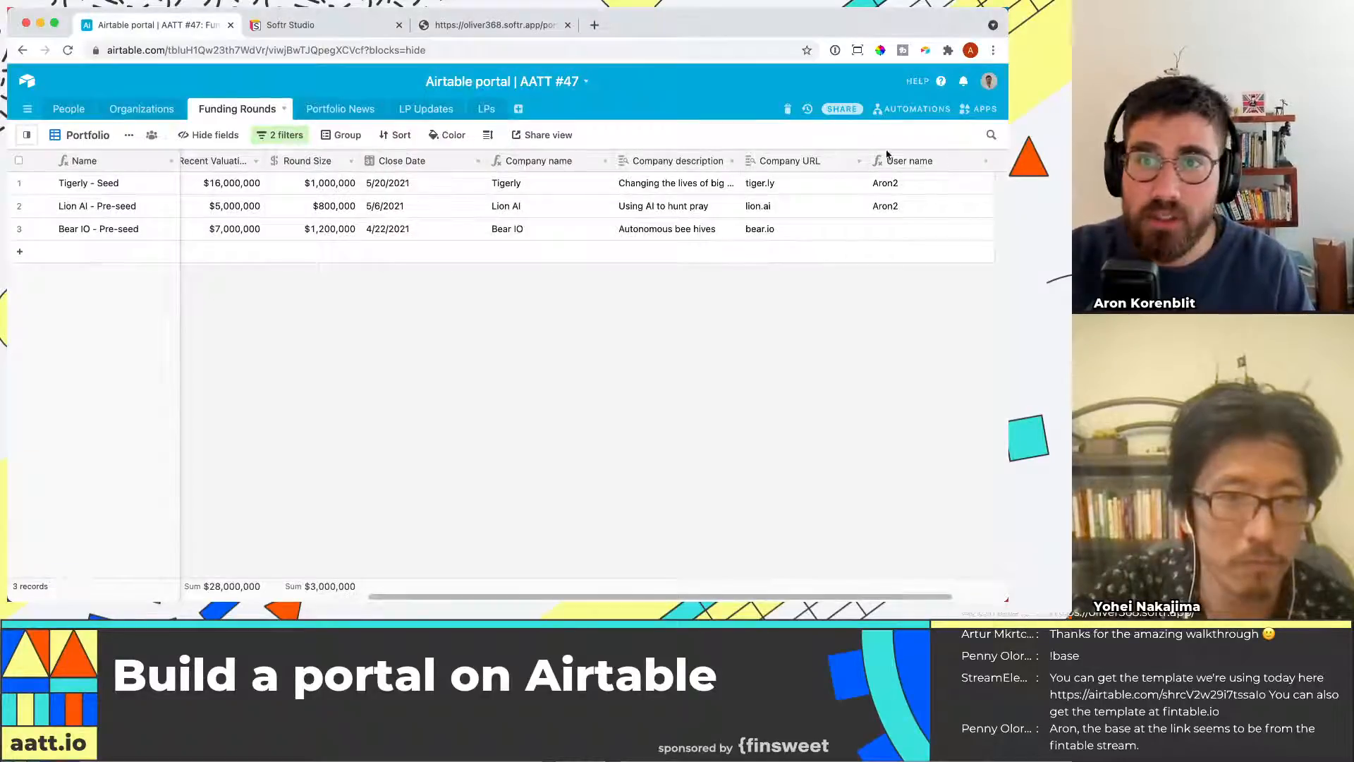
pyautogui.click(841, 108)
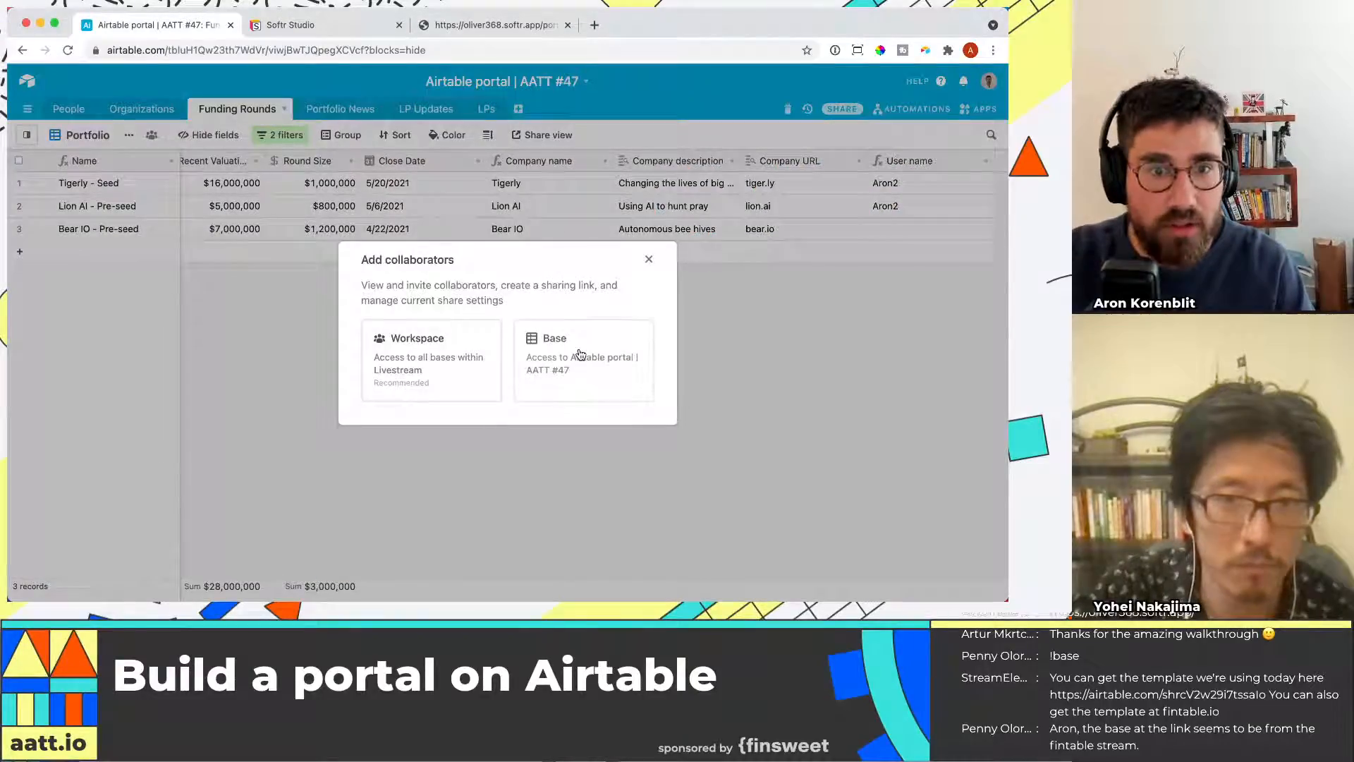
pyautogui.click(579, 354)
pyautogui.scroll(-3, 393, 437)
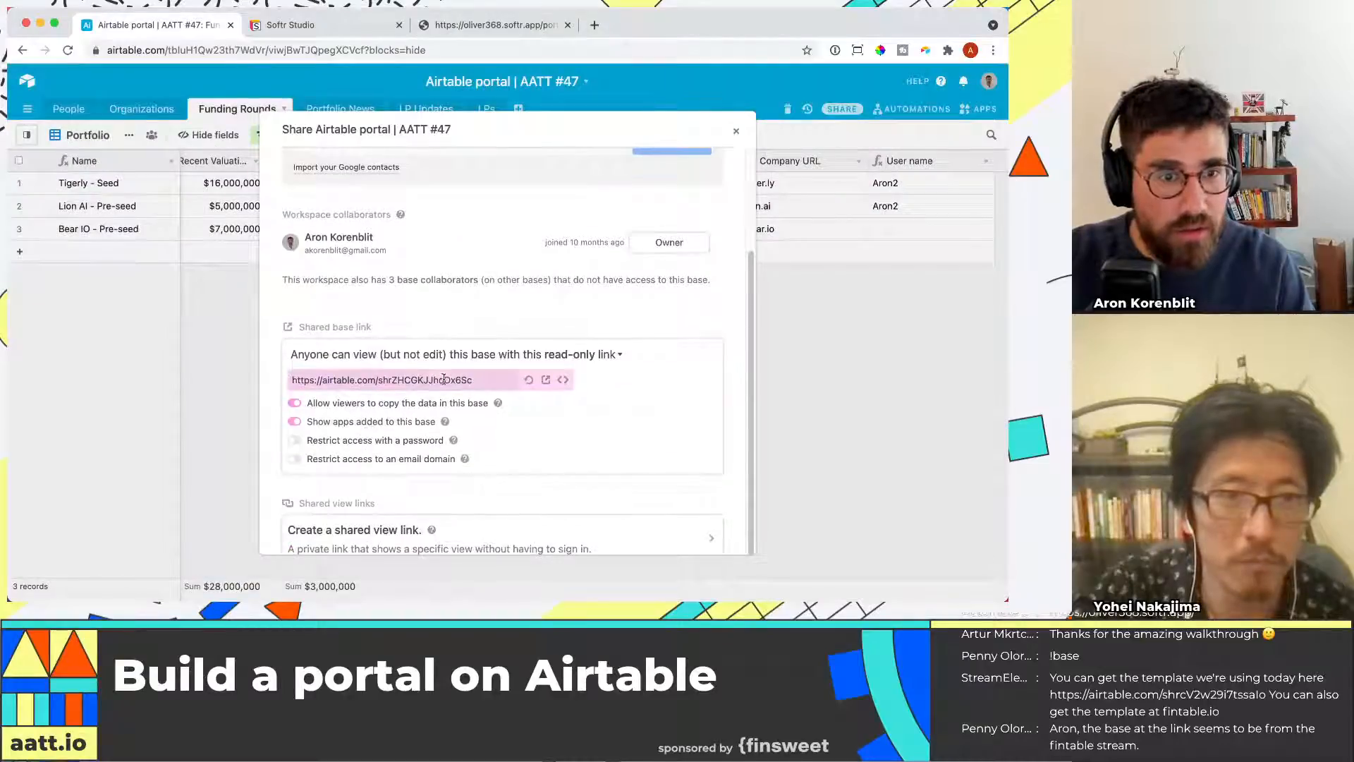
pyautogui.click(399, 533)
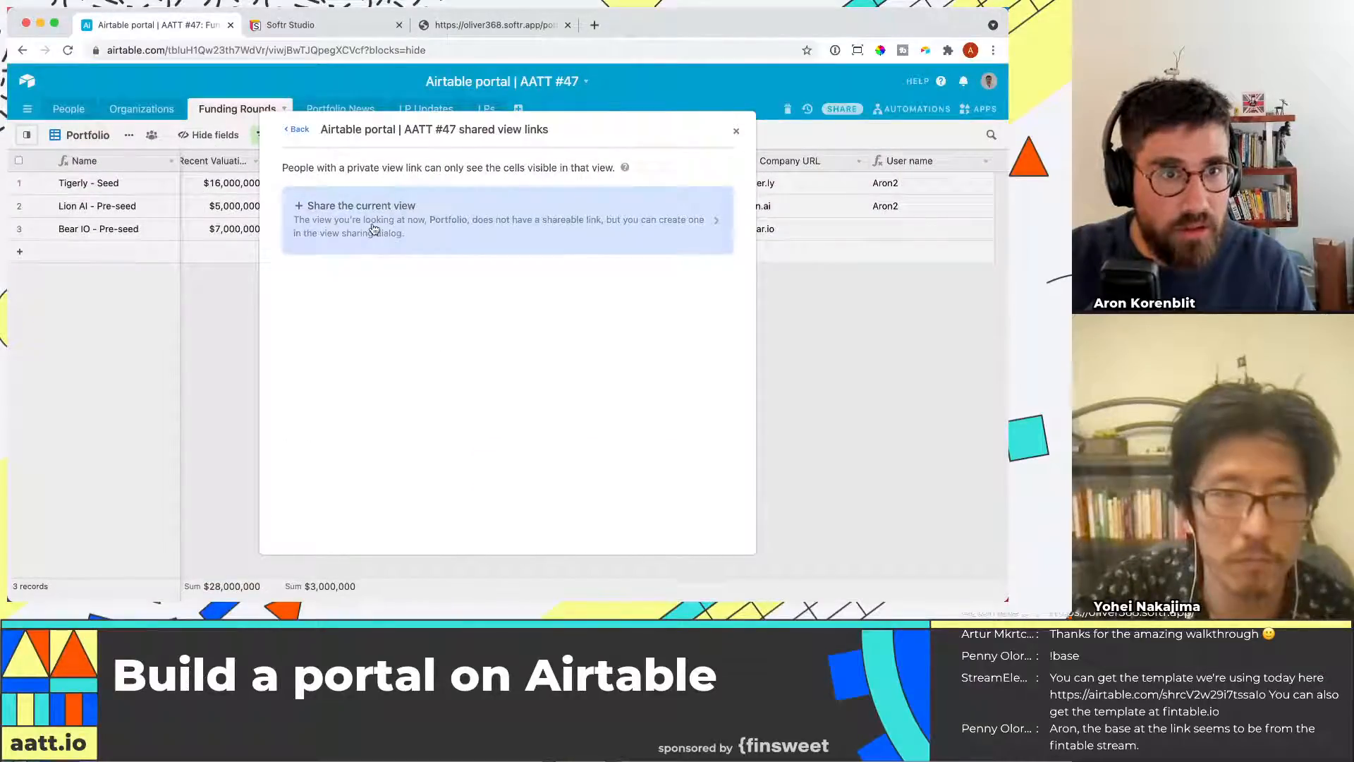
pyautogui.click(297, 129)
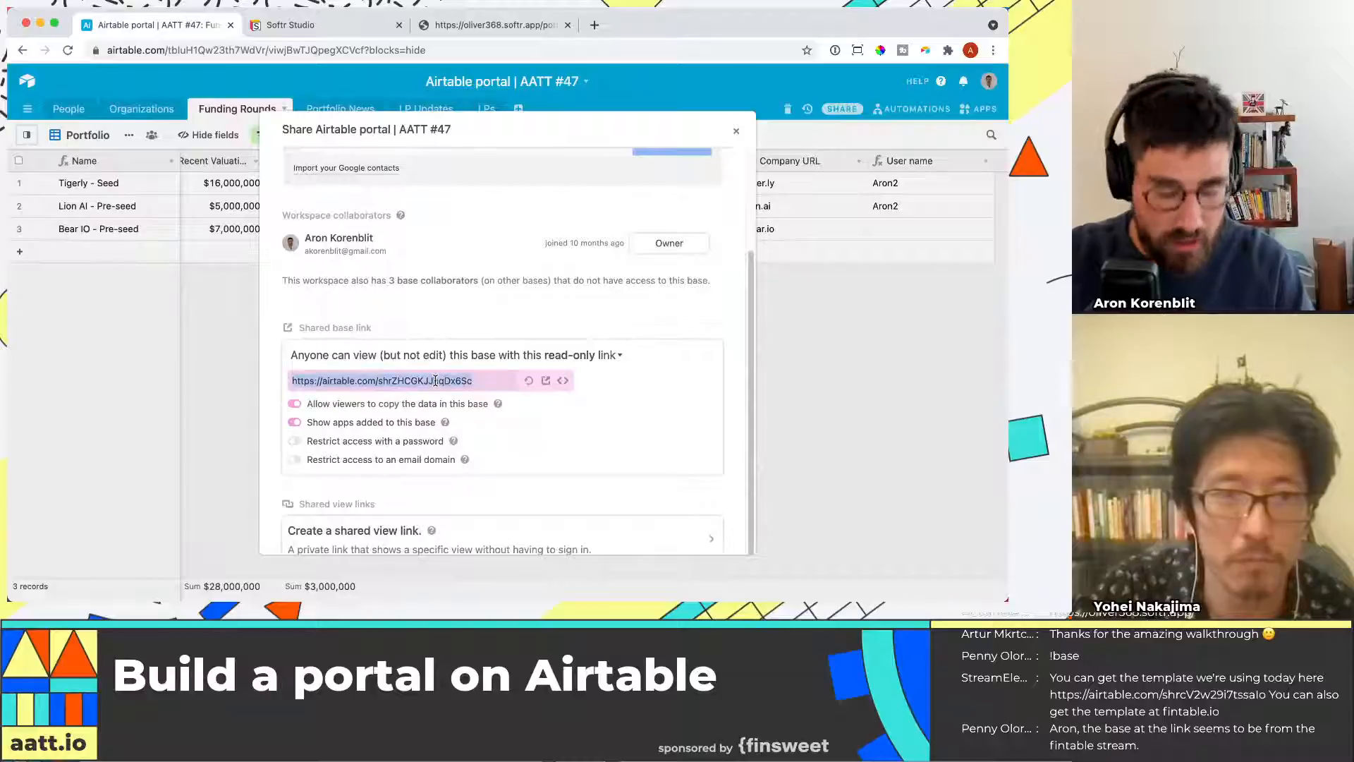
pyautogui.press('super+Tab')
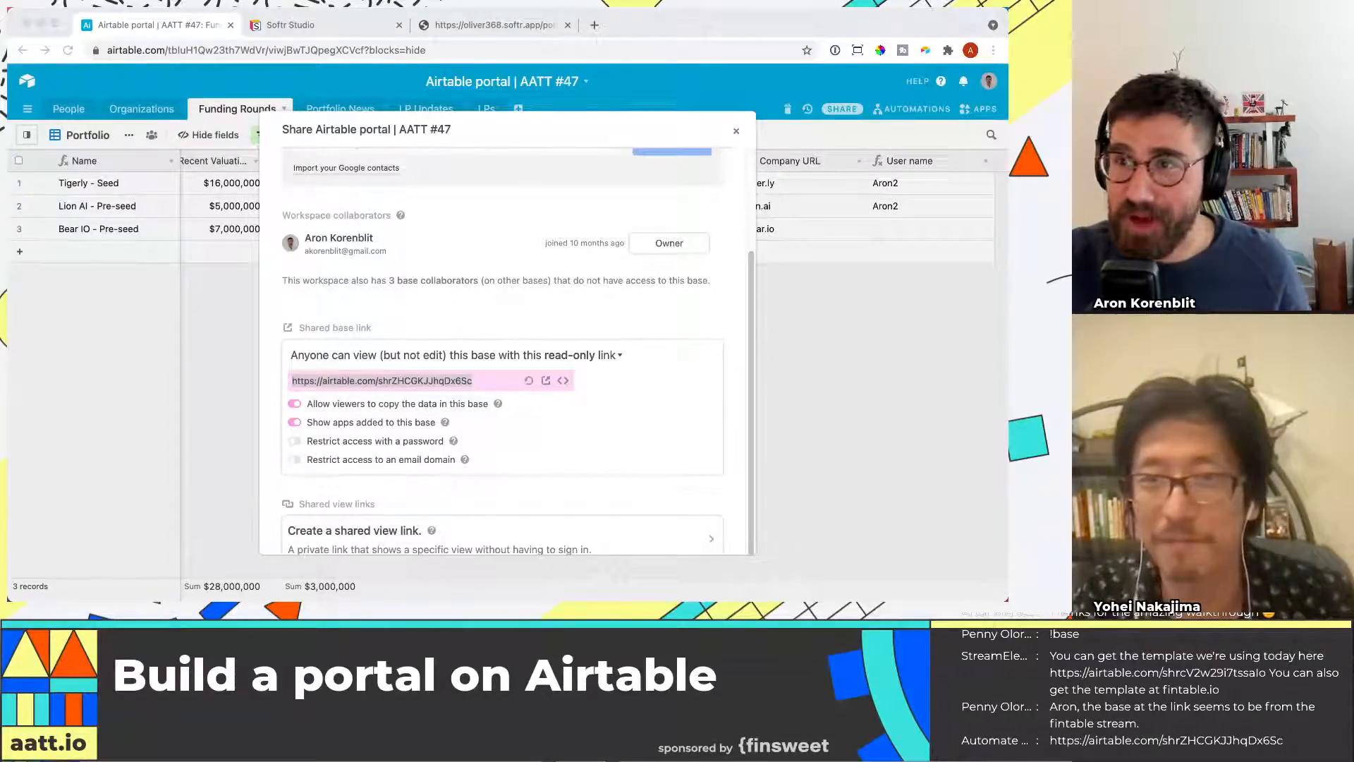
pyautogui.click(332, 27)
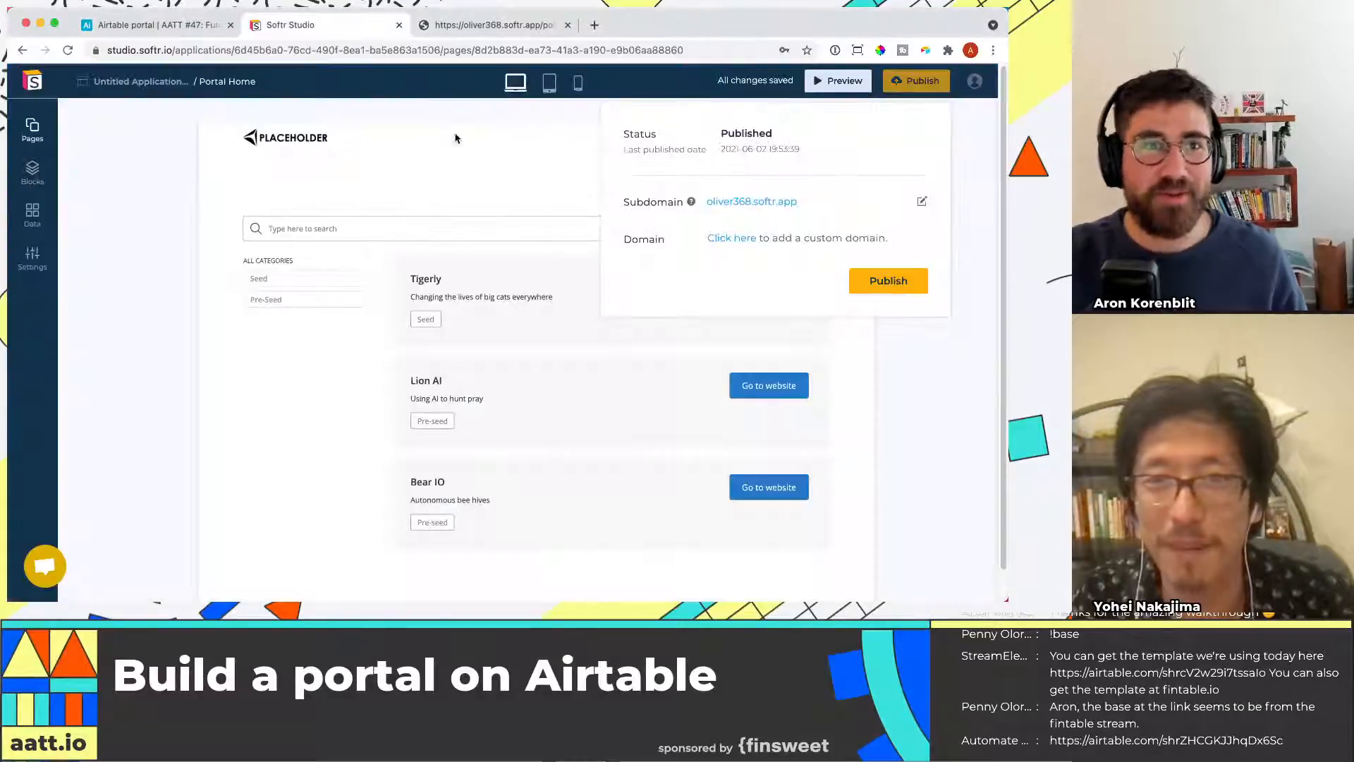
pyautogui.click(938, 397)
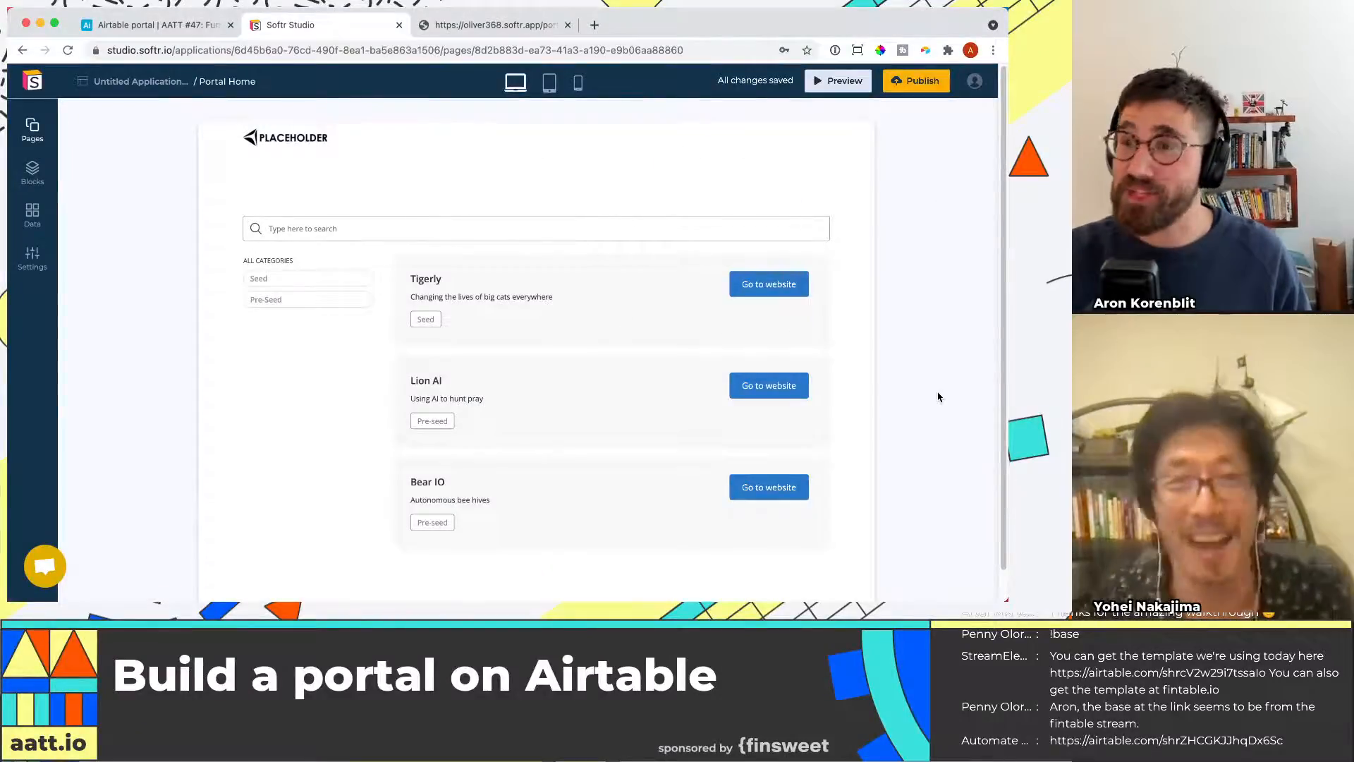